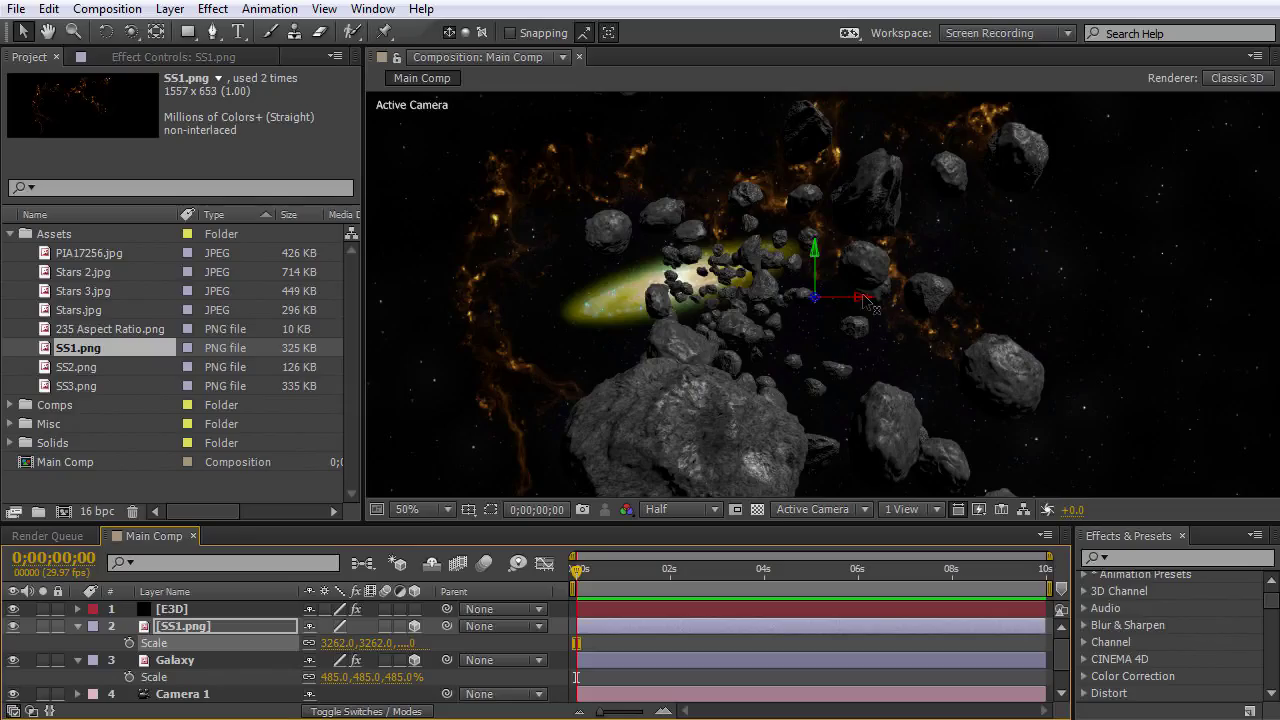
left_click_drag(802, 248, 815, 197)
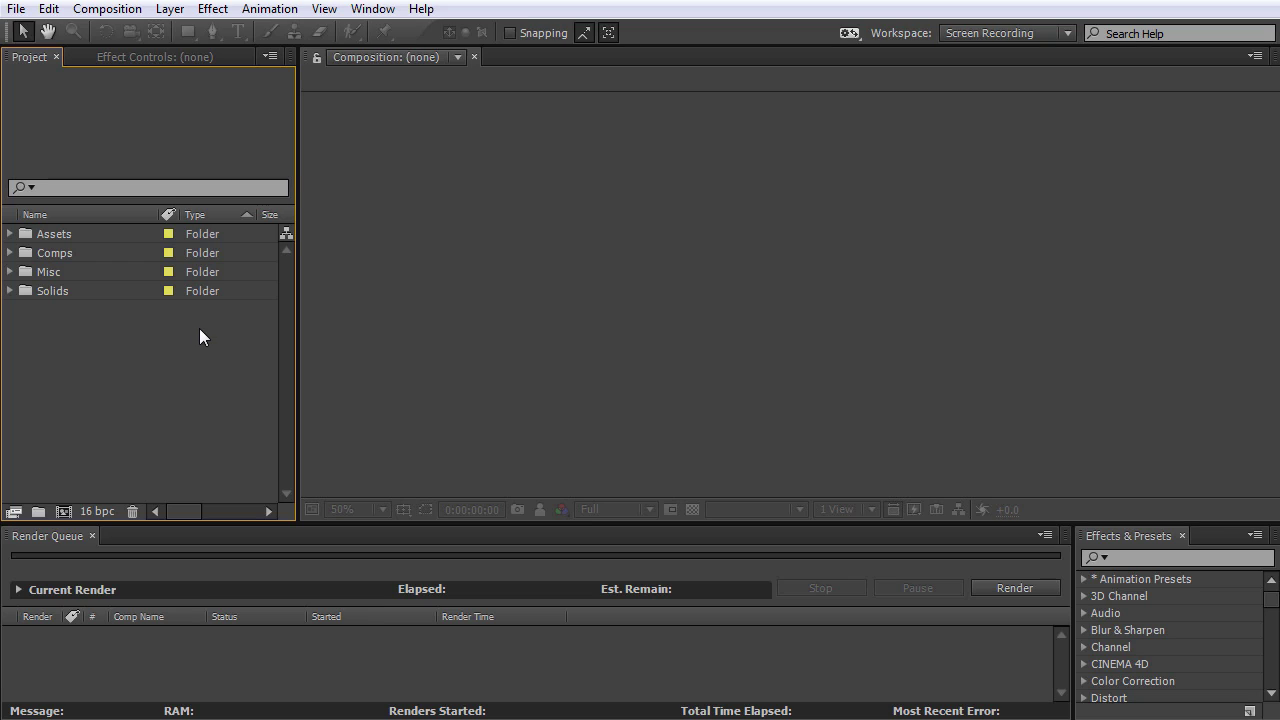
left_click(10, 234)
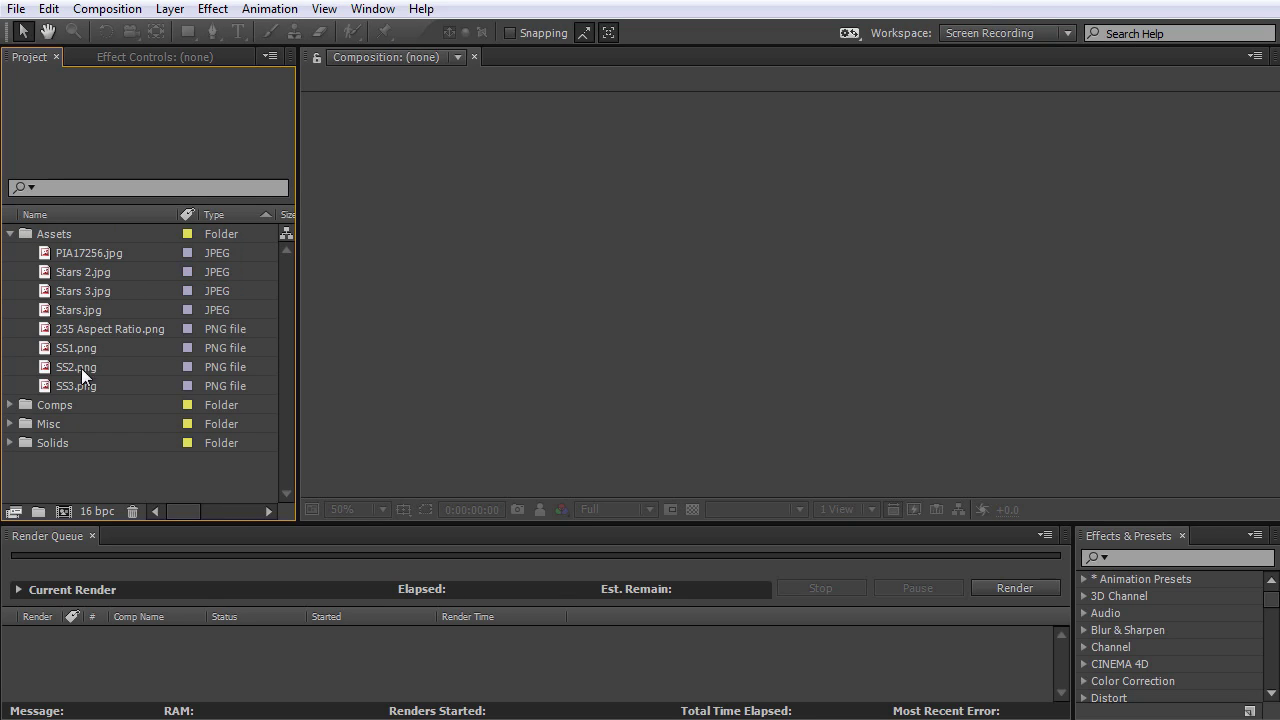
left_click(10, 234)
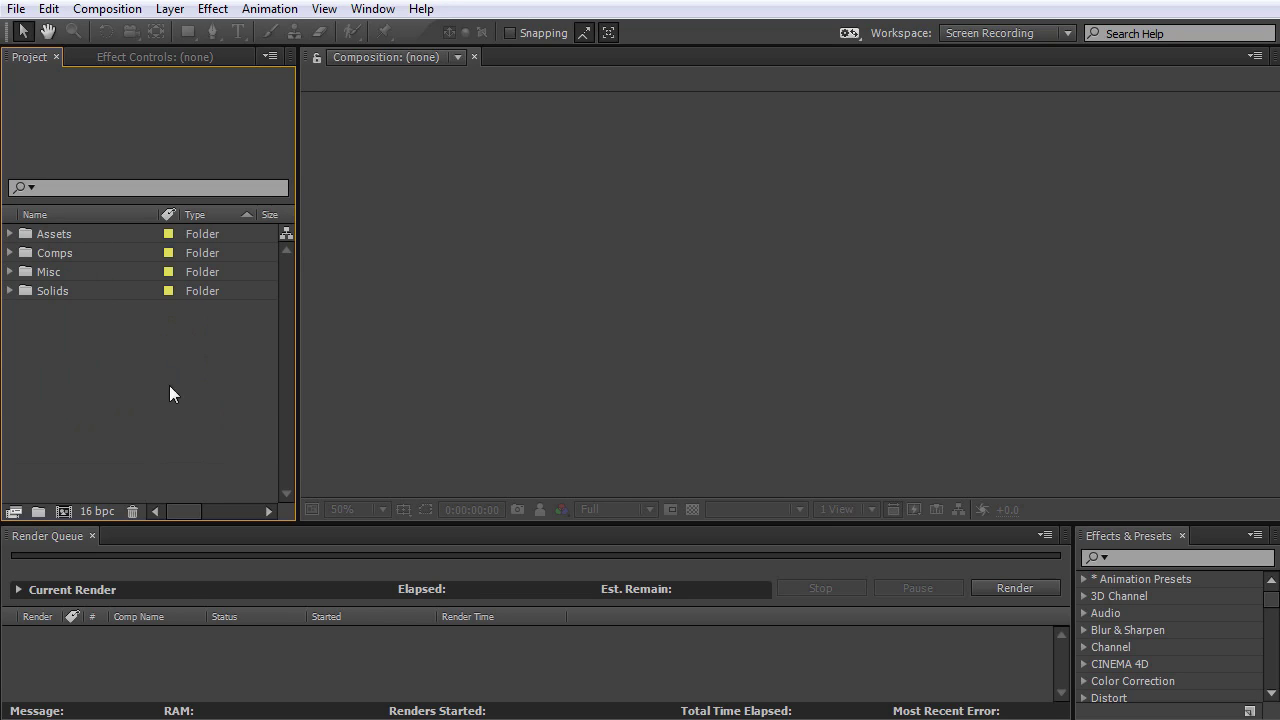
Create a 1920 x 1080 composition named Main Comp at 29.97 fps with a duration of 10 seconds.
left_click(62, 511)
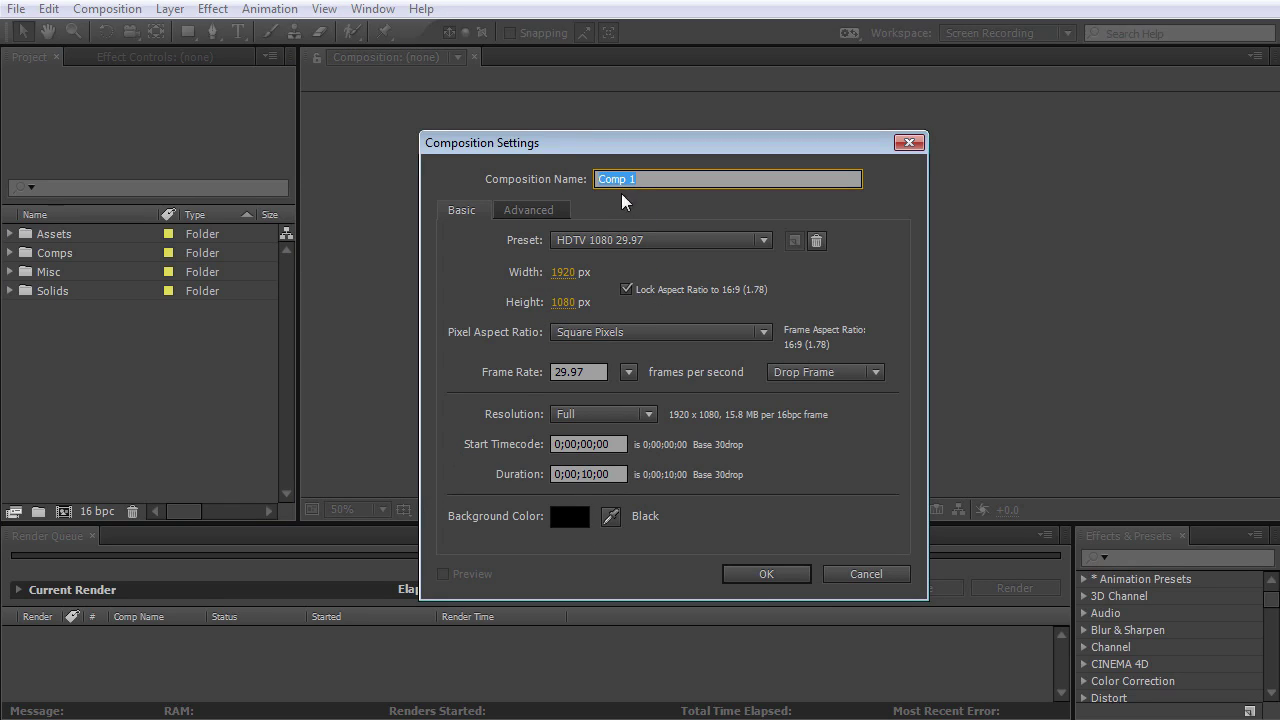
type("Main Comp")
left_click(766, 573)
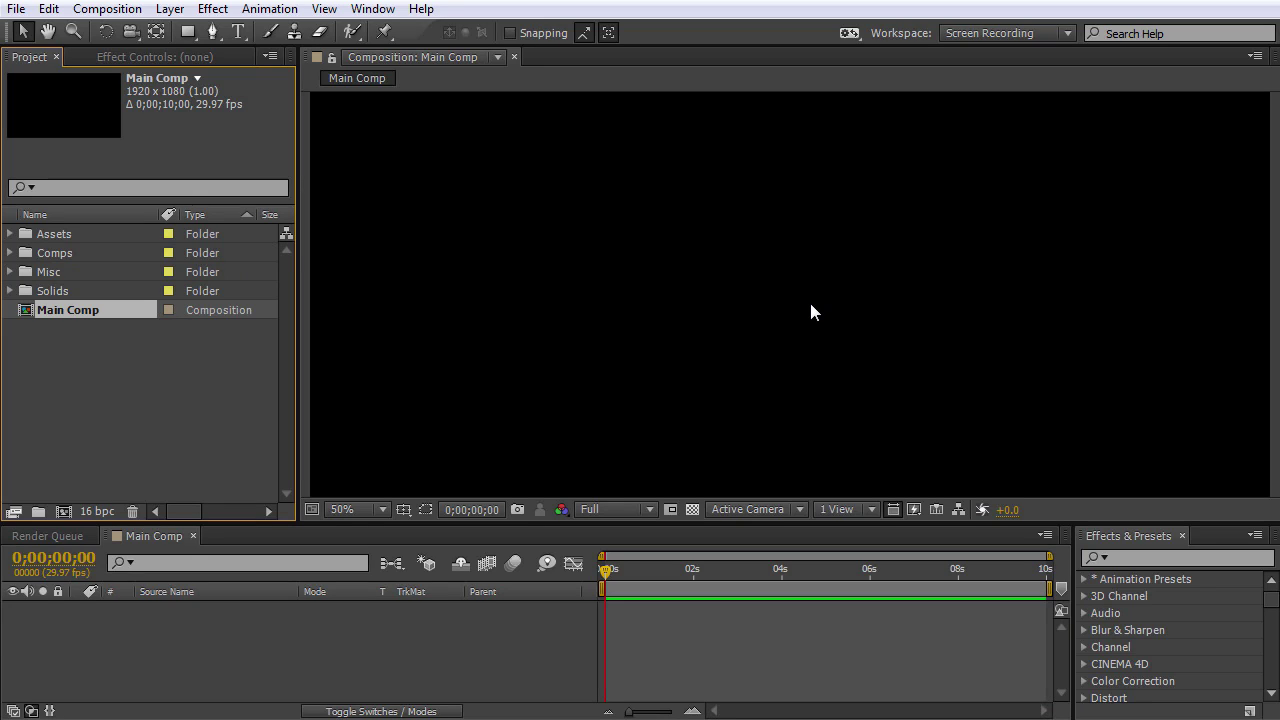
Add Stars 3.jpg from the Assets folder to Main Comp as a layer.
key("comma")
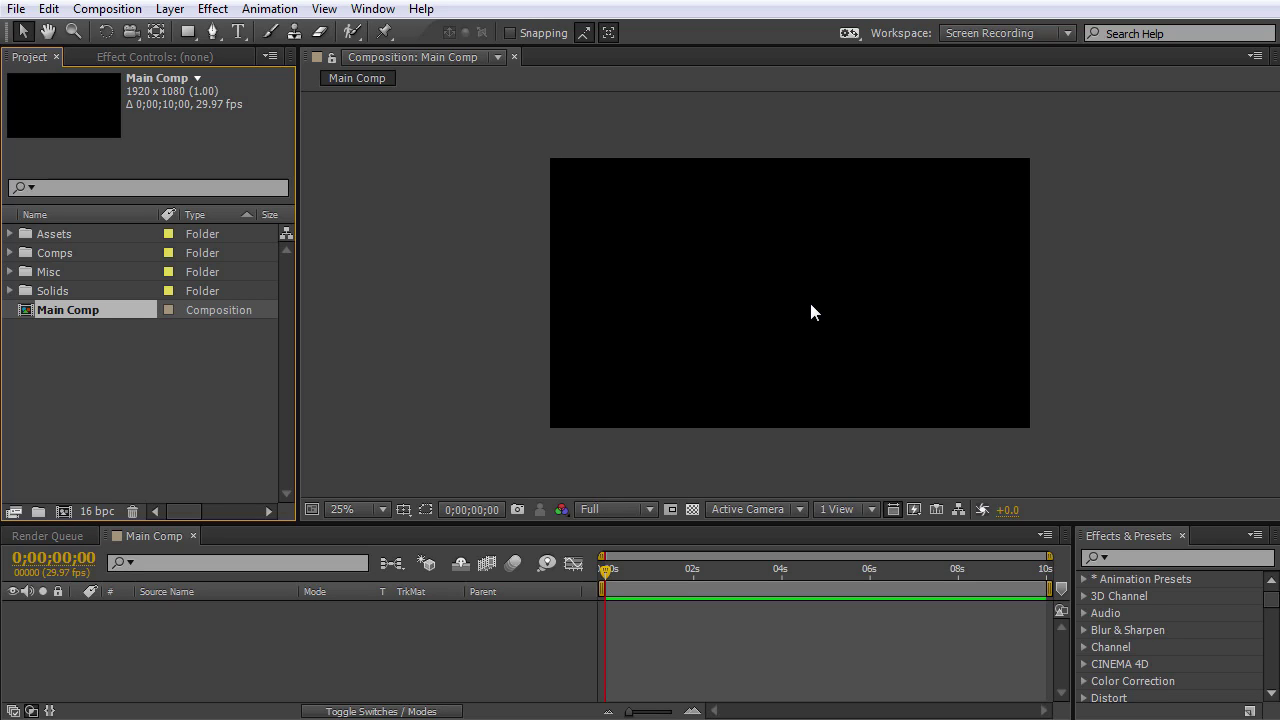
left_click(10, 233)
left_click(70, 291)
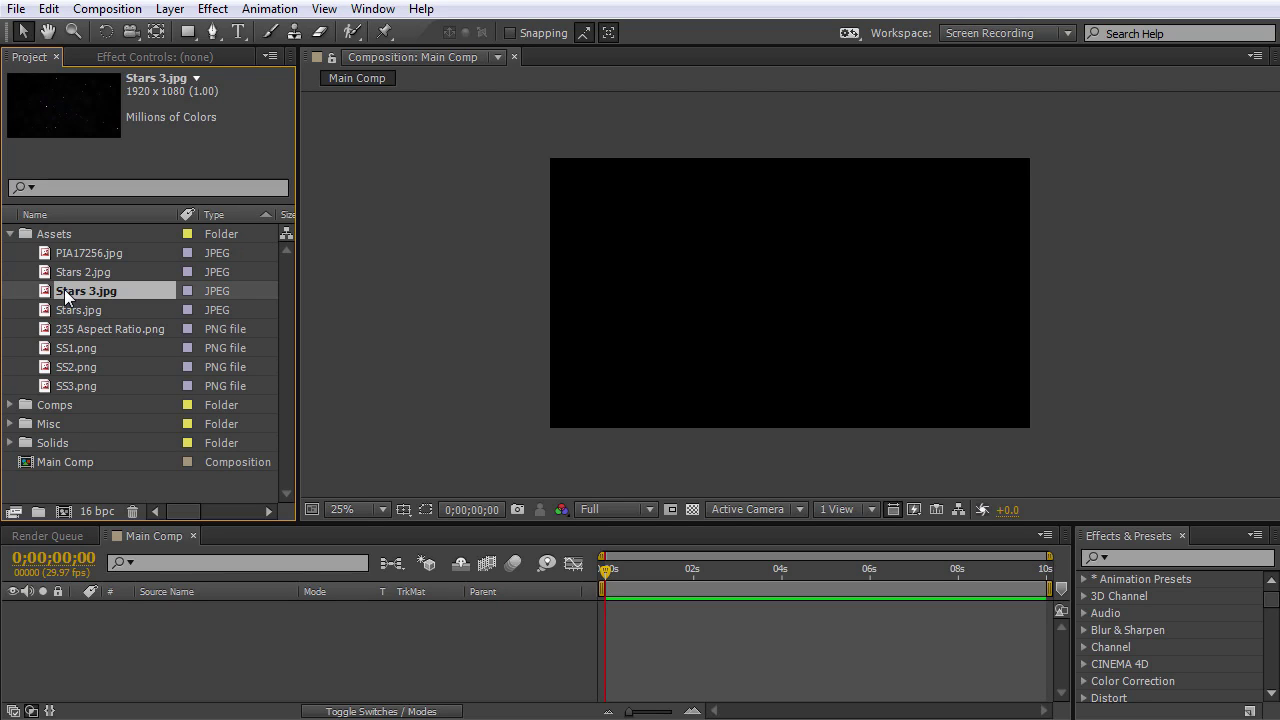
left_click_drag(65, 291, 358, 626)
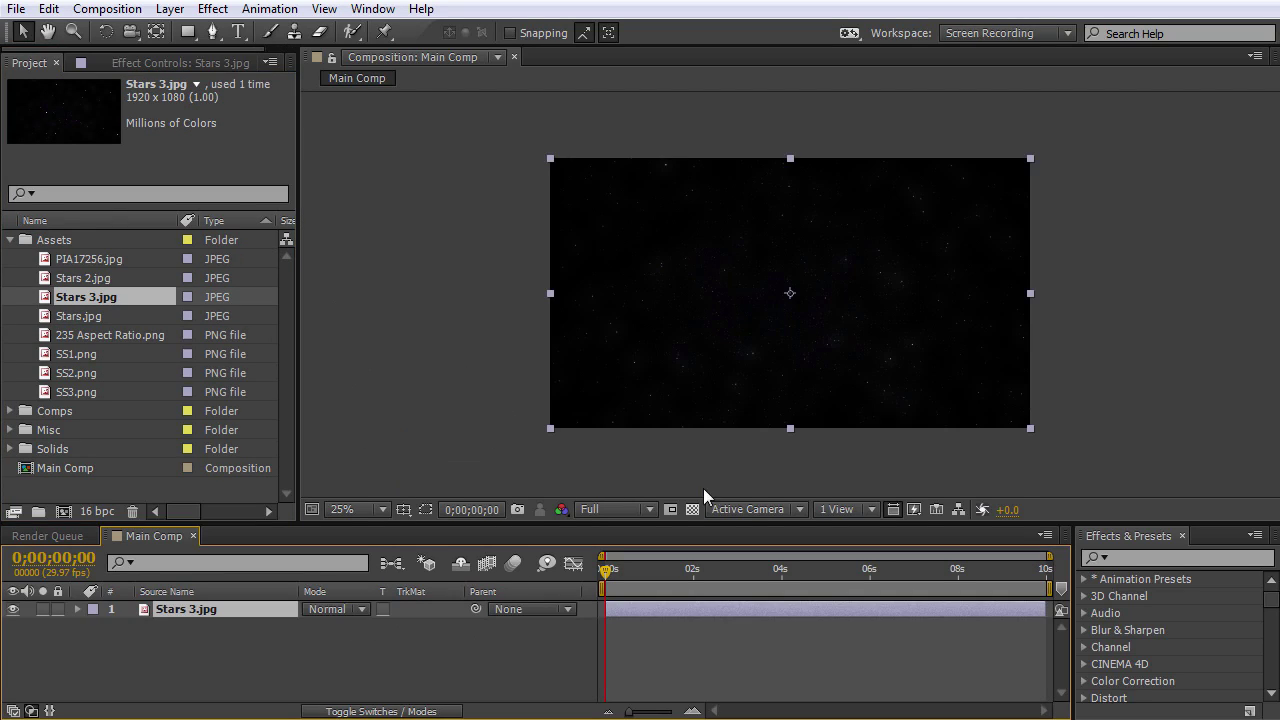
key("ctrl+alt+shift+h")
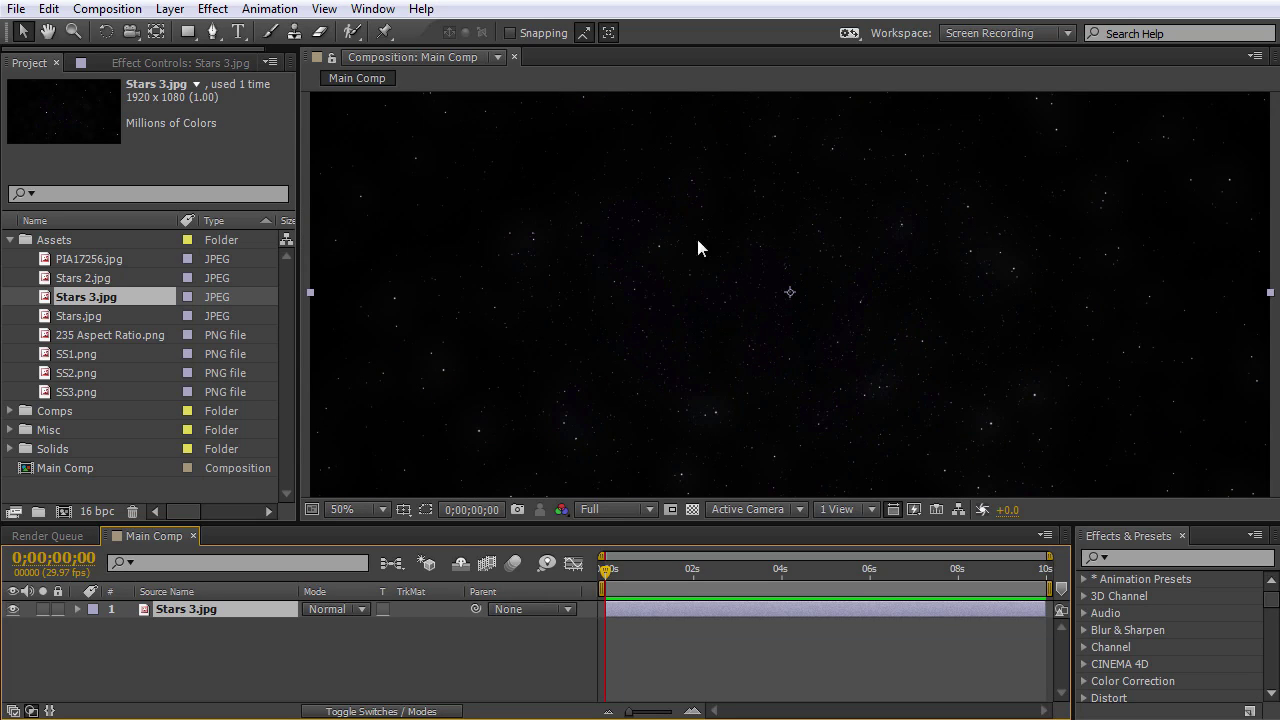
key("comma")
key("period")
key("comma")
key("period")
key("comma")
key("comma")
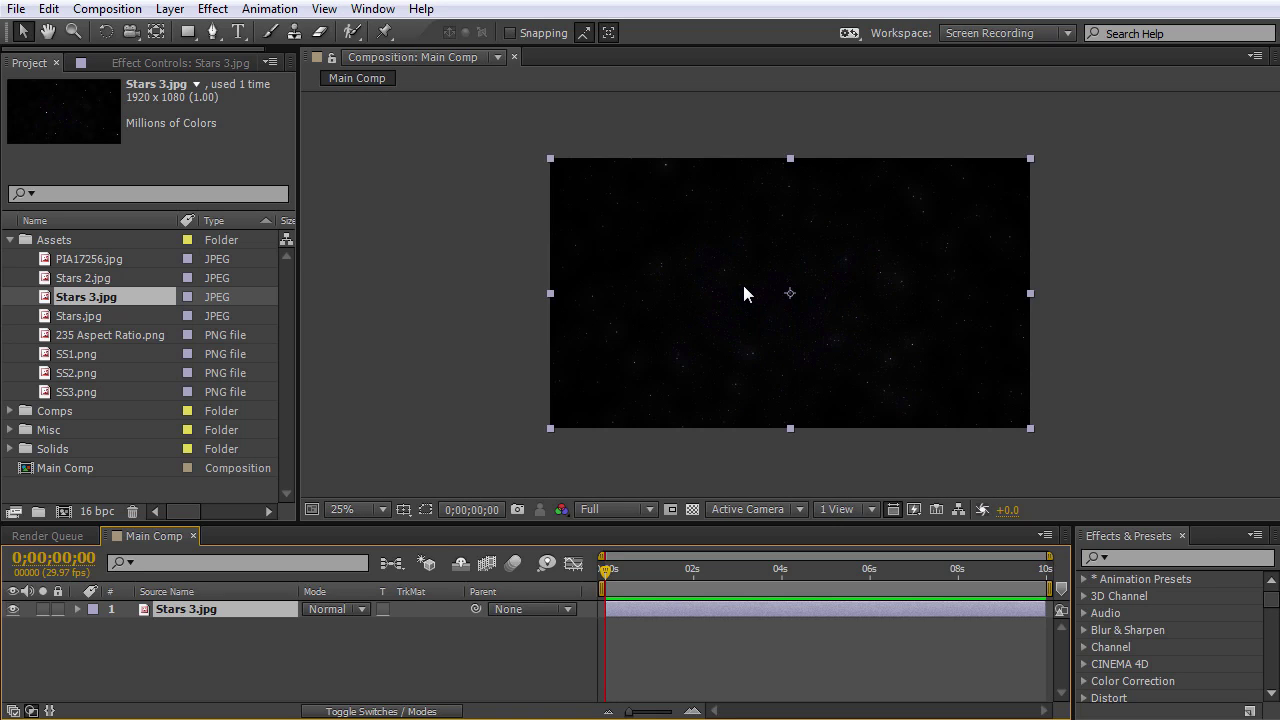
Create a two-node camera with the 24mm preset in Main Comp and dismiss the 2D layer warning.
right_click(423, 217)
mouse_move(474, 240)
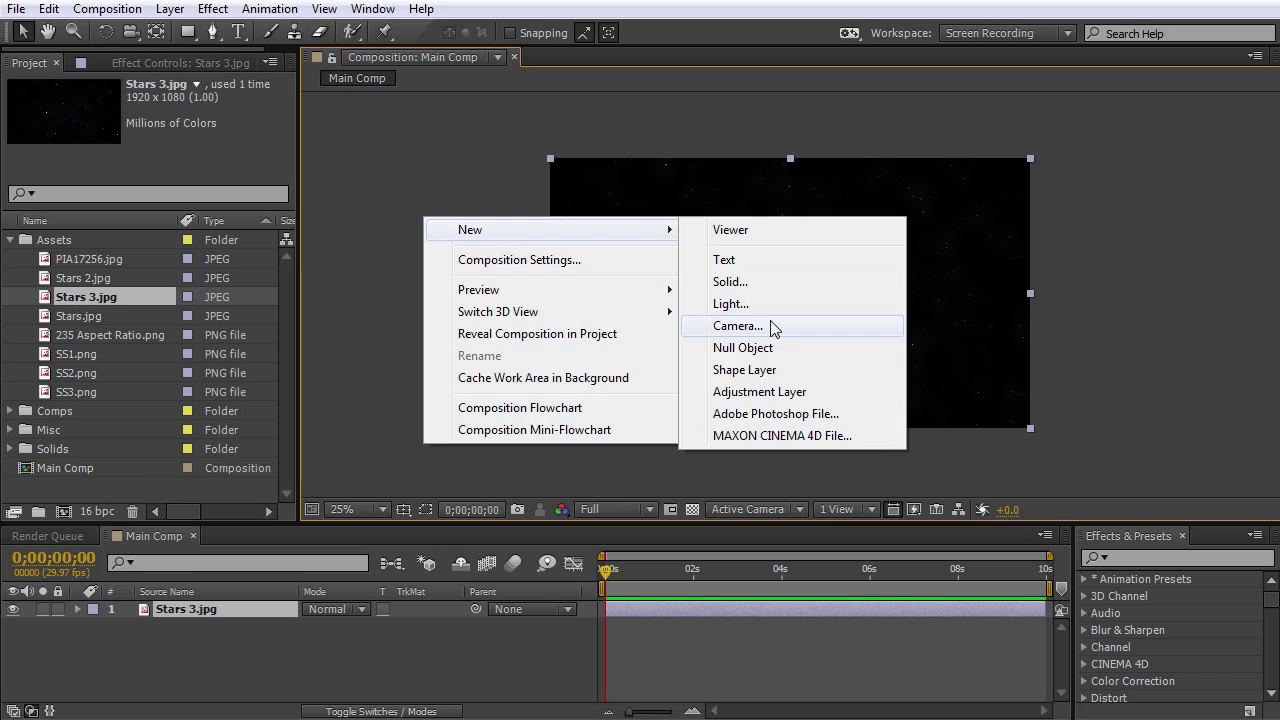
left_click(740, 326)
left_click_drag(188, 110, 871, 144)
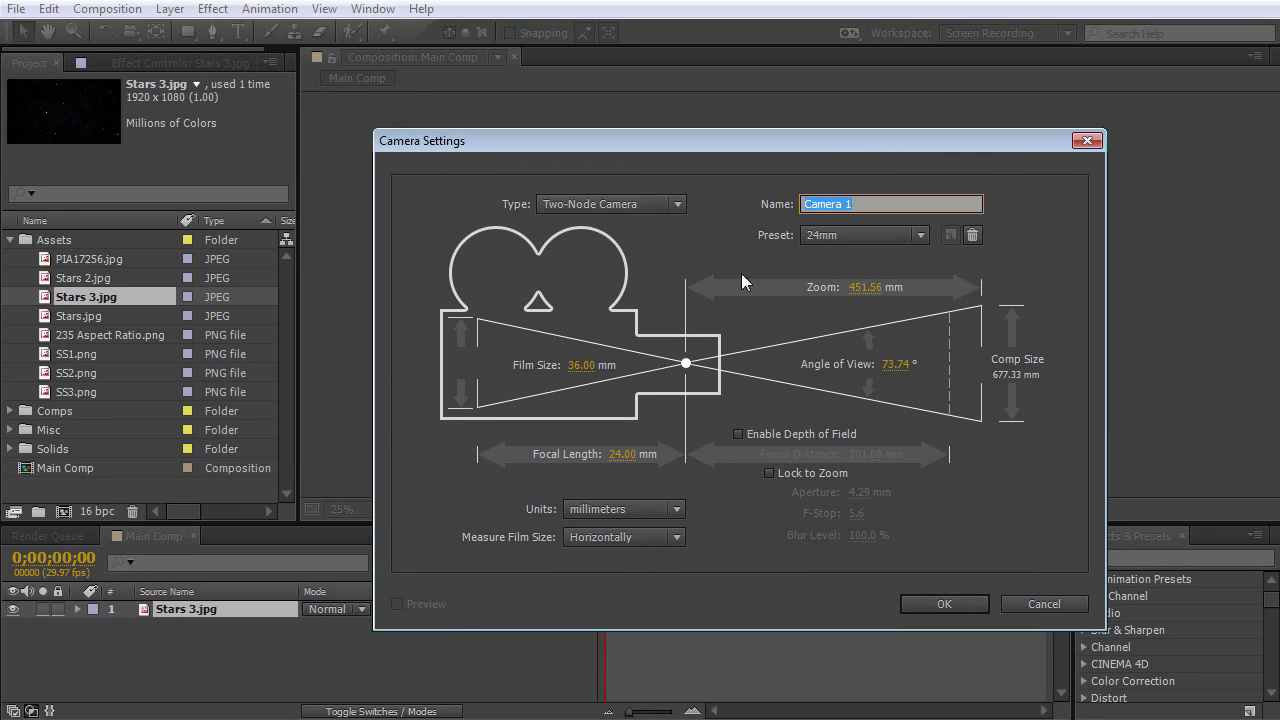
left_click(940, 599)
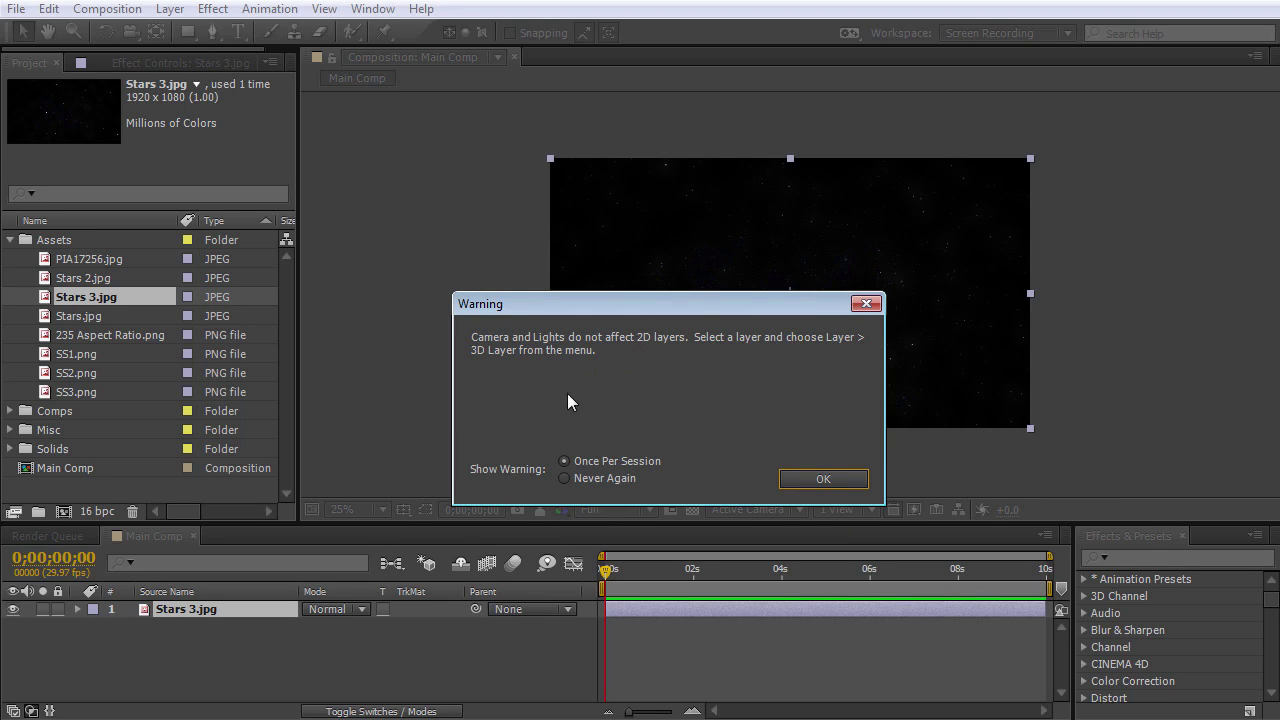
left_click(809, 480)
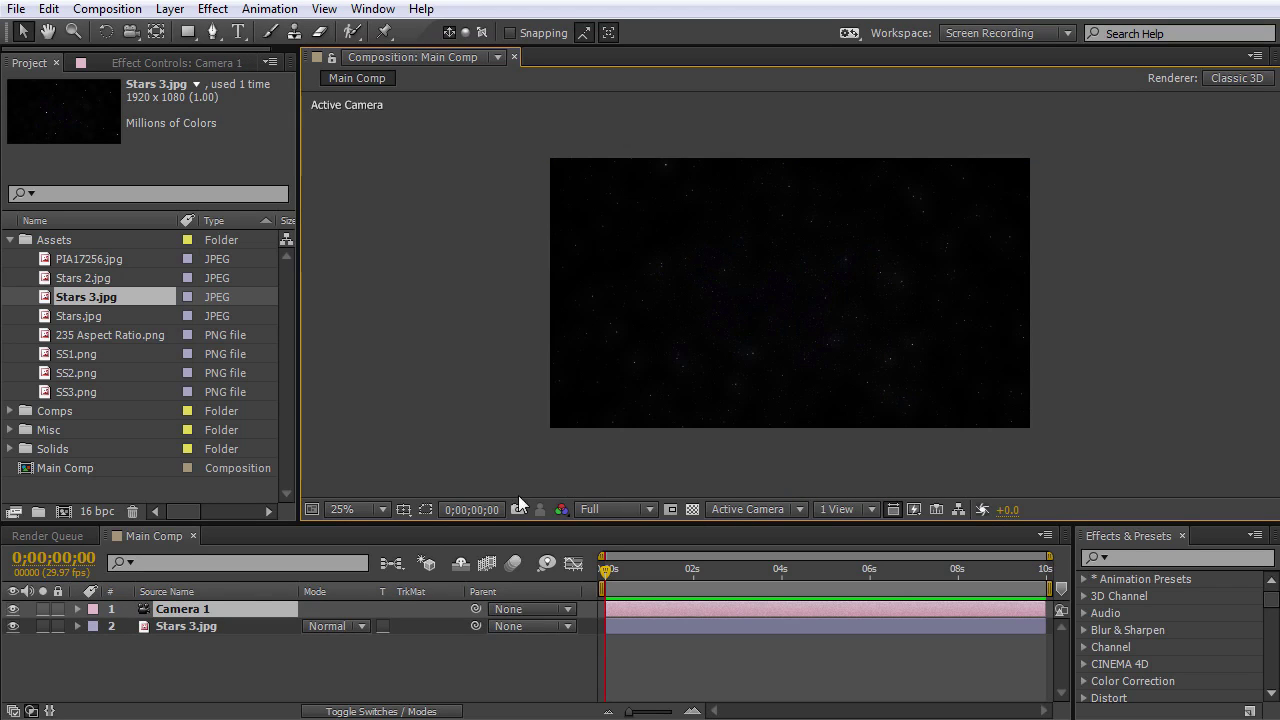
Make the Stars 3.jpg layer a 3D layer.
left_click(190, 626)
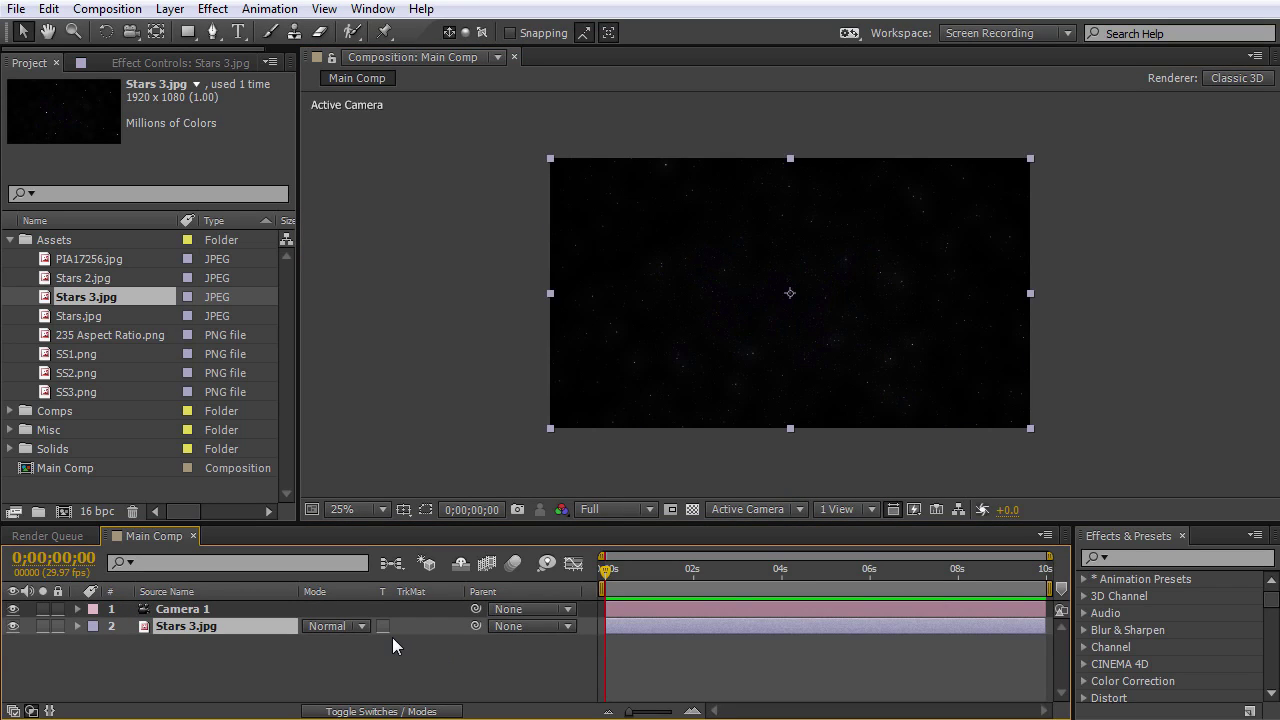
left_click(390, 711)
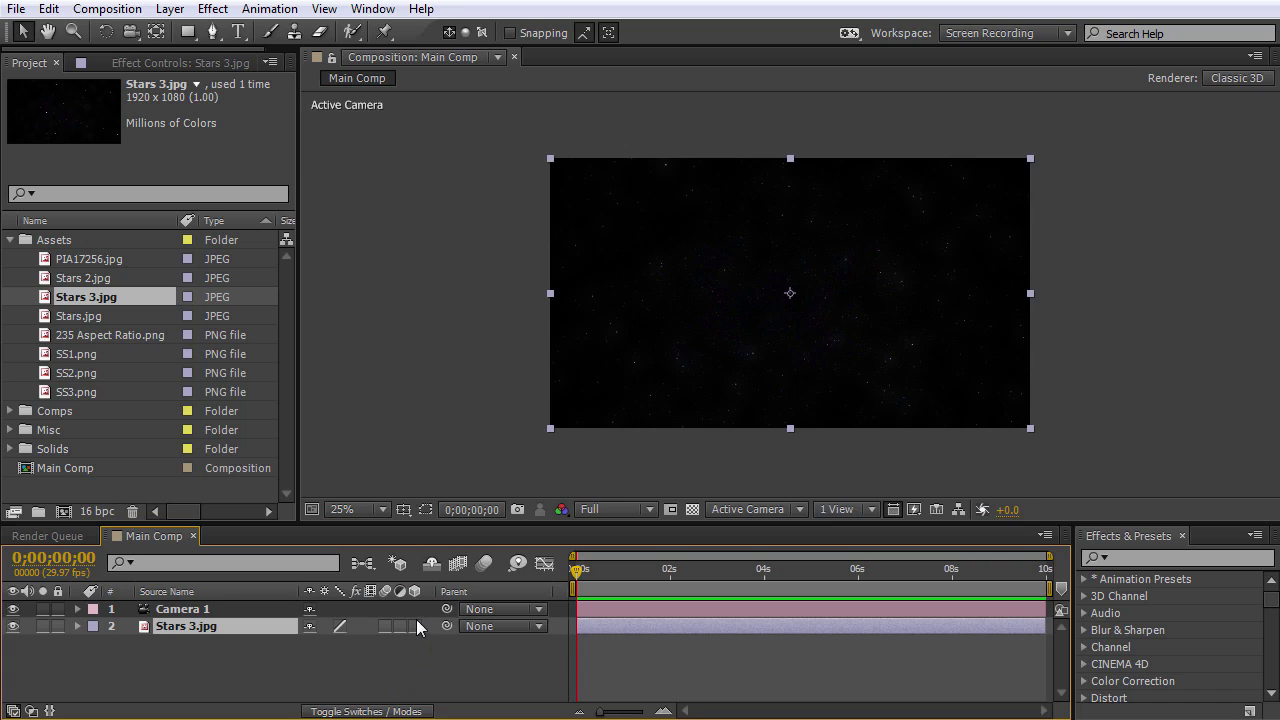
left_click(414, 626)
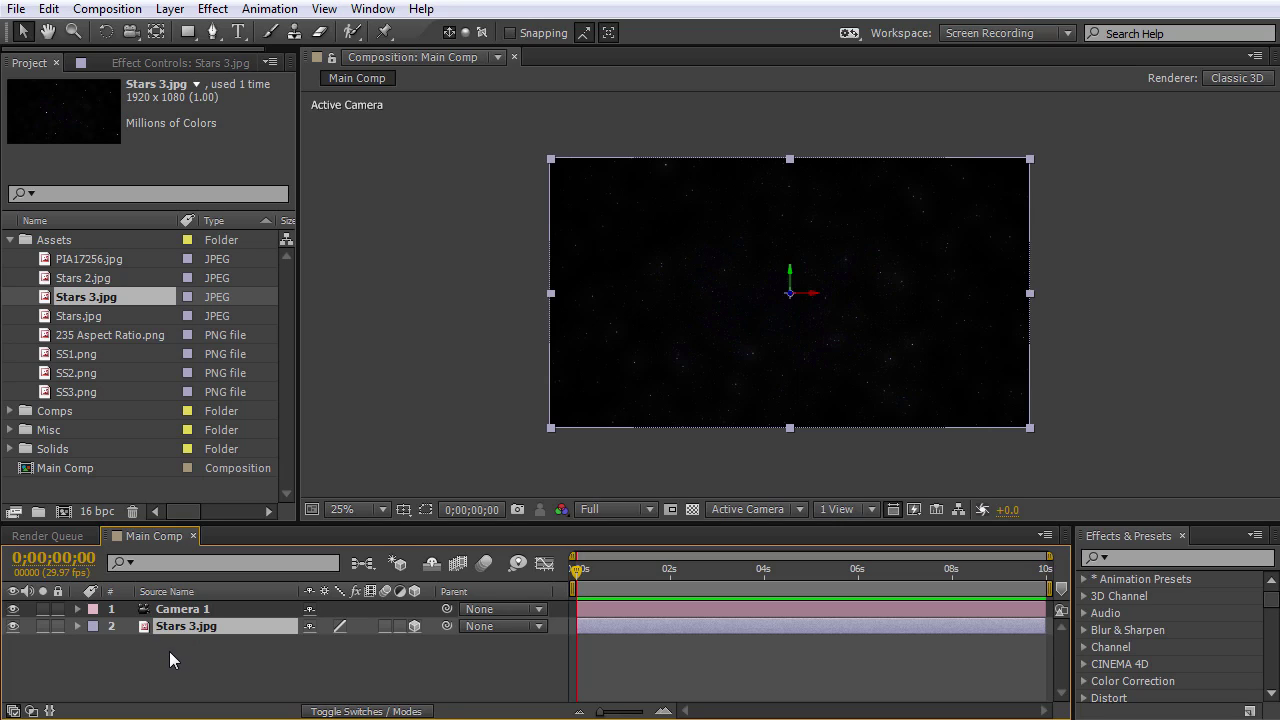
Turn off Accepts Lights in the material options of the Stars 3.jpg layer, then collapse its properties.
key("a")
key("a")
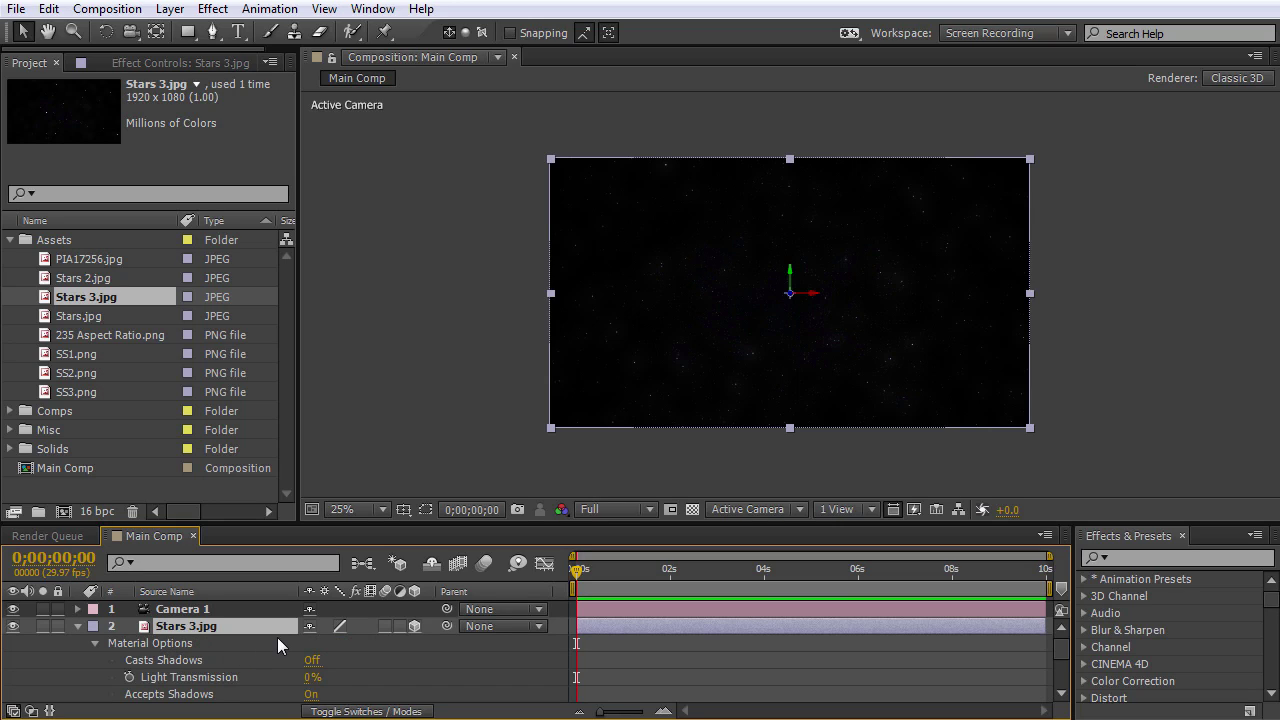
scroll(277, 637, "down", 3)
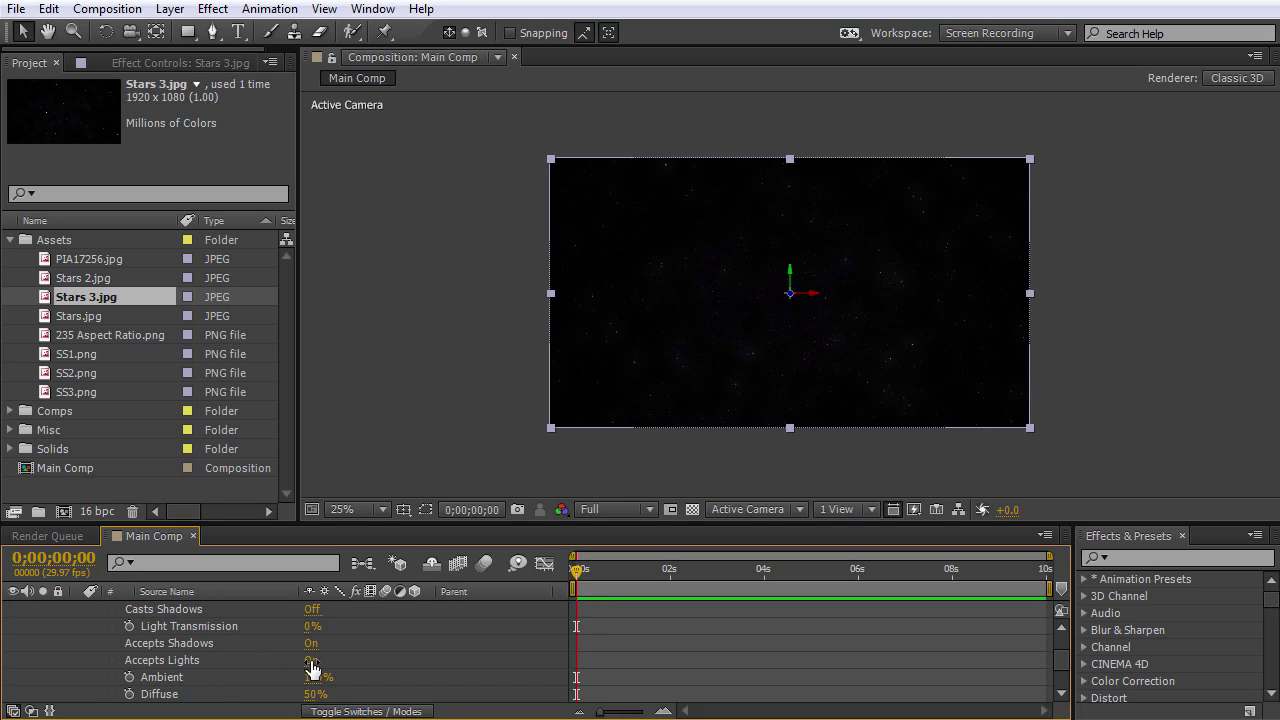
left_click(311, 663)
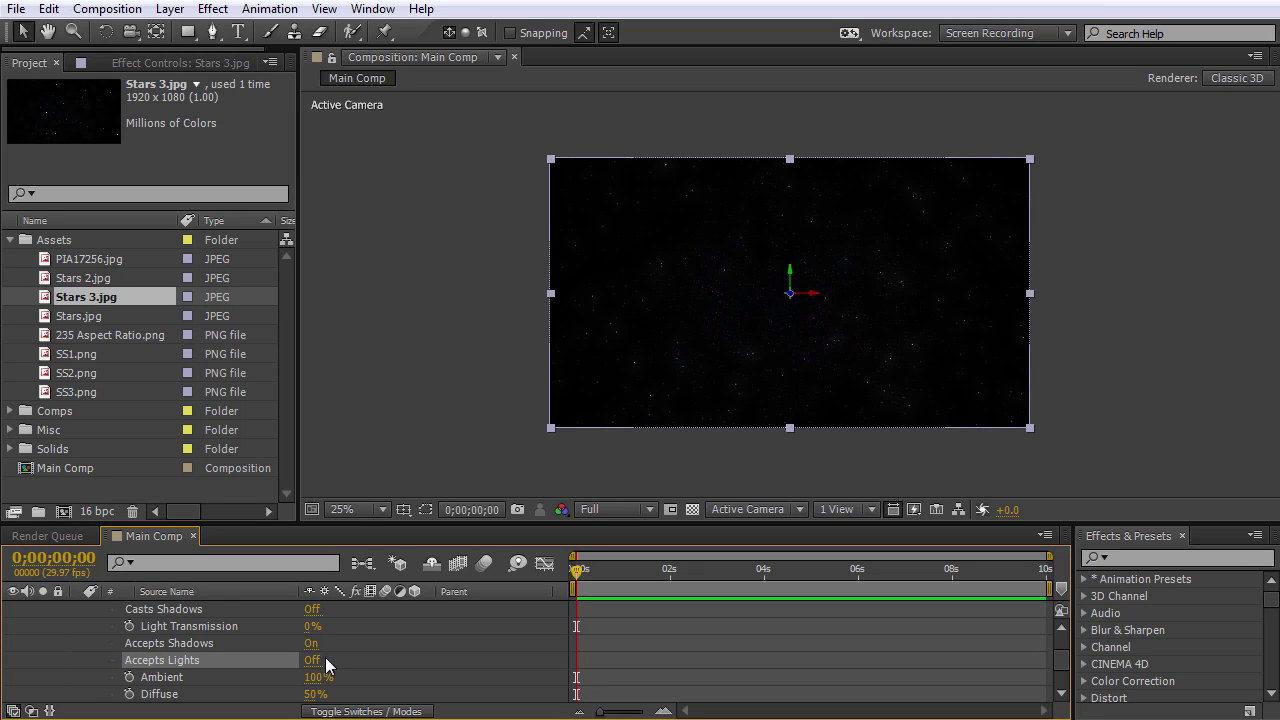
scroll(330, 668, "up", 3)
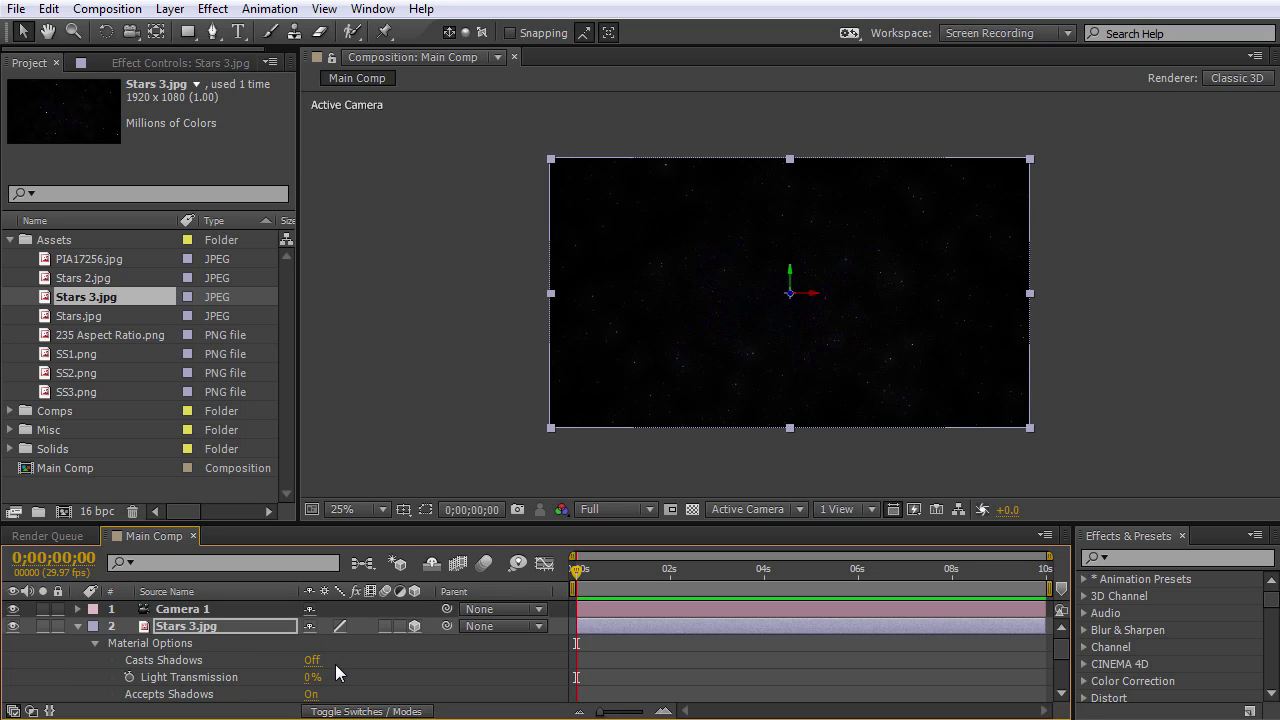
scroll(335, 664, "down", 3)
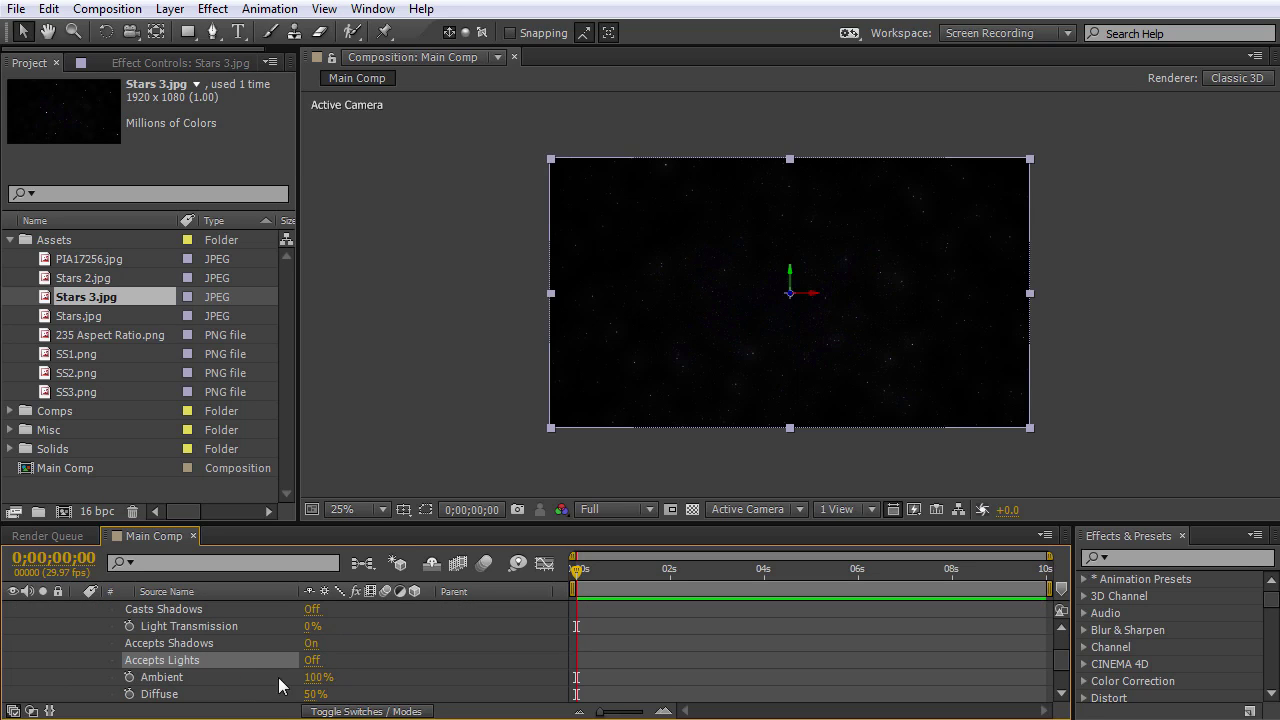
scroll(420, 690, "up", 3)
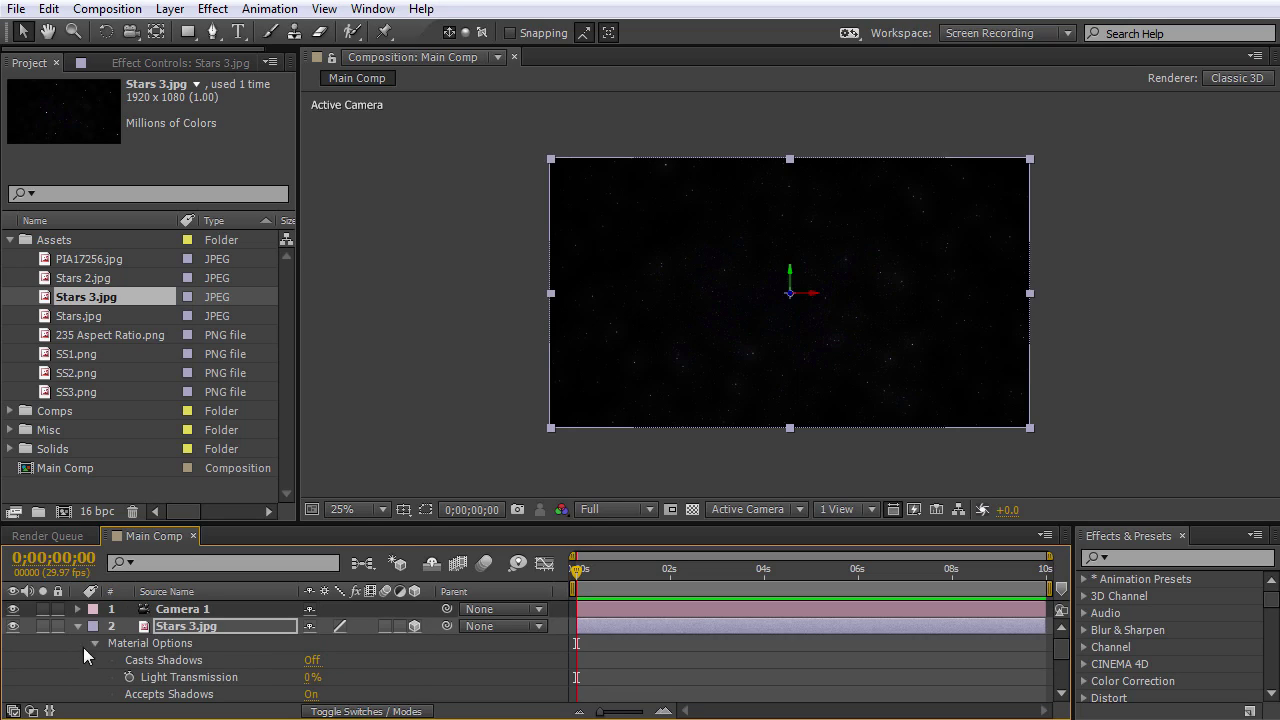
left_click(78, 626)
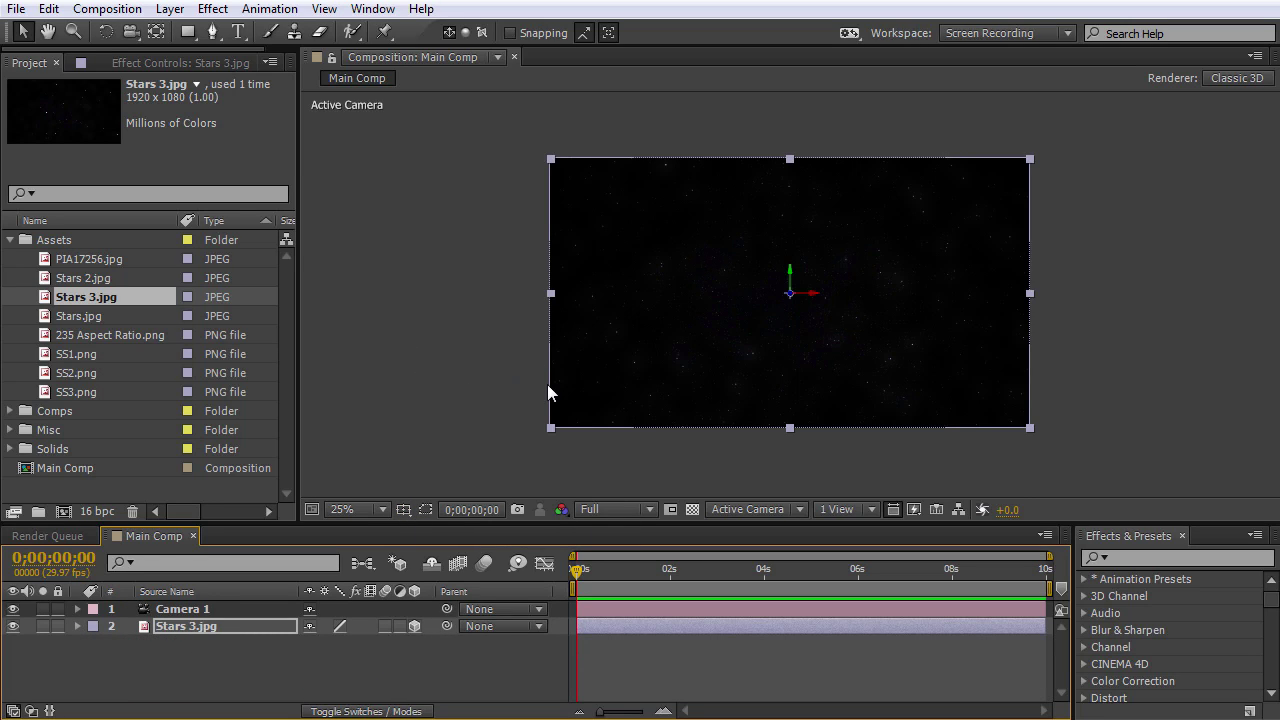
In Custom View 1, move the Stars 3.jpg layer far back along its Z axis, away from the camera.
left_click(747, 508)
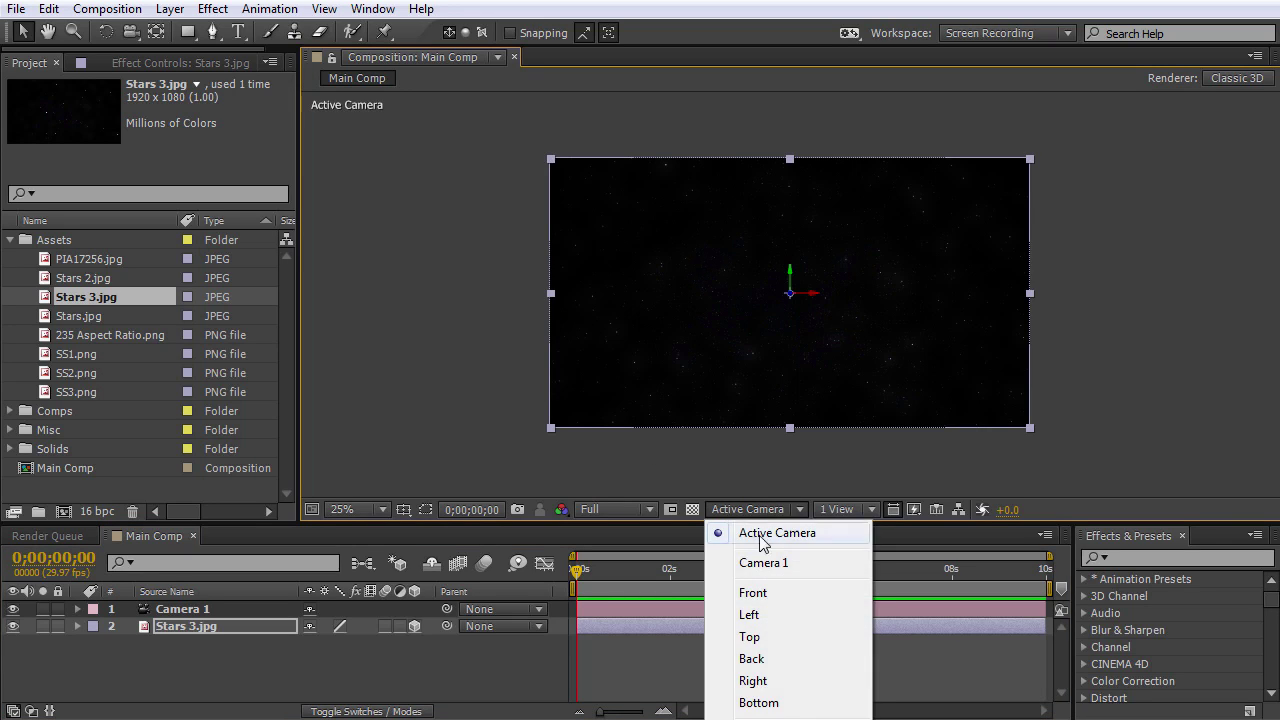
left_click(750, 716)
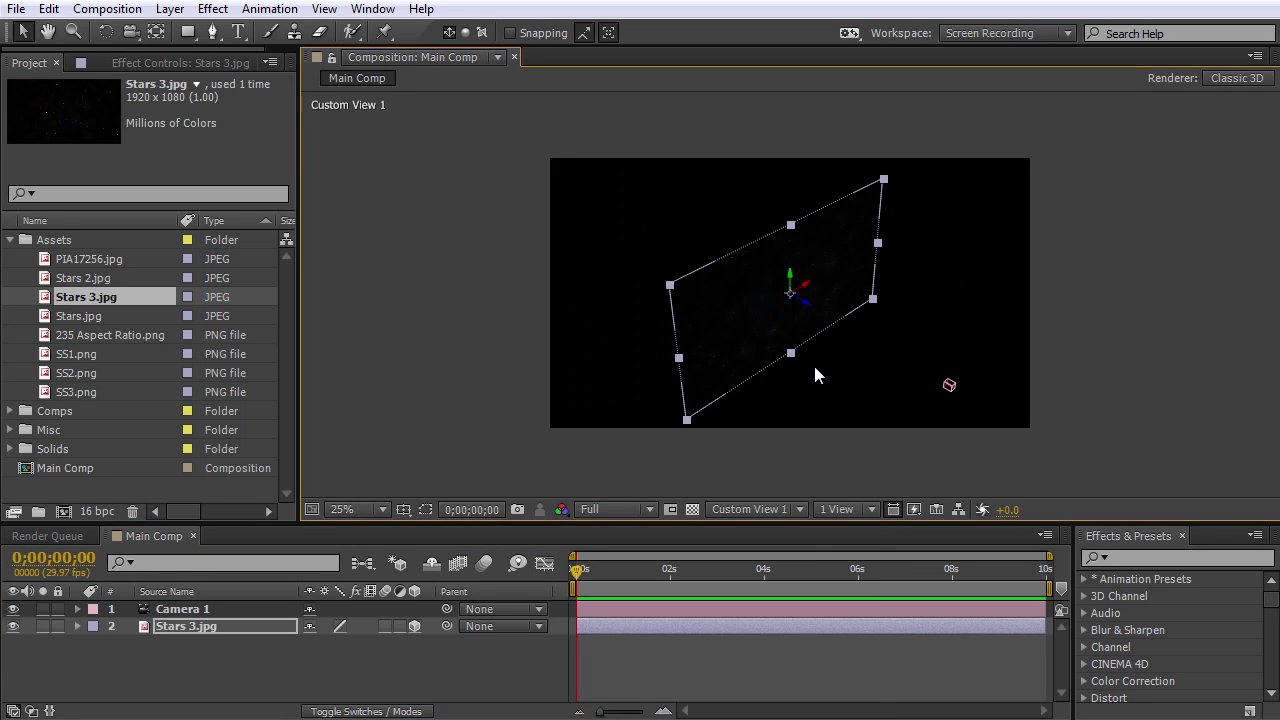
key("period")
key("c")
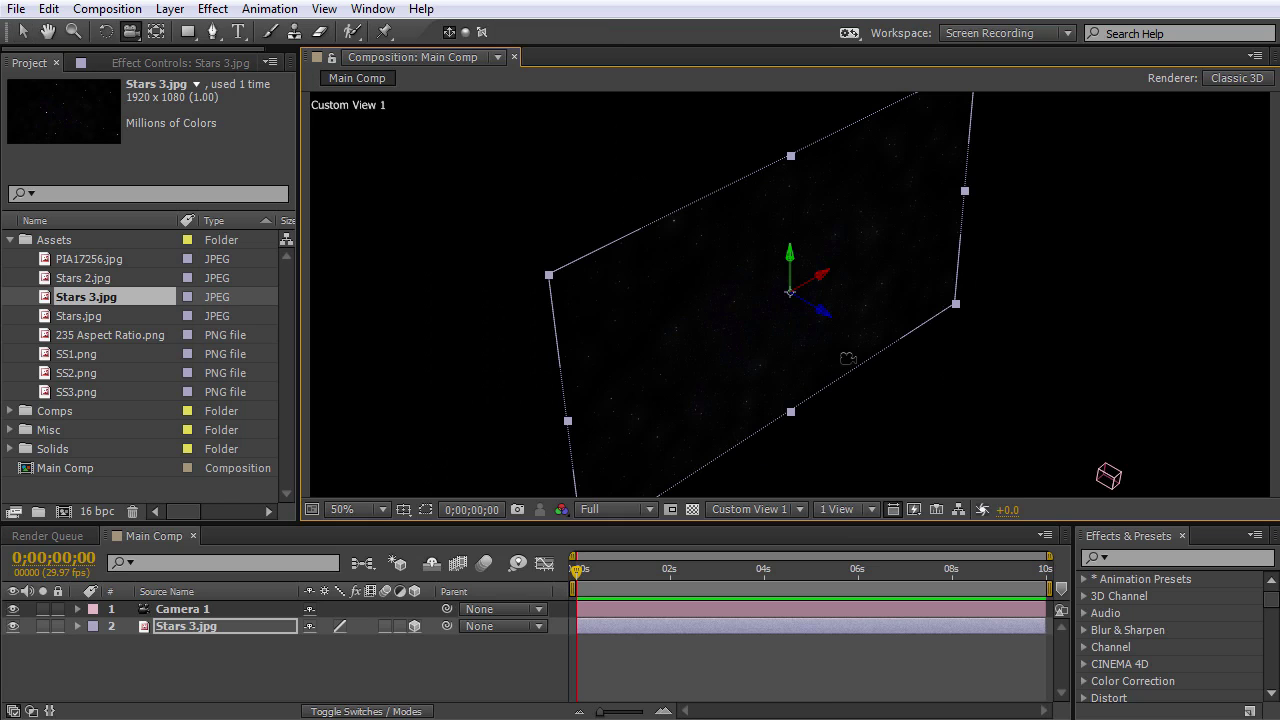
left_click_drag(894, 371, 737, 300)
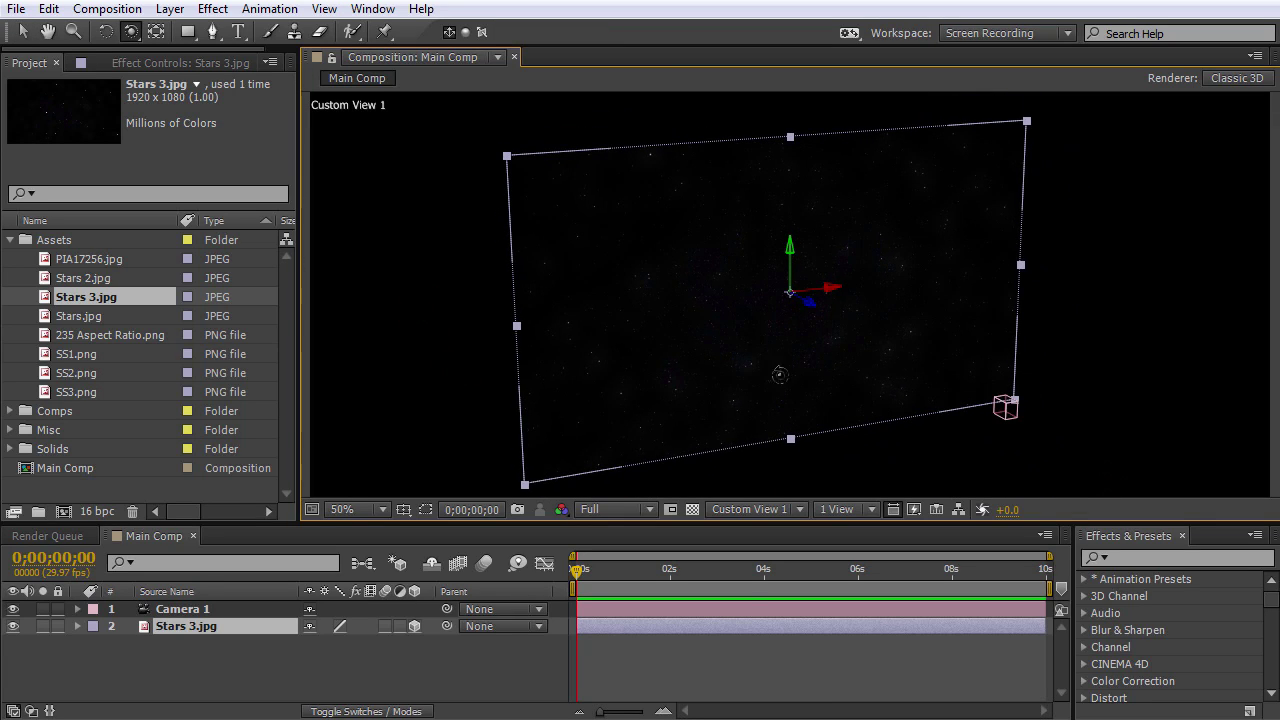
left_click_drag(843, 378, 885, 351)
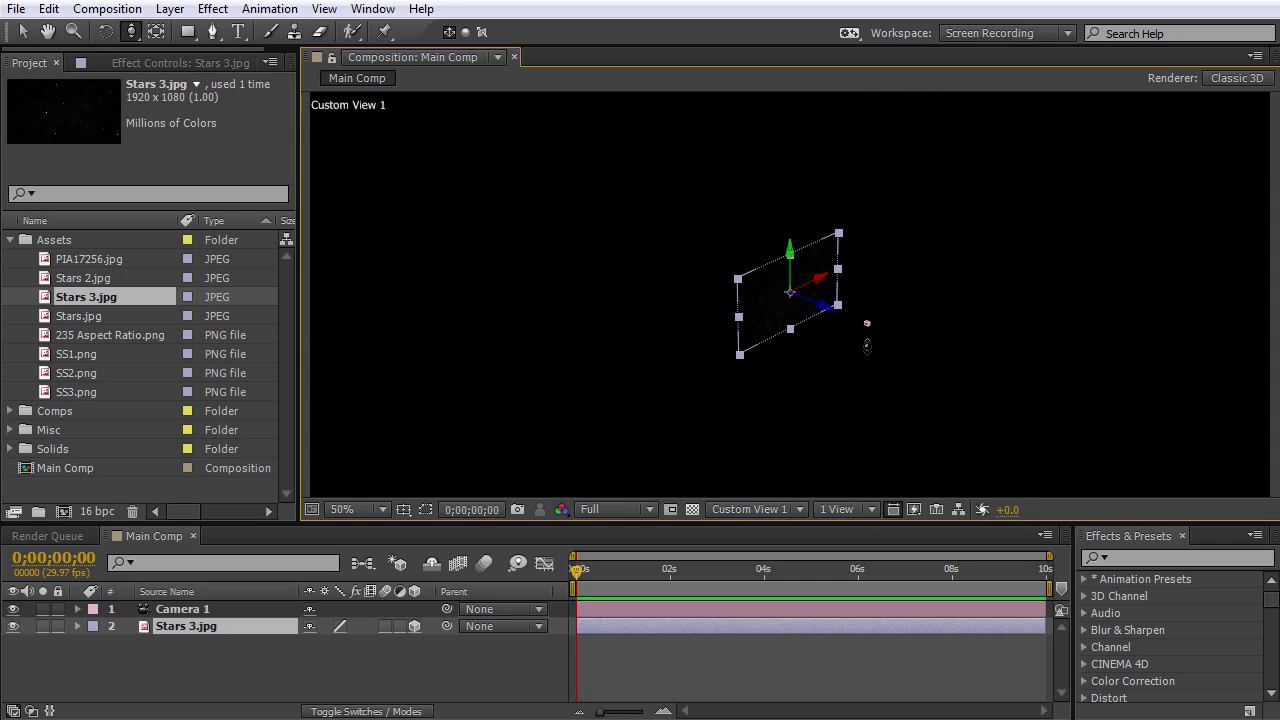
key("v")
mouse_move(820, 310)
left_mouse_down()
mouse_move(563, 201)
mouse_move(425, 122)
mouse_move(305, 98)
left_mouse_up()
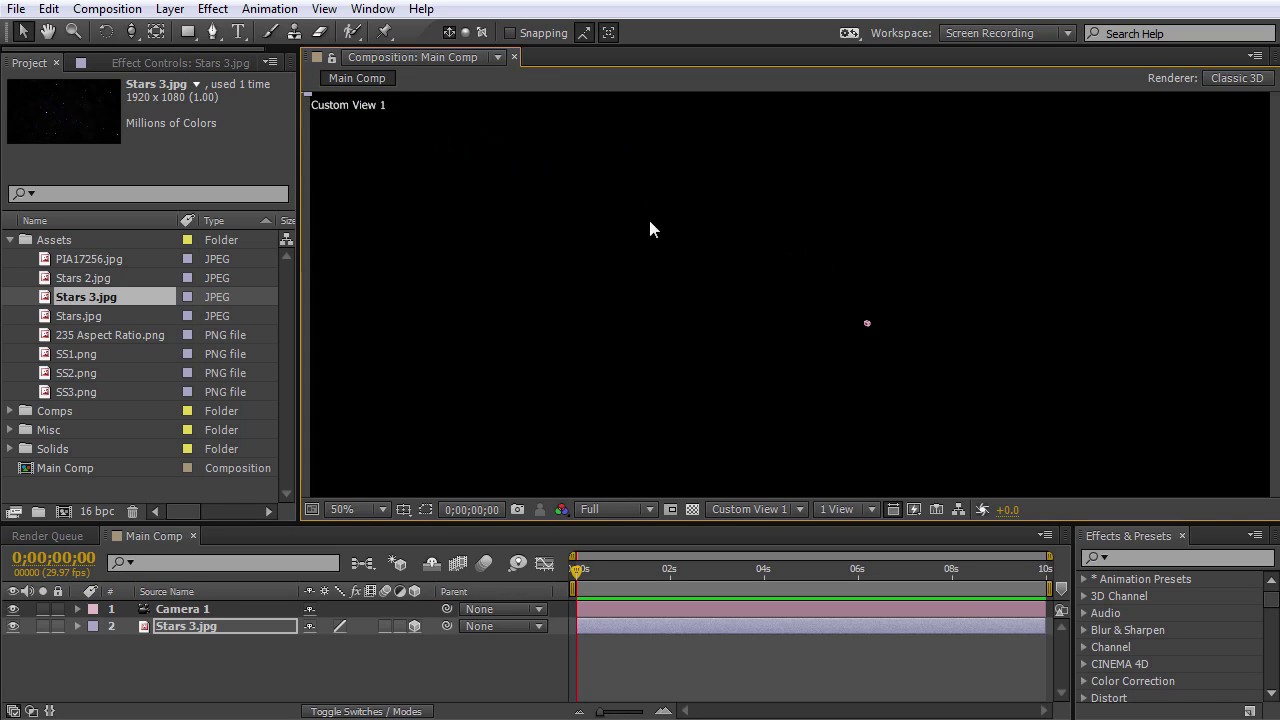
Push the Stars 3.jpg layer even deeper along its Z axis so it sits very far from the camera.
key("c")
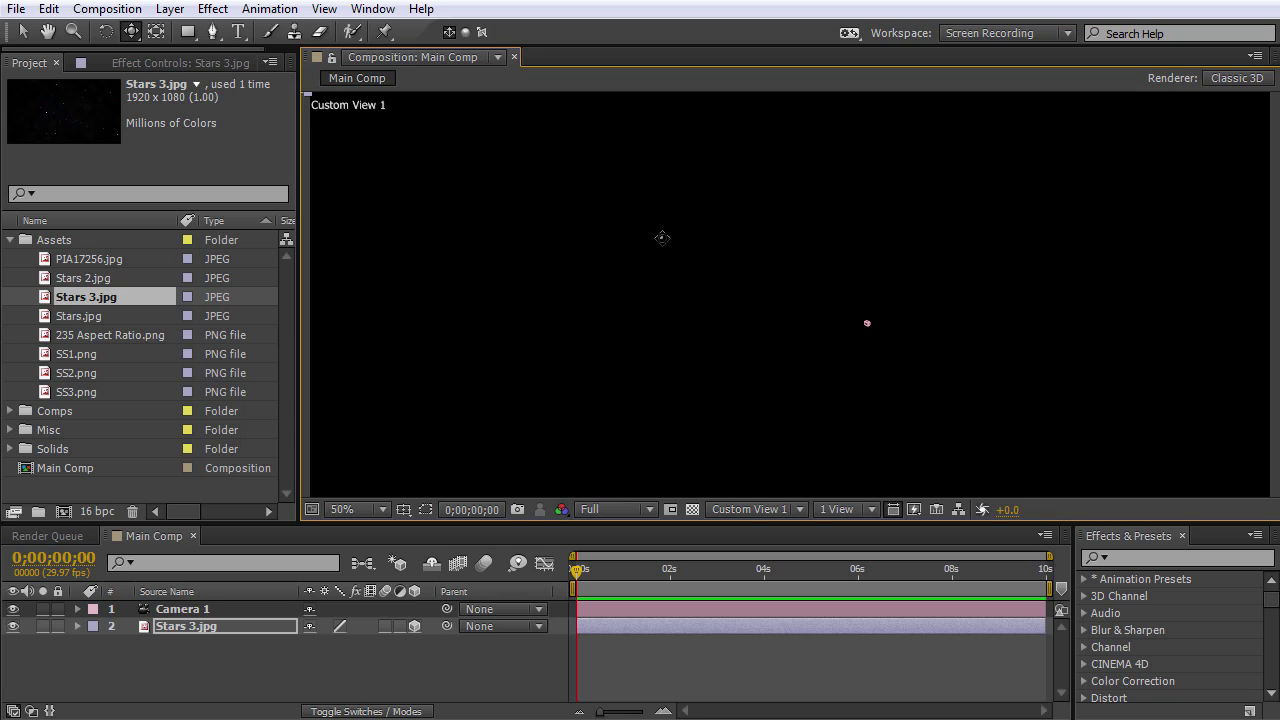
left_click_drag(660, 237, 631, 668)
key("c")
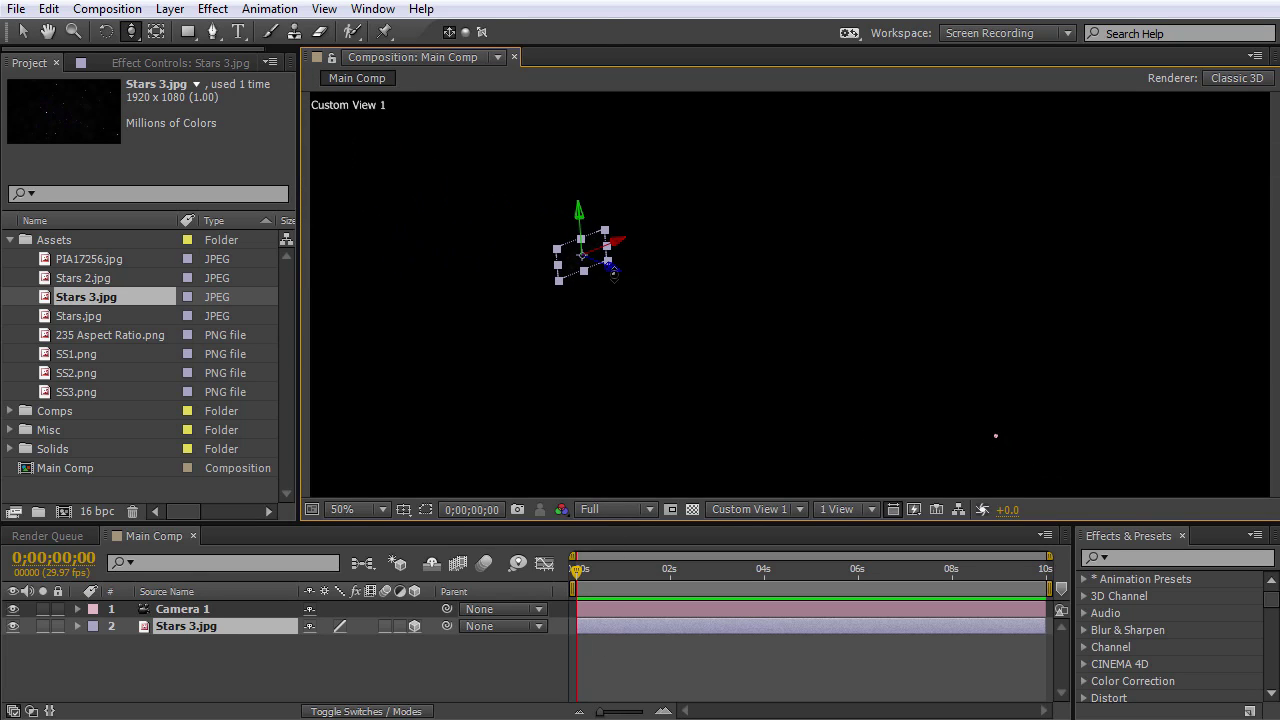
key("v")
left_click_drag(586, 259, 30, 121)
left_click_drag(414, 180, 377, 163)
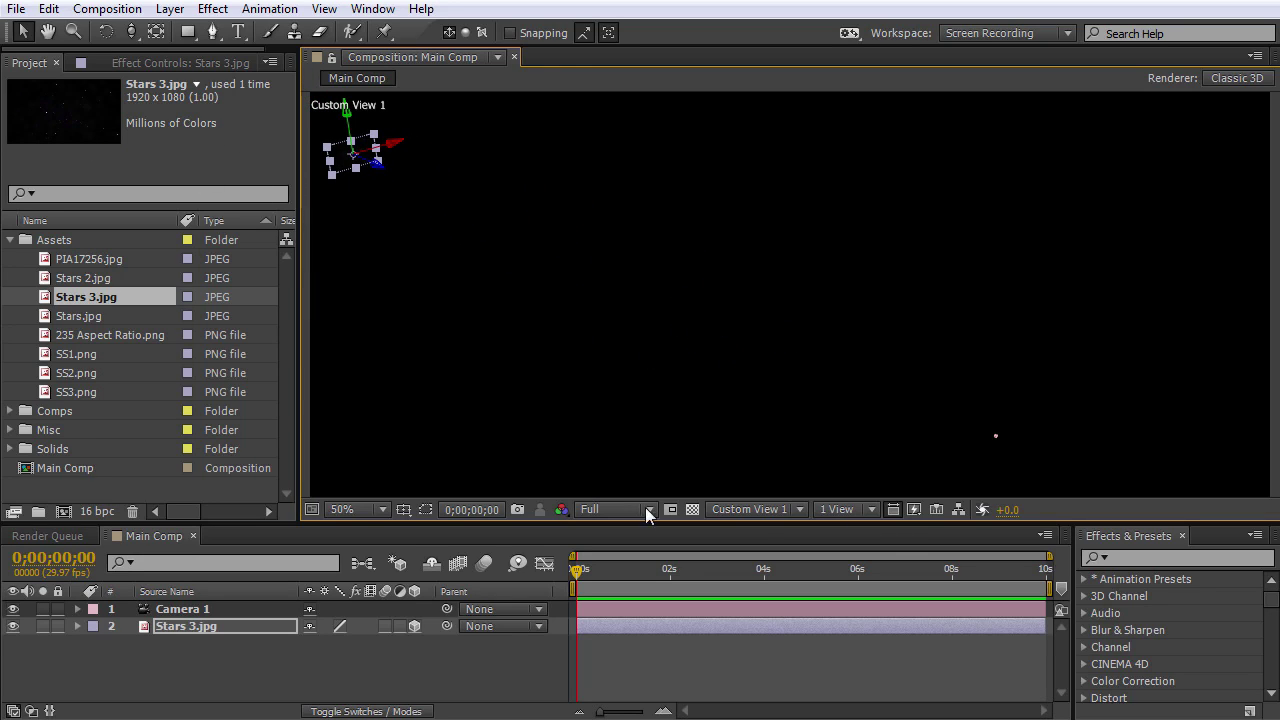
Return the composition view to Active Camera and deselect the Stars 3.jpg layer.
left_click(795, 509)
left_click(760, 529)
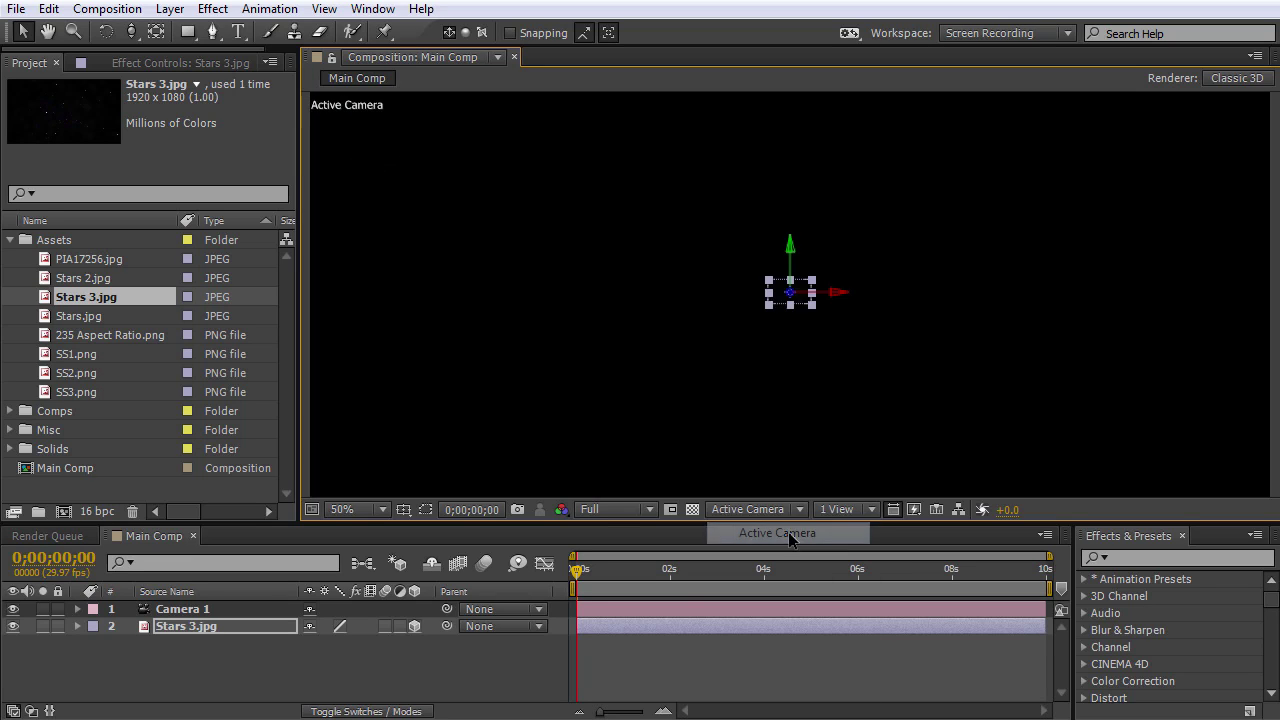
scroll(860, 339, "down", 2)
left_click(1097, 355)
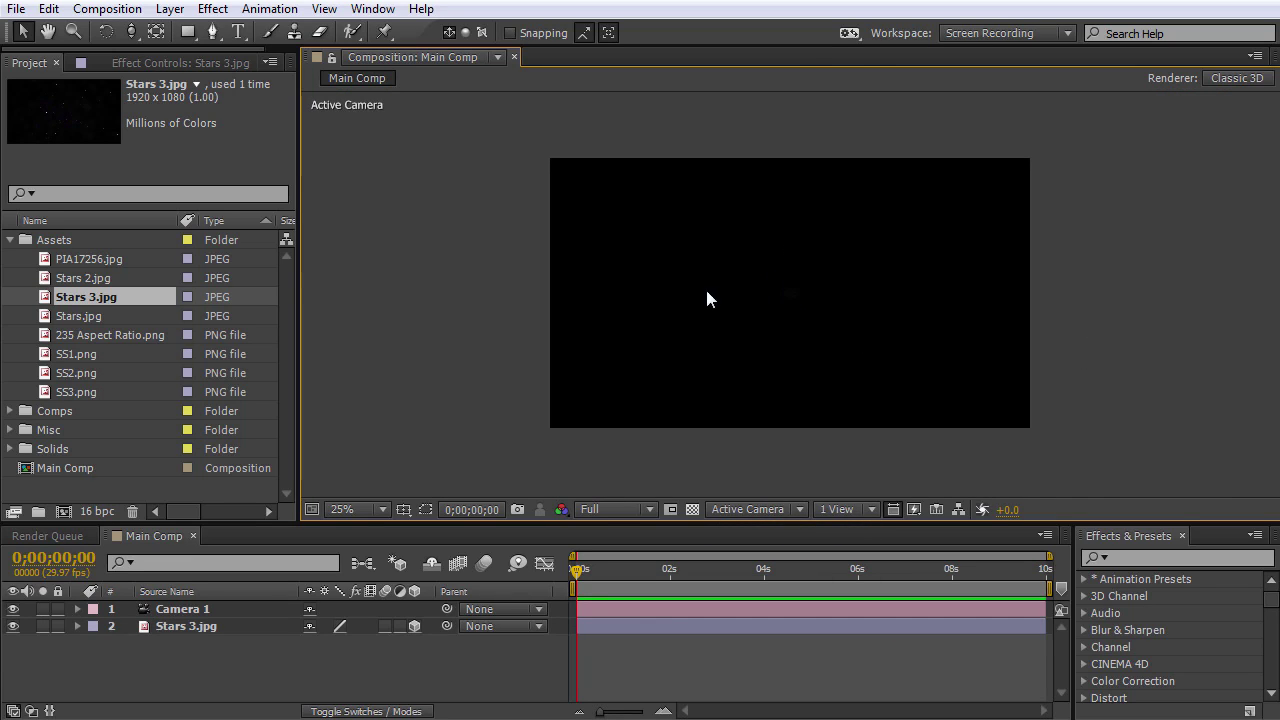
Scale the Stars 3.jpg layer up uniformly to about 2516% so it extends slightly beyond the camera frame.
scroll(787, 308, "up", 4)
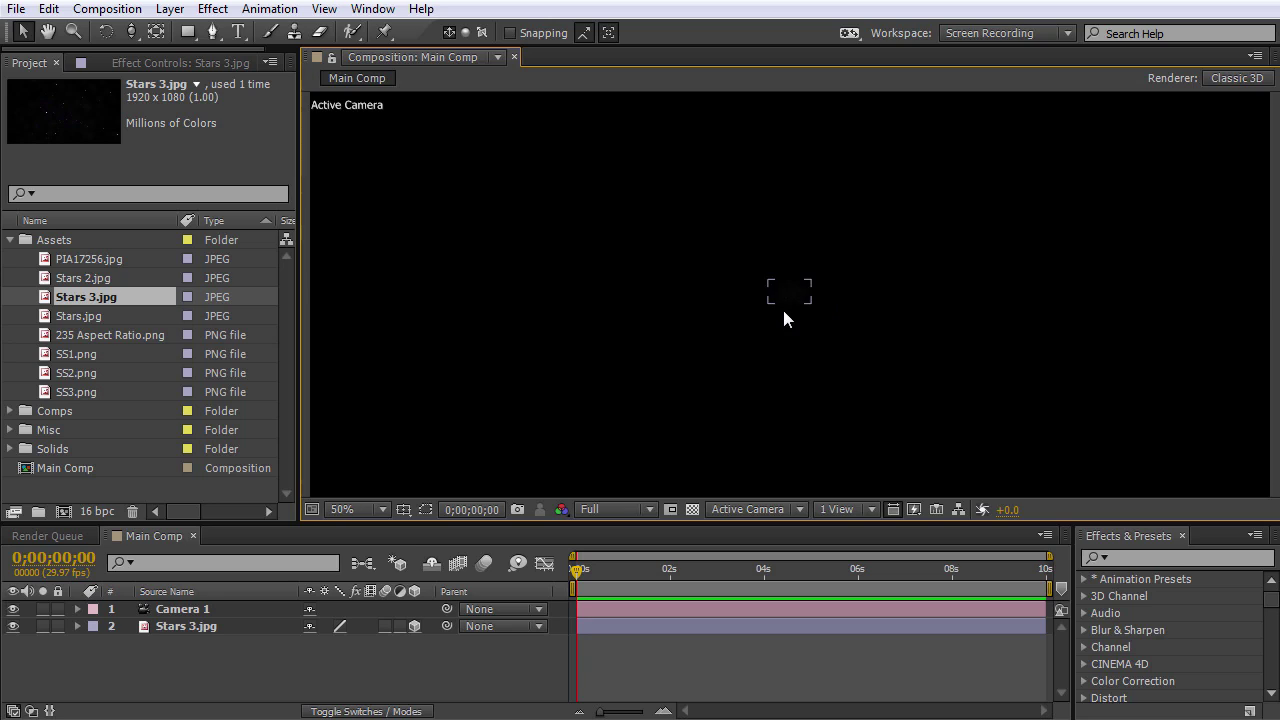
scroll(783, 306, "down", 4)
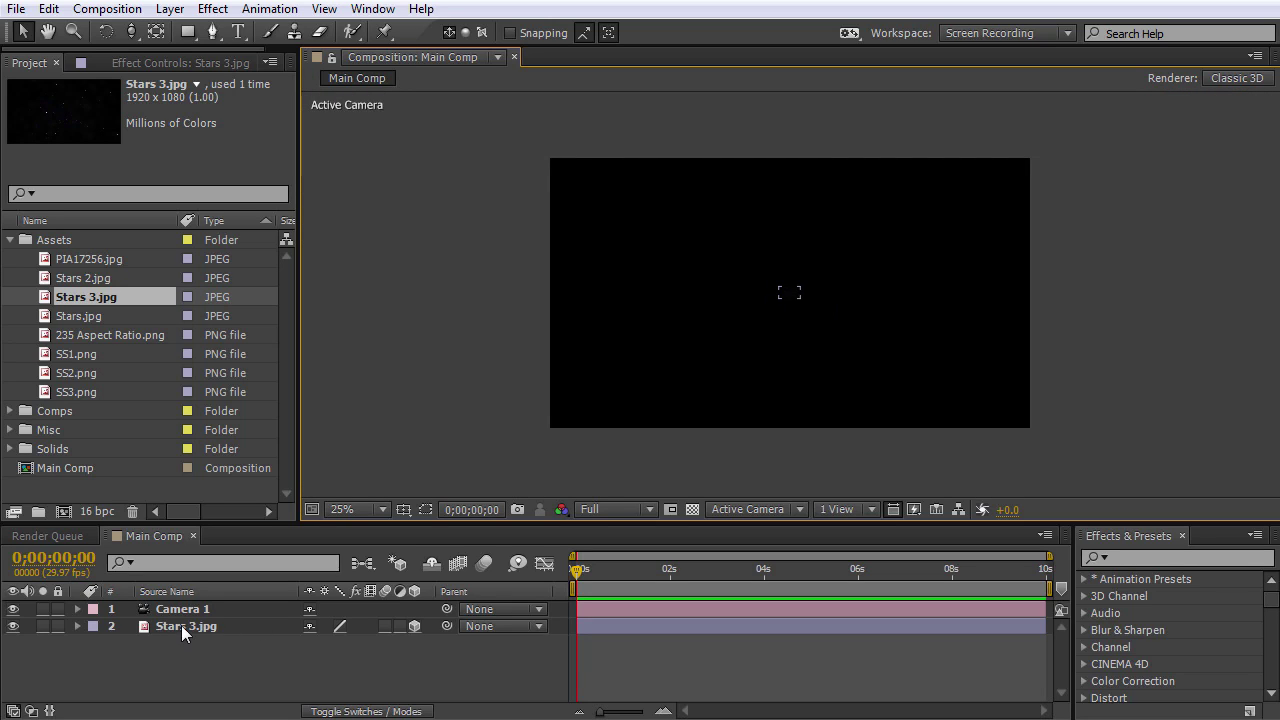
left_click(181, 626)
key("s")
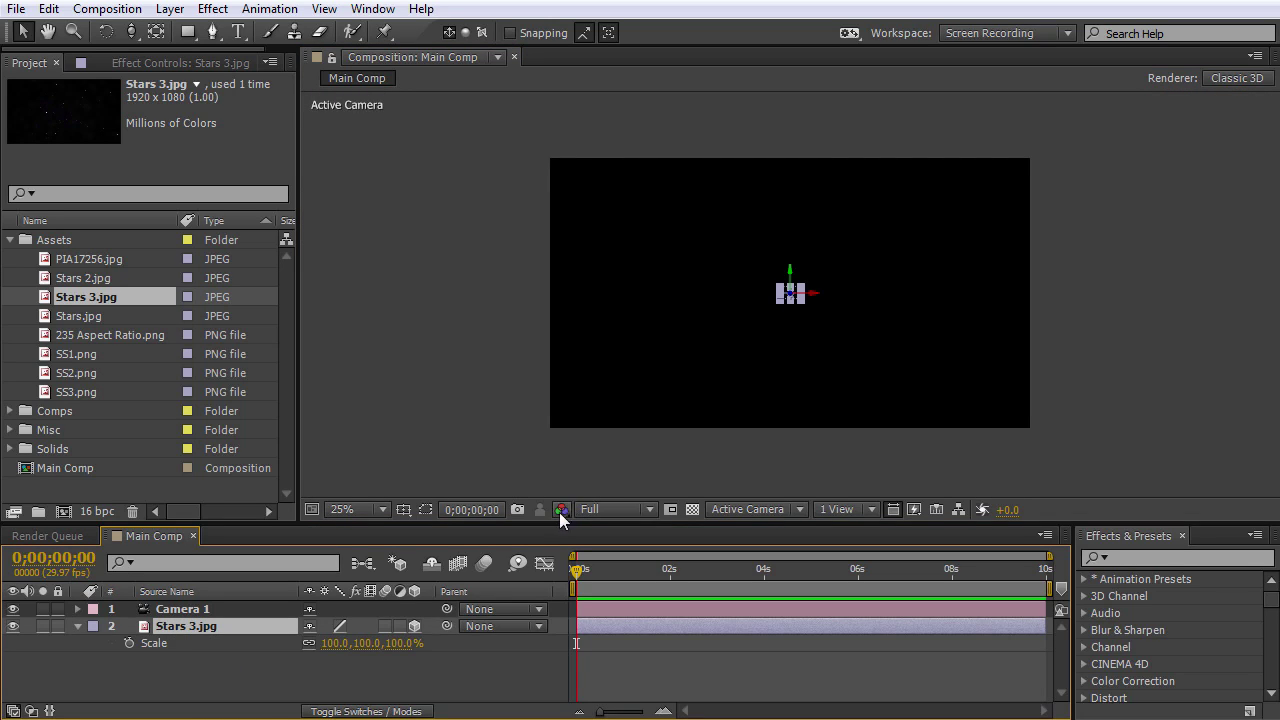
left_click_drag(366, 643, 1145, 572)
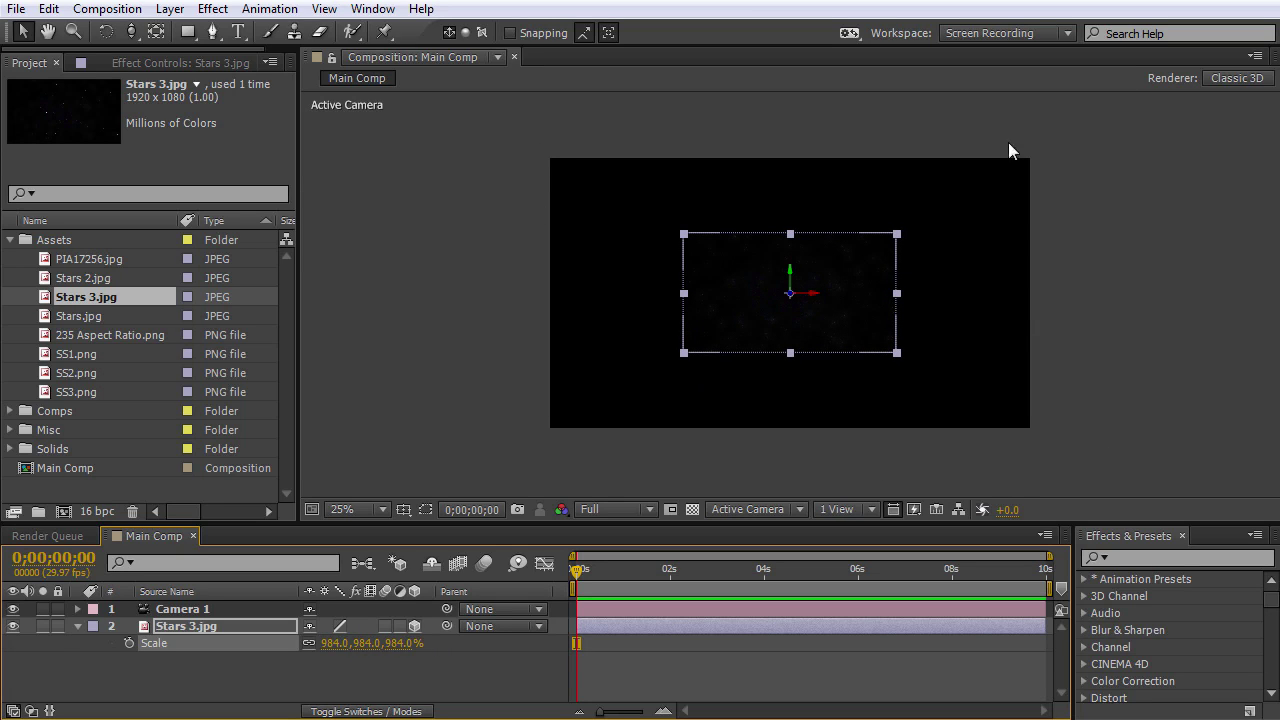
left_click_drag(333, 645, 530, 650)
left_click_drag(328, 651, 531, 655)
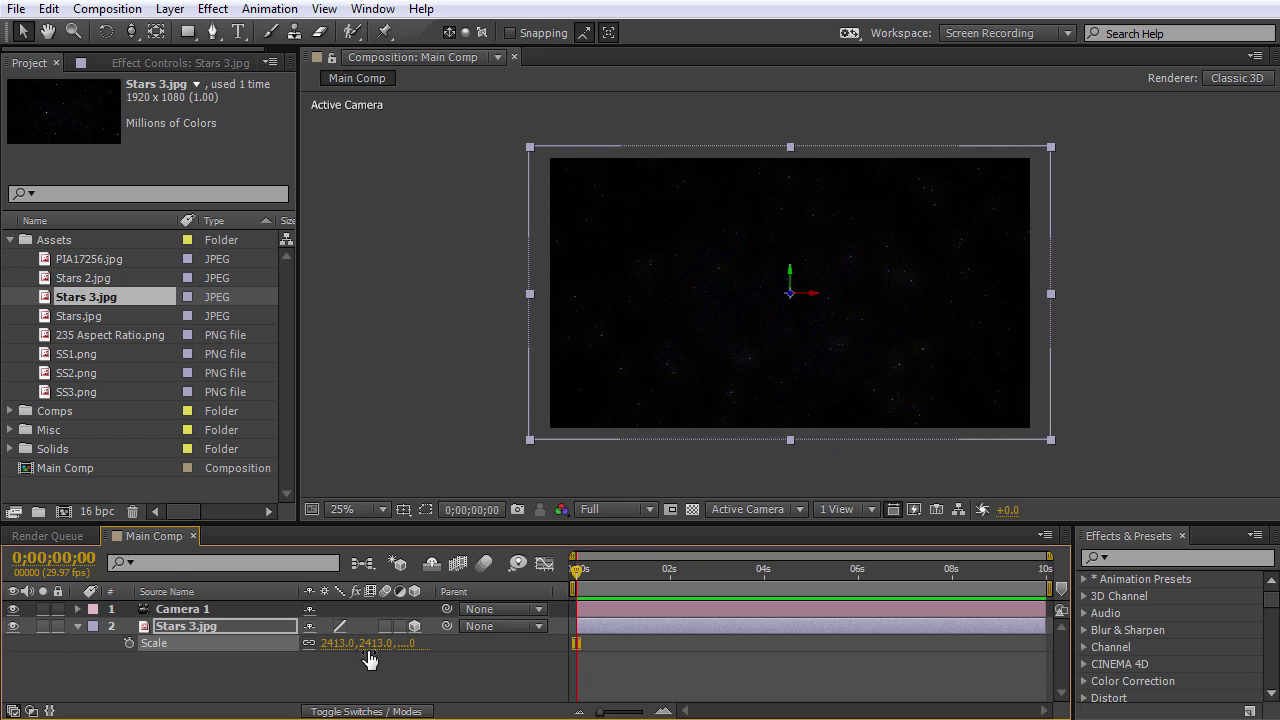
left_click_drag(368, 655, 482, 652)
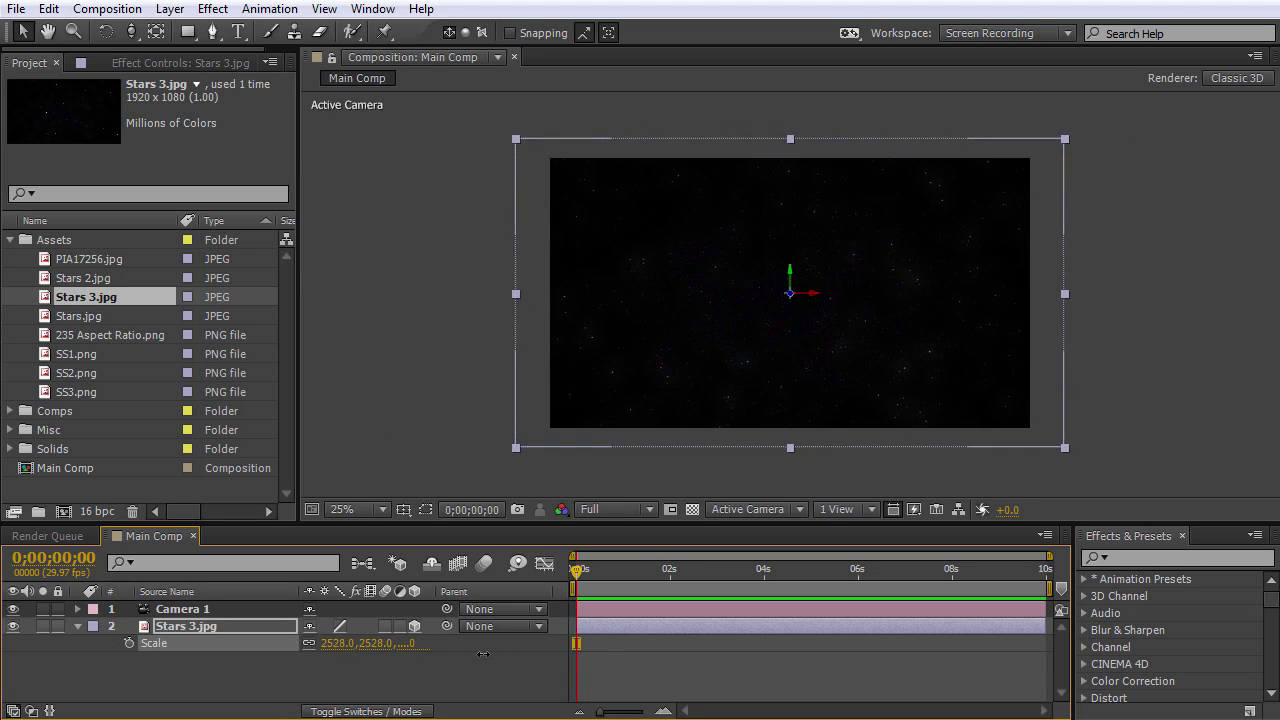
left_click(410, 375)
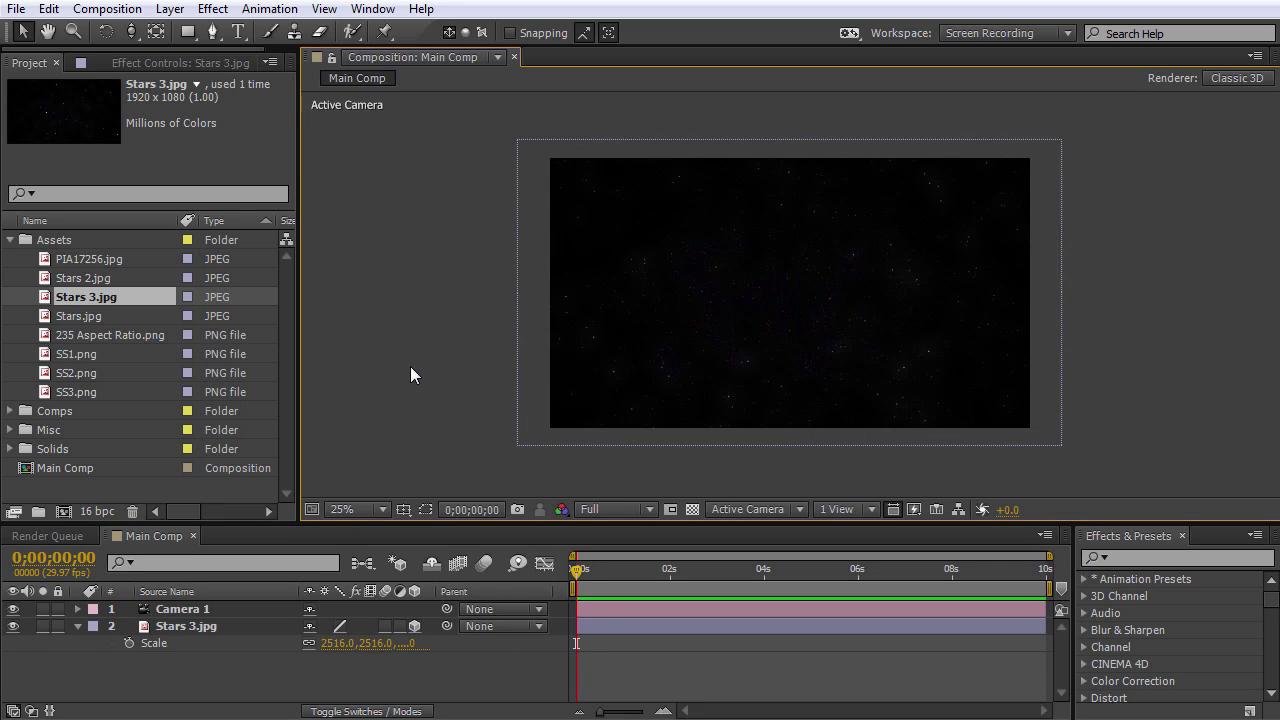
Create a black 1920 x 1080 solid named E3D in Main Comp.
right_click(408, 294)
mouse_move(450, 306)
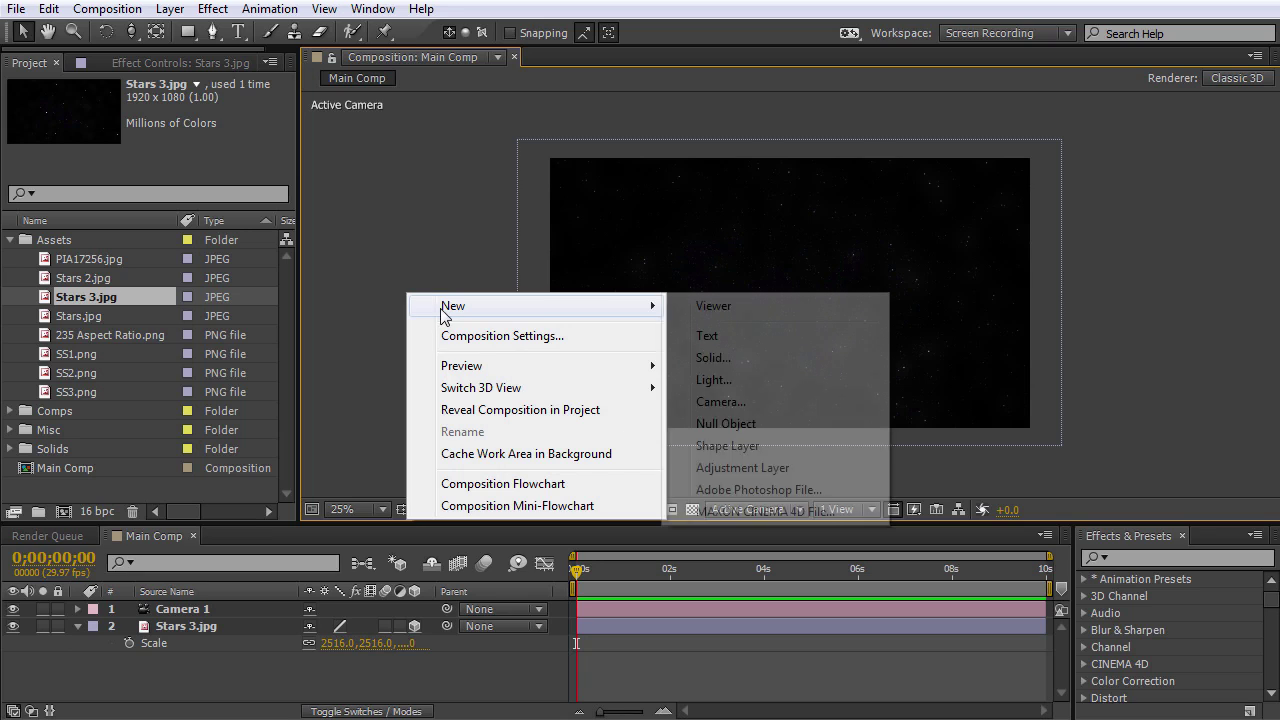
left_click(754, 358)
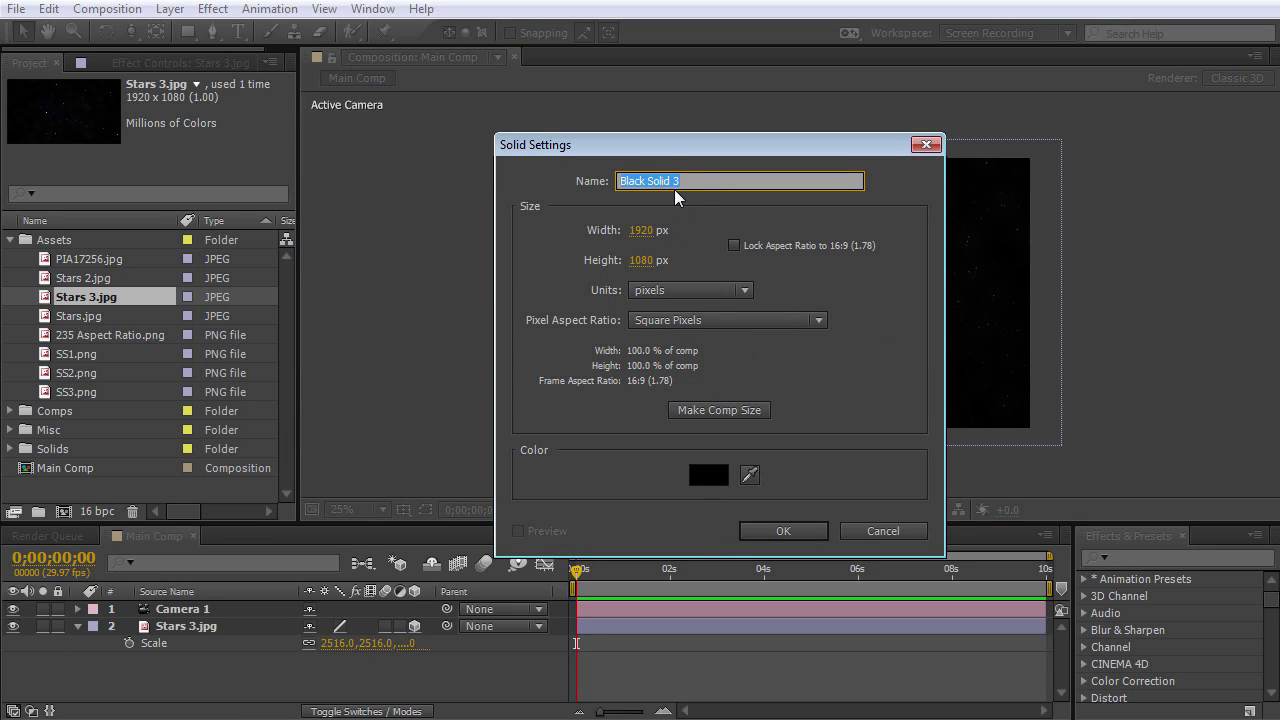
type("E3D")
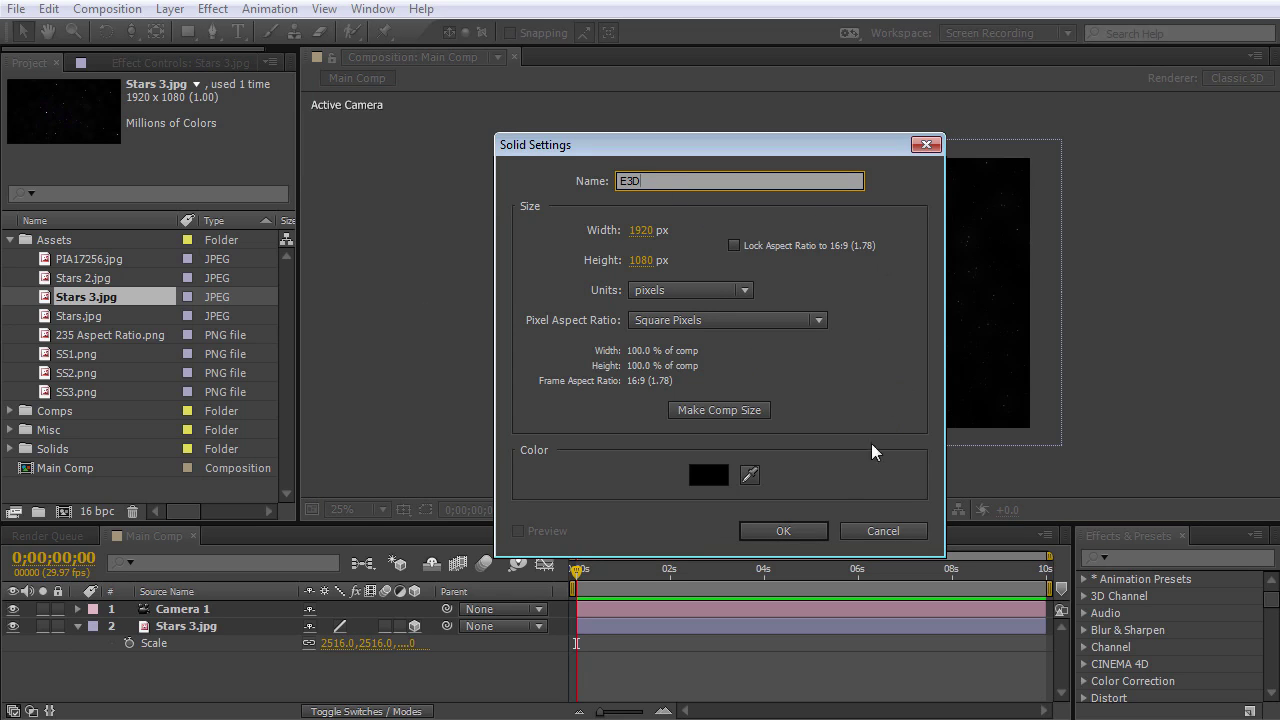
left_click(776, 531)
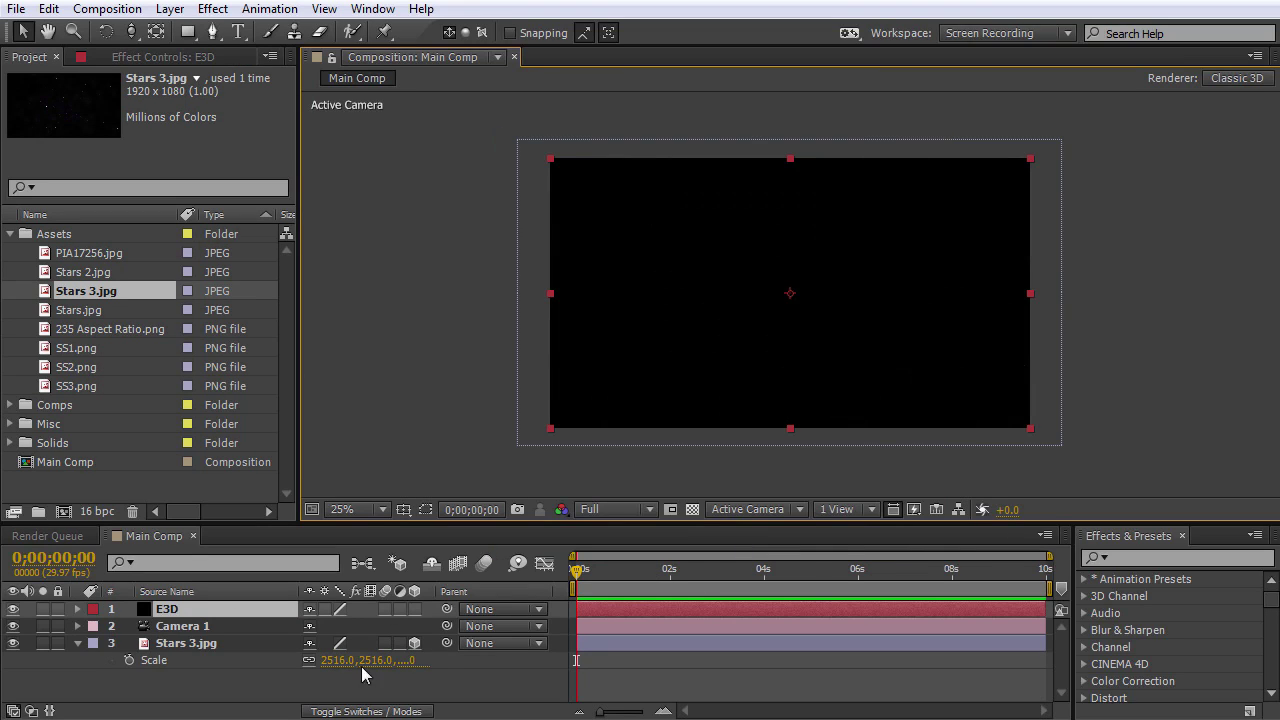
Find the Video Copilot Element effect and apply it to the E3D layer.
left_click(1143, 558)
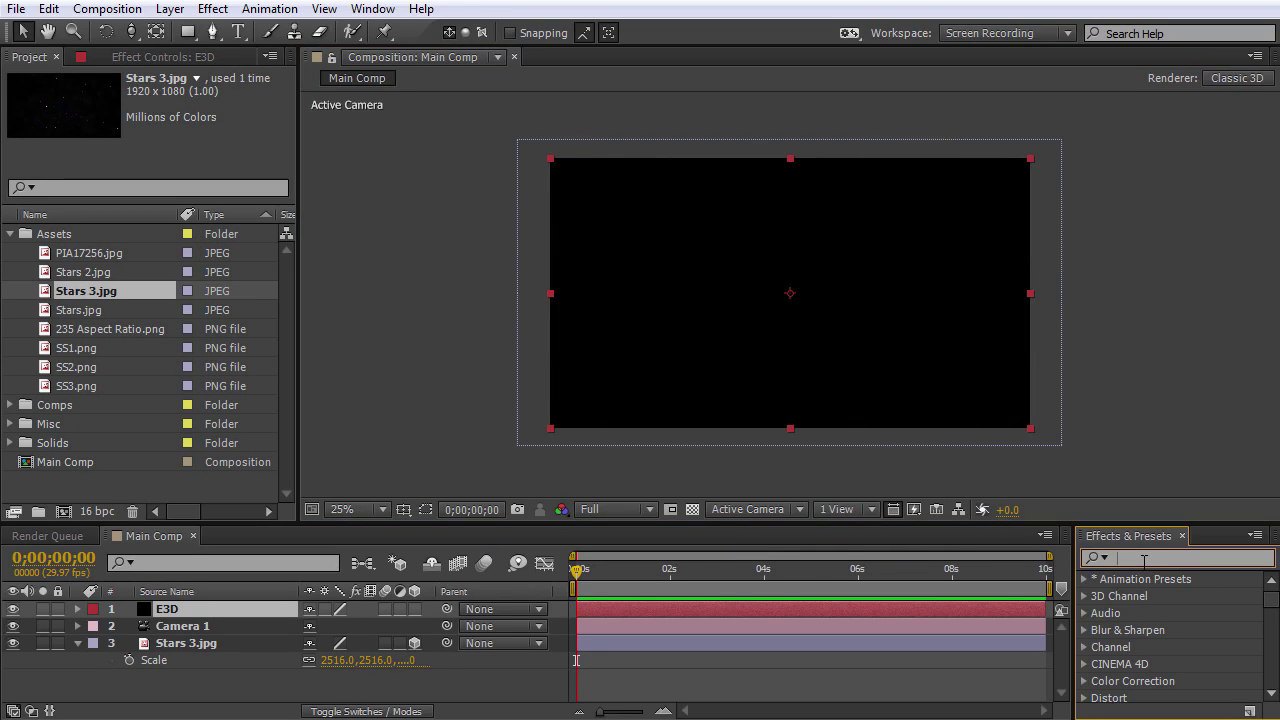
type("element")
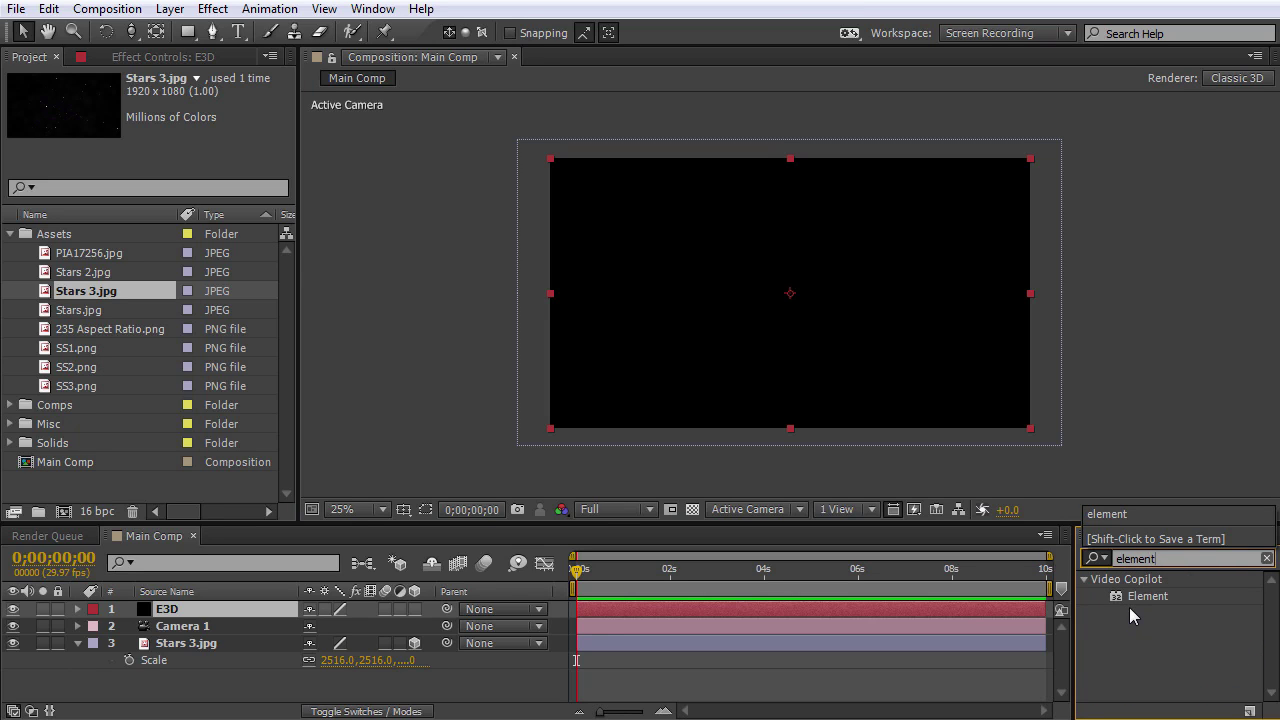
left_click_drag(1144, 597, 176, 609)
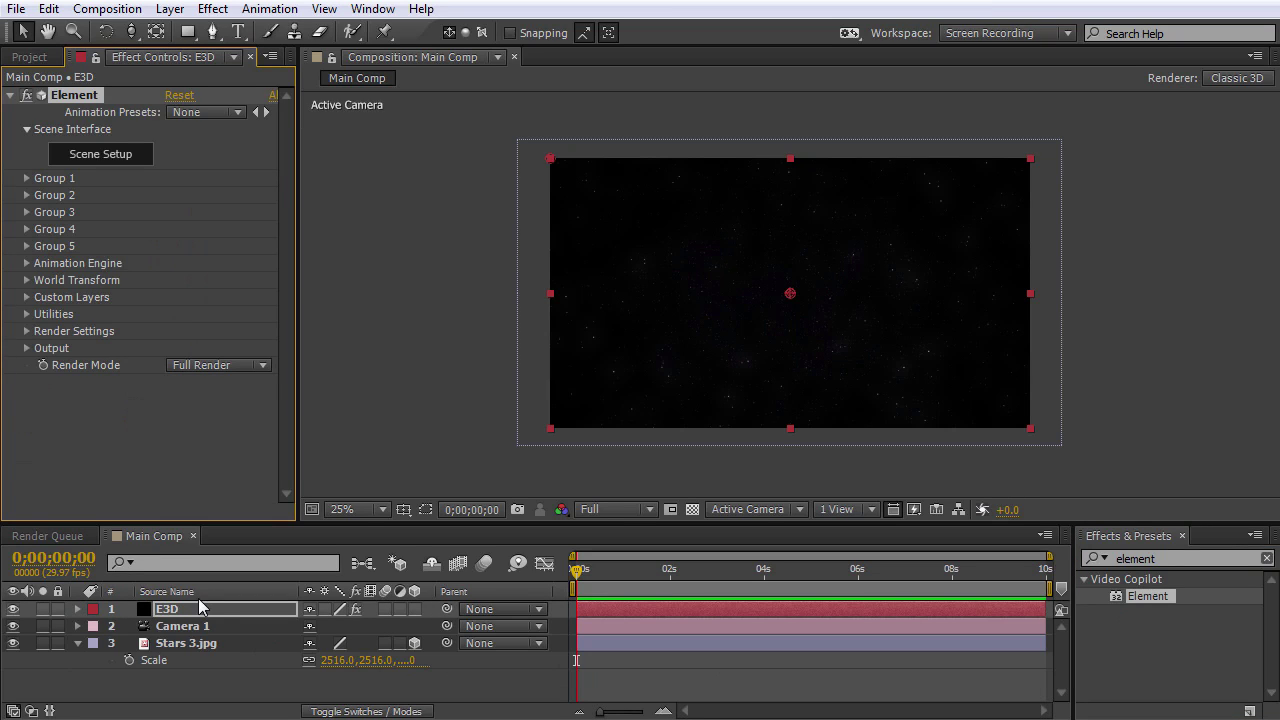
Open Element's Scene Setup and show the models in the Starter_Pack folder of V1_Models.
left_click(142, 162)
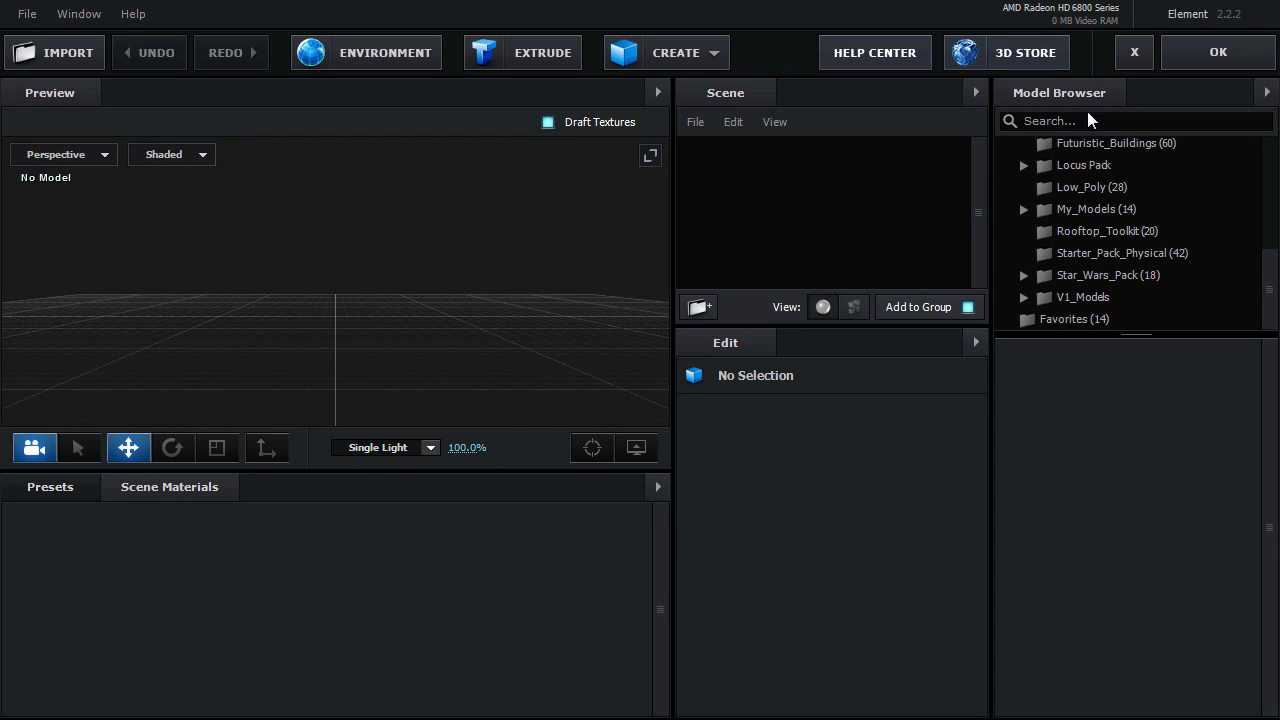
left_click(1023, 296)
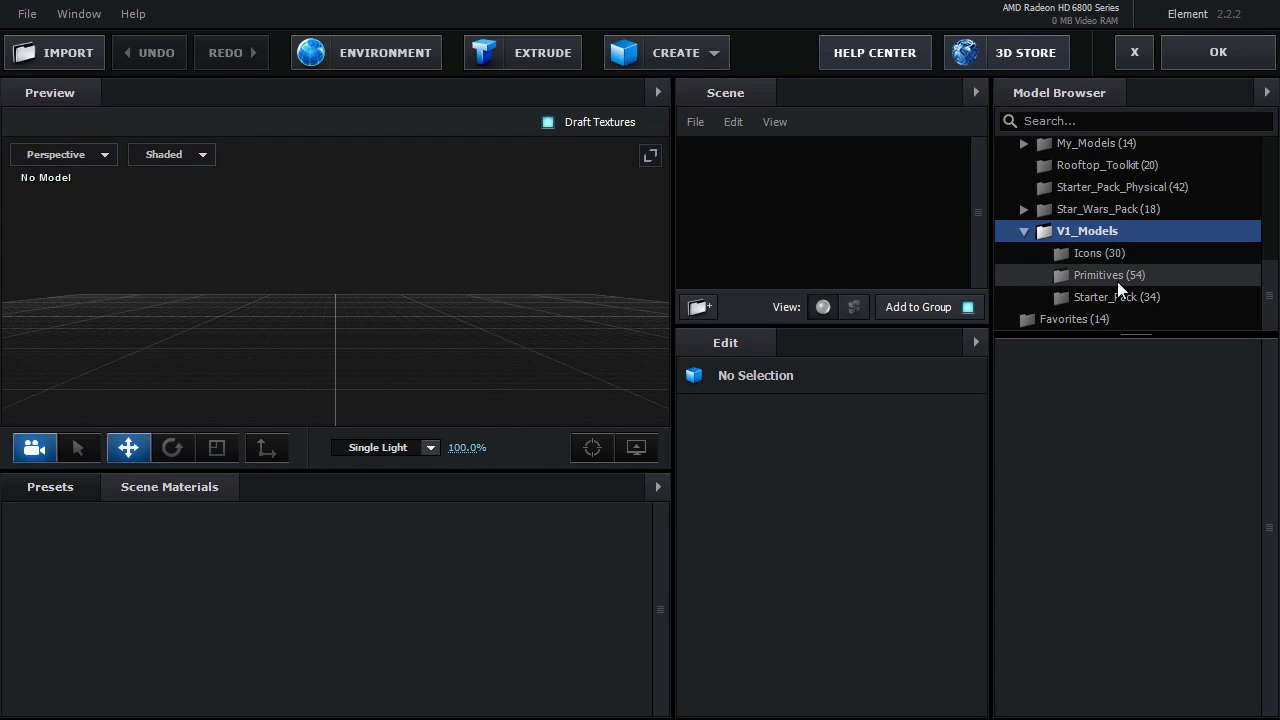
left_click(1093, 298)
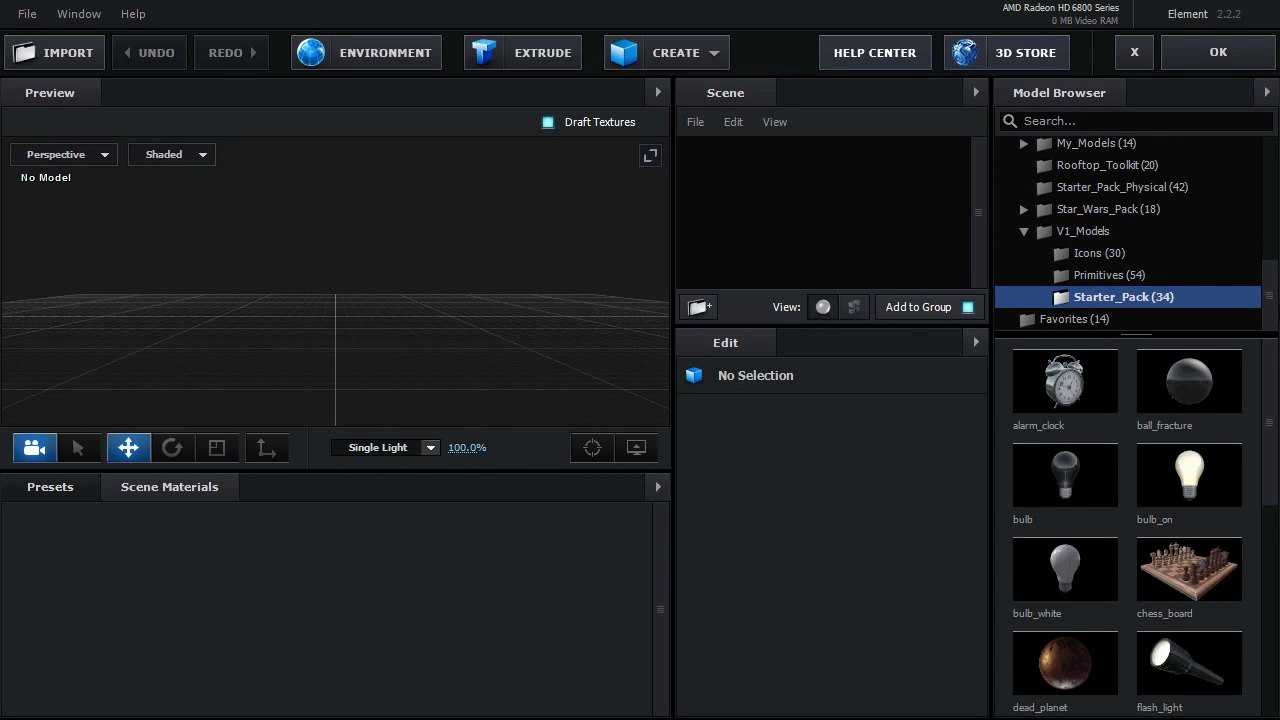
Turn off Add to Group and add the rock_01, rock_02 and rock_03 models to the scene.
left_click_drag(1272, 375, 1272, 525)
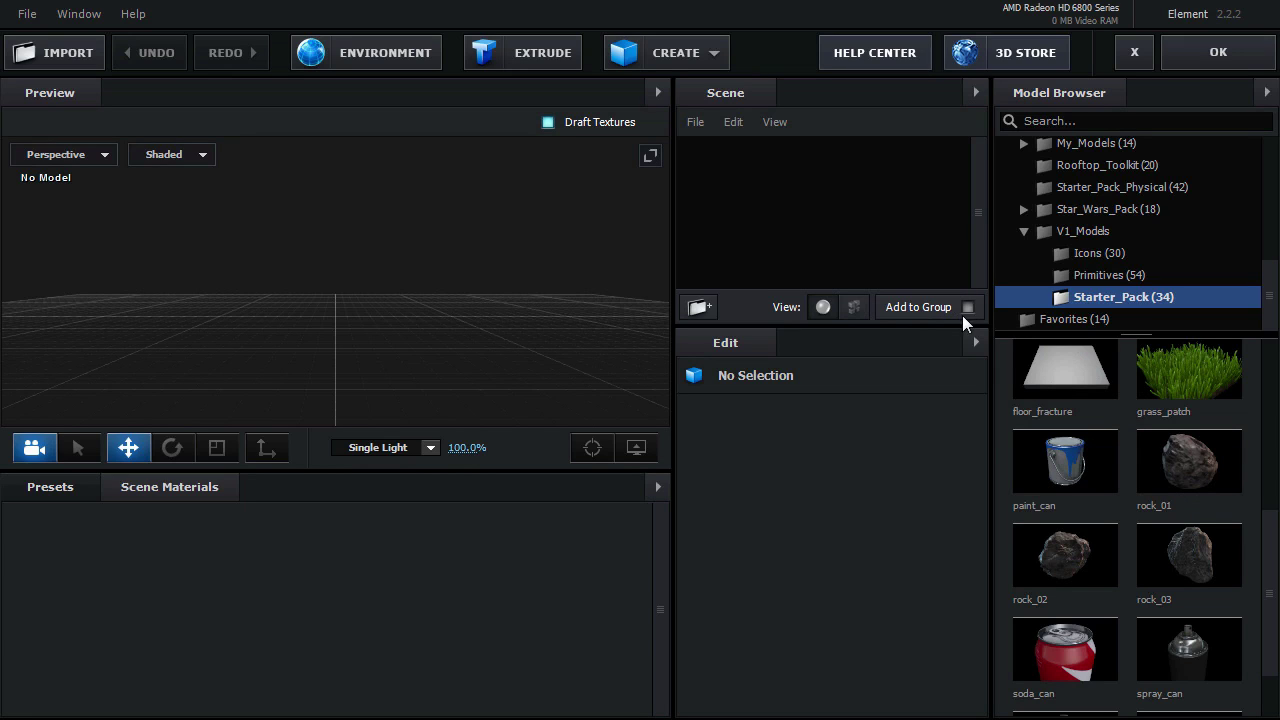
left_click(1189, 470)
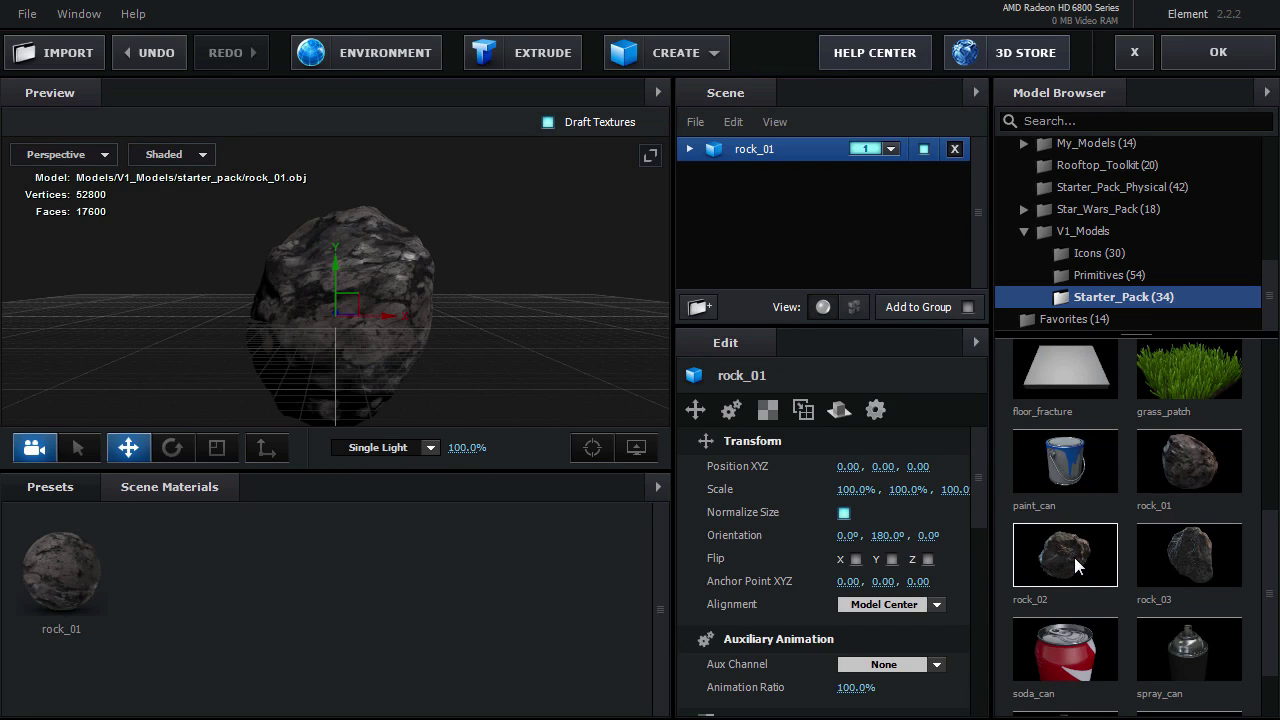
left_click(1074, 557)
left_click(1181, 566)
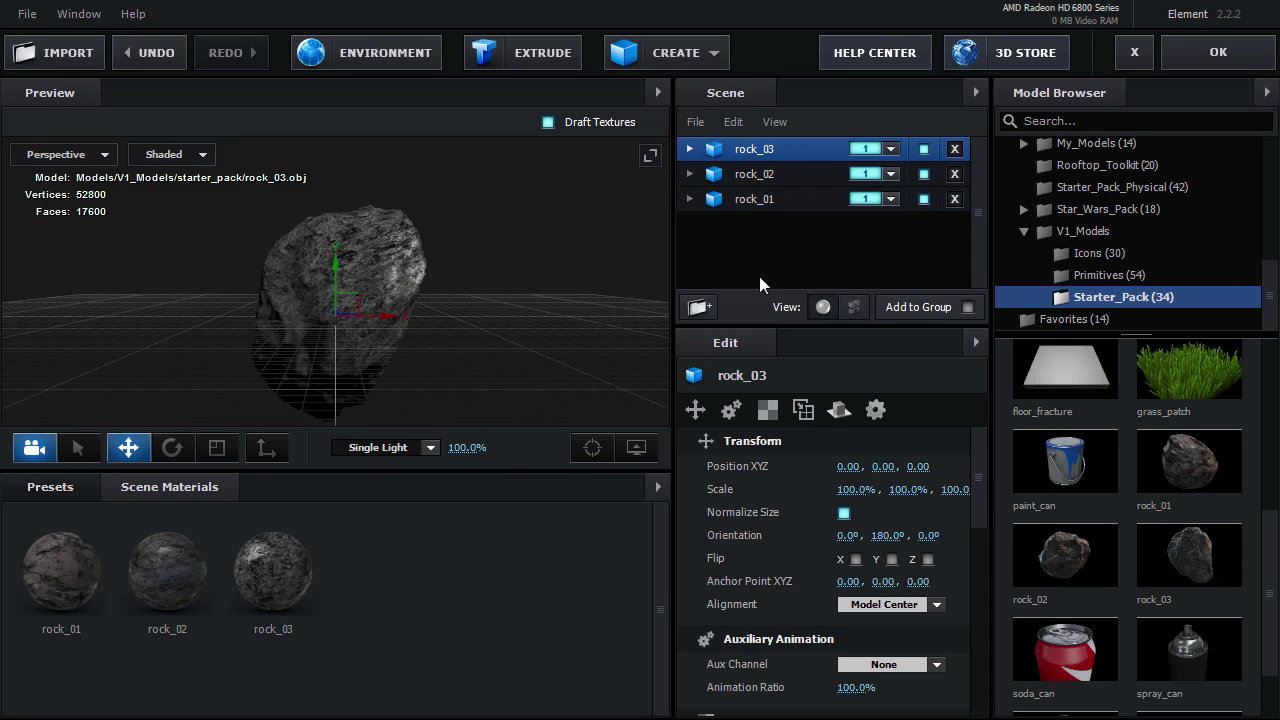
Examine the shape and surface texture of the three rock models from different angles in the preview.
left_click_drag(544, 315, 679, 208)
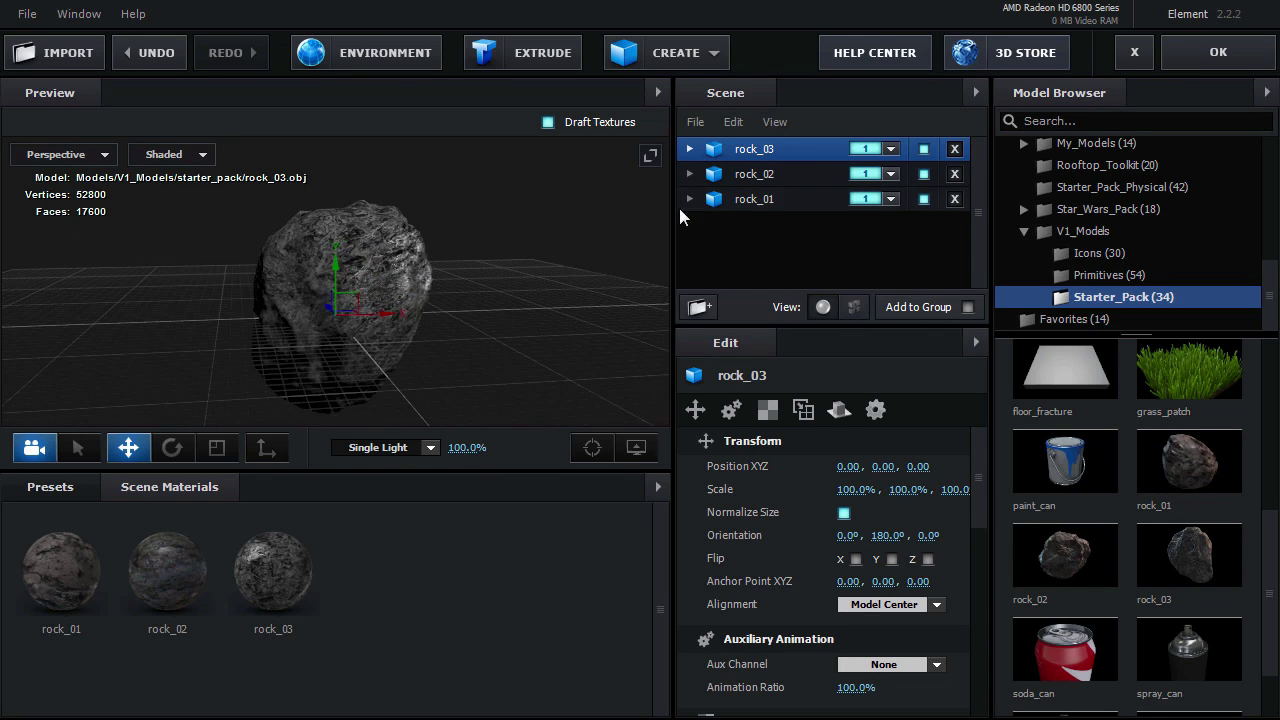
left_click(745, 174)
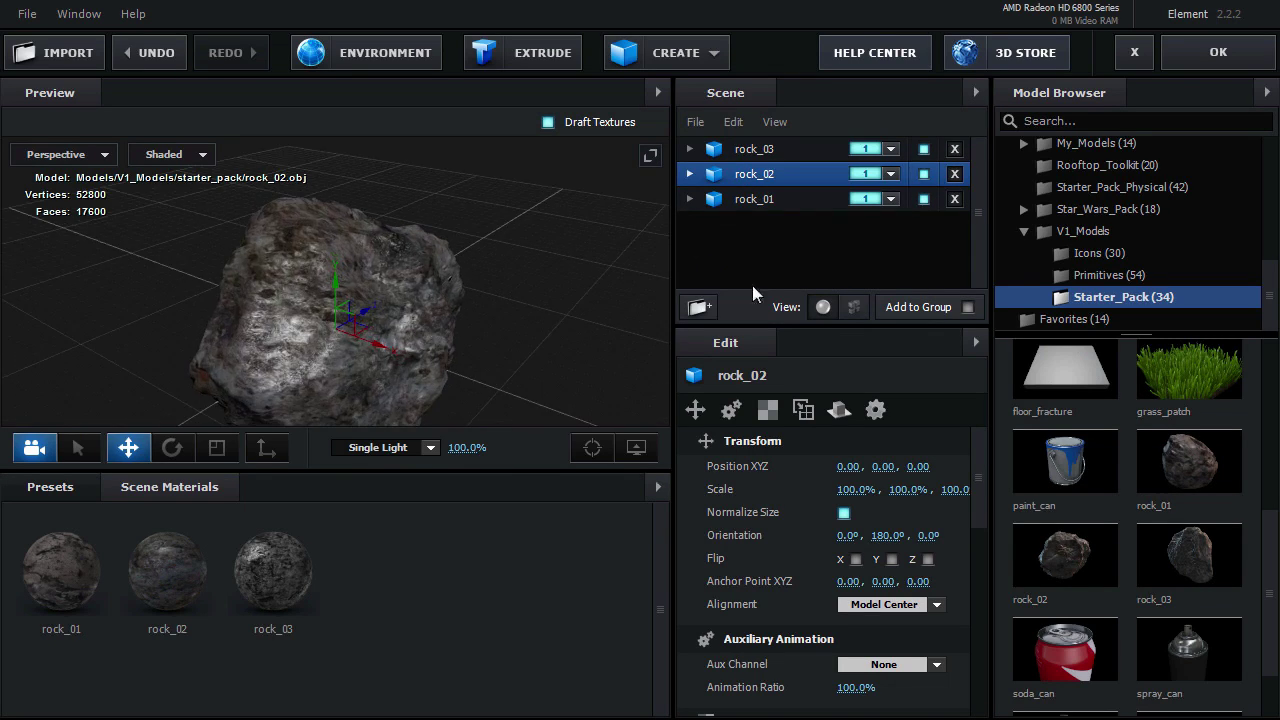
left_click(769, 199)
left_click_drag(515, 300, 440, 242)
left_click(755, 149)
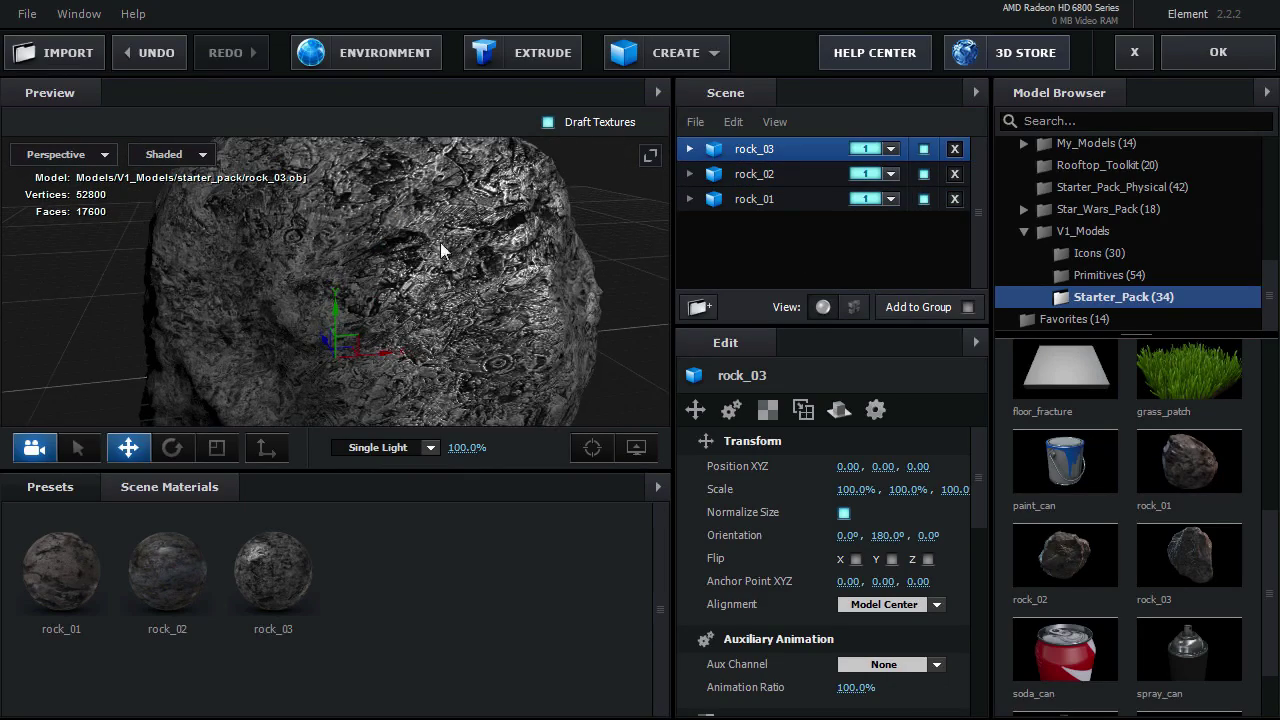
scroll(582, 270, "down", 5)
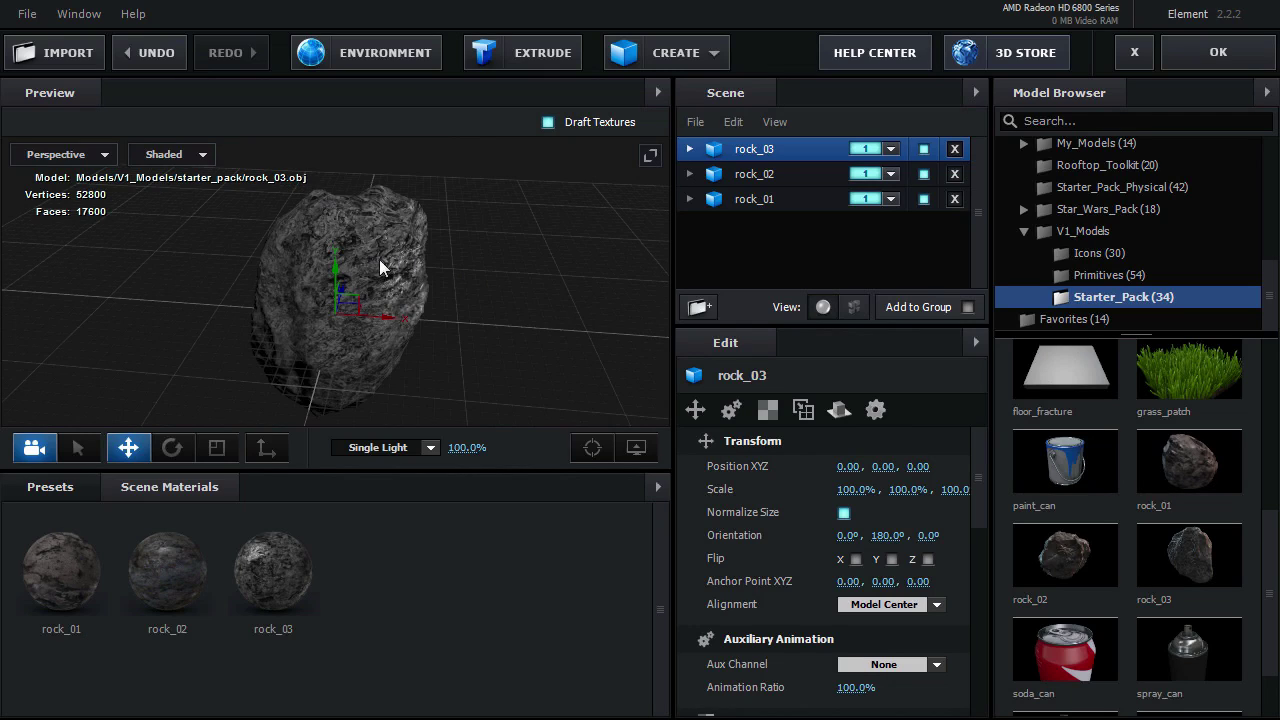
Apply the rock_03 material to the rock_02 and rock_01 models and check the texture up close.
left_click(742, 174)
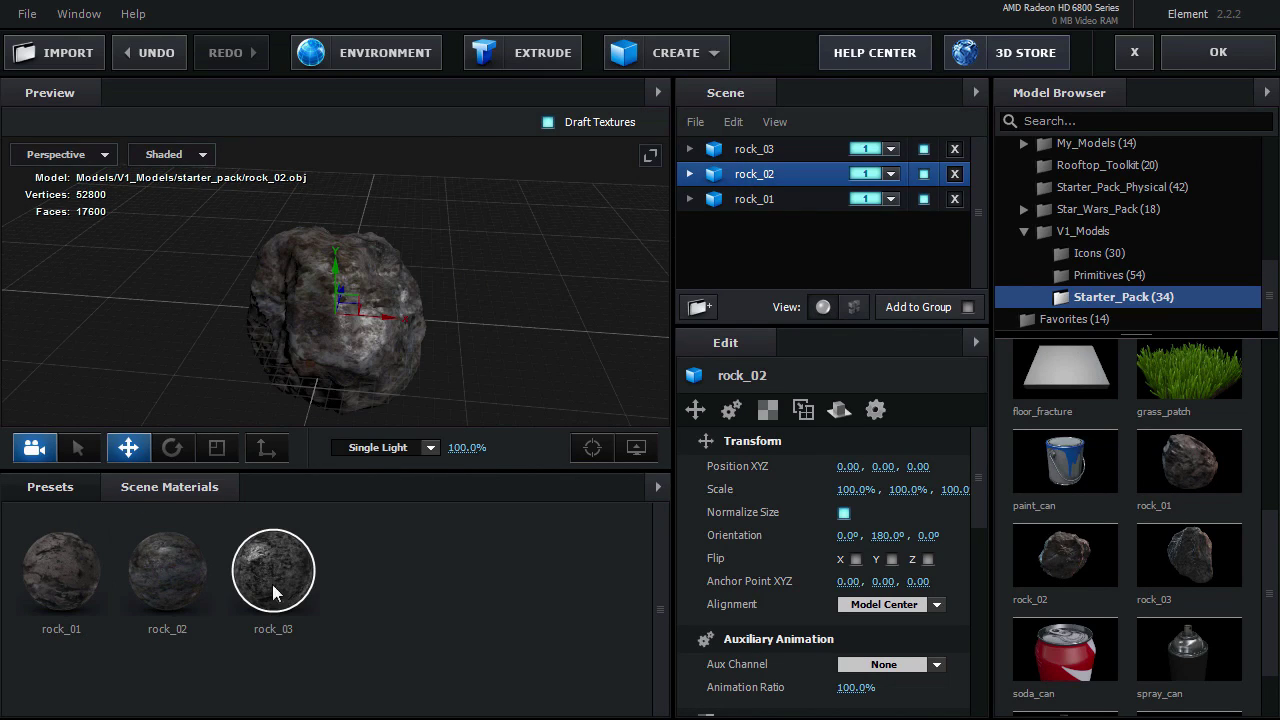
left_click_drag(263, 573, 350, 321)
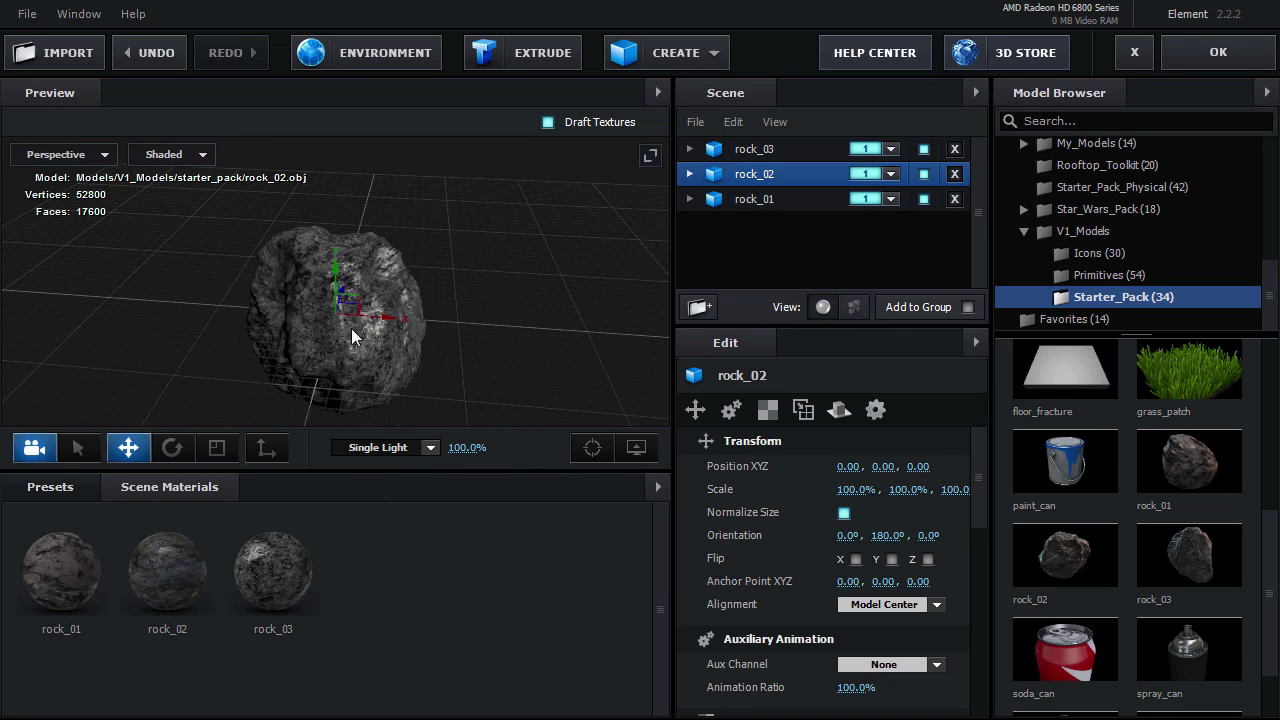
left_click(752, 199)
left_click_drag(272, 572, 360, 300)
left_click_drag(482, 314, 434, 301)
scroll(415, 327, "up", 4)
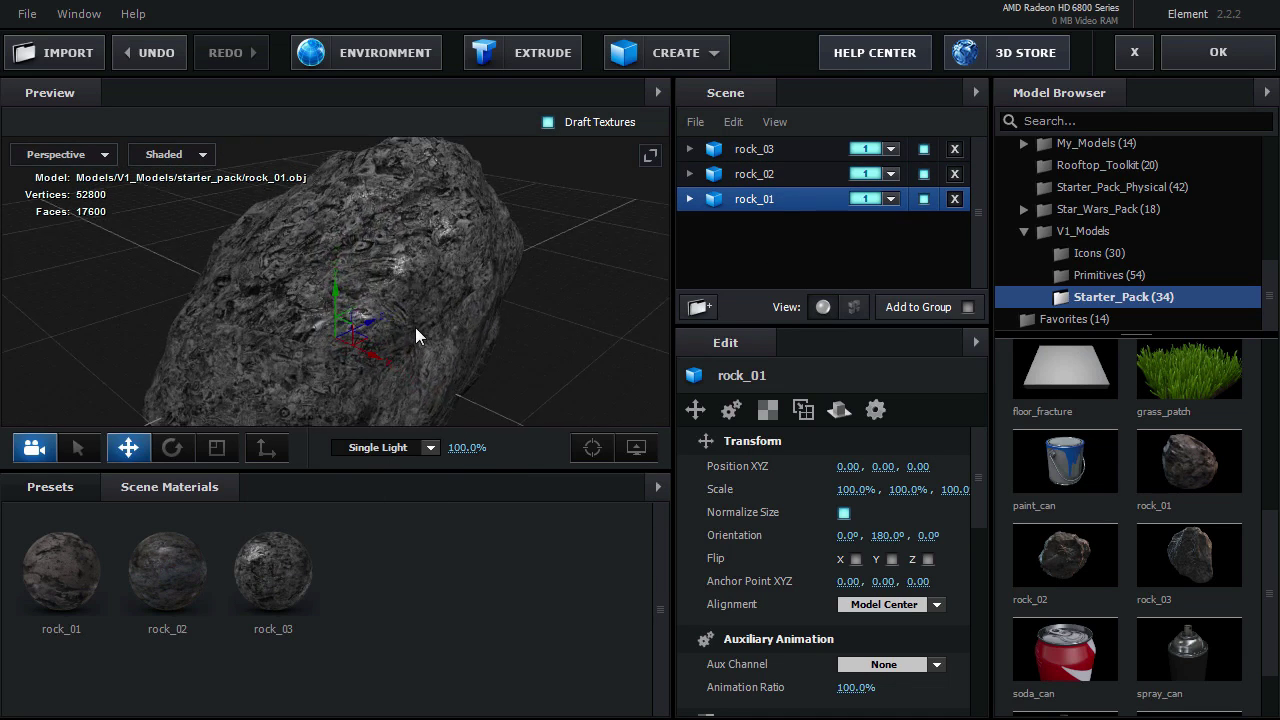
left_click_drag(386, 260, 445, 301)
Set the UV Repeat of the rock_03 model to 2.00, 2.00.
left_click(732, 157)
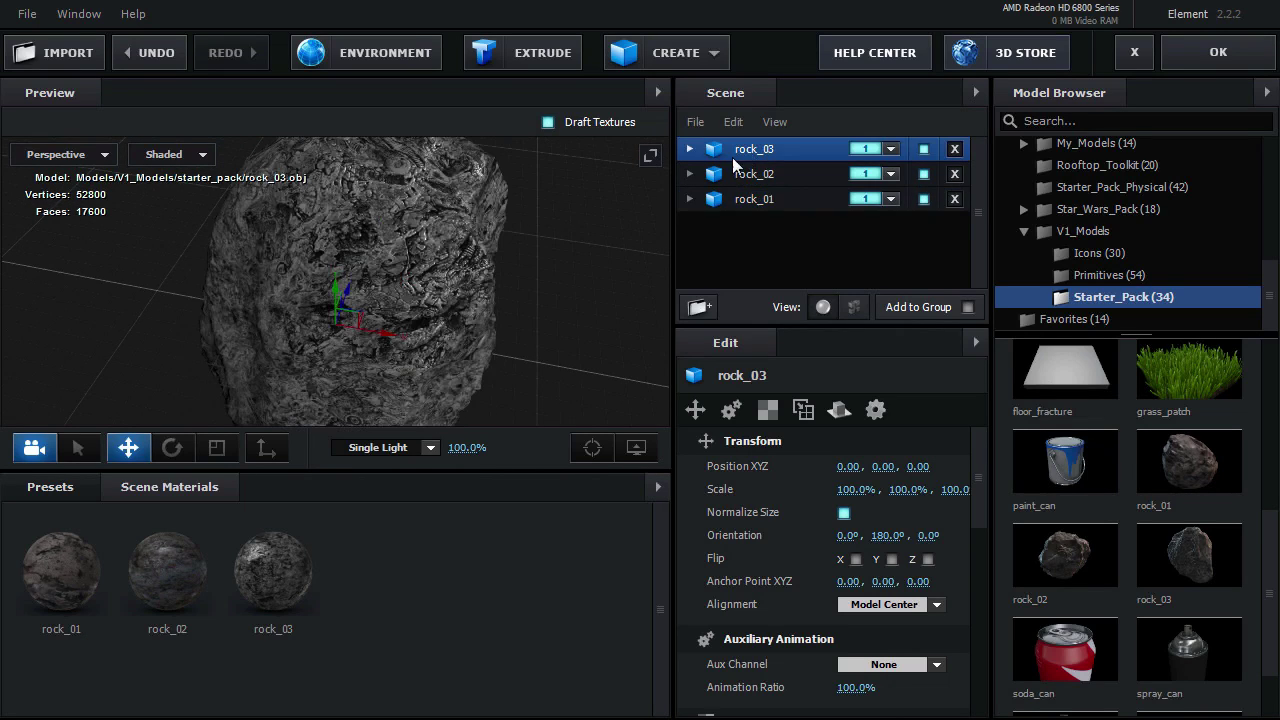
scroll(809, 496, "down", 5)
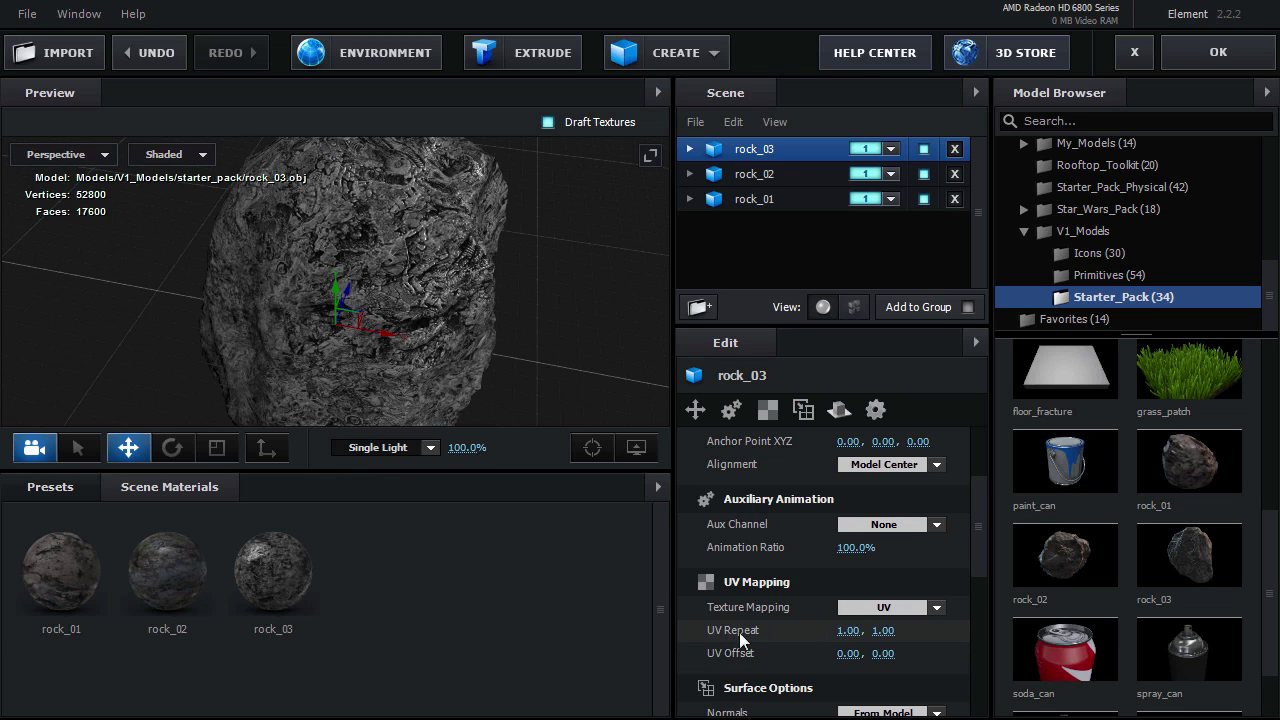
left_click(848, 630)
type("2")
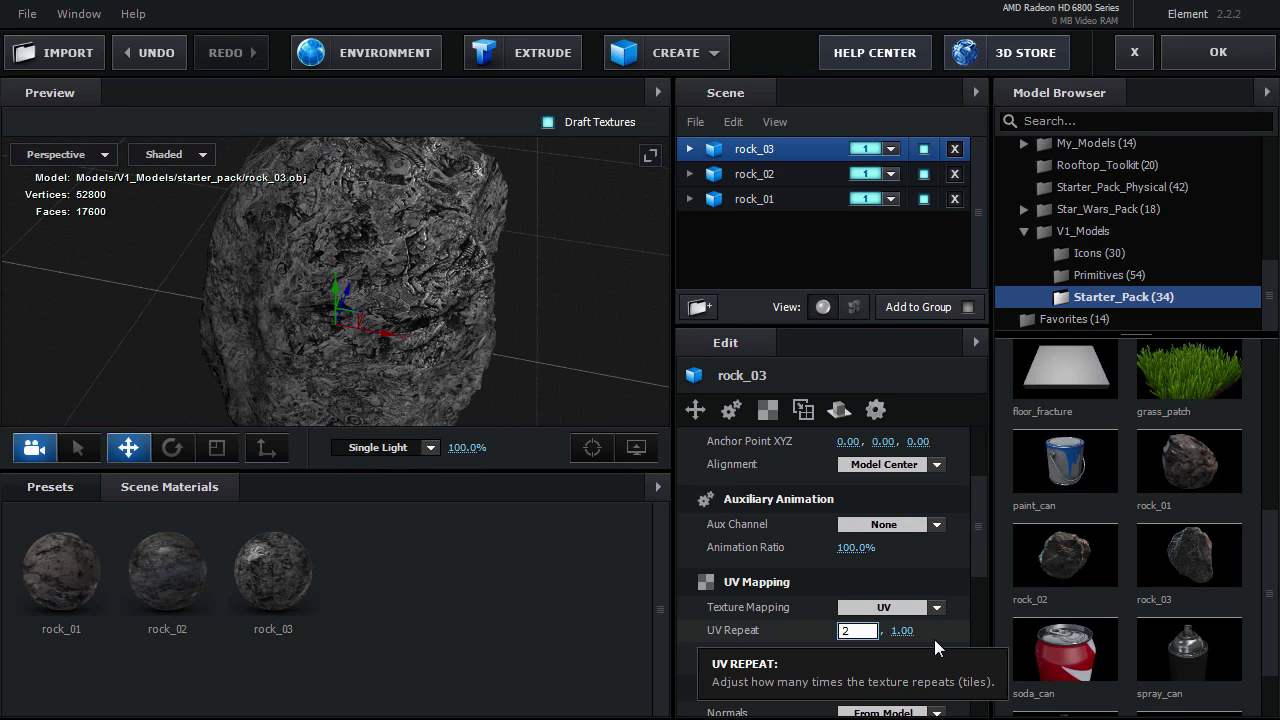
key("Tab")
type("2")
key("Return")
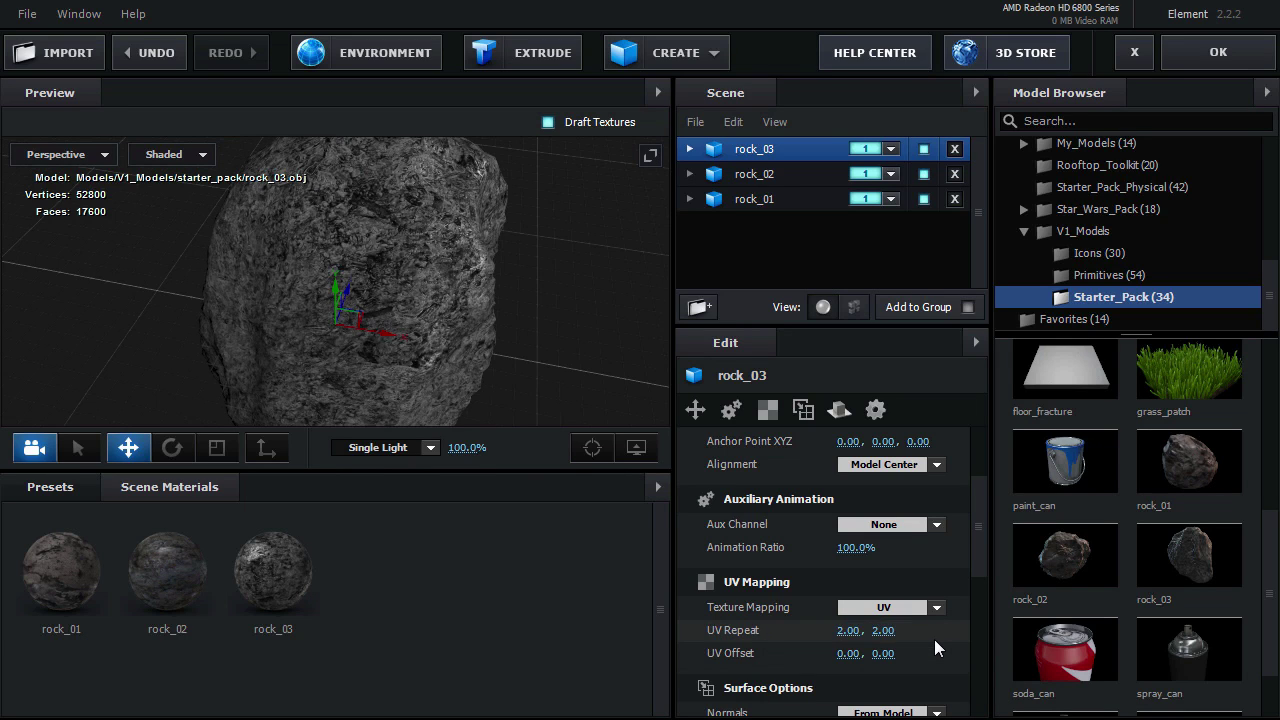
Set the UV Repeat of the rock_02 model to 2.00, 2.00.
left_click(752, 174)
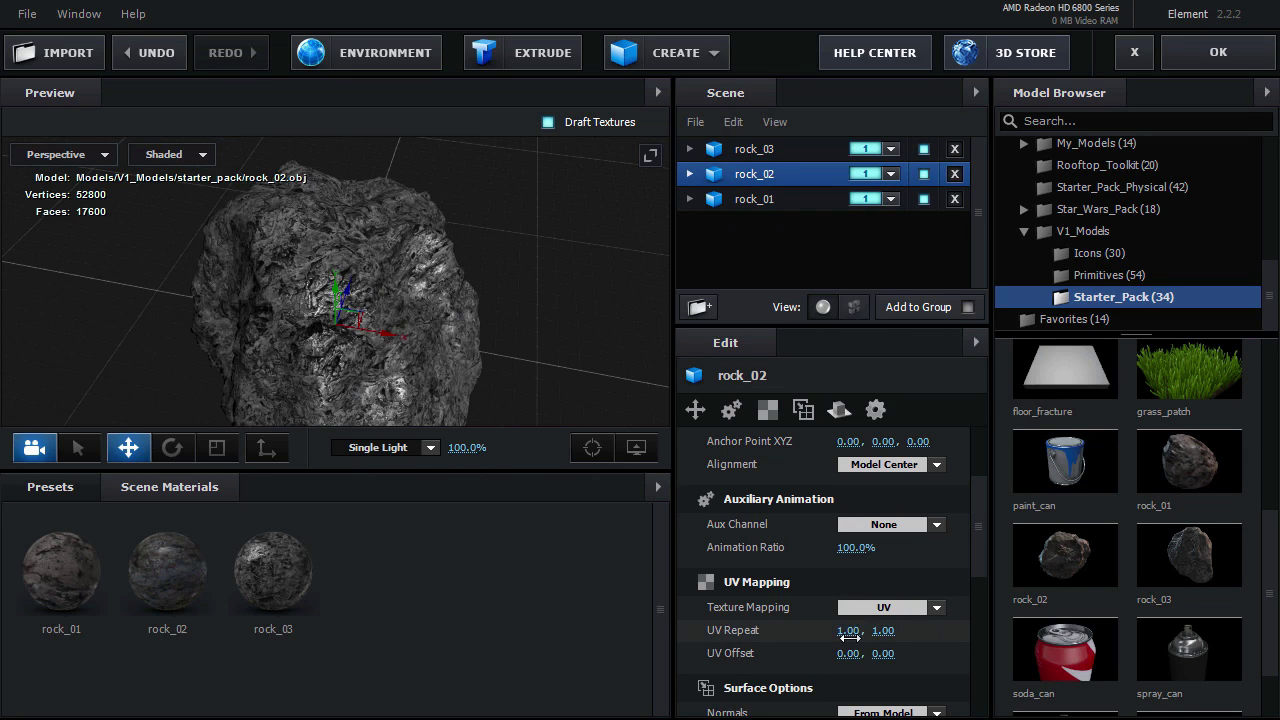
left_click(850, 631)
type("2")
key("Tab")
type("2")
key("Return")
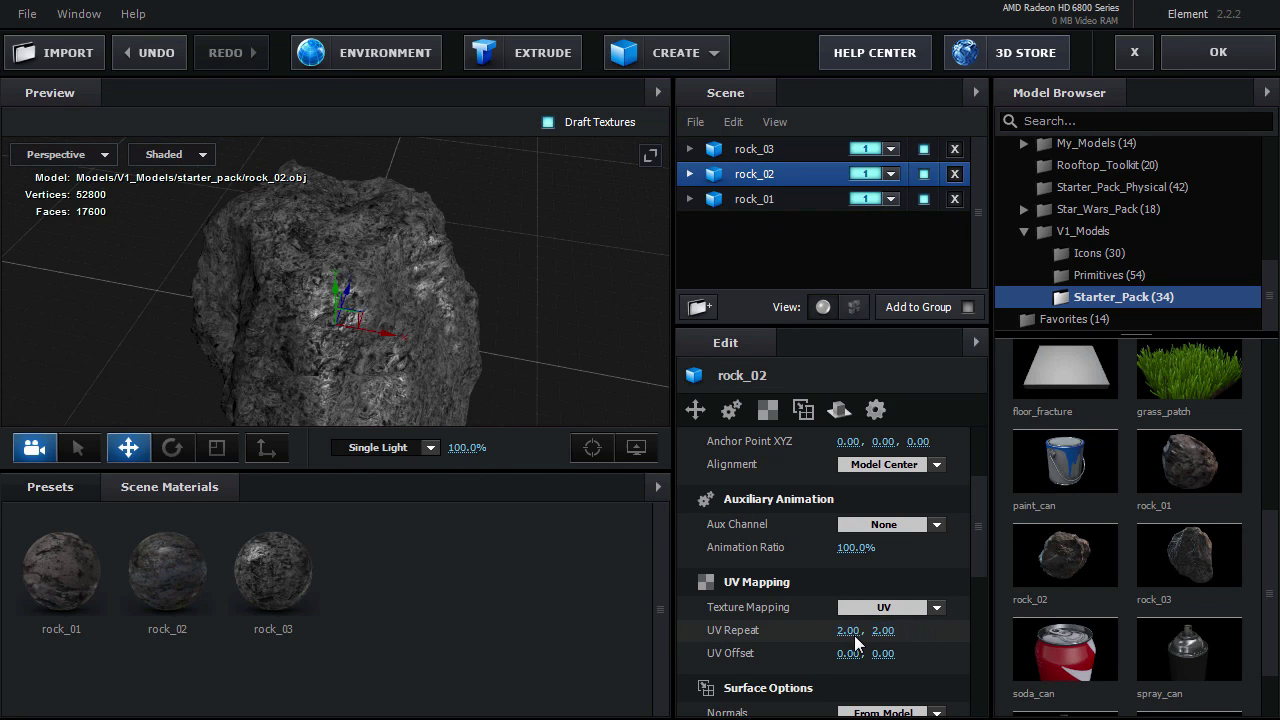
Set the UV Repeat of the rock_01 model to 2.00, 2.00 and accept the scene setup.
left_click(759, 201)
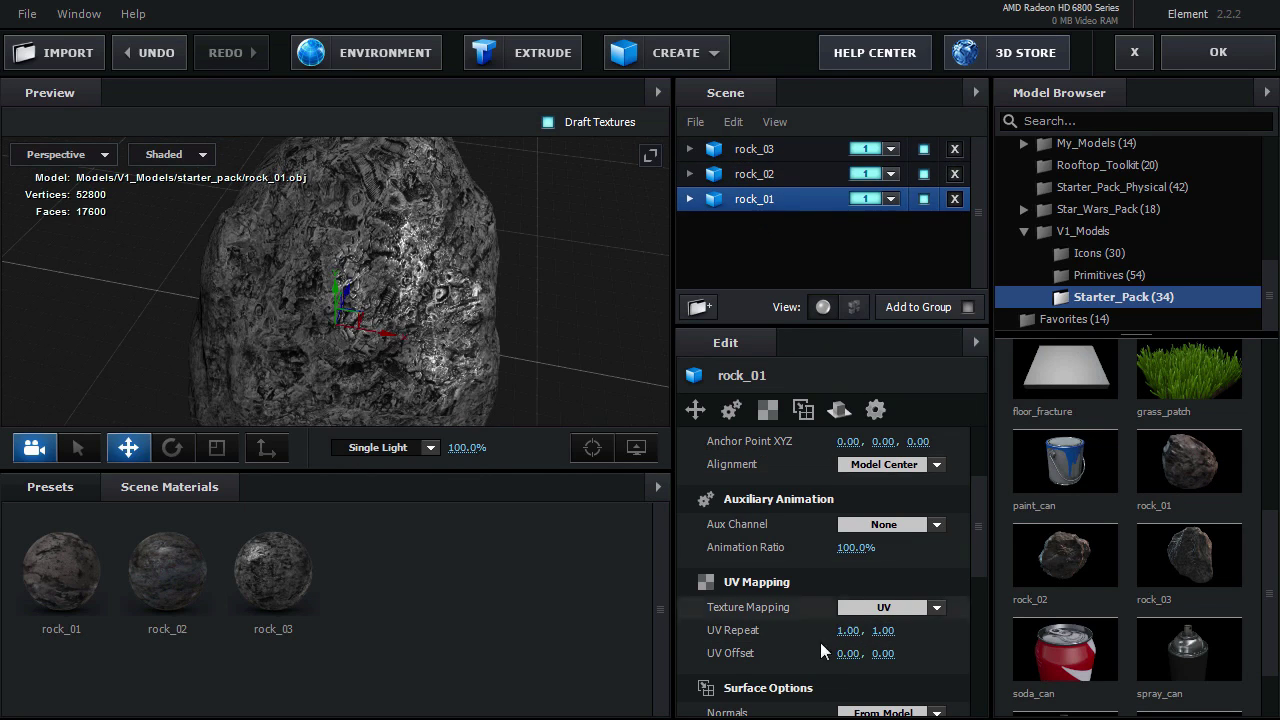
left_click(850, 631)
type("2")
key("Tab")
type("2")
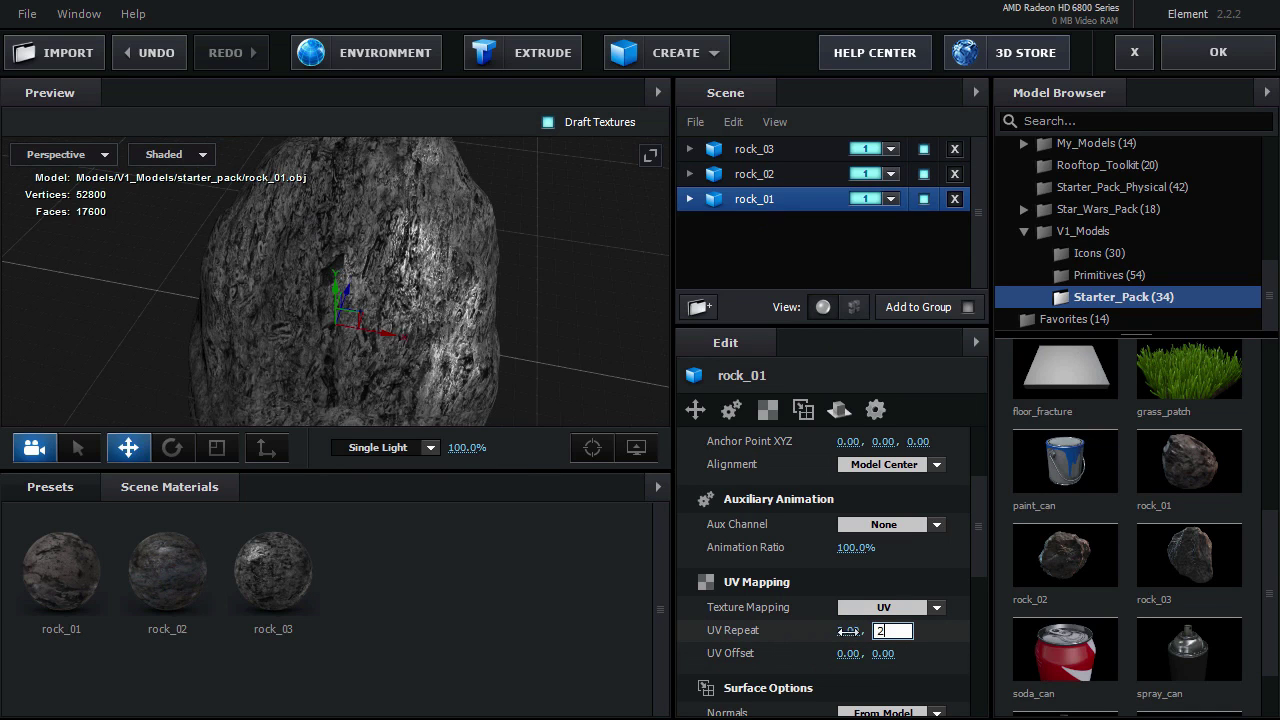
key("Return")
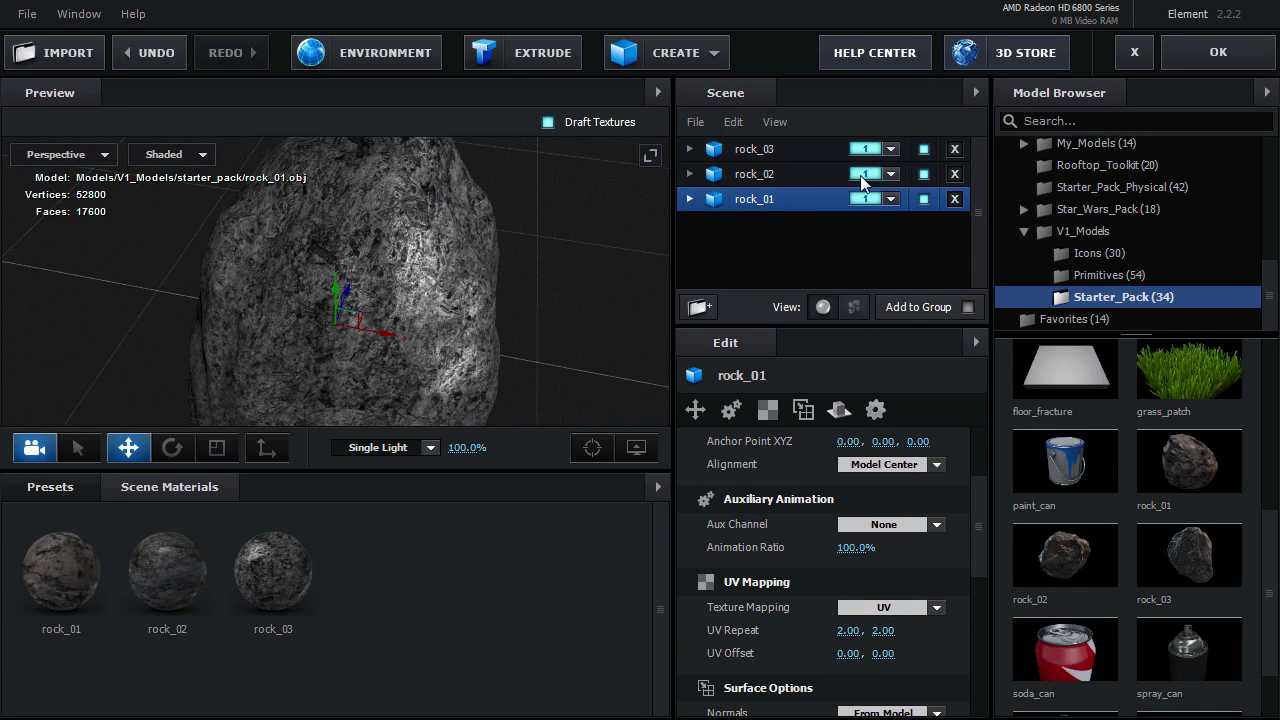
scroll(476, 252, "down", 5)
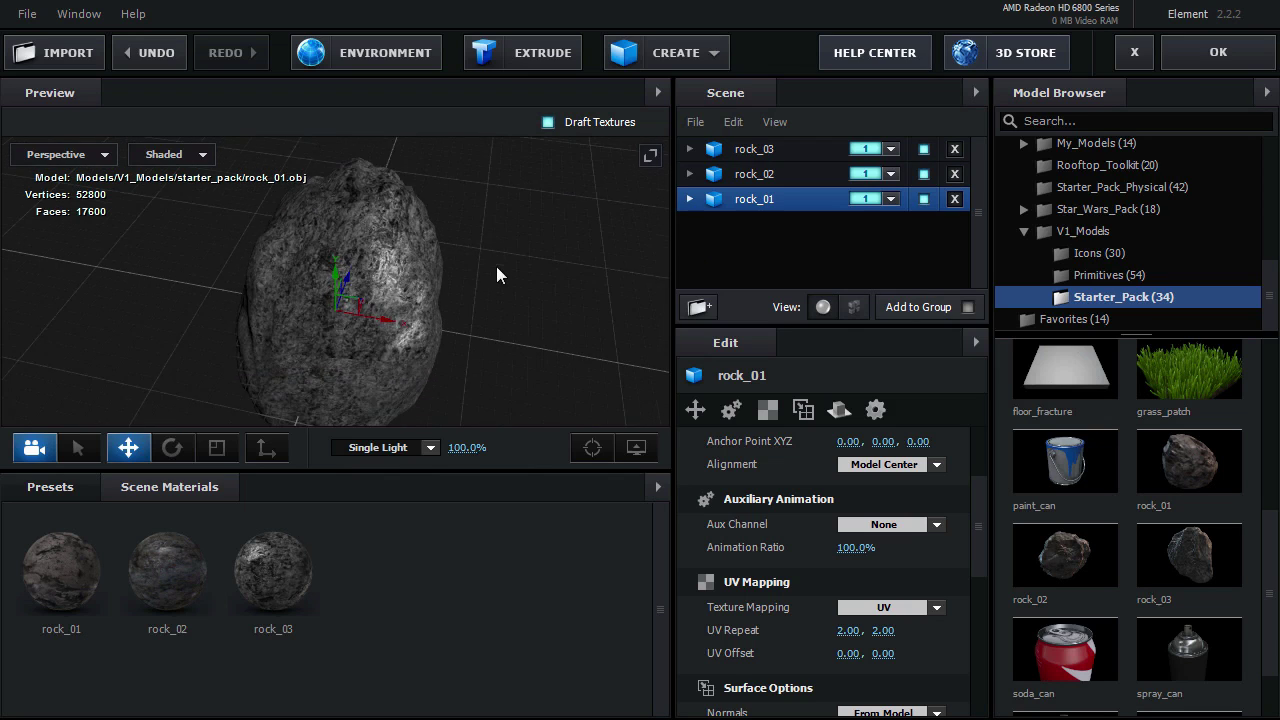
left_click(1218, 55)
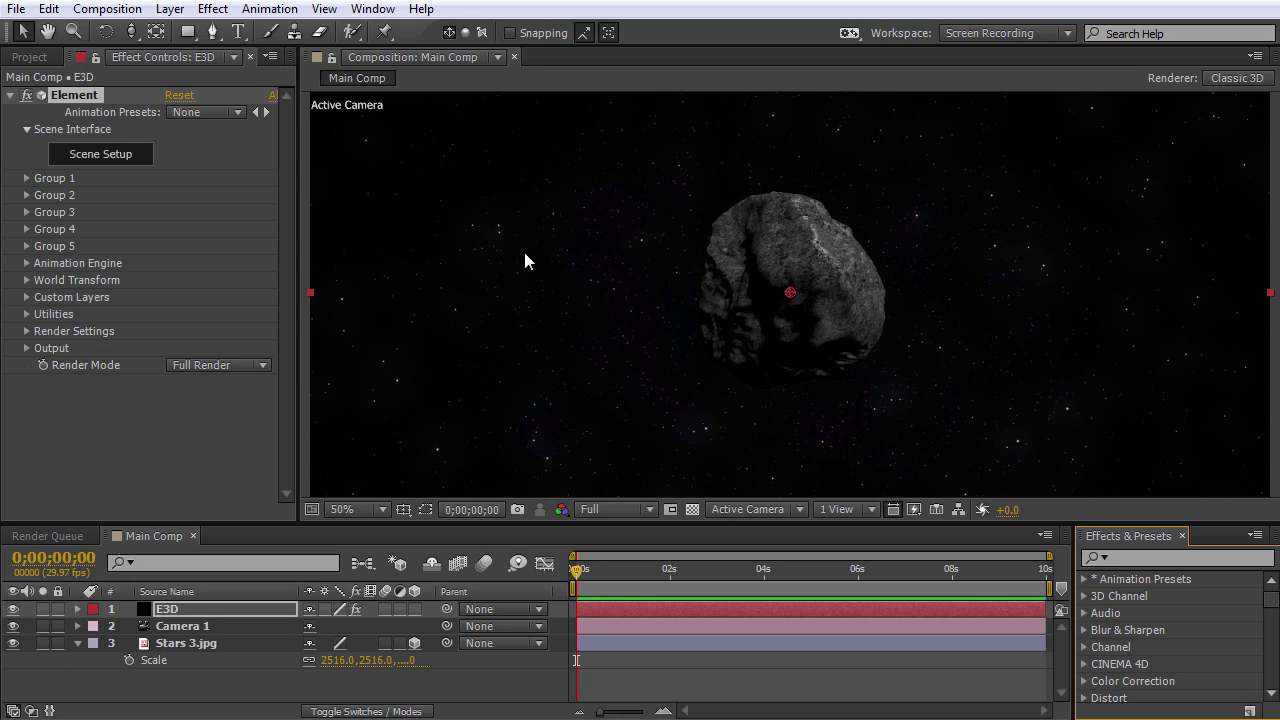
Adjust the physical environment's Lighting Influence in the Element render settings.
left_click(26, 331)
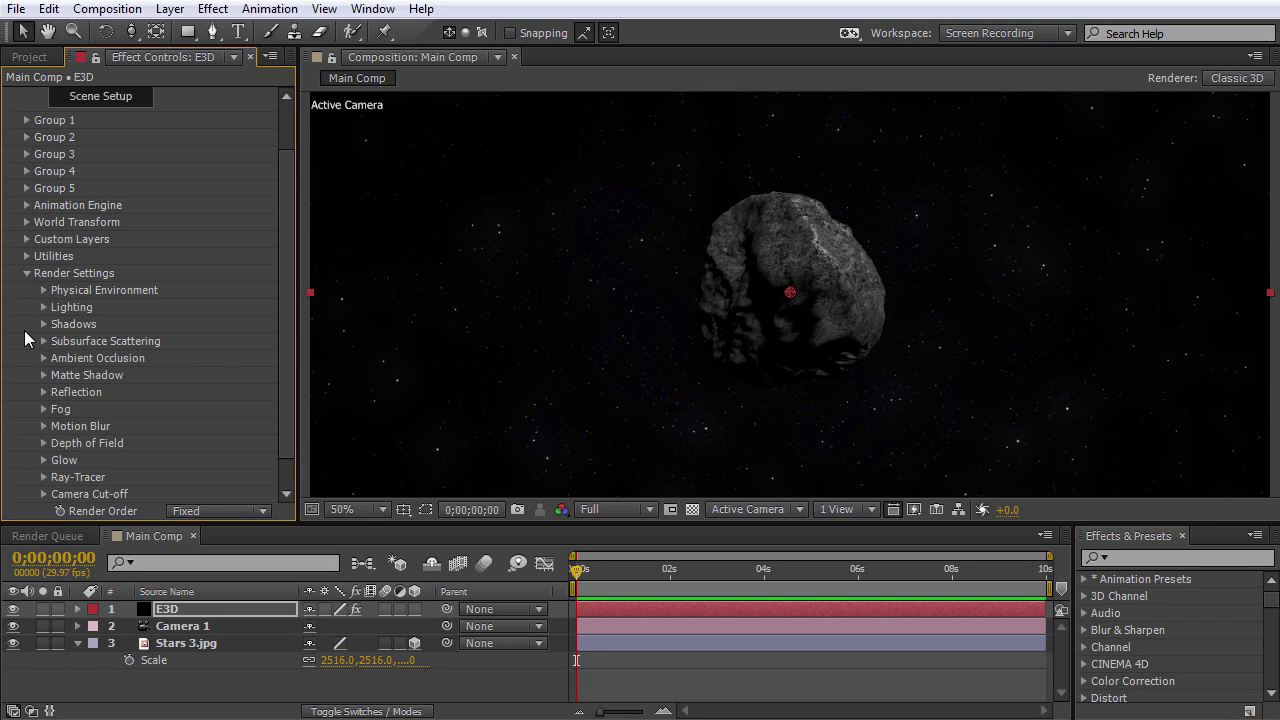
left_click(43, 290)
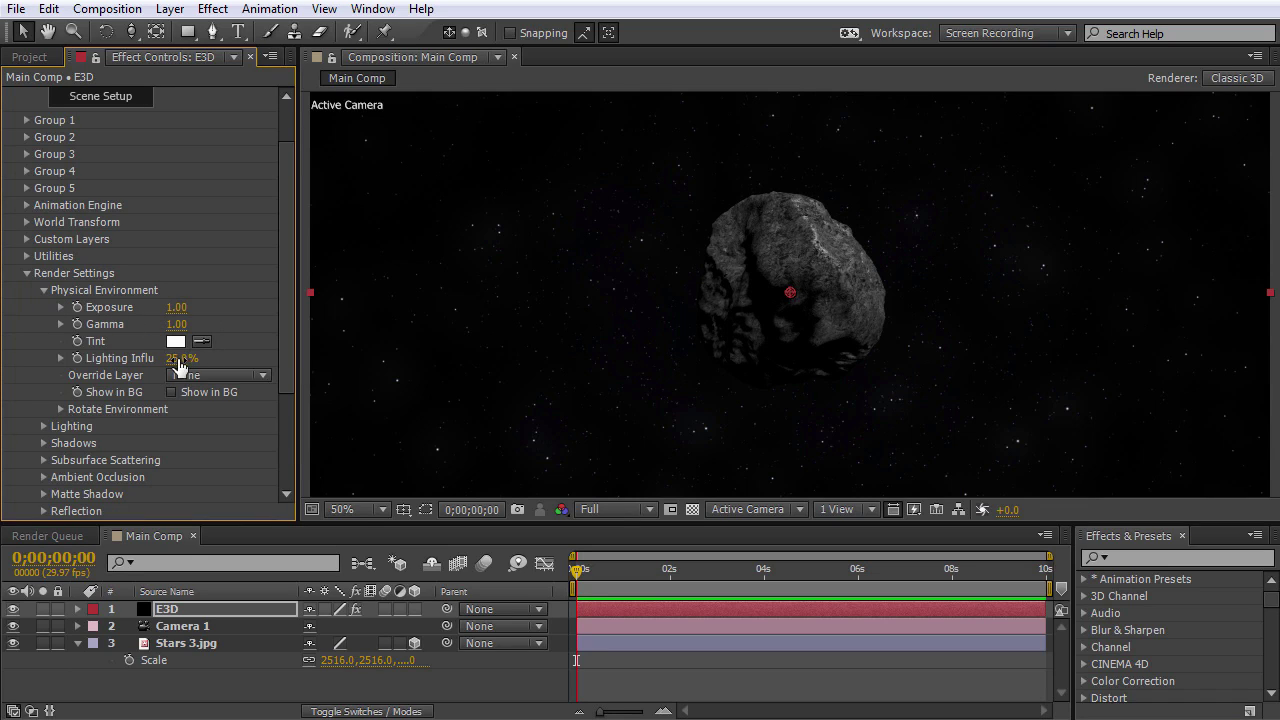
left_click_drag(178, 365, 326, 362)
left_click(43, 289)
scroll(90, 380, "down", 2)
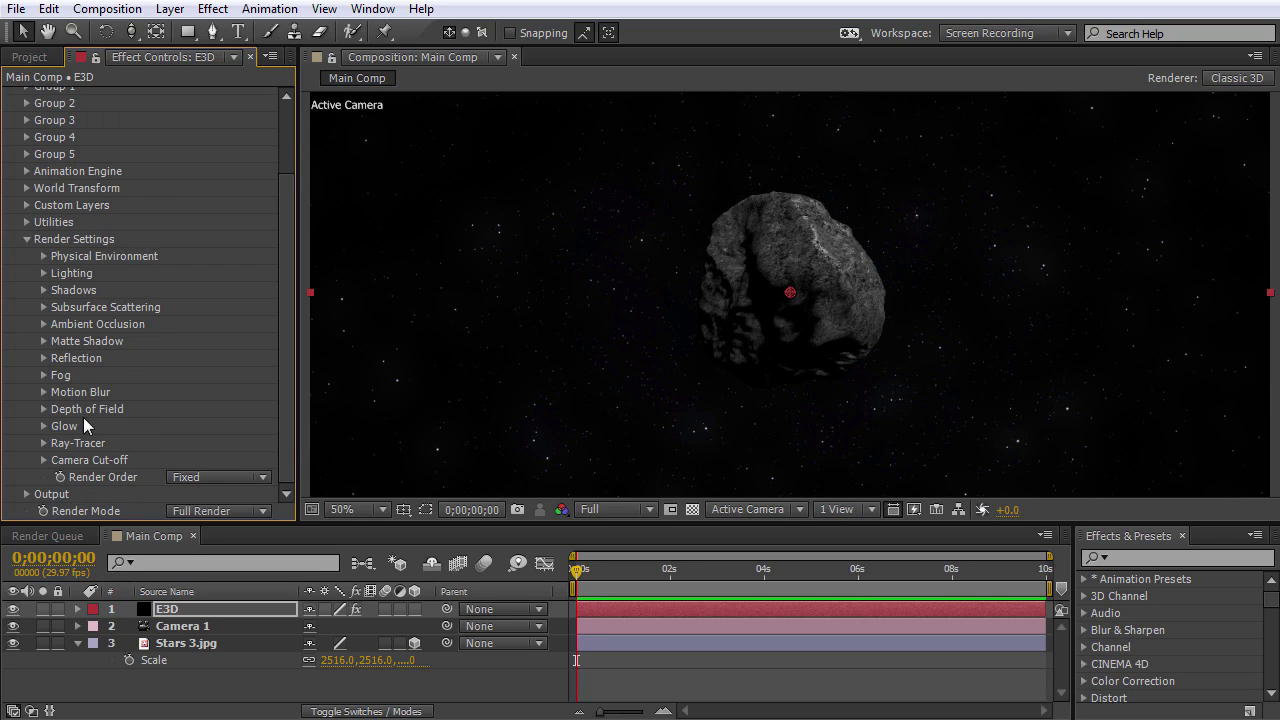
Set the Element camera cut-off to a near plane of 1.0 and a far plane of 2000000.0.
left_click(45, 460)
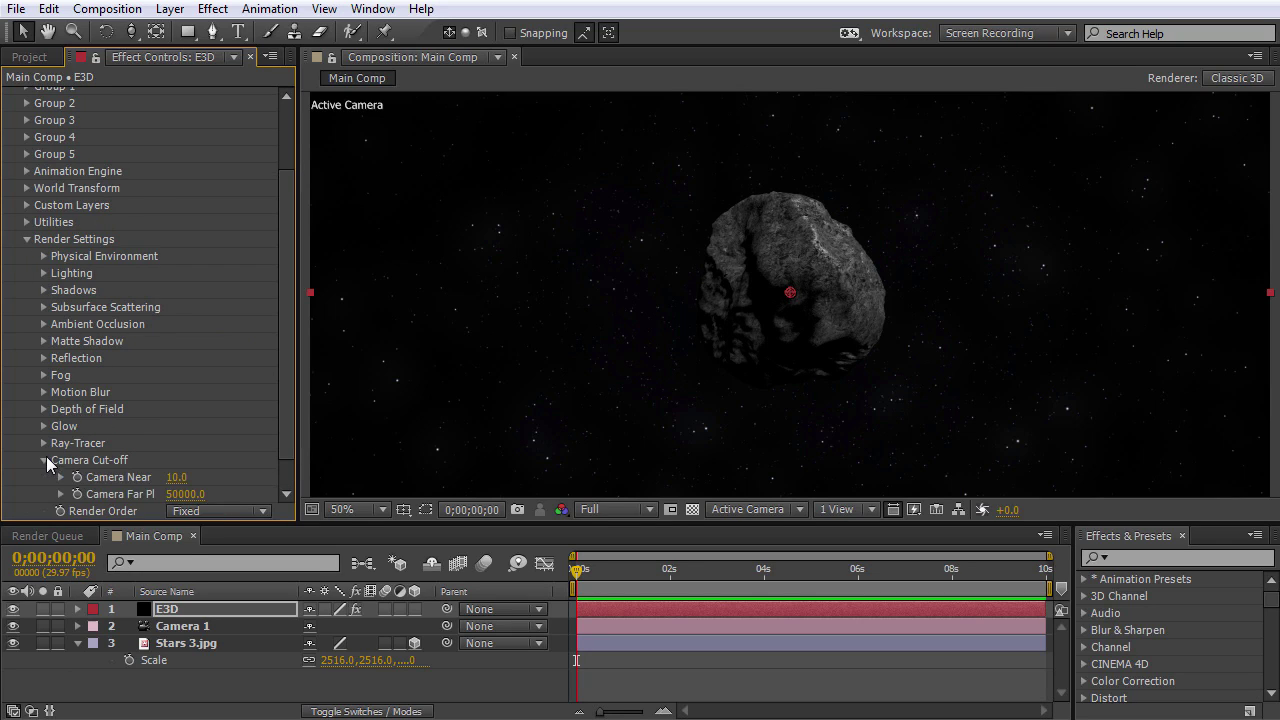
scroll(125, 396, "down", 2)
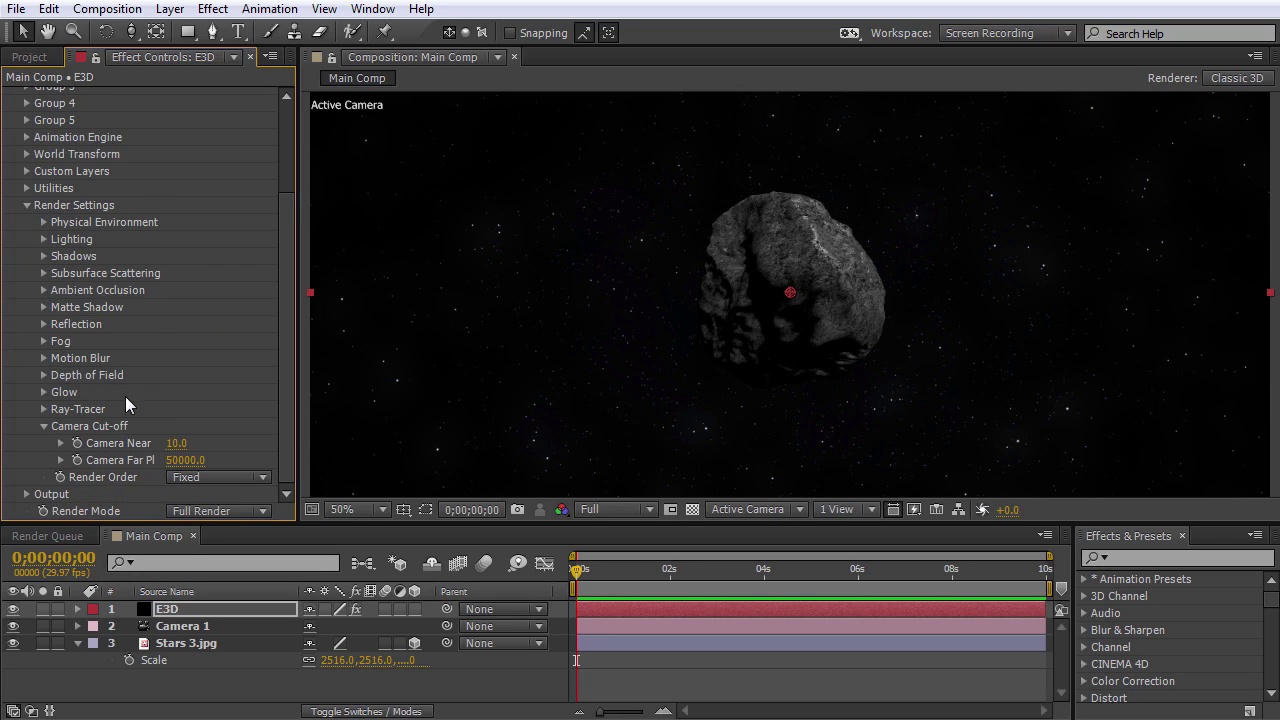
left_click(186, 443)
type("1")
key("Return")
left_click(184, 462)
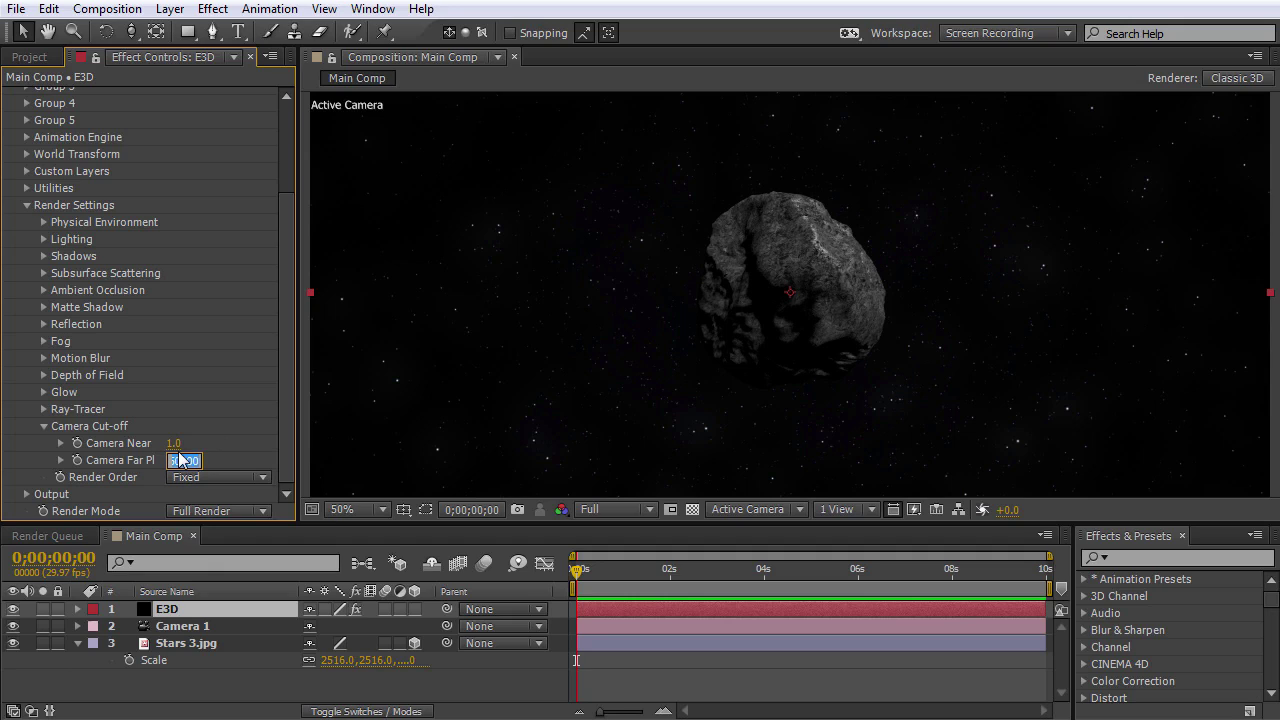
type("200000")
key("Return")
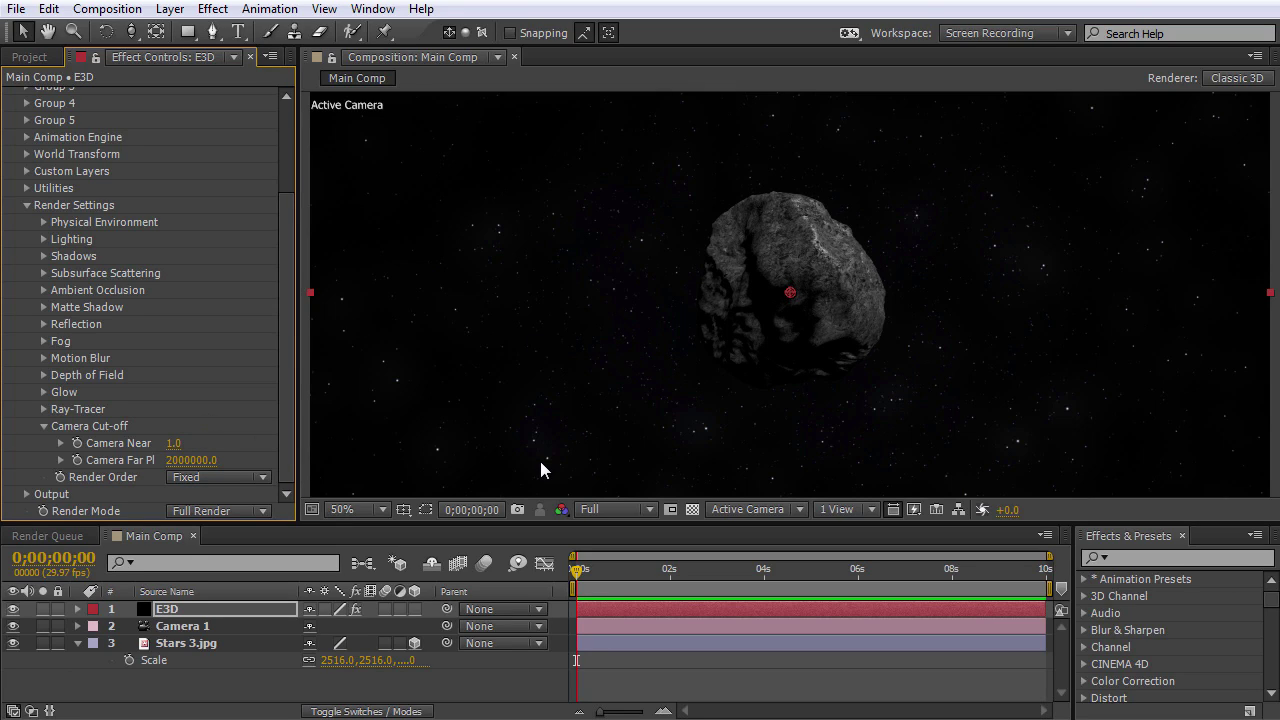
left_click(27, 205)
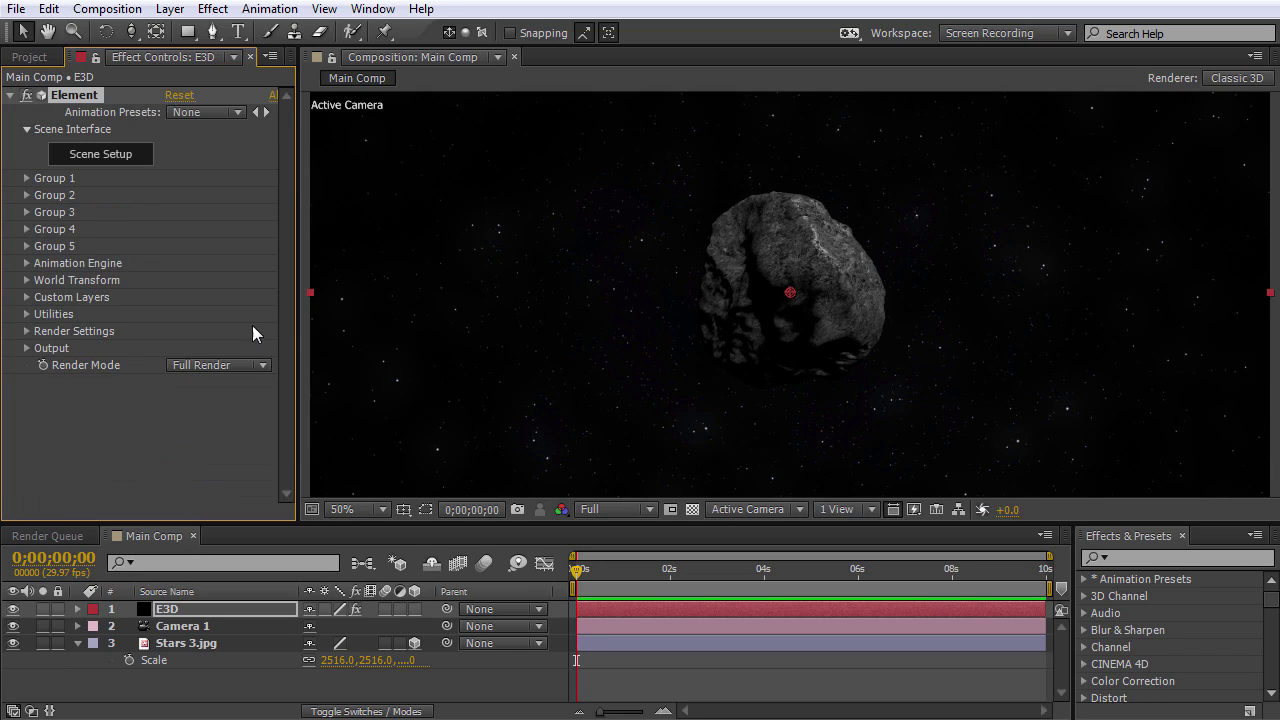
Replicate the Group 1 rocks with the 3D Grid replicator shape and set Grid Z to 16.
left_click(27, 178)
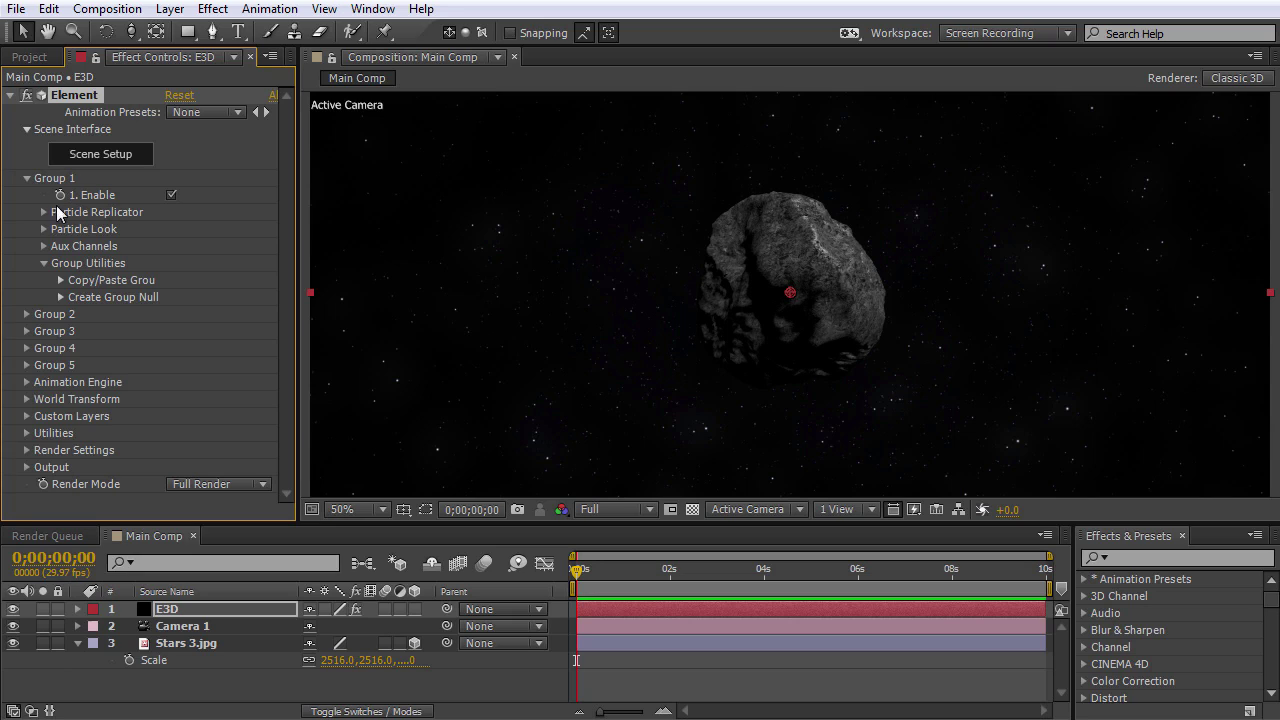
left_click(43, 212)
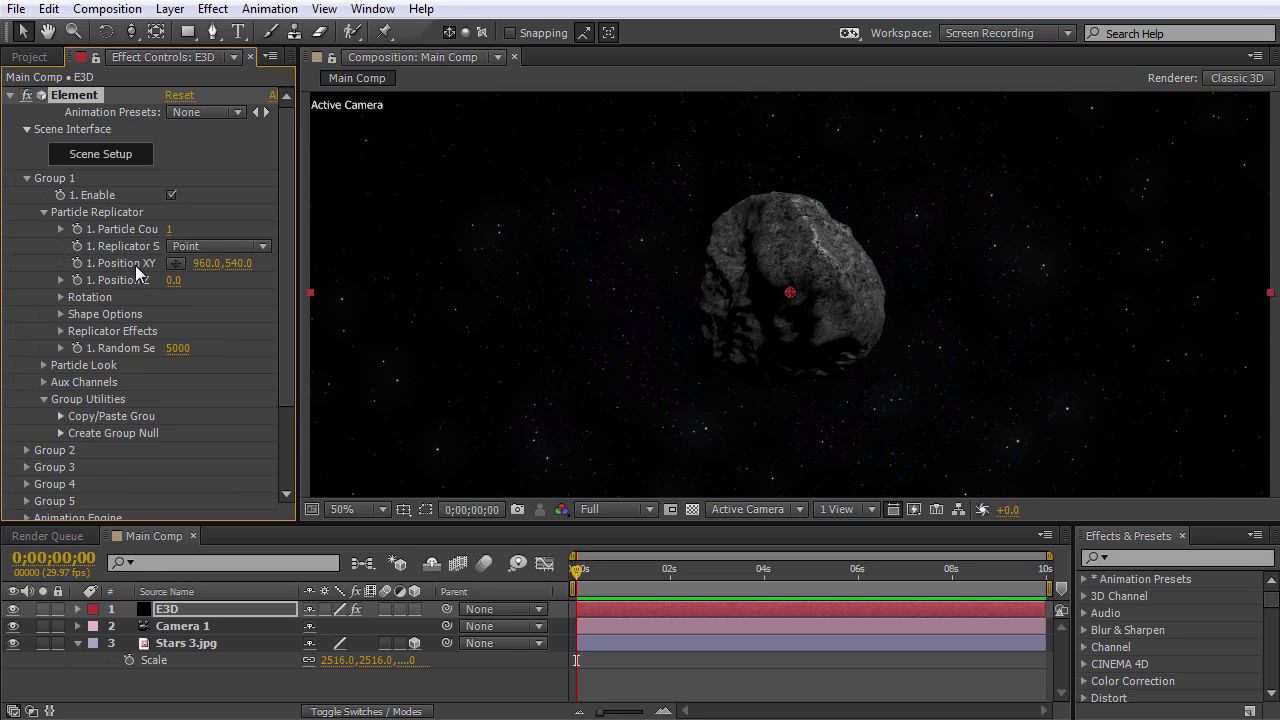
left_click(188, 246)
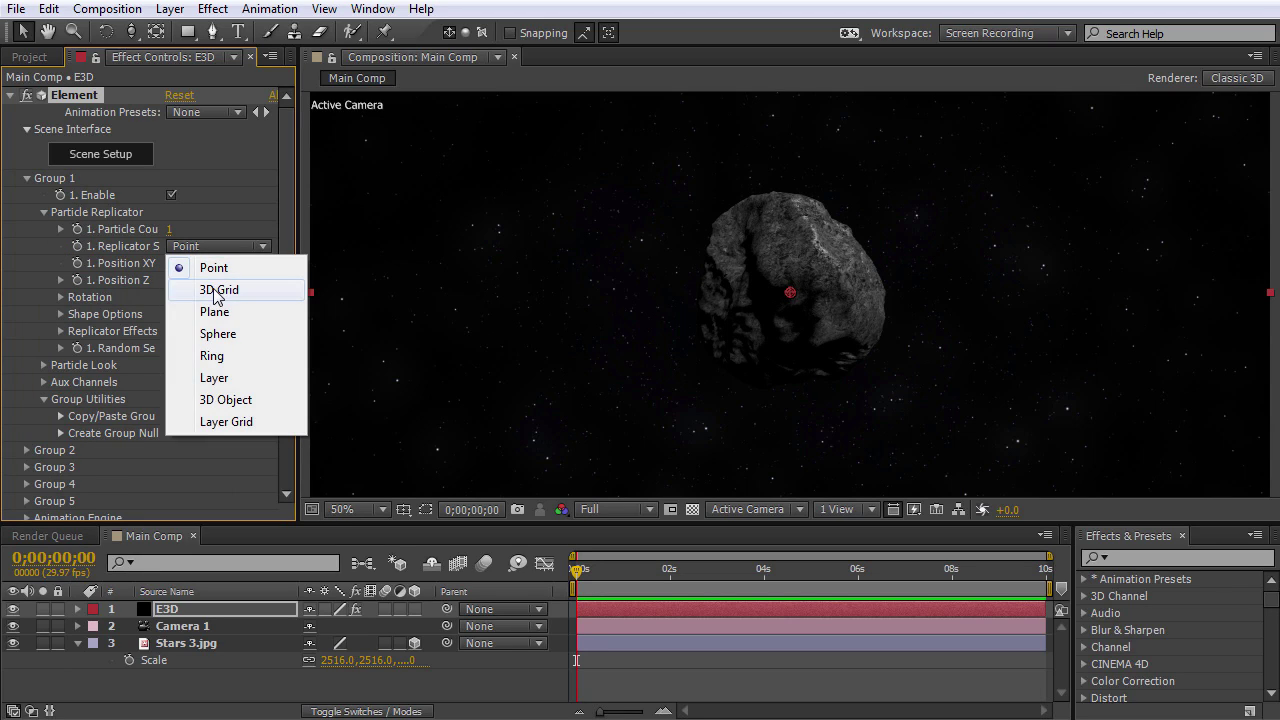
left_click(214, 292)
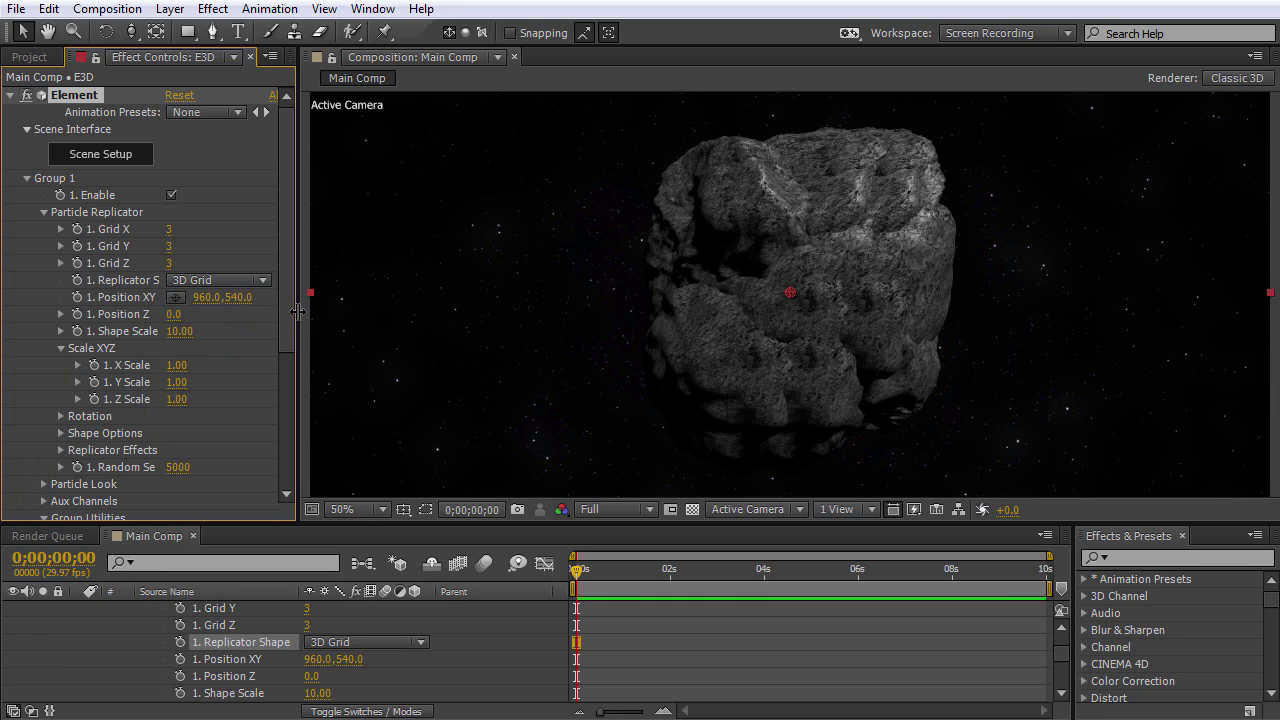
left_click_drag(298, 311, 363, 314)
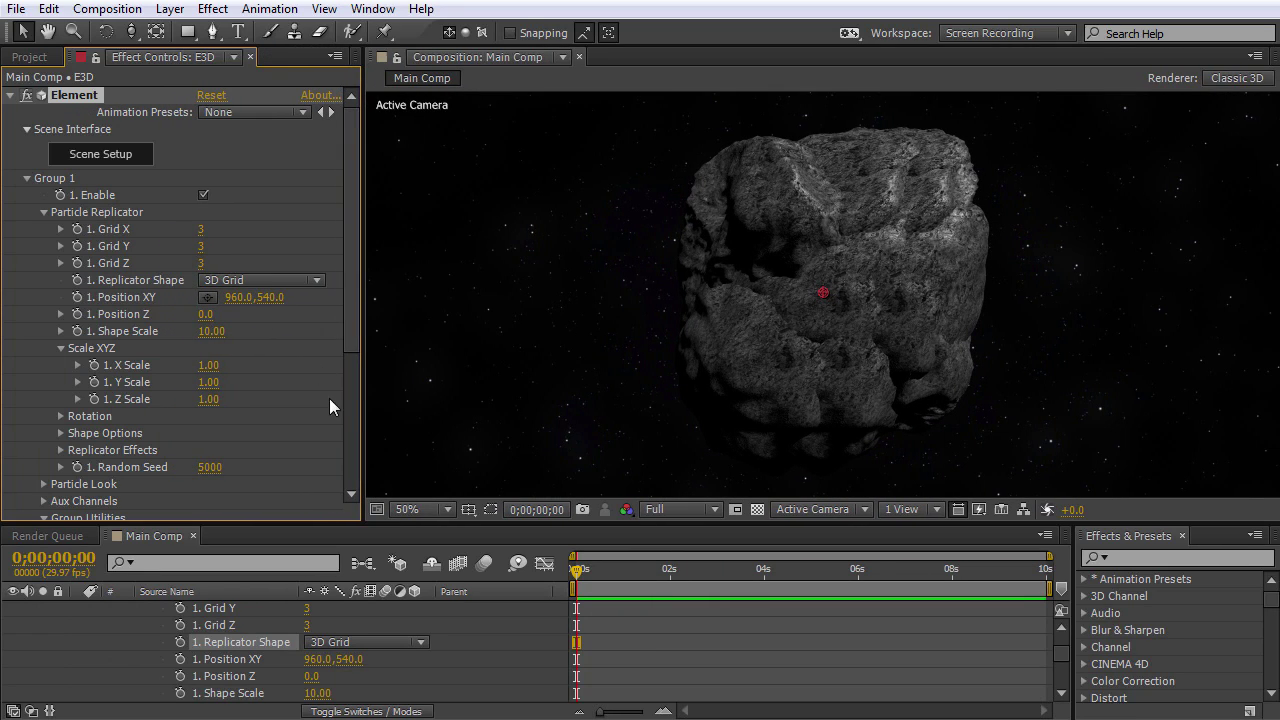
left_click(200, 263)
type("16")
key("Return")
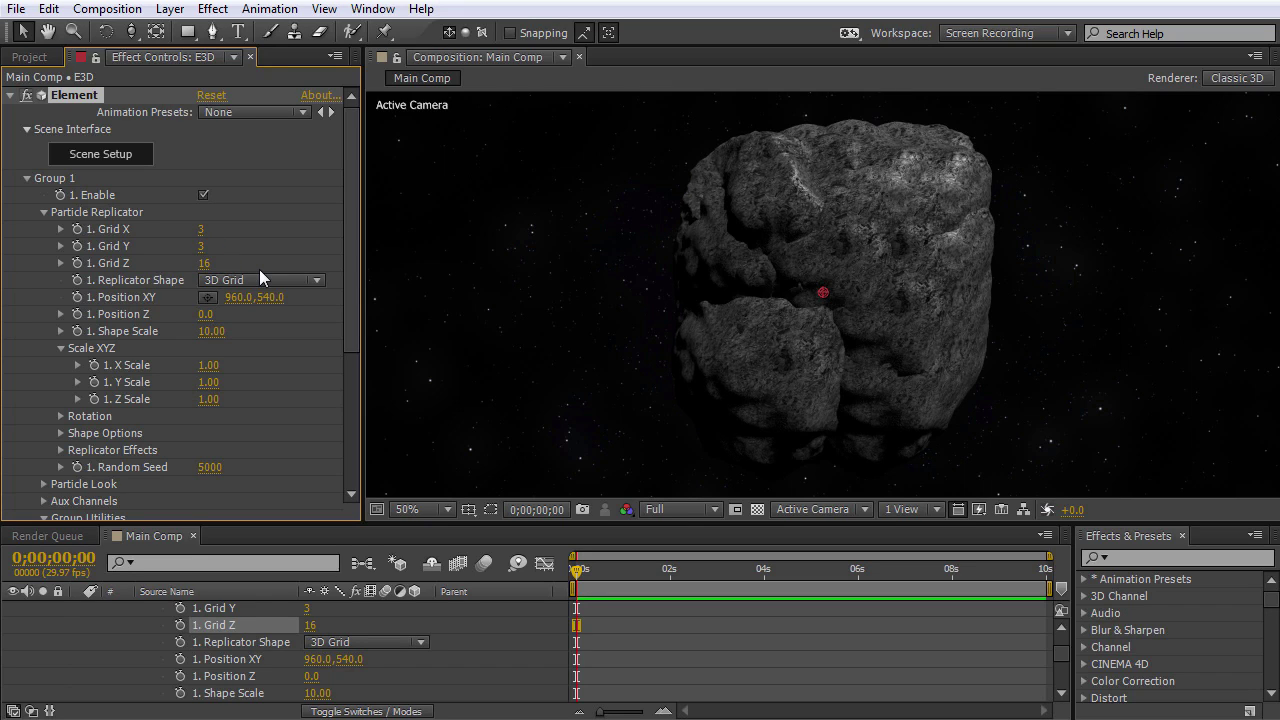
Show the comp from Custom View 1 over the transparency grid and hide the Stars 3.jpg layer.
left_click(840, 509)
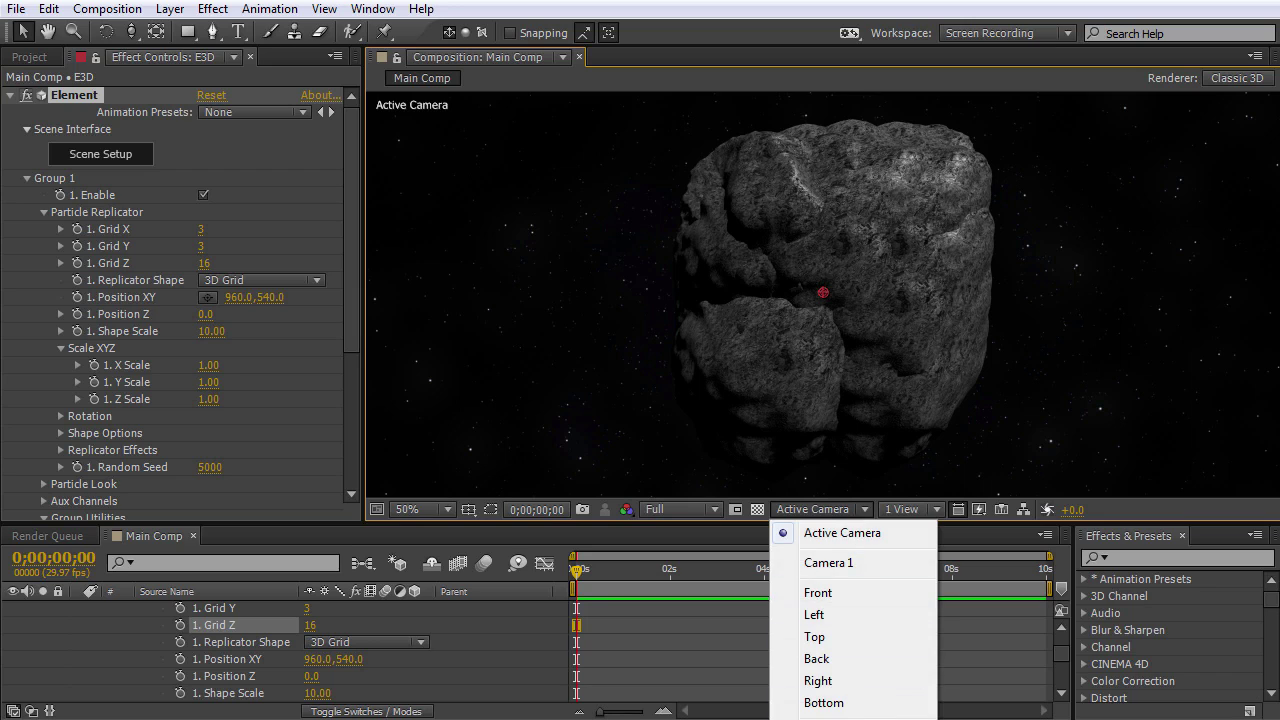
left_click(850, 718)
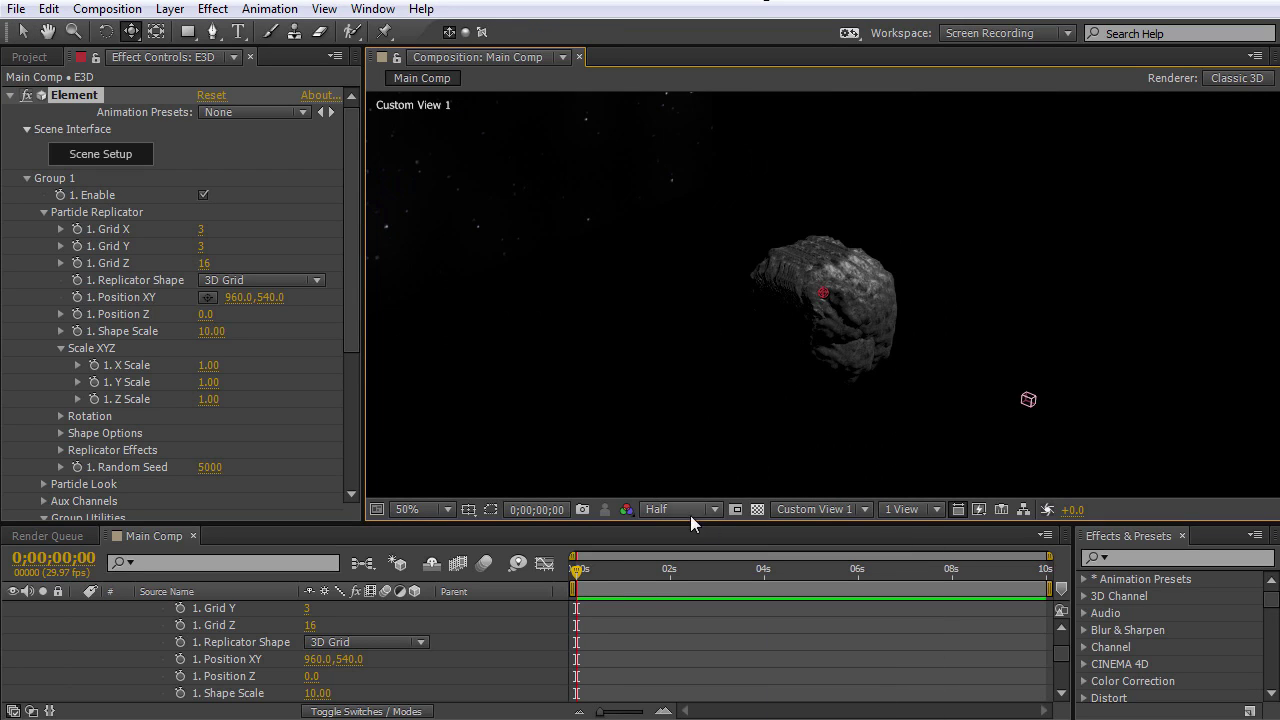
left_click(757, 509)
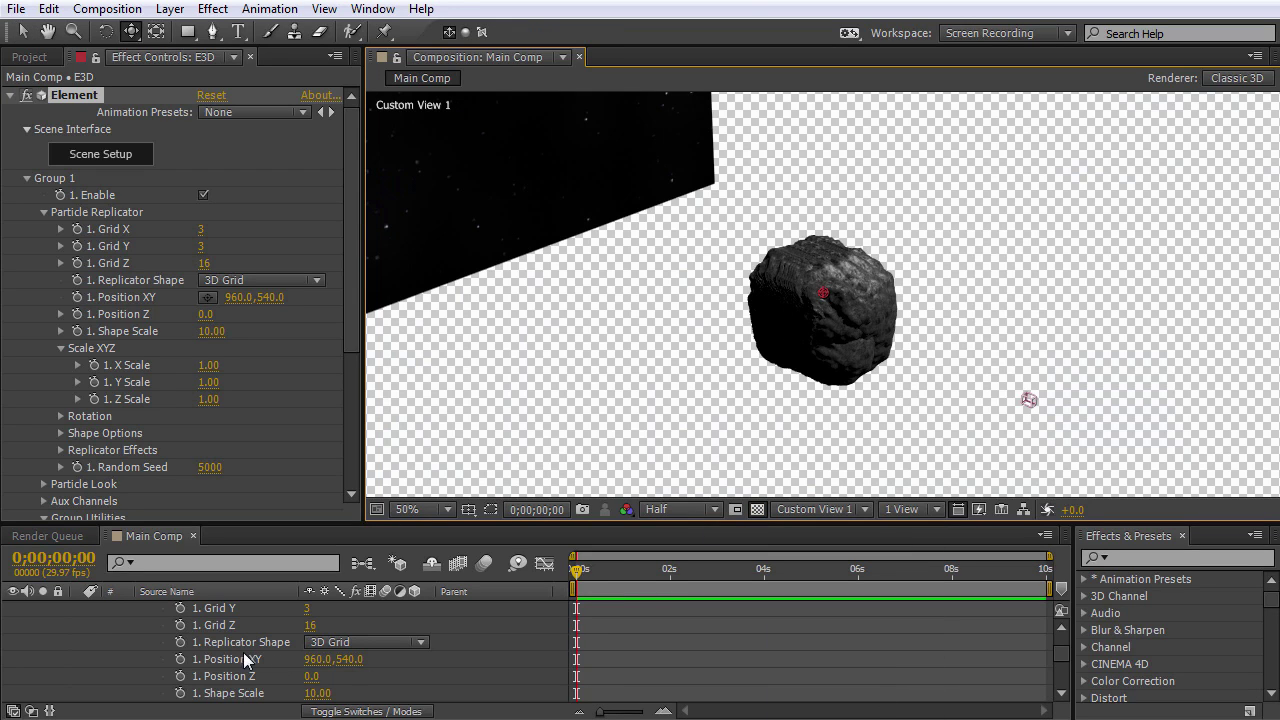
scroll(246, 660, "up", 5)
left_click(78, 609)
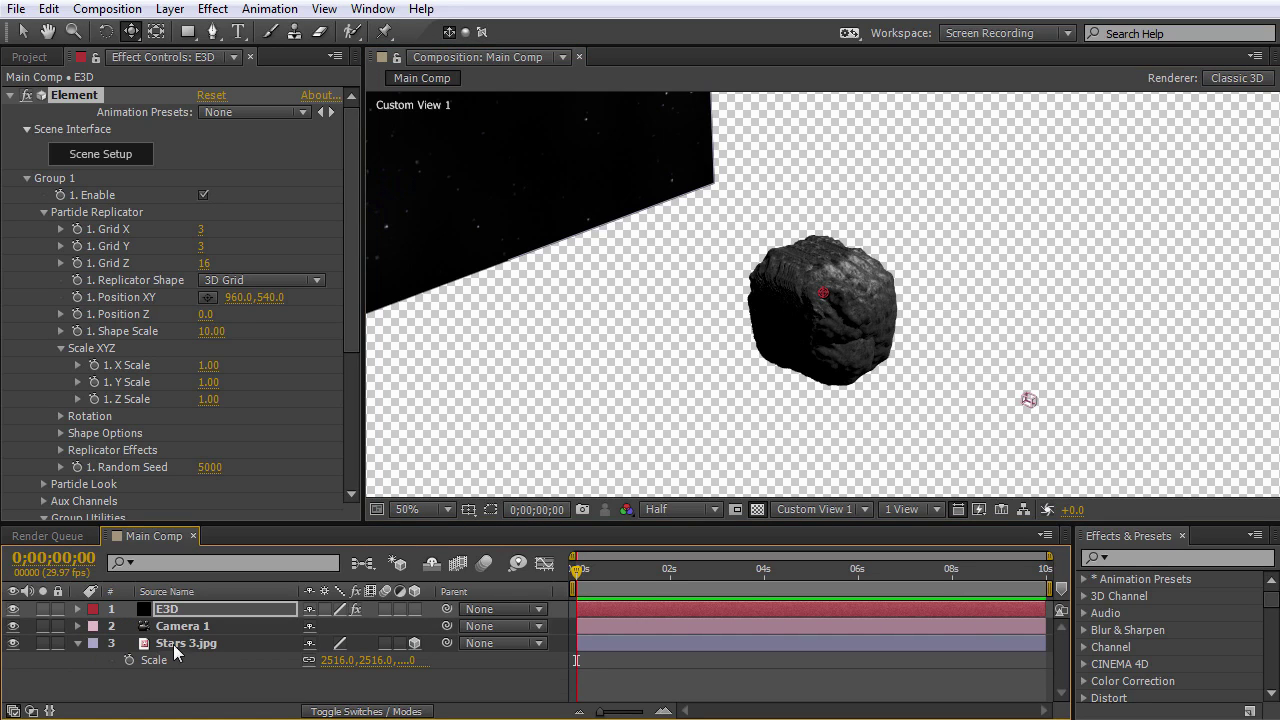
left_click(13, 643)
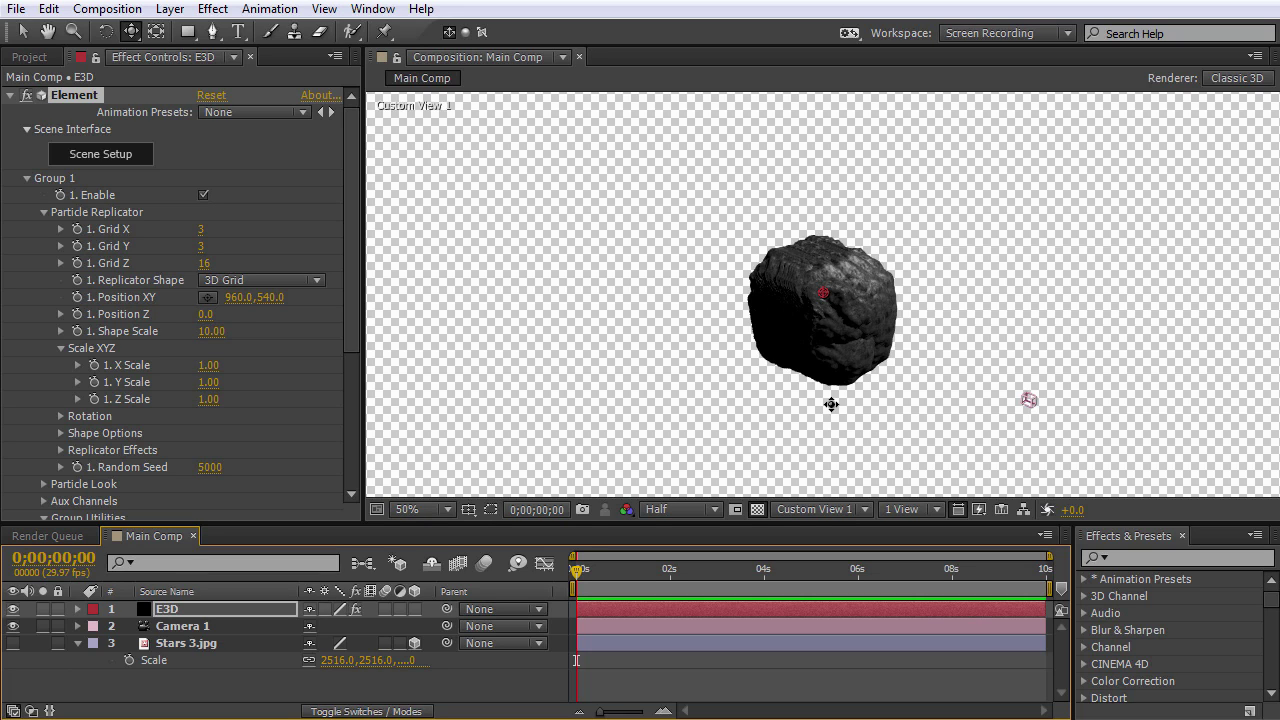
Set the Shape Scale of the Group 1 particle replicator to 125.
left_click(209, 332)
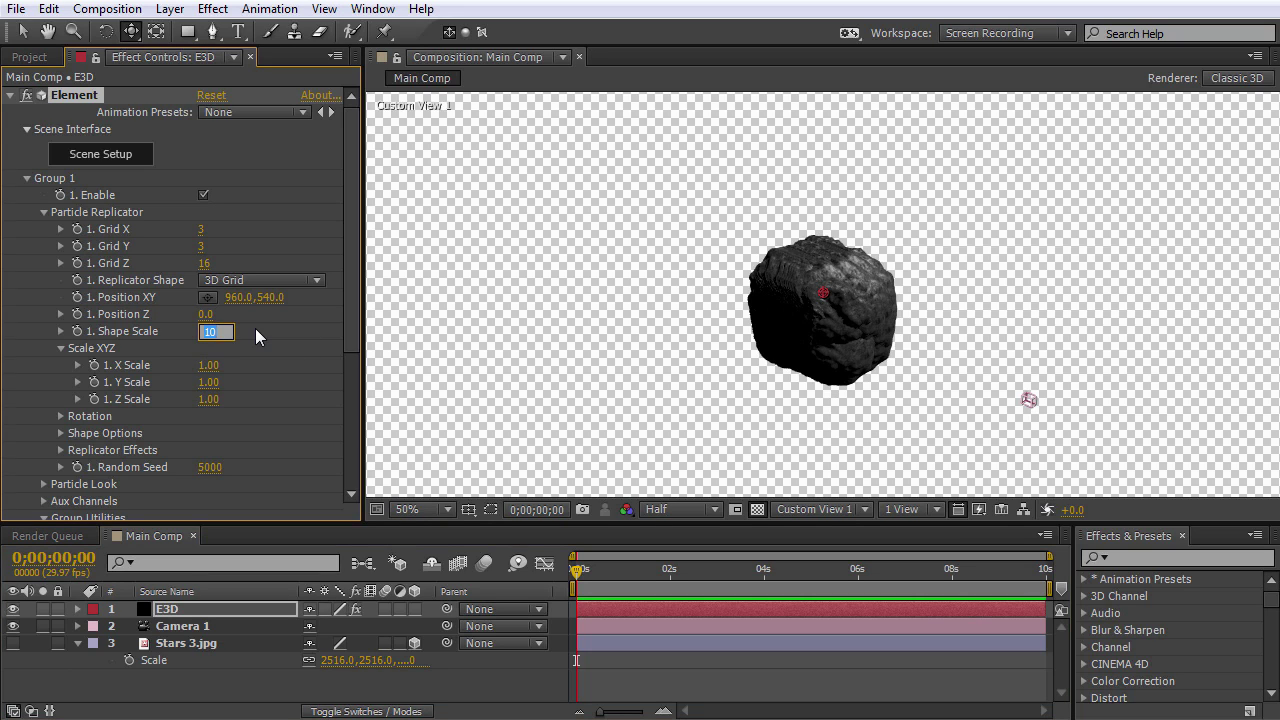
type("125")
key("Return")
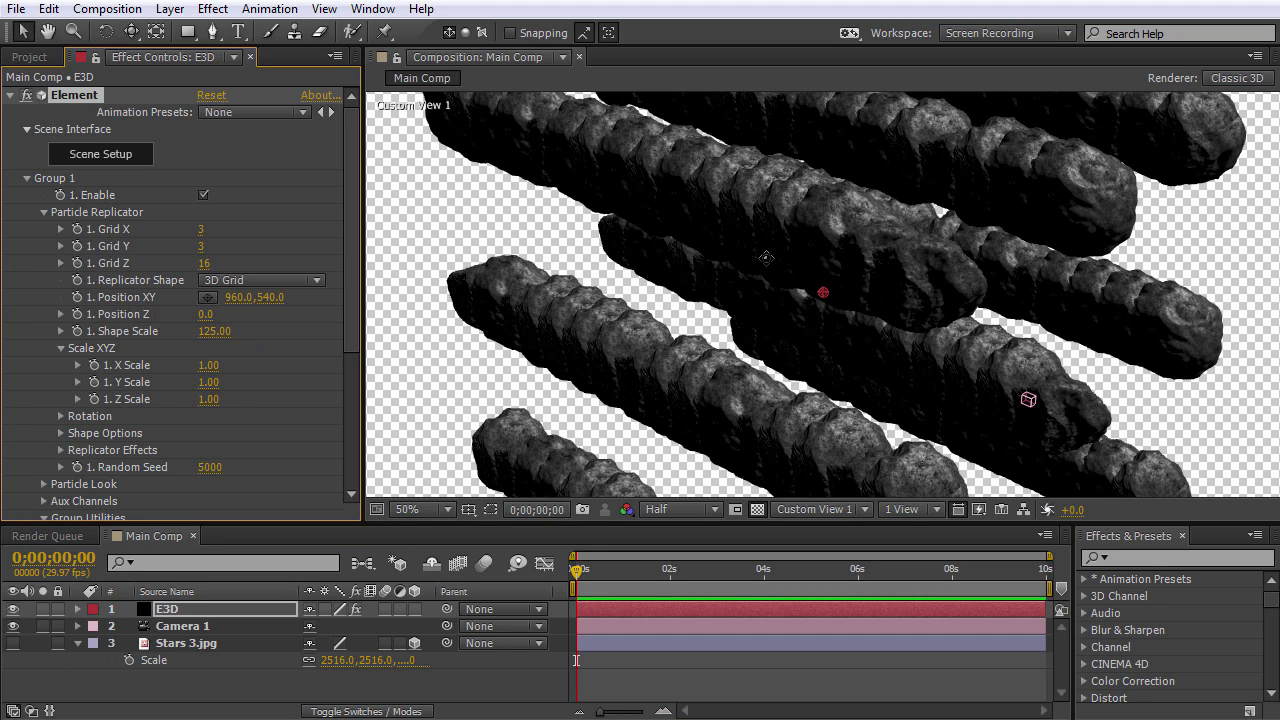
key("c")
left_click_drag(765, 258, 785, 326)
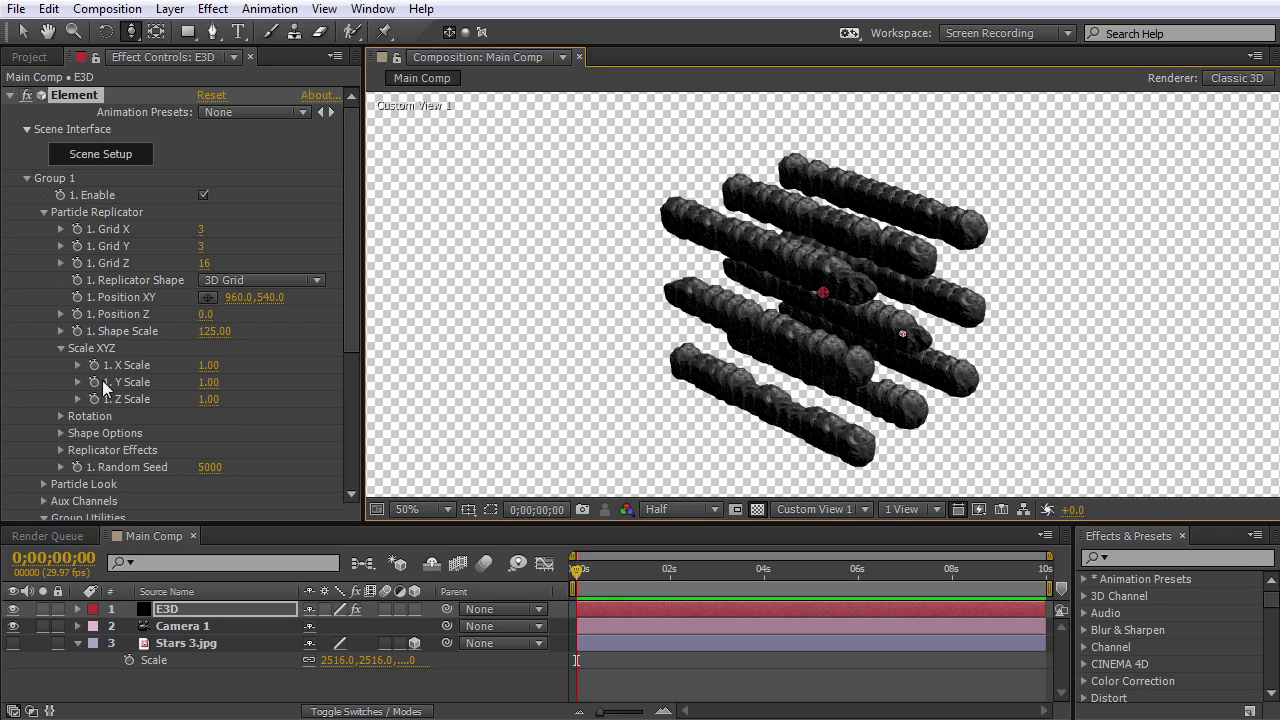
Set the replicator's Z Scale to 9 to spread the rocks in depth, and turn off the transparency grid.
left_click(205, 400)
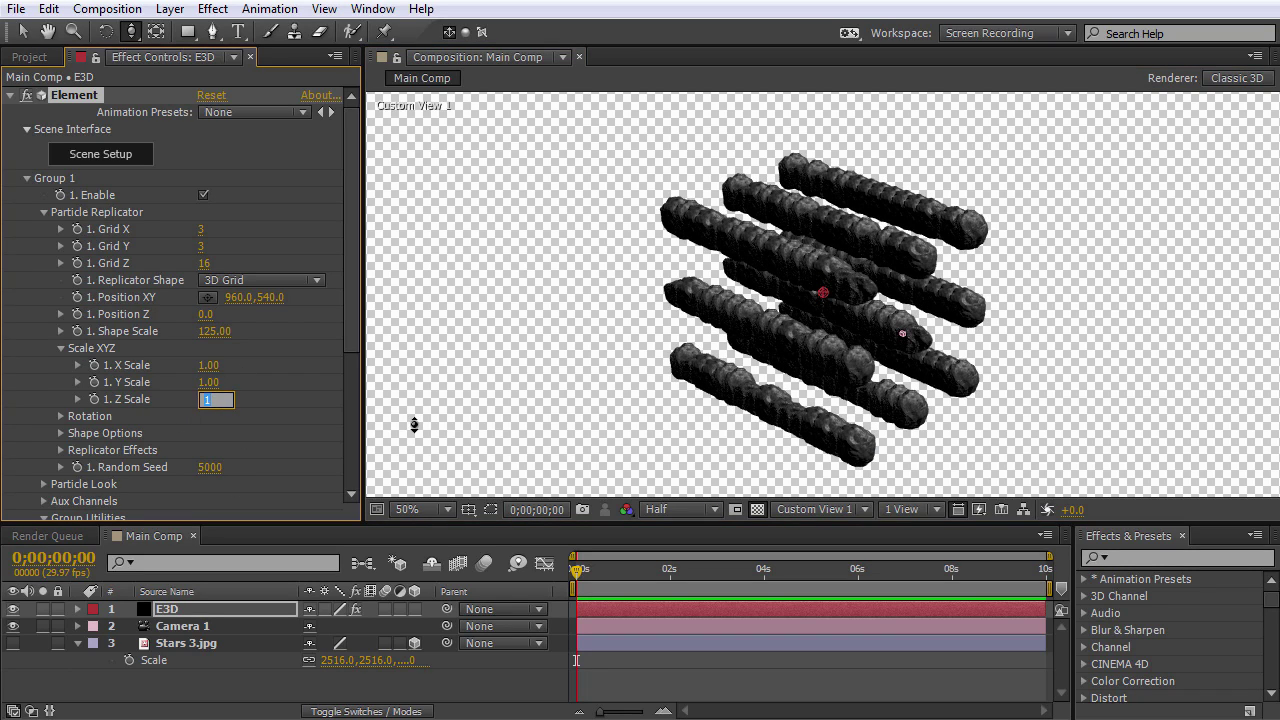
type("9")
key("Return")
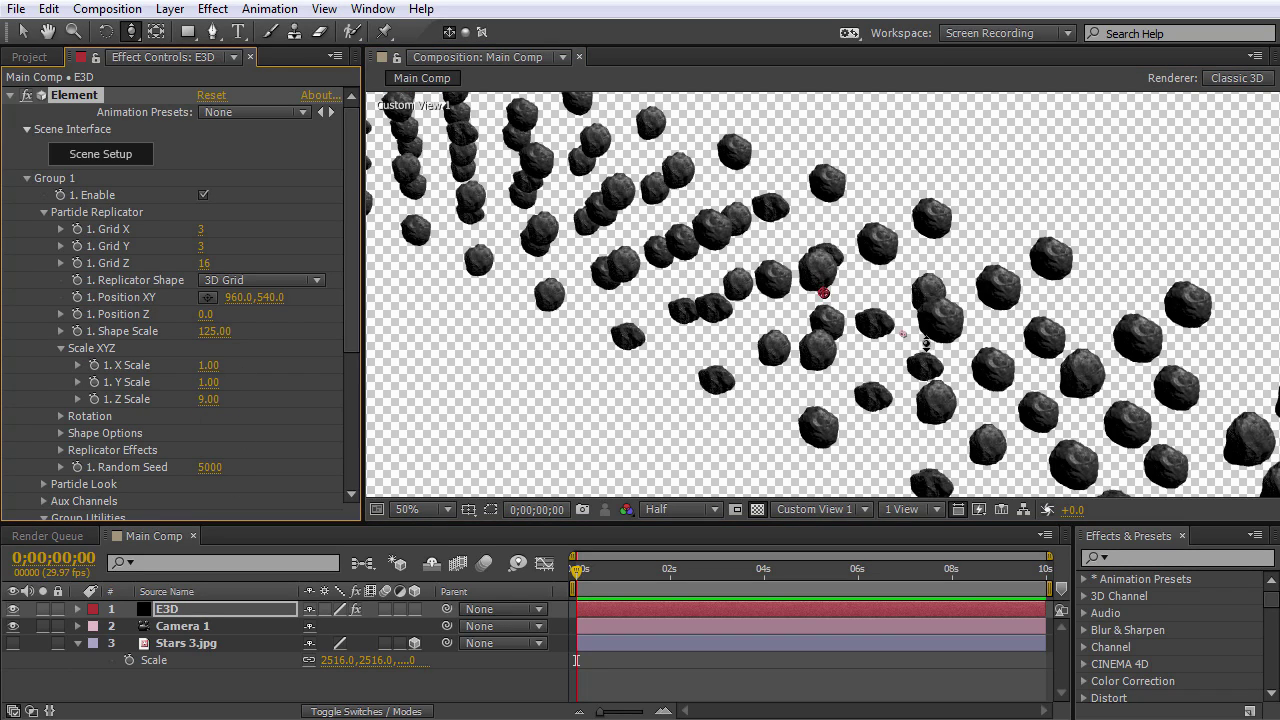
mouse_move(891, 340)
left_mouse_down()
mouse_move(815, 322)
mouse_move(886, 324)
left_mouse_up()
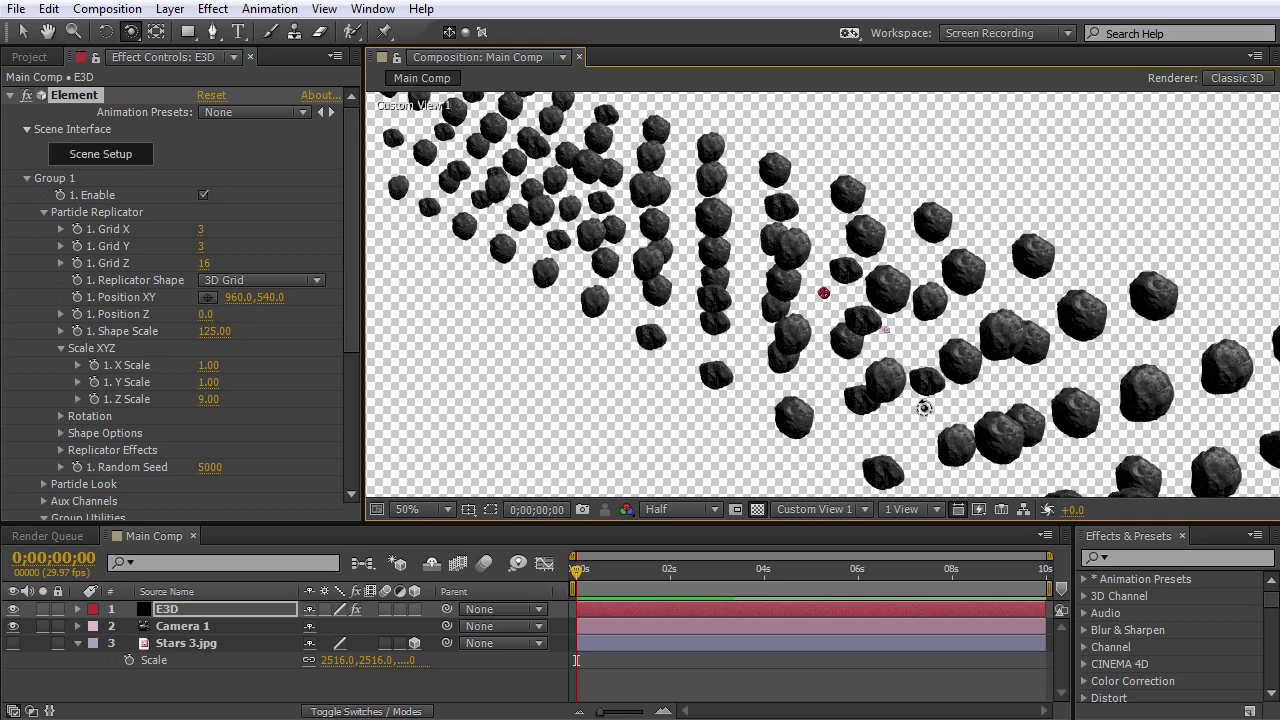
left_click(753, 509)
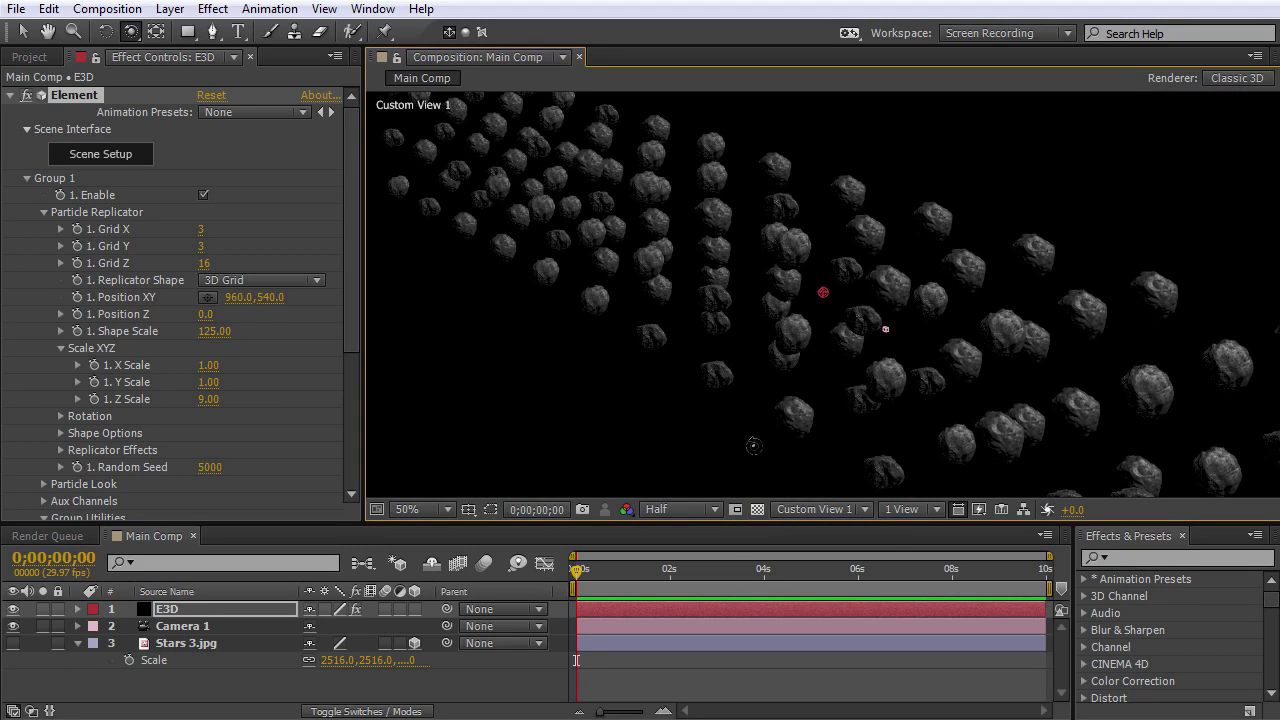
Set the Scatter amount in Group 1's replicator effects to 35.
left_click(60, 450)
scroll(241, 384, "down", 3)
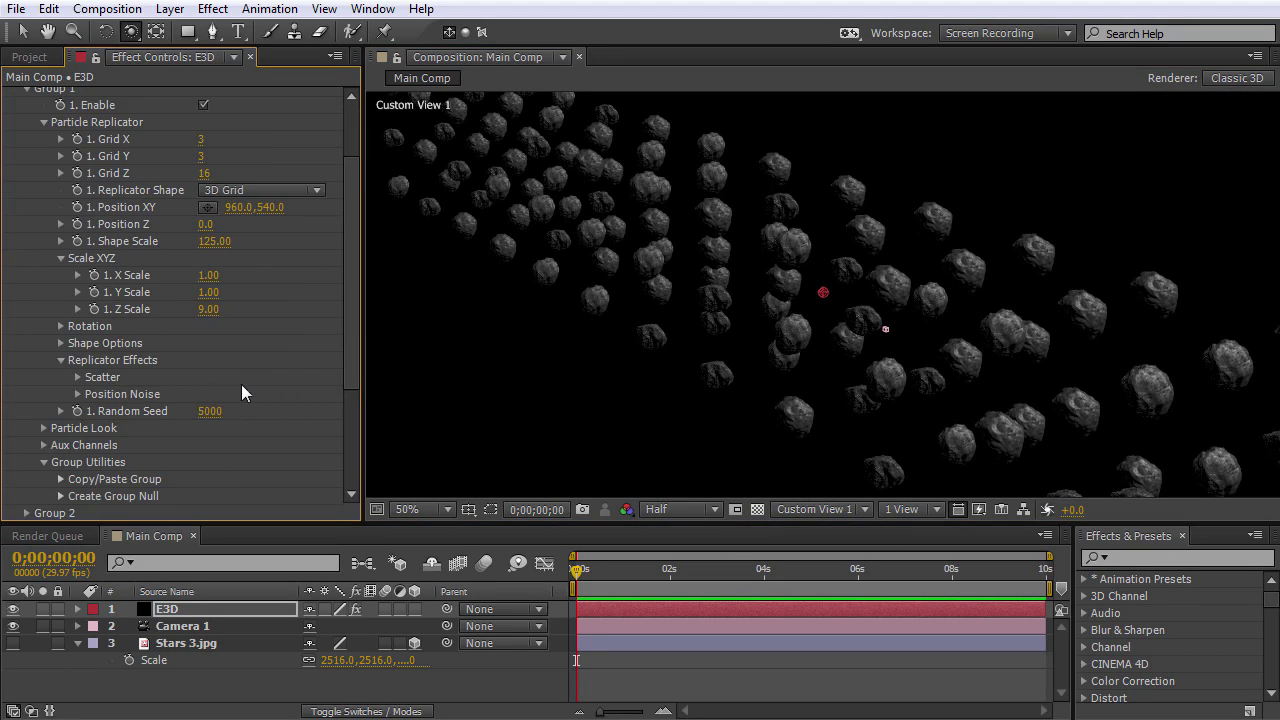
left_click(76, 377)
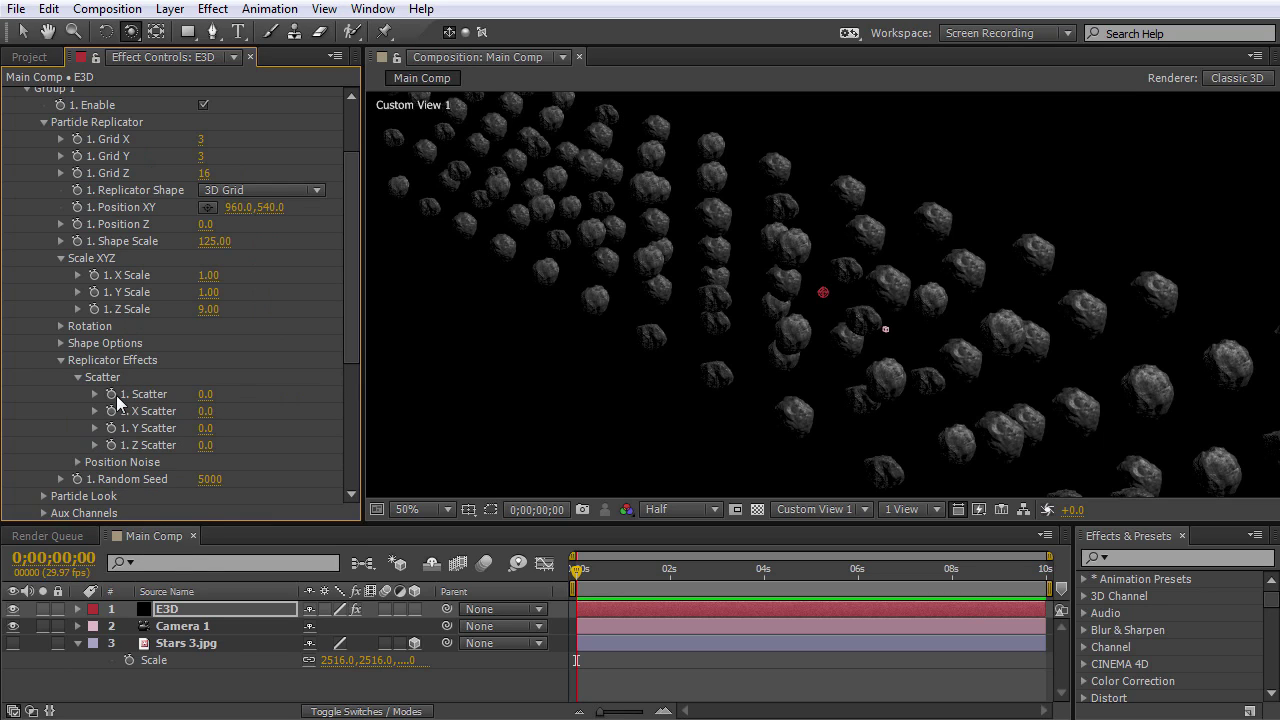
left_click(206, 394)
key("Return")
left_click_drag(866, 326, 542, 322)
key("ctrl+z")
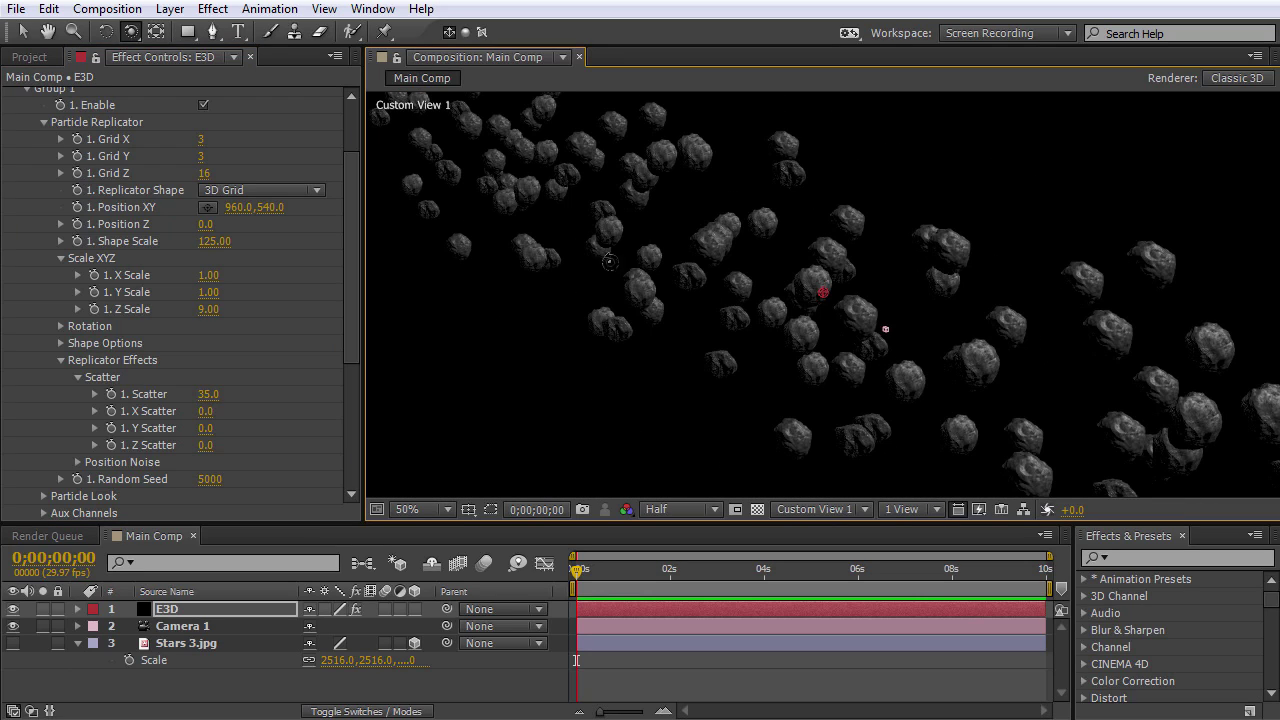
left_click_drag(351, 306, 298, 386)
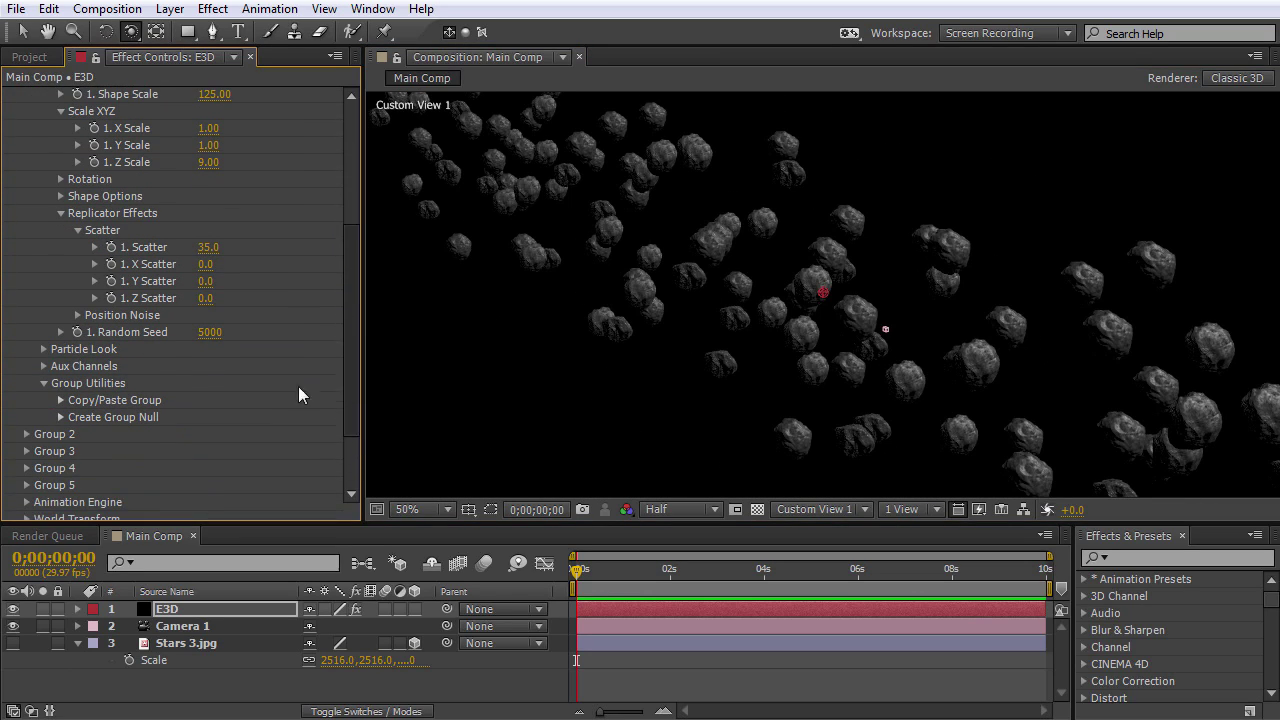
Set Particle Size Rand in Group 1's Particle Look settings to 30%.
left_click(44, 349)
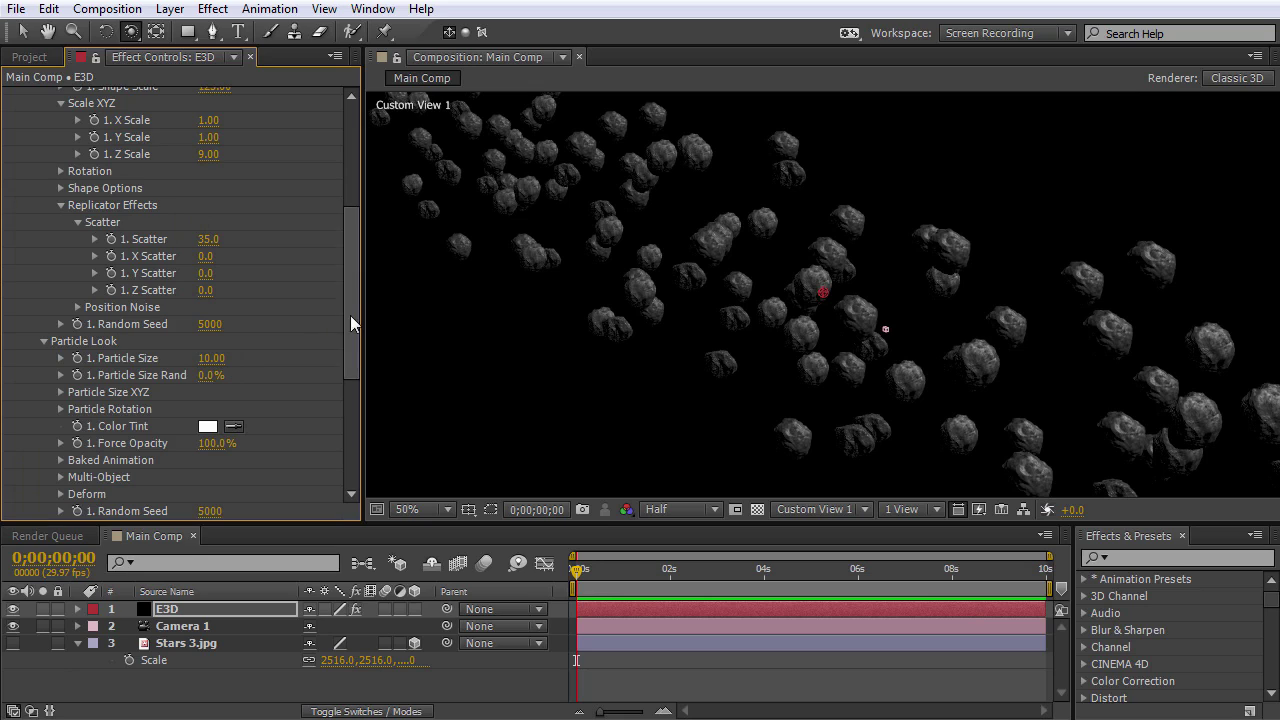
left_click_drag(350, 315, 346, 336)
left_click_drag(204, 330, 299, 342)
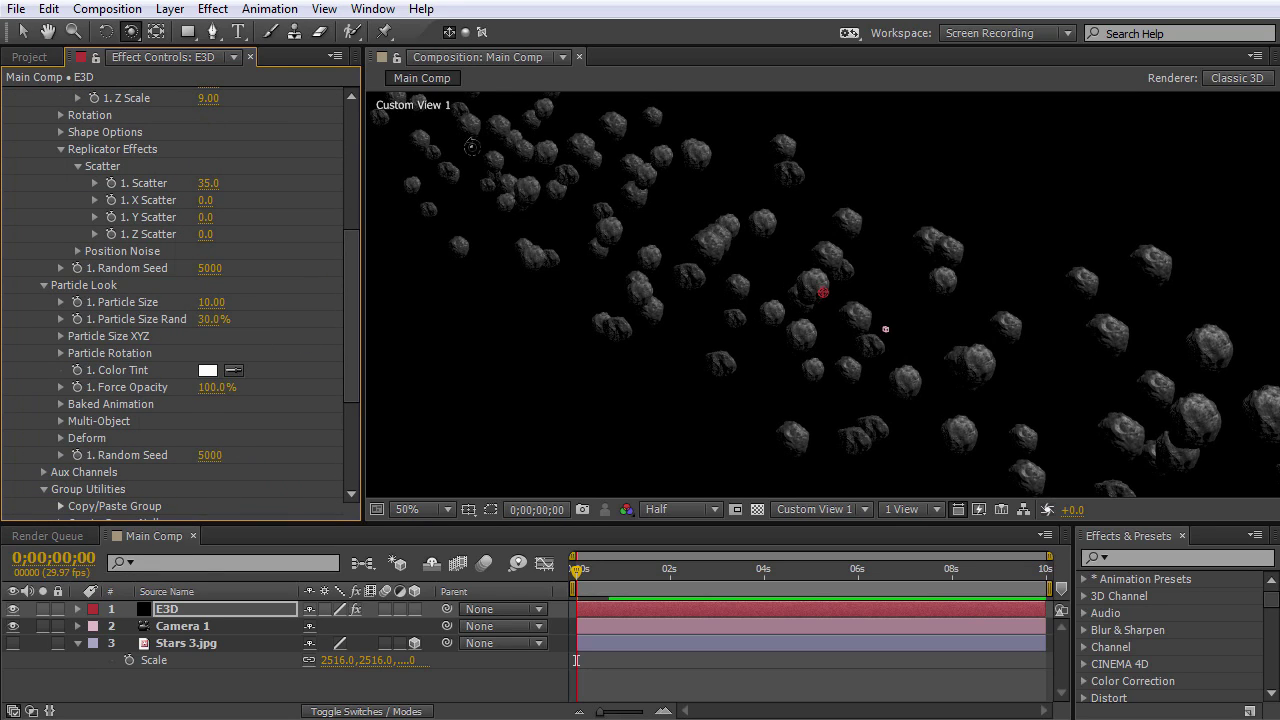
Set Group 1's particle Rotation Rand to 4 full revolutions so the rocks face different directions.
left_click(61, 353)
scroll(140, 430, "down", 1)
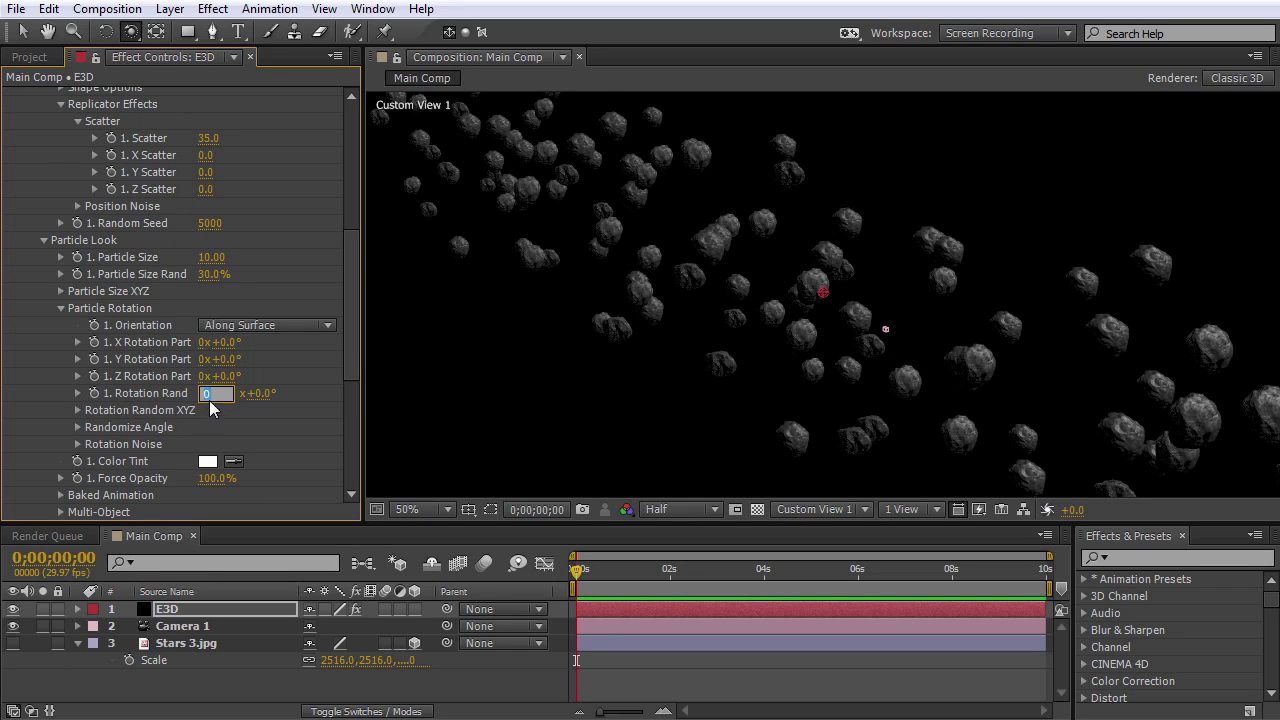
type("4")
key("Return")
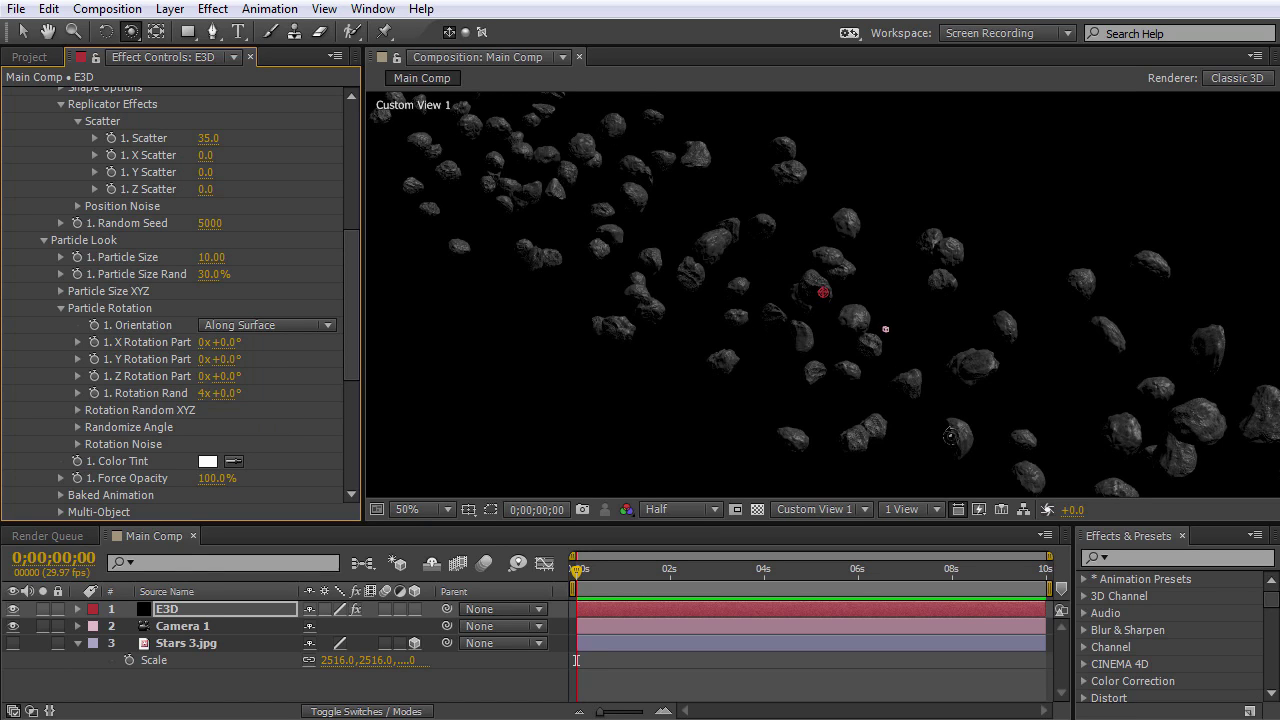
Set the Random Seed of Group 1's particle replicator to 6100.
mouse_move(951, 436)
left_mouse_down()
mouse_move(850, 434)
mouse_move(941, 428)
left_mouse_up()
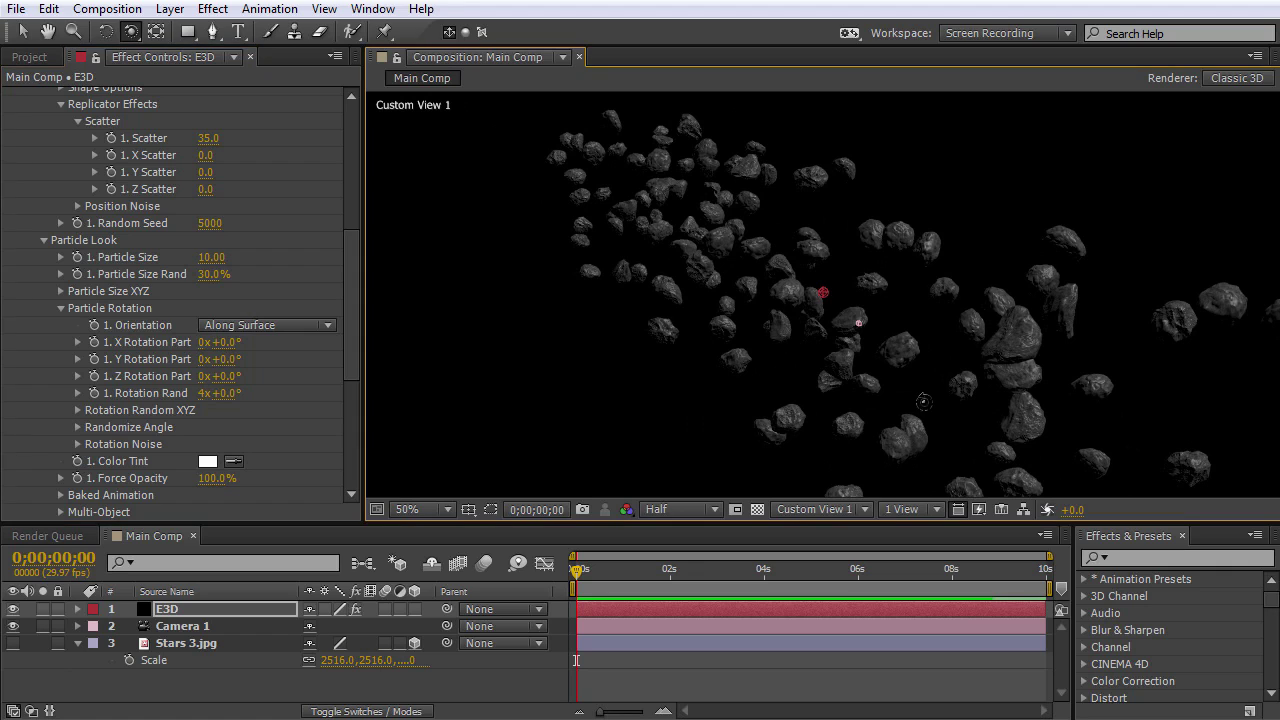
left_click_drag(354, 351, 352, 309)
left_click_drag(209, 330, 215, 330)
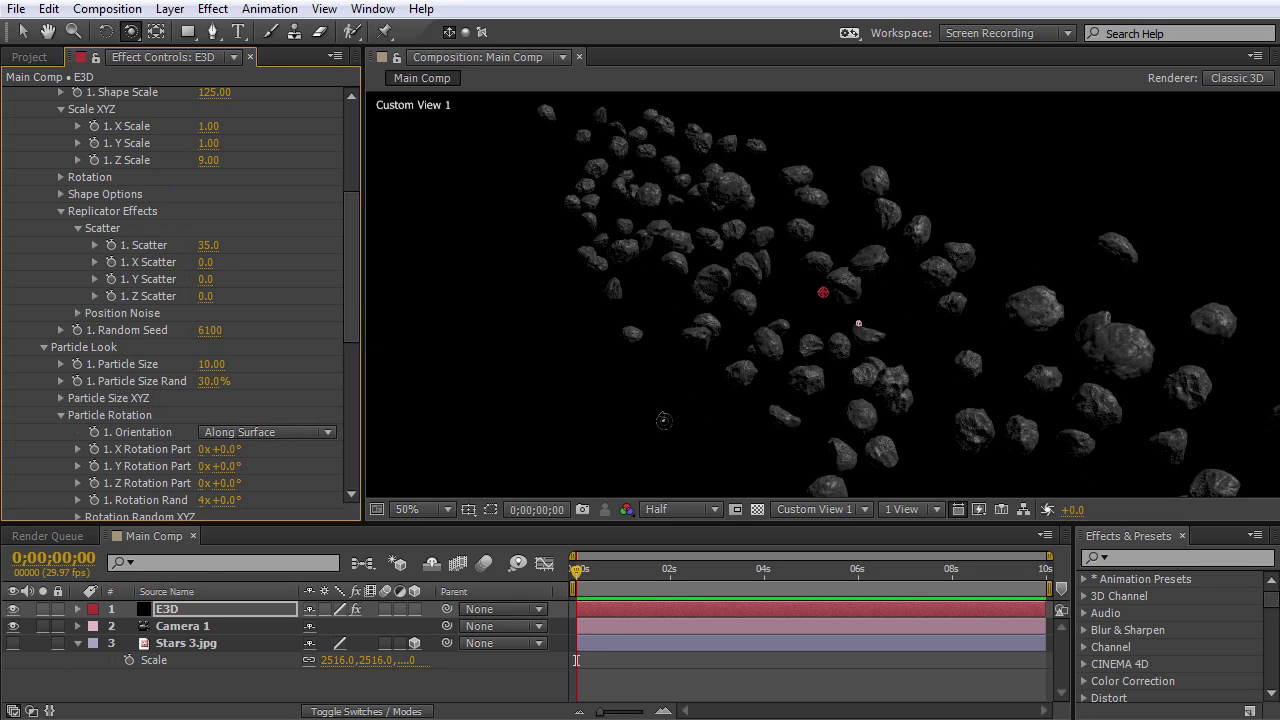
Return to the Active Camera view and set the replicator's Y Rotation to -12°.
left_click(795, 513)
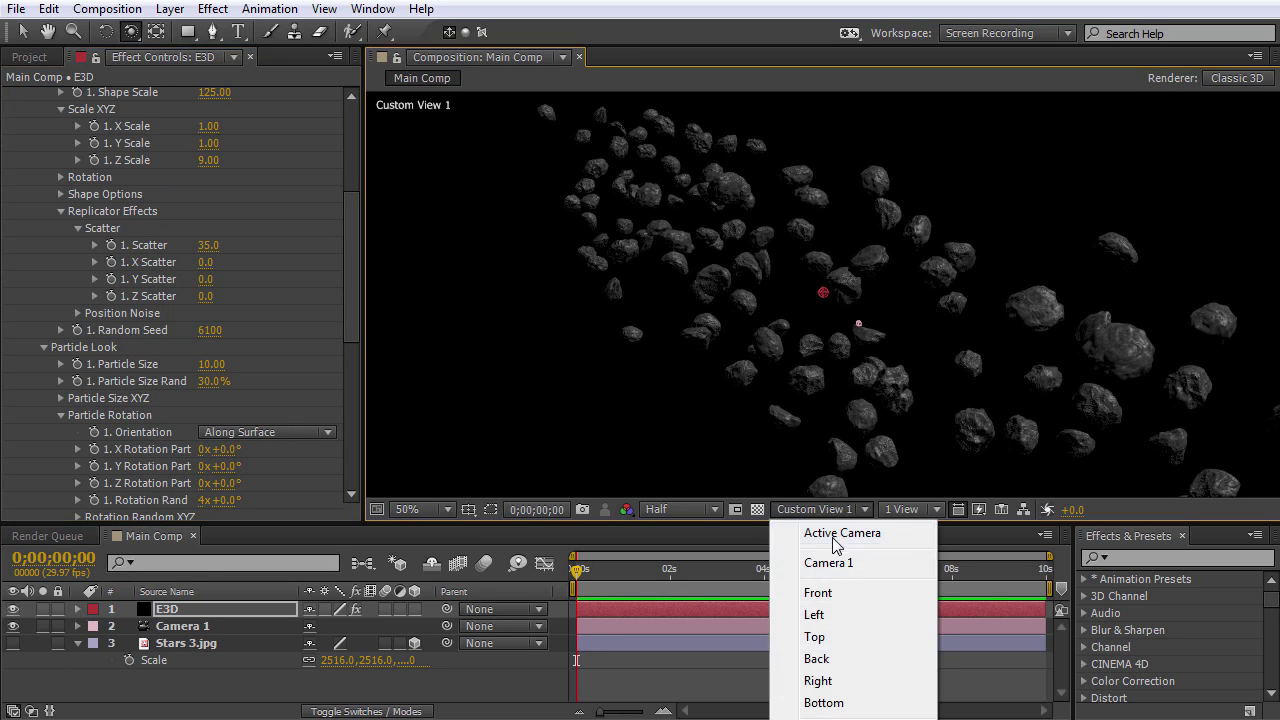
left_click(815, 533)
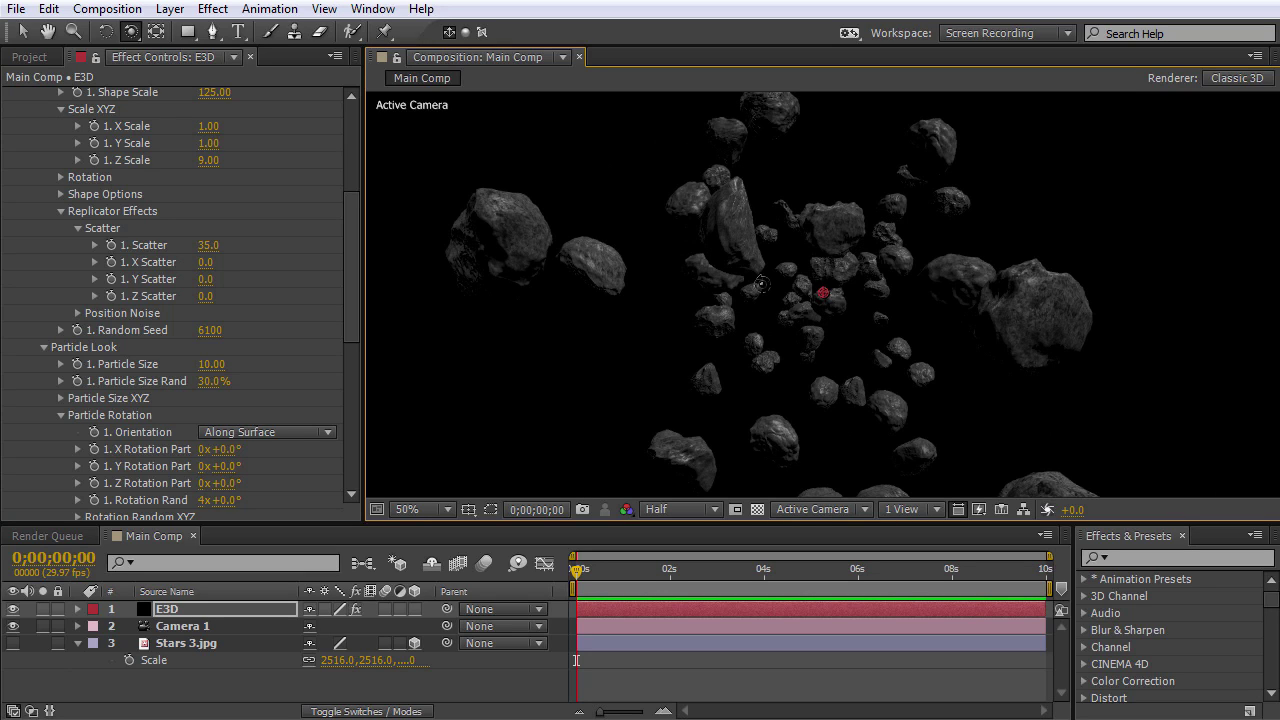
left_click_drag(351, 265, 347, 204)
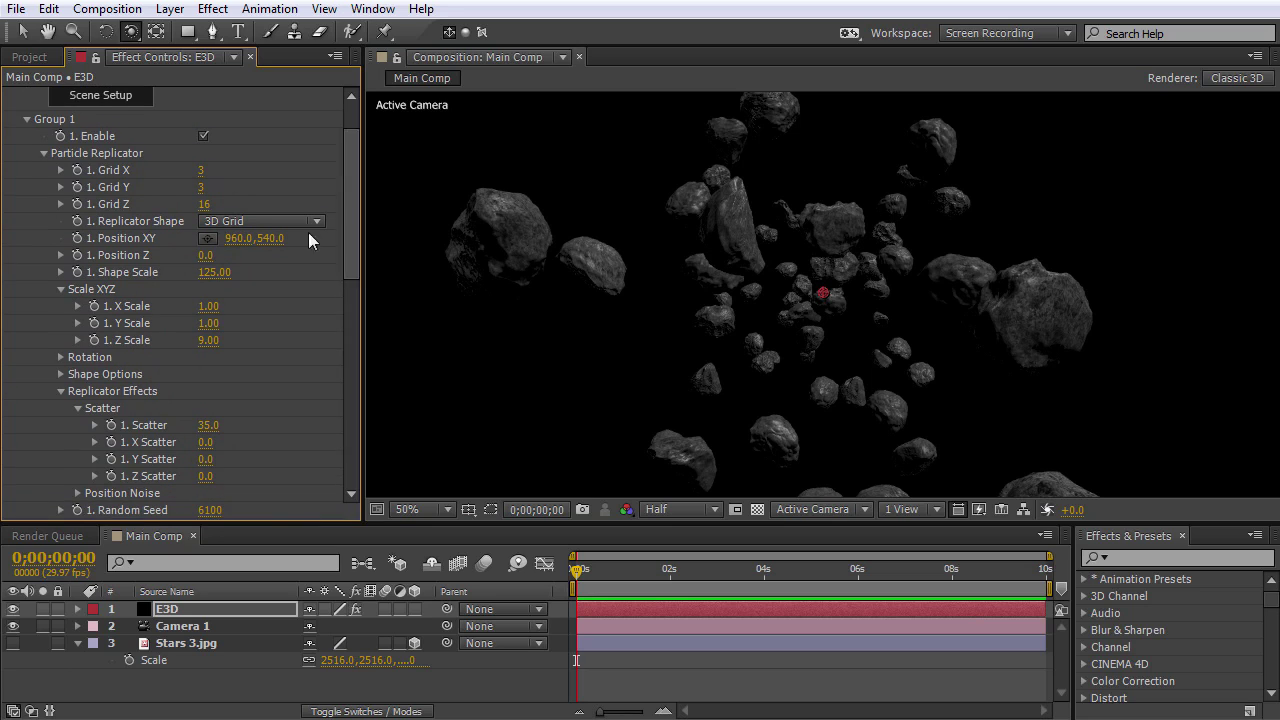
left_click(60, 358)
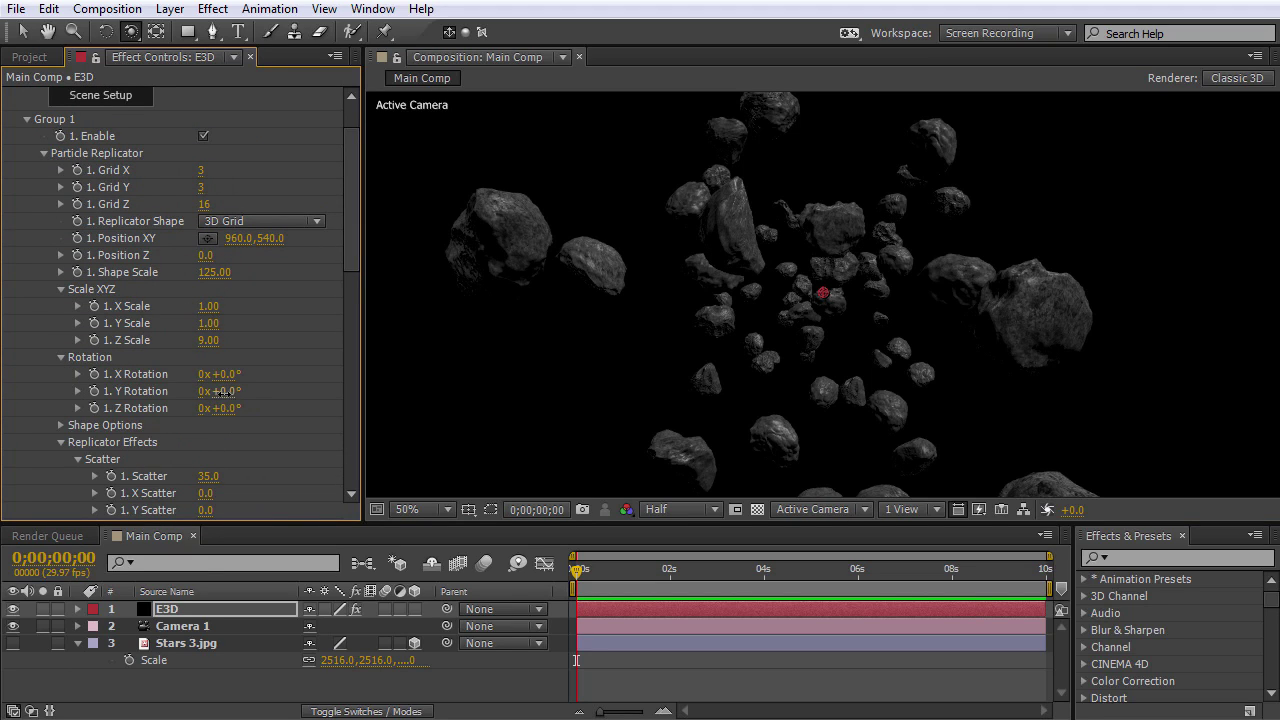
mouse_move(221, 392)
left_mouse_down()
mouse_move(200, 393)
mouse_move(222, 407)
left_mouse_up()
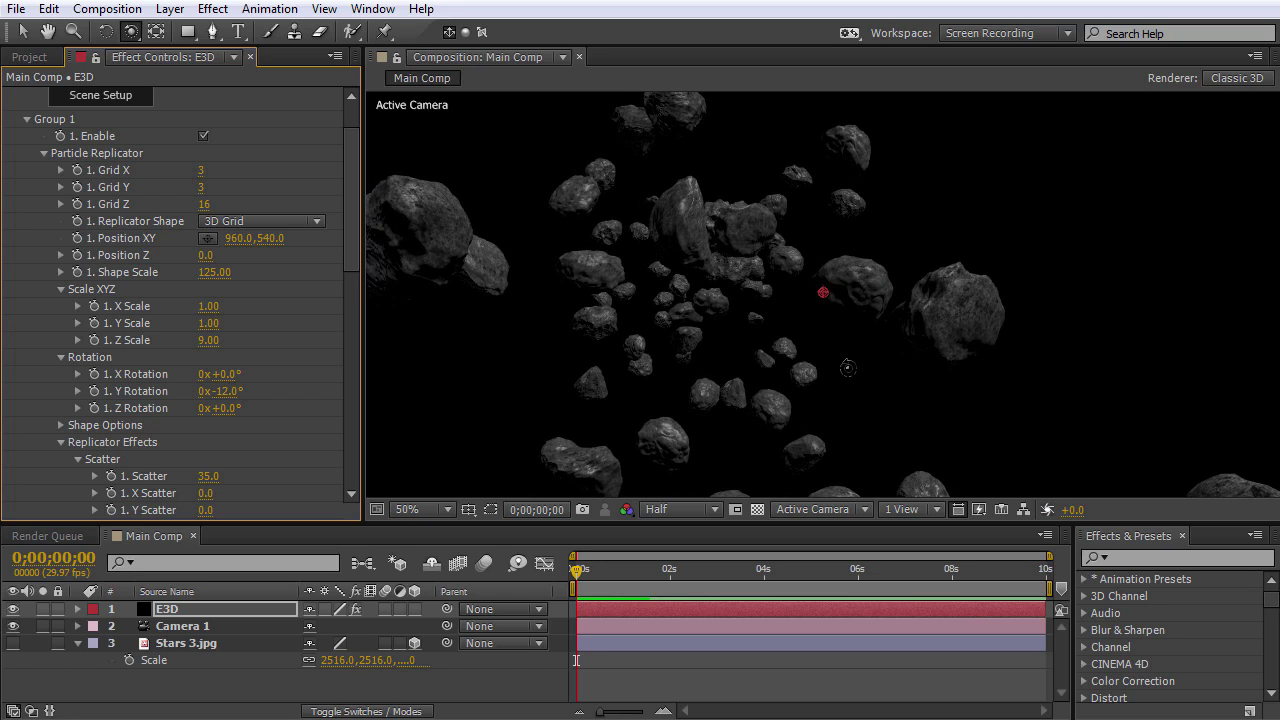
Shift the Group 1 replicator horizontally by setting its Position XY to 1683, 540.
key("comma")
key("comma")
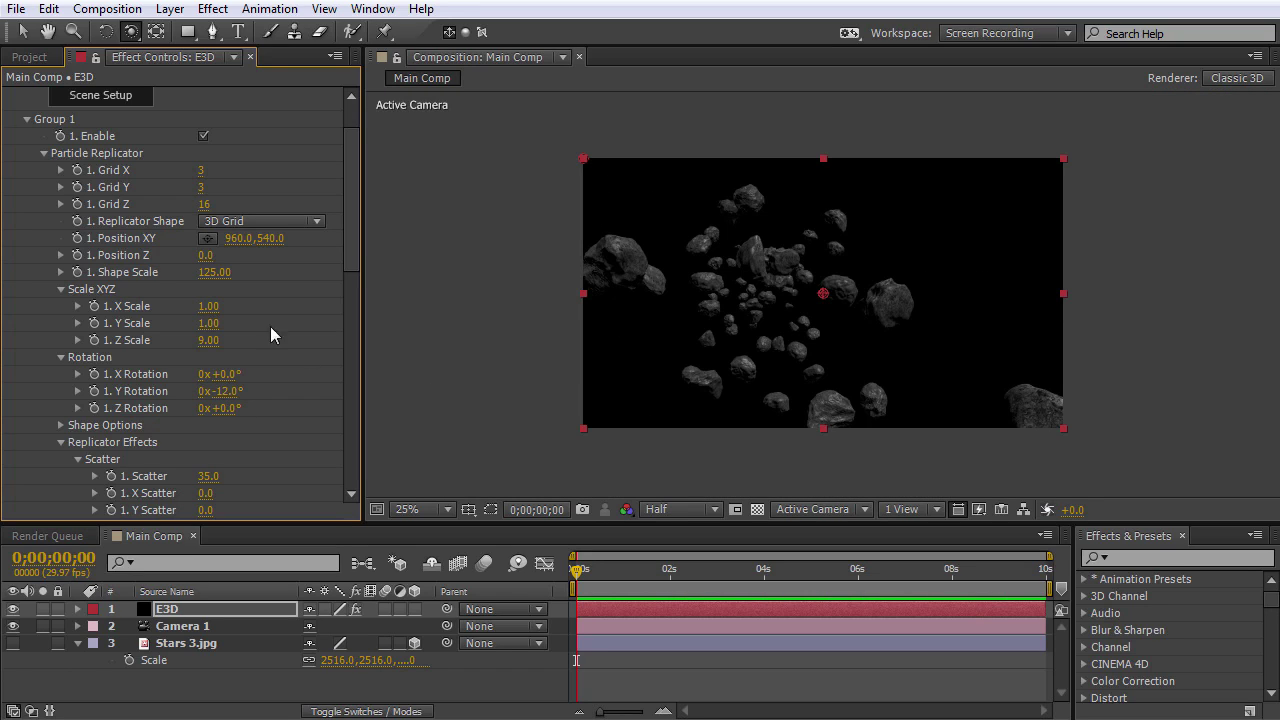
left_click_drag(232, 245, 384, 290)
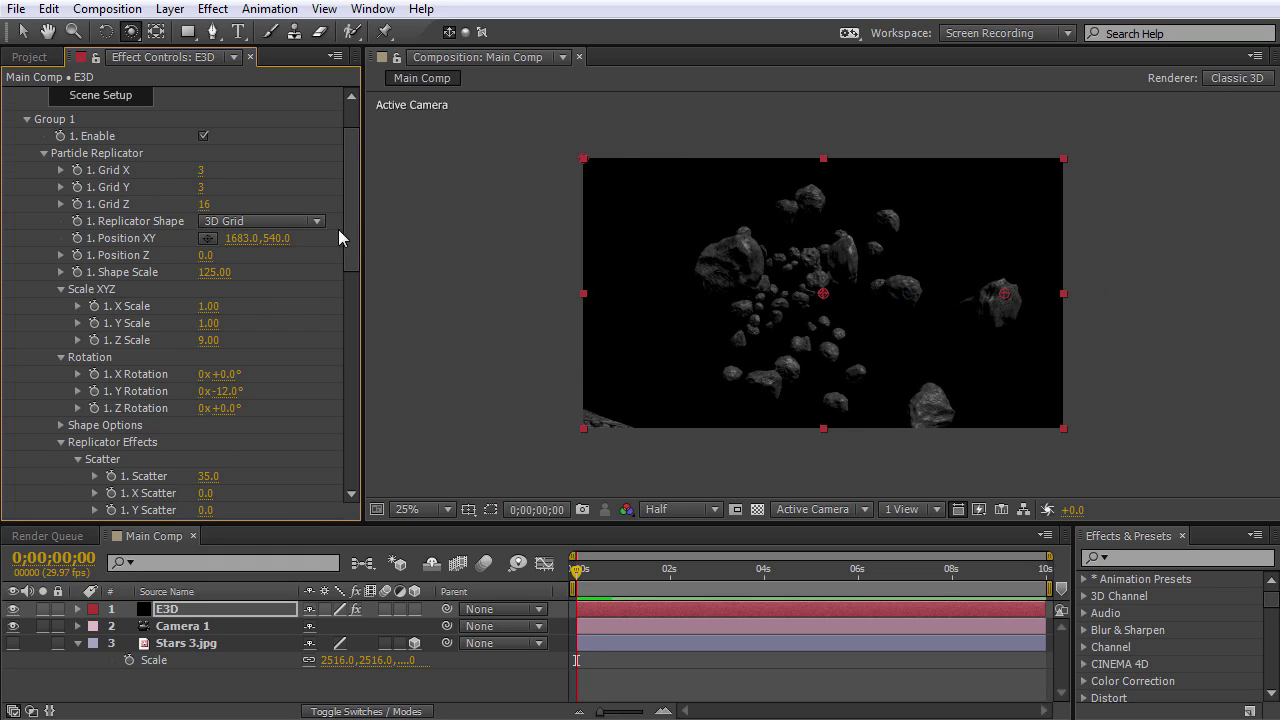
scroll(340, 232, "down", 3)
scroll(387, 304, "up", 2)
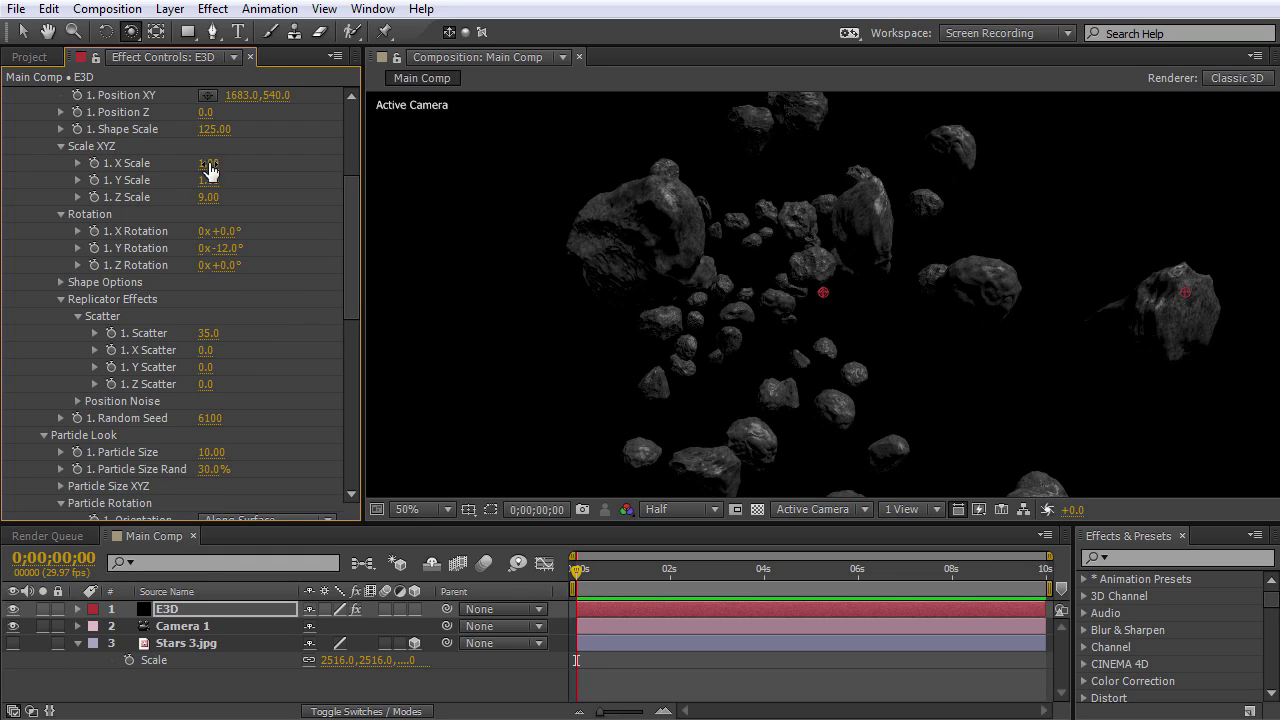
View the field from Custom View 1 and set the replicator's Position Z to 13350 to push the rocks in front of the camera.
left_click(823, 513)
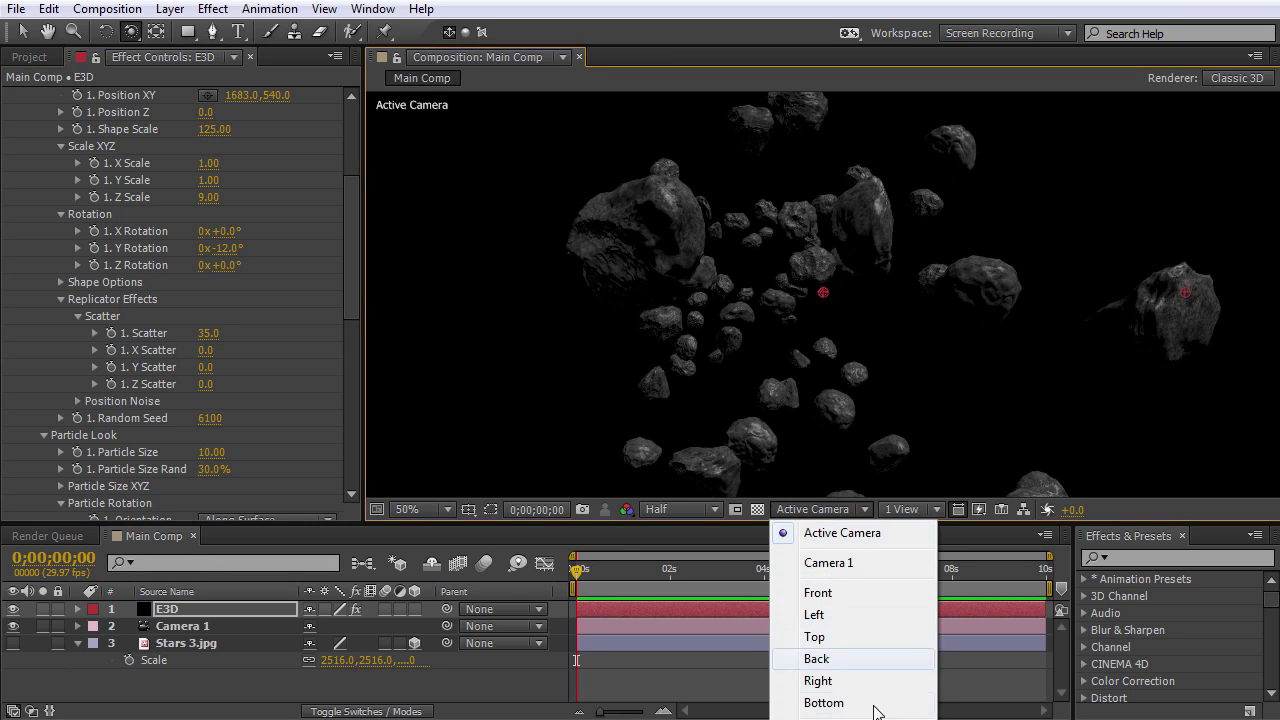
left_click(871, 714)
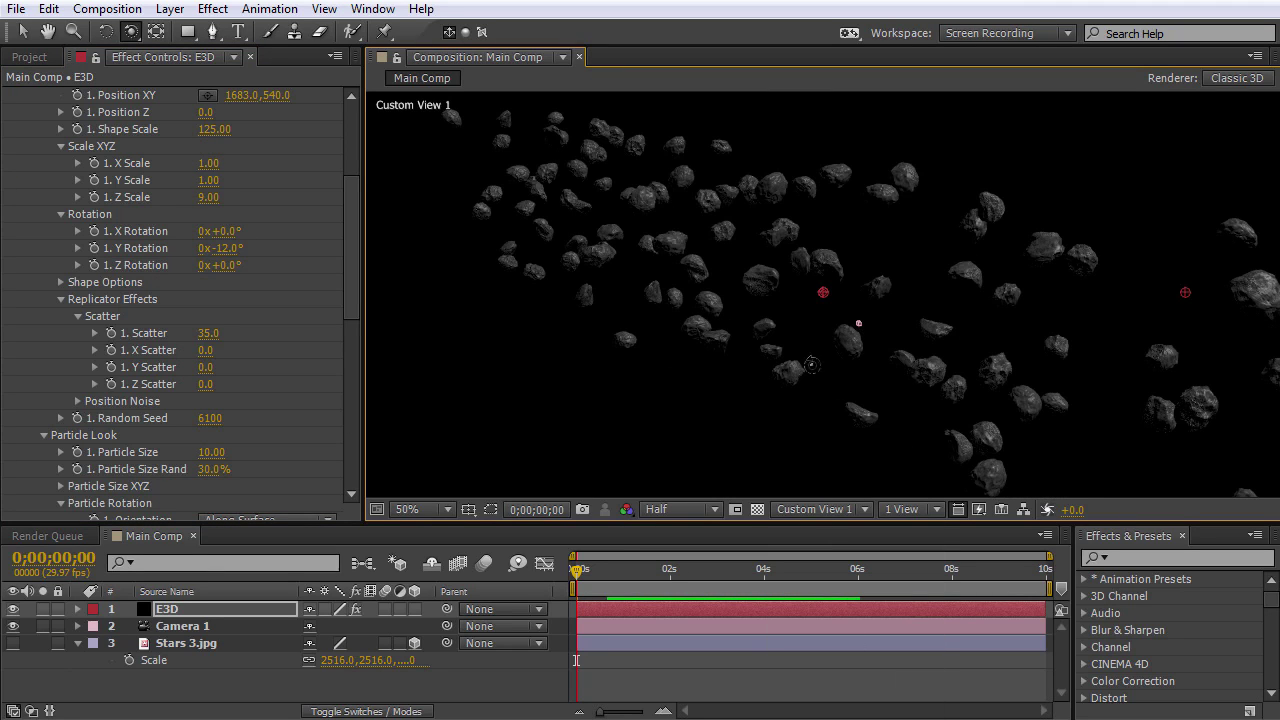
left_click_drag(731, 348, 812, 399)
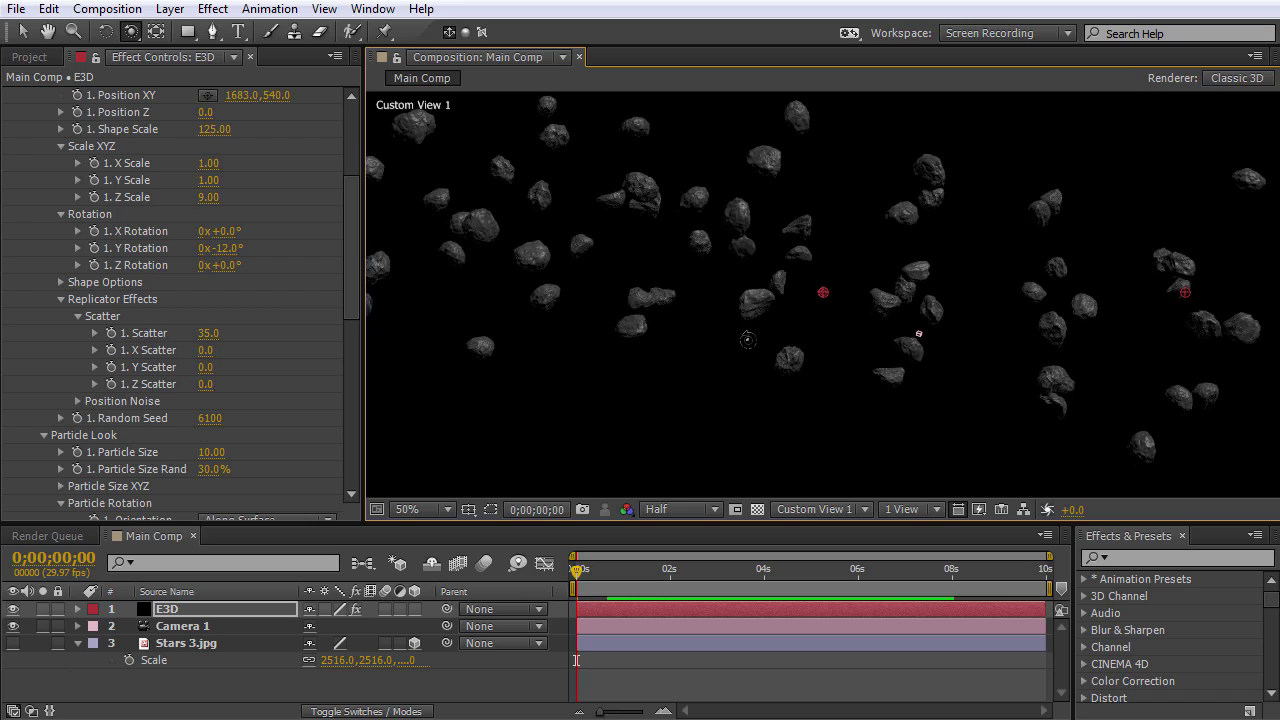
key("c")
left_click_drag(771, 292, 788, 500)
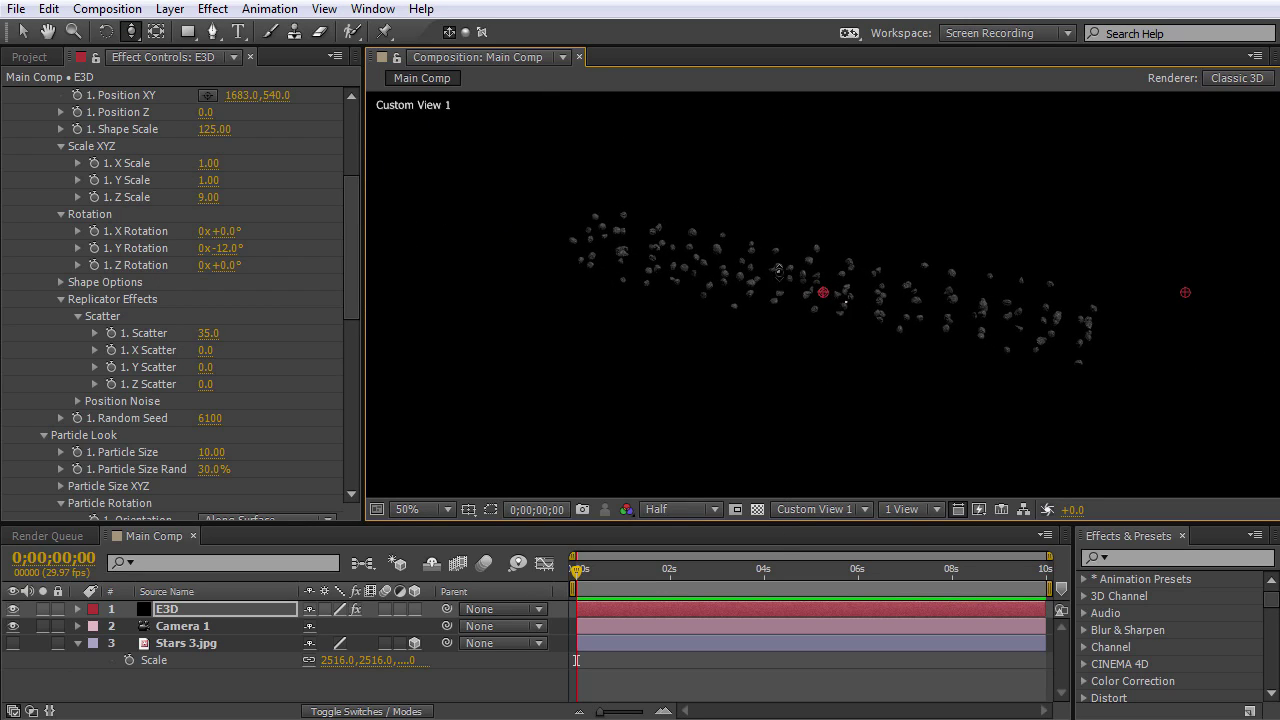
left_click_drag(346, 218, 344, 185)
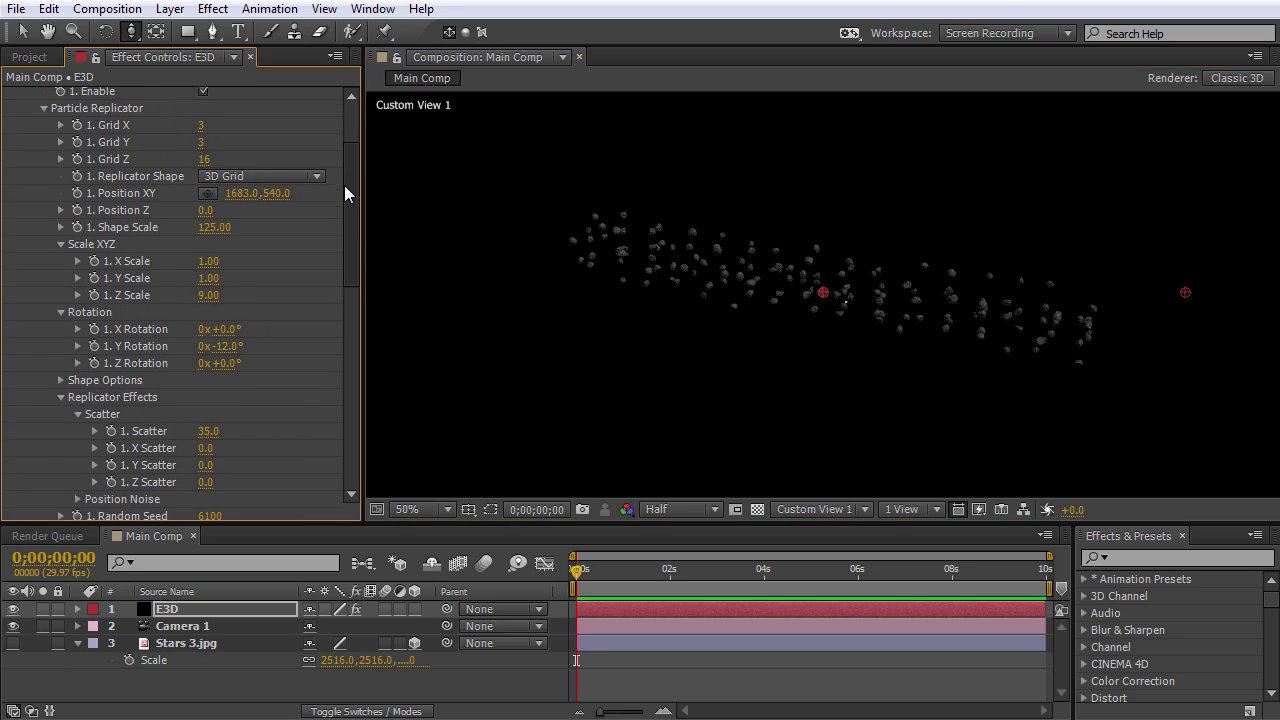
left_click_drag(201, 212, 286, 289)
left_click_drag(213, 238, 698, 320)
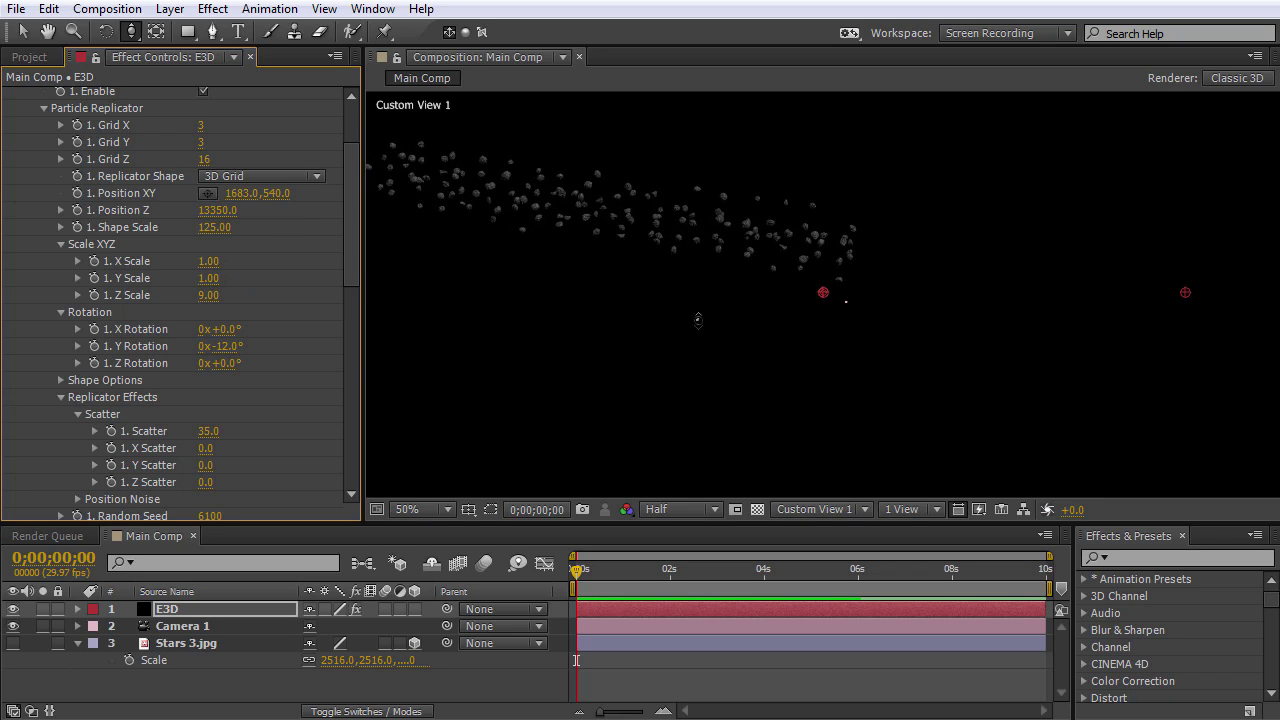
scroll(843, 314, "up", 2)
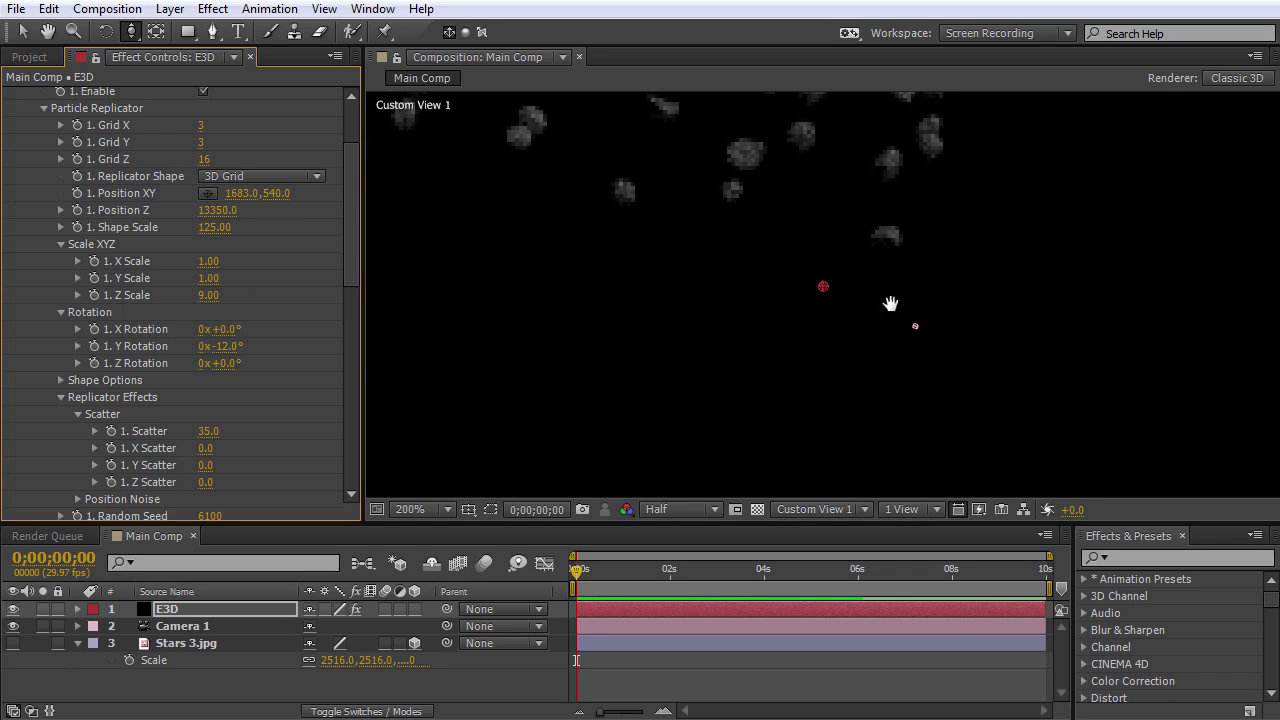
left_click_drag(890, 303, 782, 258)
scroll(880, 397, "down", 4)
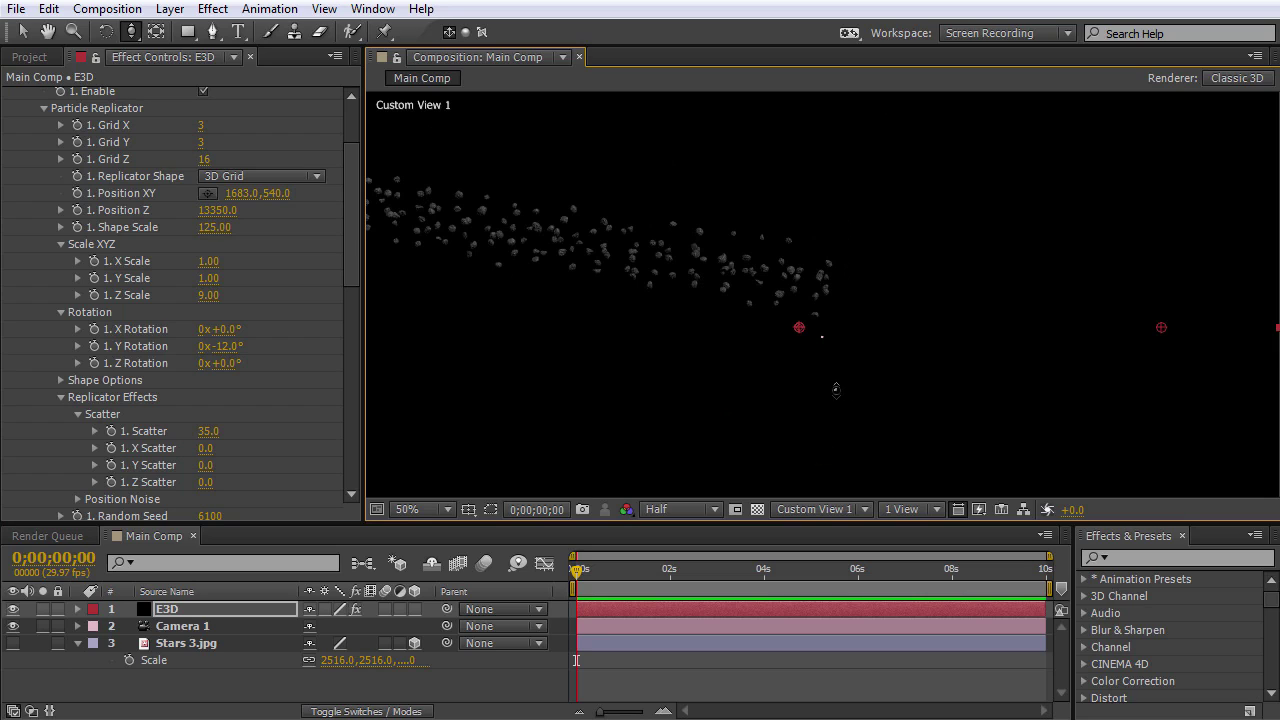
Look through the Active Camera and set the replicator's Position XY to -999, 540.
left_click(810, 509)
left_click(840, 533)
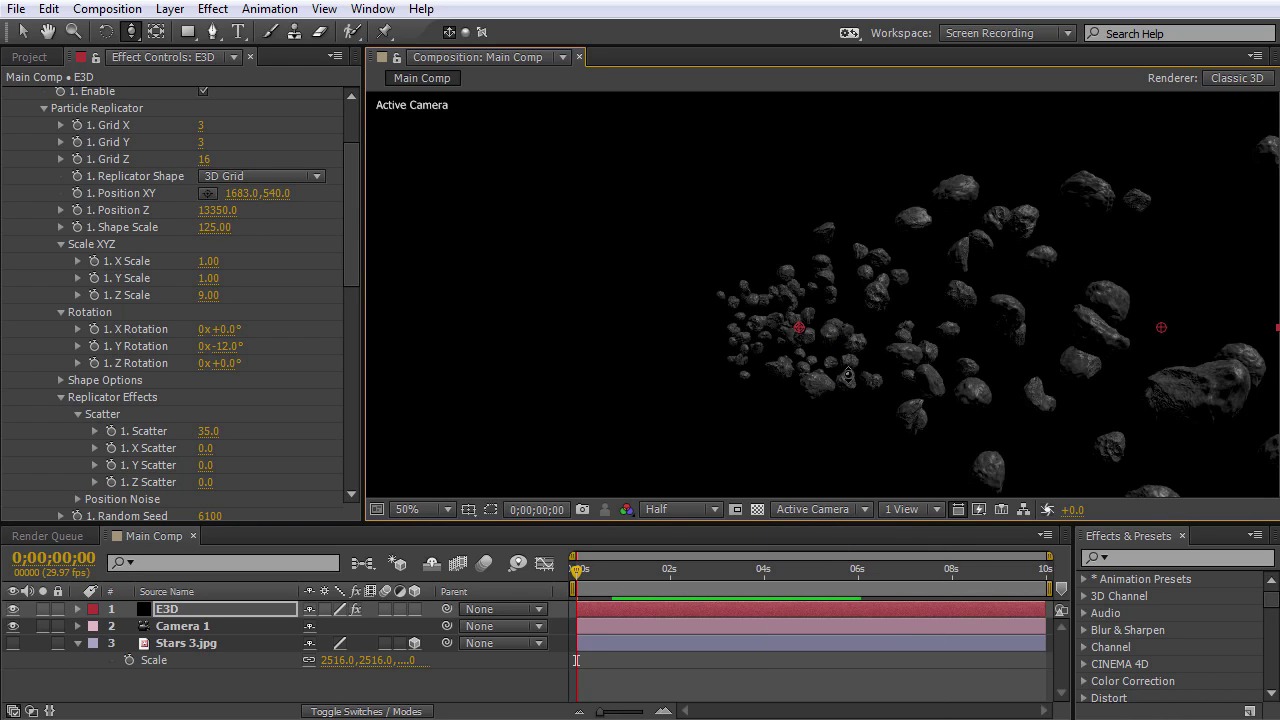
scroll(848, 376, "down", 2)
left_click_drag(232, 193, 22, 205)
left_click_drag(236, 196, 140, 195)
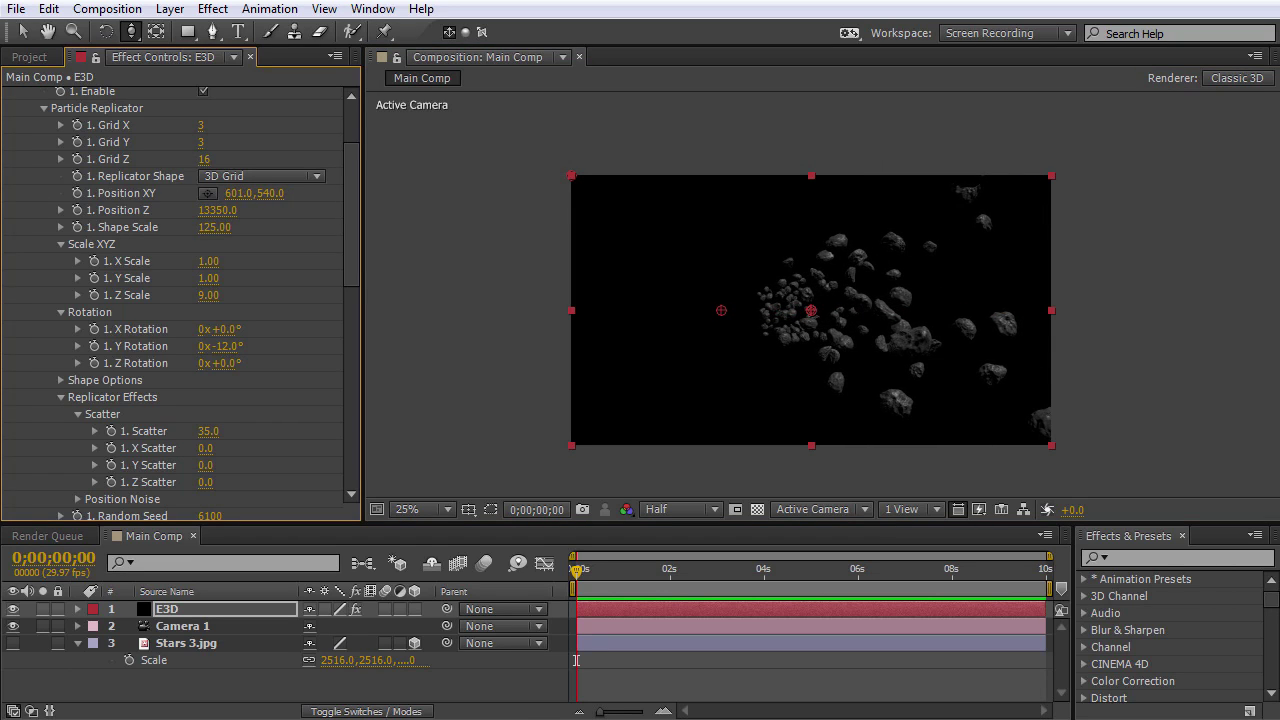
left_click_drag(234, 196, 80, 195)
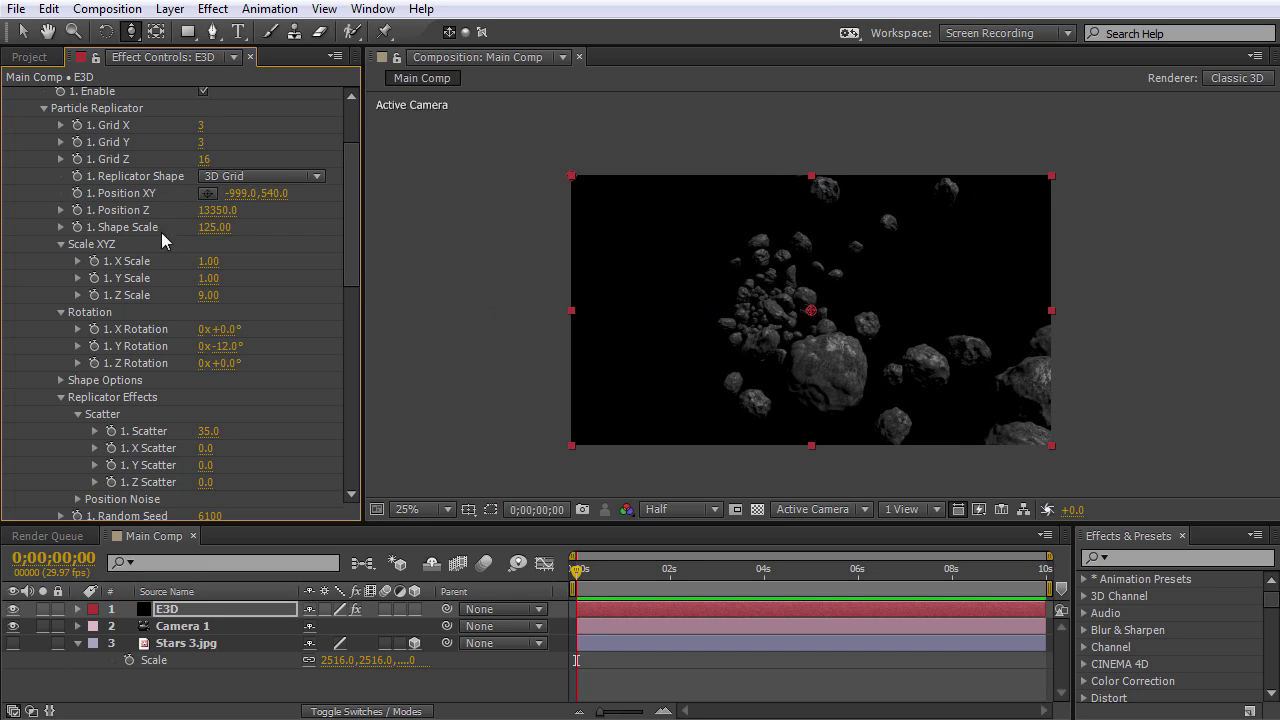
scroll(849, 310, "up", 2)
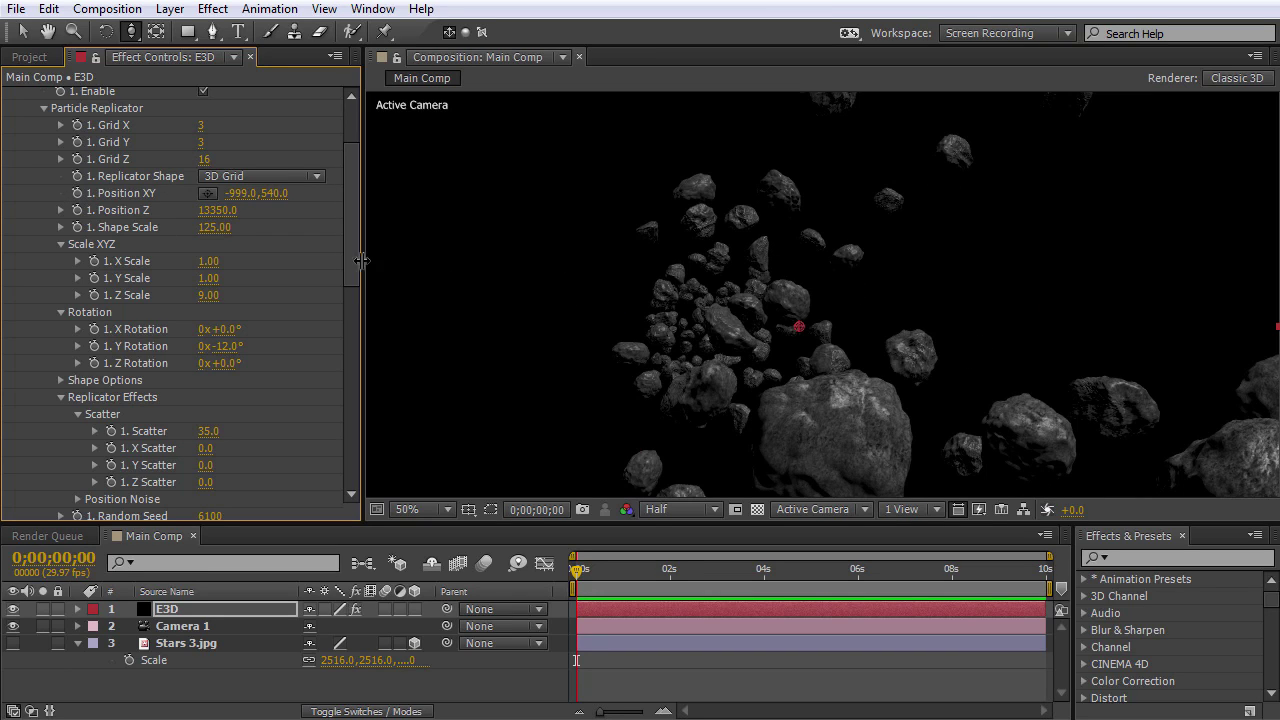
Set the Random Seed of Group 1's particle replicator to 8000.
scroll(356, 312, "down", 2)
scroll(357, 306, "down", 4)
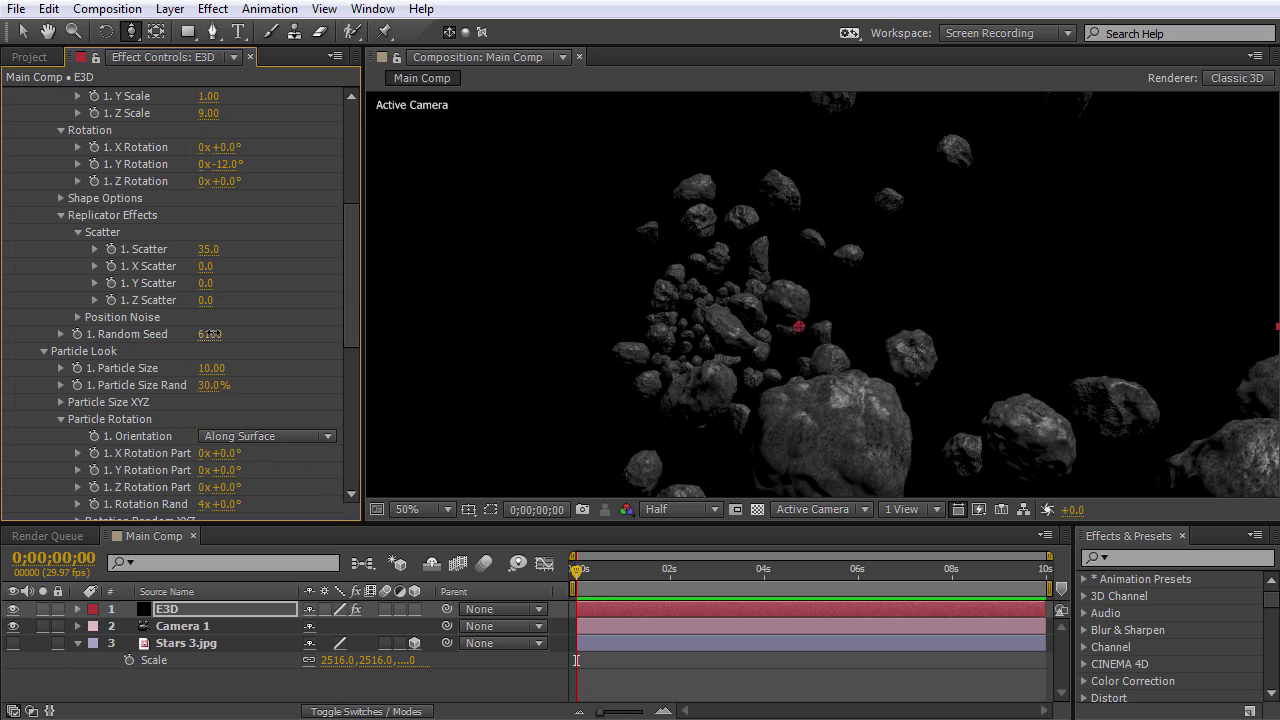
left_click_drag(210, 334, 220, 333)
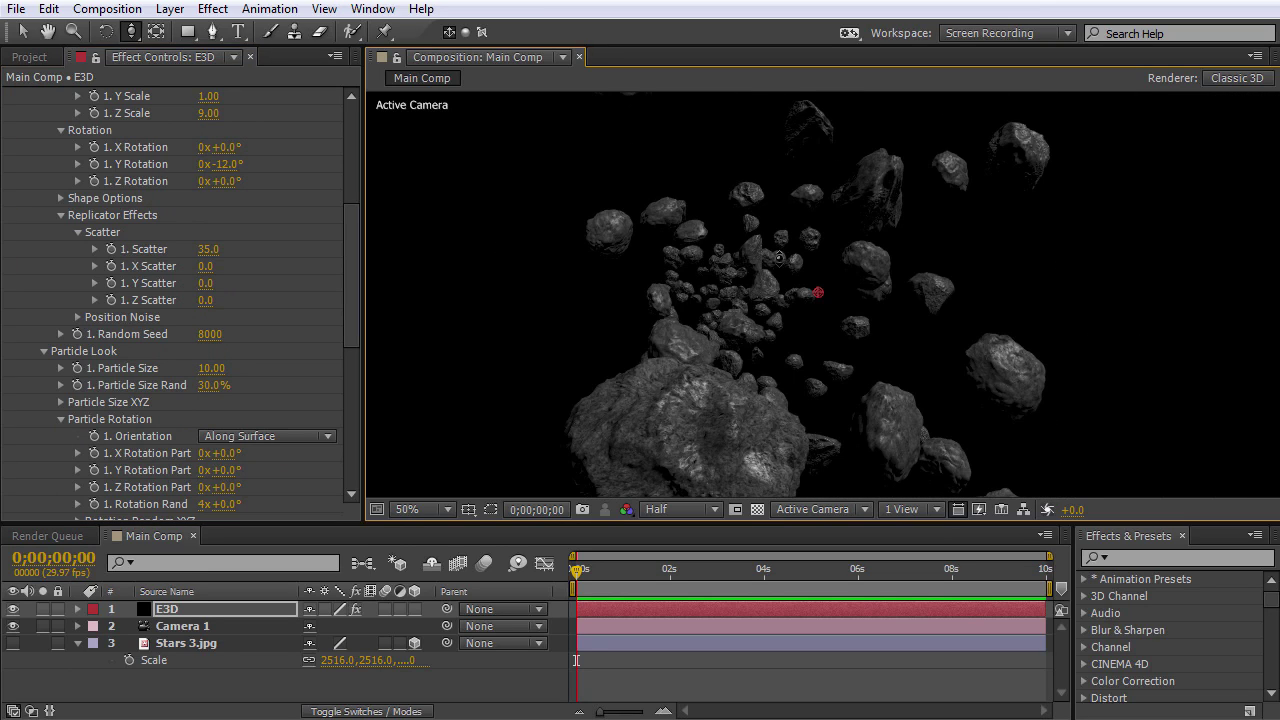
Show the Stars 3.jpg layer again and view the scene from Custom View 1 over the transparency grid.
left_click(13, 643)
left_click(815, 510)
left_click(838, 719)
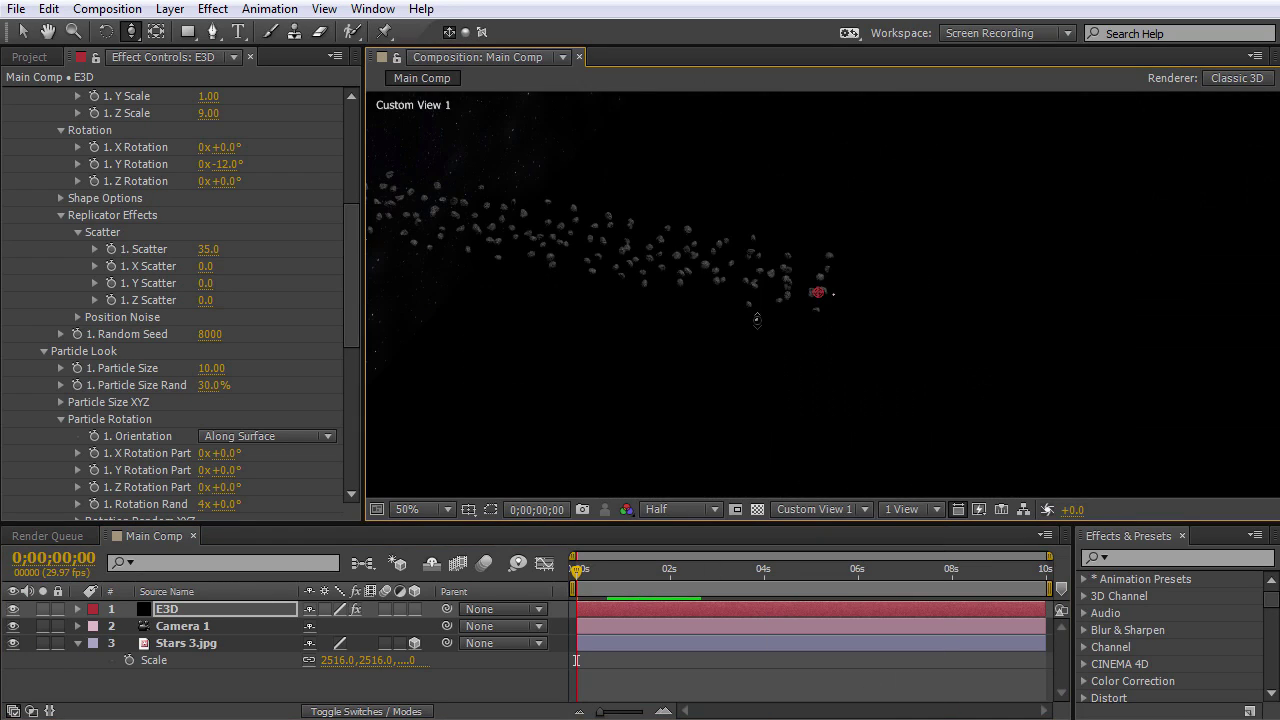
key("comma")
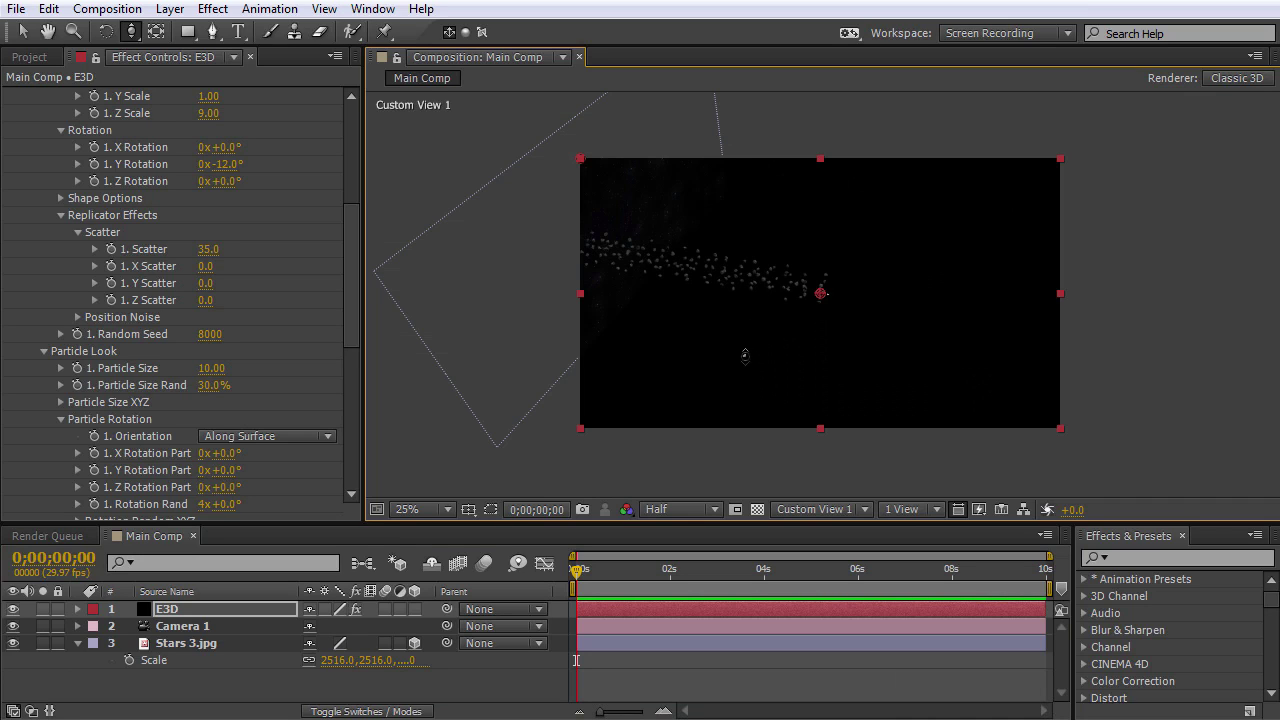
left_click(757, 509)
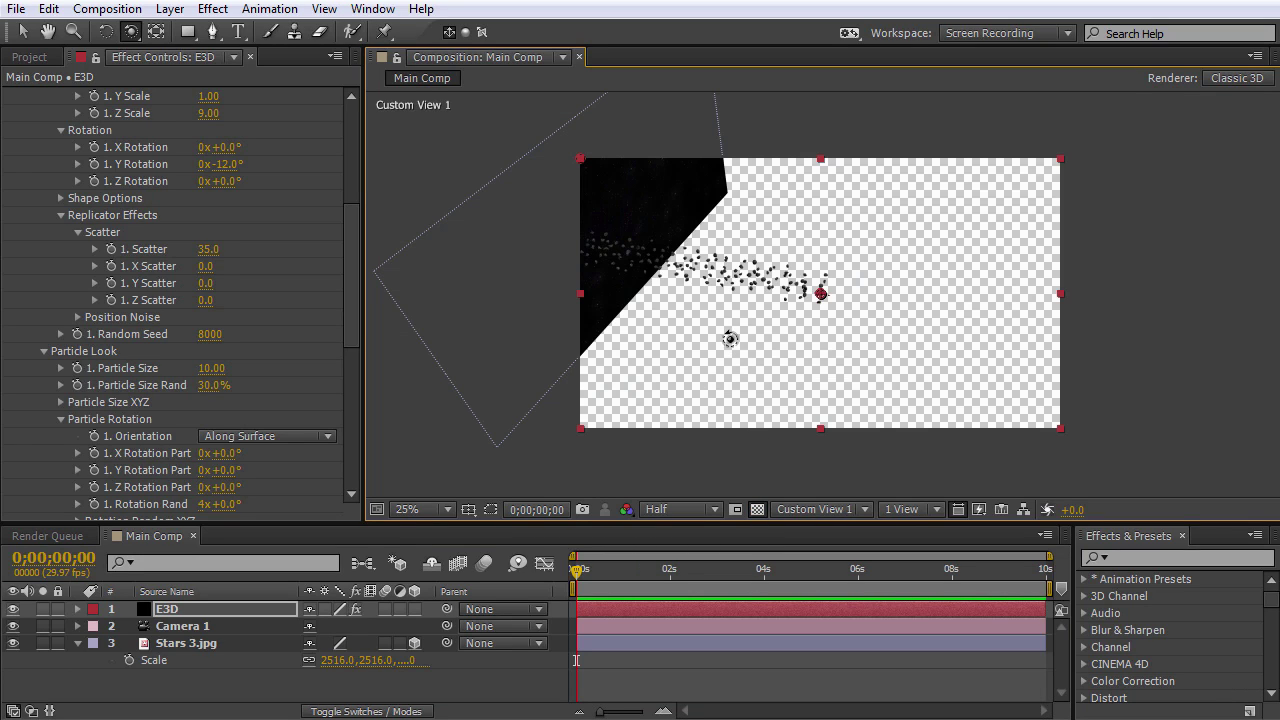
left_click_drag(736, 344, 1017, 418)
Move the Stars 3.jpg layer far back along its Z axis, well behind the asteroid field.
left_click(190, 643)
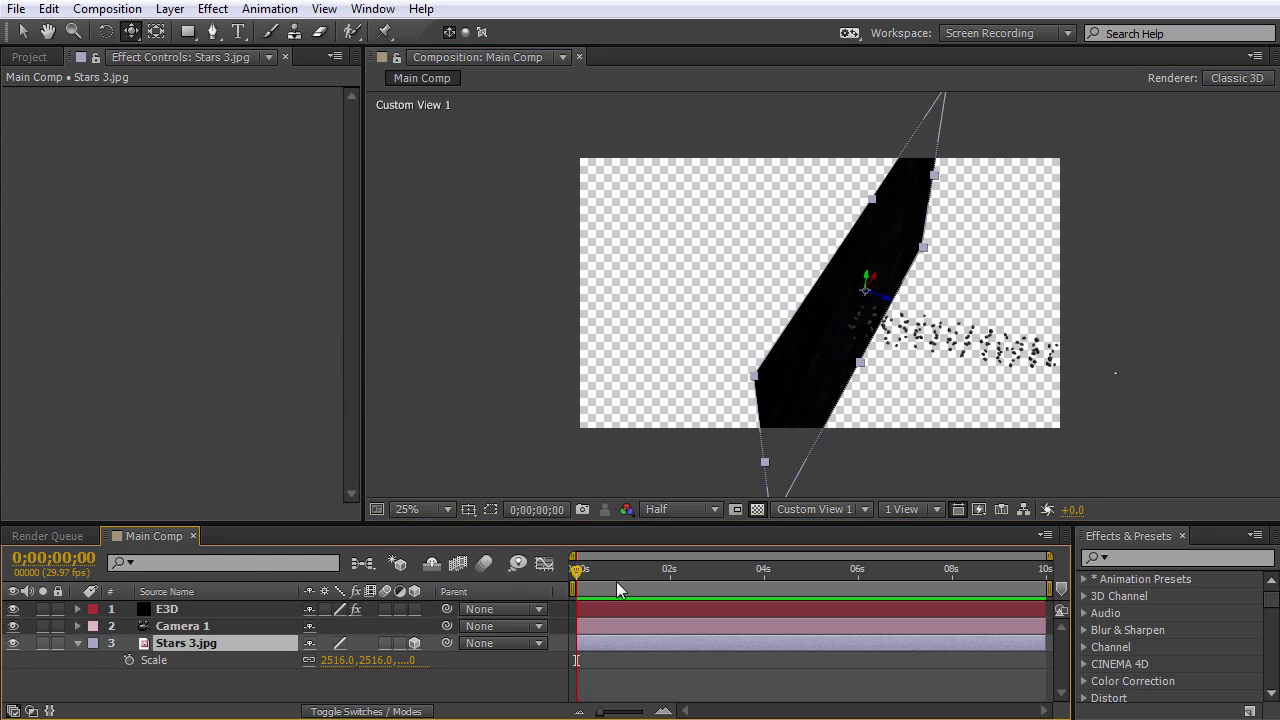
key("v")
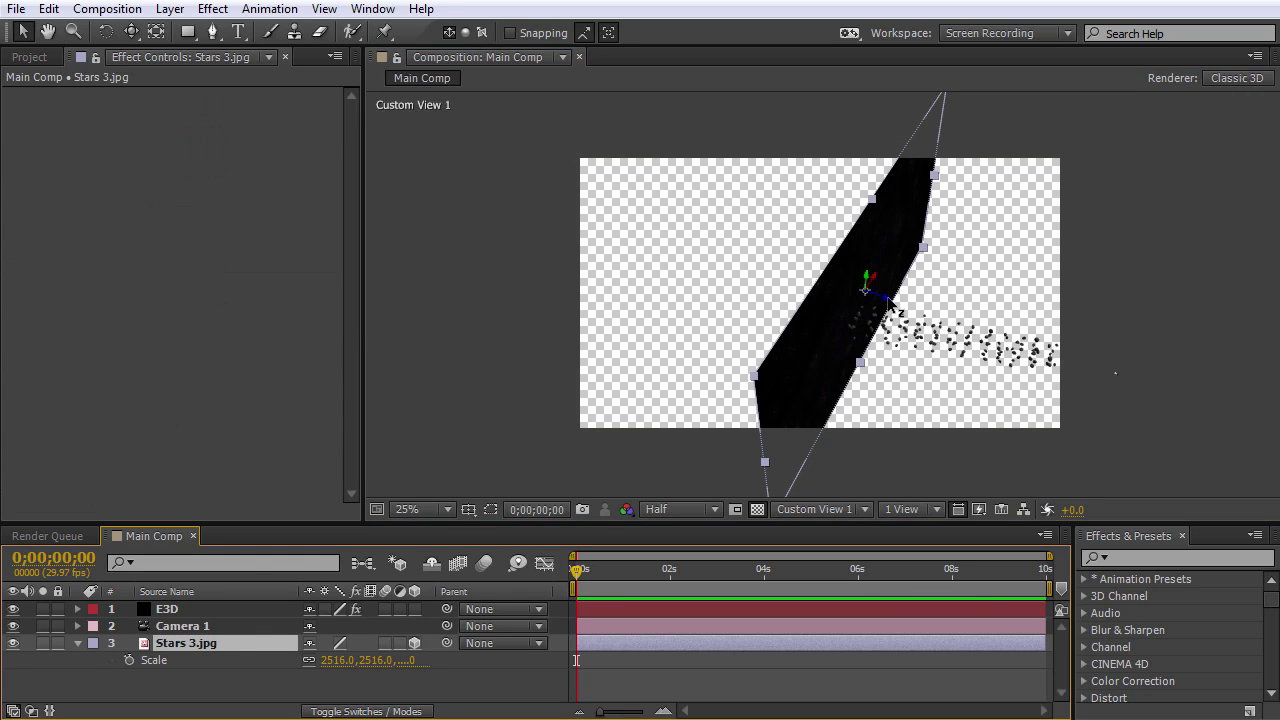
left_click_drag(888, 298, 292, 246)
key("c")
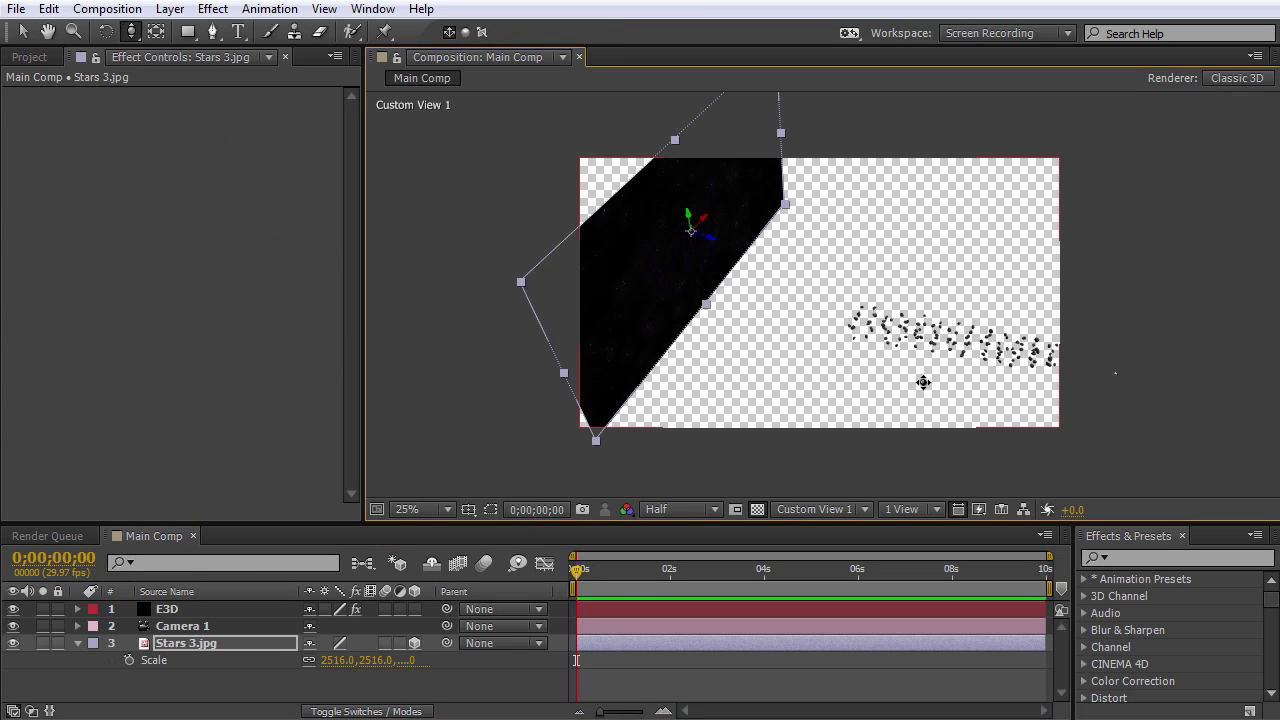
left_click_drag(923, 382, 847, 332)
scroll(860, 345, "up", 2)
left_click_drag(1026, 410, 838, 432)
Look through the Active Camera with the transparency grid off and set the Stars 3.jpg layer's scale to 4434%.
left_click(793, 508)
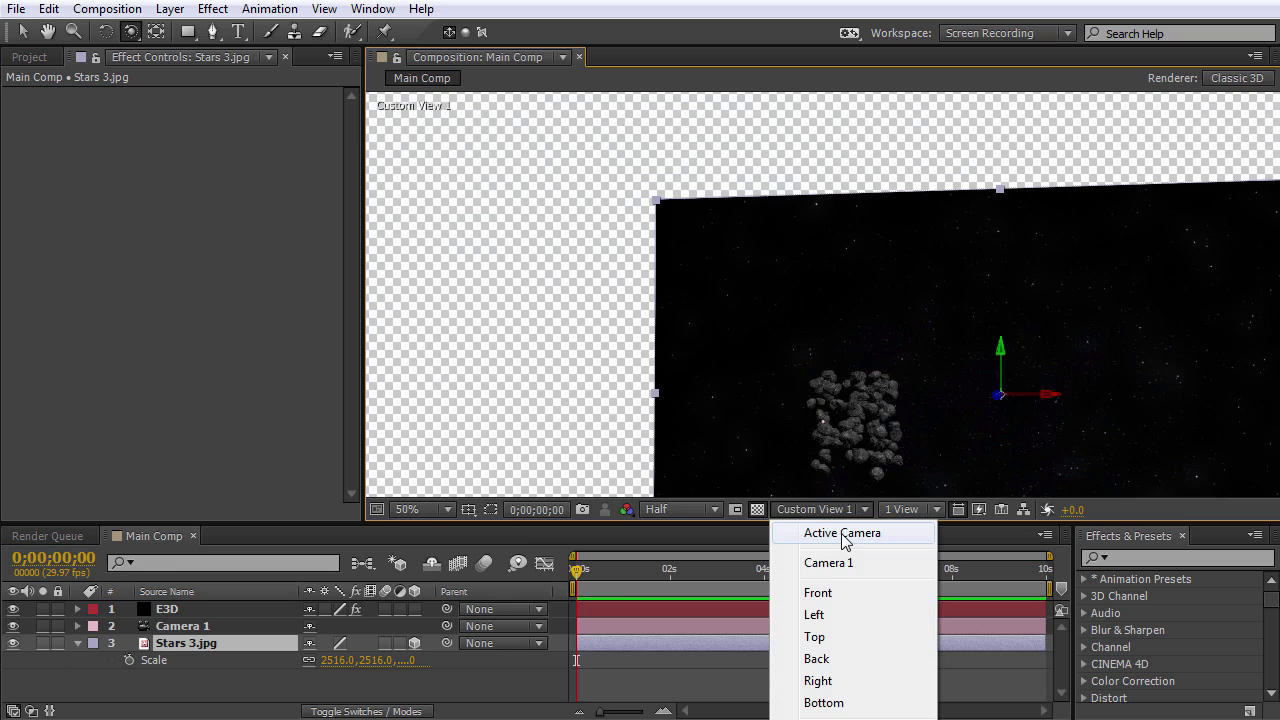
left_click(845, 532)
left_click(757, 509)
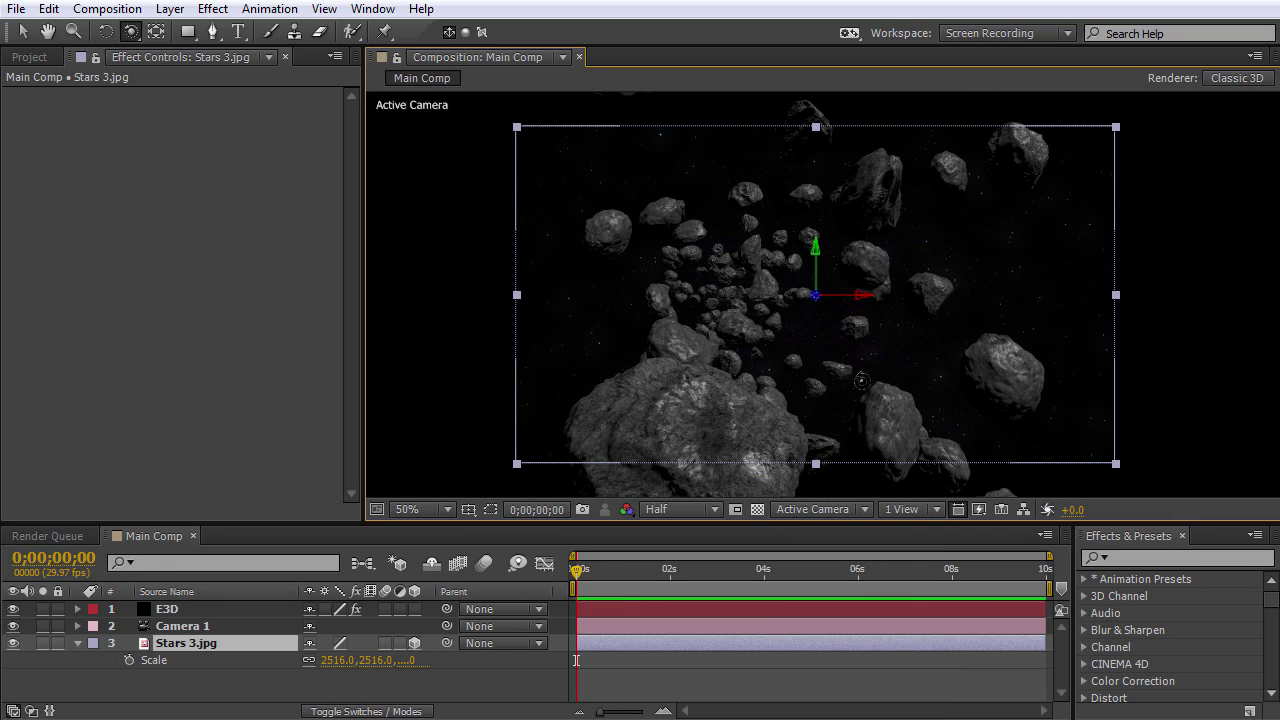
scroll(1058, 396, "down", 2)
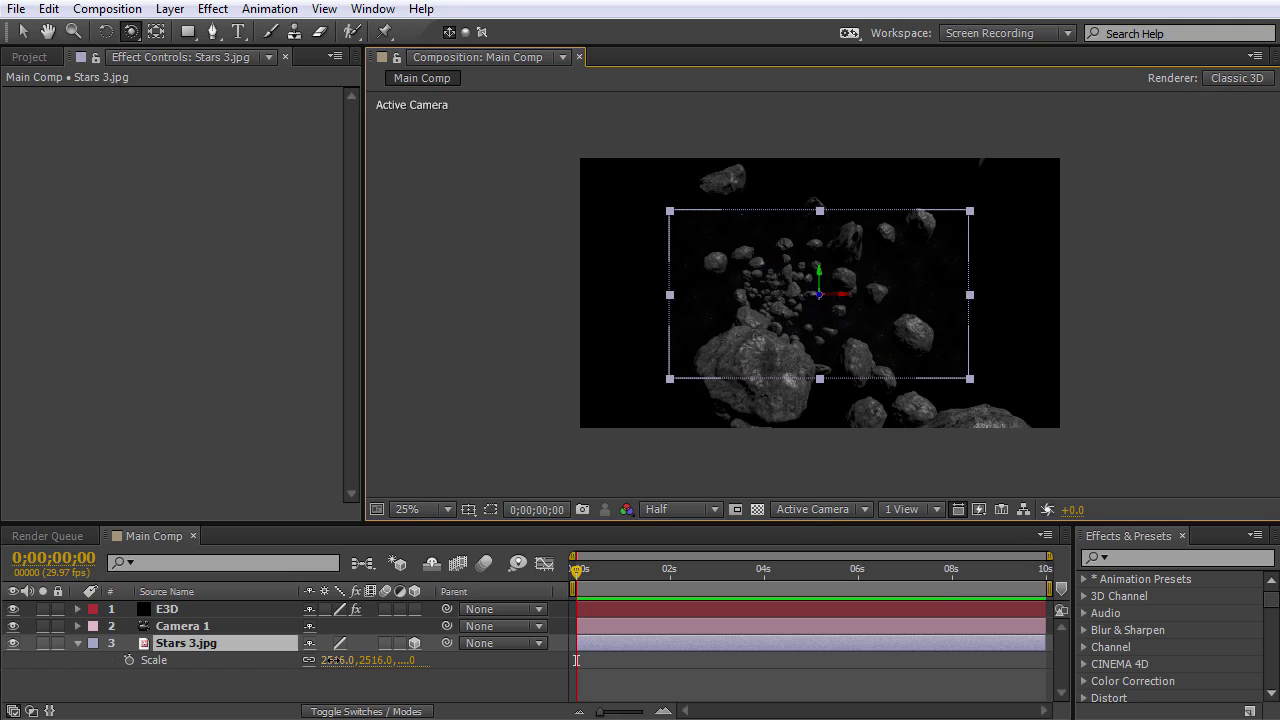
left_click_drag(338, 660, 410, 660)
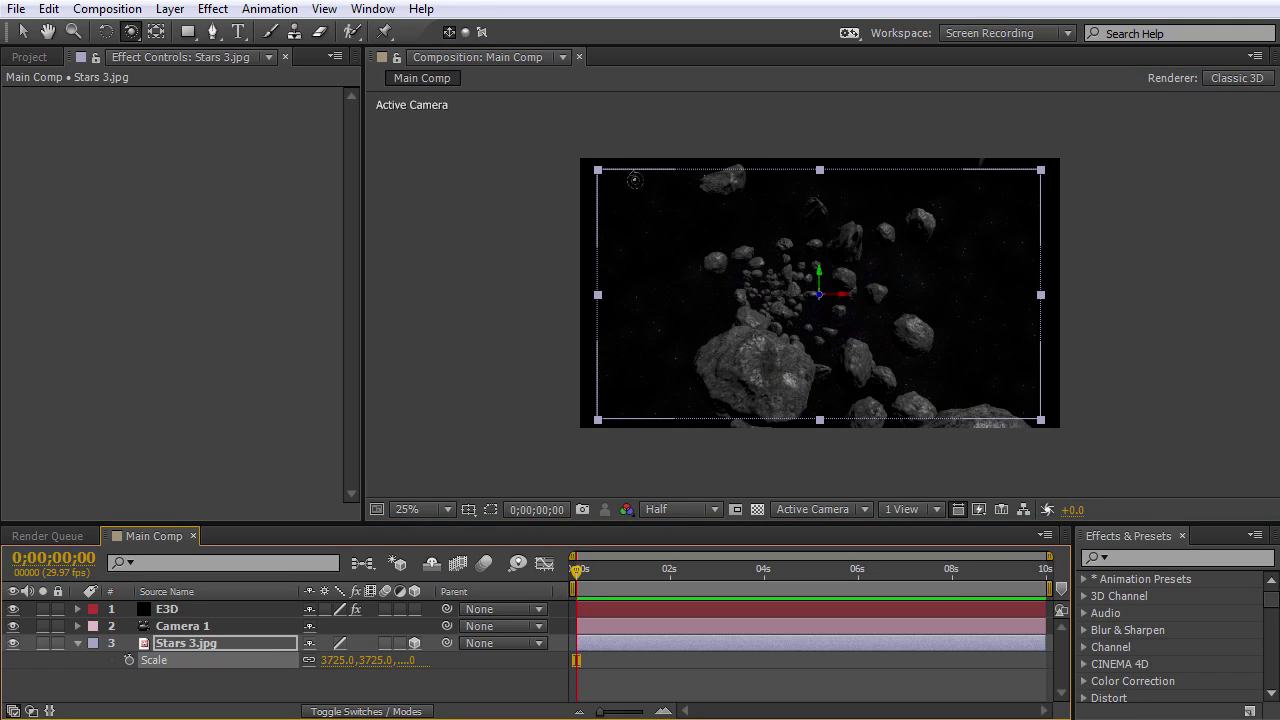
left_click_drag(329, 660, 364, 660)
Open the pink nebula photo from the online space image gallery and enlarge it to full size.
left_click_drag(890, 700, 1094, 713)
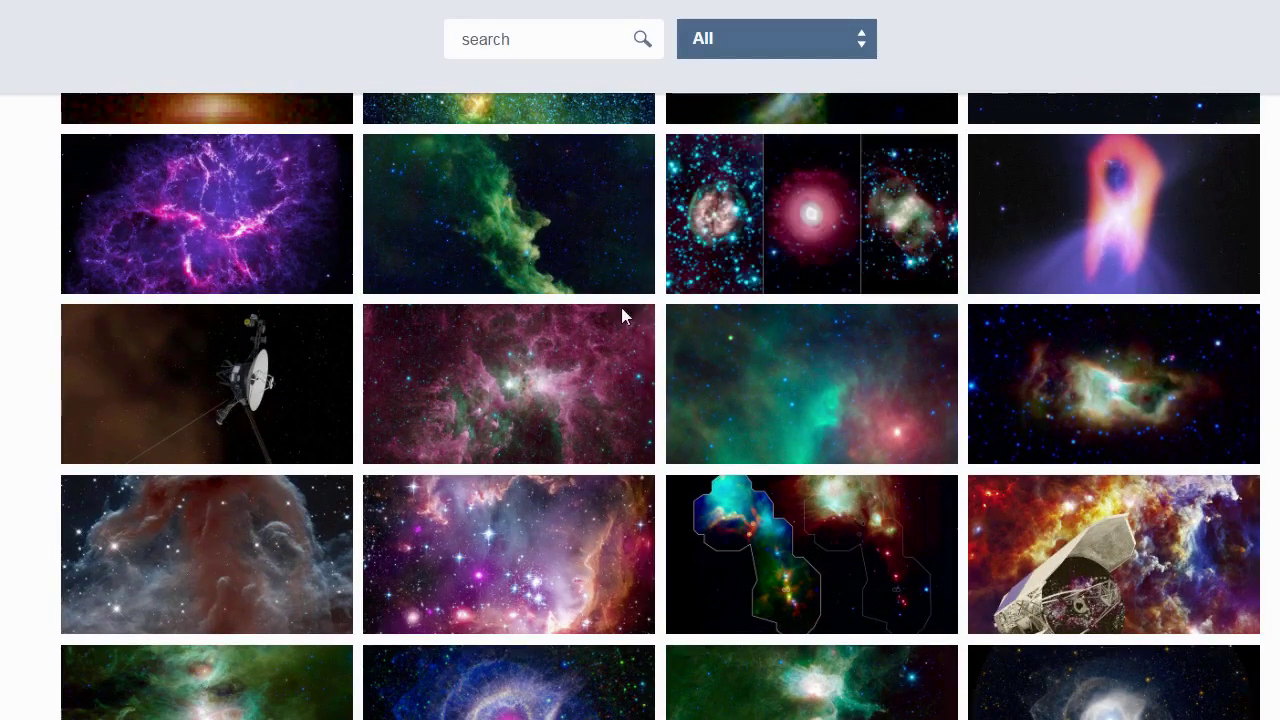
left_click(570, 362)
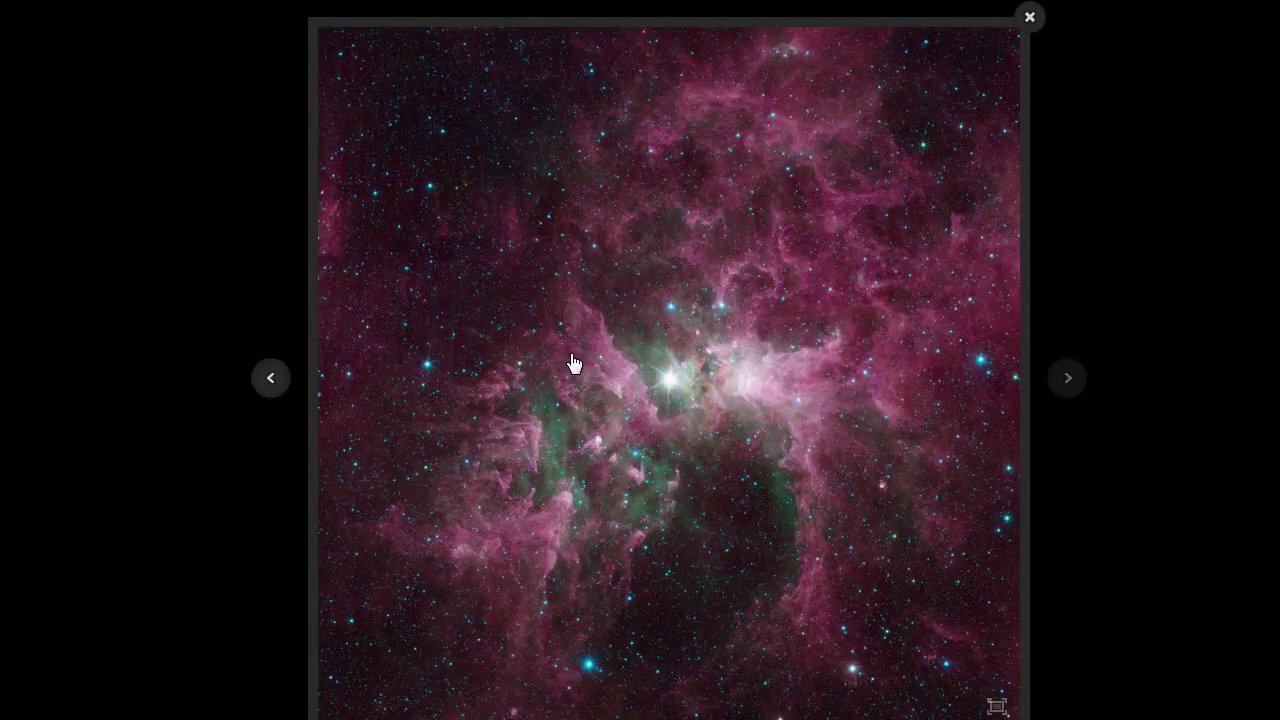
left_click(996, 707)
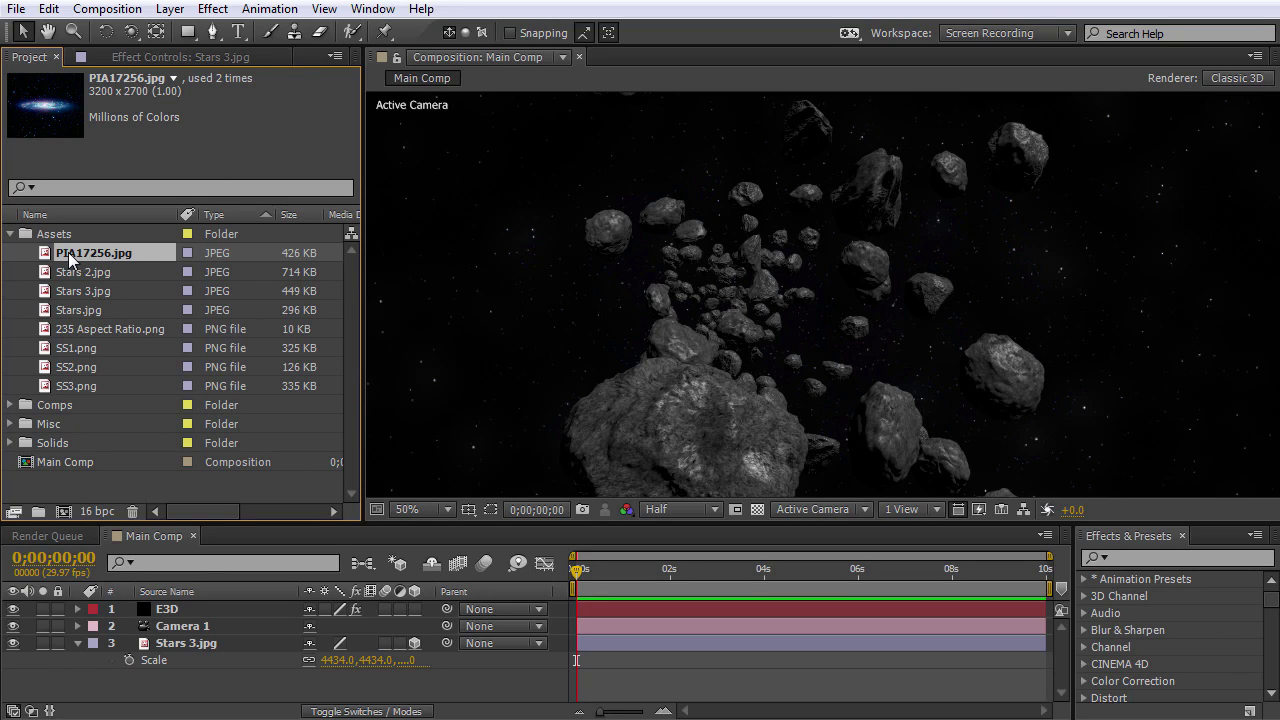
Add PIA17256.jpg as the uppermost layer of Main Comp and set its scale to 65%.
left_click_drag(68, 252, 172, 612)
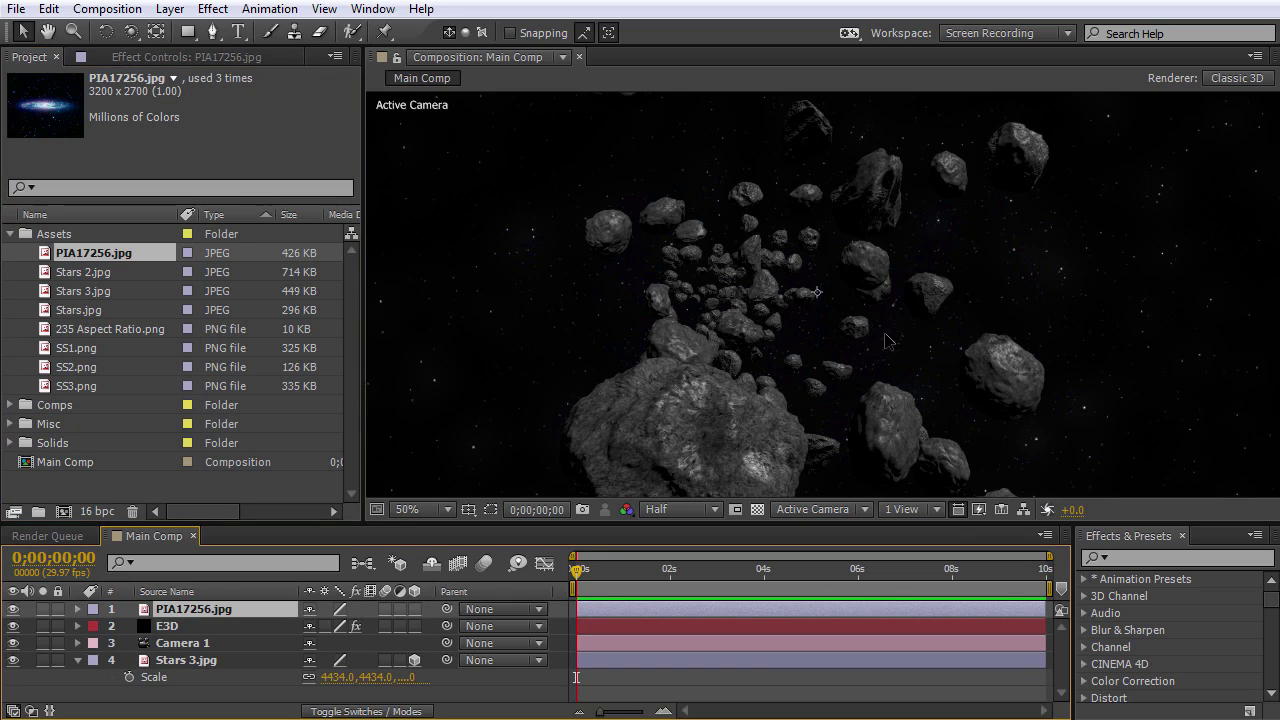
scroll(845, 313, "down", 1)
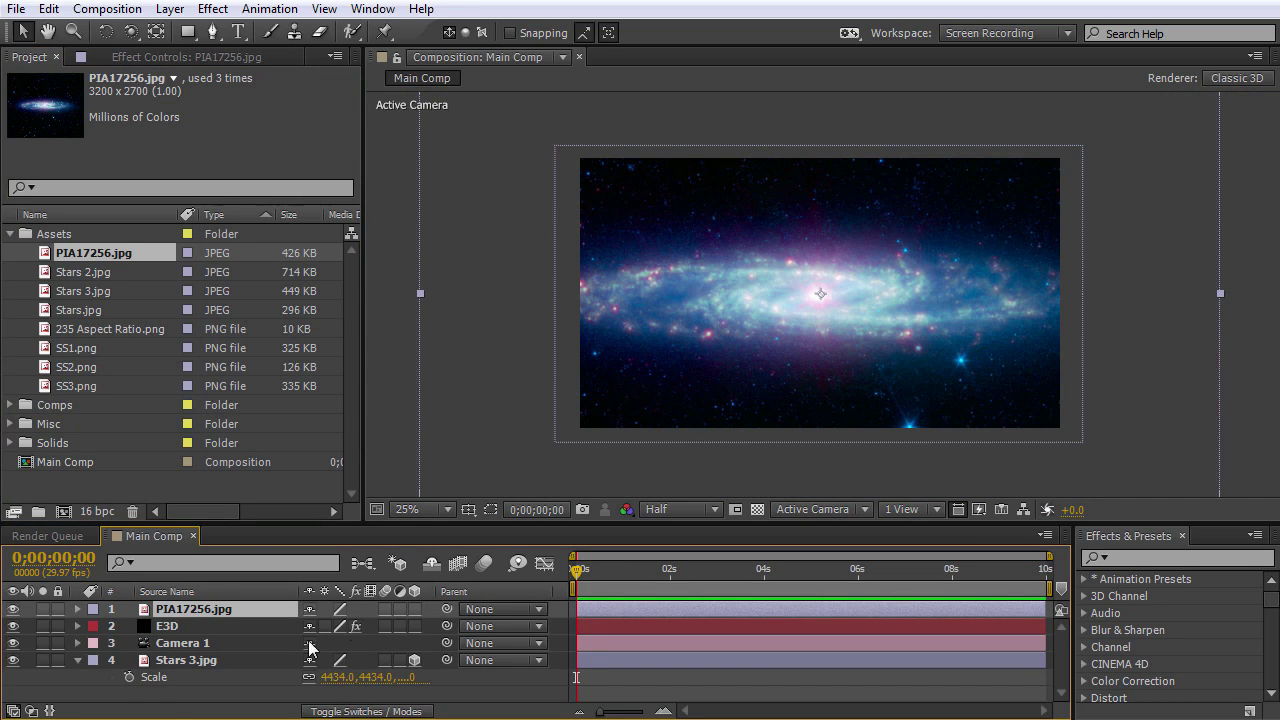
key("s")
left_click_drag(352, 626, 322, 626)
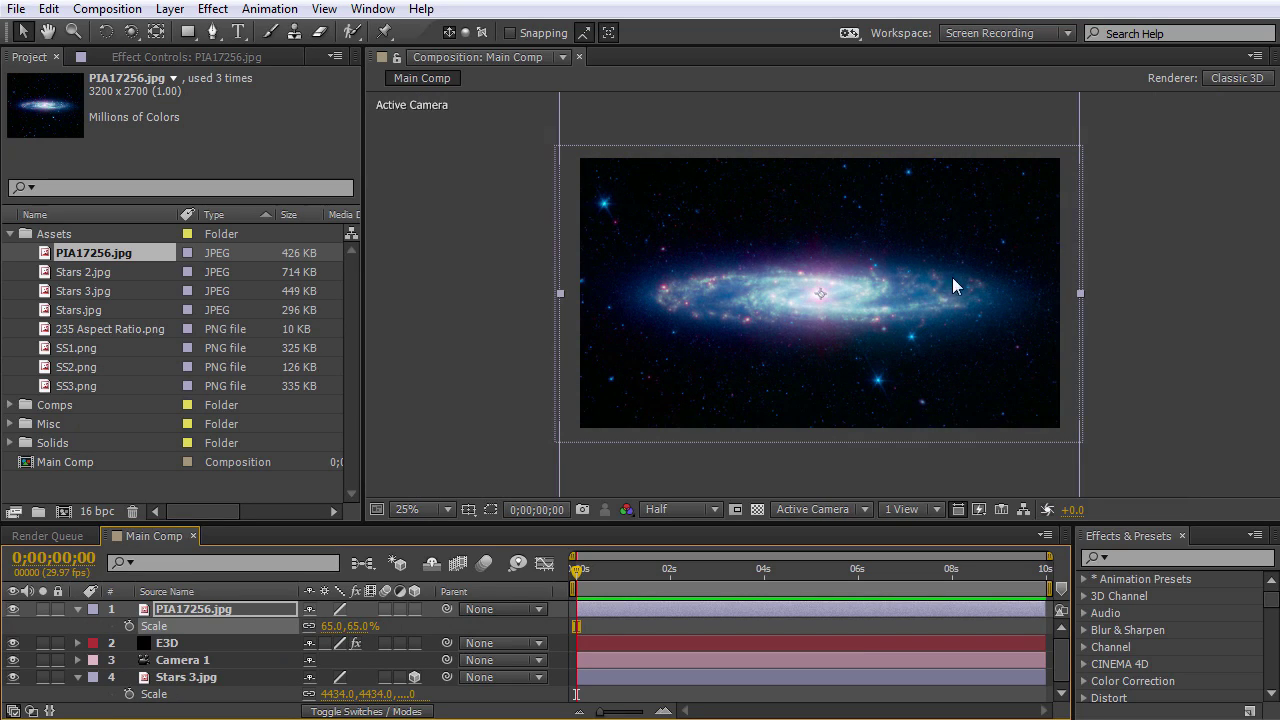
Draw a closed RotoBezier mask with the Pen tool around the galaxy on the PIA17256.jpg layer.
left_click(212, 32)
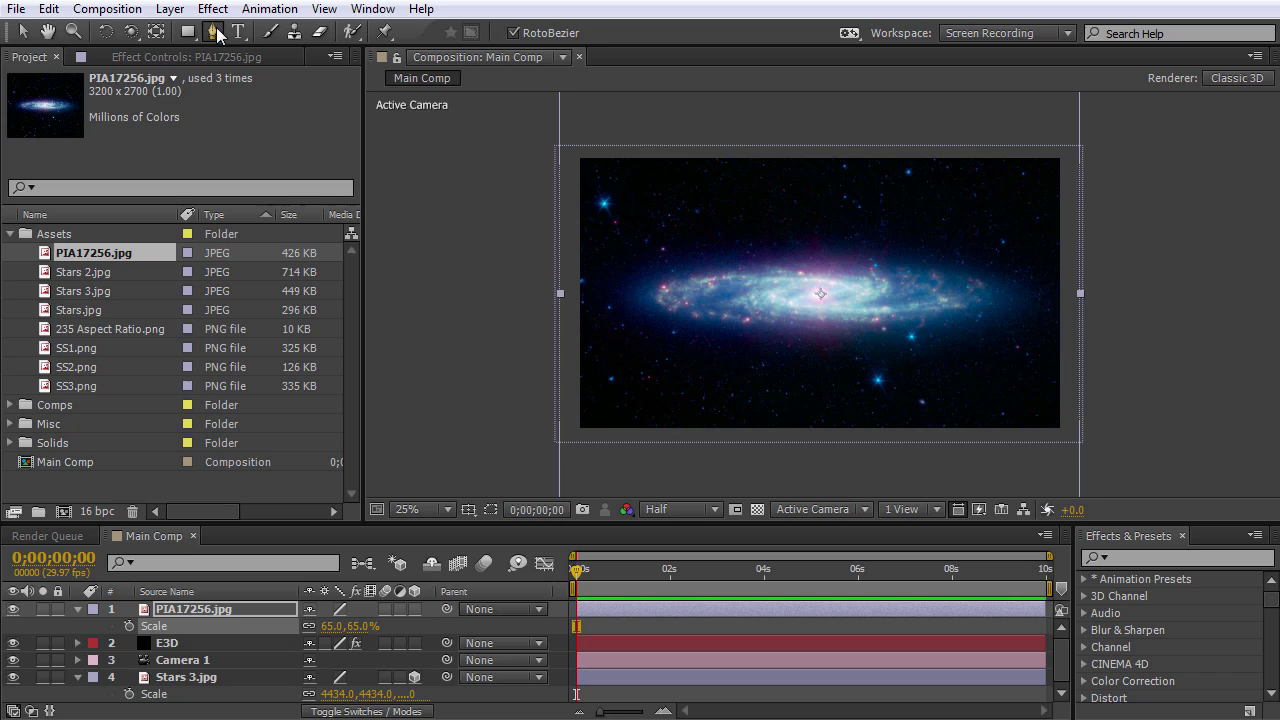
left_click(822, 349)
left_click(917, 346)
left_click(979, 330)
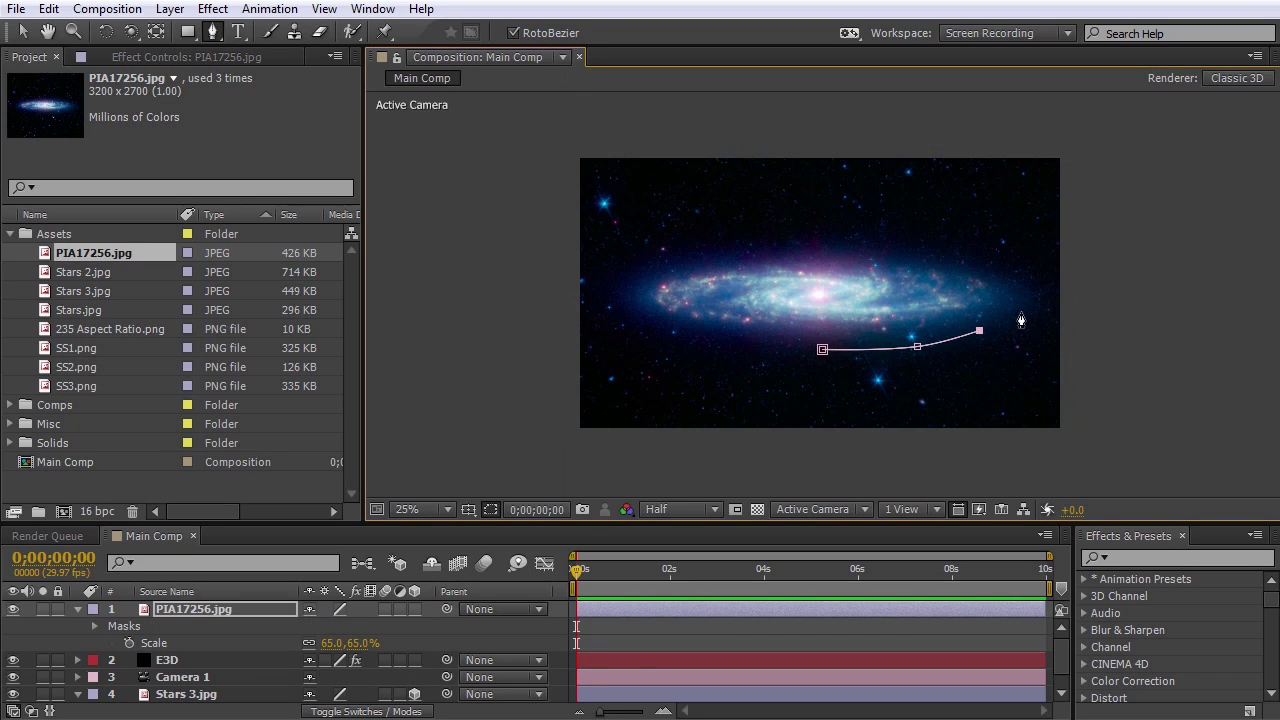
left_click(1027, 304)
left_click(979, 270)
left_click(872, 255)
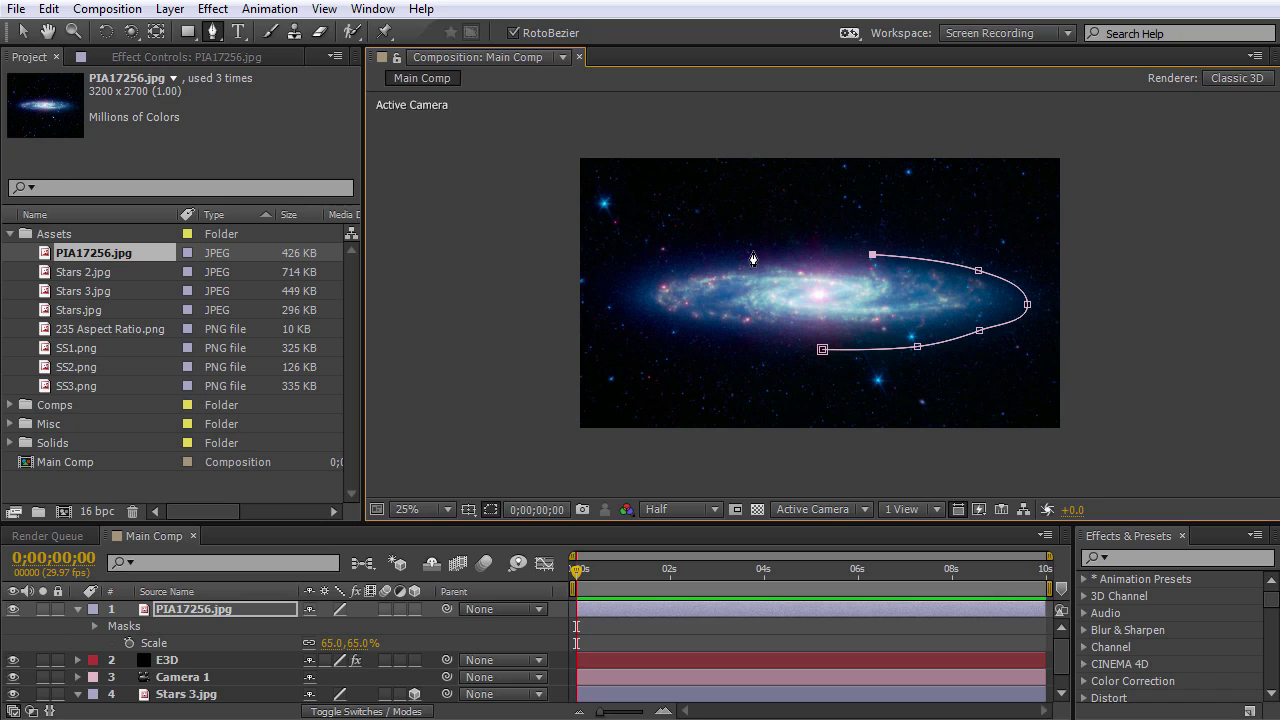
left_click(752, 250)
left_click(668, 267)
left_click(620, 290)
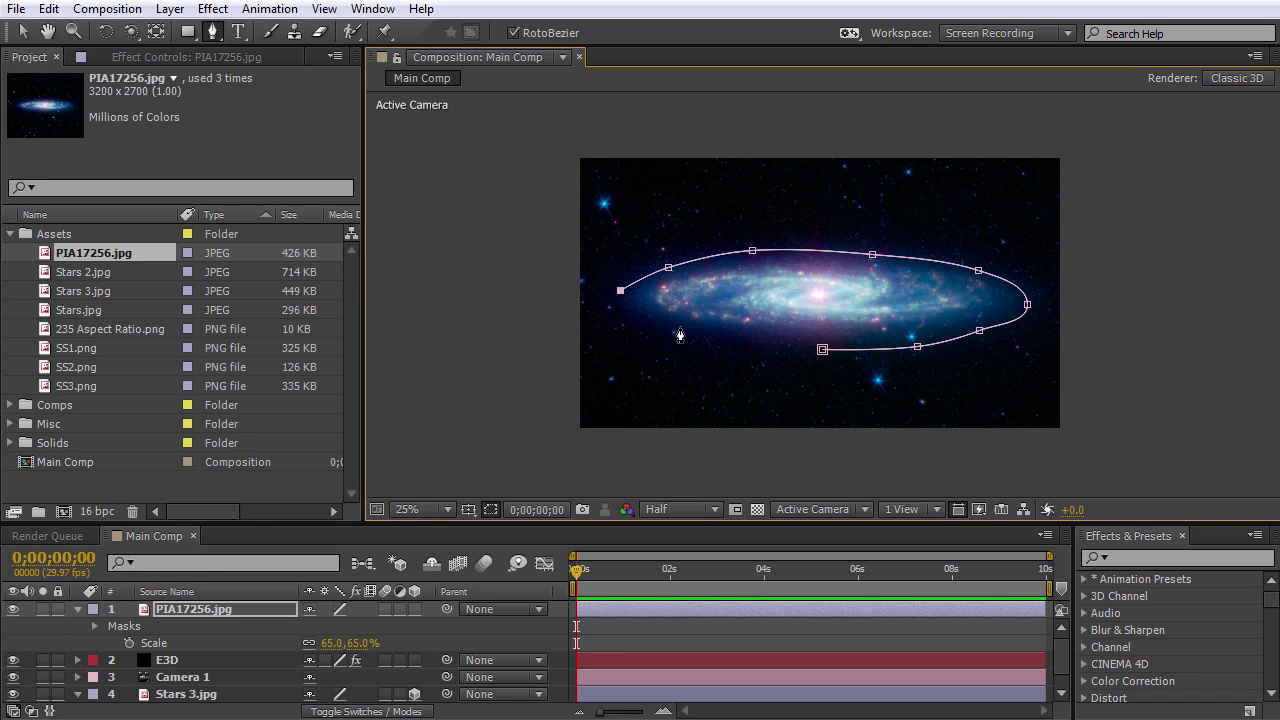
left_click(679, 326)
left_click(822, 349)
Move the mask point at the galaxy's upper-left edge slightly upward to round out the outline.
key("period")
key("period")
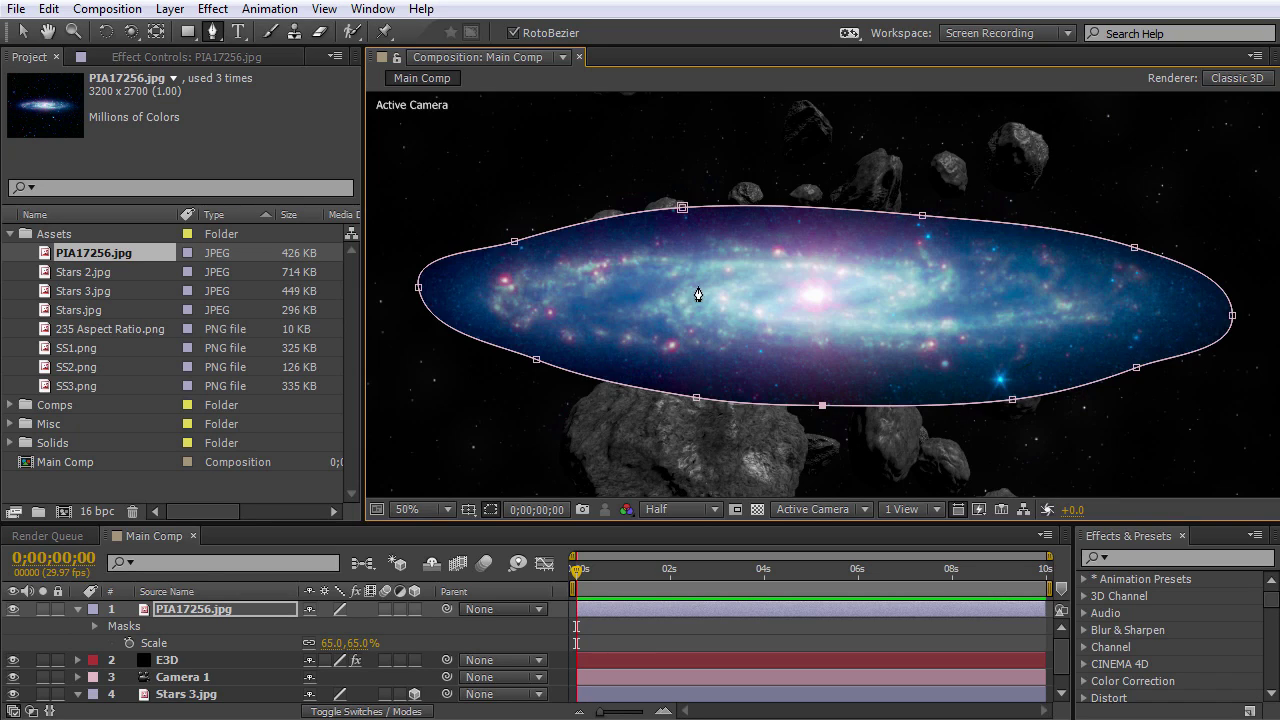
key("v")
left_click_drag(514, 241, 514, 230)
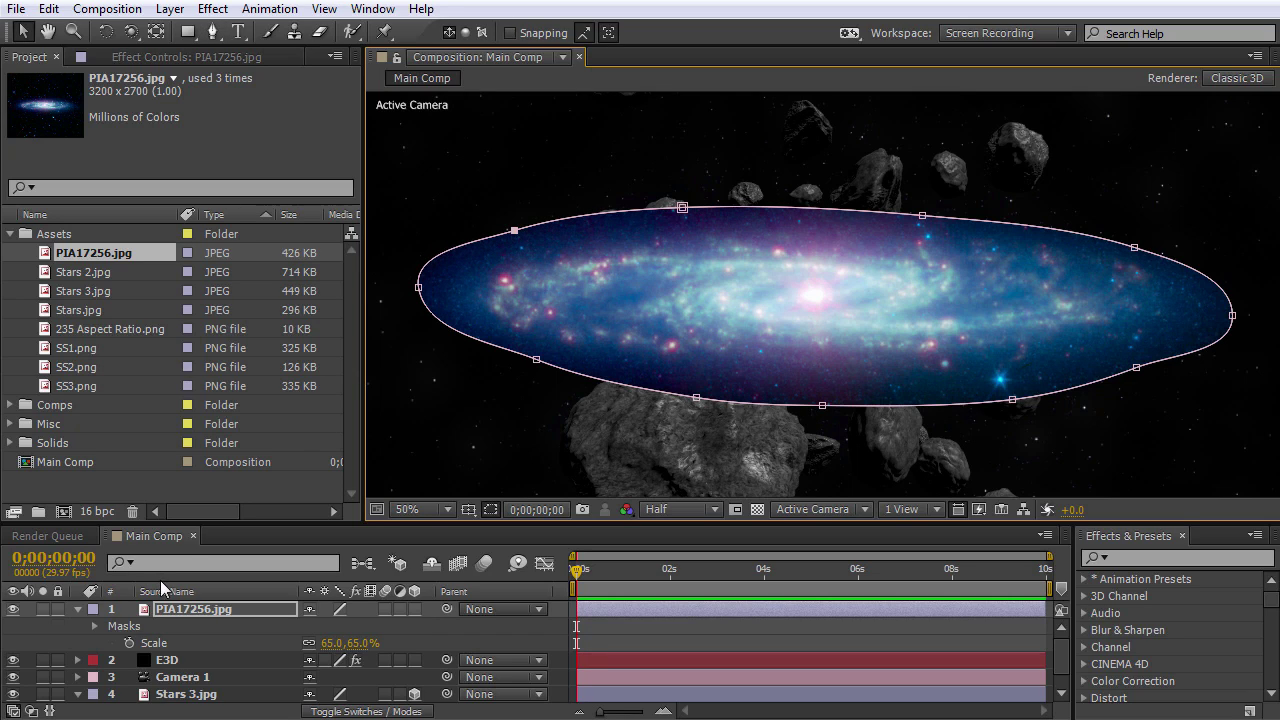
Increase the galaxy mask's feather until its edge blends softly into the starfield.
key("m")
key("m")
key("m")
key("m")
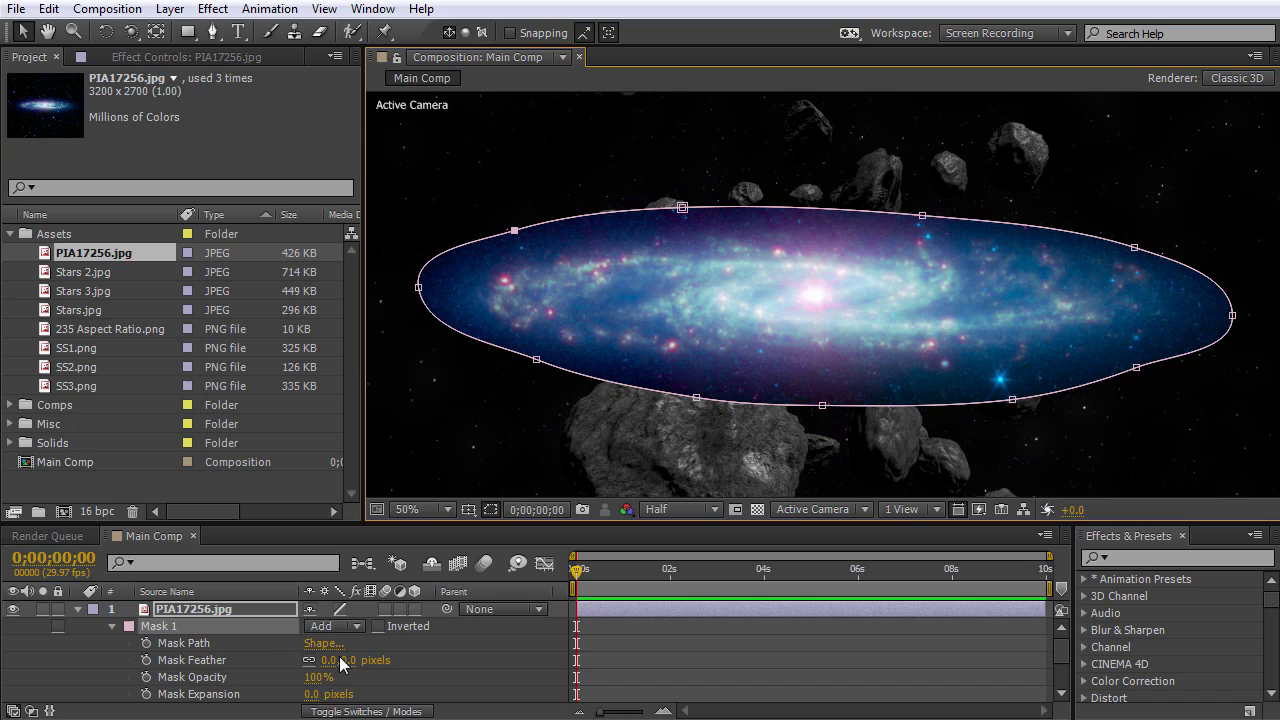
left_click_drag(345, 661, 516, 674)
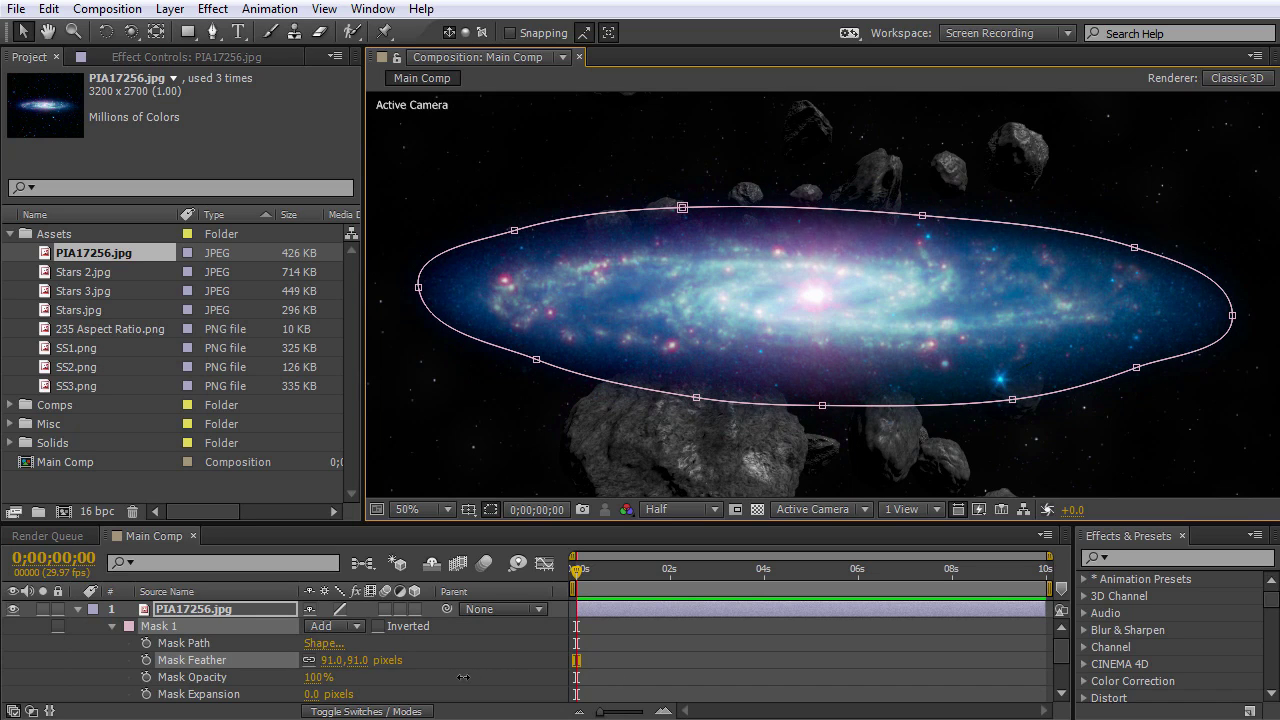
key("m")
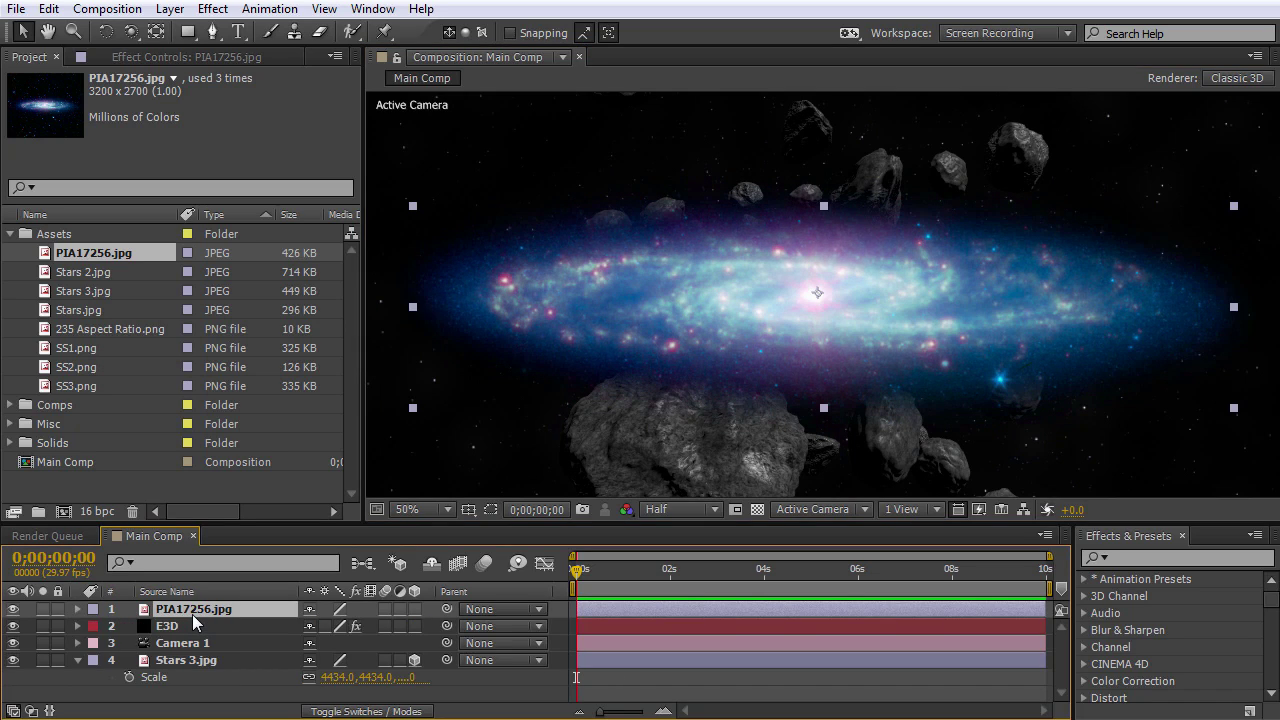
Rename the PIA17256.jpg layer as Galaxy.
key("Return")
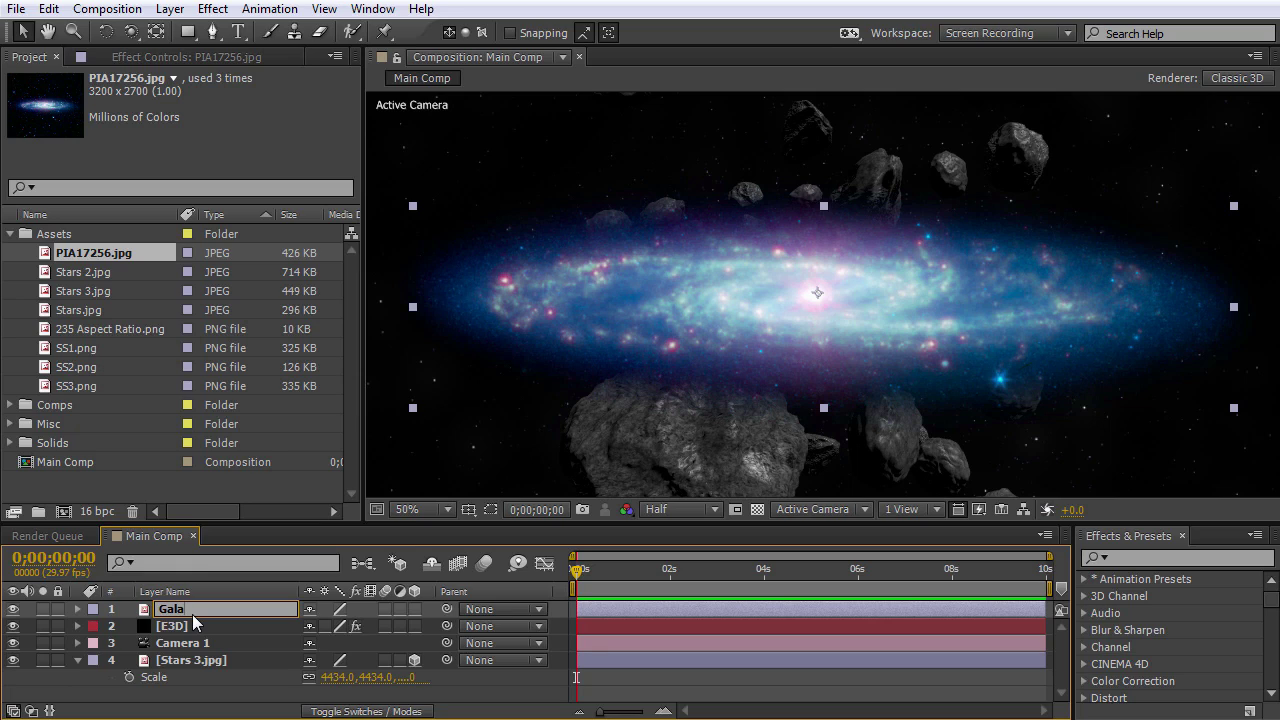
type("Galaxy")
key("Return")
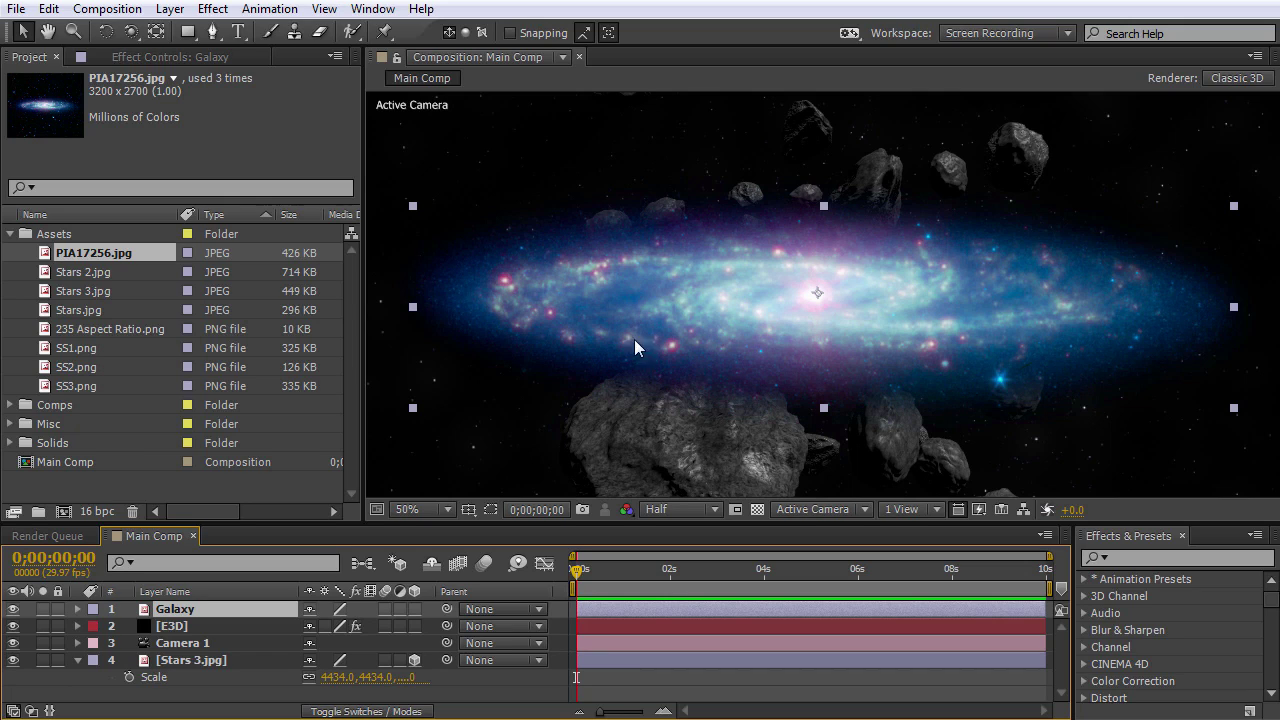
Apply the Hue/Saturation effect to the Galaxy layer and set its Master Hue to 201°.
left_click(1161, 559)
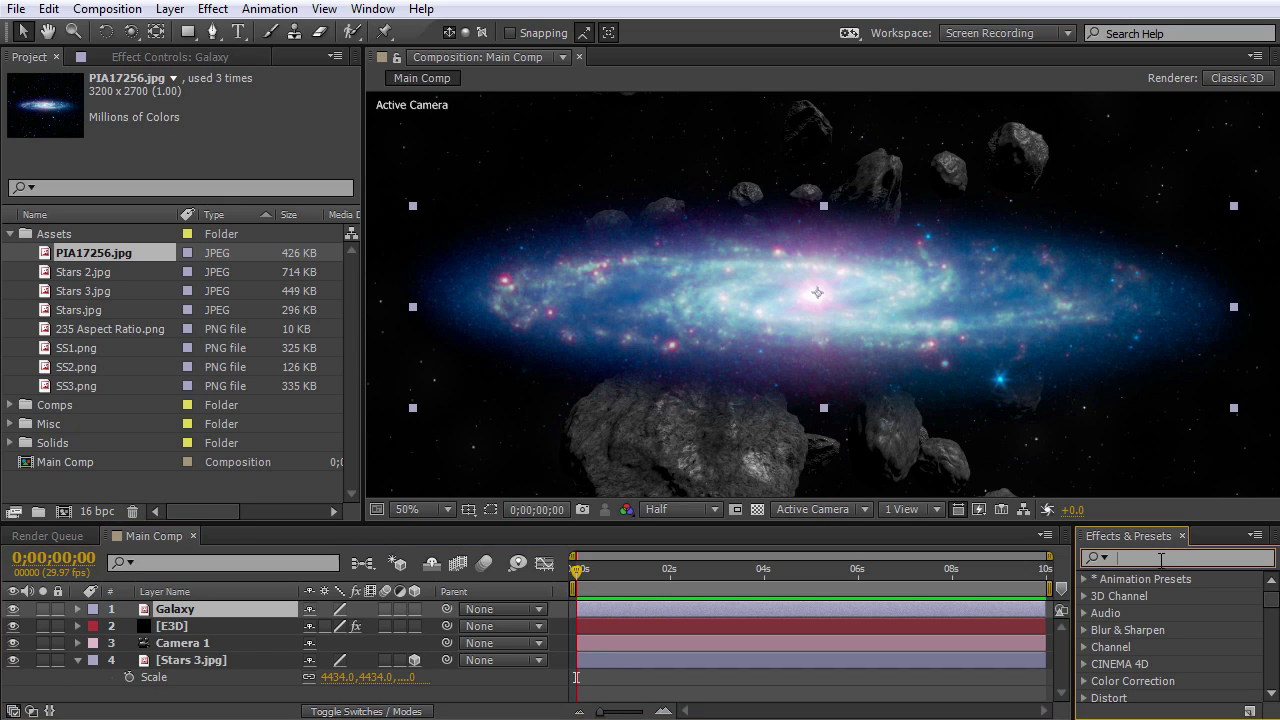
type("hue")
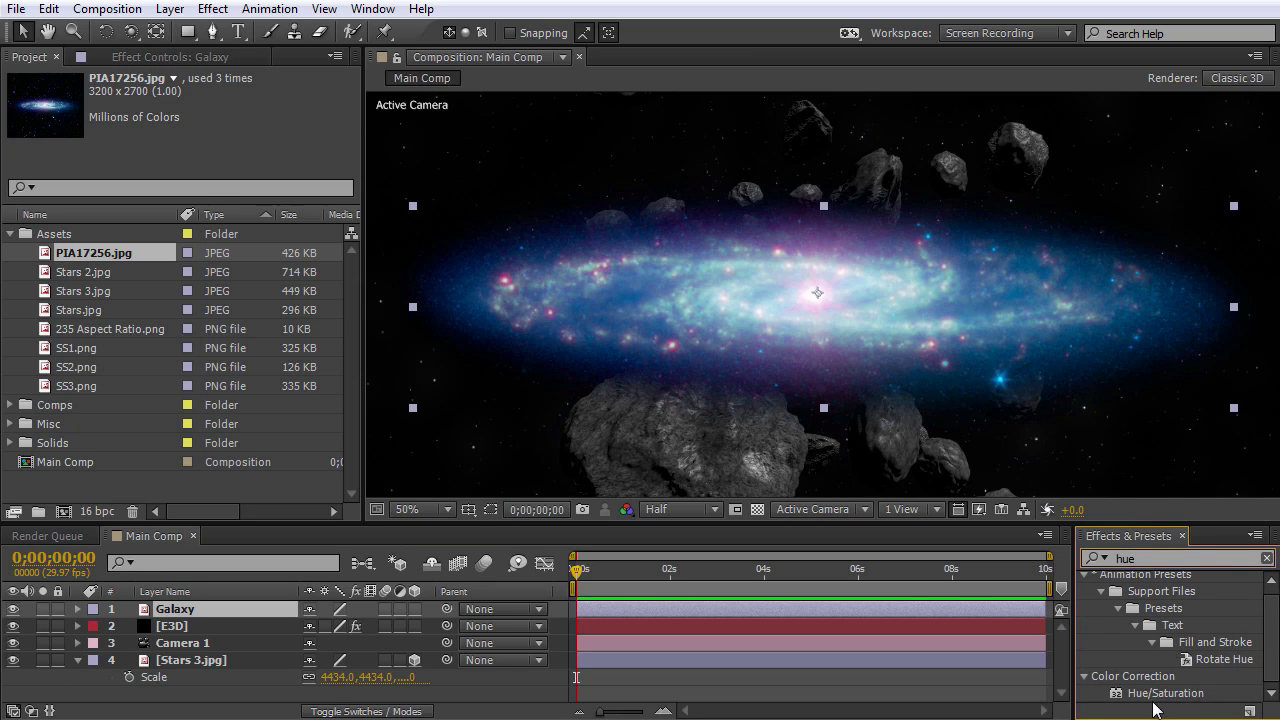
left_click_drag(1160, 695, 236, 611)
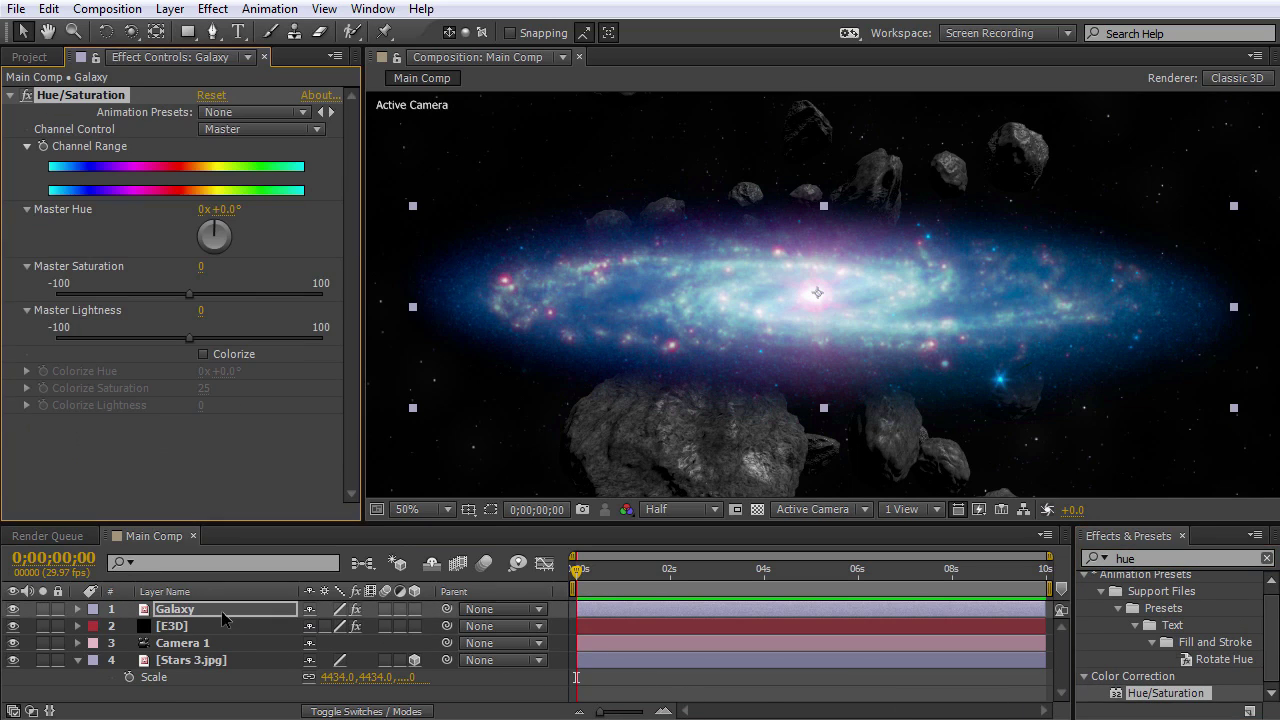
left_click_drag(230, 232, 176, 336)
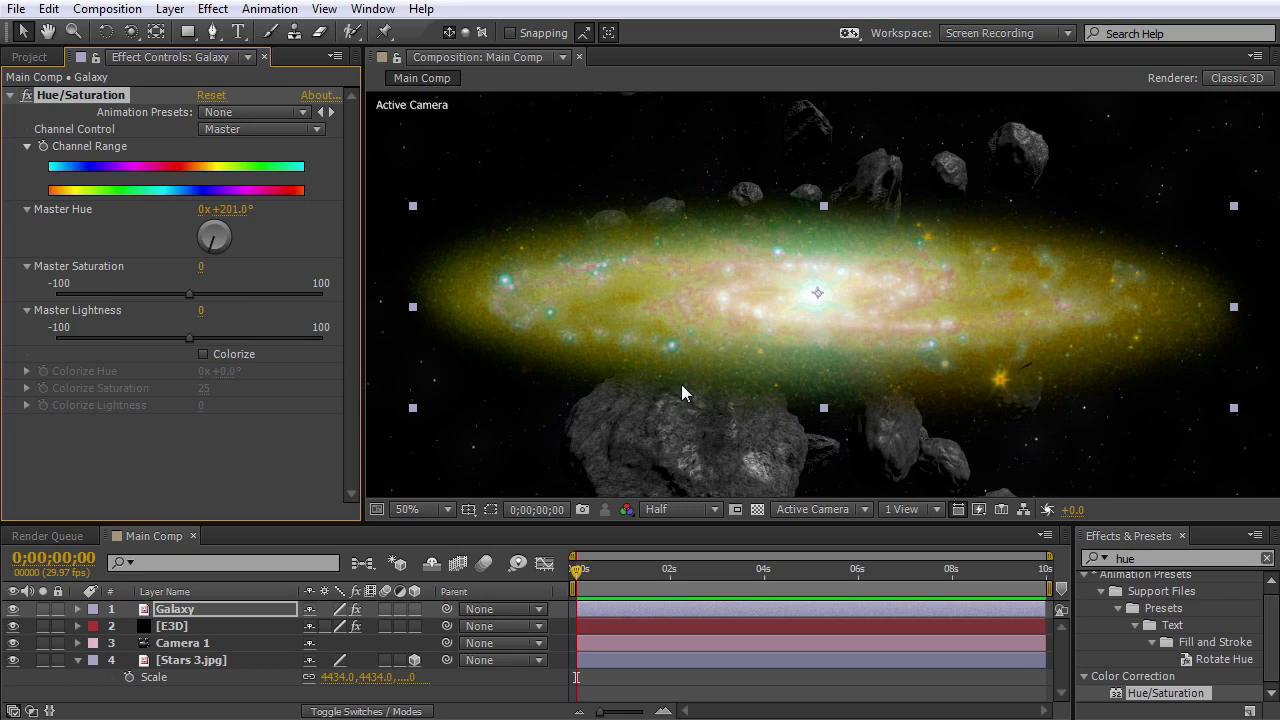
Make the Galaxy layer 3D and turn off Accepts Lights in its material options.
left_click(414, 609)
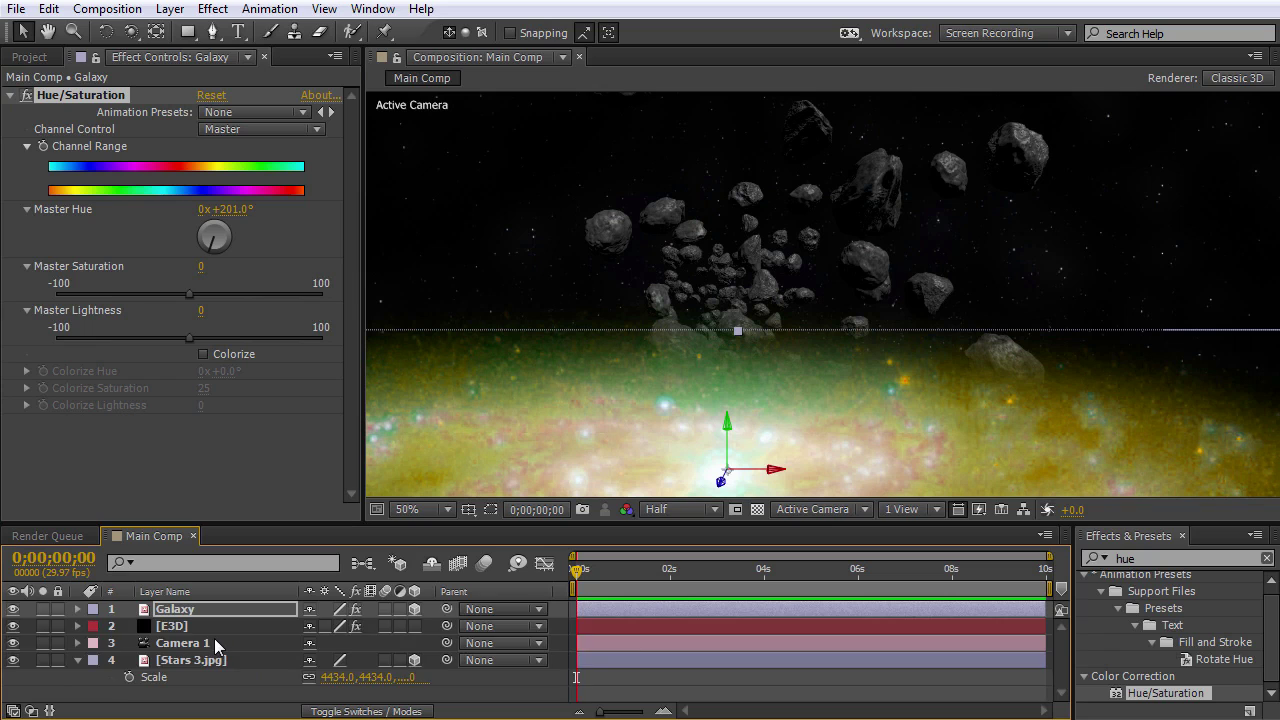
key("a")
key("a")
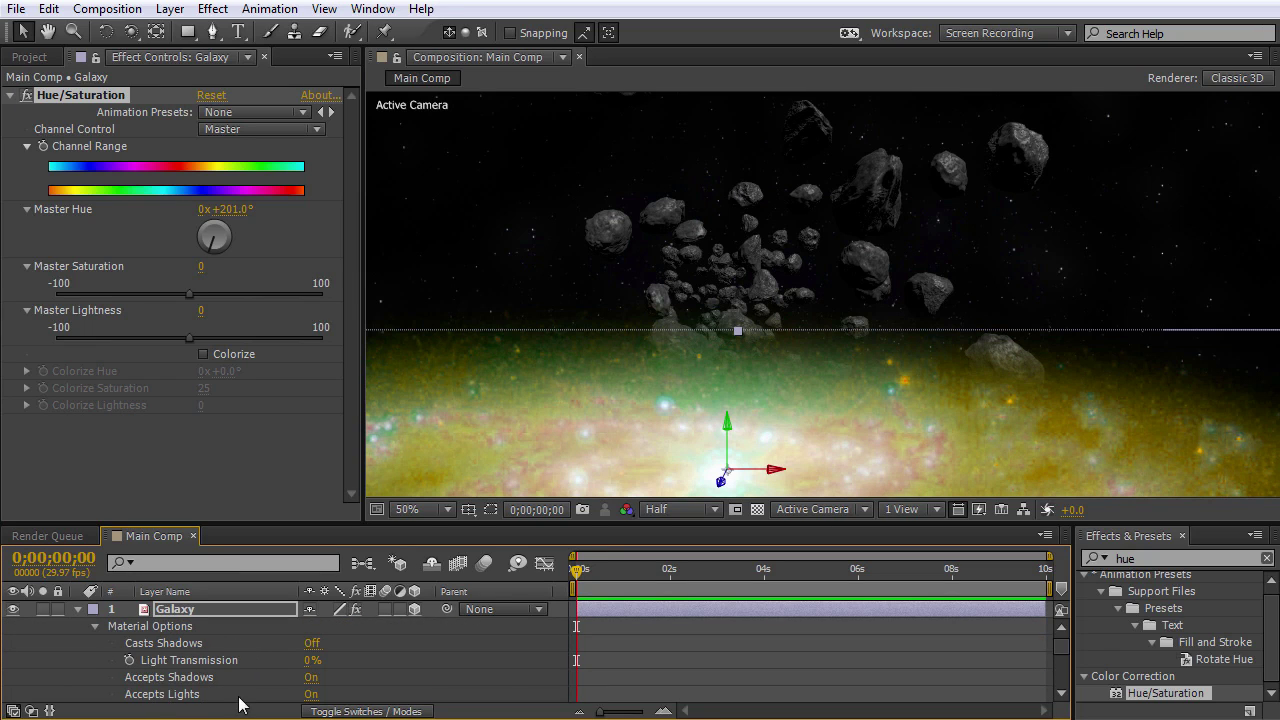
left_click(312, 694)
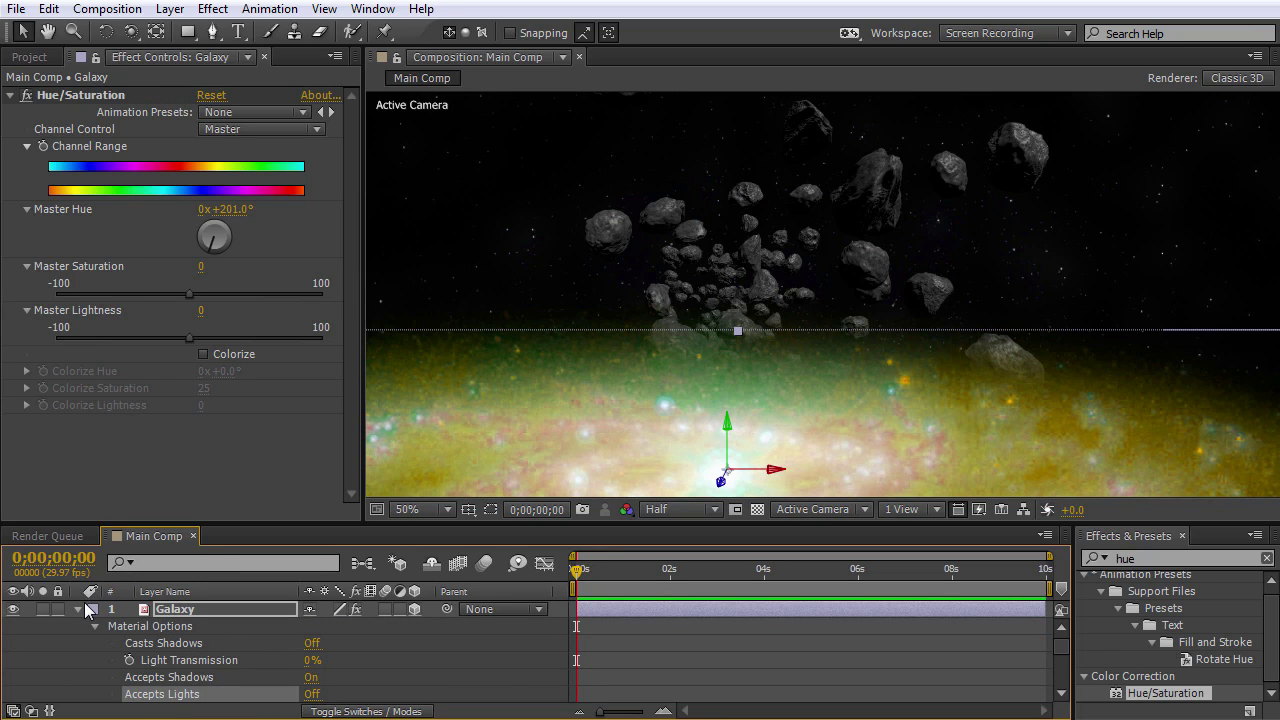
left_click(78, 609)
In Custom View 1, place the Galaxy layer below E3D and push it back in Z behind the asteroid field.
left_click(826, 509)
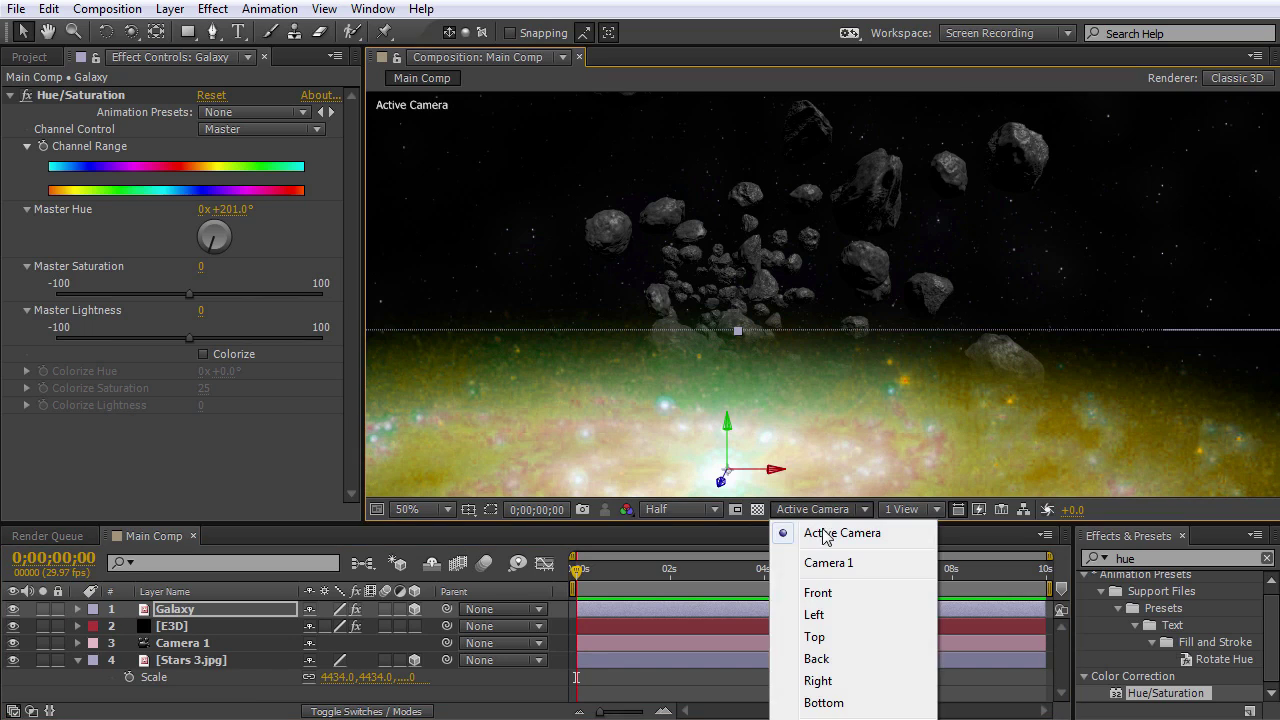
left_click(855, 681)
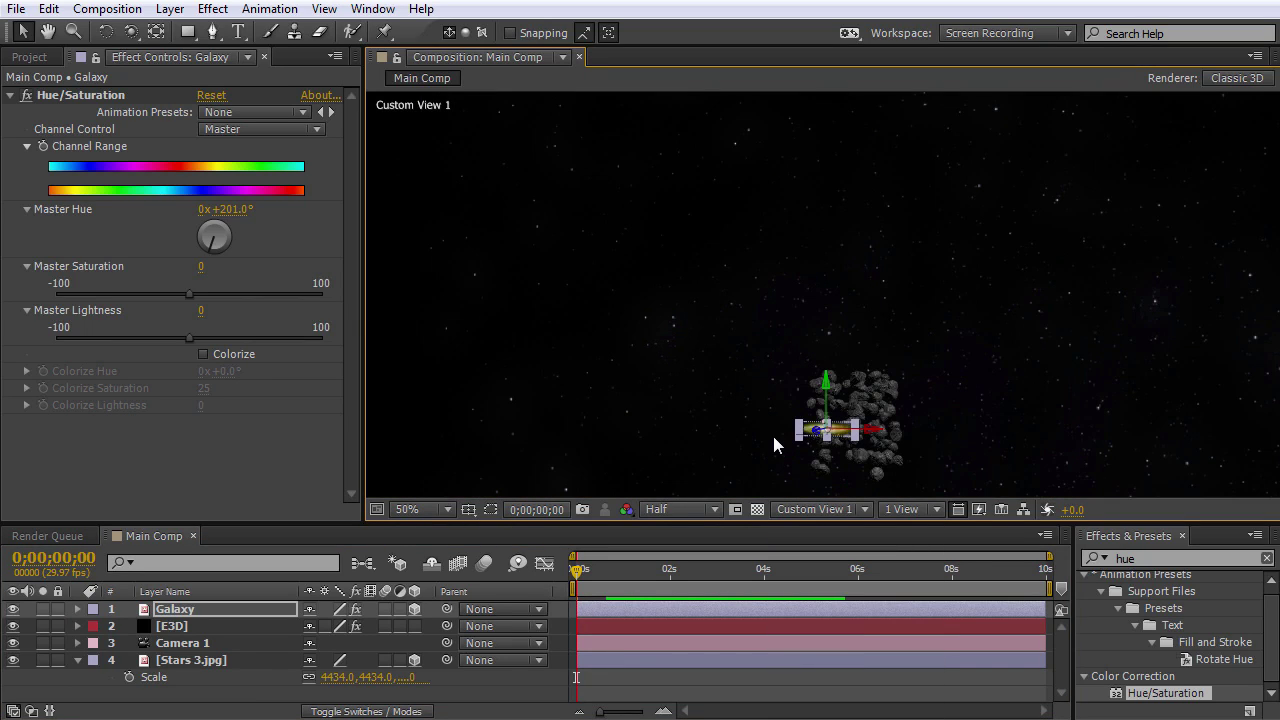
key("c")
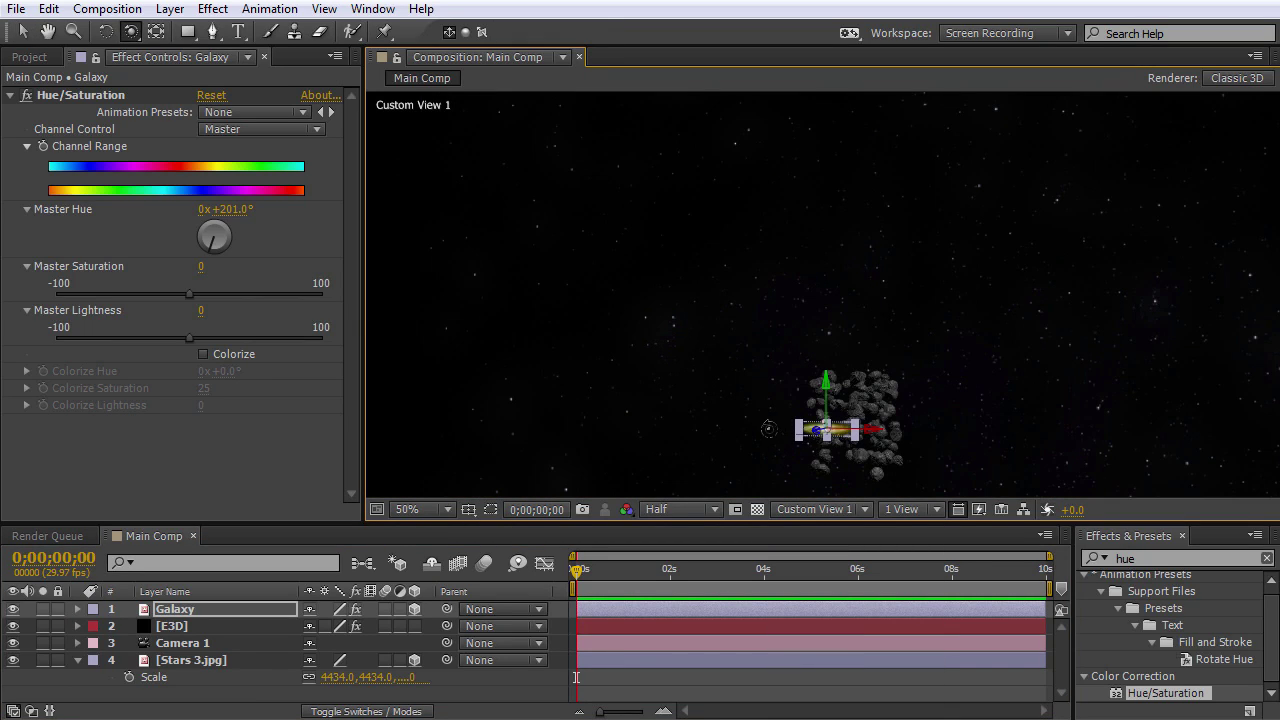
left_click_drag(787, 446, 921, 474)
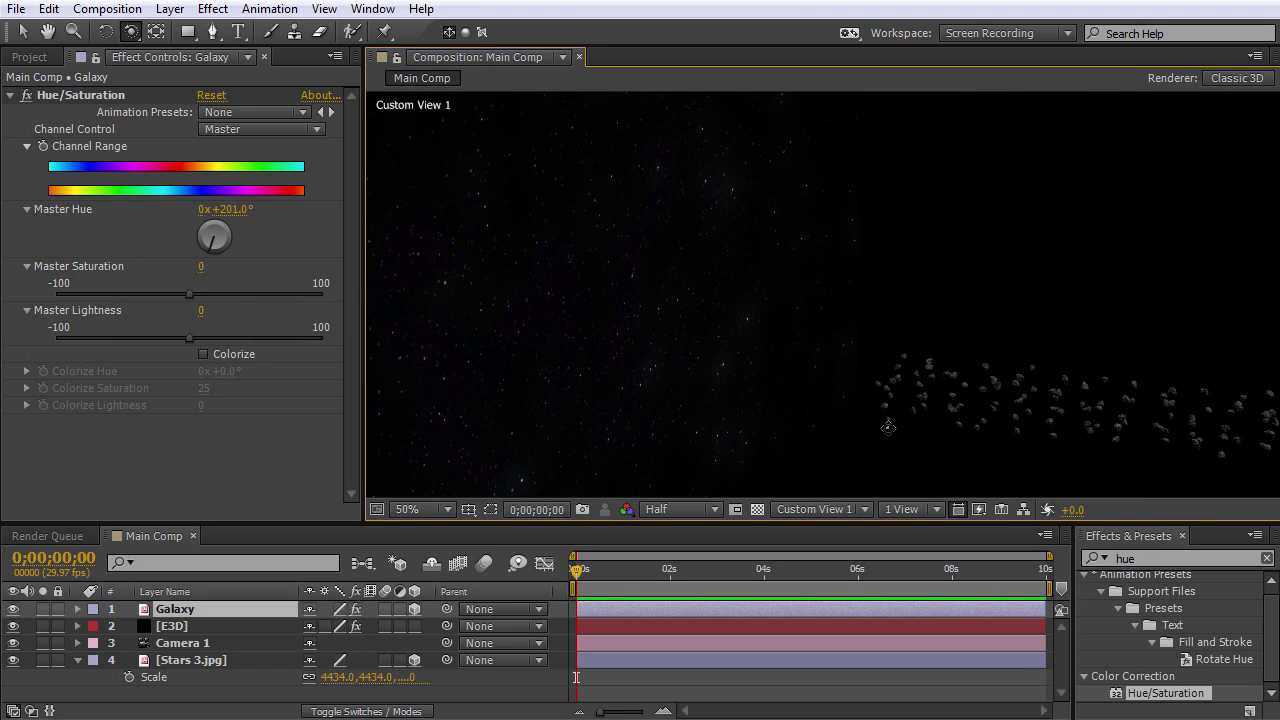
key("c")
key("c")
left_click_drag(822, 348, 868, 650)
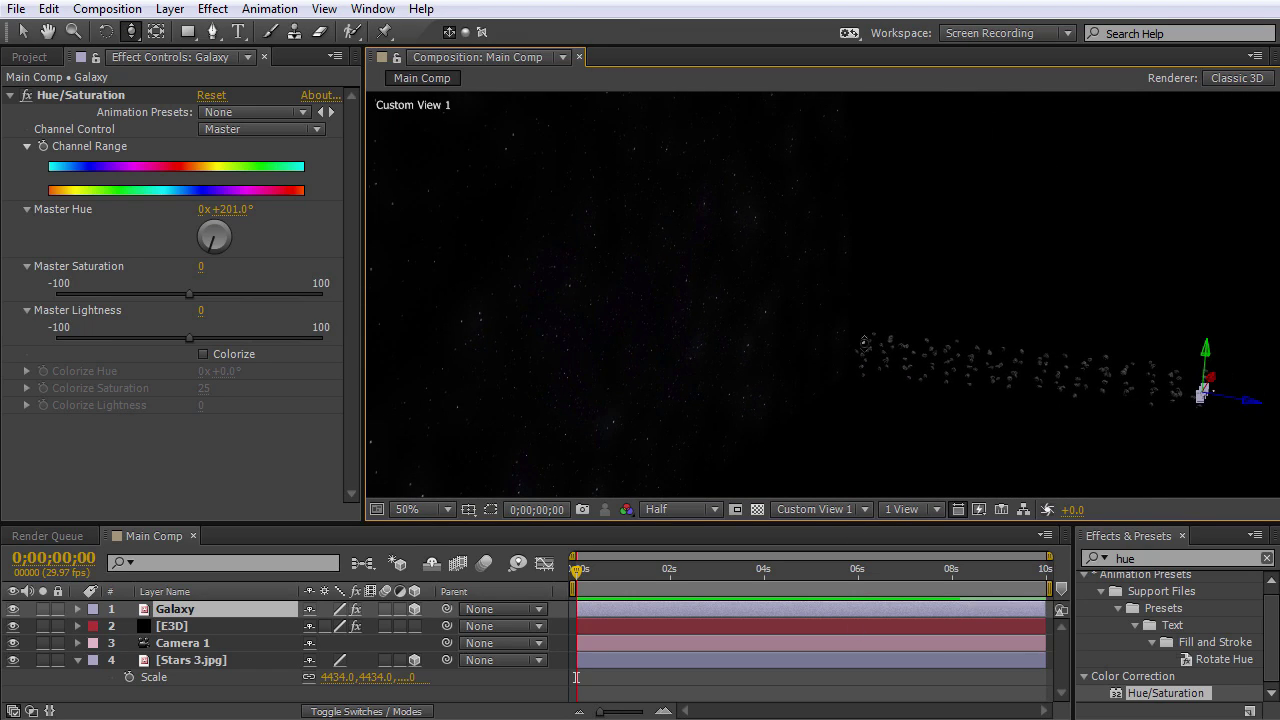
left_click_drag(175, 612, 177, 632)
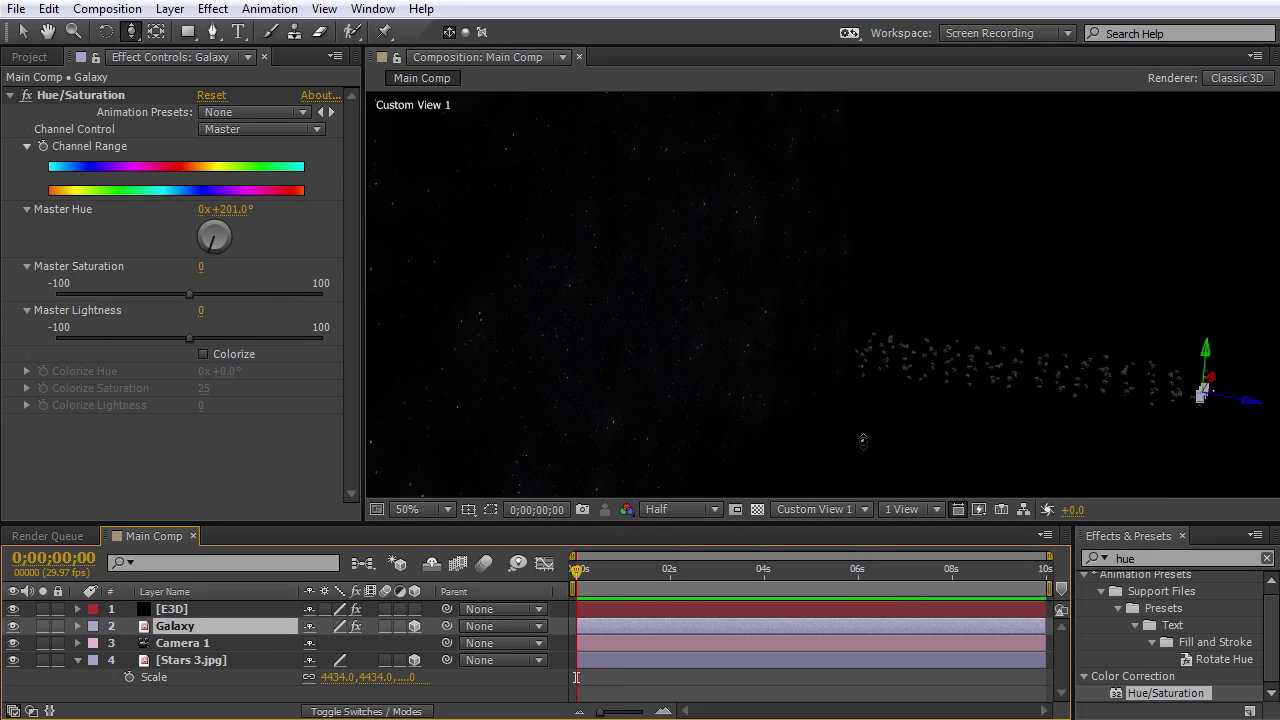
key("v")
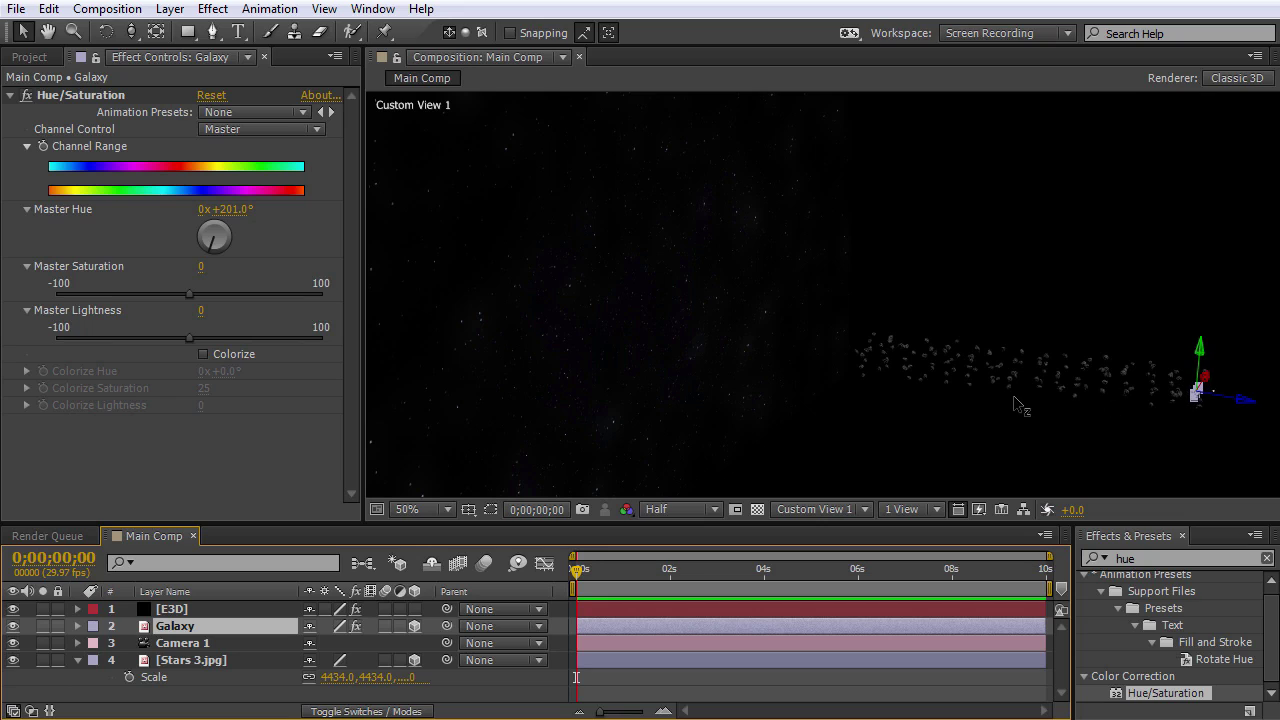
left_click_drag(1137, 422, 0, 330)
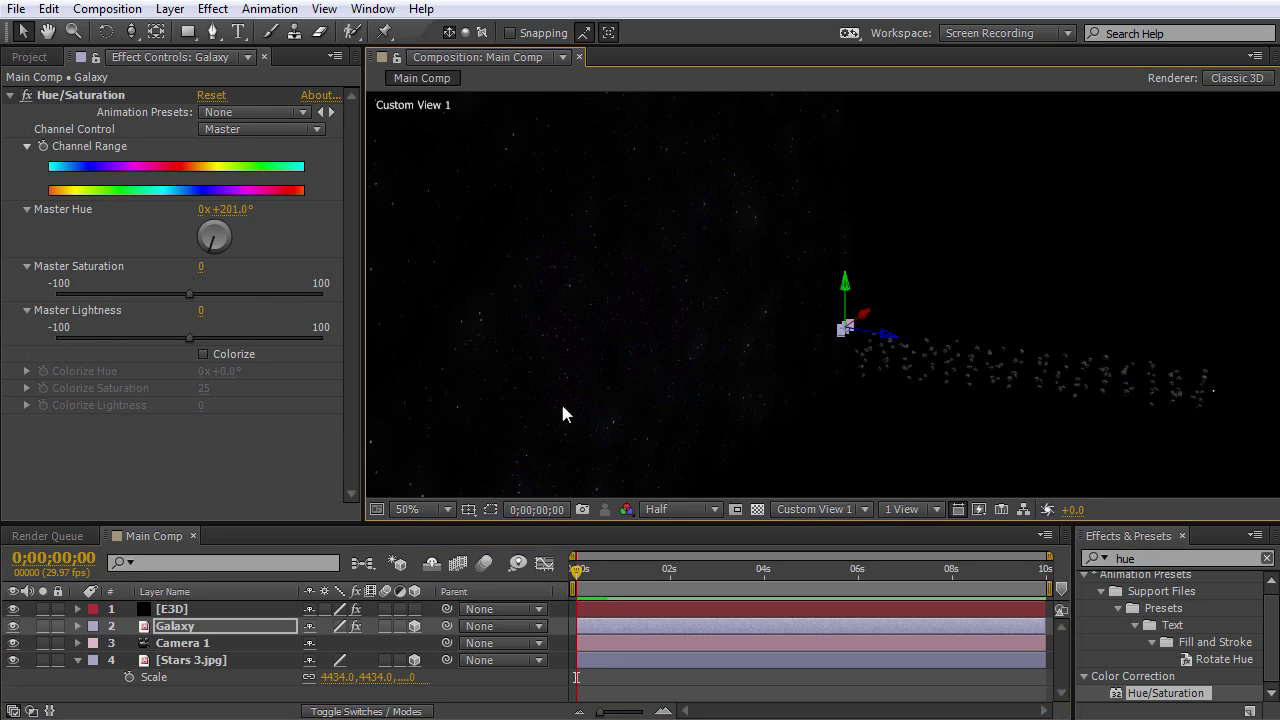
Return to the Active Camera view and move the galaxy left along X behind the distant asteroids.
key("c")
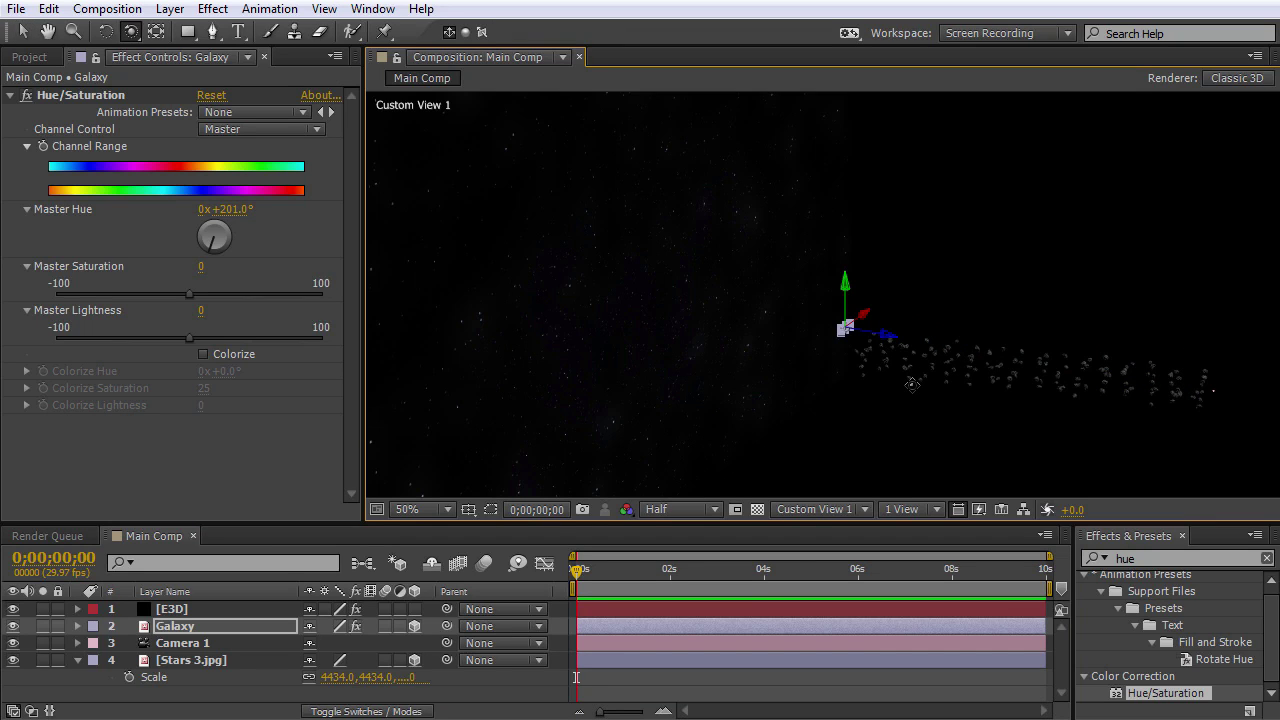
left_click_drag(912, 384, 855, 277)
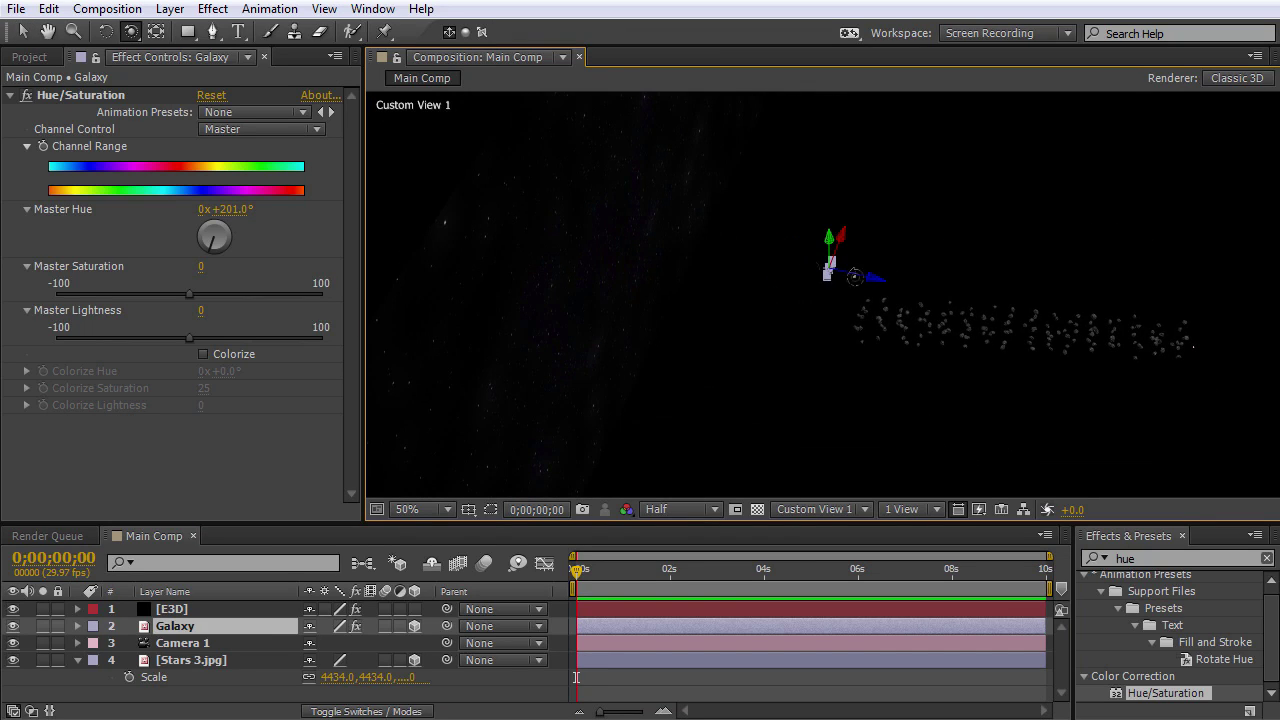
left_click(813, 509)
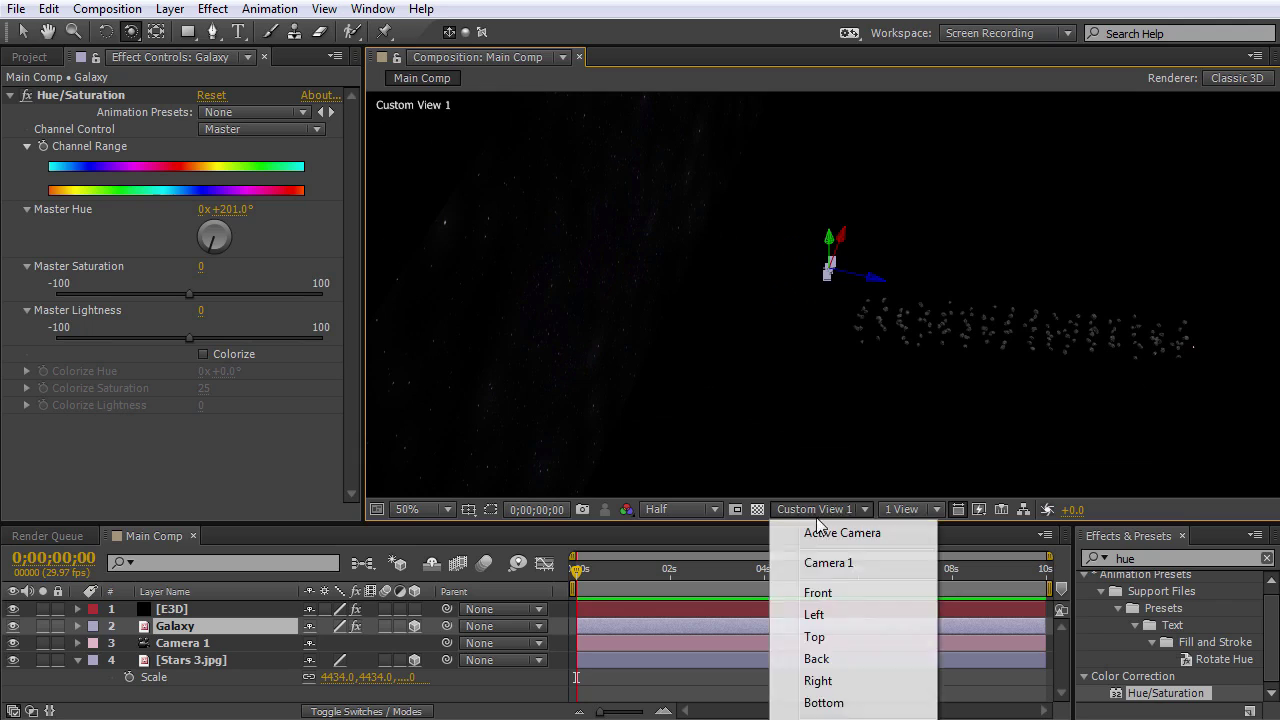
left_click(823, 533)
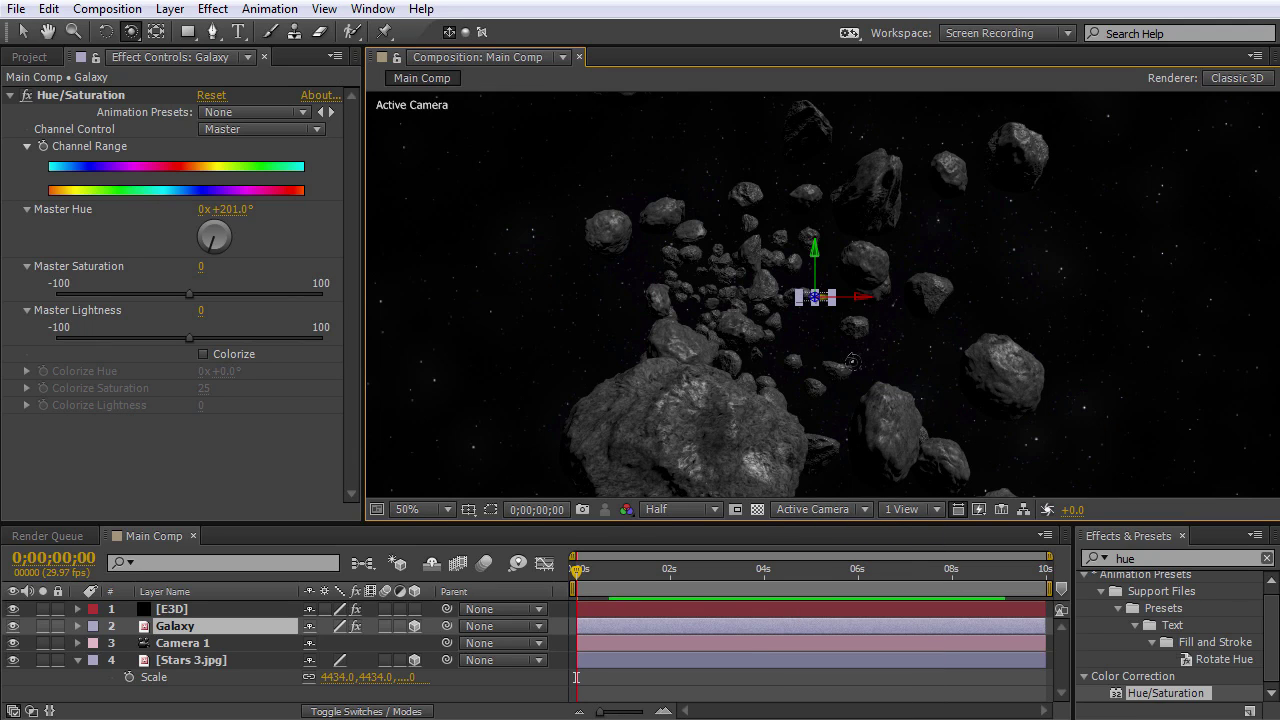
key("v")
left_click_drag(811, 293, 342, 318)
left_click_drag(816, 295, 600, 308)
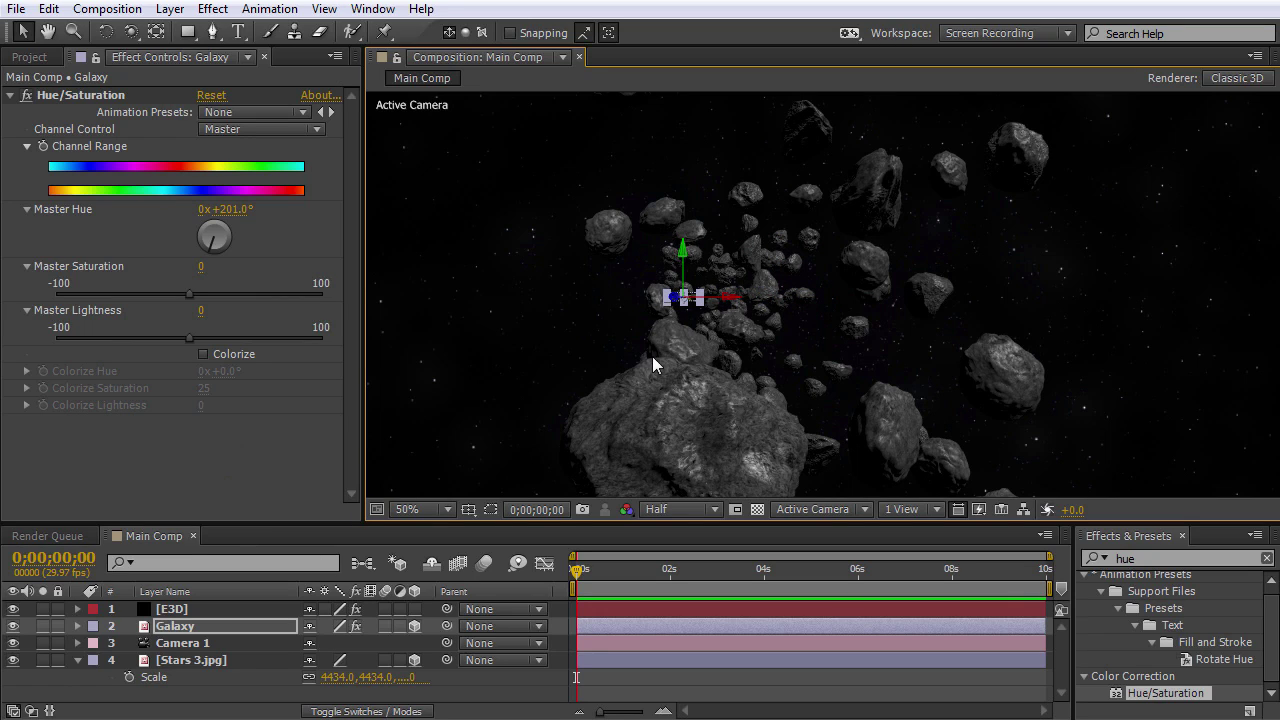
Scale the Galaxy layer to 368% and rotate it in Z so the disc tilts up toward the right.
key("s")
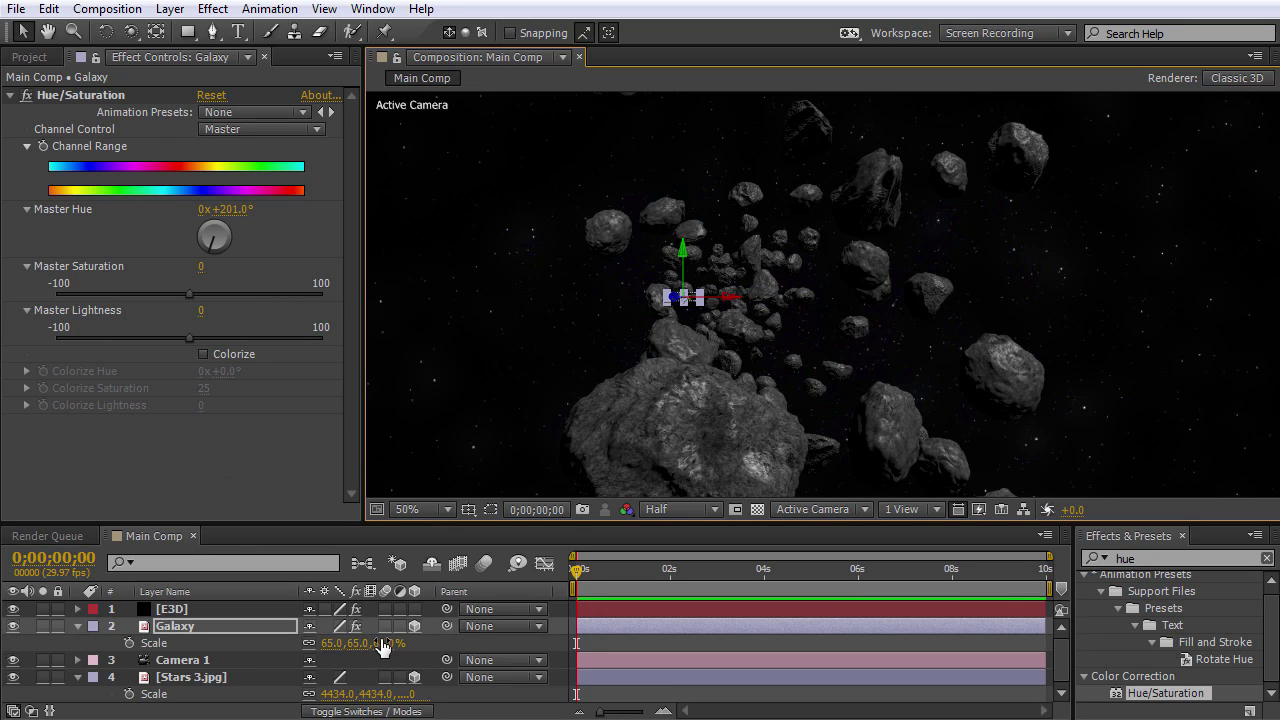
left_click_drag(381, 645, 724, 684)
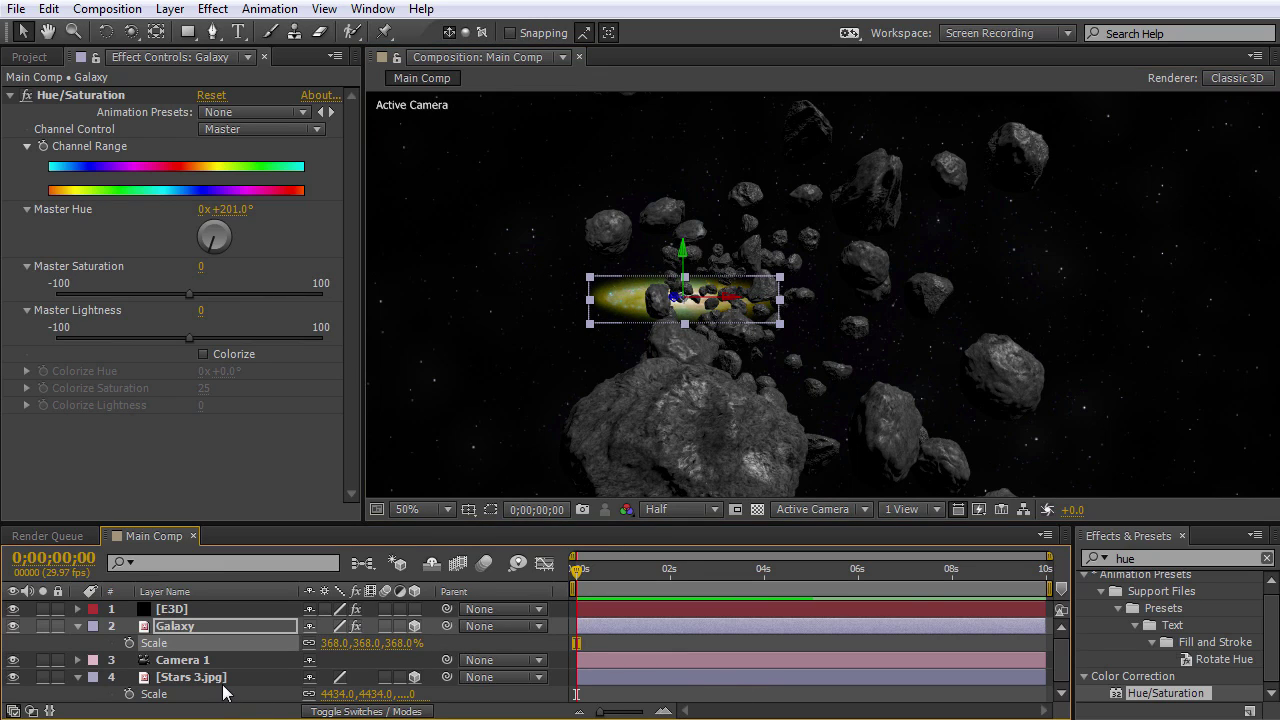
key("r")
mouse_move(331, 694)
left_mouse_down()
mouse_move(296, 692)
mouse_move(315, 692)
left_mouse_up()
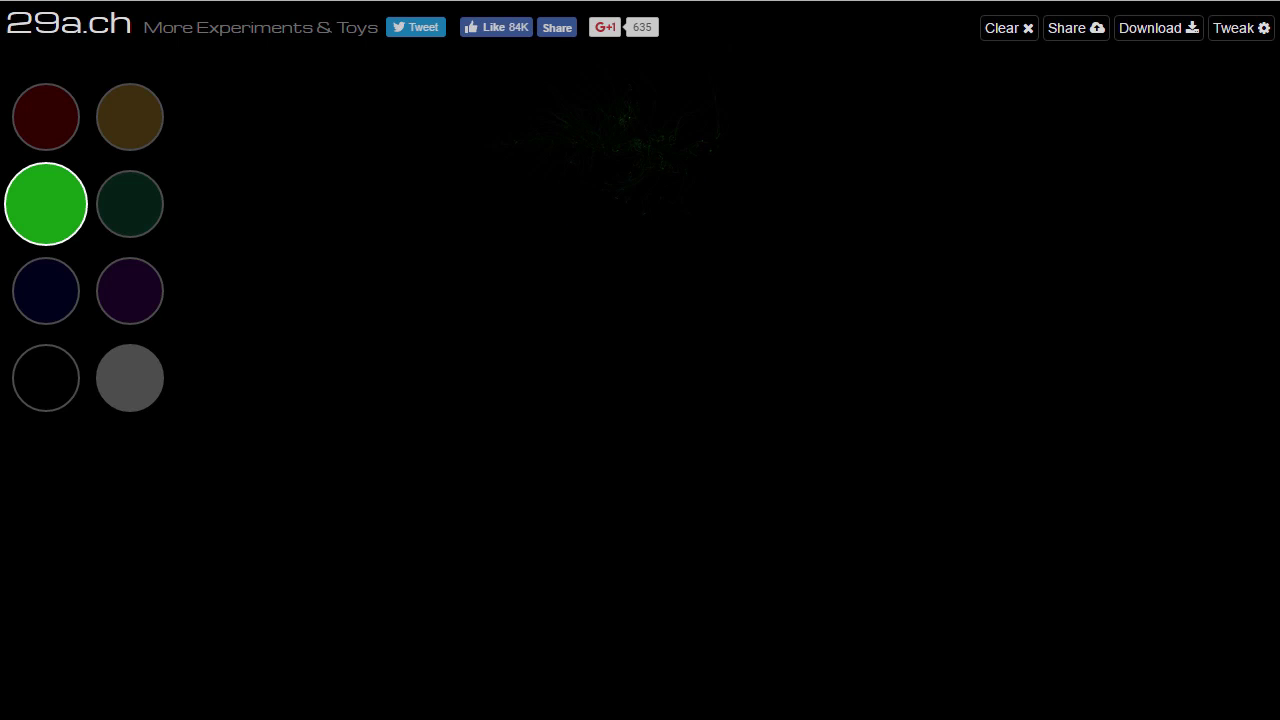
Switch to the 29a.ch painting page in the browser, paint green and orange nebula strands on the canvas, and open the Tweak settings.
mouse_move(622, 138)
left_mouse_down()
mouse_move(520, 160)
mouse_move(432, 292)
mouse_move(480, 338)
mouse_move(598, 388)
mouse_move(834, 288)
mouse_move(933, 329)
left_mouse_up()
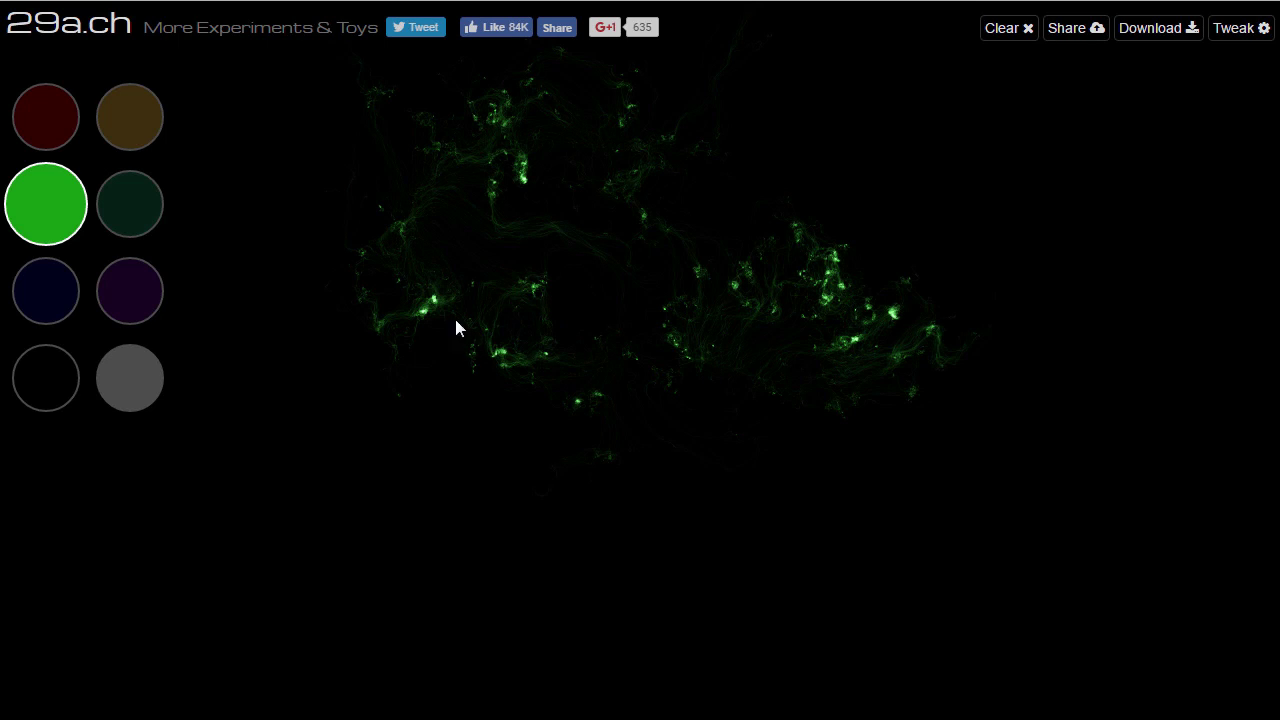
left_click(129, 120)
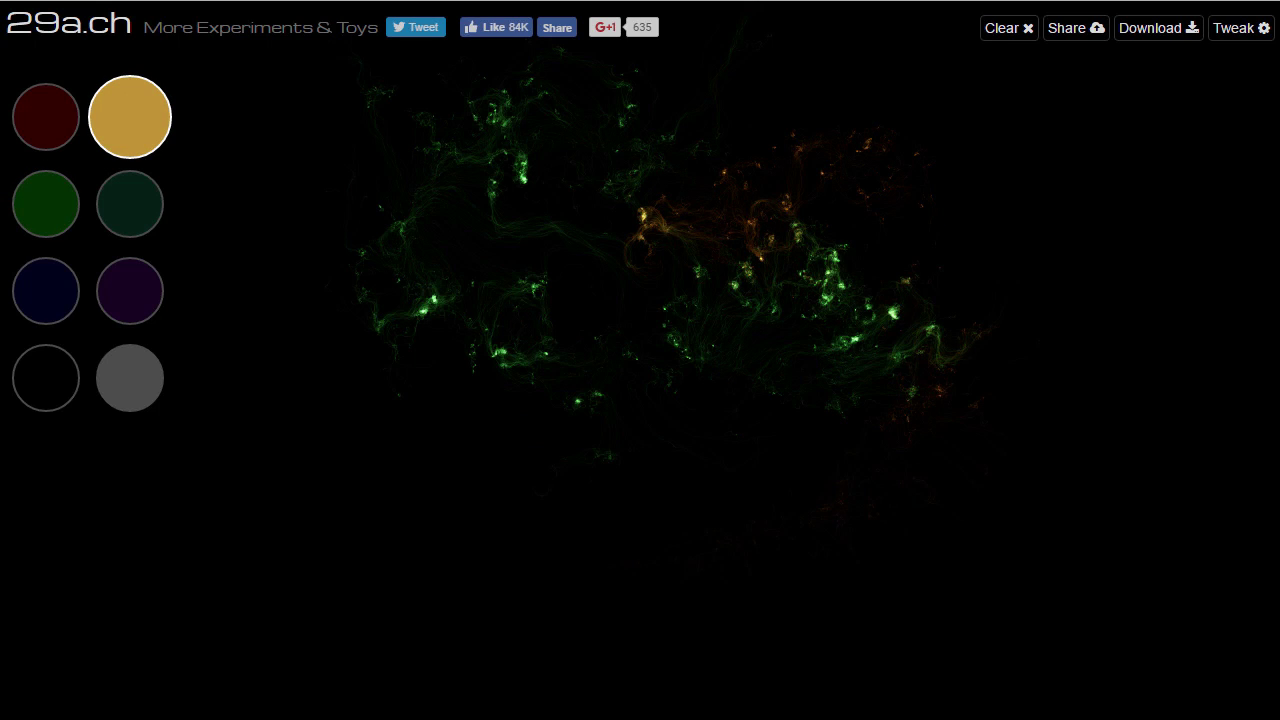
left_click_drag(375, 500, 345, 525)
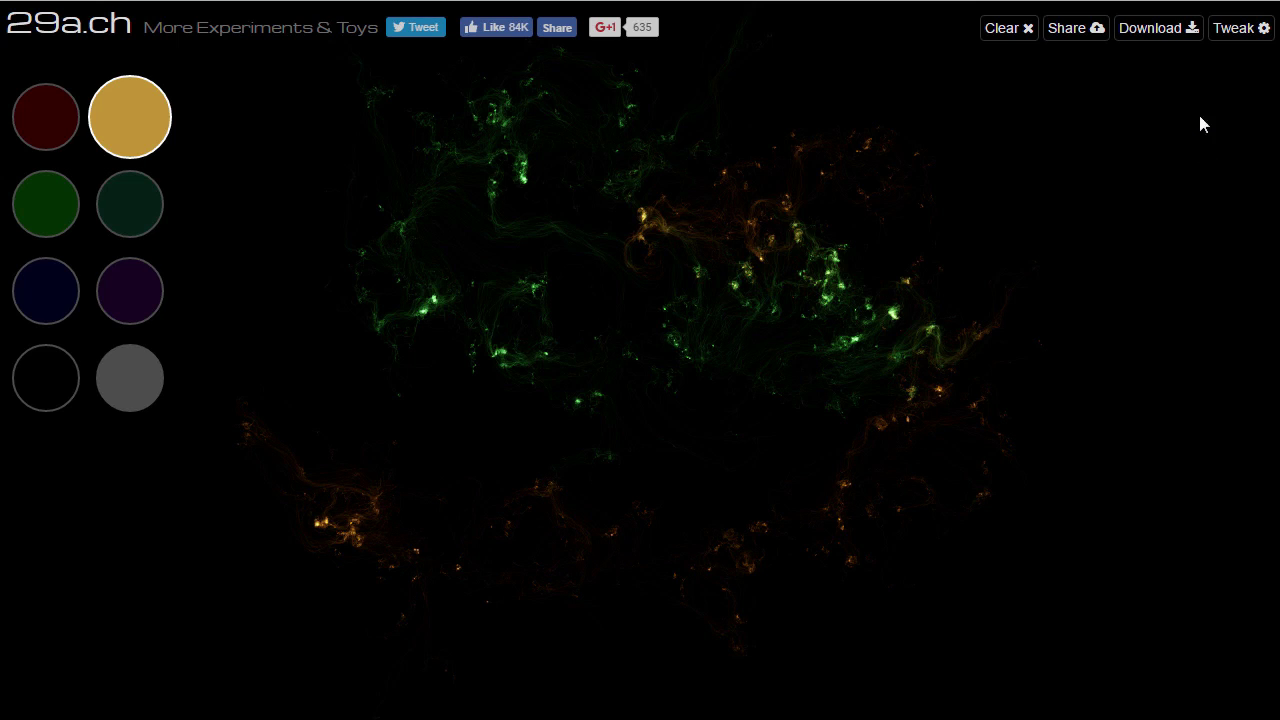
left_click(1240, 28)
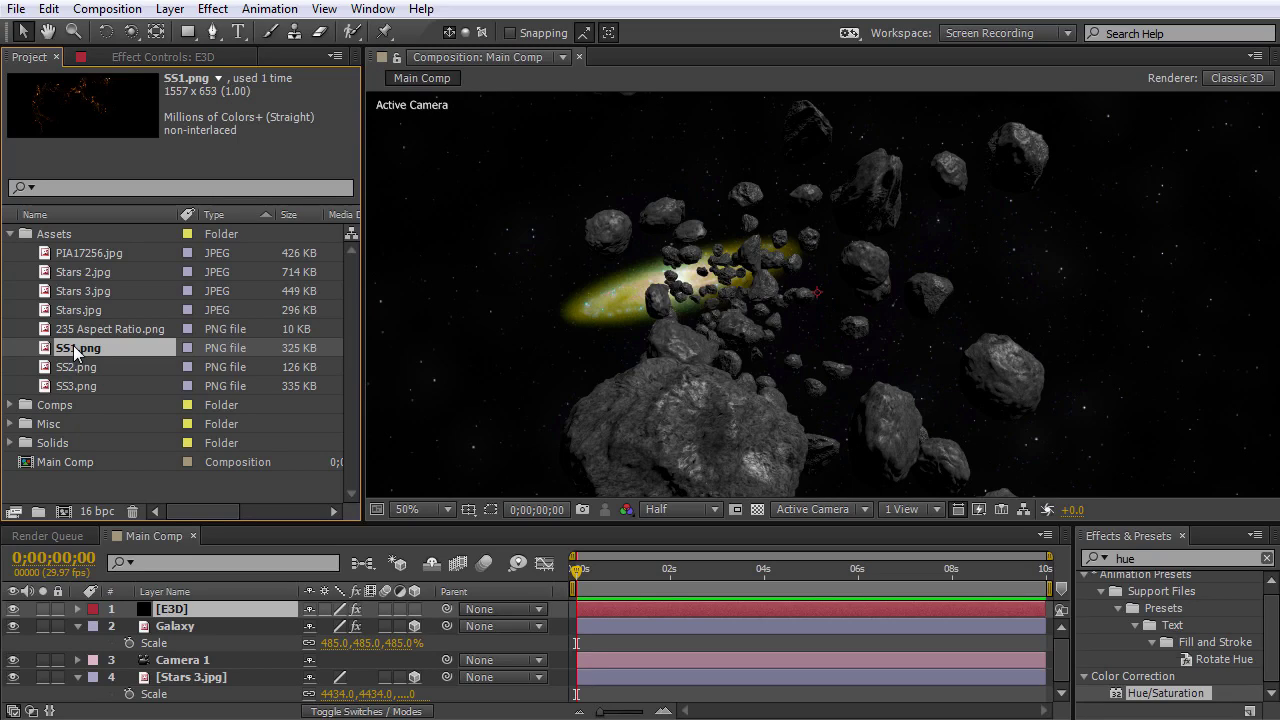
Back in After Effects, add SS1.png to Main Comp between the E3D and Galaxy layers and make it 3D.
left_click_drag(70, 349, 220, 600)
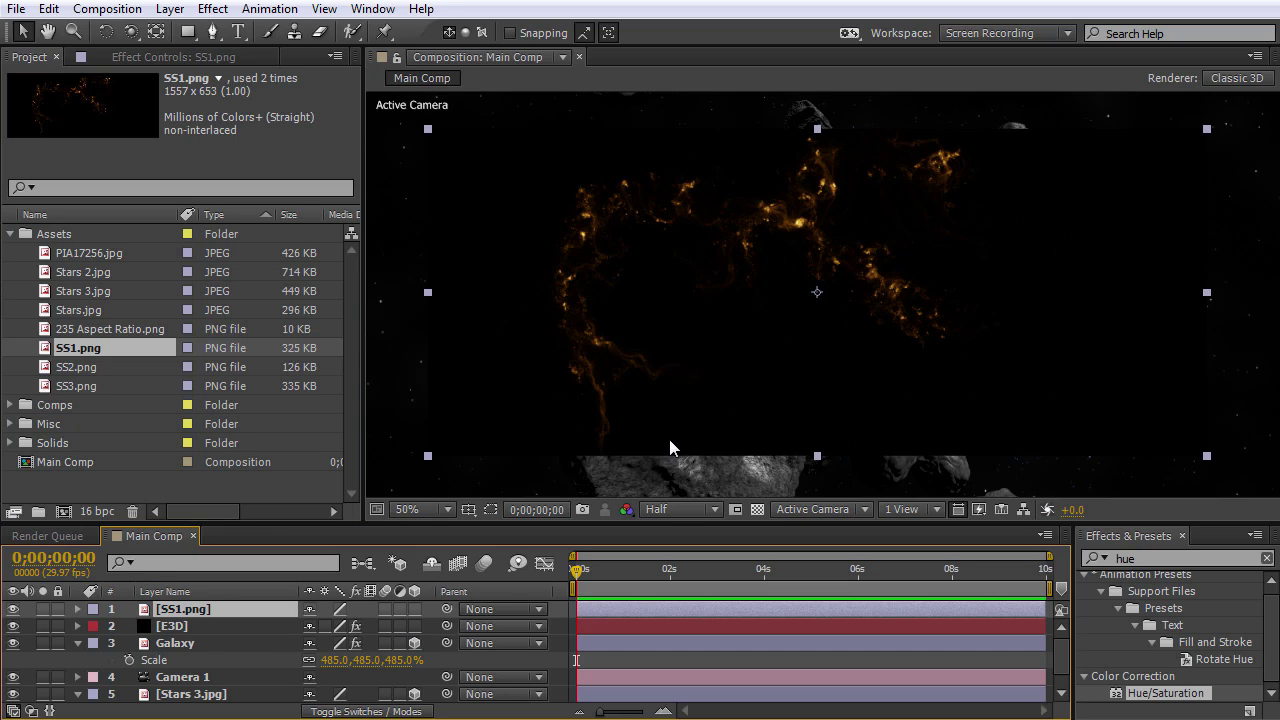
left_click_drag(188, 610, 176, 647)
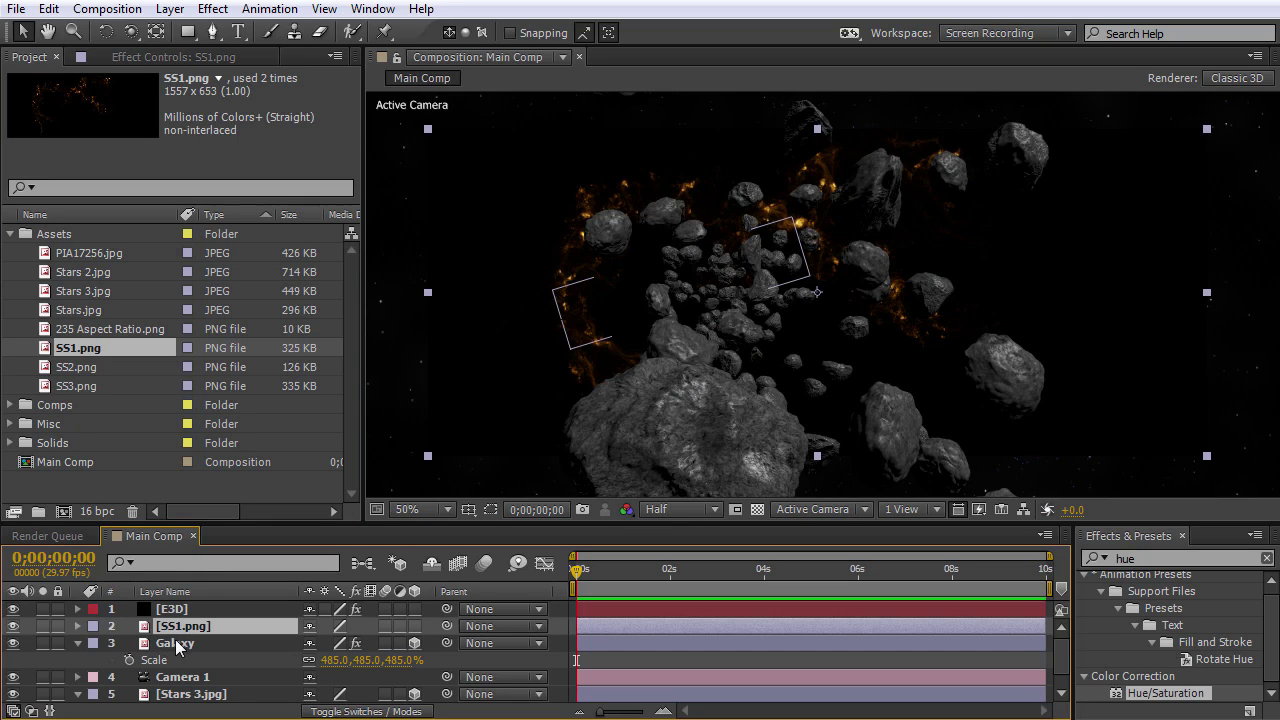
left_click(414, 625)
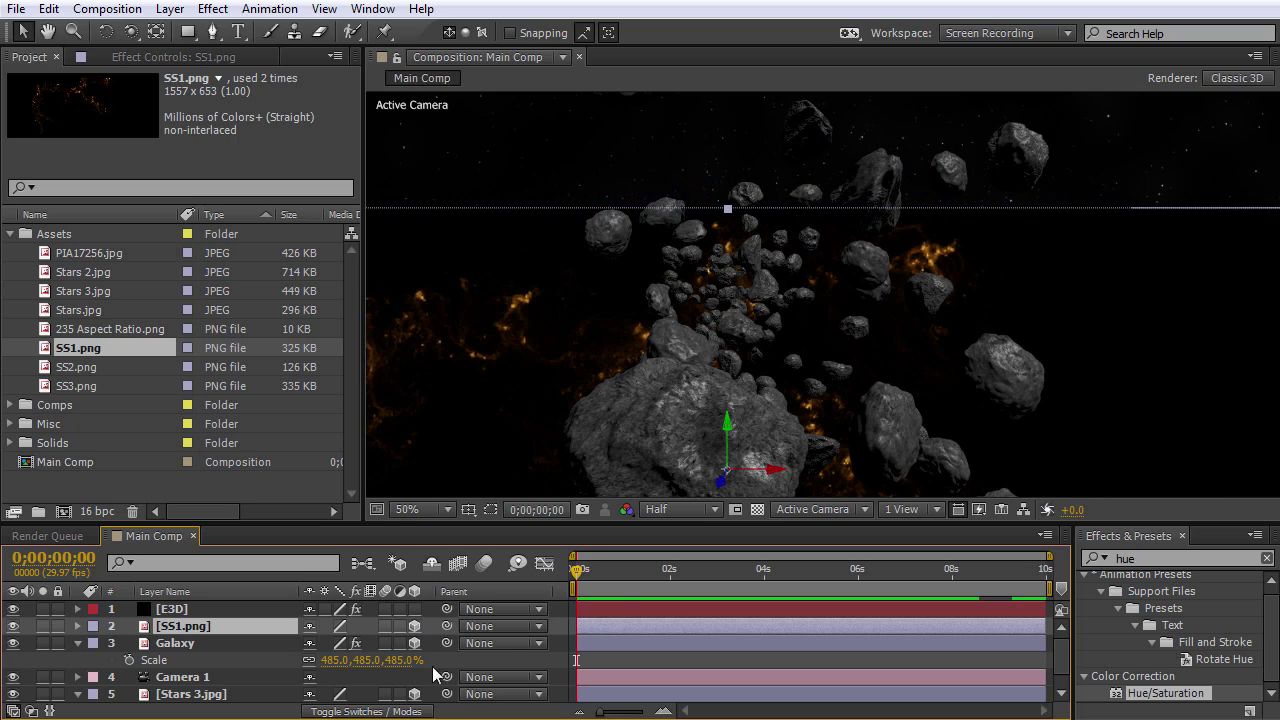
In Custom View 1, push the SS1.png layer back in Z to near the galaxy, and return to Active Camera.
left_click(805, 510)
left_click(815, 719)
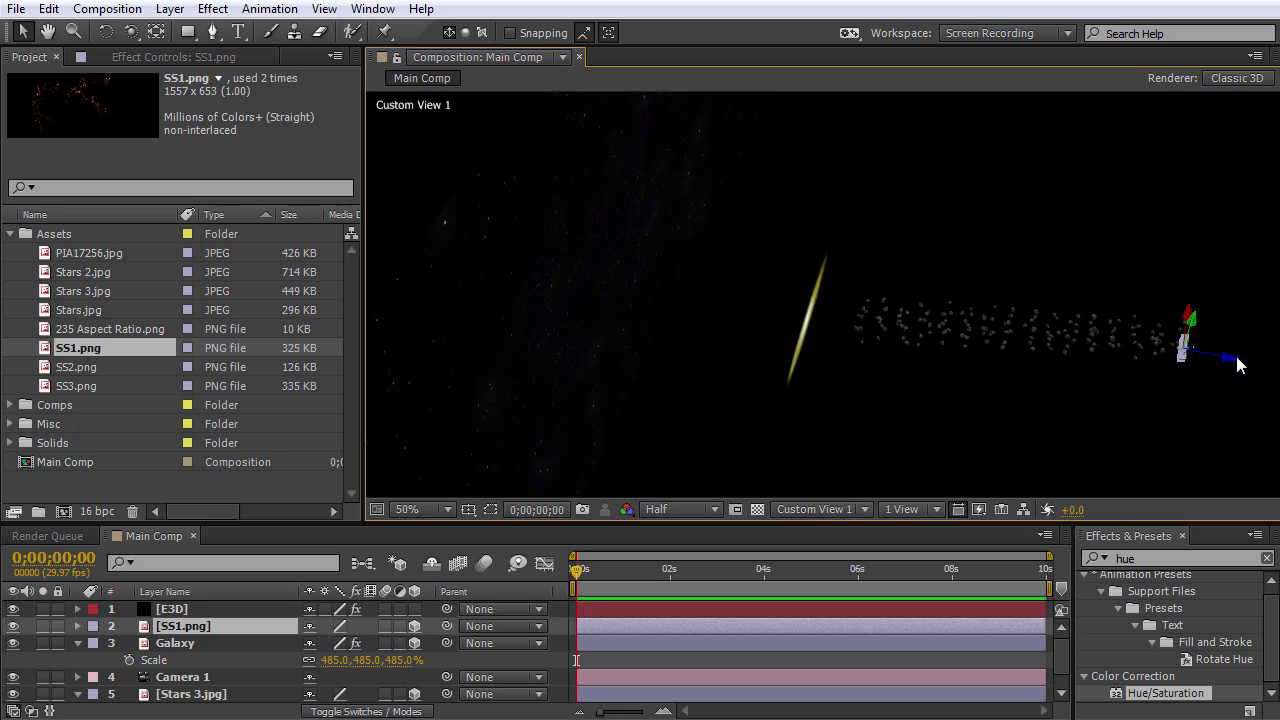
left_click_drag(1241, 361, 0, 357)
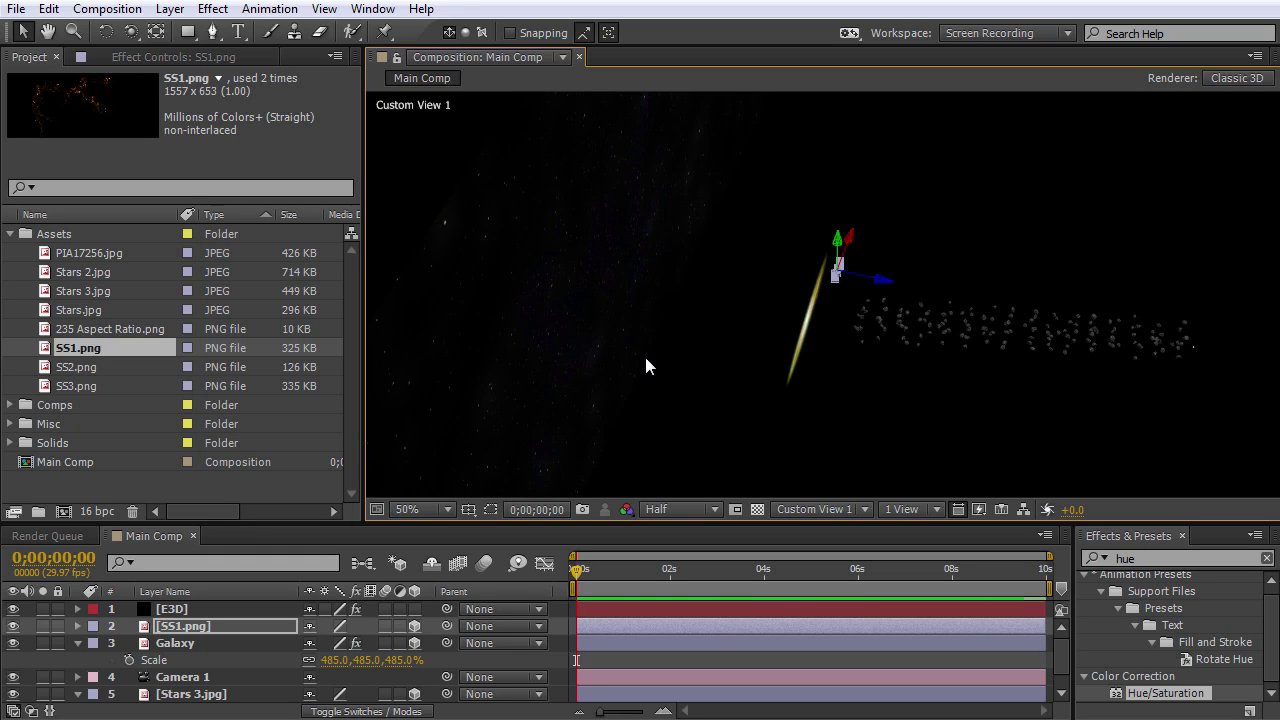
left_click(828, 510)
left_click(838, 531)
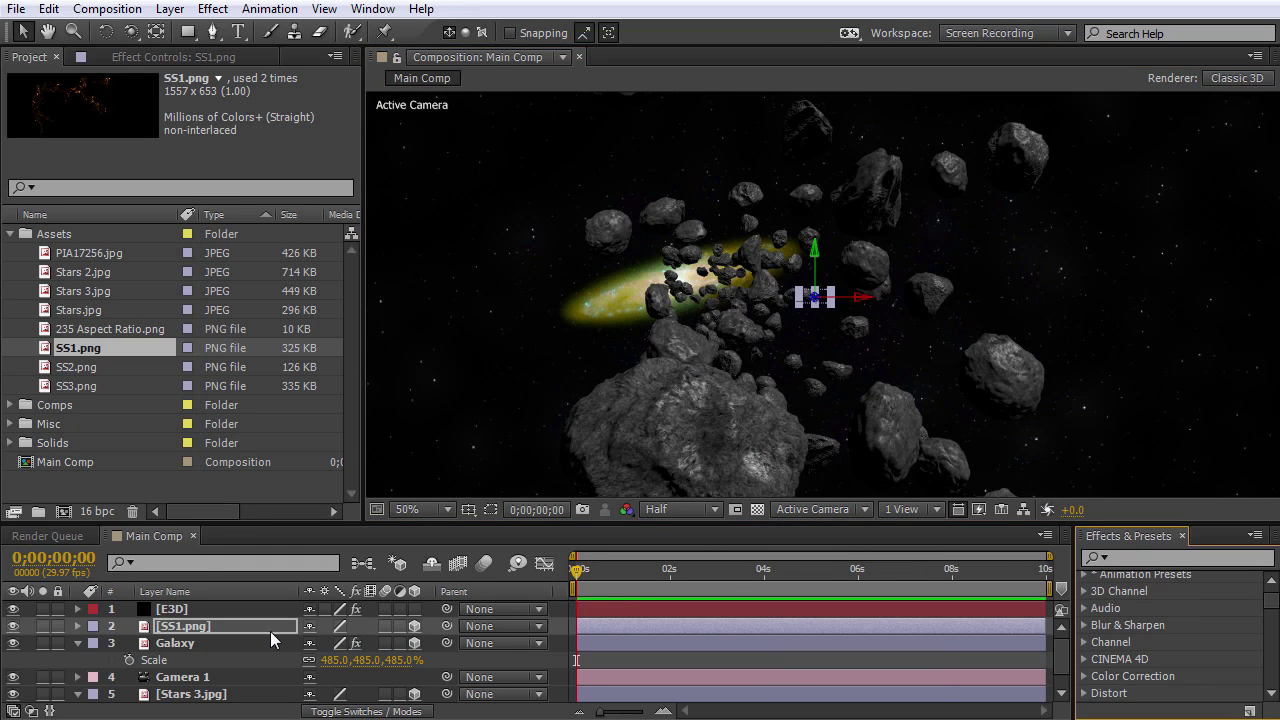
Set the SS1.png layer's blending mode to Screen and show the layer switches again.
left_click(352, 711)
left_click(342, 627)
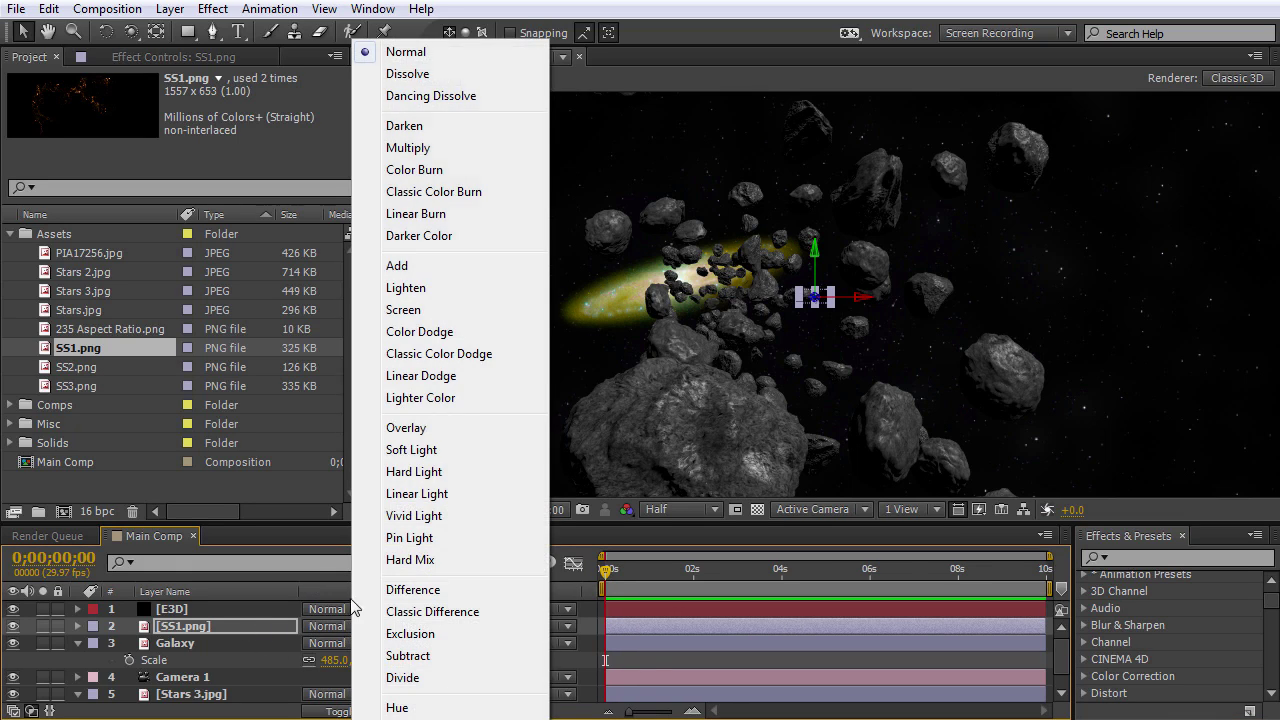
left_click(425, 309)
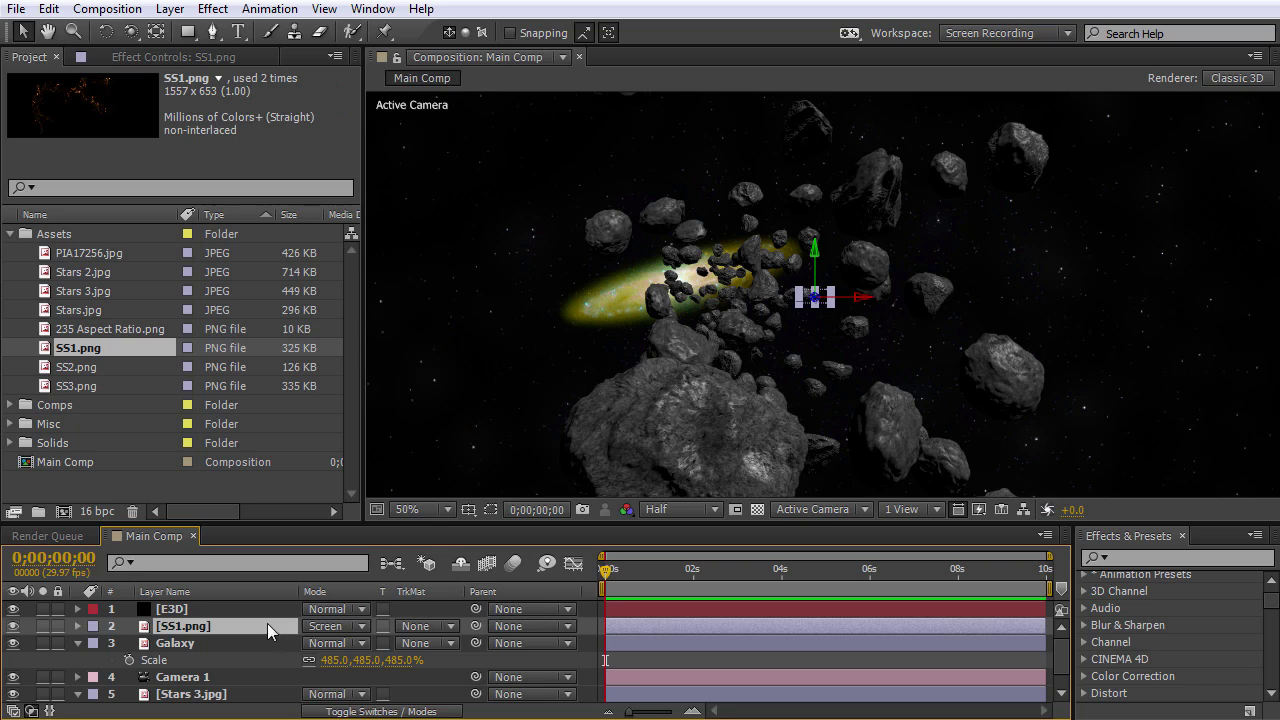
left_click(338, 706)
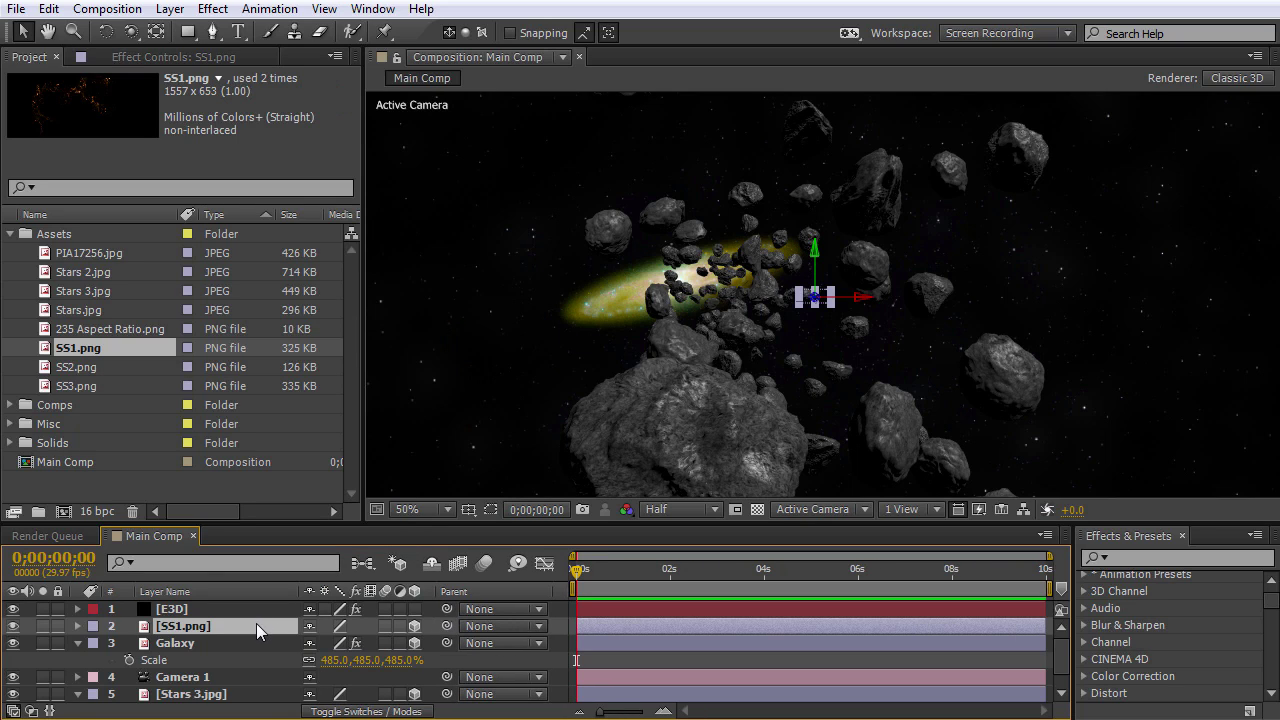
Scale the SS1.png layer up to 3272% so the nebula spreads behind the asteroids.
key("s")
left_click_drag(345, 643, 1250, 672)
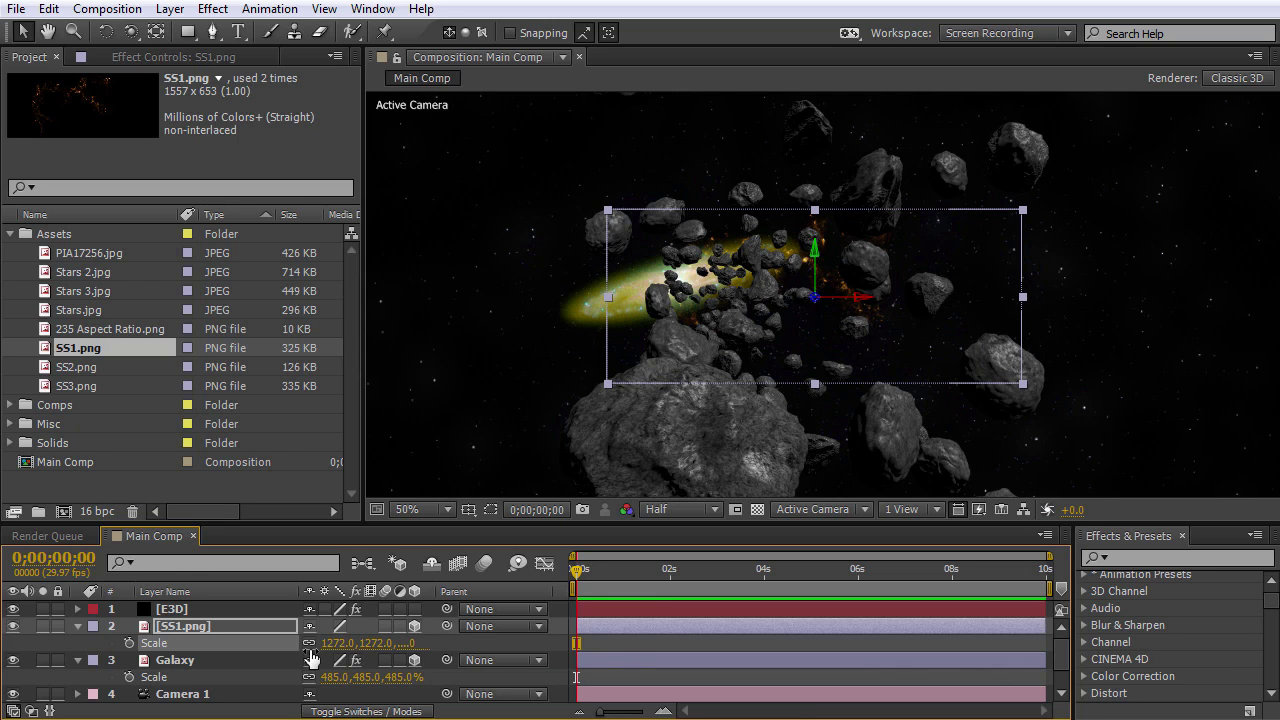
left_click_drag(368, 652, 578, 648)
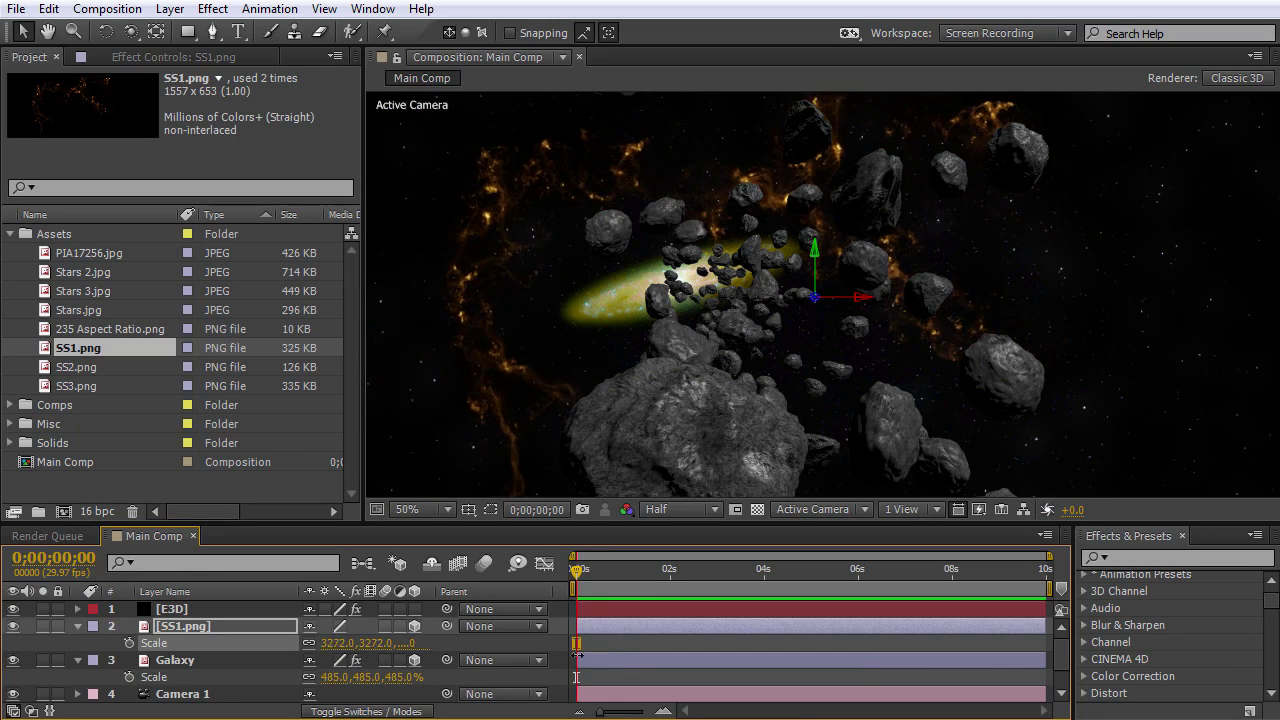
Reposition the SS1.png nebula in X and Y around the galaxy and enlarge it to 3692%, keeping the layer selected.
left_click_drag(891, 287, 856, 287)
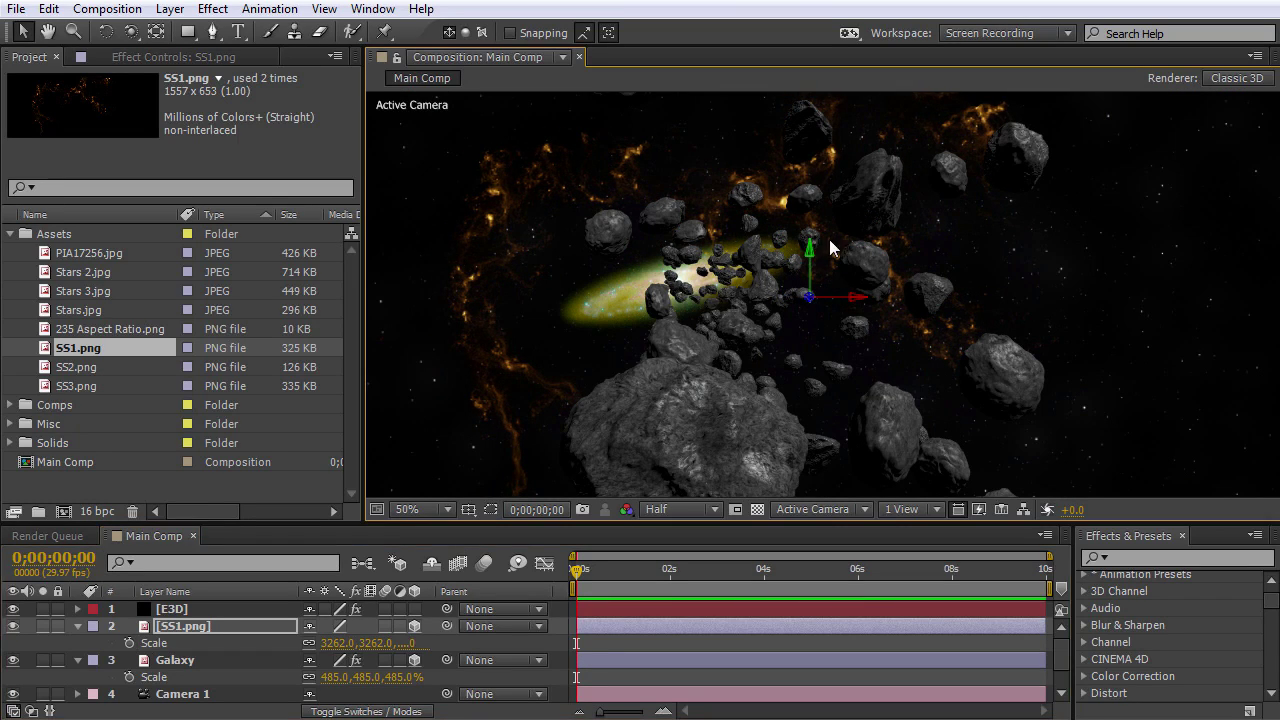
left_click_drag(817, 265, 815, 1)
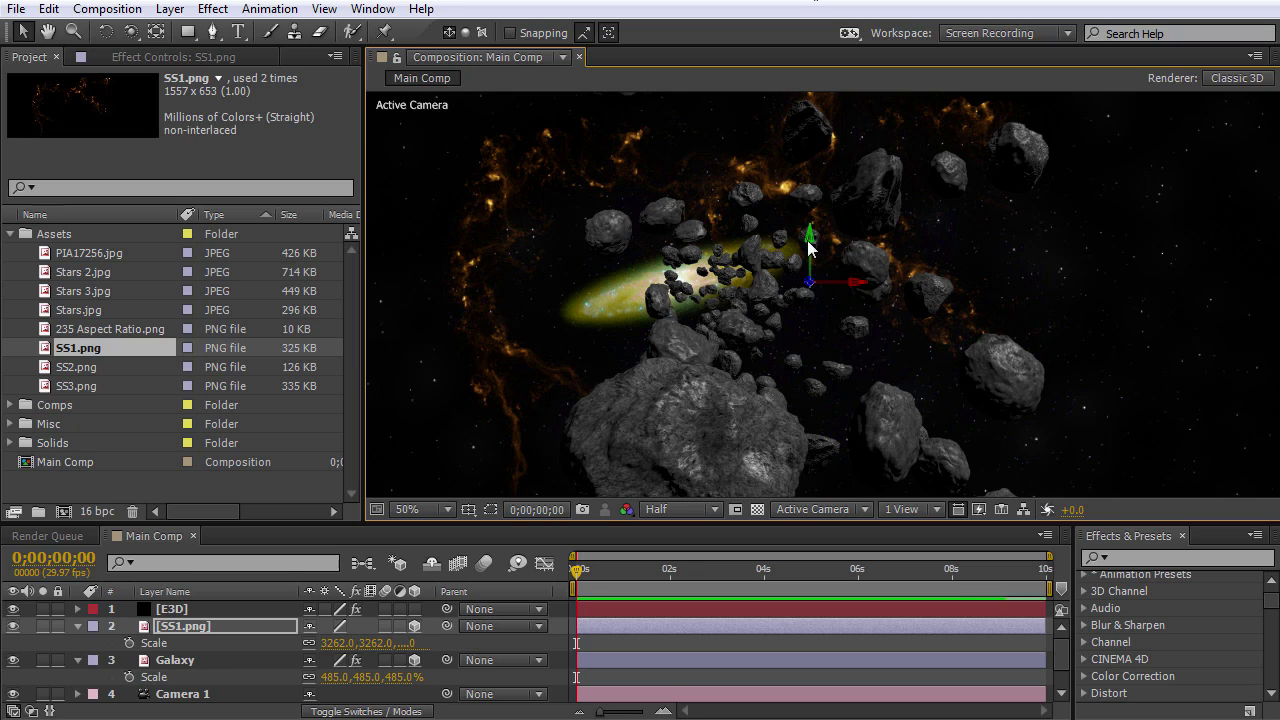
left_click_drag(808, 242, 847, 251)
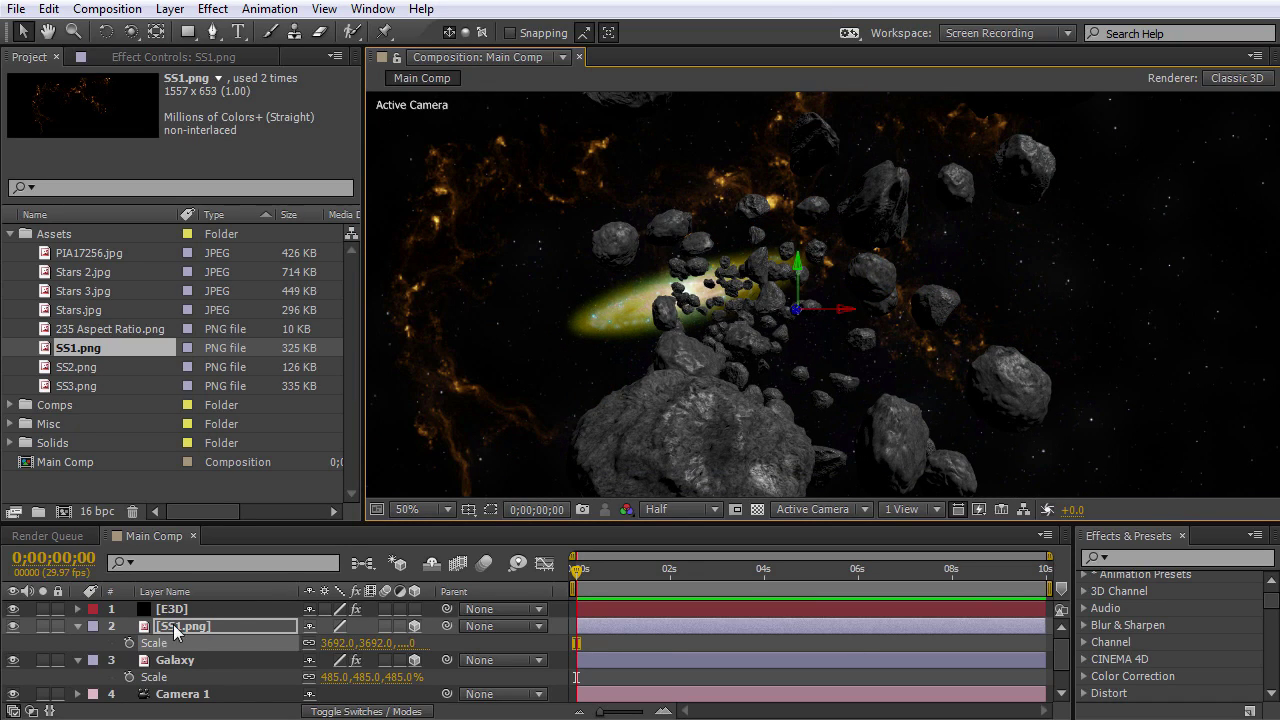
left_click(175, 627)
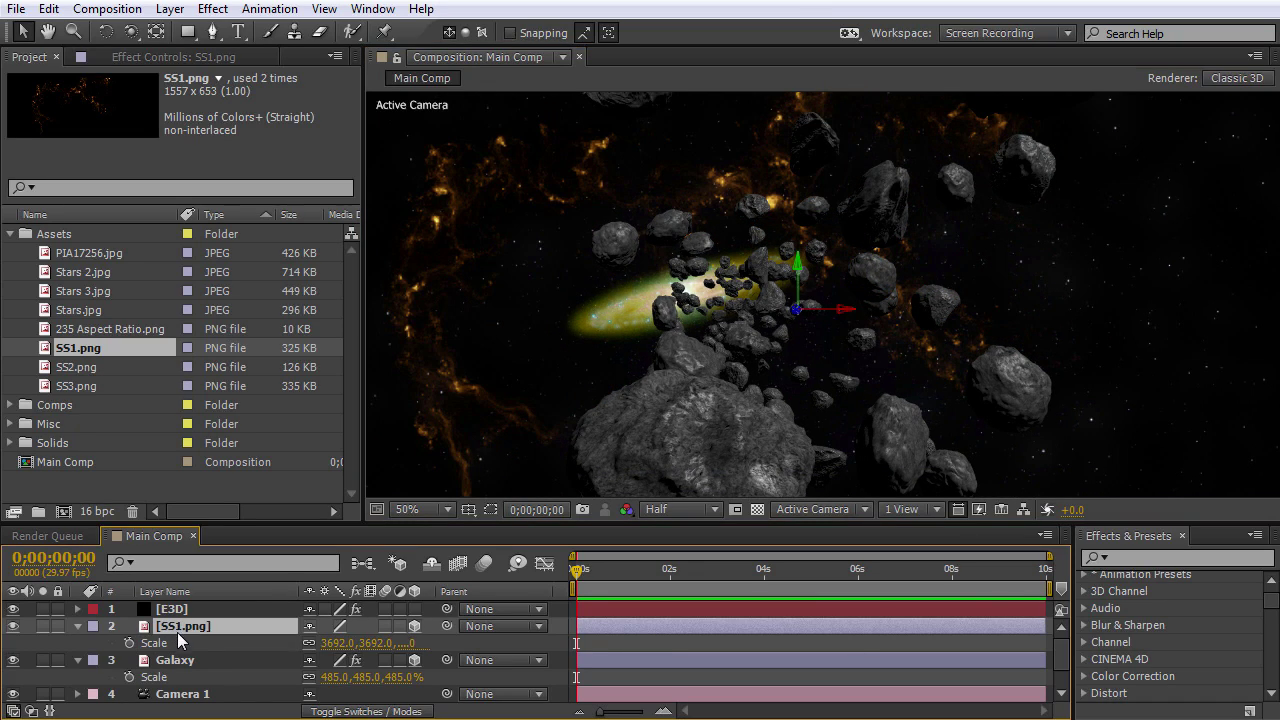
Duplicate the SS1.png nebula layer and rotate the copy in Z so it extends over the right side of the scene.
key("ctrl+d")
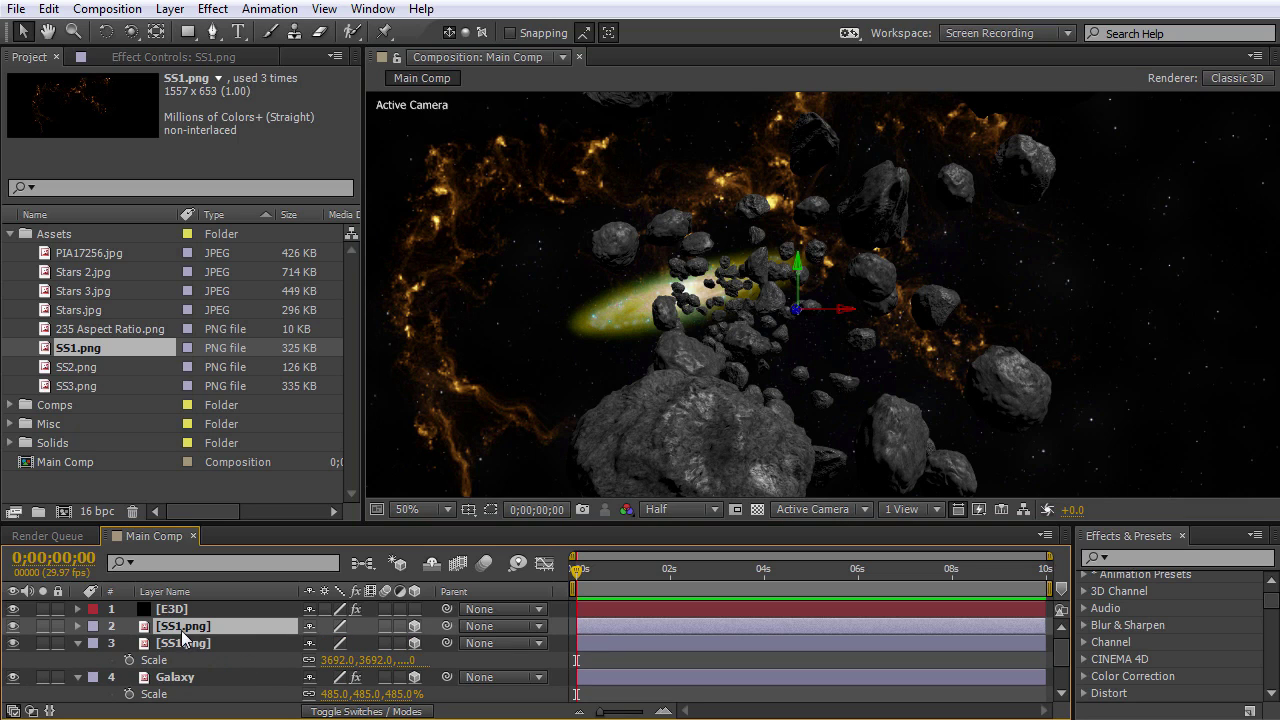
key("r")
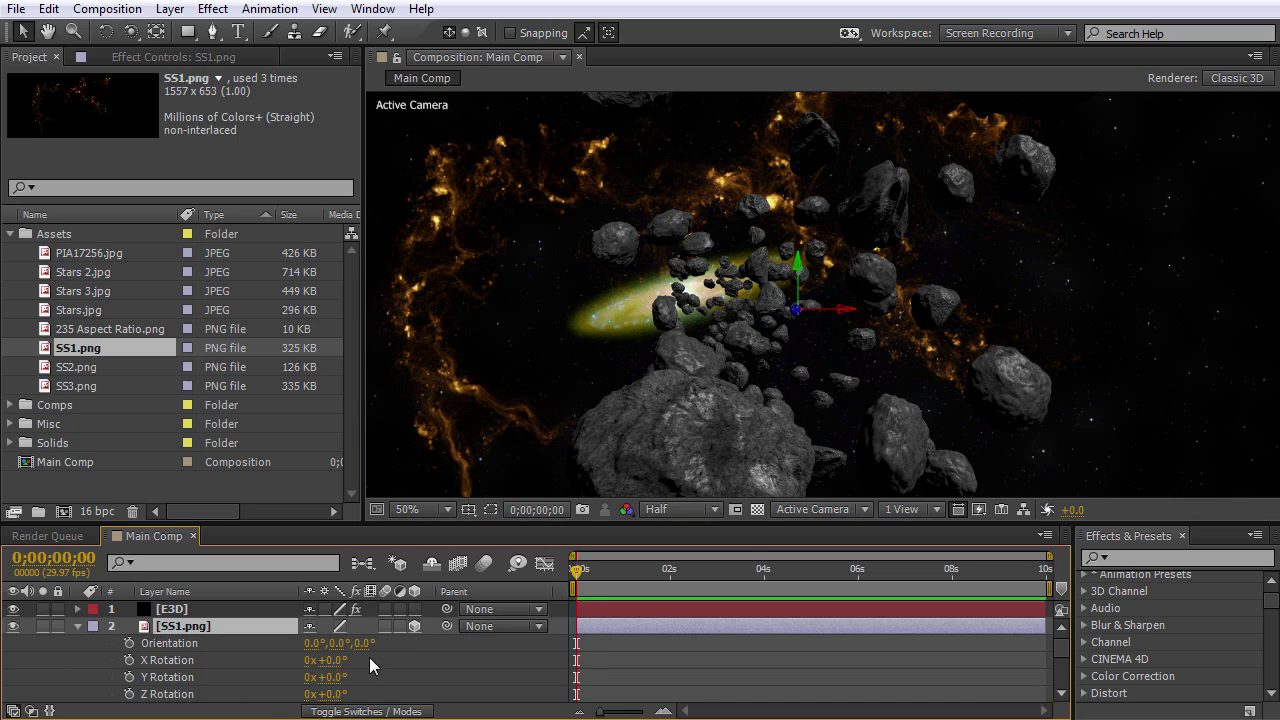
left_click_drag(337, 693, 490, 684)
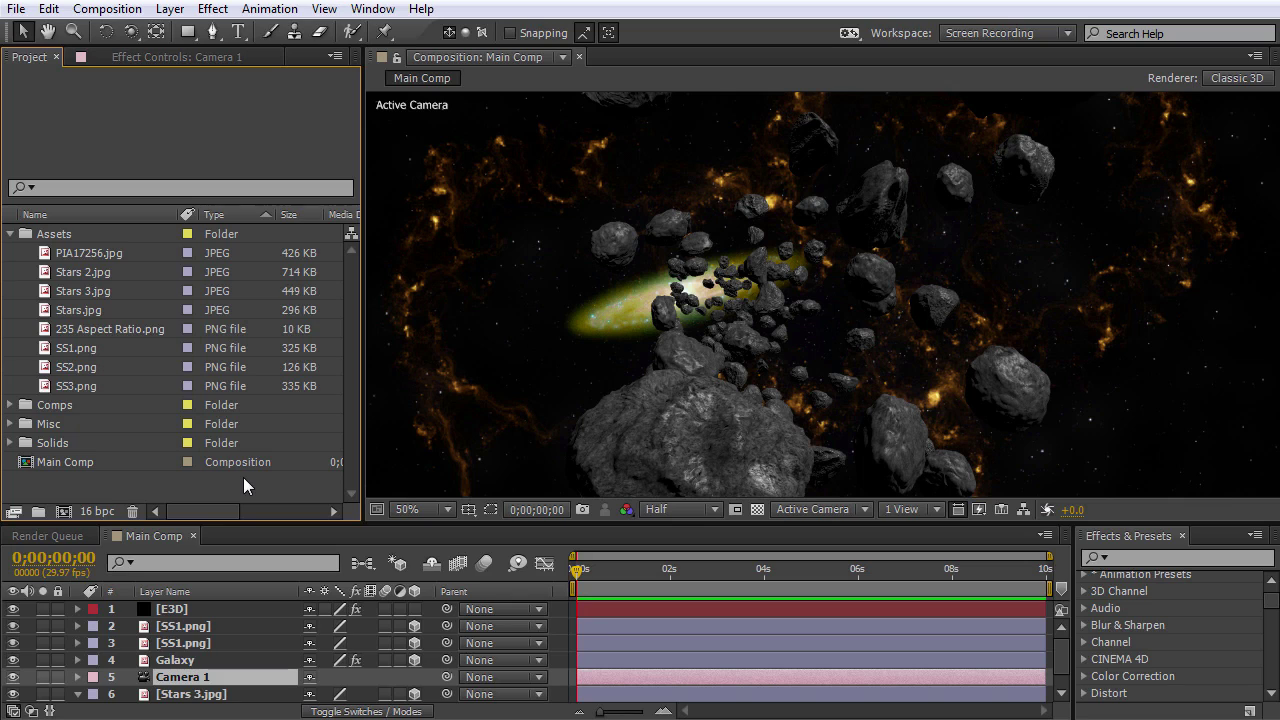
Duplicate the rotated SS1.png layer and replace the new copy's source with SS3.png.
left_click(188, 627)
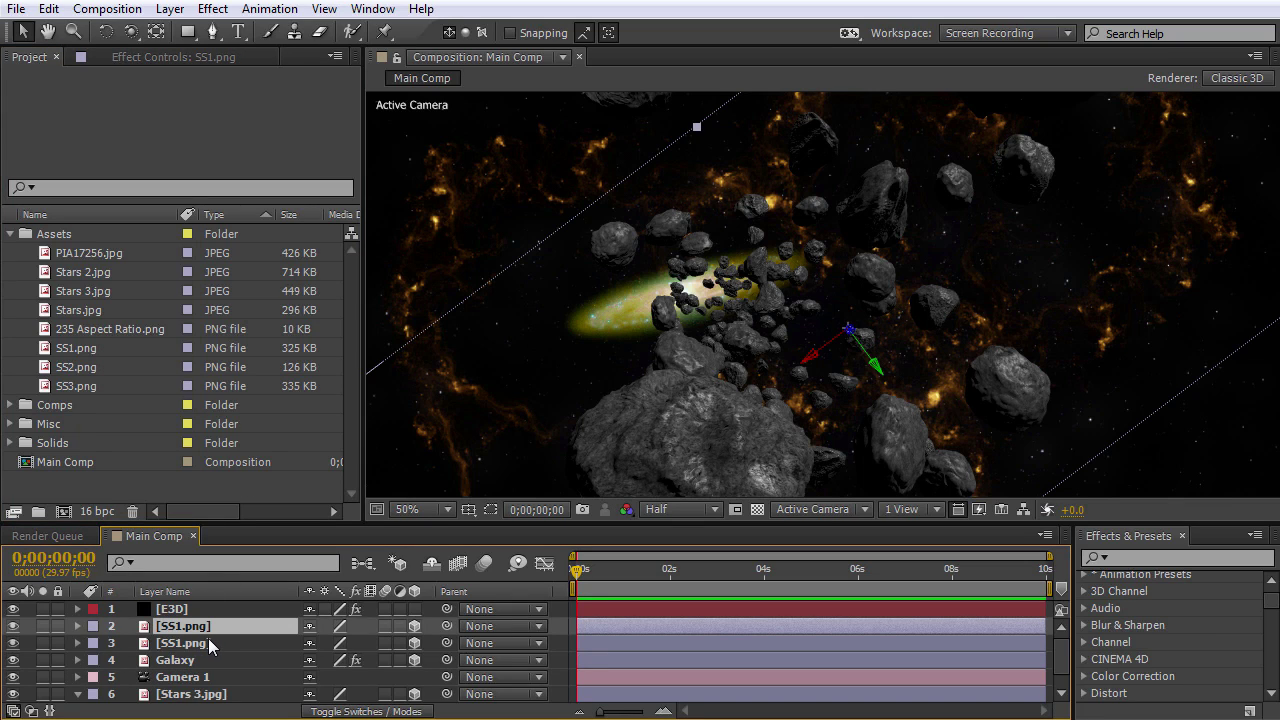
key("ctrl+d")
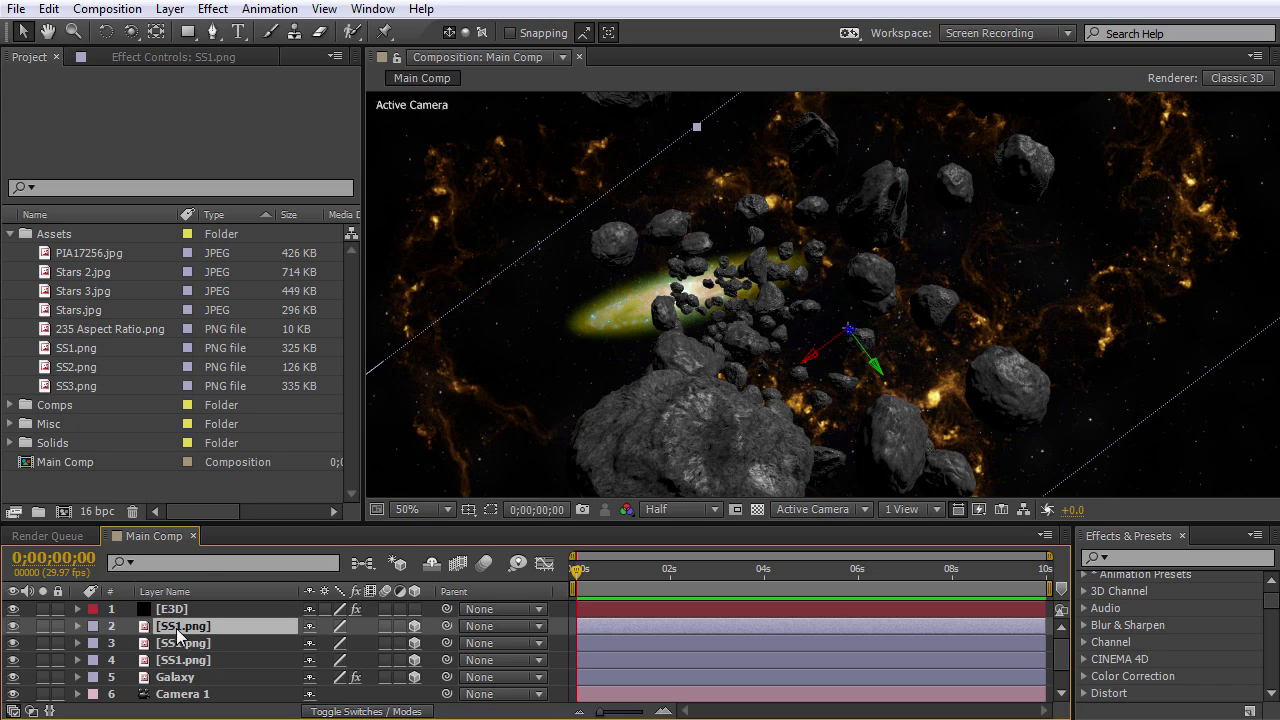
left_click(66, 386)
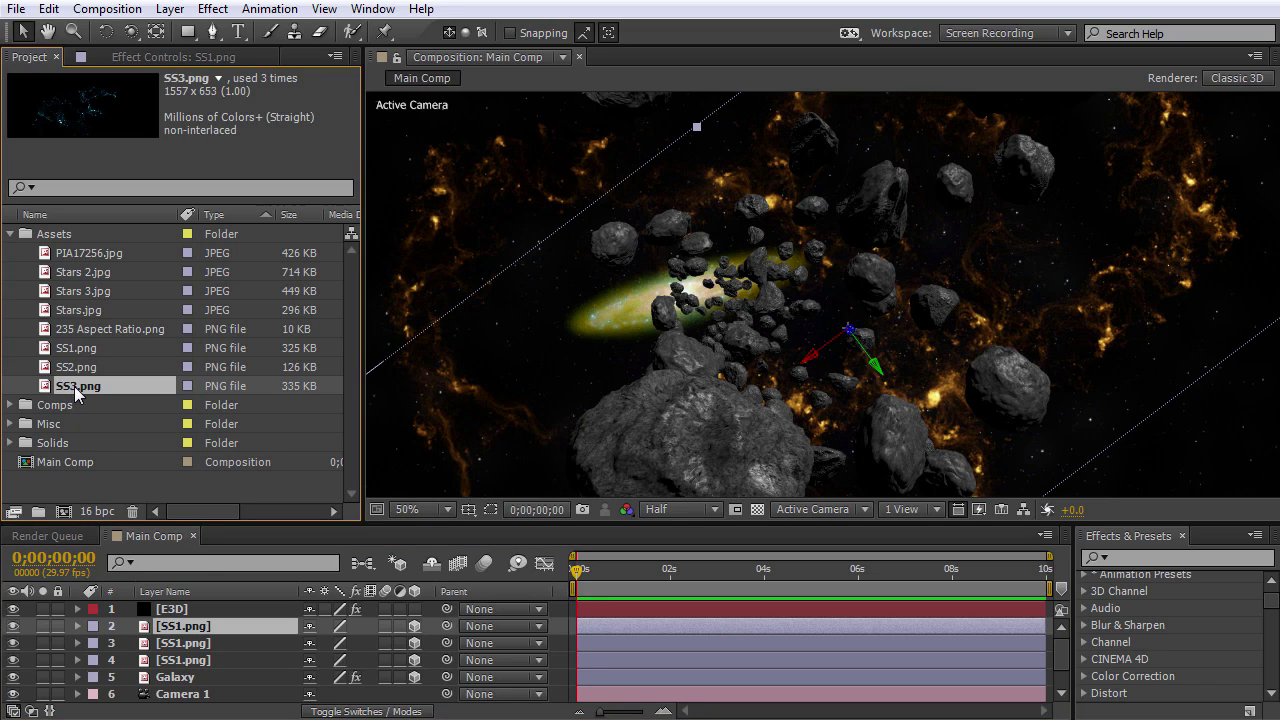
left_click_drag(73, 390, 185, 628)
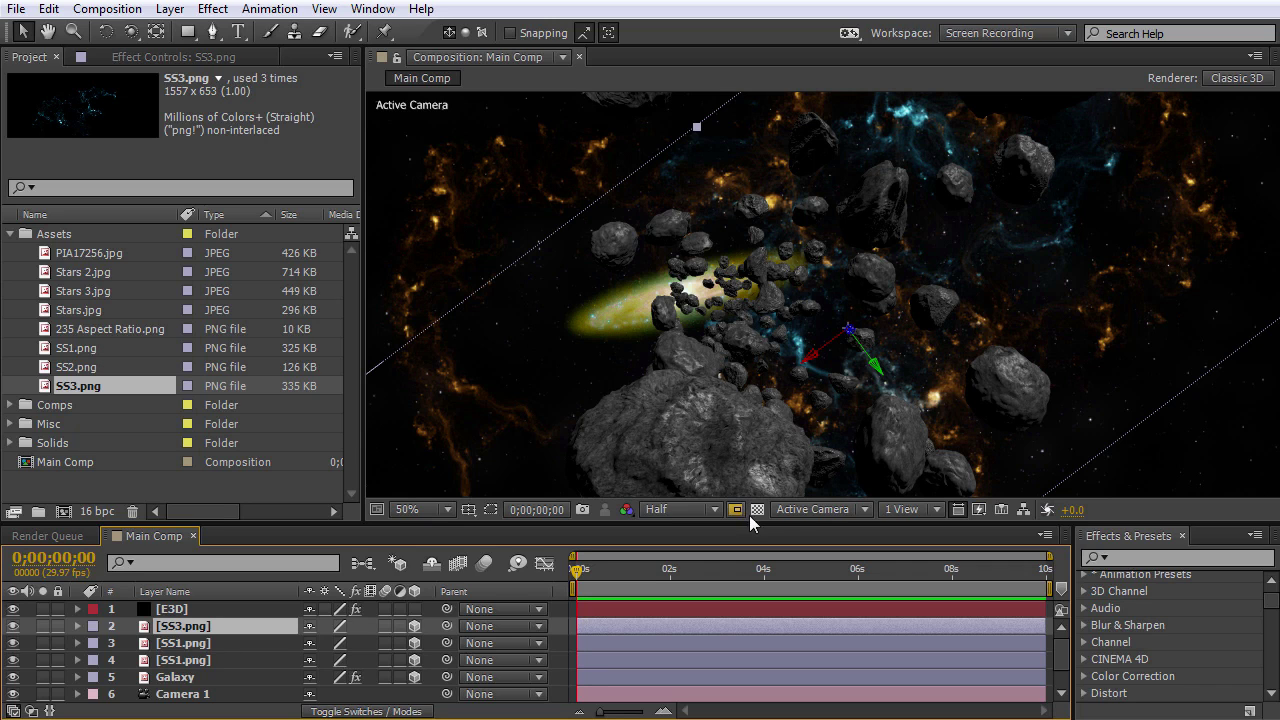
Scale the SS3.png nebula down to 1658% and position it in the lower-right corner of the frame.
left_click_drag(815, 366, 359, 449)
scroll(690, 390, "down", 2)
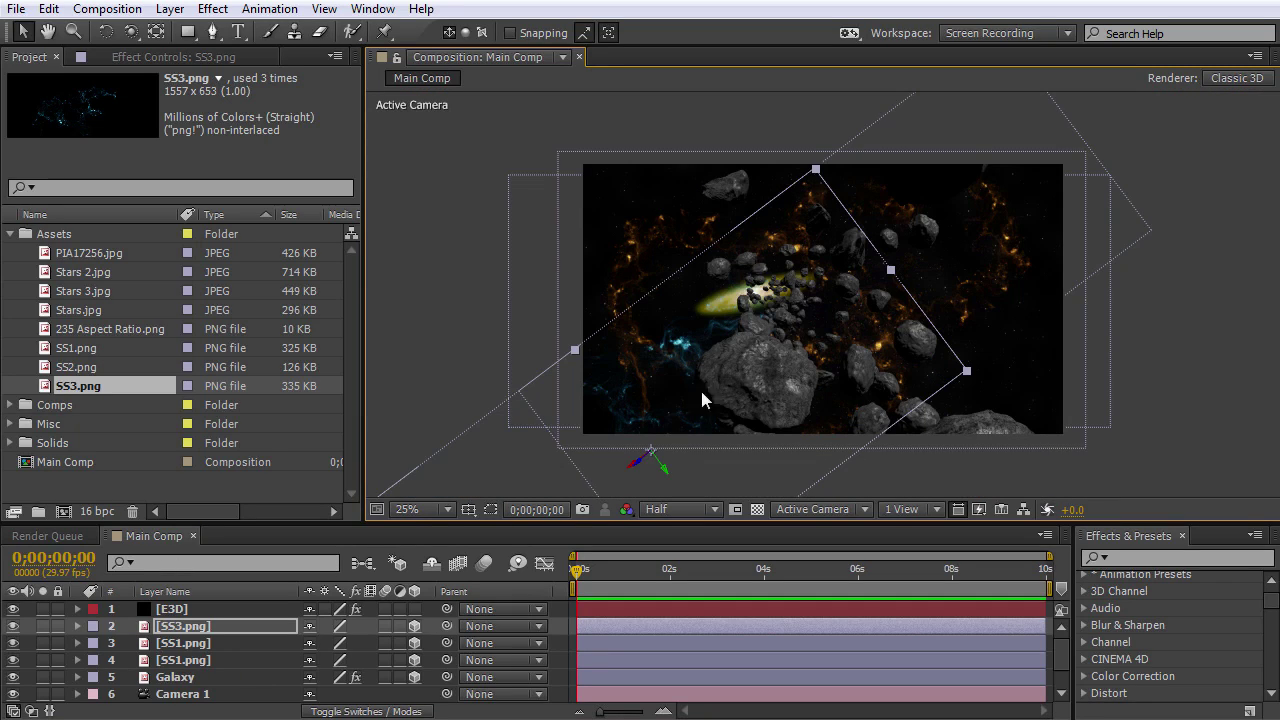
key("s")
left_click_drag(370, 643, 242, 643)
scroll(774, 300, "up", 2)
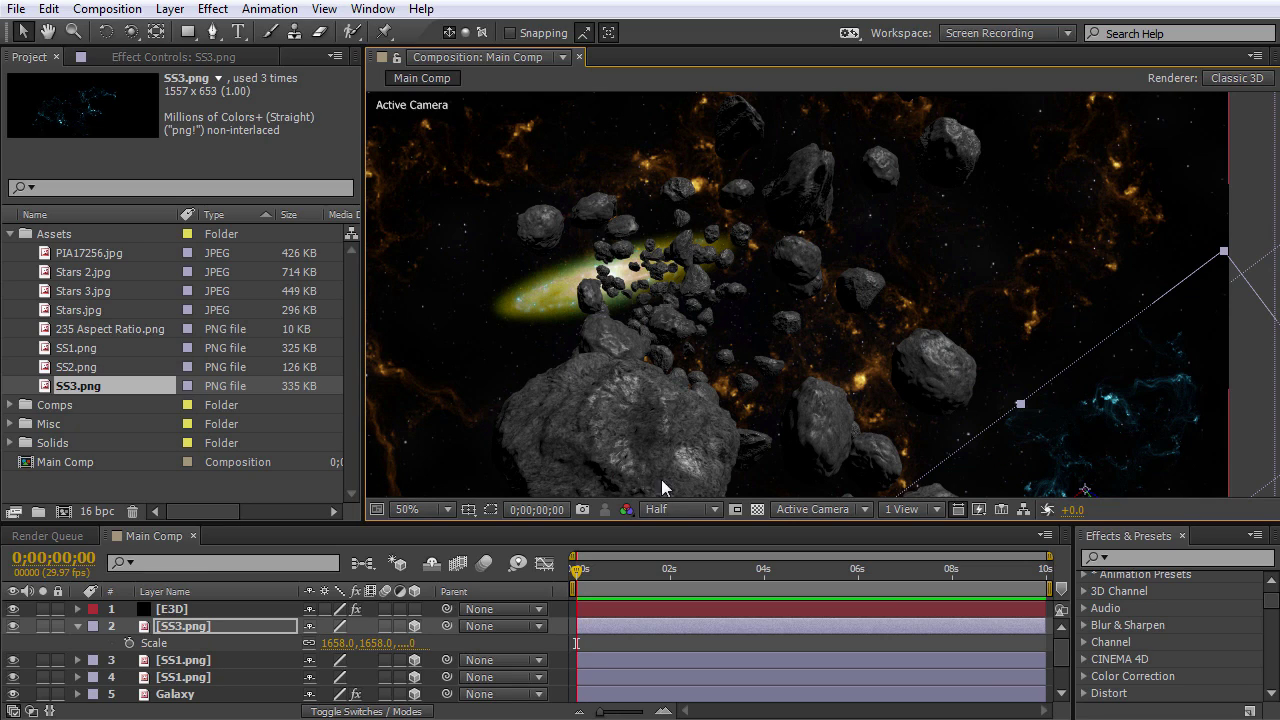
key("comma")
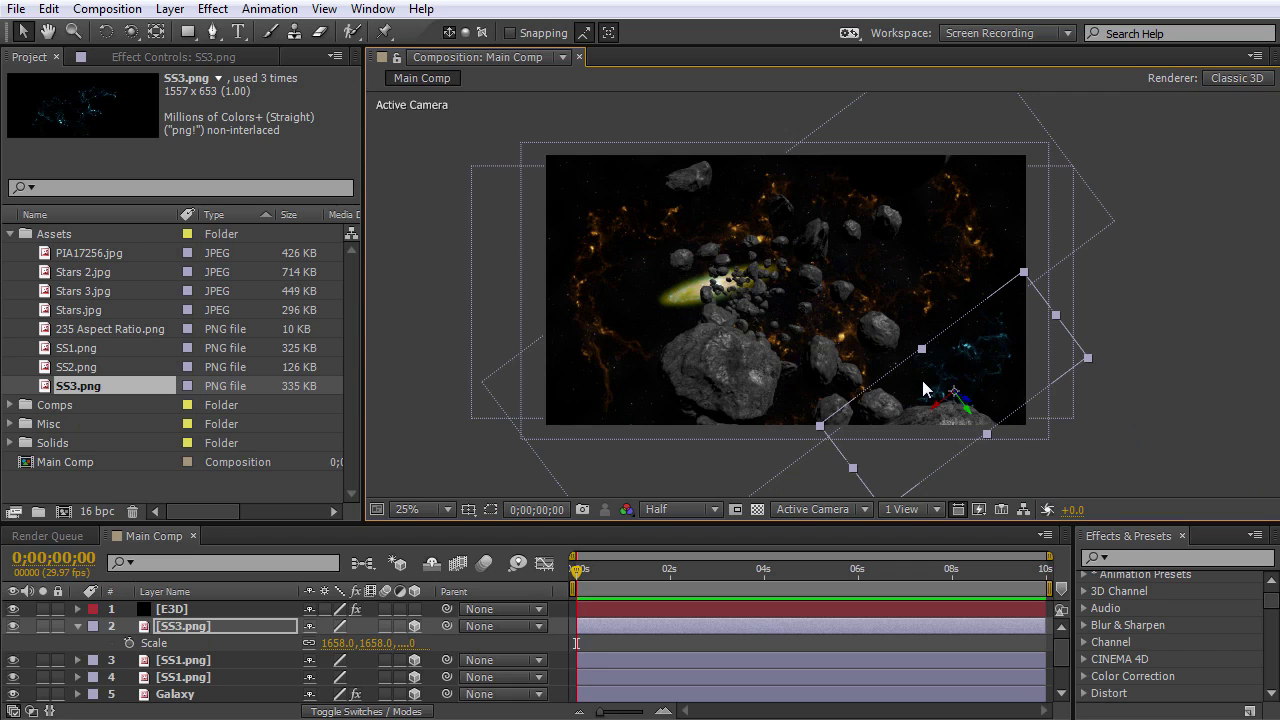
key("period")
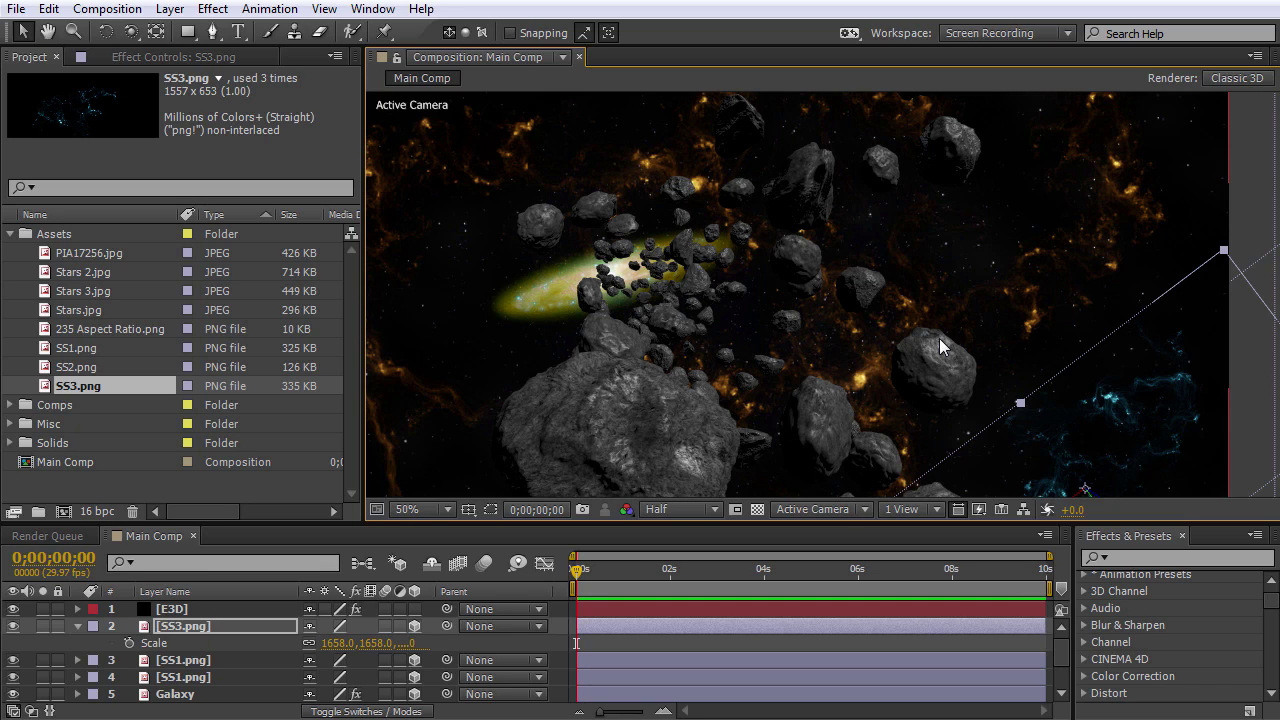
Begin adding a new layer to Main Comp.
key("comma")
right_click(463, 137)
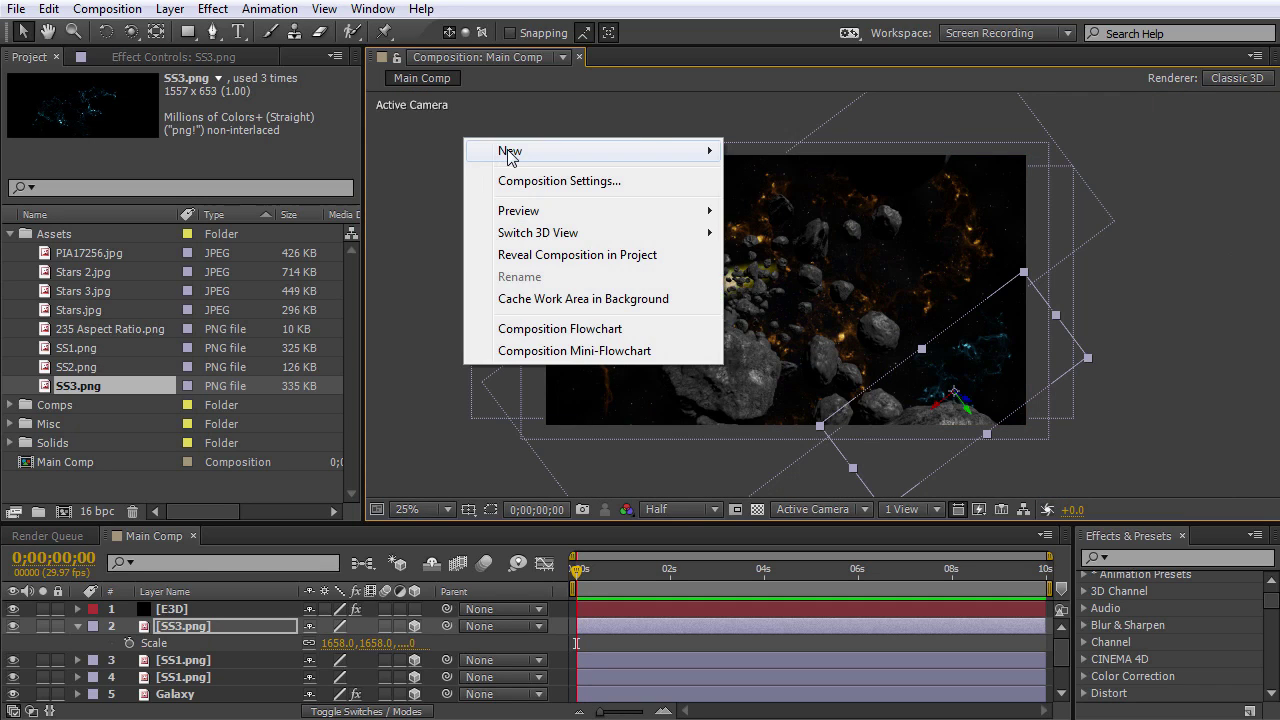
Start a new light in Main Comp and set its light type to Parallel.
mouse_move(507, 152)
left_click(803, 229)
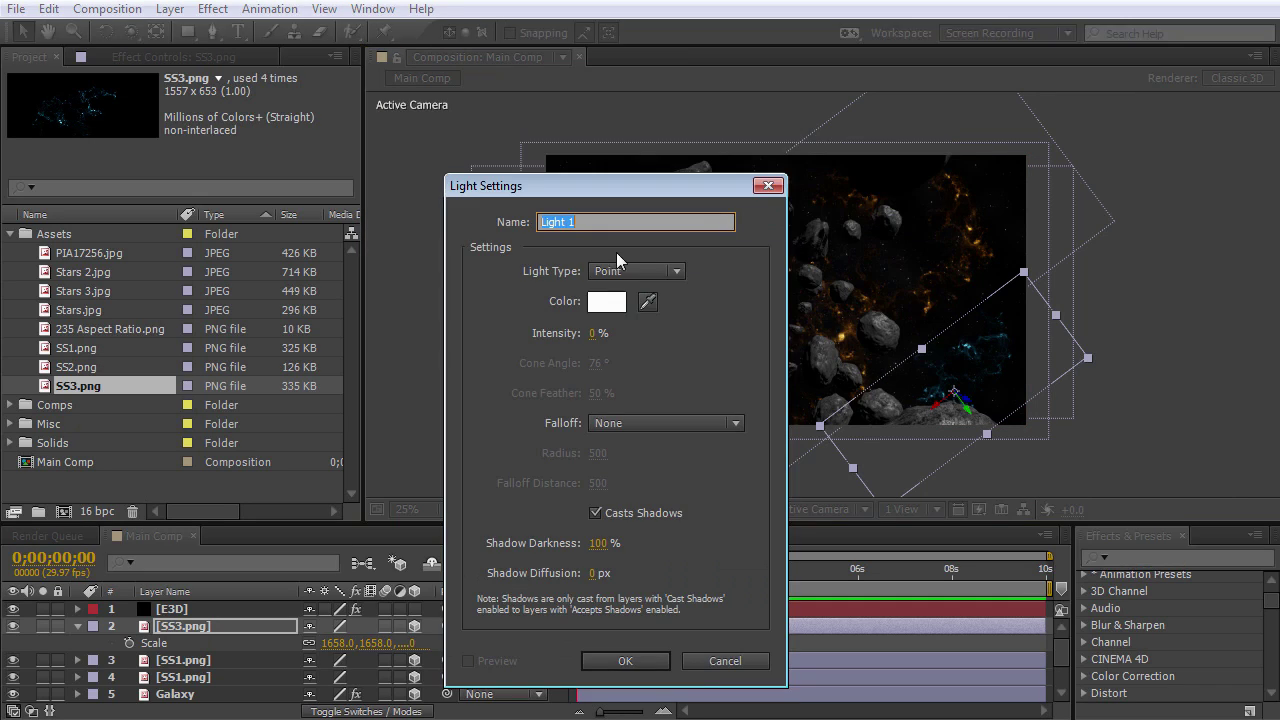
left_click(634, 270)
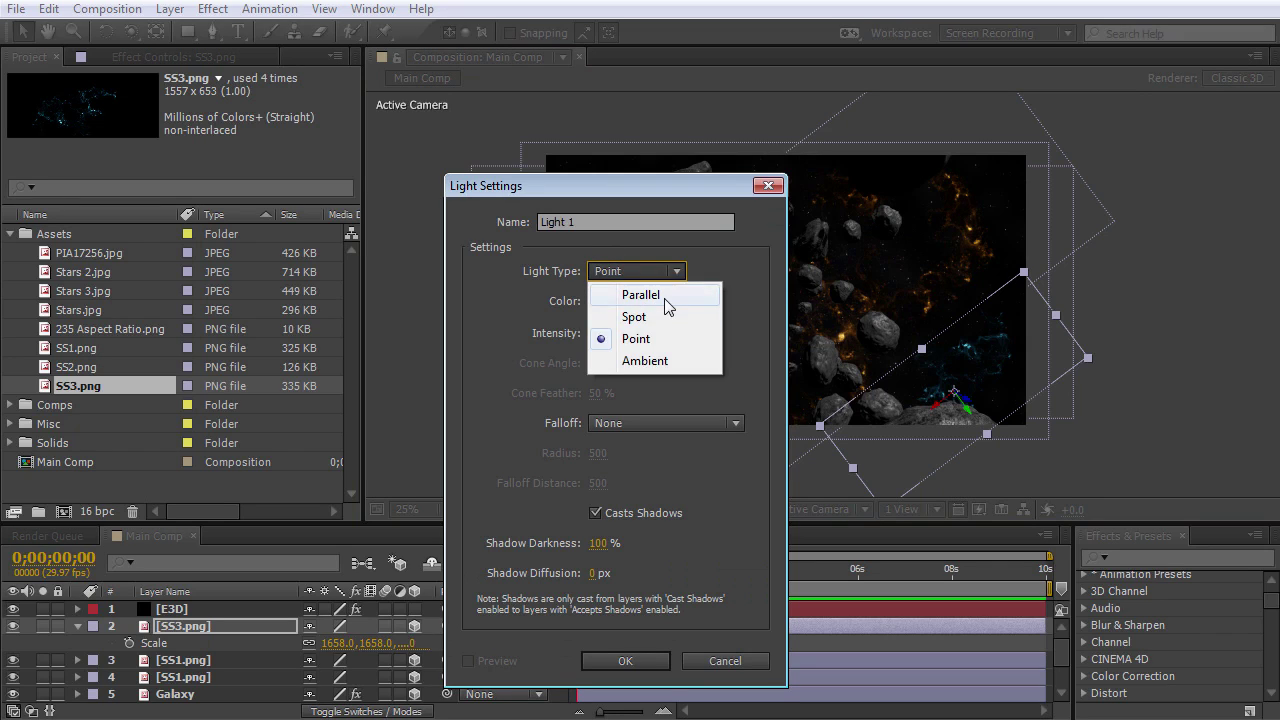
left_click(670, 298)
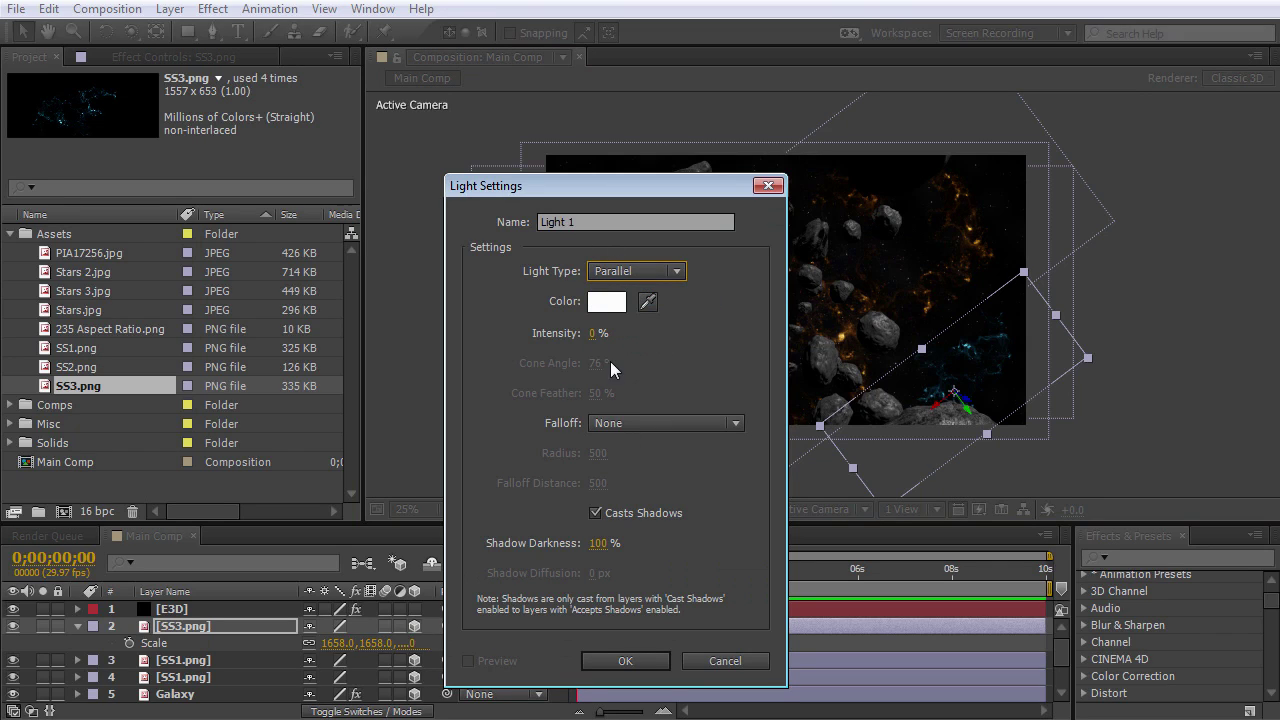
Sample the light's colour from the bright orange nebula, set its intensity to 100%, and create the light.
left_click(607, 301)
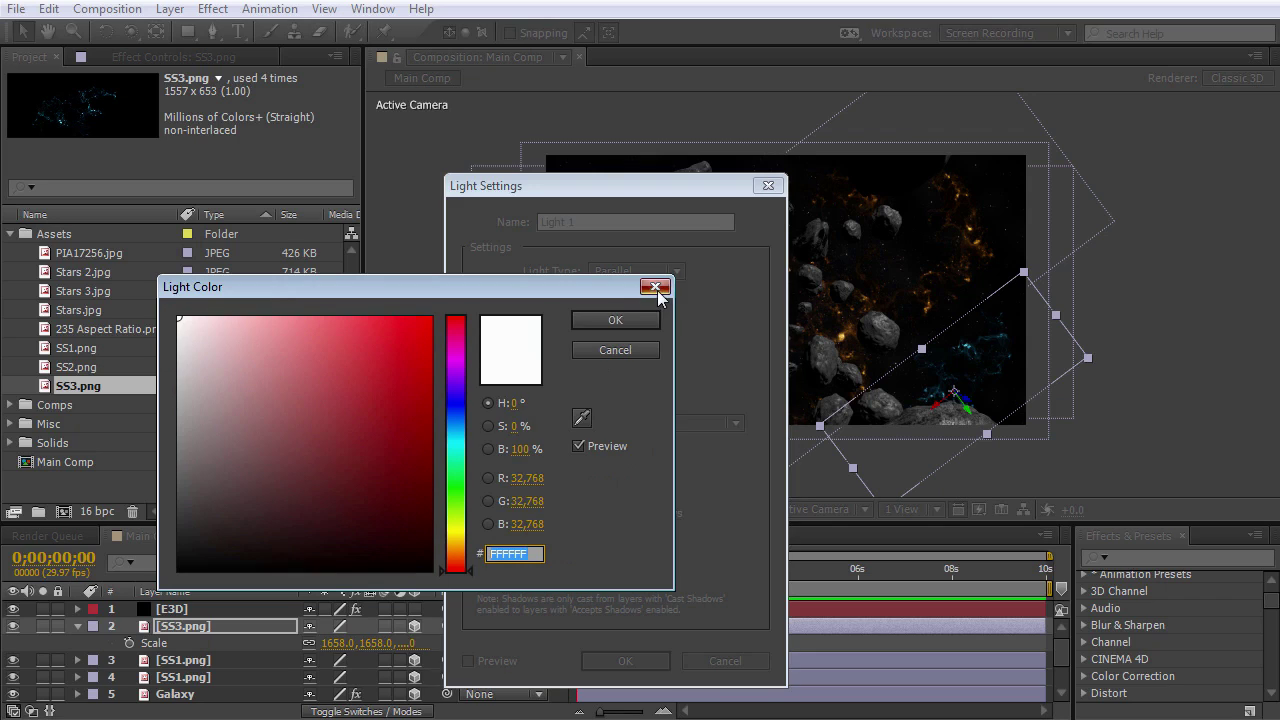
left_click(650, 316)
left_click(647, 301)
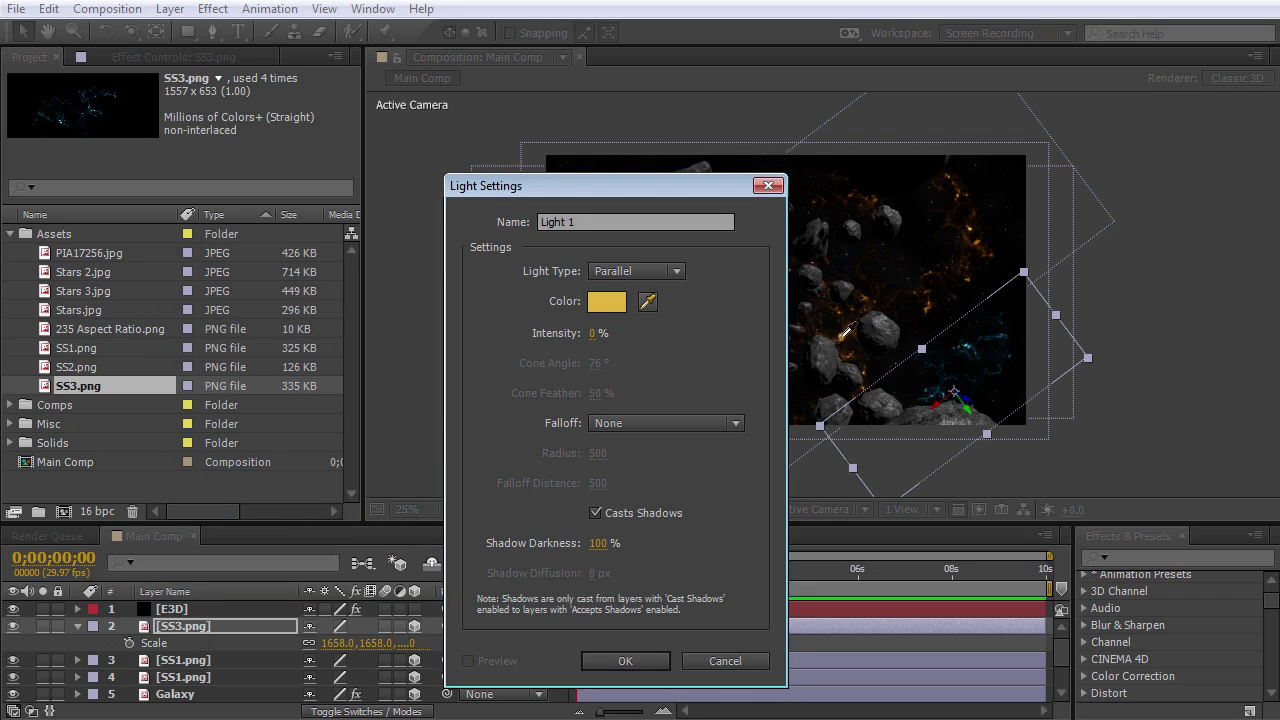
left_click(843, 335)
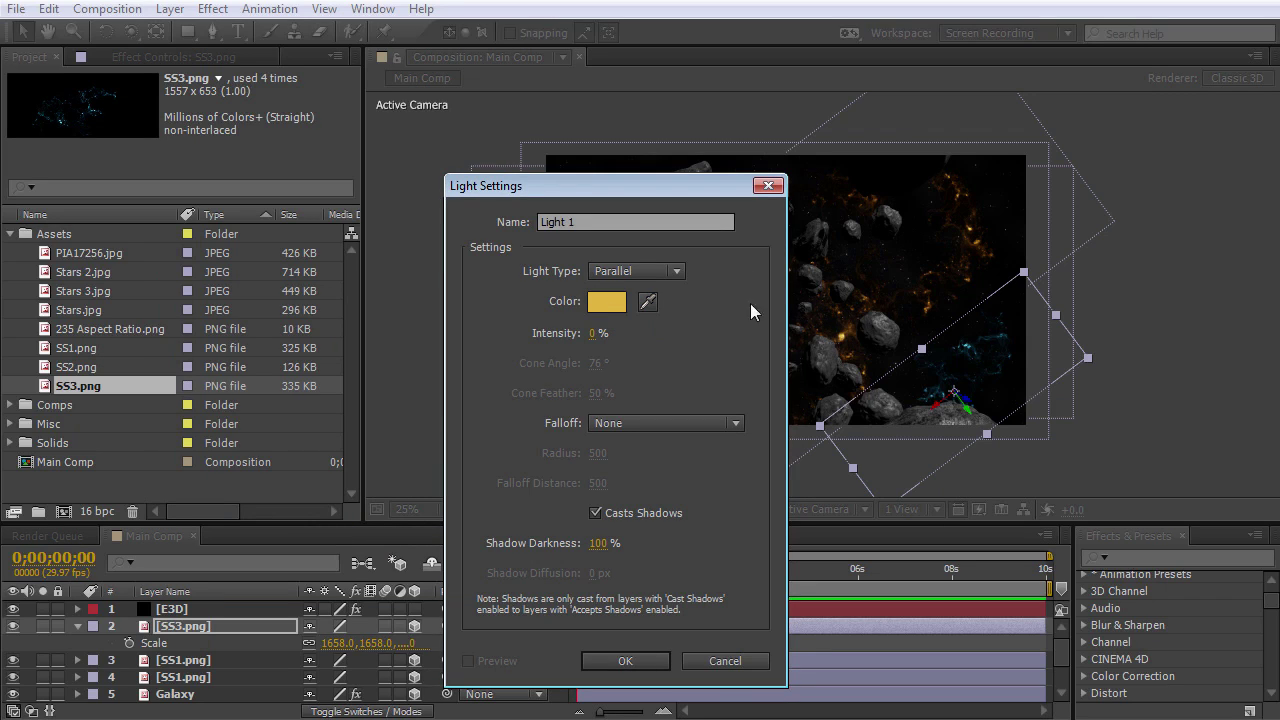
left_click(592, 333)
type("100")
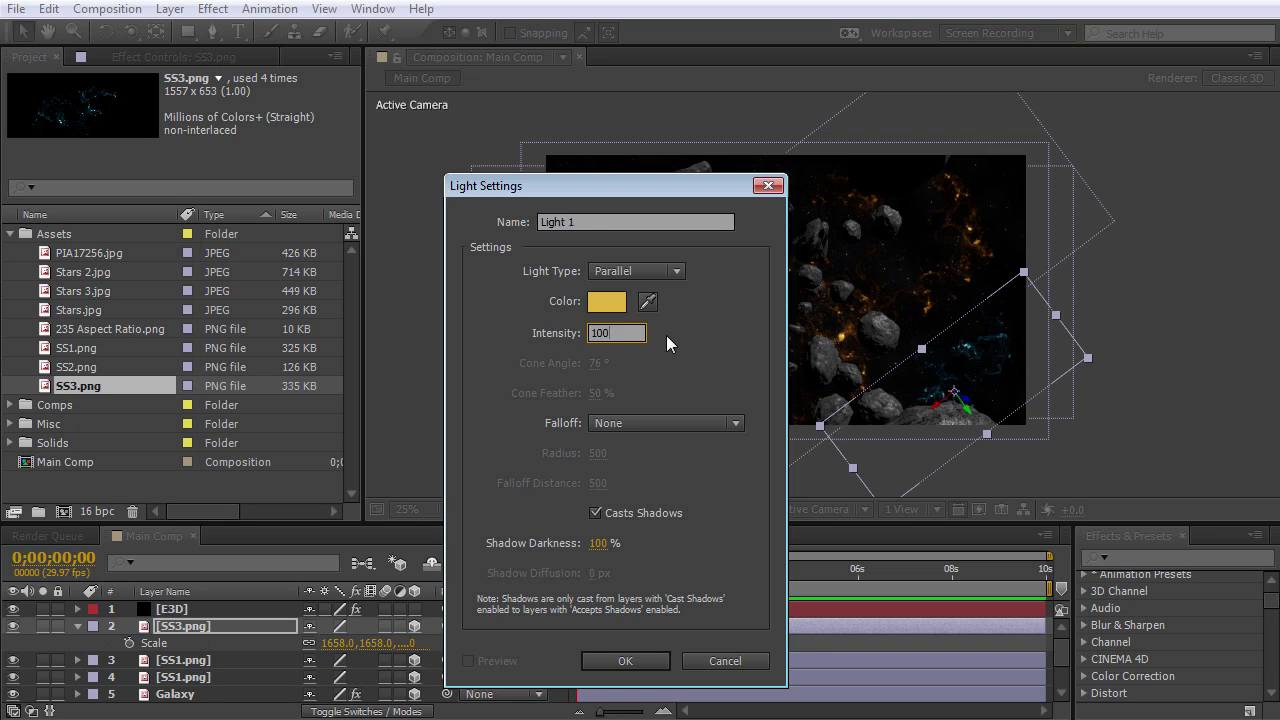
key("Return")
key("period")
key("period")
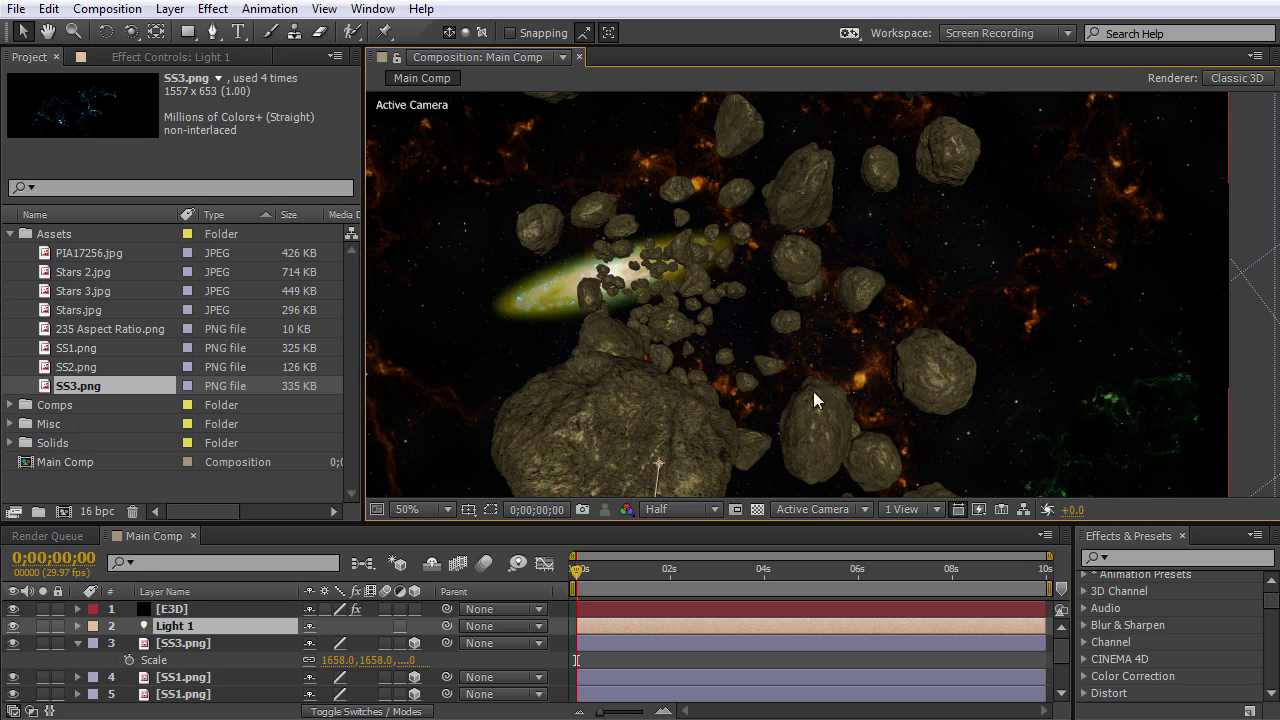
Switch to Custom View 1 and move Light 1 back along its Z axis into the asteroid field toward the galaxy.
left_click(865, 506)
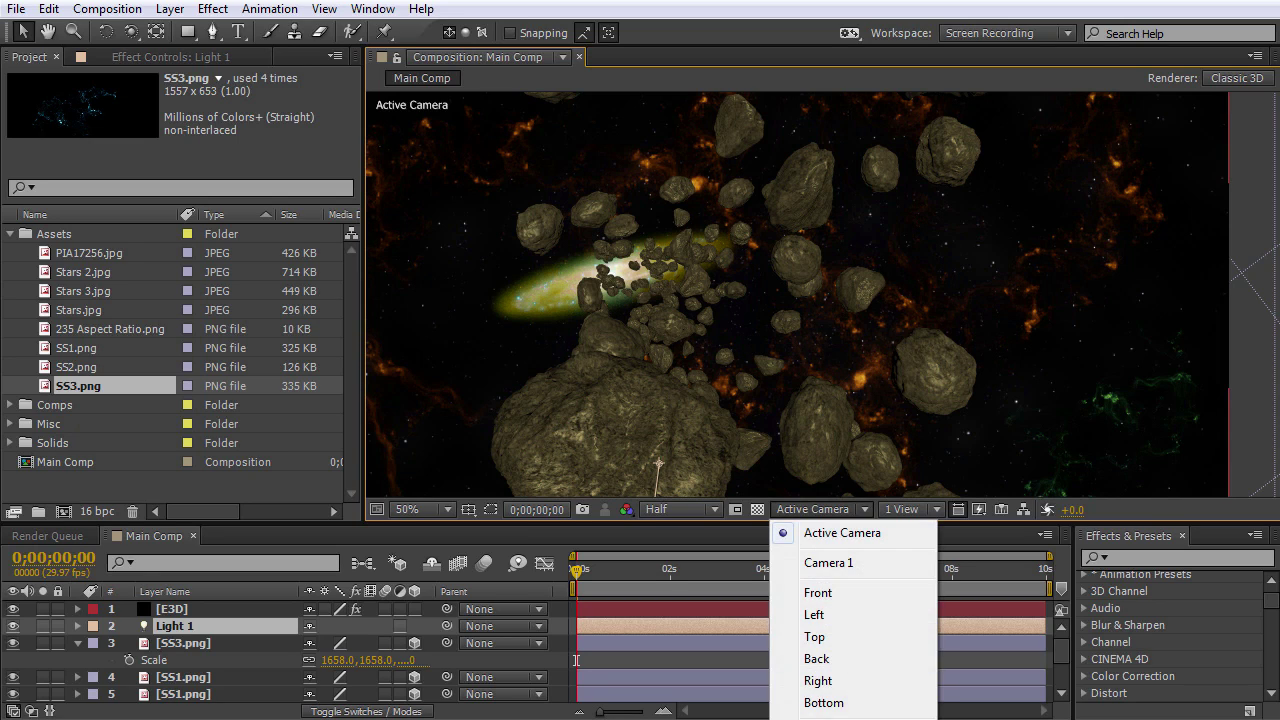
left_click(829, 712)
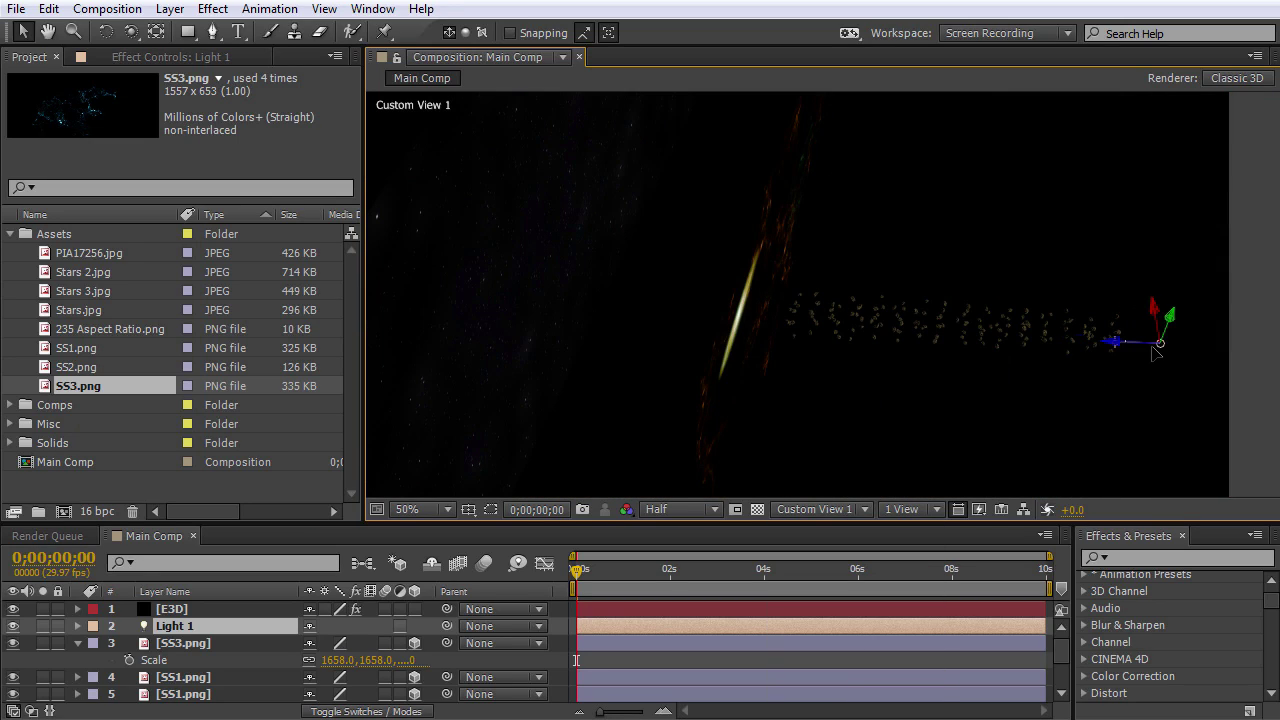
mouse_move(1090, 345)
left_mouse_down()
mouse_move(955, 345)
mouse_move(864, 298)
left_mouse_up()
left_click(1117, 341)
left_click_drag(1117, 341, 981, 343)
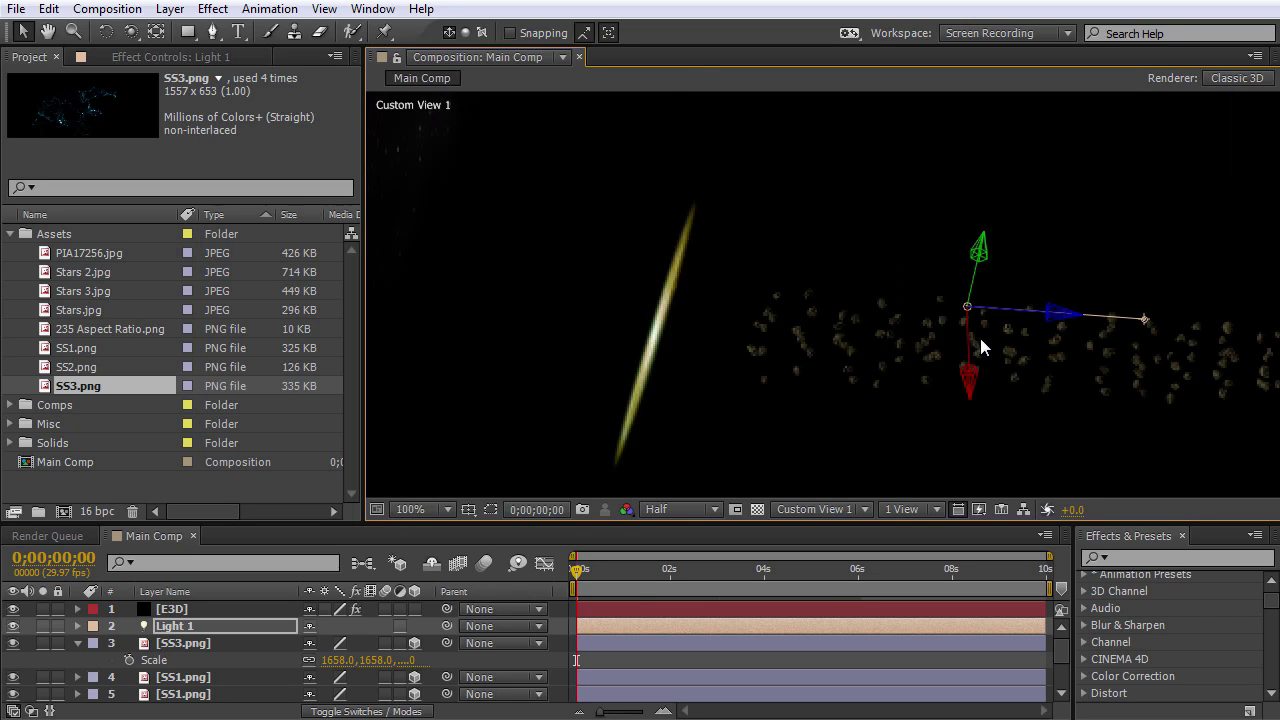
Return to the Active Camera view and redirect Light 1 downward toward the large foreground asteroid.
left_click(830, 509)
left_click(845, 532)
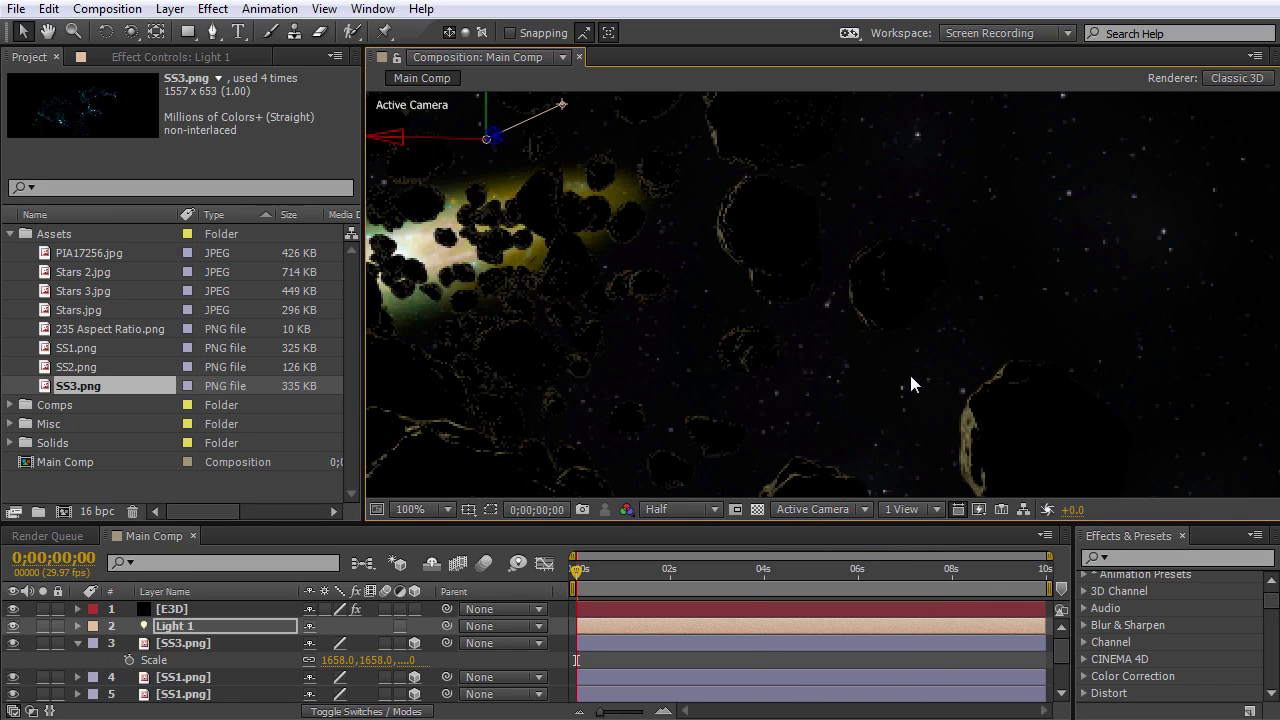
scroll(905, 380, "down", 2)
scroll(808, 366, "up", 1)
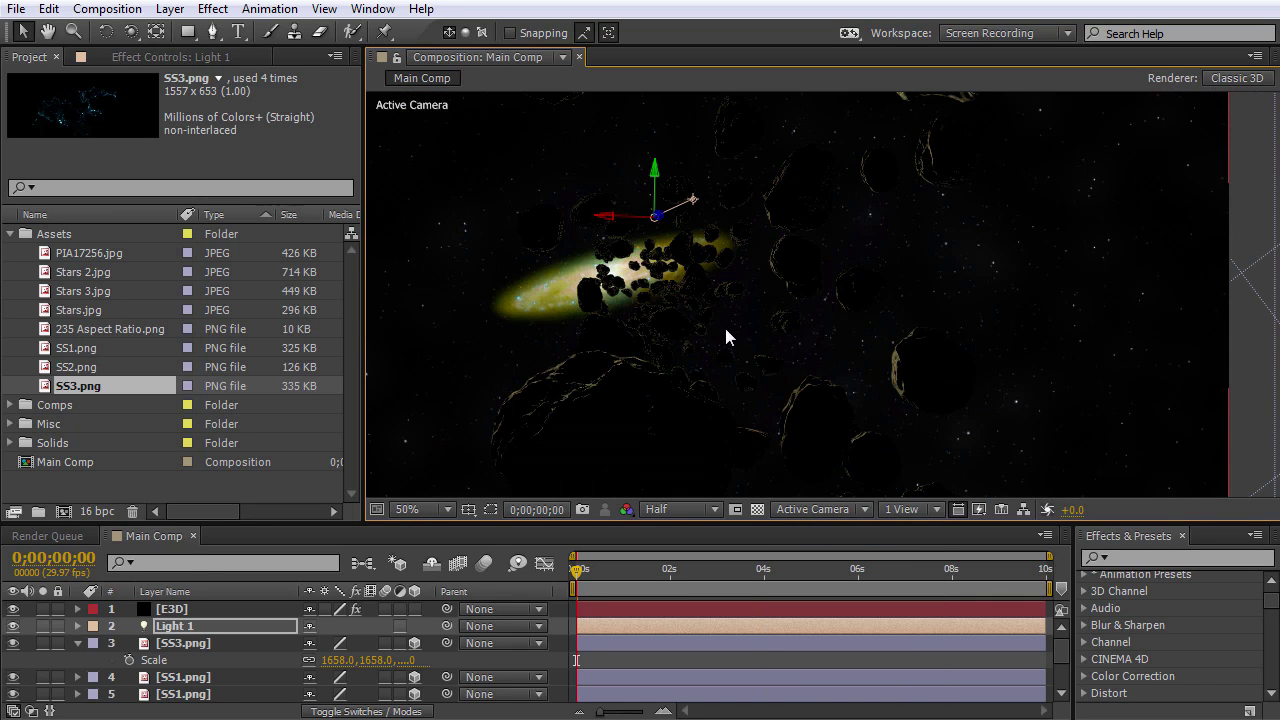
left_click_drag(726, 337, 800, 322)
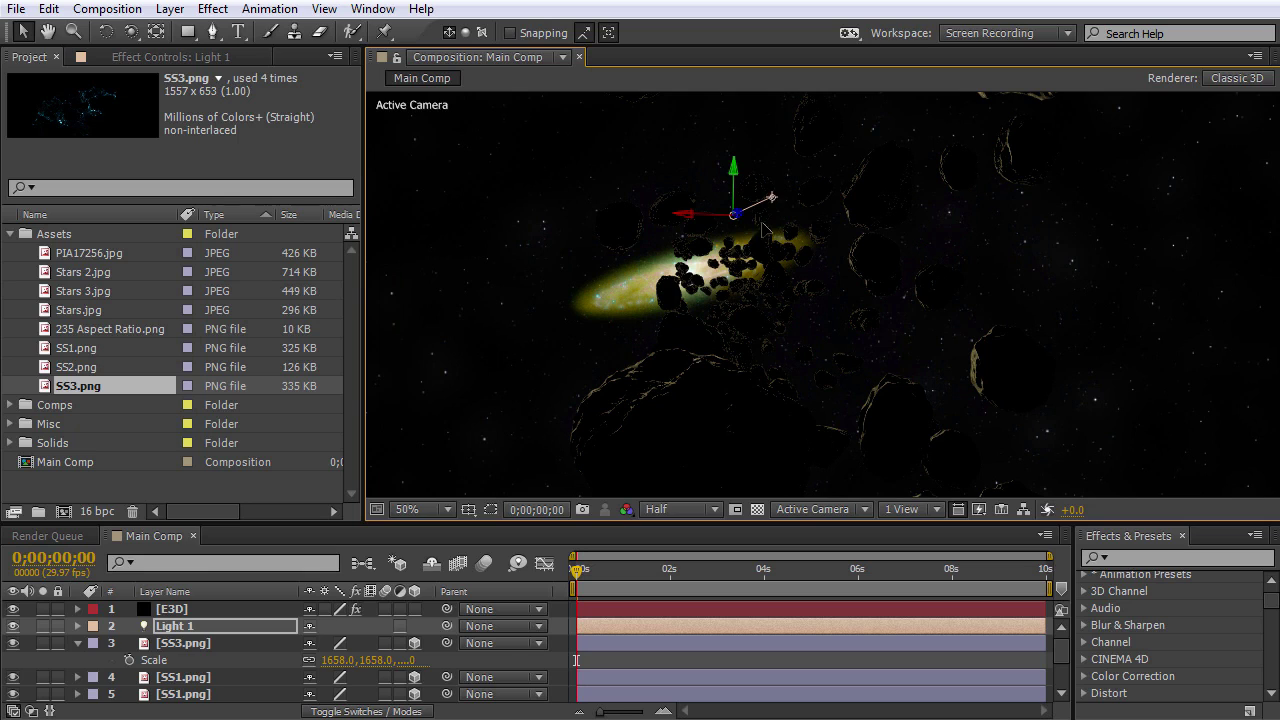
left_click_drag(771, 197, 729, 429)
scroll(764, 330, "down", 2)
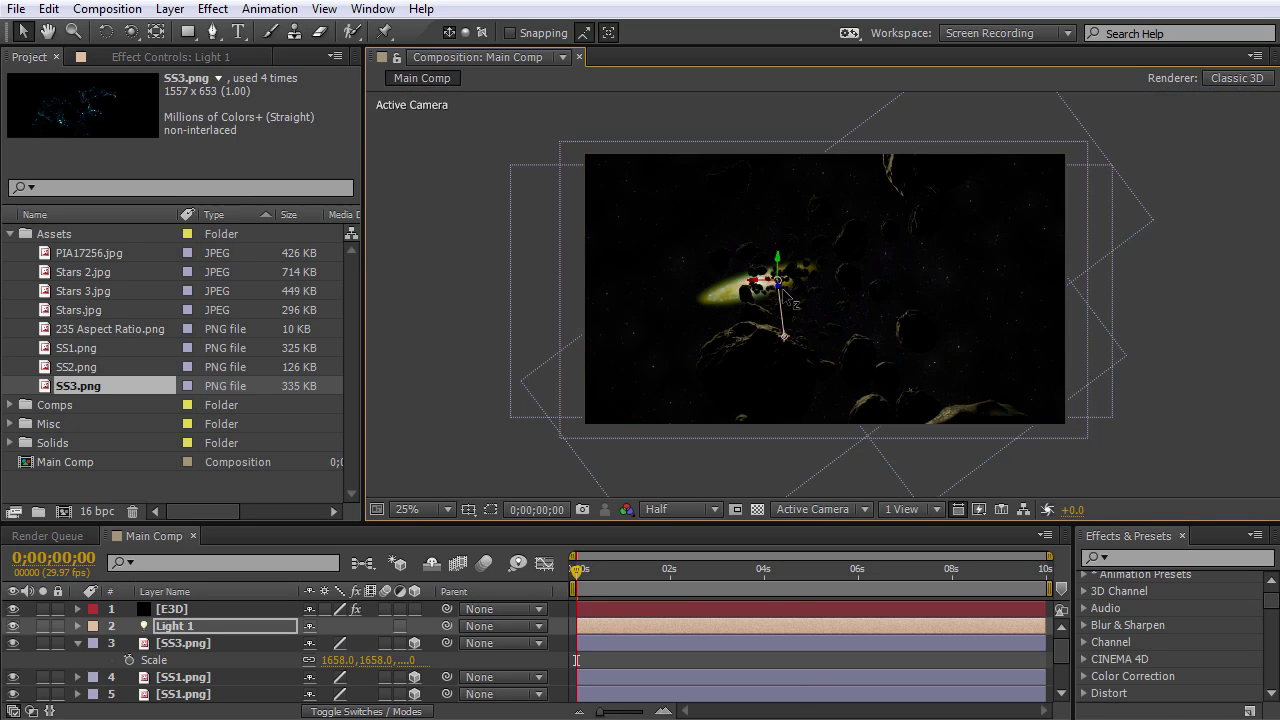
scroll(786, 298, "up", 2)
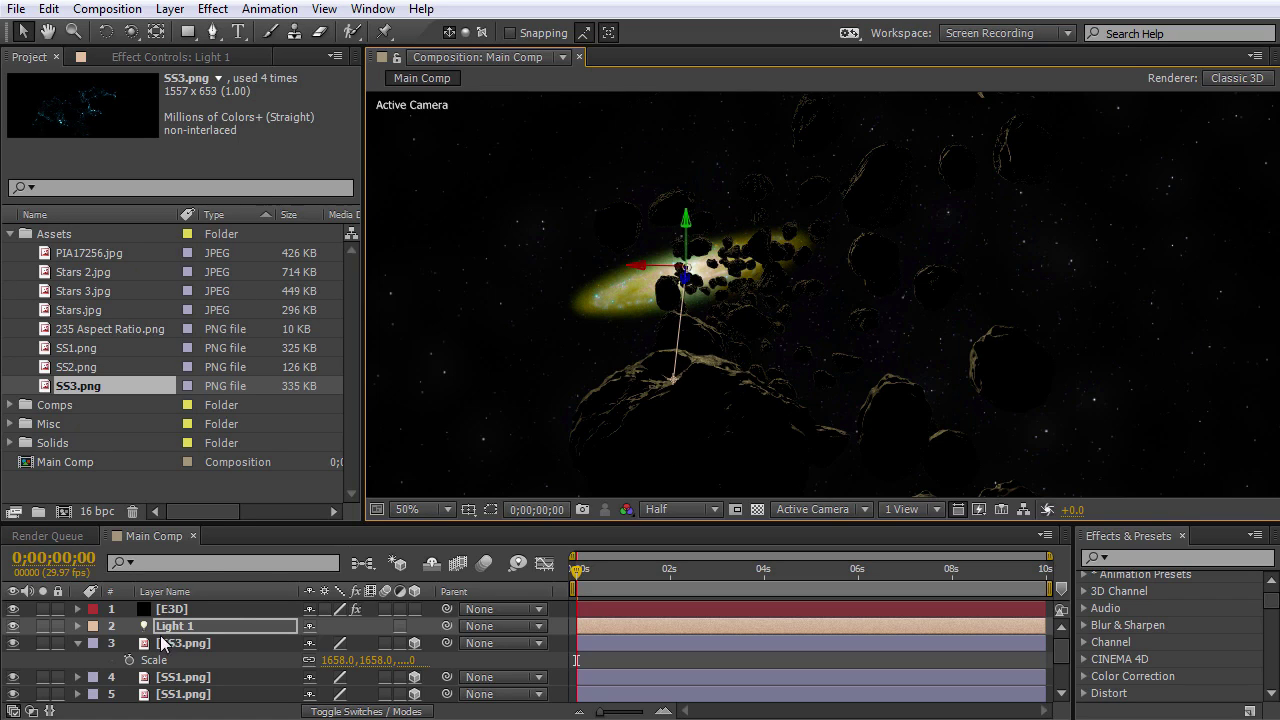
Turn off Accepts Lights in the material options of the SS3.png layer.
left_click(77, 645)
left_click(174, 643)
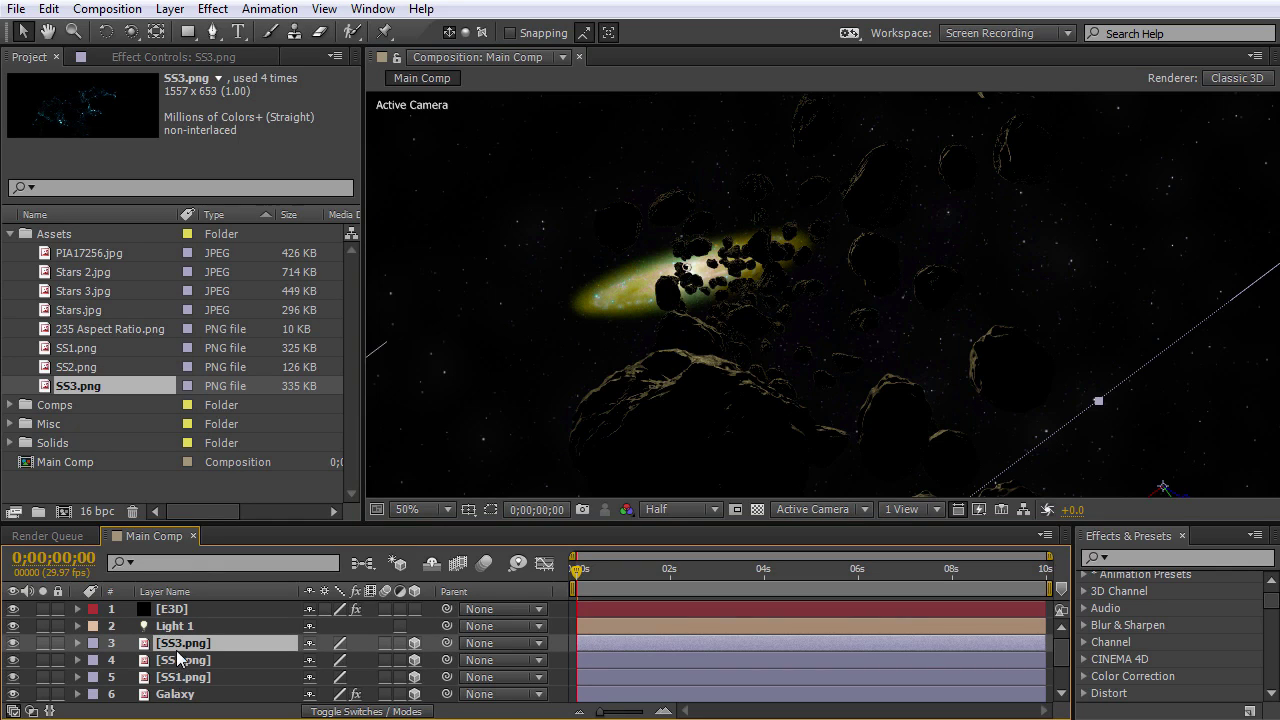
key("a")
key("a")
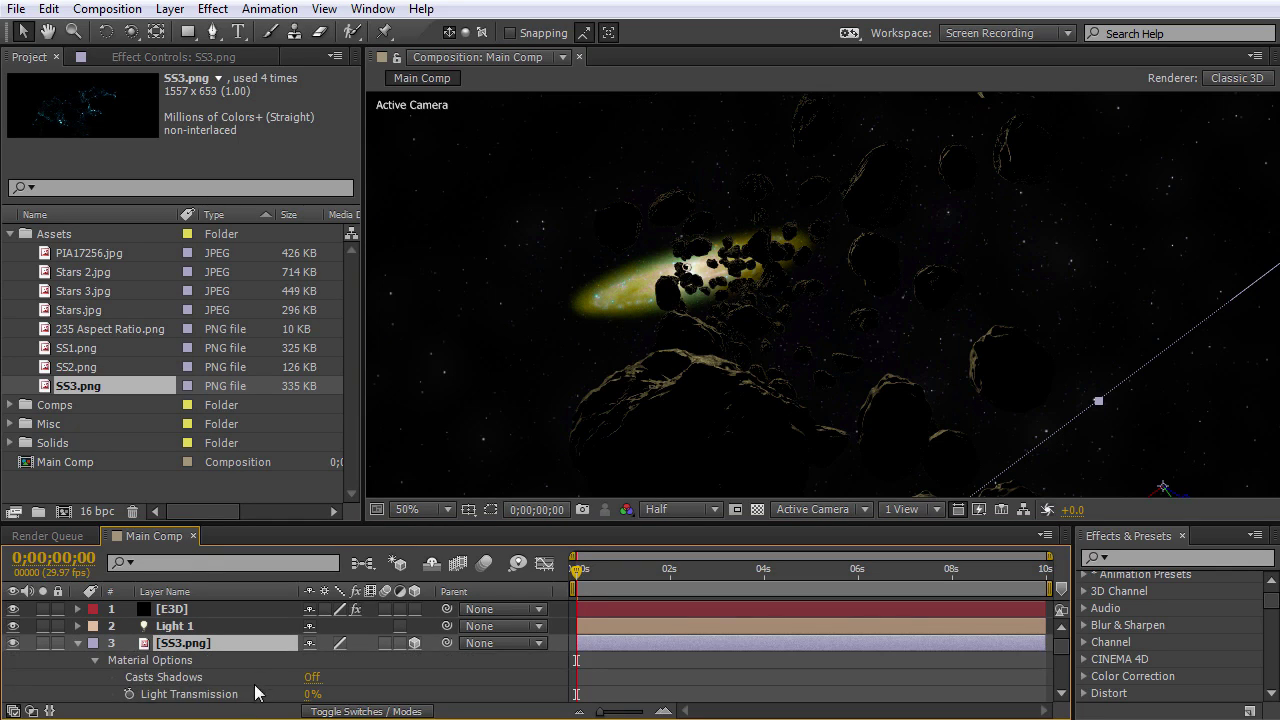
scroll(270, 670, "down", 1)
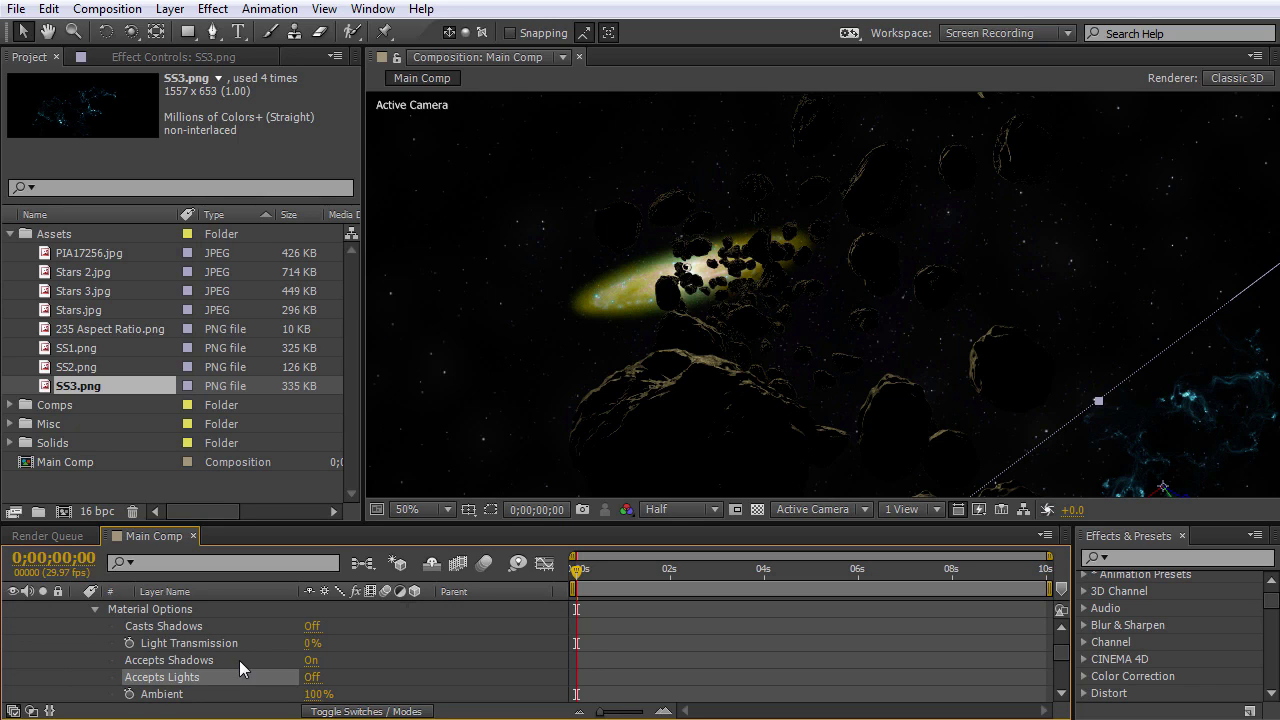
scroll(243, 663, "up", 2)
left_click(78, 643)
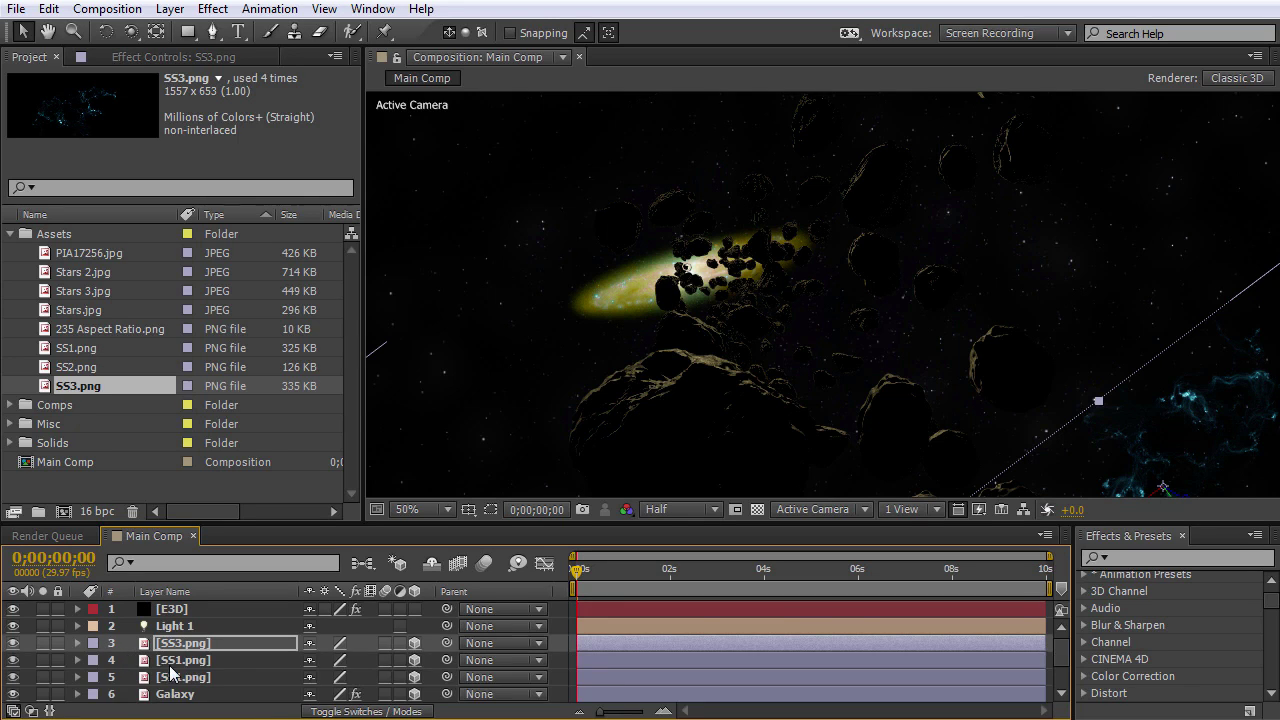
Turn off Accepts Lights in the material options of the SS1.png layer 4.
left_click(165, 660)
key("a")
key("a")
scroll(249, 657, "down", 2)
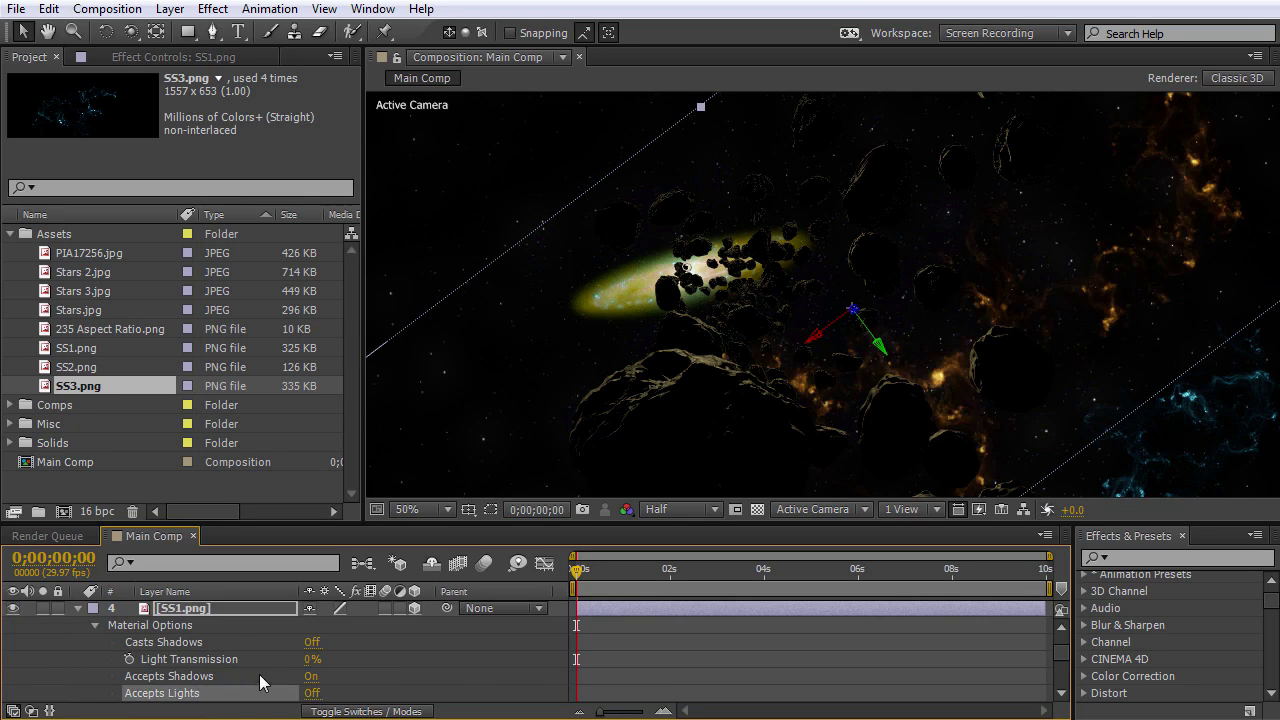
key("a")
left_click(79, 610)
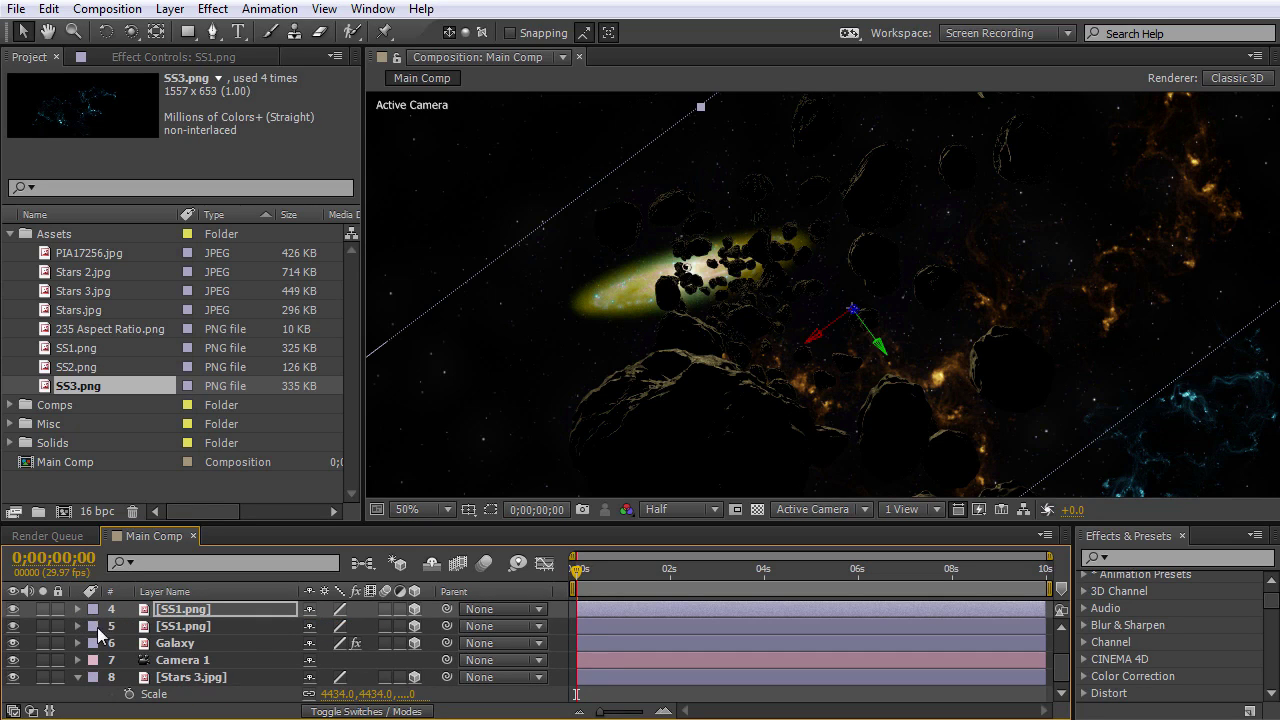
Turn off Accepts Lights in the material options of the SS1.png layer 5.
left_click(205, 627)
key("a")
key("a")
scroll(212, 662, "down", 2)
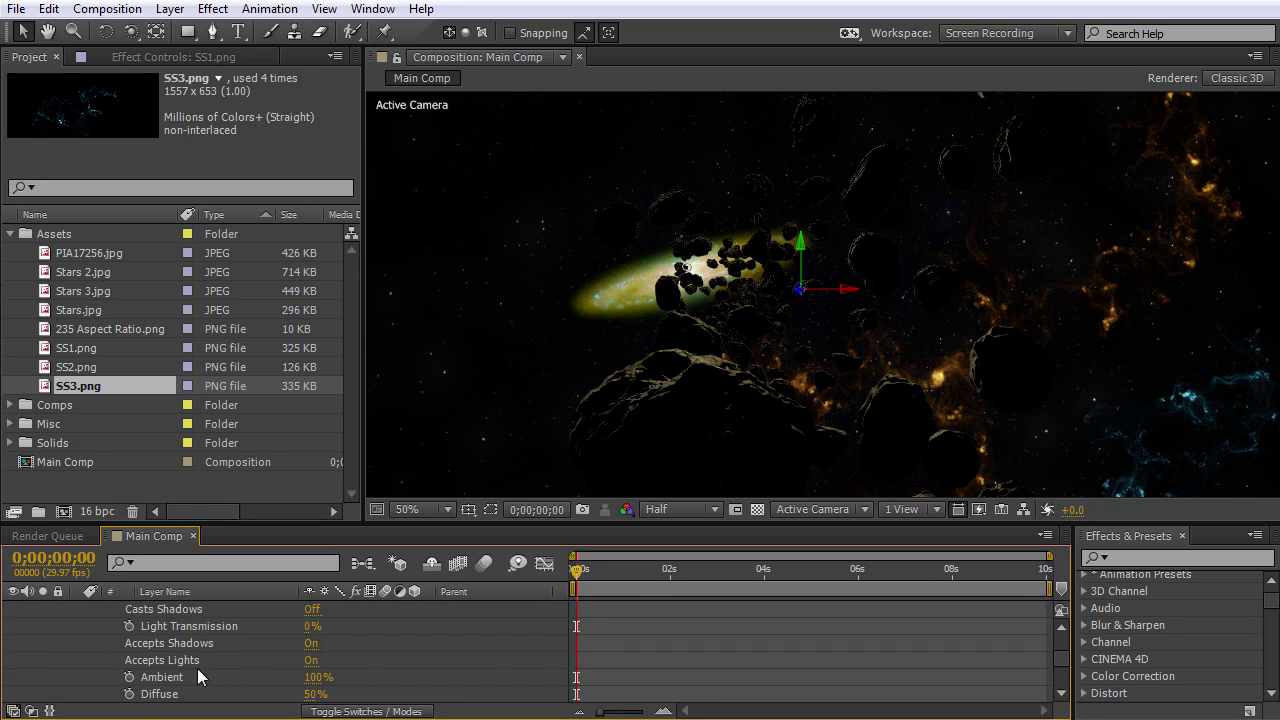
left_click(310, 661)
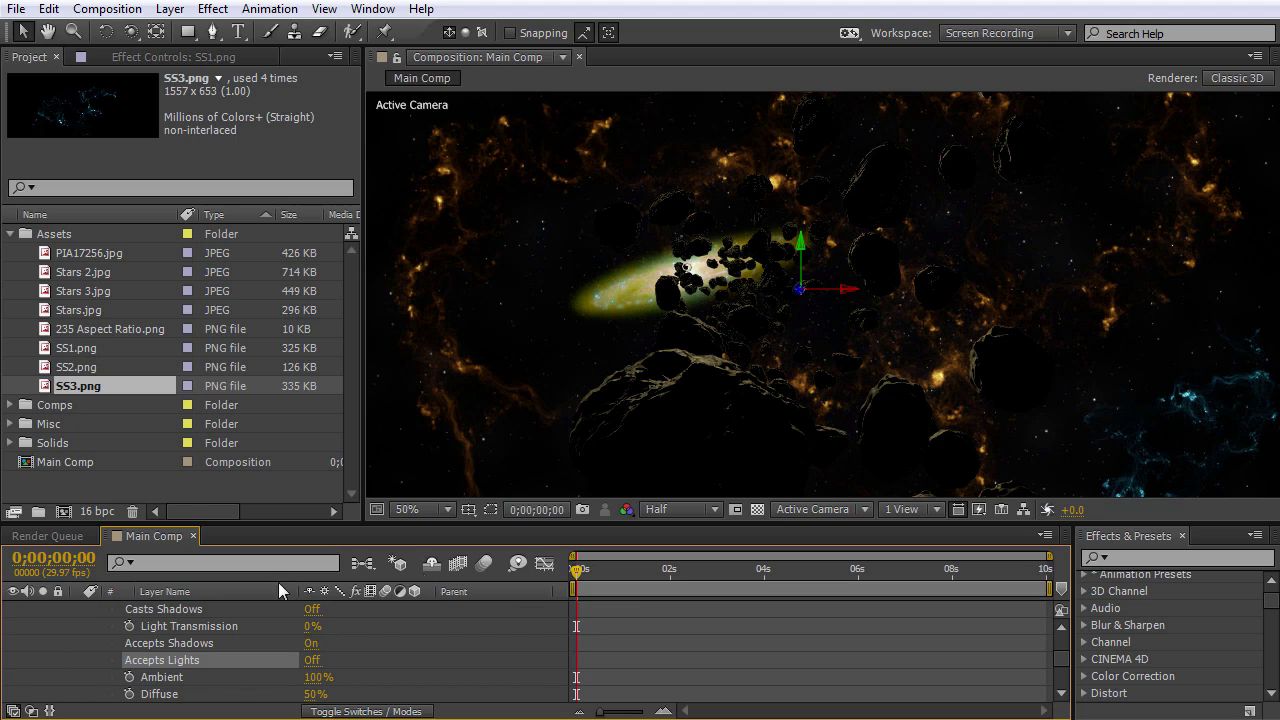
scroll(195, 664, "up", 4)
left_click(78, 677)
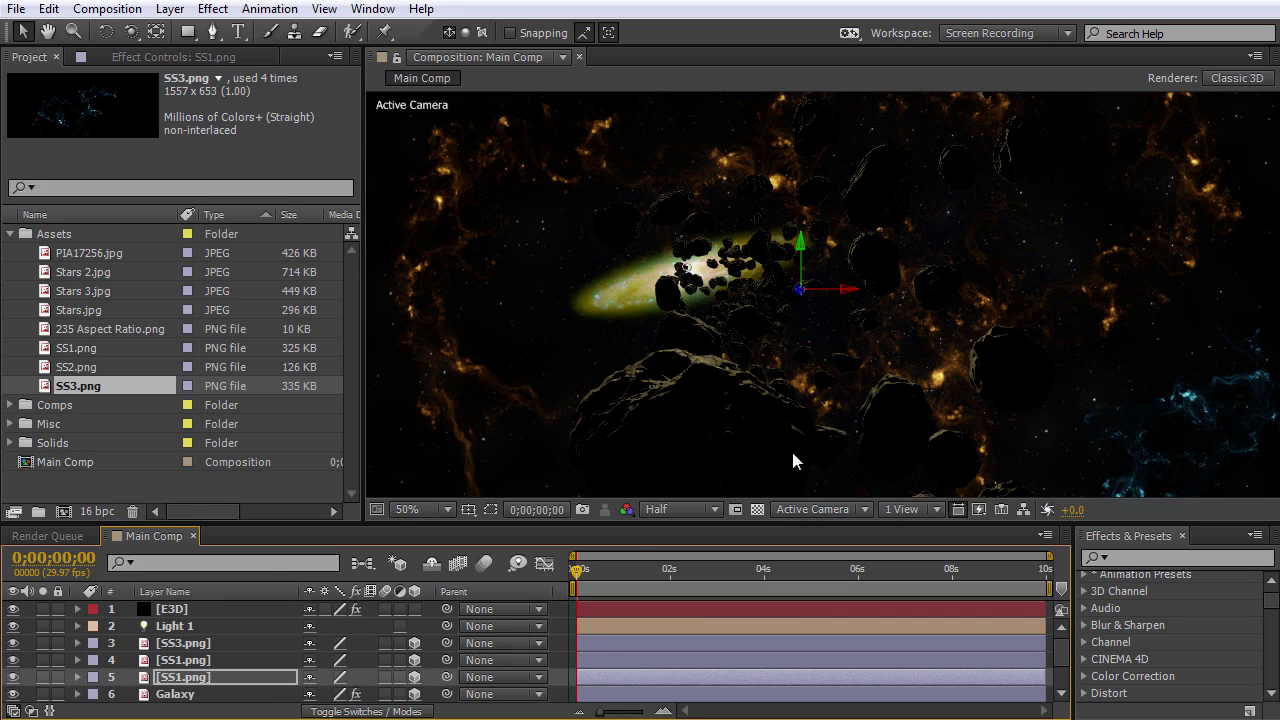
Shift Light 1 left over the galaxy and aim its point of interest rightward across the asteroids.
left_click(177, 627)
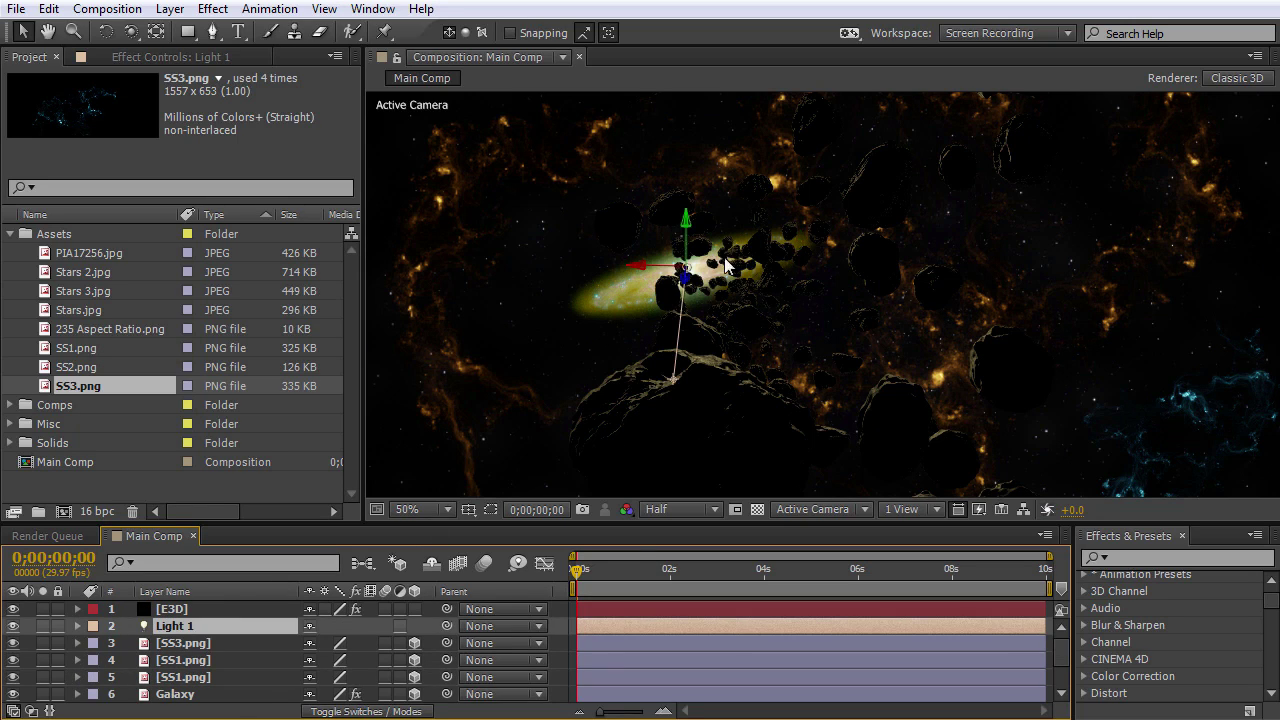
left_click_drag(646, 272, 398, 430)
left_click_drag(598, 379, 790, 270)
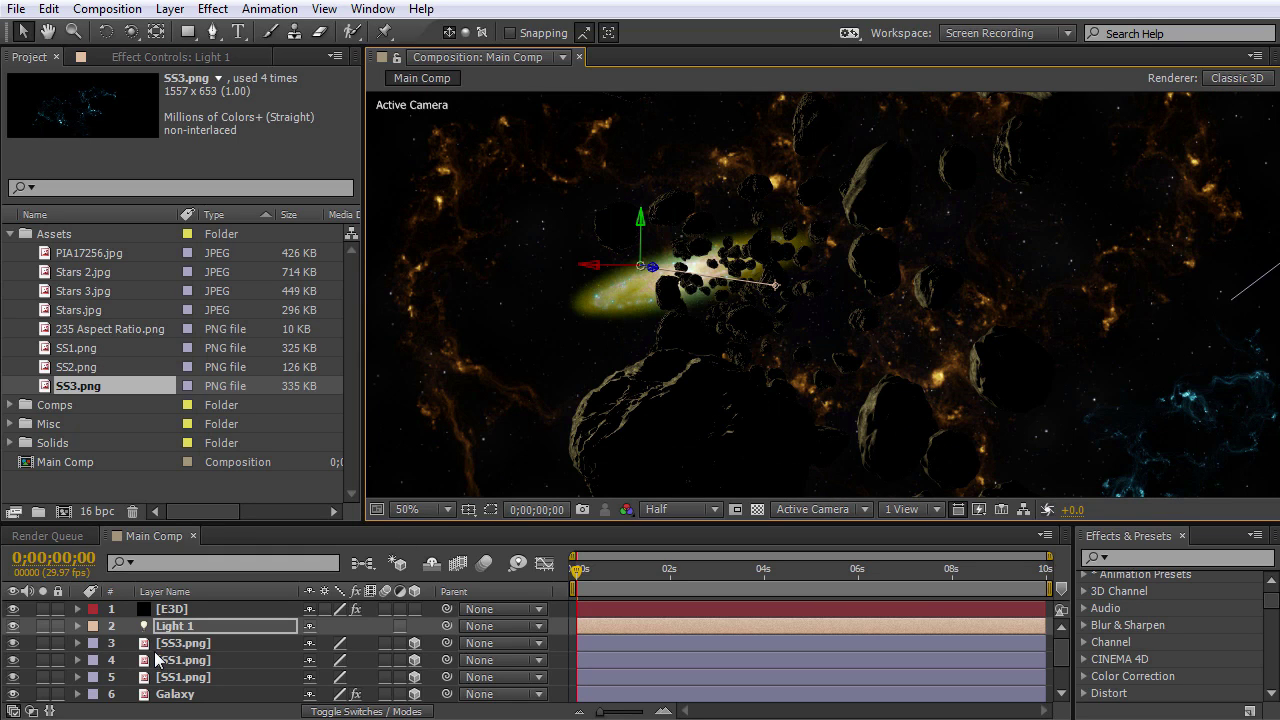
Set Light 1's intensity to 260% and fine-tune its position over the galaxy.
key("a")
key("a")
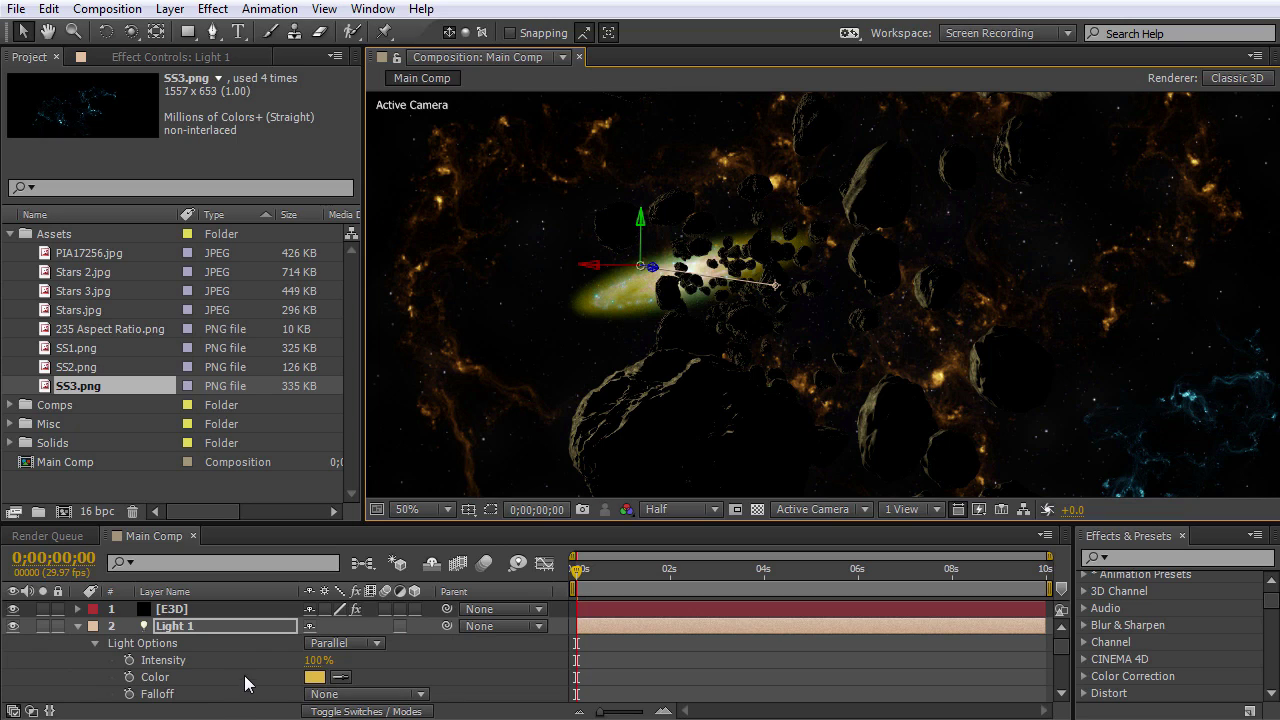
mouse_move(316, 663)
left_mouse_down()
mouse_move(614, 673)
mouse_move(279, 664)
mouse_move(352, 668)
mouse_move(305, 666)
left_mouse_up()
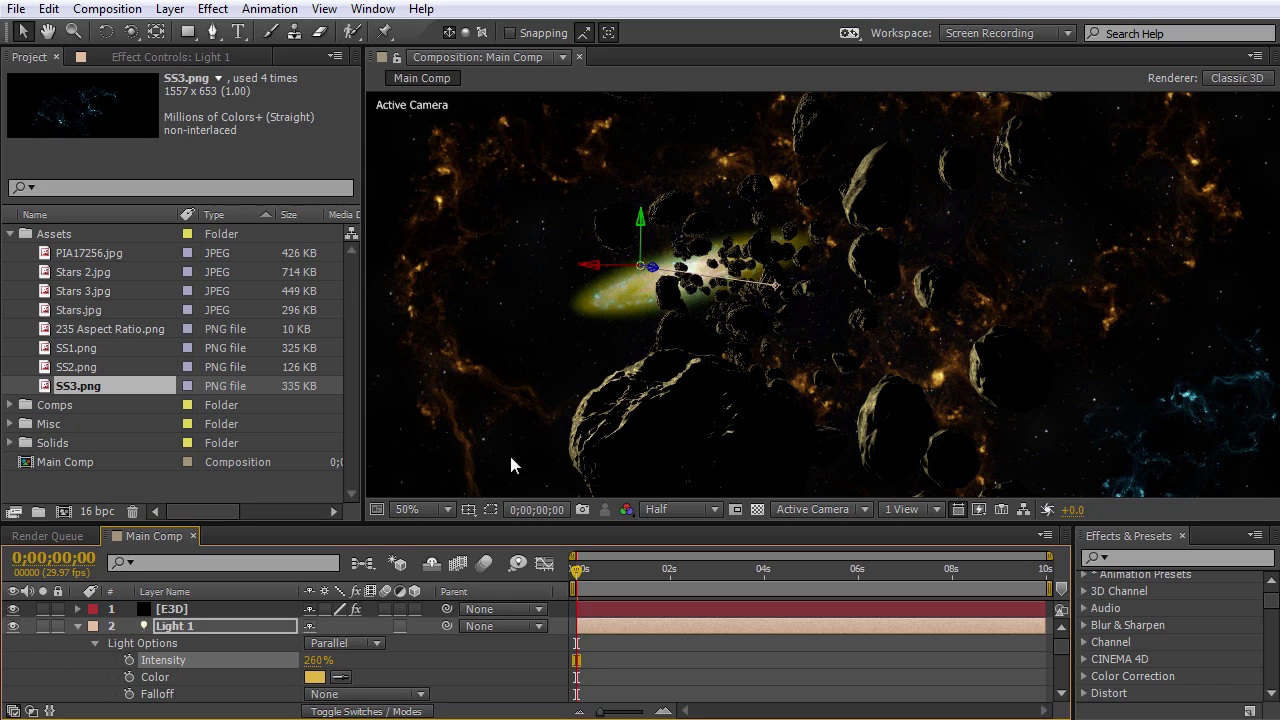
scroll(110, 640, "down", 3)
left_click(782, 309)
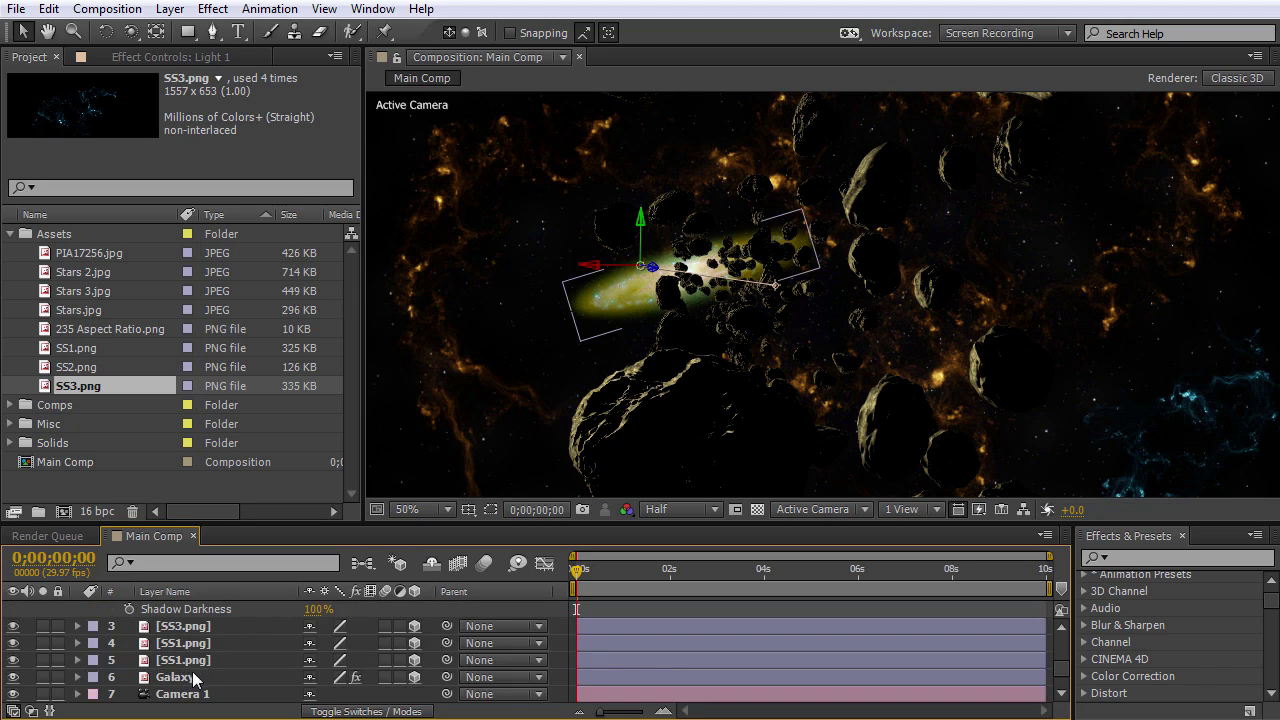
left_click_drag(845, 290, 853, 290)
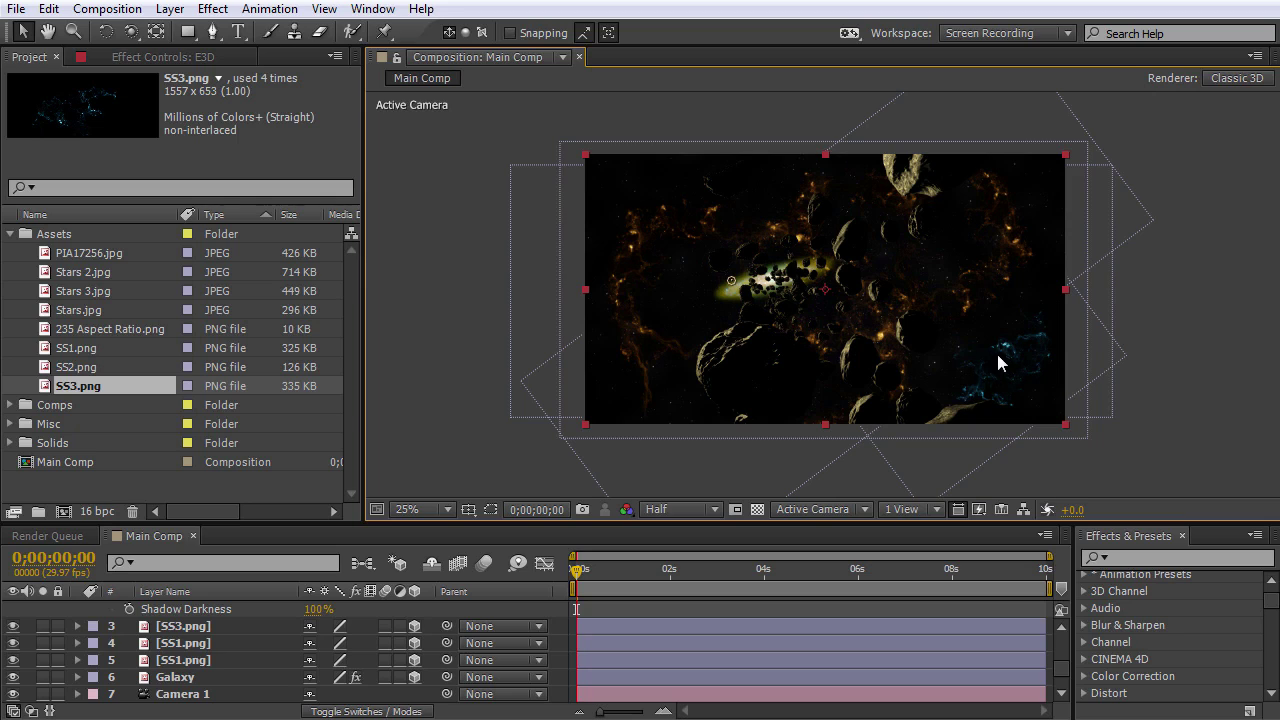
Create a second Parallel light at 100% intensity, with its teal colour sampled from the blue nebula.
right_click(463, 166)
mouse_move(508, 184)
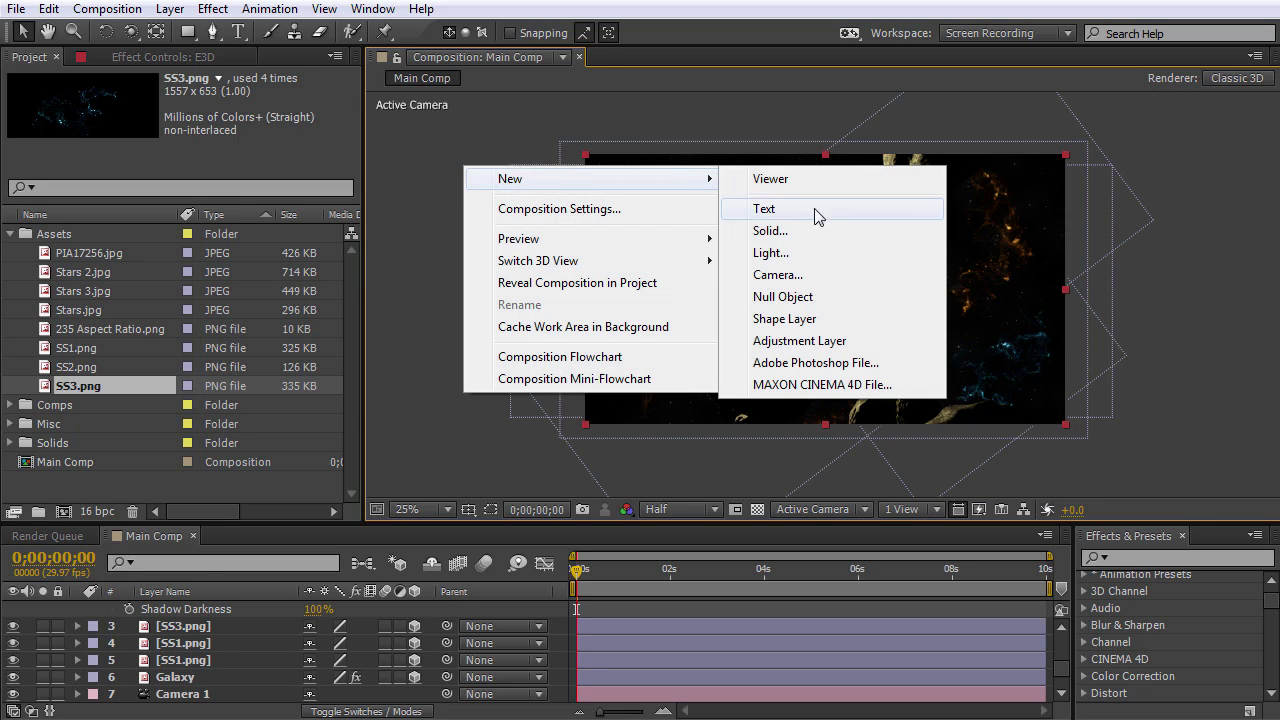
left_click(780, 252)
left_click_drag(607, 186, 532, 114)
left_click(579, 236)
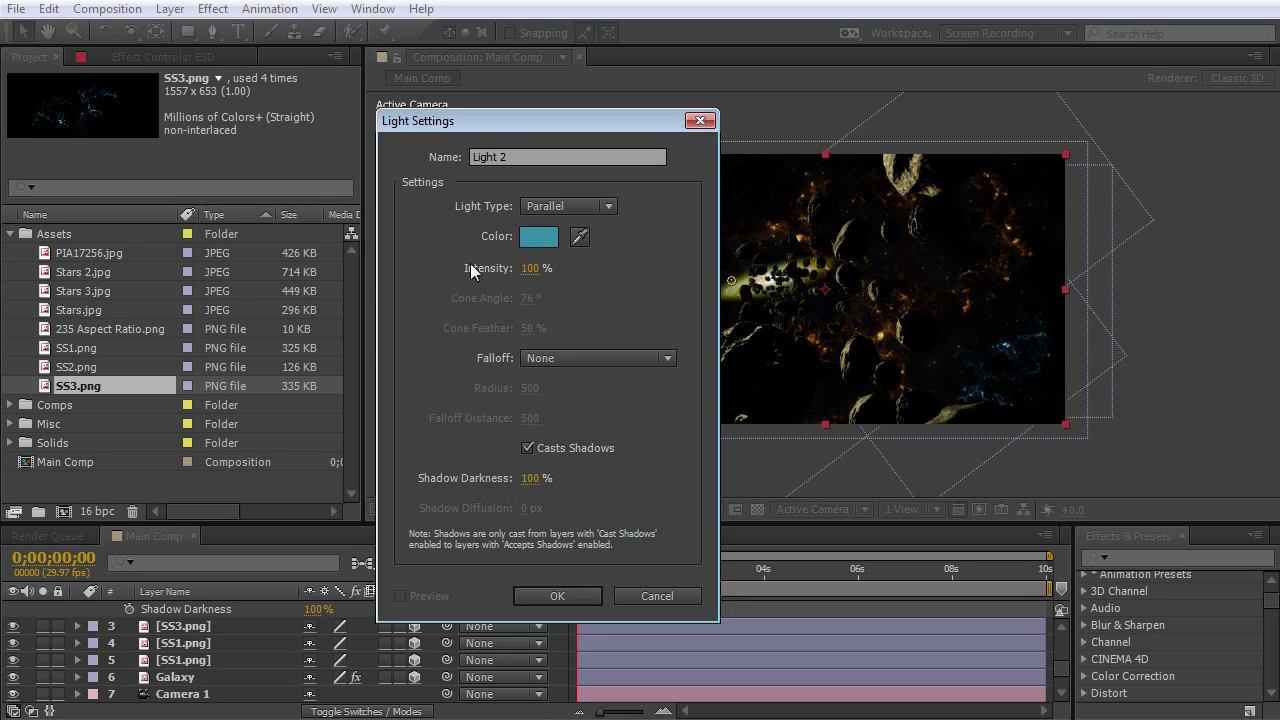
left_click(552, 596)
Move Light 2 along the asteroid field in Custom View 1, re-aim its point of interest, and return to the Active Camera view.
left_click(822, 509)
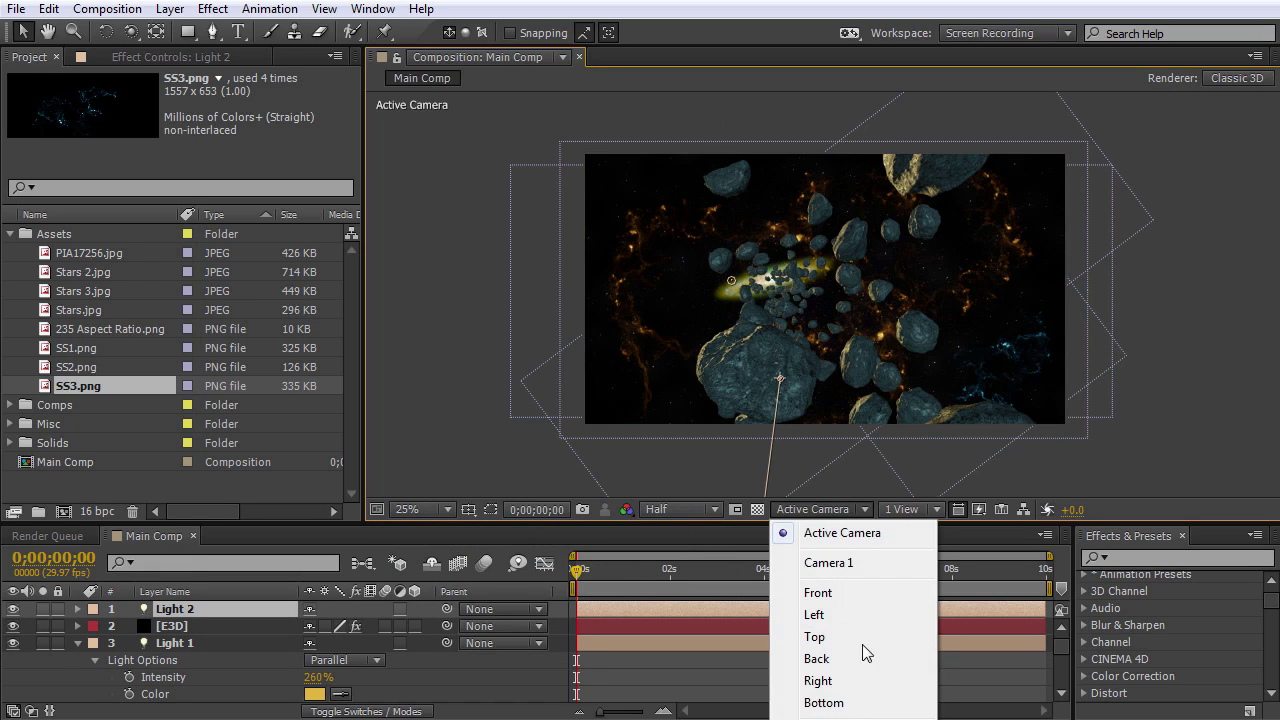
left_click(838, 719)
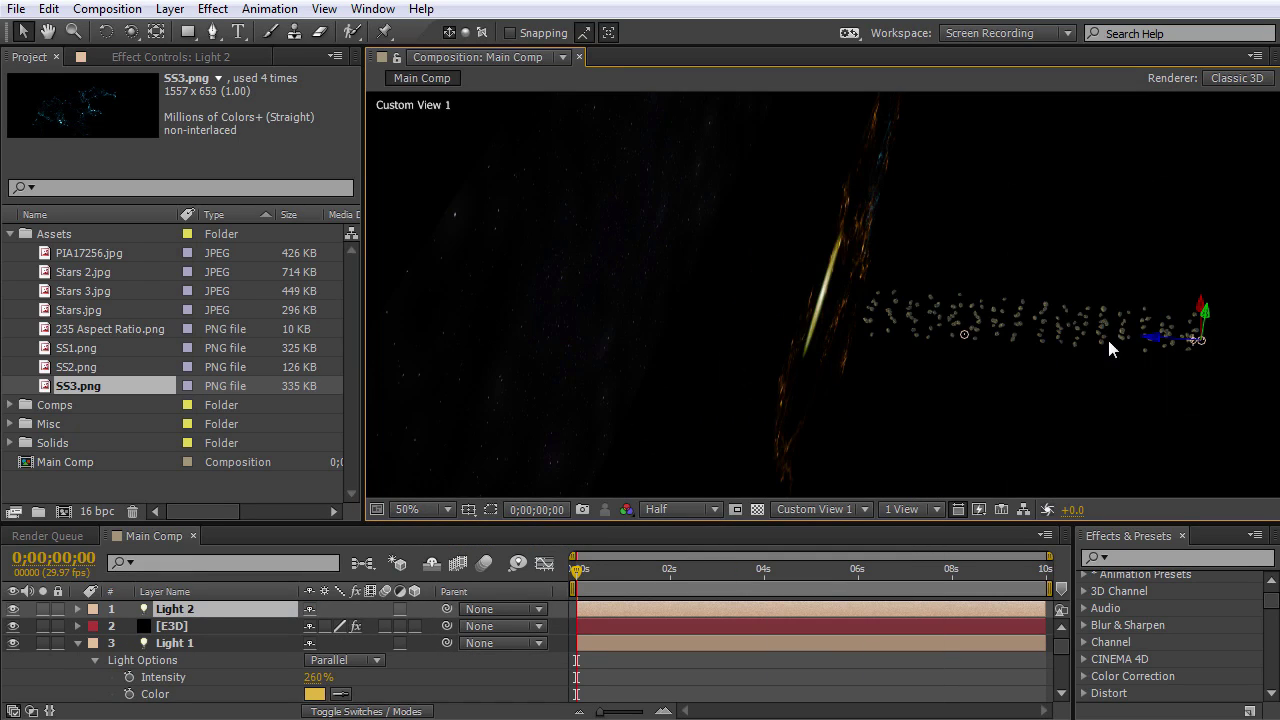
left_click_drag(1107, 337, 862, 348)
key("c")
left_click_drag(943, 350, 574, 361)
key("v")
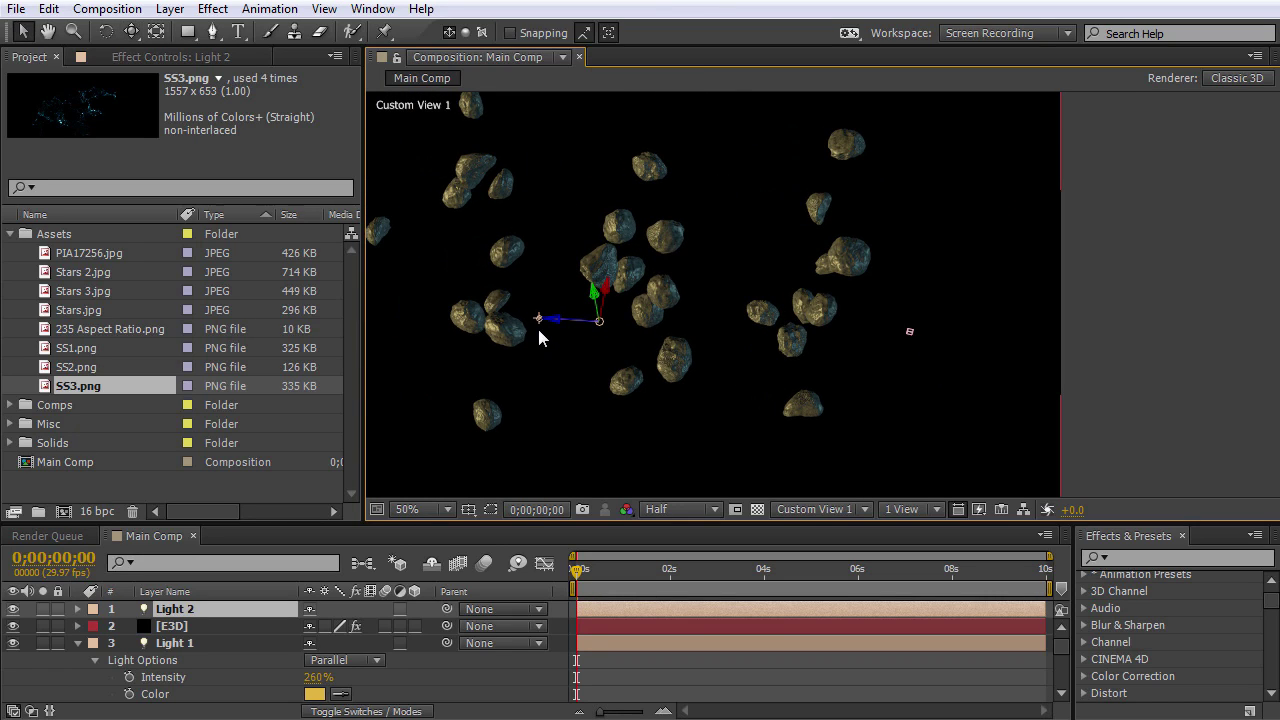
left_click_drag(539, 319, 656, 403)
left_click(810, 509)
left_click(820, 533)
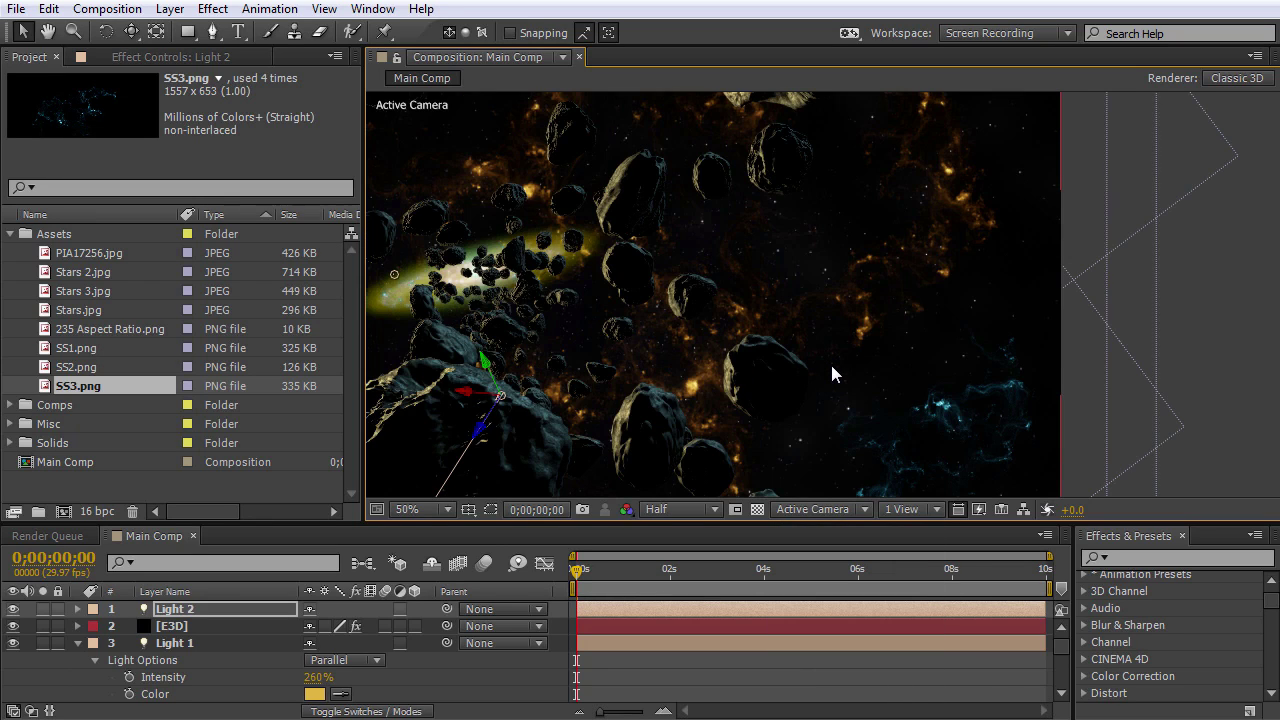
Shift Light 2 rightward toward the blue nebula and aim its point of interest up and left across the asteroids.
scroll(830, 361, "down", 2)
scroll(750, 307, "down", 1)
scroll(750, 307, "up", 2)
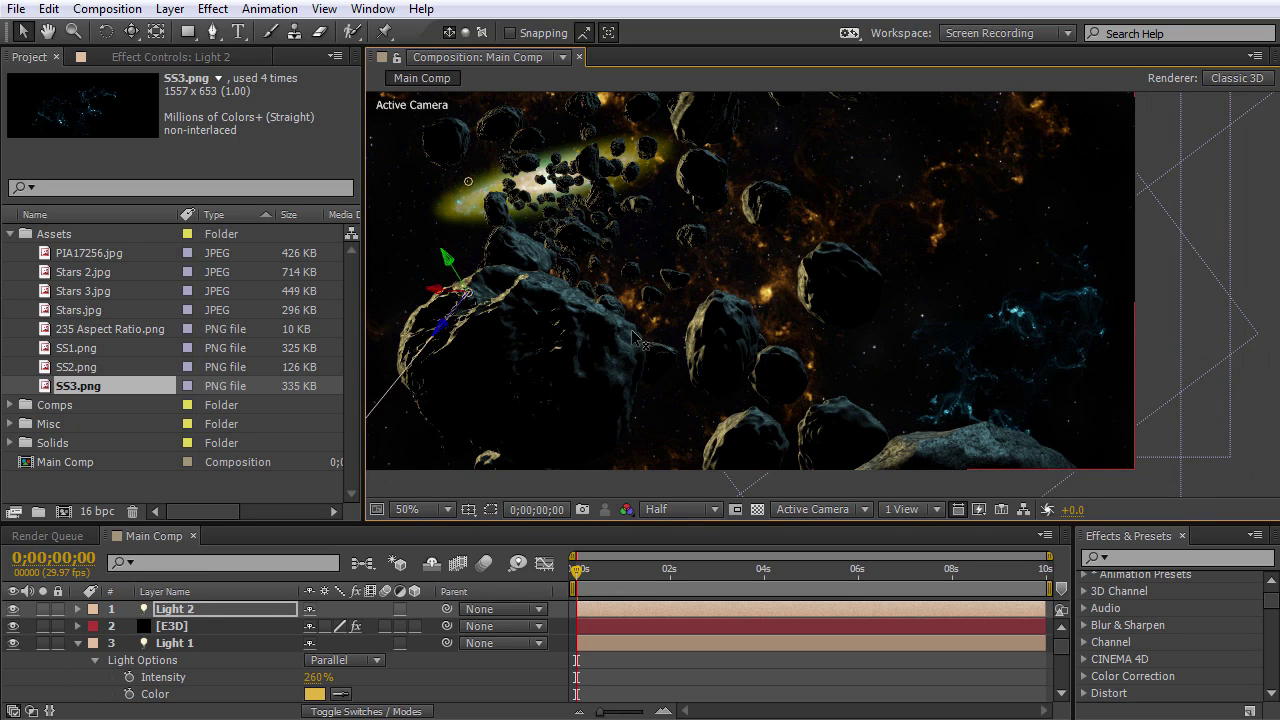
left_click_drag(635, 338, 603, 332)
scroll(811, 352, "down", 2)
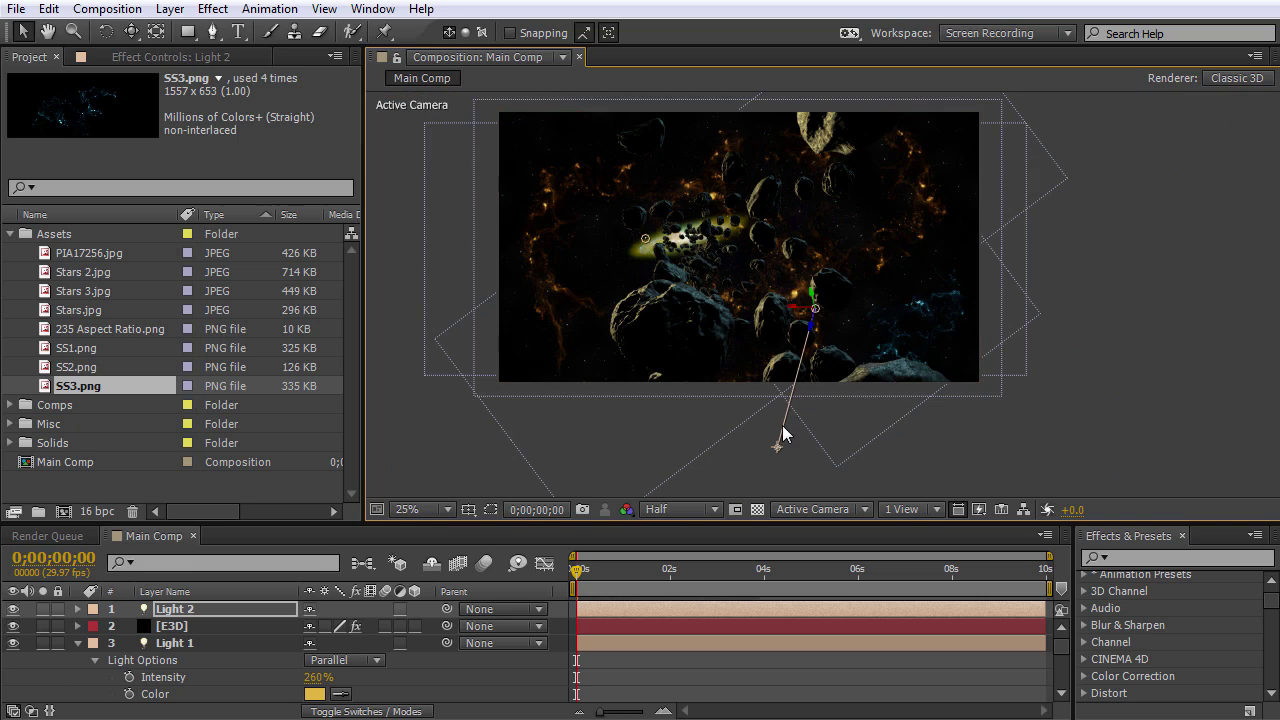
left_click_drag(776, 445, 800, 330)
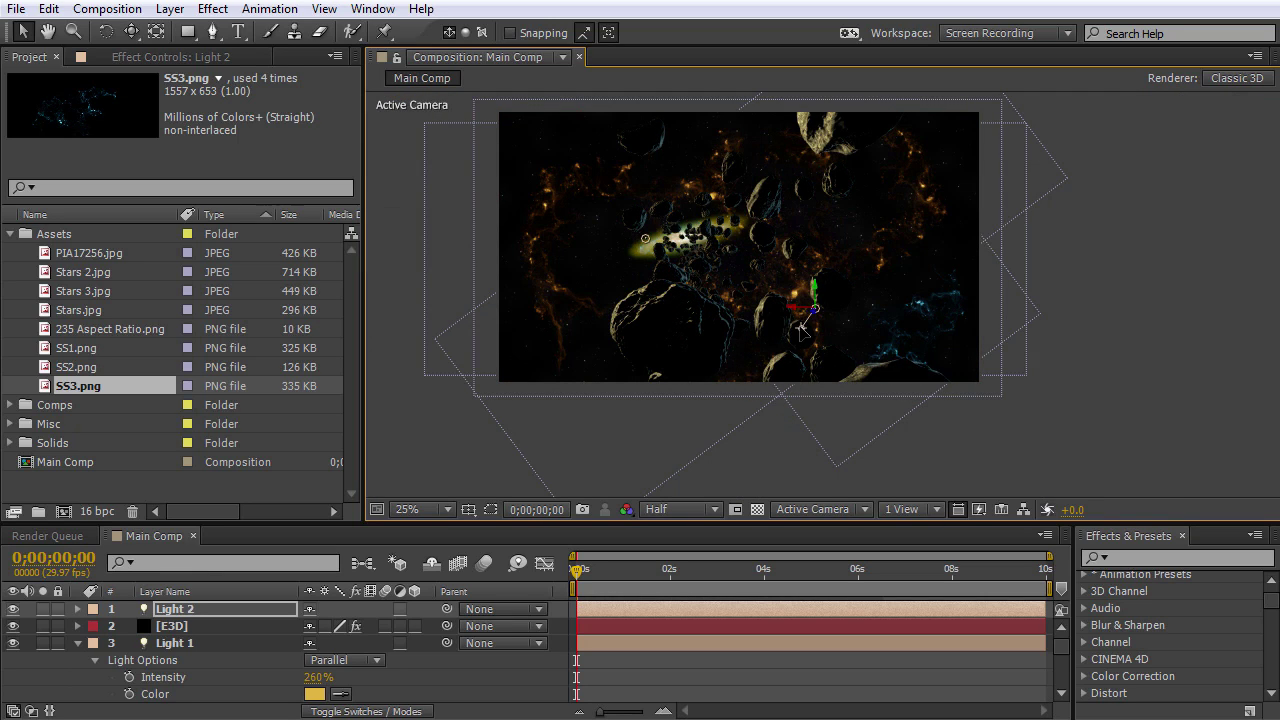
scroll(900, 300, "up", 2)
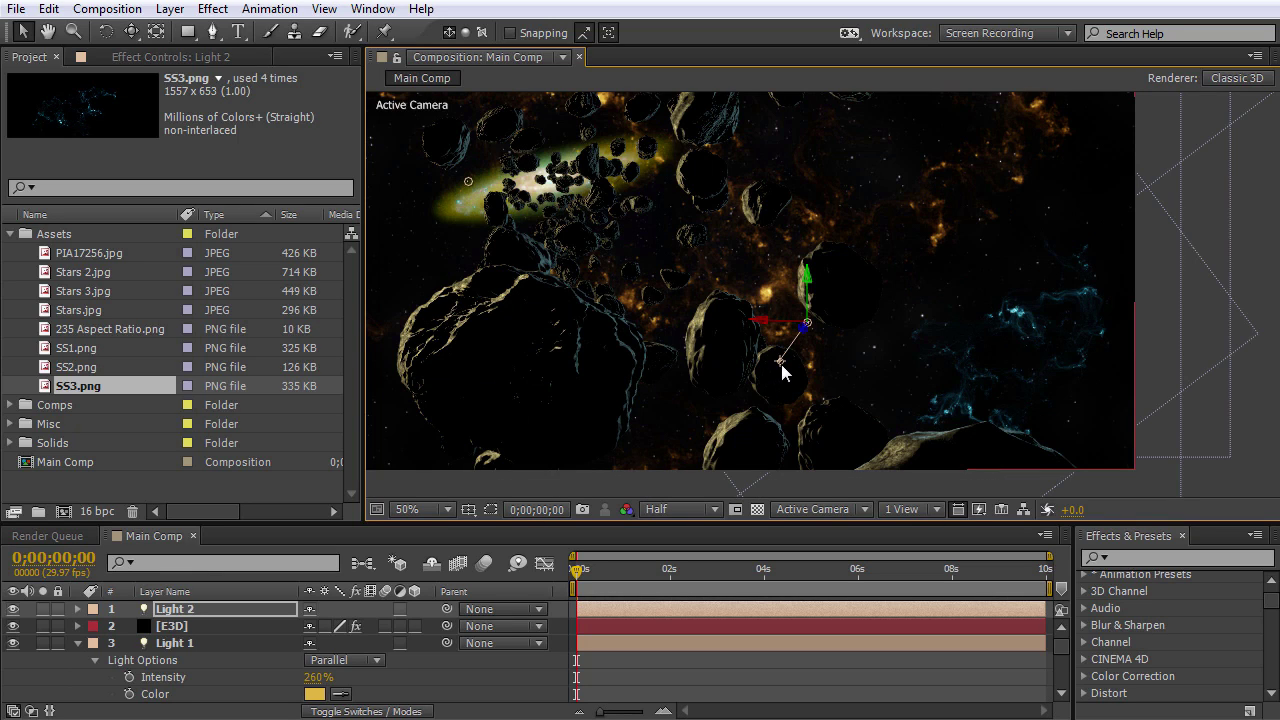
left_click_drag(780, 360, 740, 322)
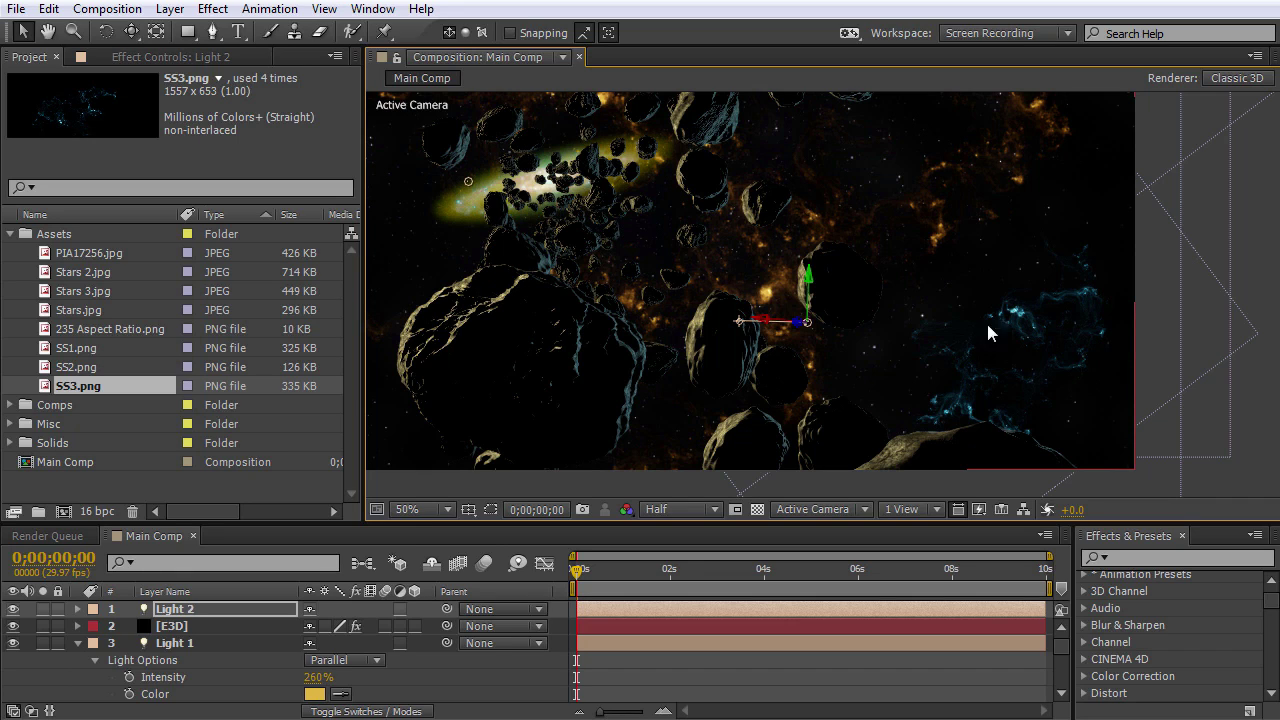
left_click_drag(737, 322, 670, 264)
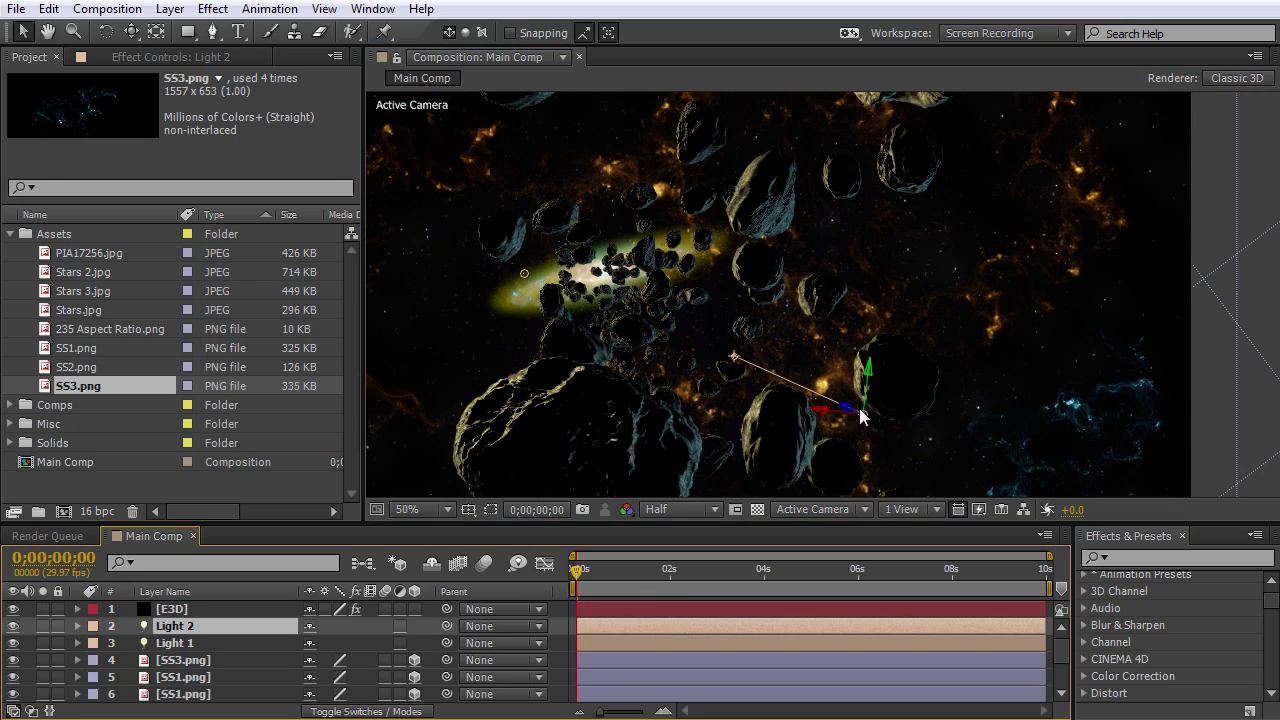
Set Light 2's intensity to 35% in its light options.
key("a")
key("a")
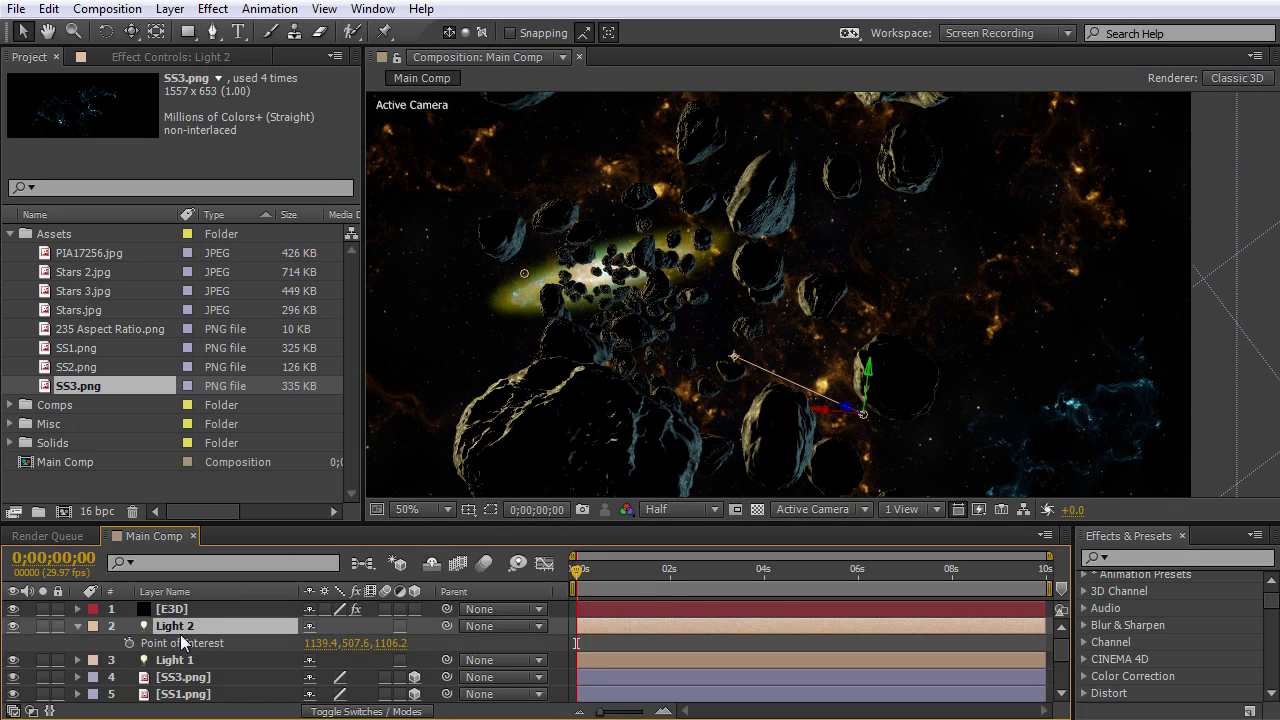
left_click_drag(318, 660, 272, 679)
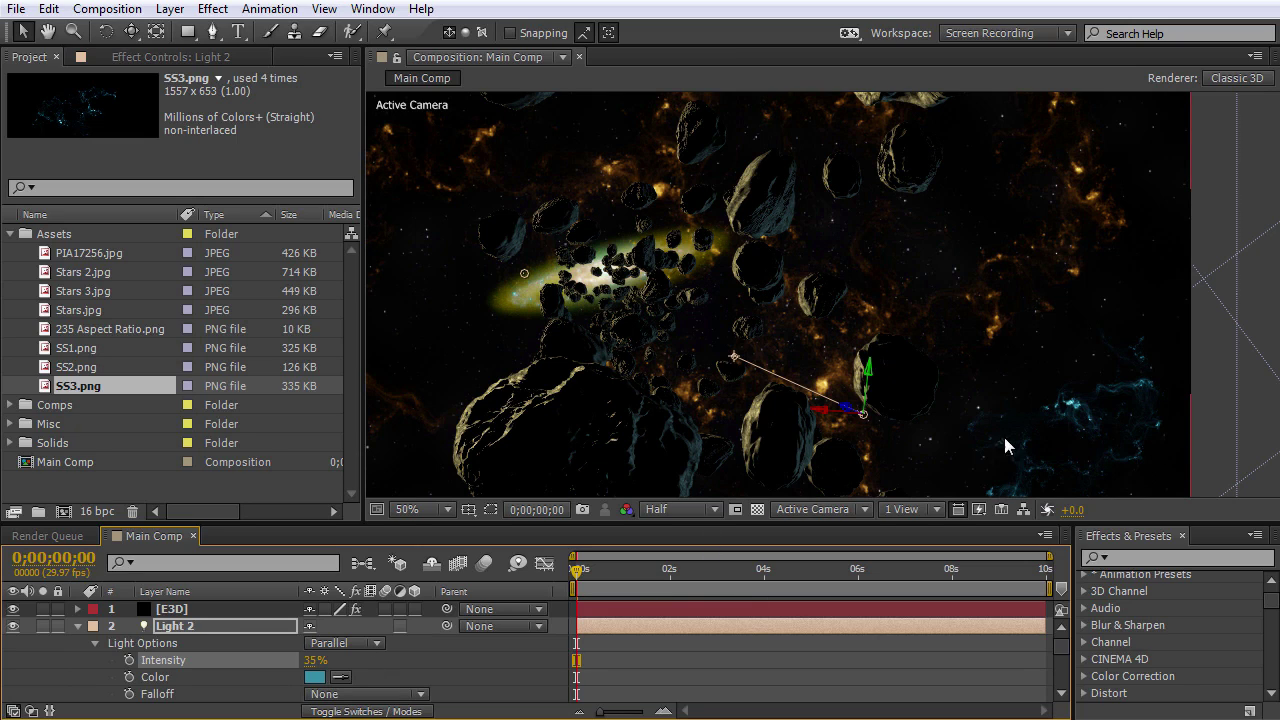
left_click(78, 626)
Enable fog in the Element render settings of the E3D layer, sampling its colour from the dark area just below the galaxy.
left_click(170, 610)
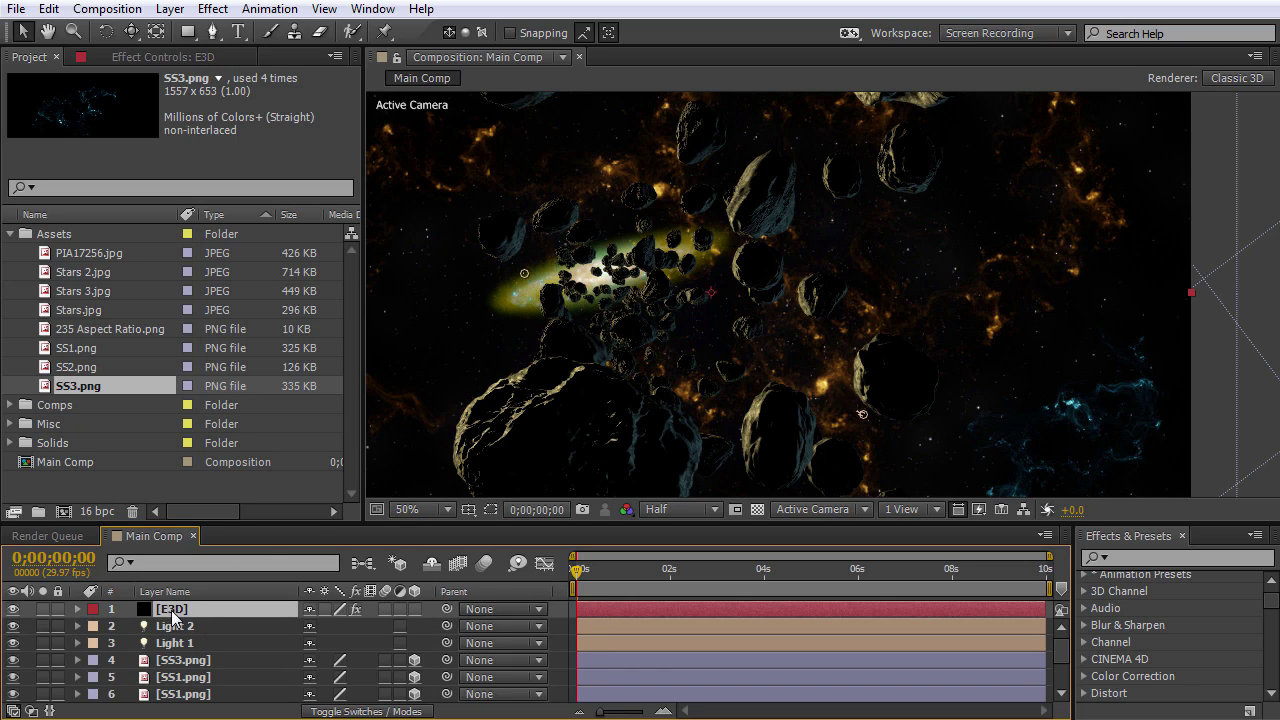
left_click(139, 59)
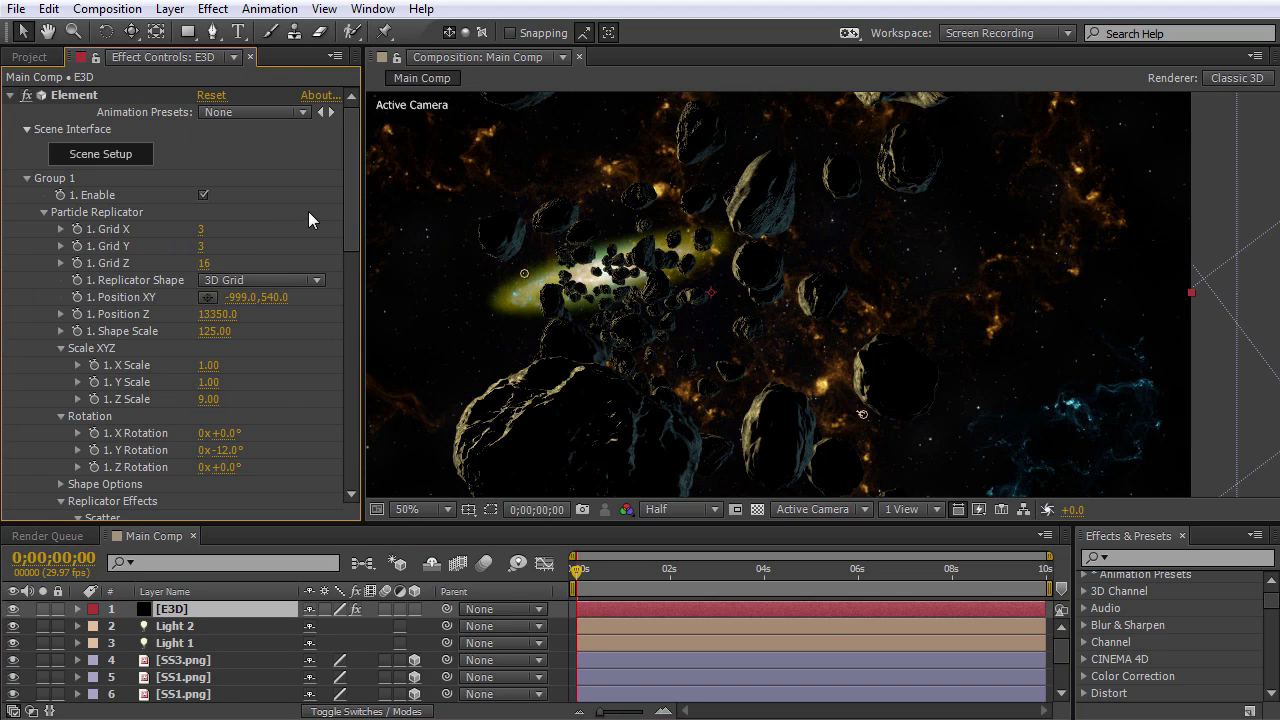
left_click(28, 178)
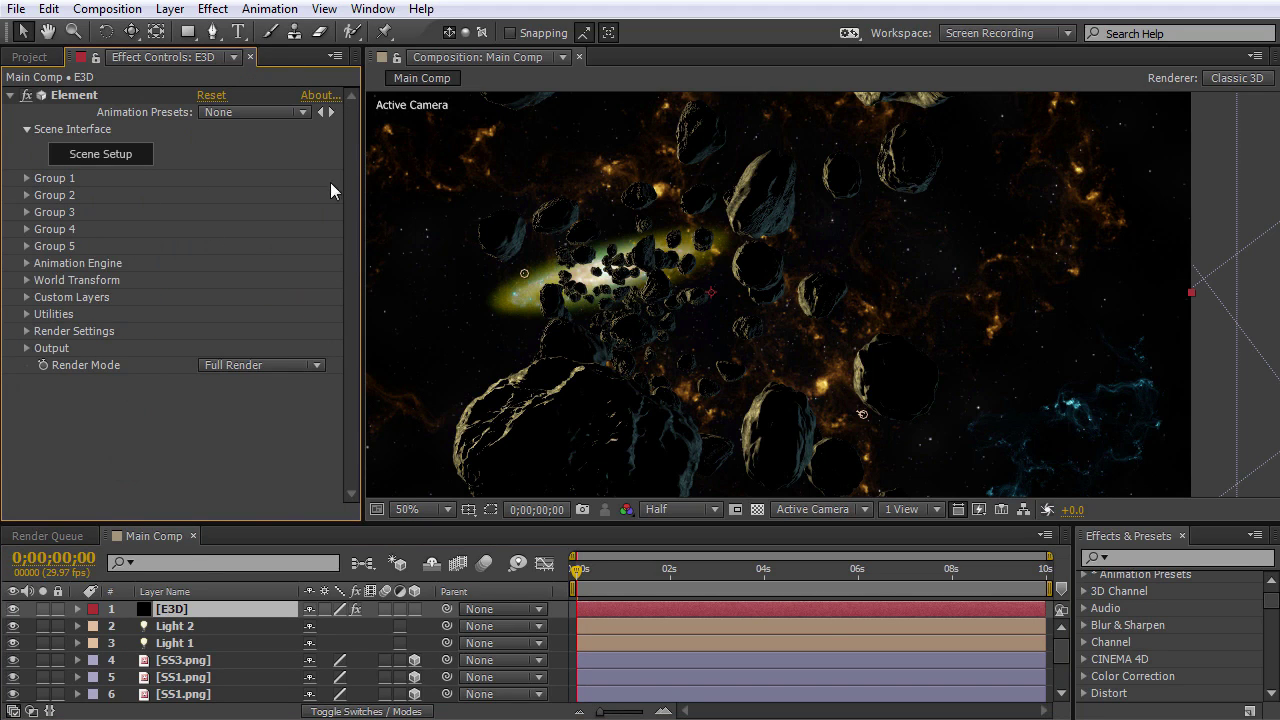
left_click(27, 331)
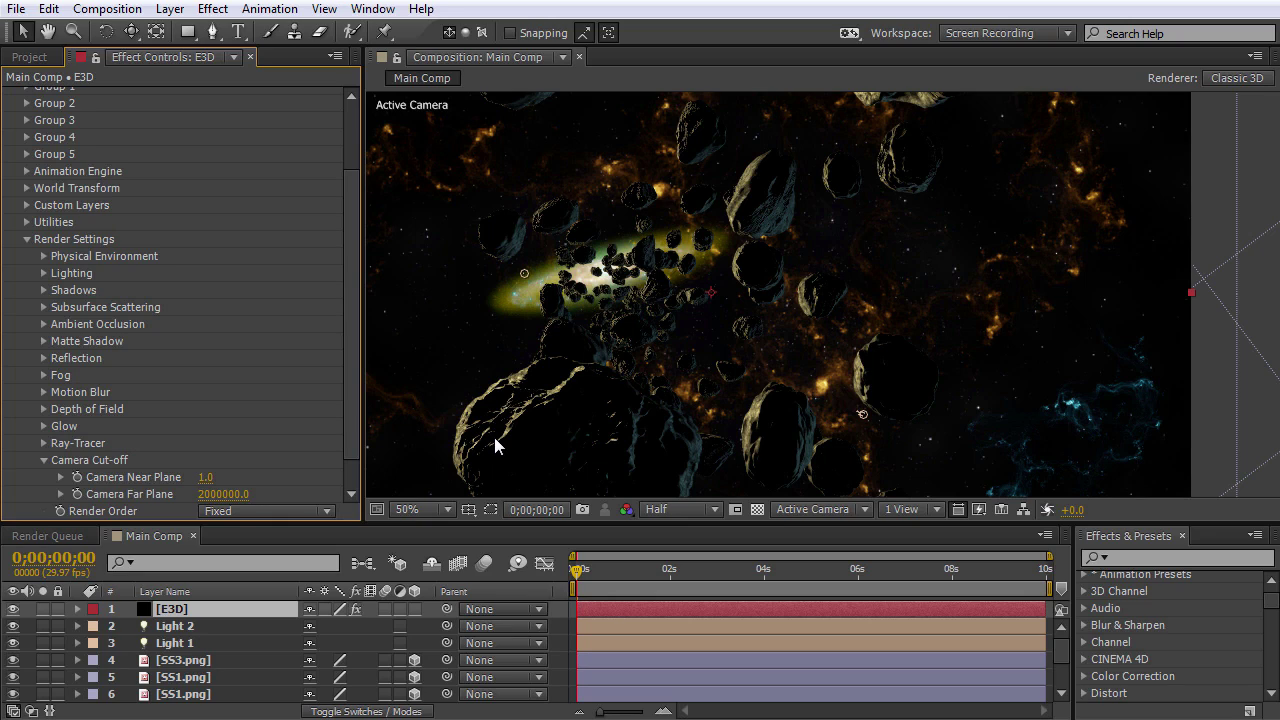
left_click(43, 375)
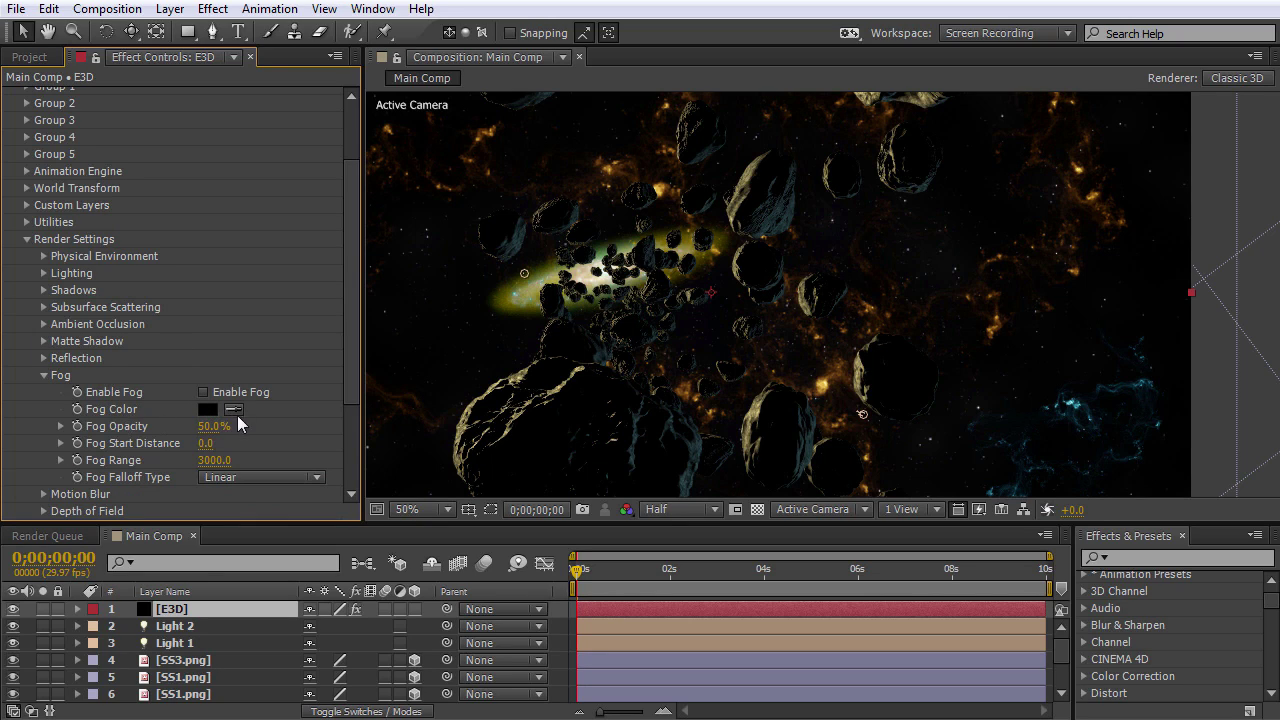
left_click(593, 312)
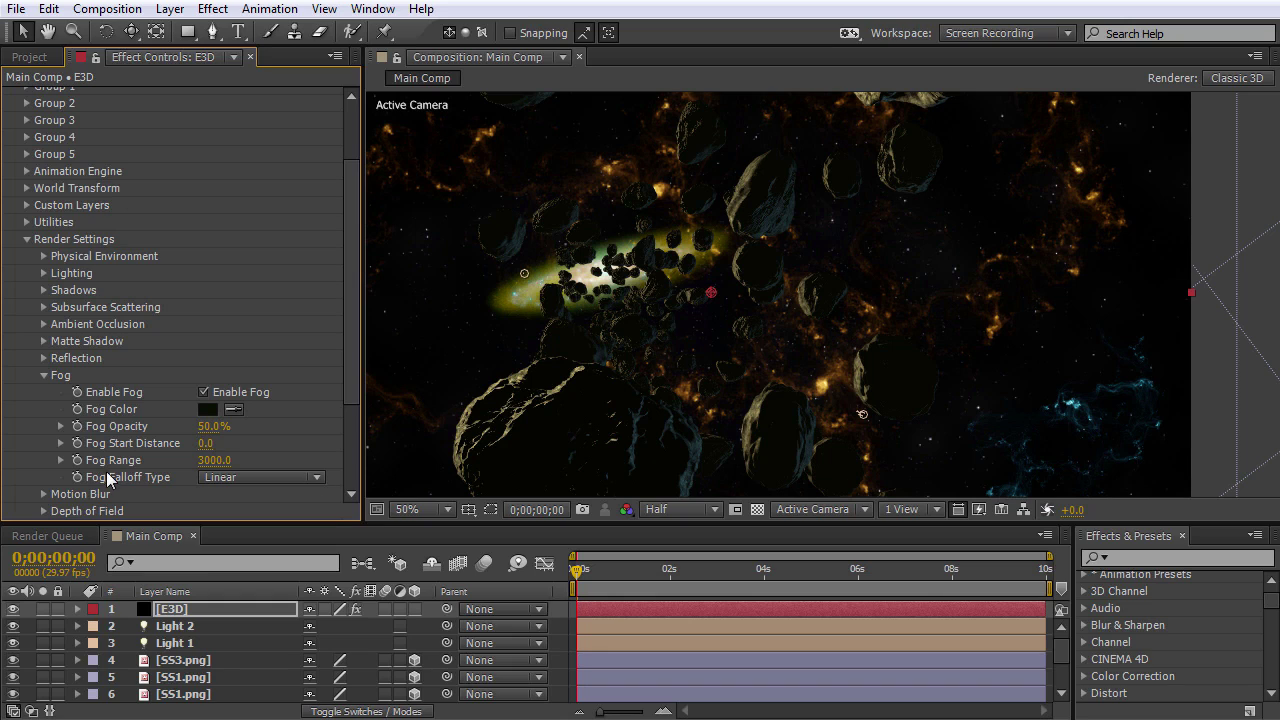
Set the fog falloff type to Exponential and the fog opacity to 75%.
left_click(228, 483)
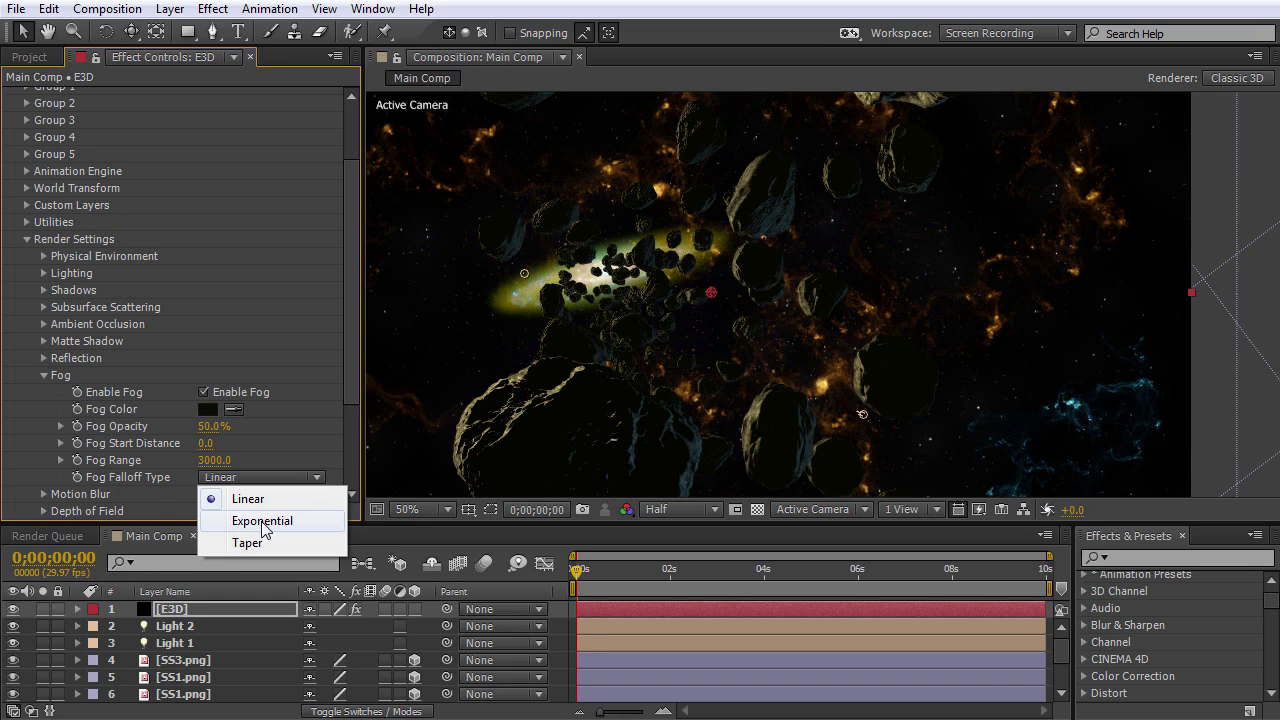
left_click(261, 521)
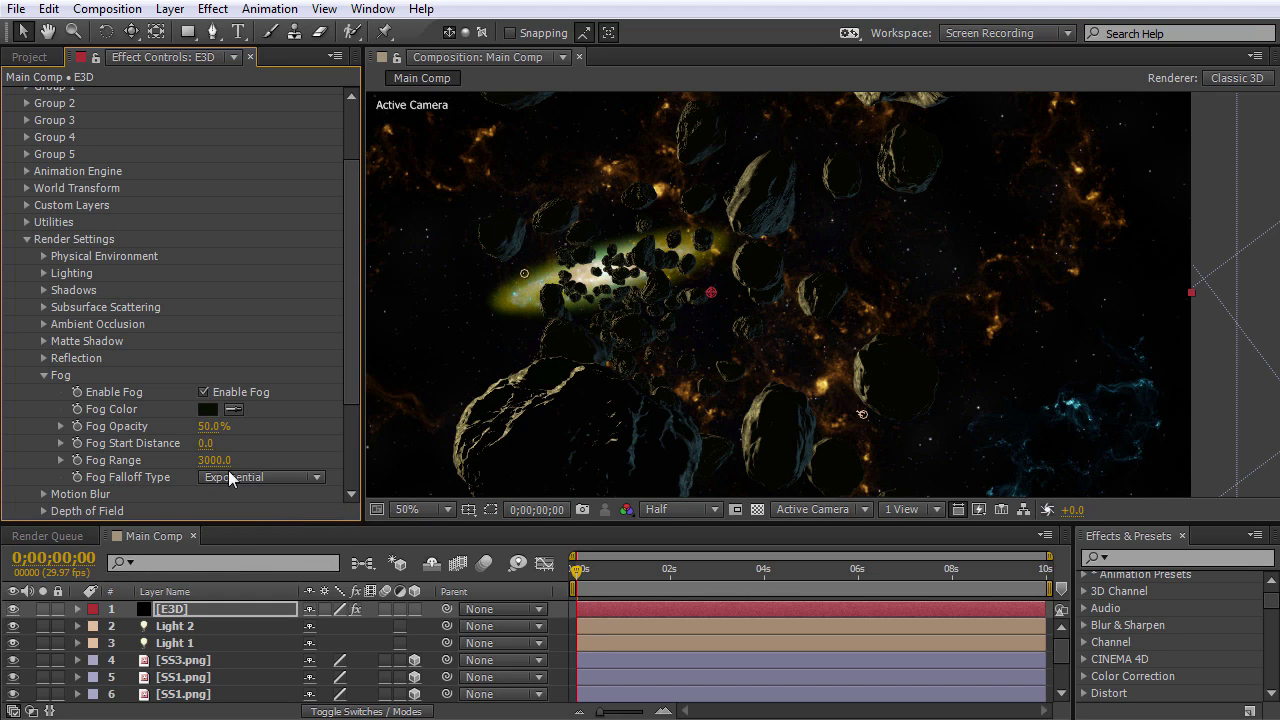
left_click(212, 426)
type("75")
key("Return")
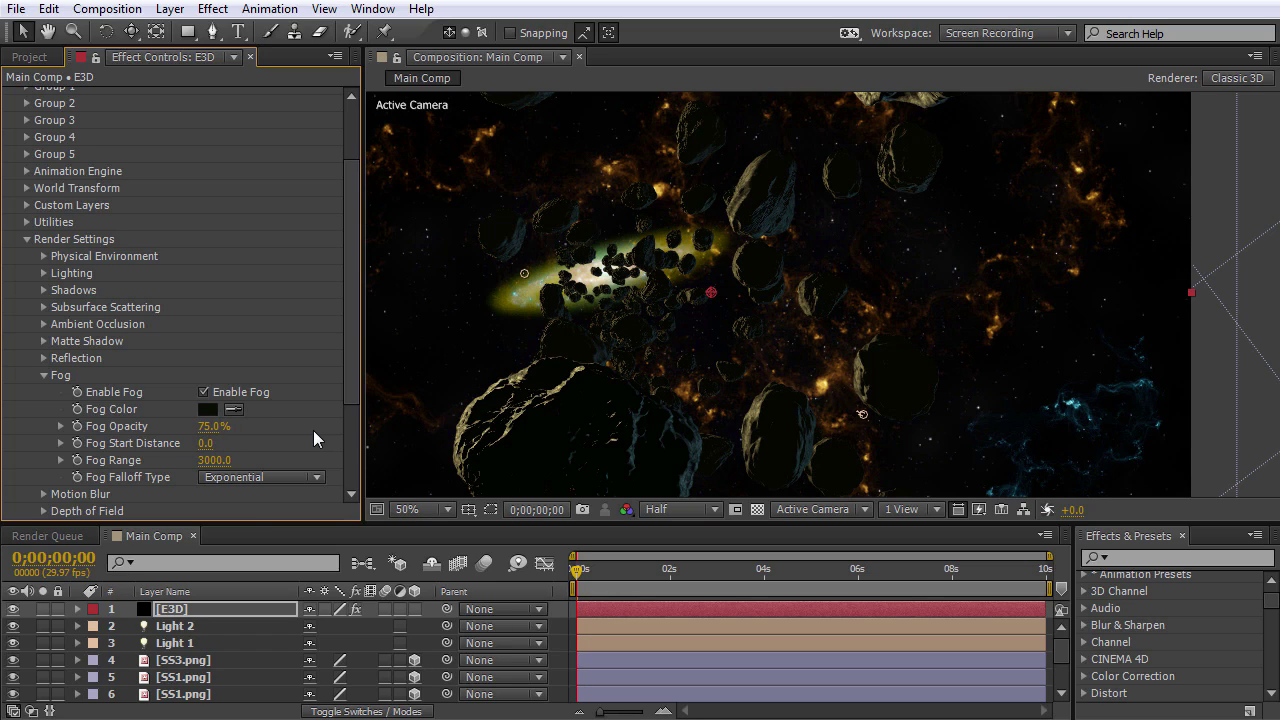
Set the fog start distance to 6000 and the fog opacity to 87%.
left_click_drag(204, 444, 838, 505)
left_click(214, 443)
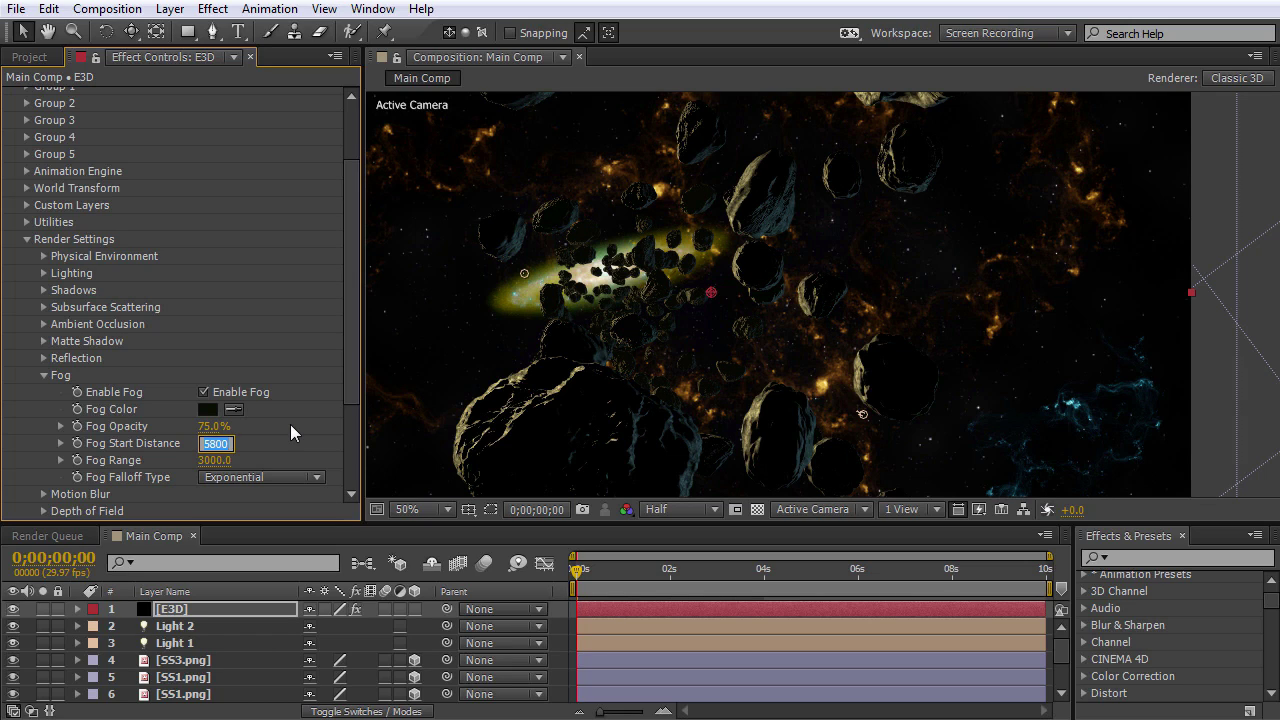
type("6000")
key("Return")
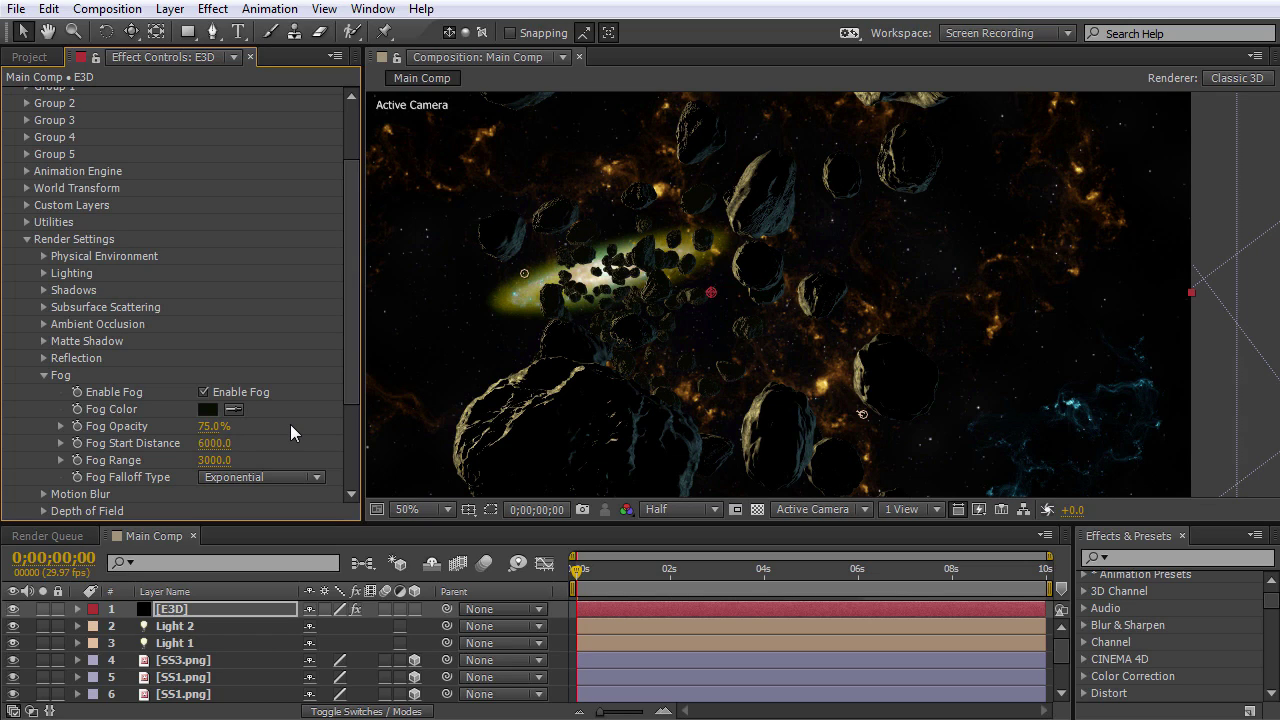
left_click_drag(214, 426, 217, 426)
scroll(685, 259, "down", 2)
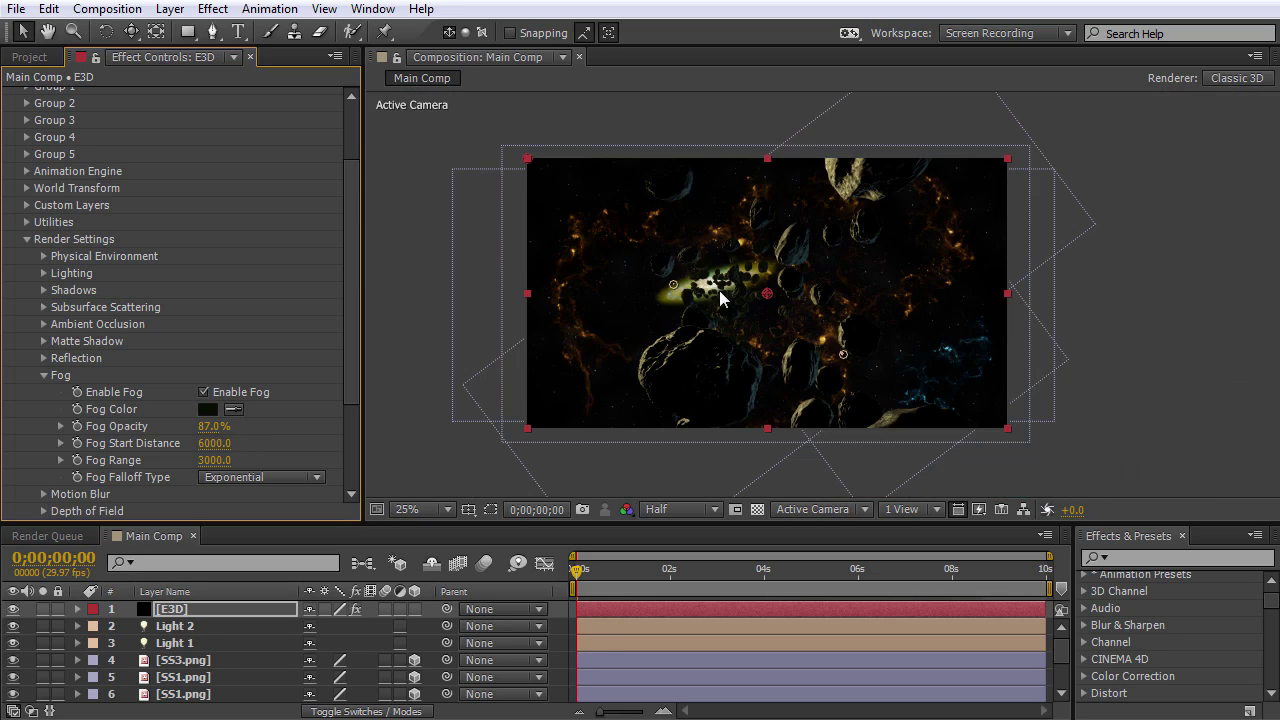
scroll(769, 304, "up", 2)
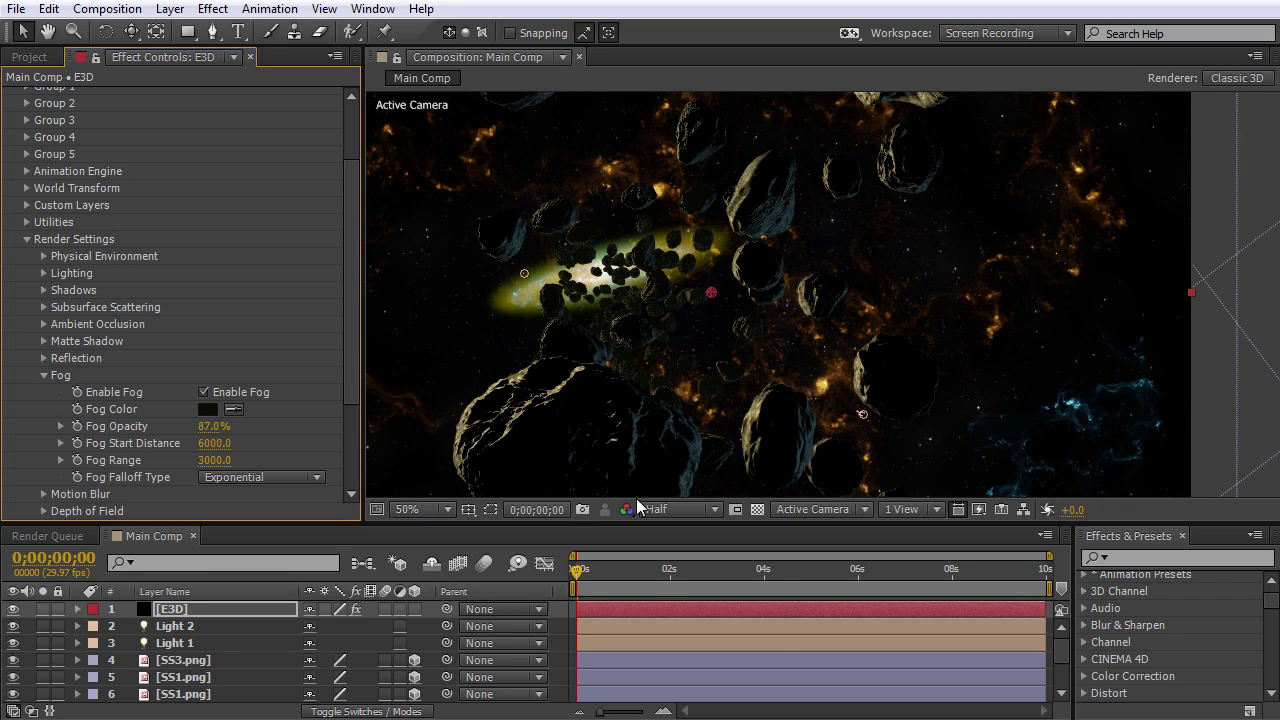
Switch the composition preview to Full resolution and inspect the asteroids around the galaxy at 100% magnification.
left_click(680, 509)
left_click(620, 563)
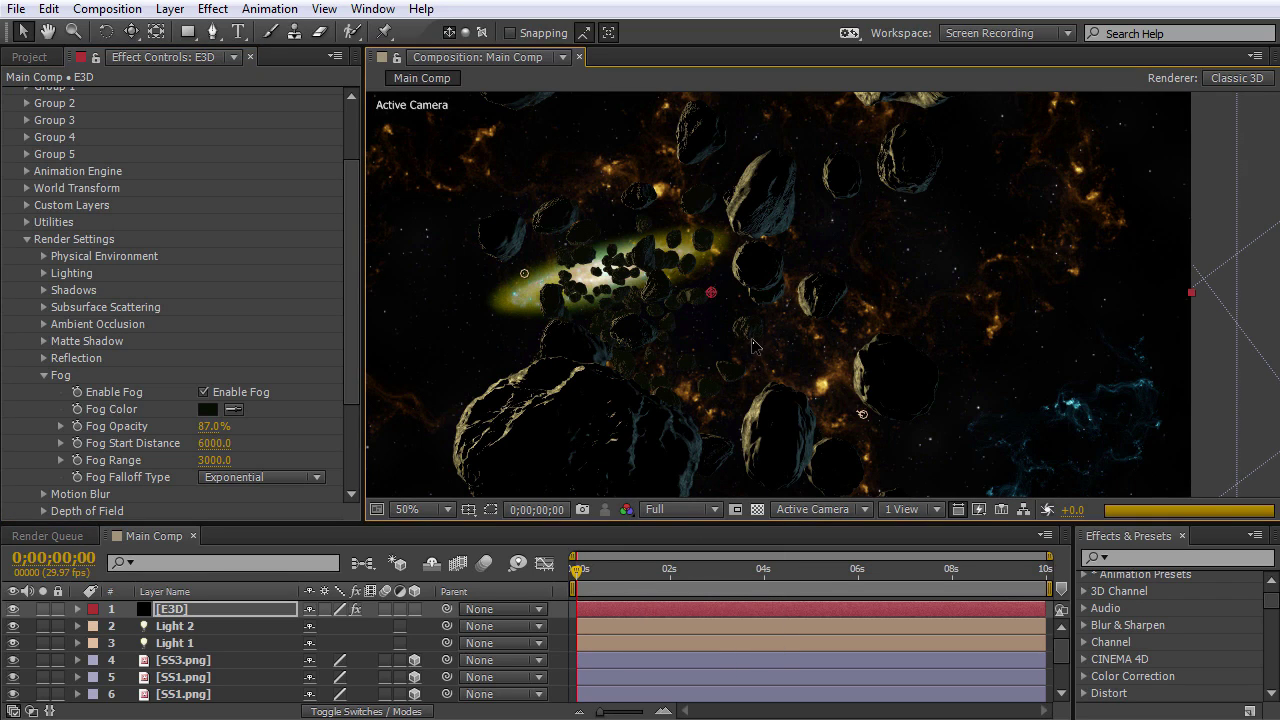
scroll(757, 329, "up", 2)
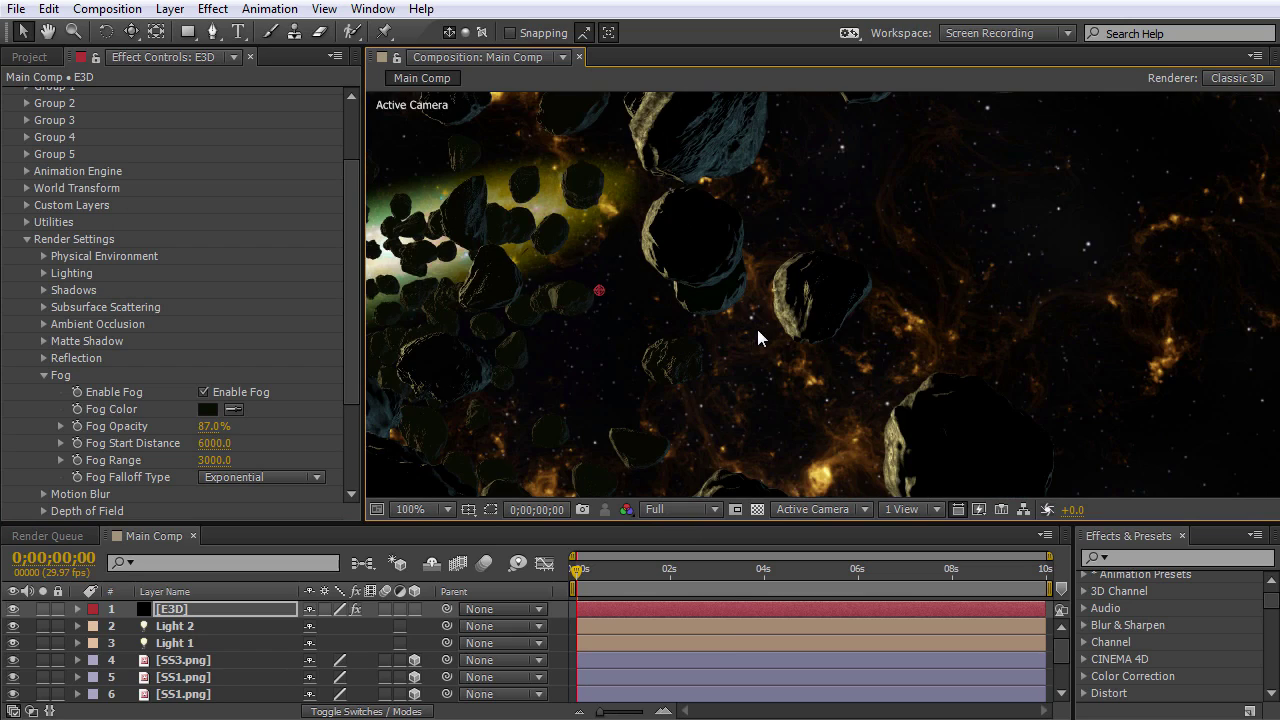
left_click_drag(757, 329, 813, 300)
left_click_drag(725, 302, 878, 395)
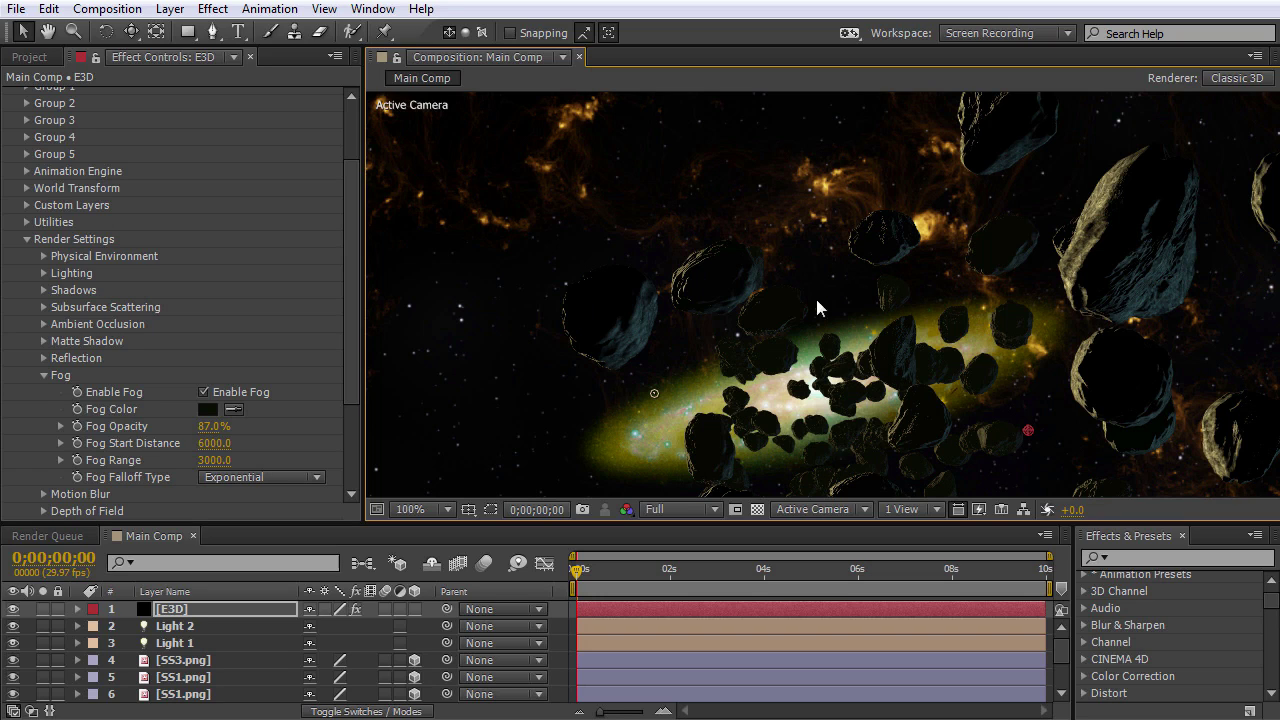
Try Supersampling values of 2 and 4 in the Element effect's Output settings.
left_click_drag(355, 325, 306, 454)
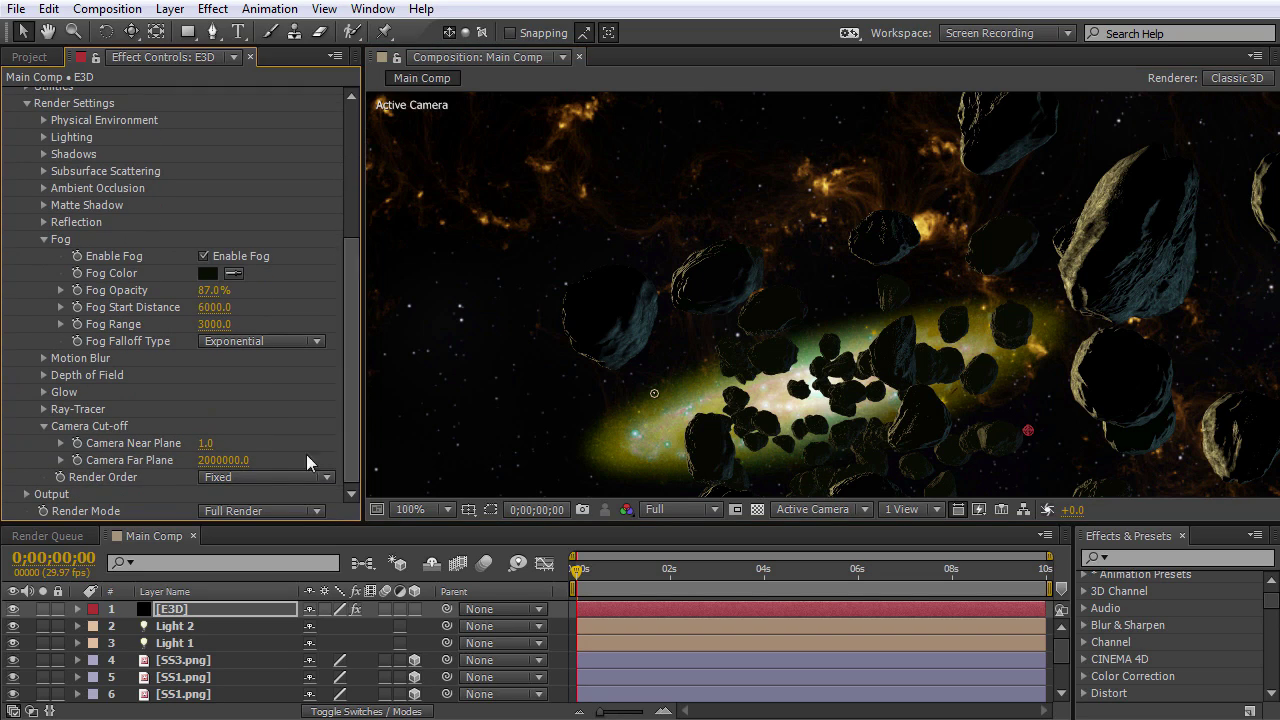
left_click(27, 494)
scroll(225, 365, "down", 5)
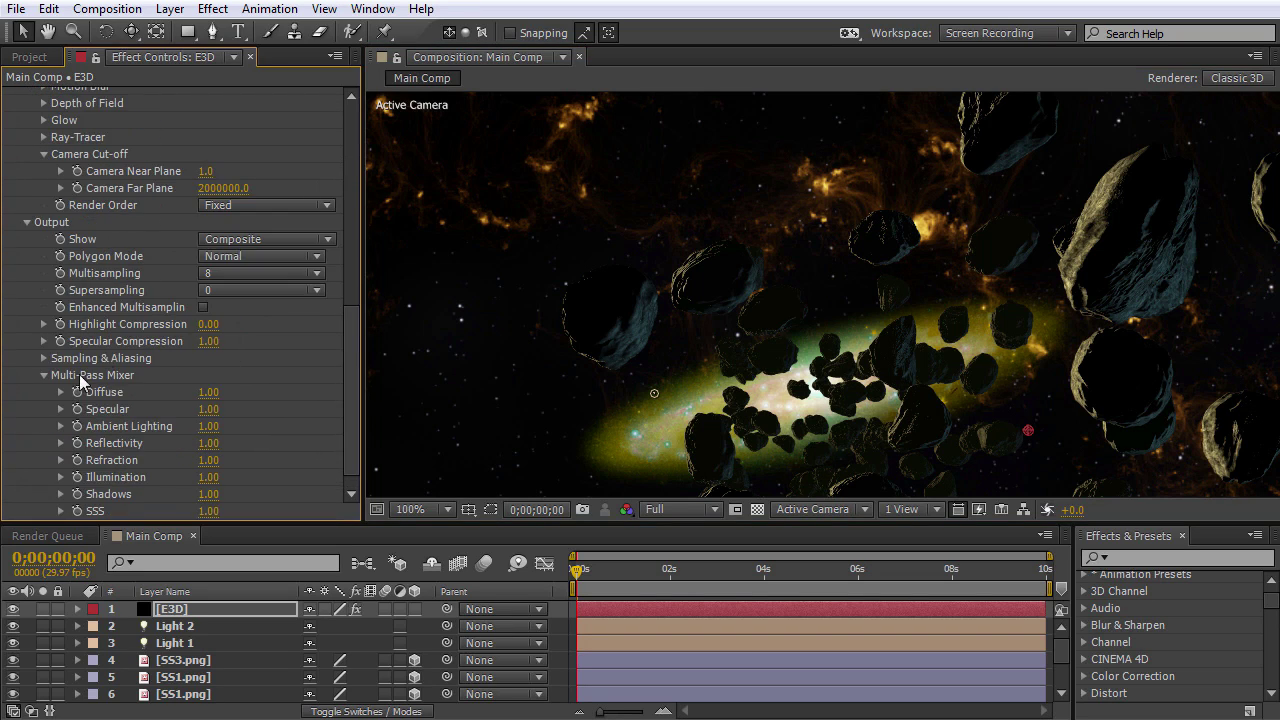
scroll(101, 262, "down", 1)
left_click(226, 274)
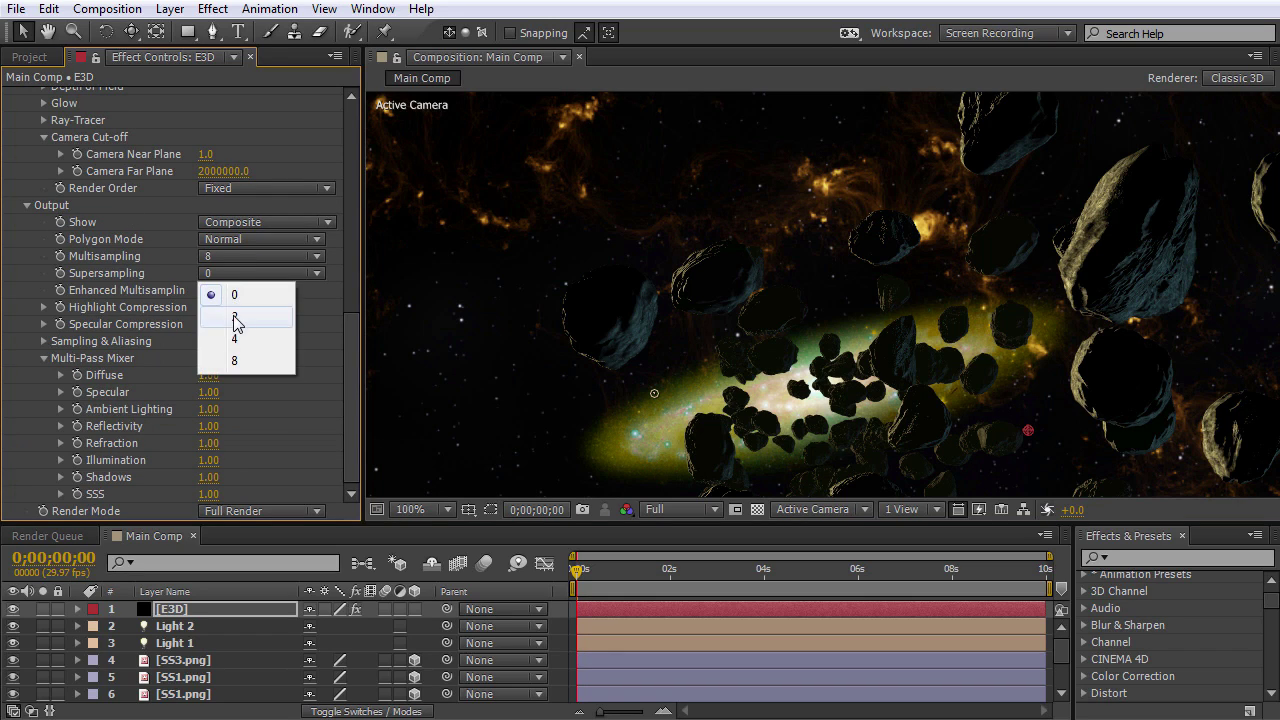
left_click(232, 313)
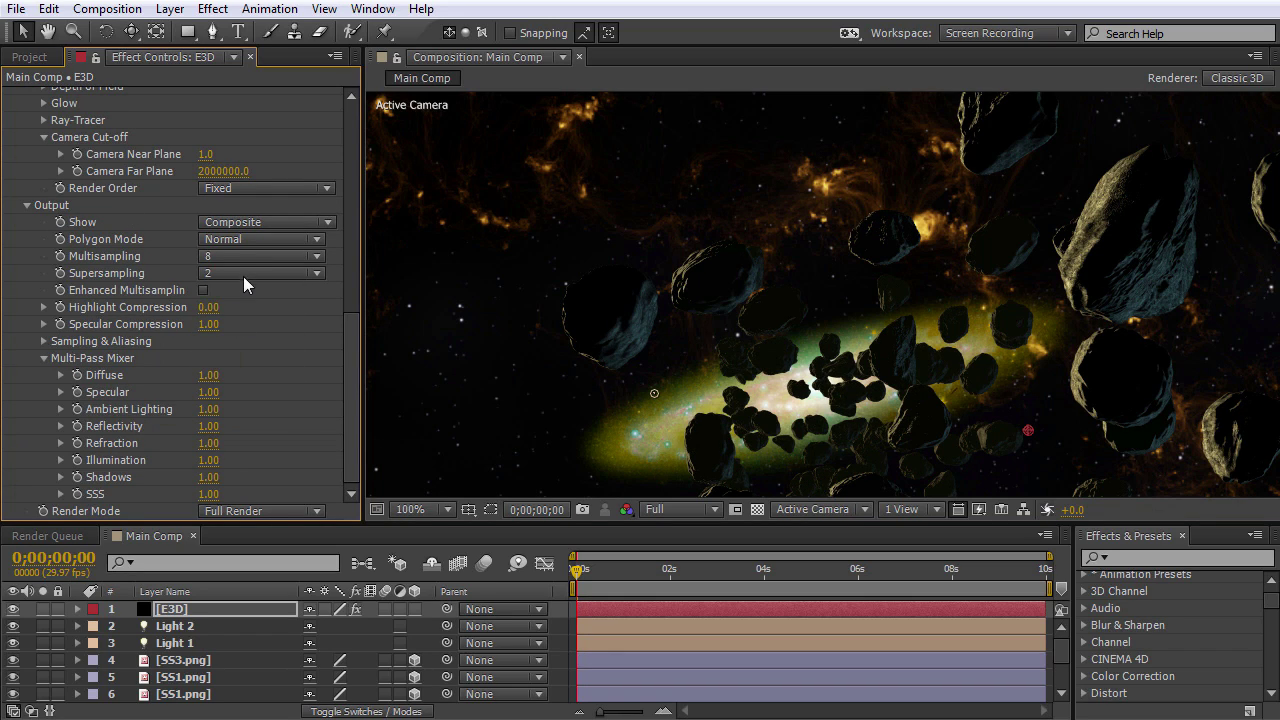
left_click(237, 274)
left_click(257, 340)
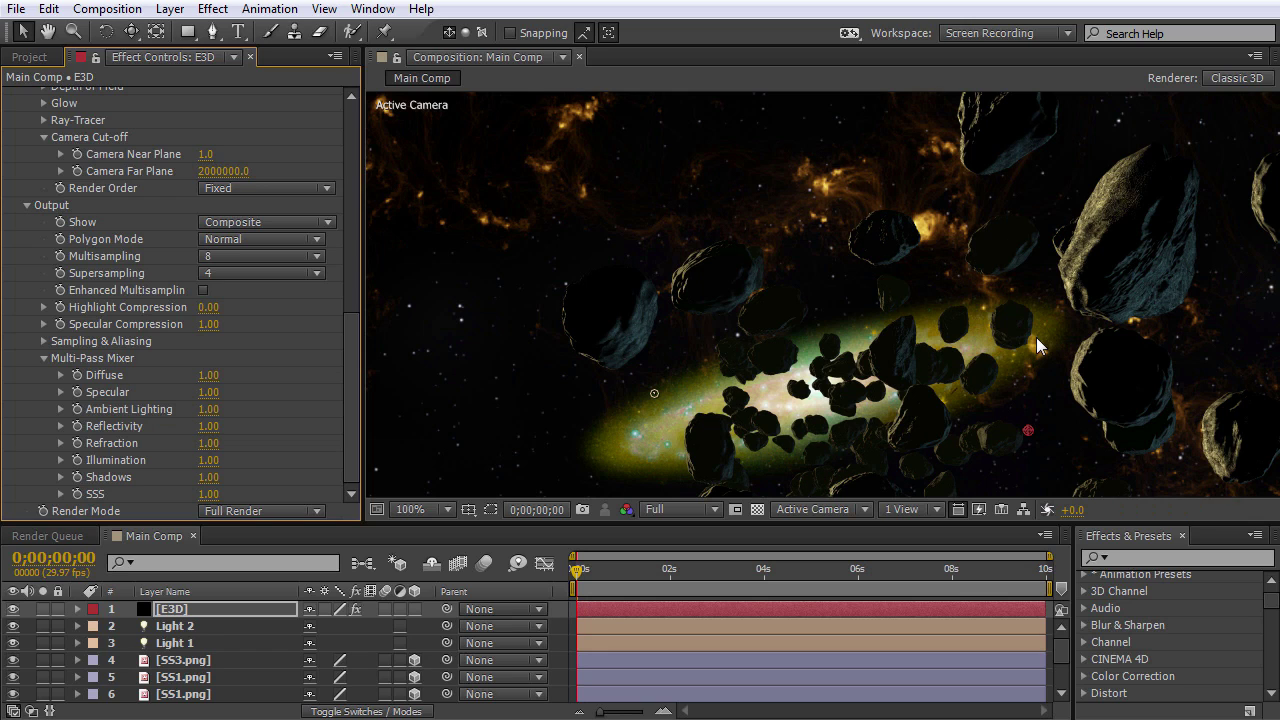
Inspect the asteroid edges at 200% magnification and set Supersampling back to 0 for comparison.
scroll(674, 286, "up", 1)
left_click_drag(674, 286, 918, 333)
left_click_drag(844, 218, 810, 272)
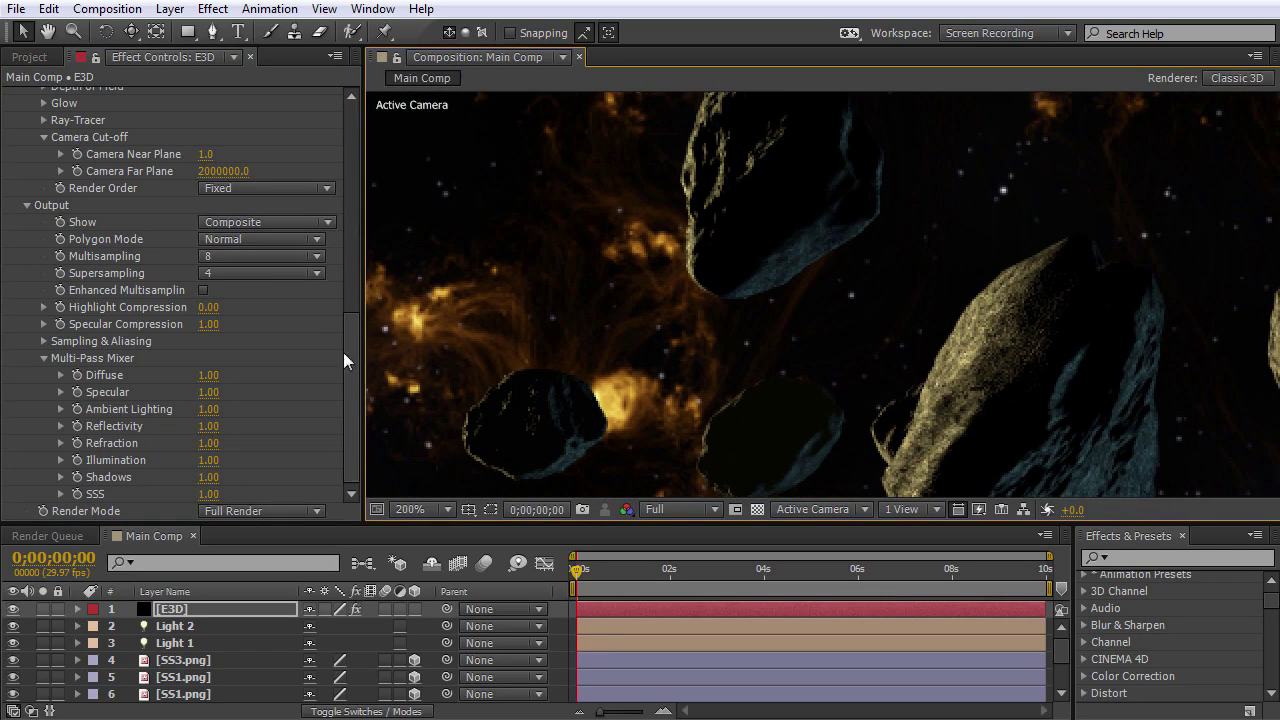
left_click(263, 274)
left_click(258, 294)
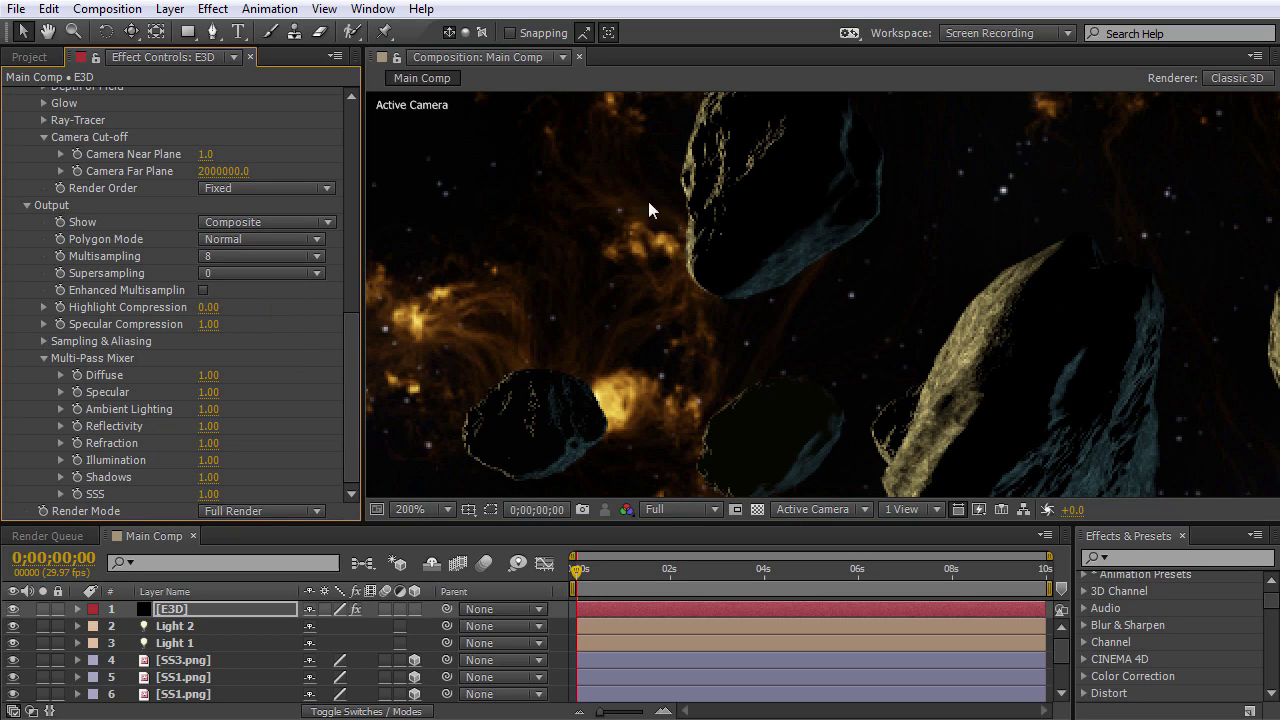
Set the Element effect's Supersampling to 4 and enable Enhanced Multisampling.
left_click(254, 272)
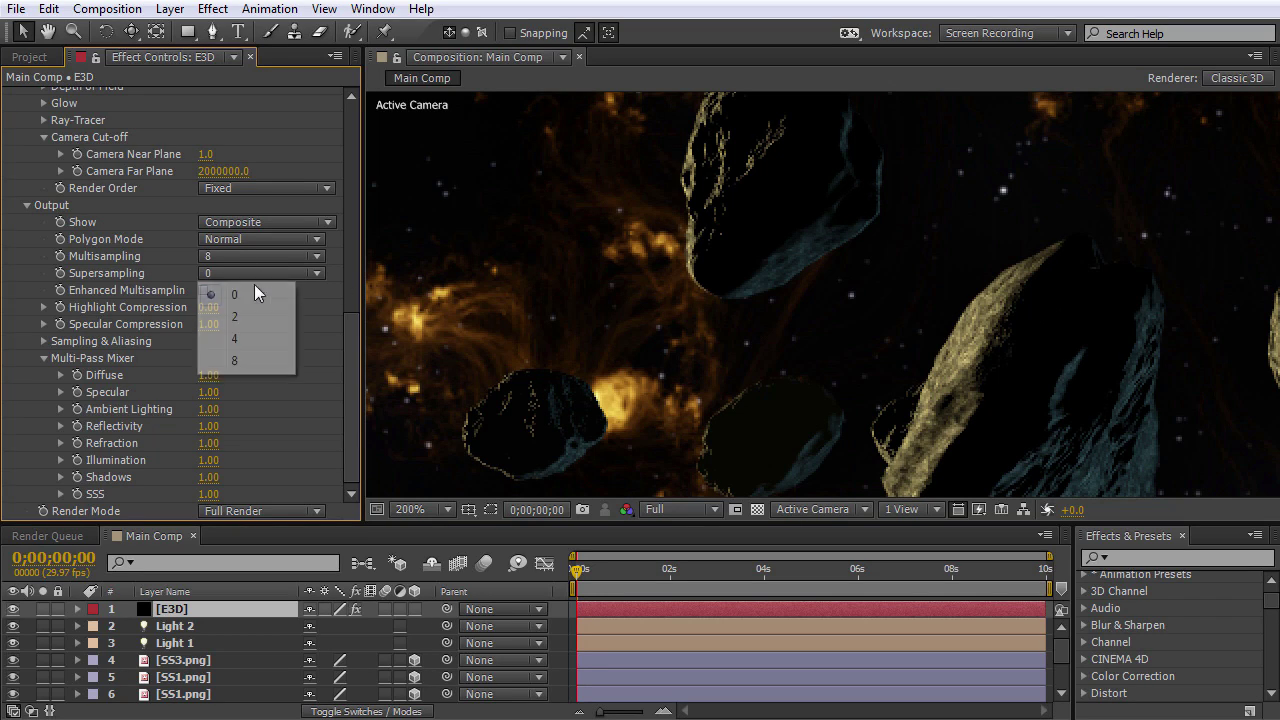
left_click(247, 338)
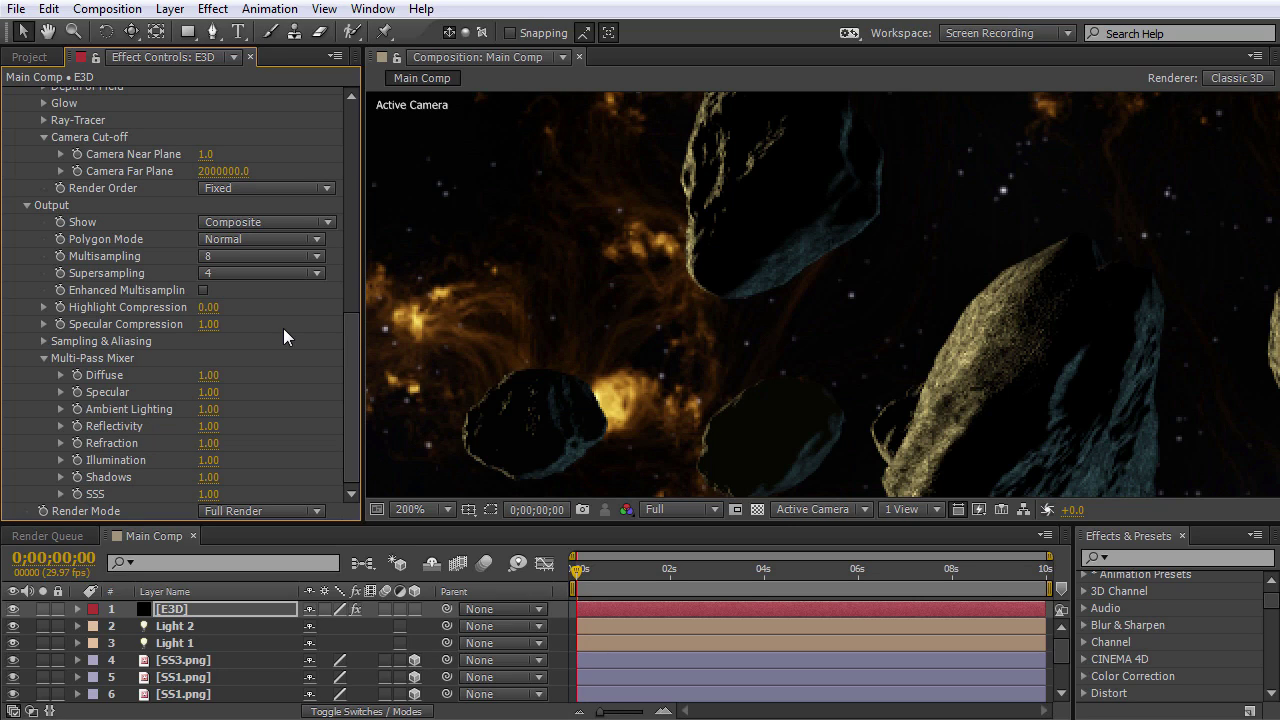
left_click(204, 291)
Switch the Element Render Mode to Preview and return the composition preview to Half resolution at 50% magnification.
left_click(244, 511)
left_click(253, 556)
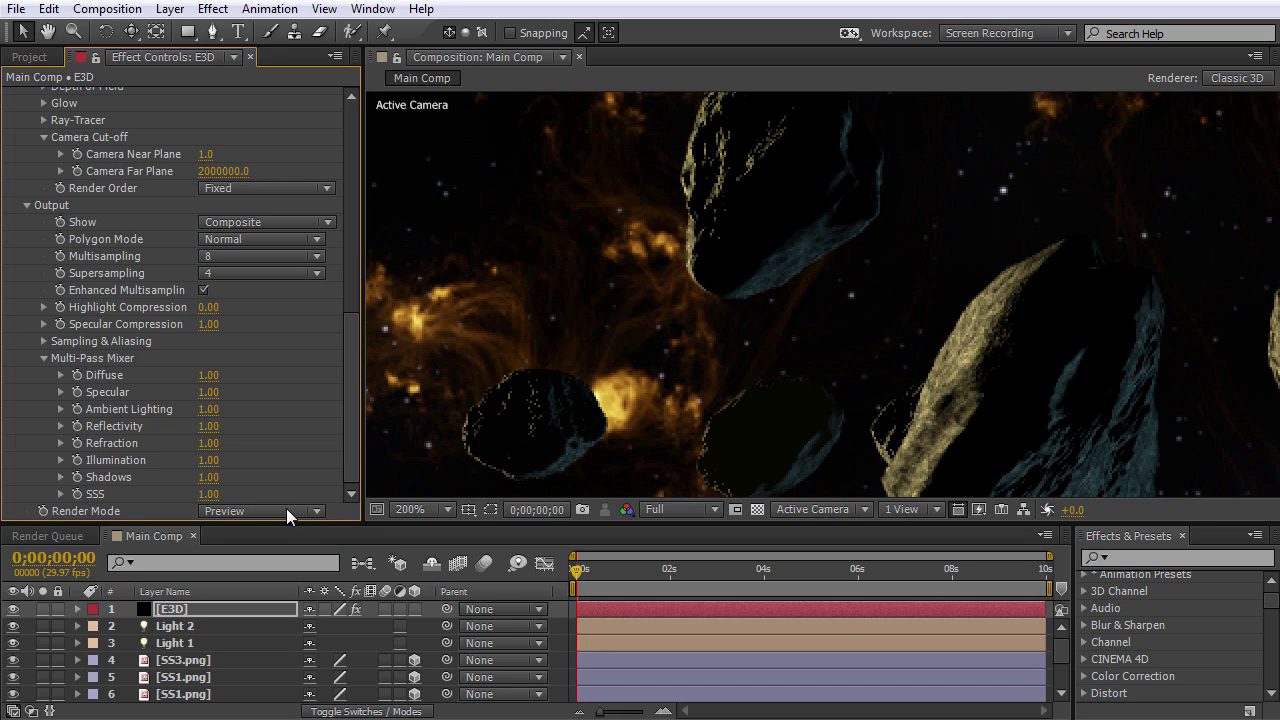
left_click(684, 510)
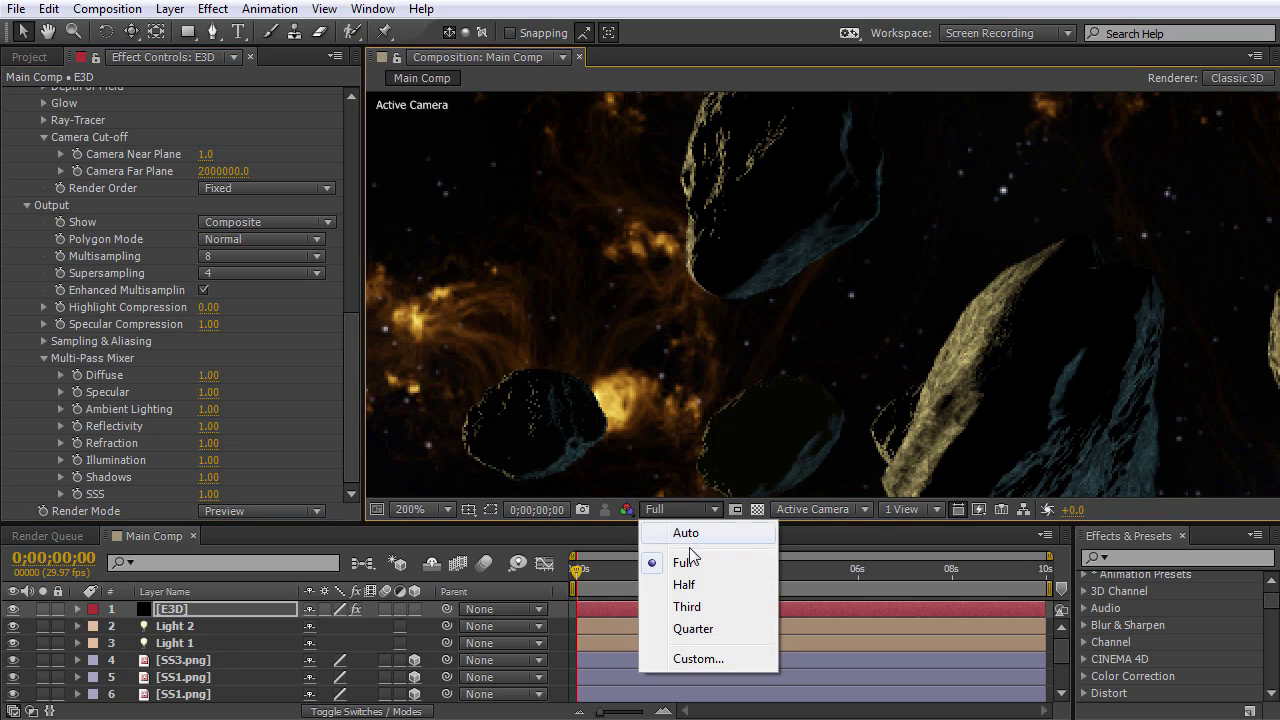
left_click(684, 584)
scroll(837, 350, "down", 4)
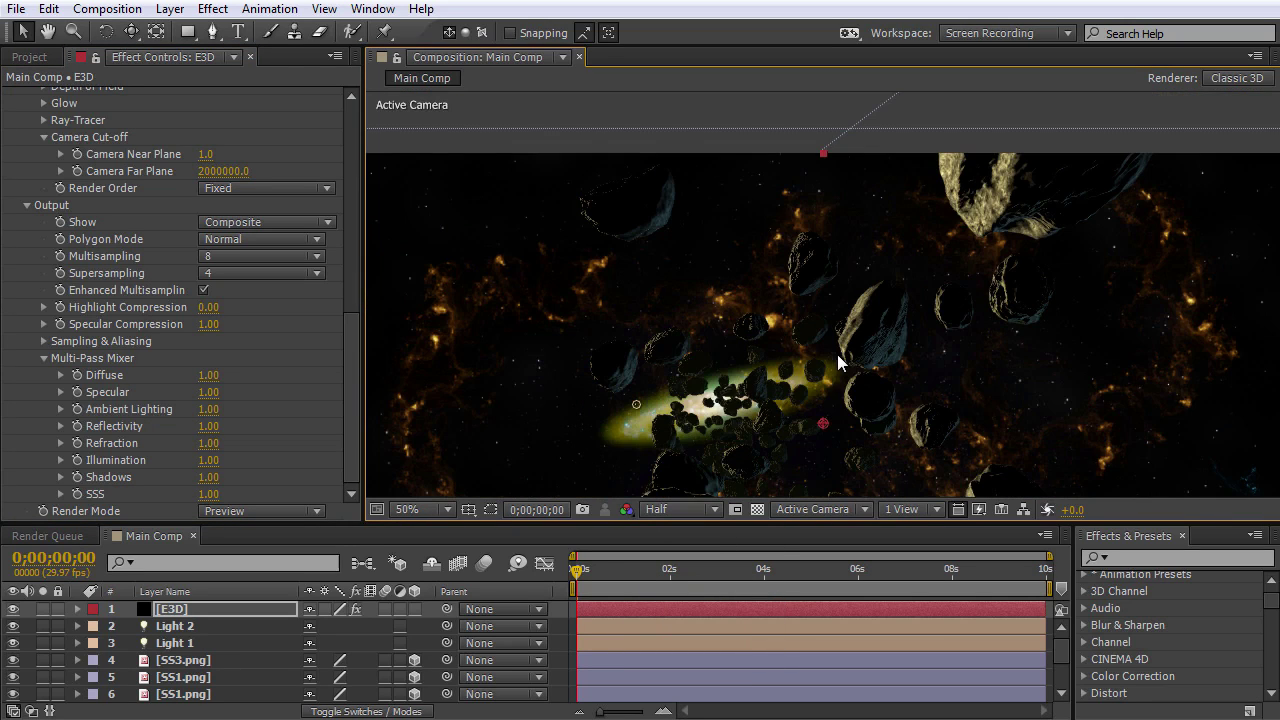
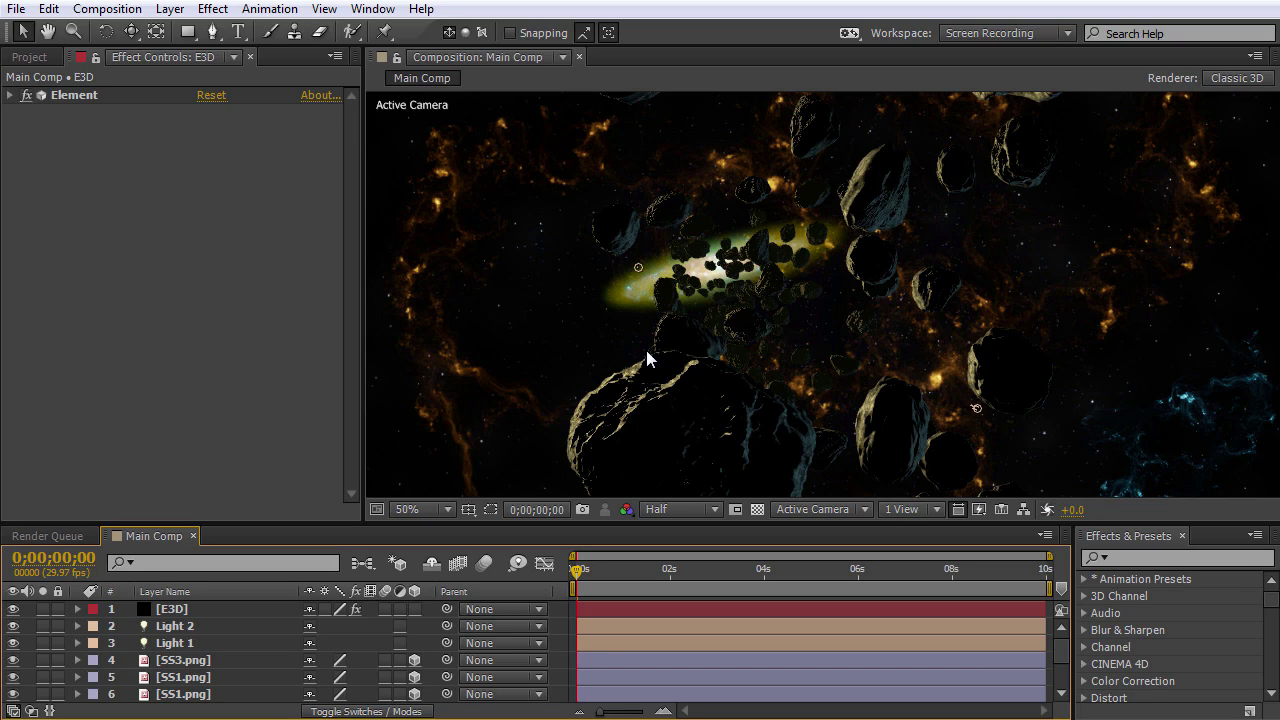
Add a new adjustment layer above the E3D layer and name it Shine.
key("comma")
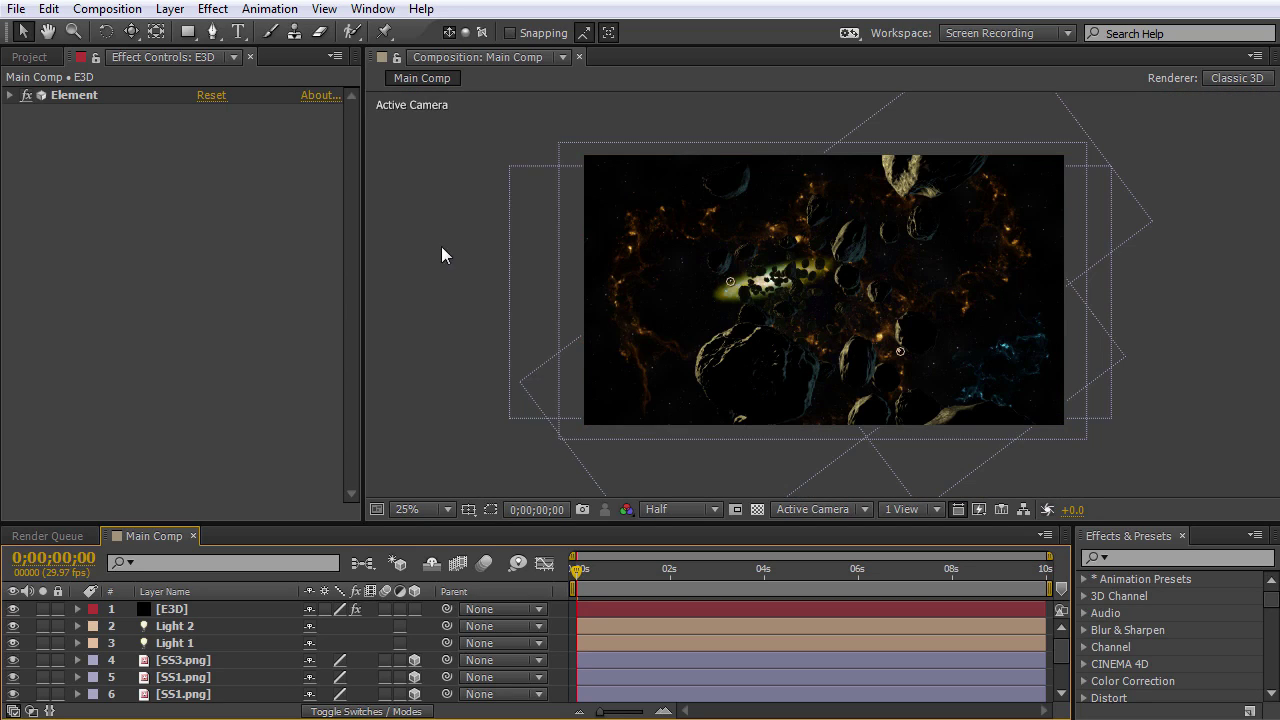
right_click(430, 244)
mouse_move(485, 262)
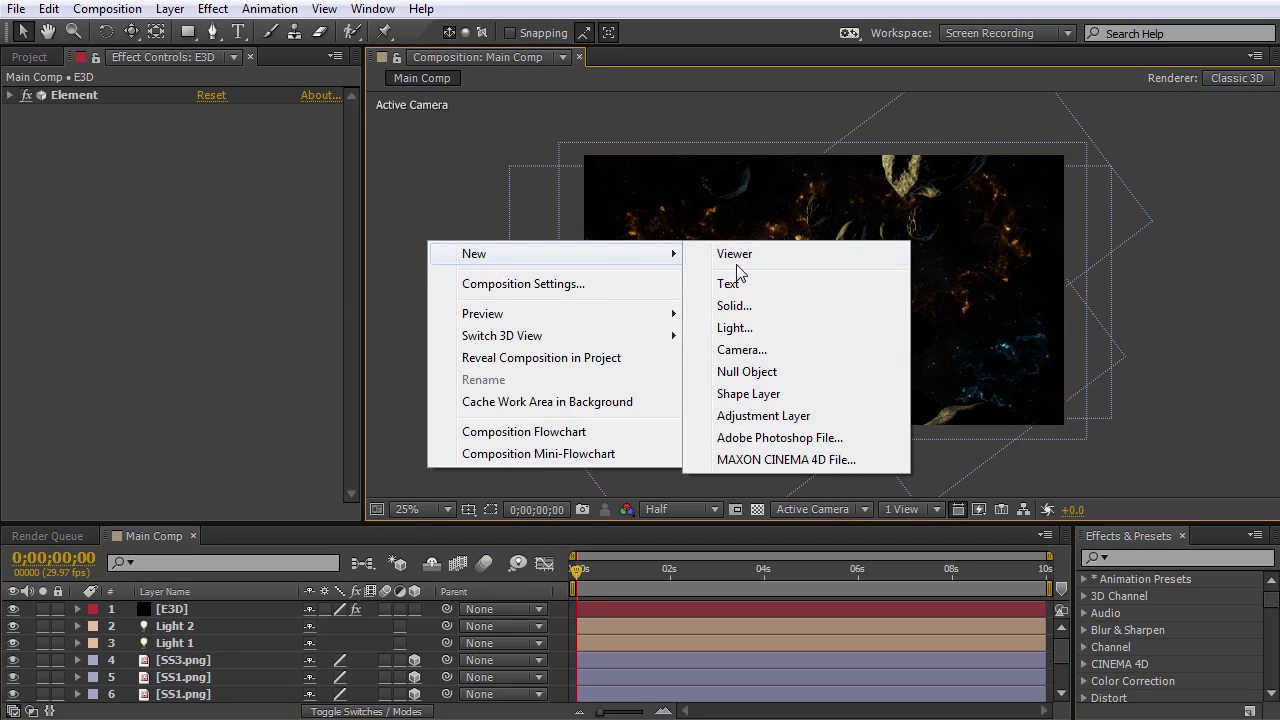
left_click(758, 416)
left_click(228, 609)
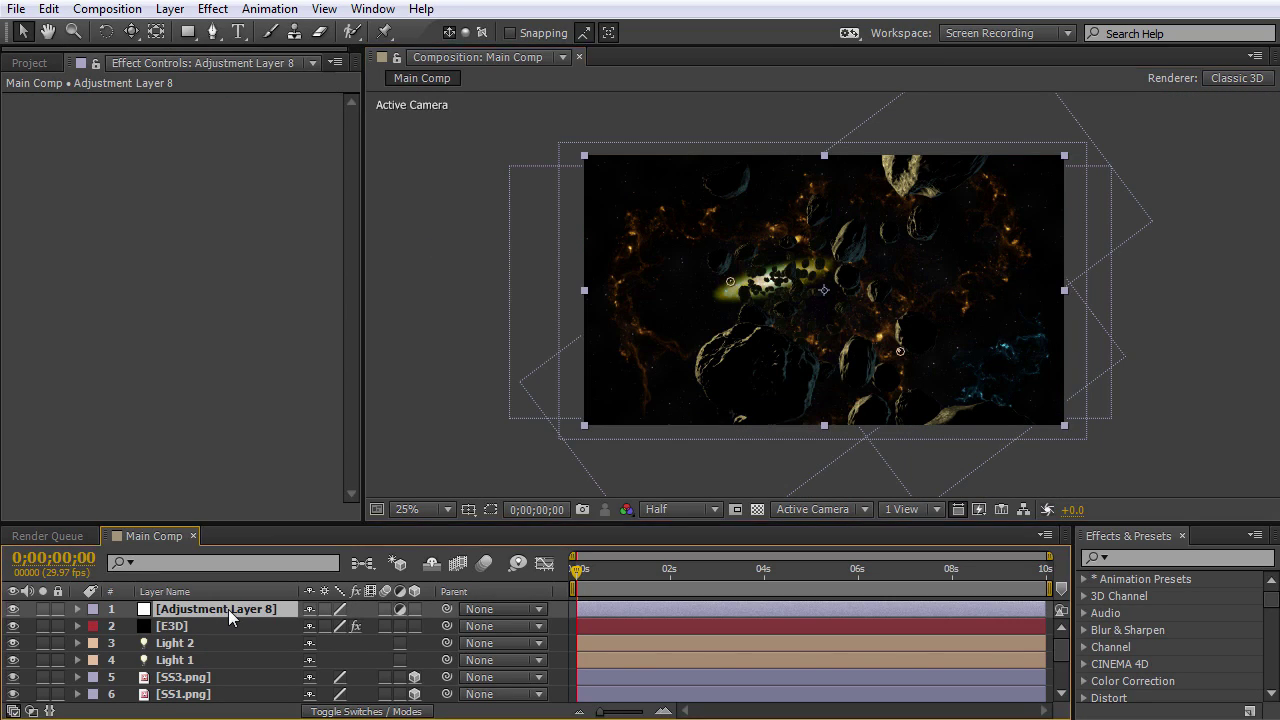
key("Return")
type("Shine")
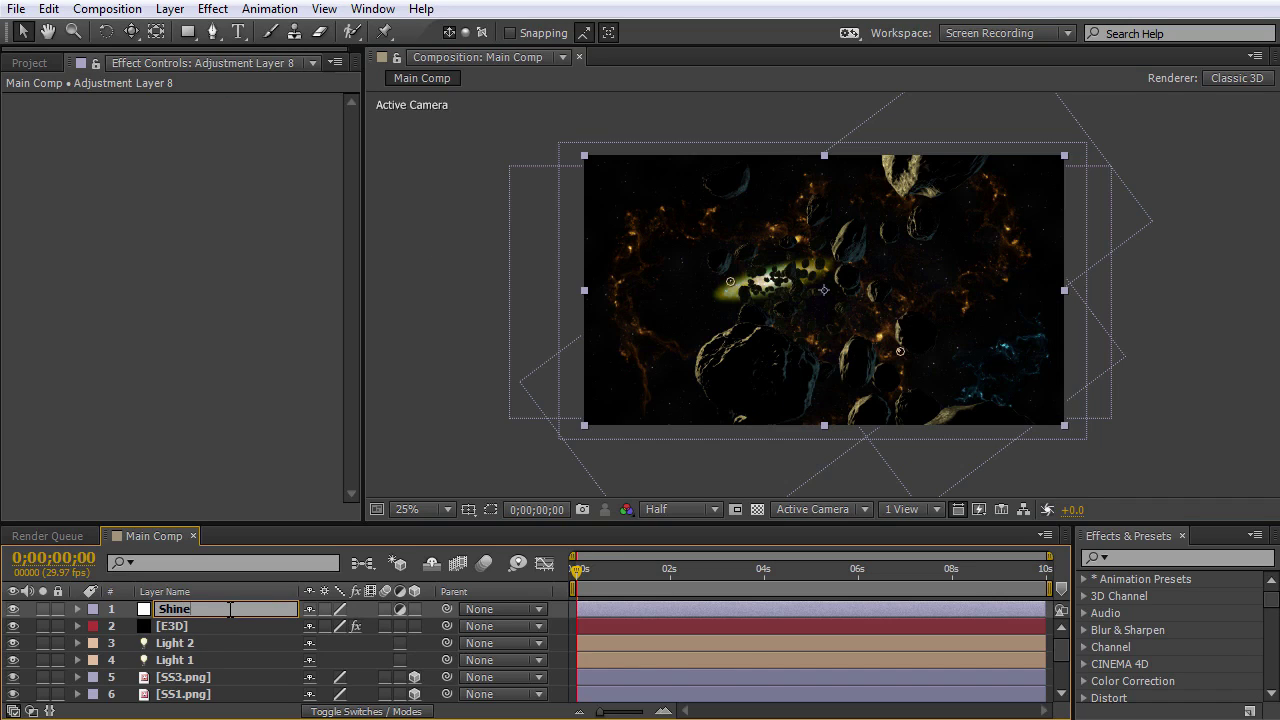
key("Return")
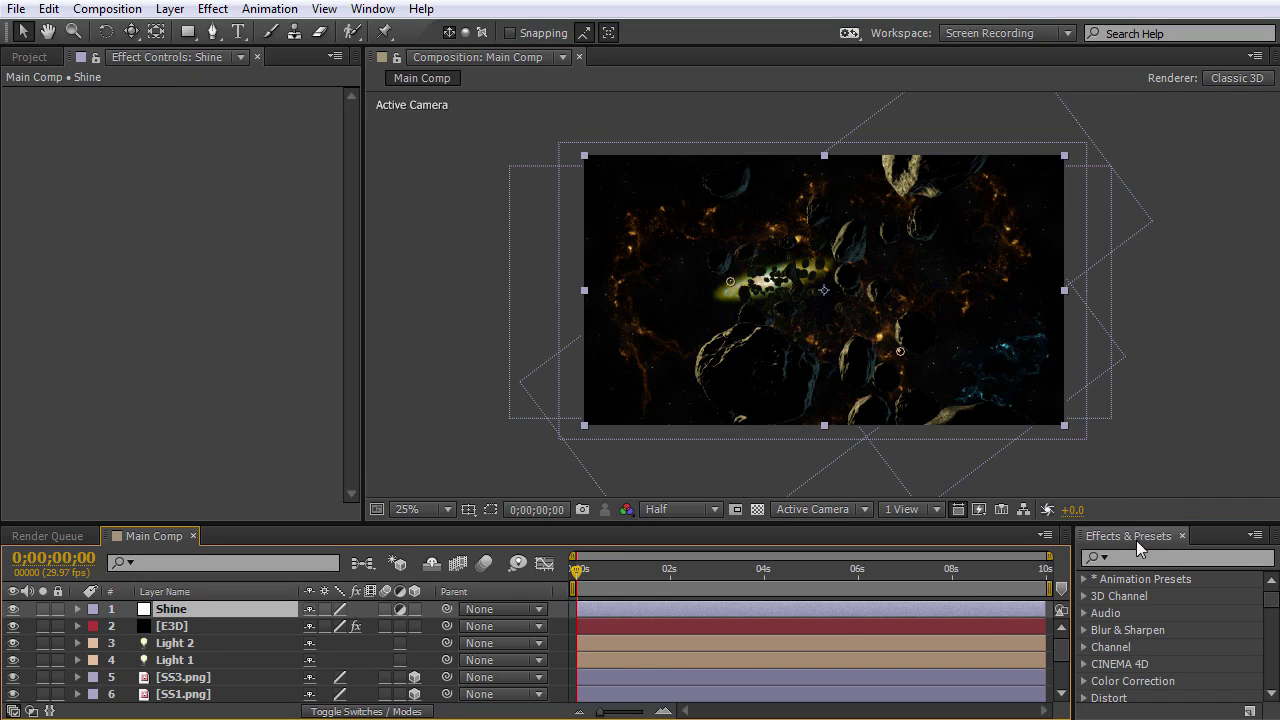
Find the Trapcode Shine effect and apply it to the Shine adjustment layer.
left_click(1150, 558)
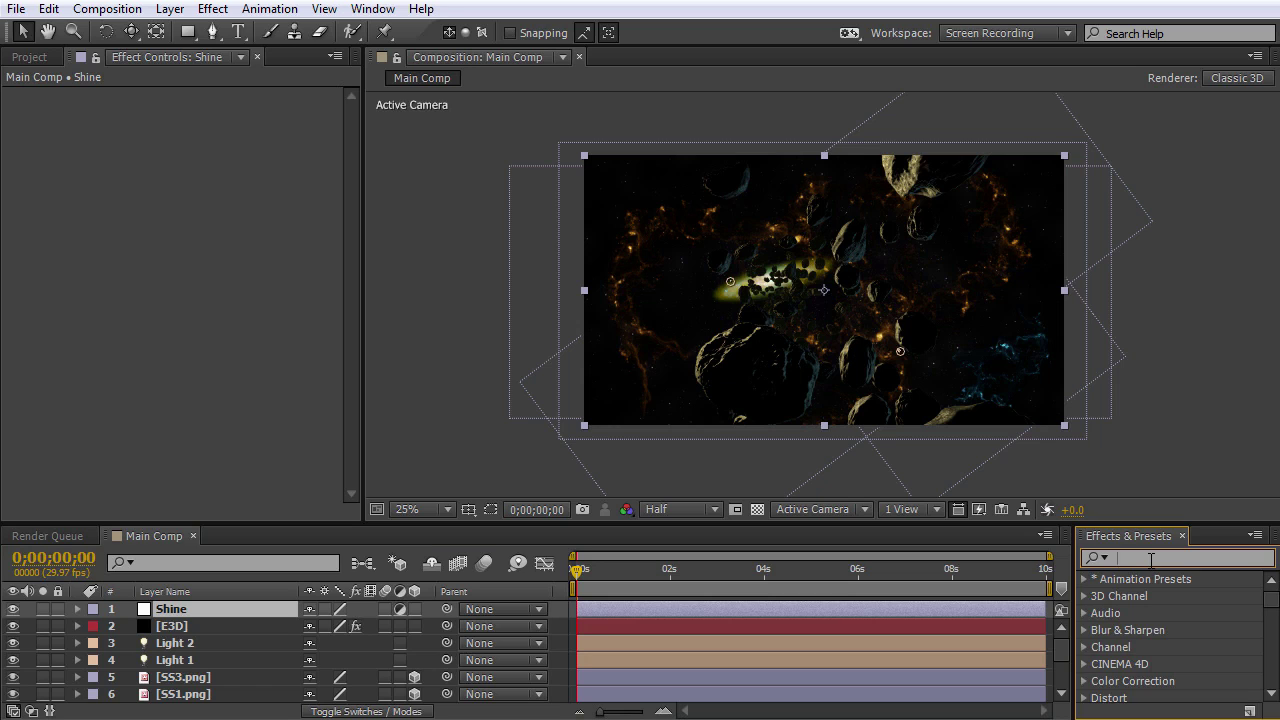
left_click(1151, 560)
type("Shine")
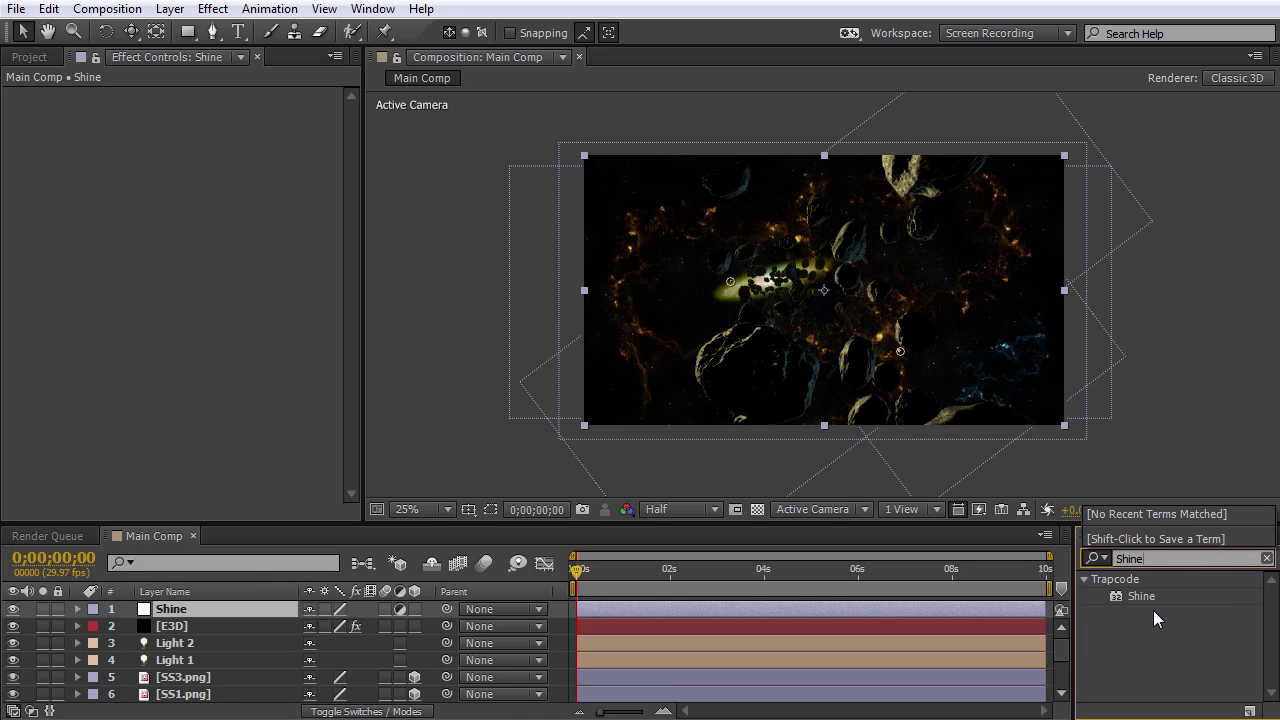
left_click_drag(1141, 596, 190, 616)
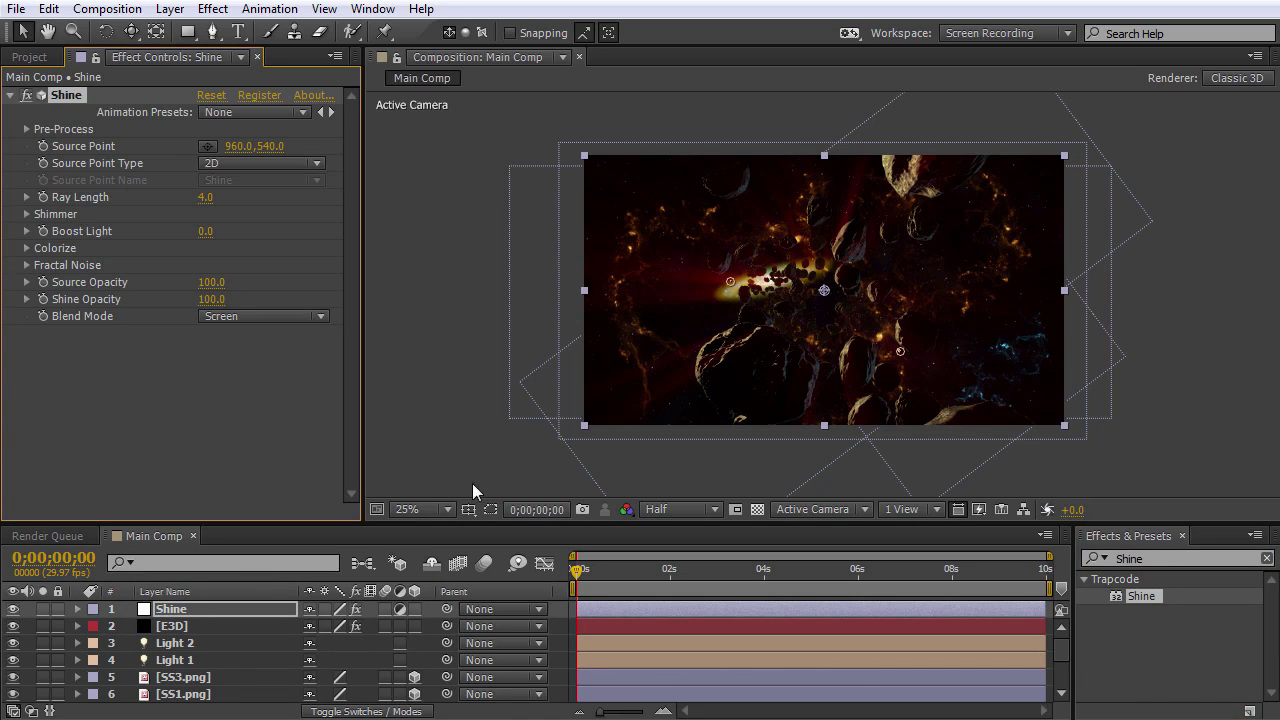
Move the Shine source point onto the galaxy's centre at about 748, 506, and set the Shimmer Amount to 120.
key("period")
key("period")
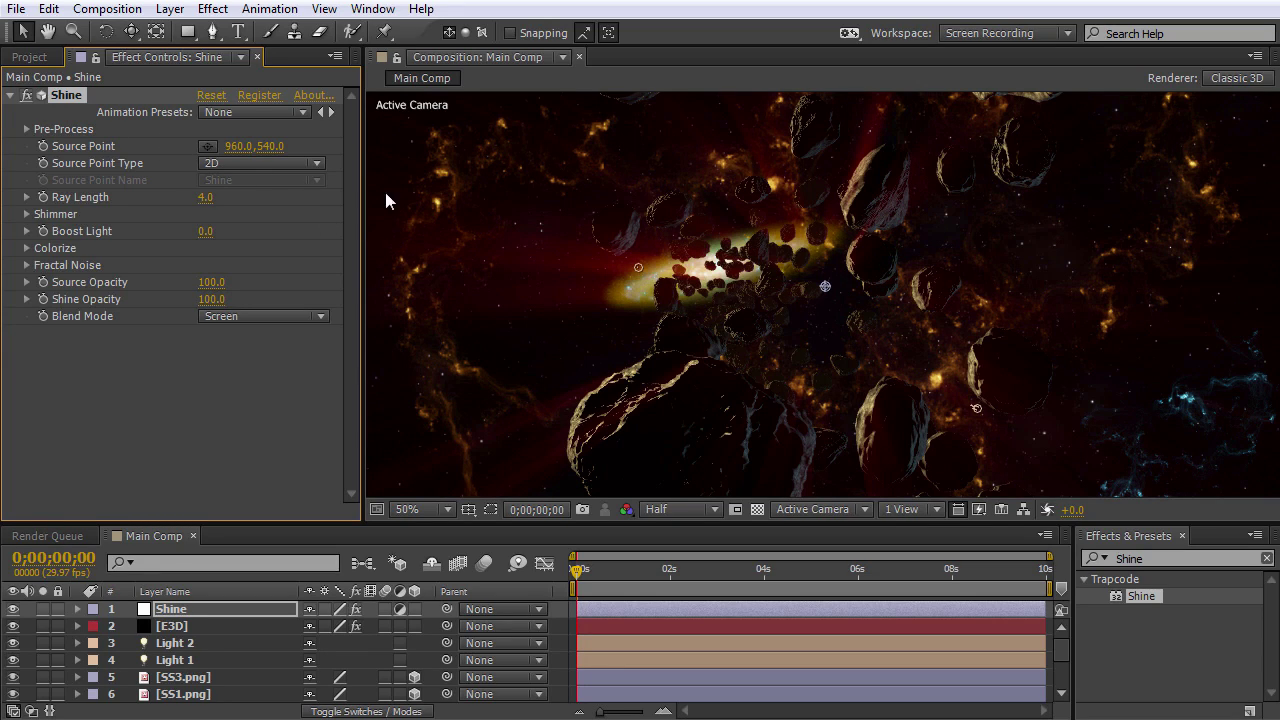
left_click_drag(826, 288, 722, 274)
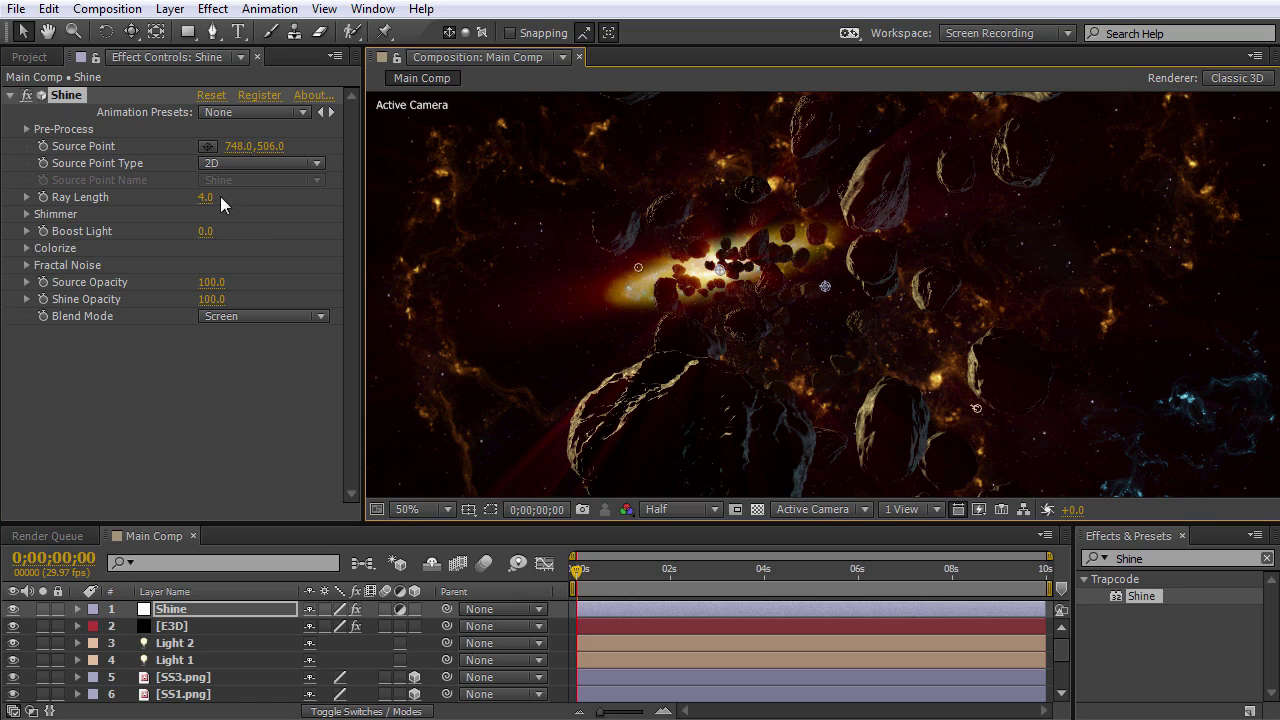
left_click(27, 215)
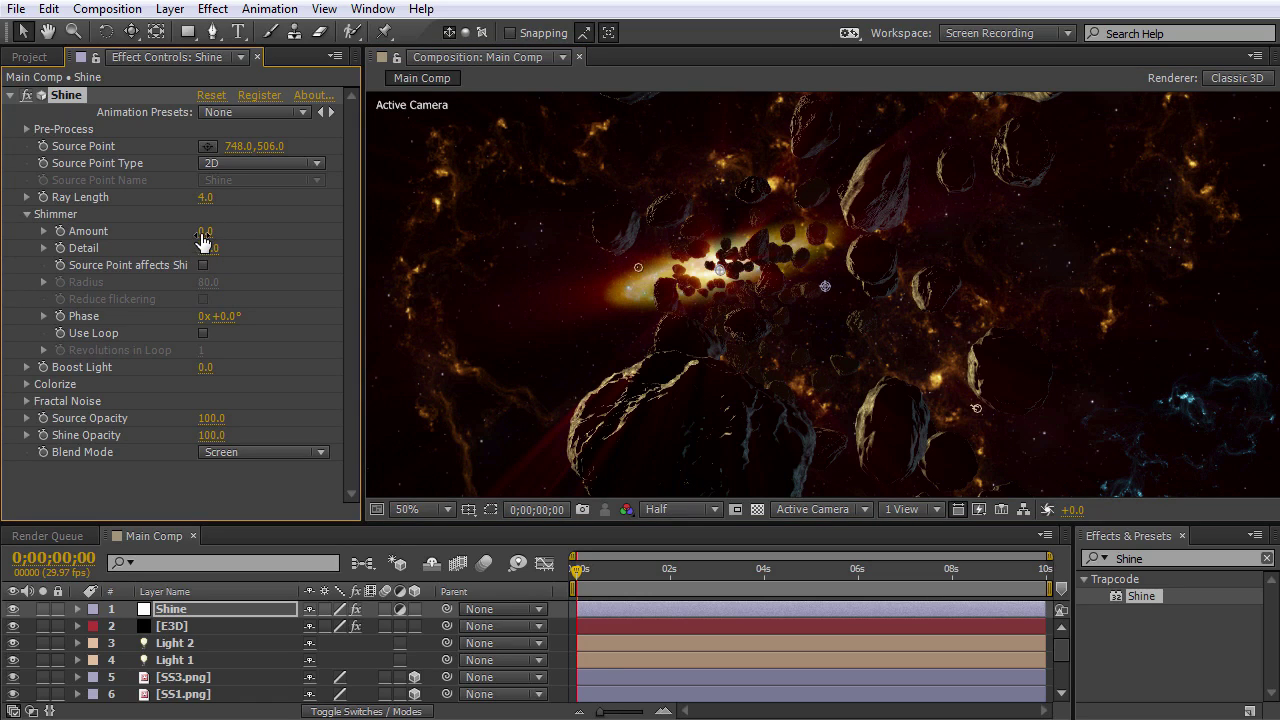
left_click(207, 231)
type("120")
key("Return")
Recolour the Shine effect's Colorize gradient with orange Shadows and light yellow Midtones.
left_click(27, 384)
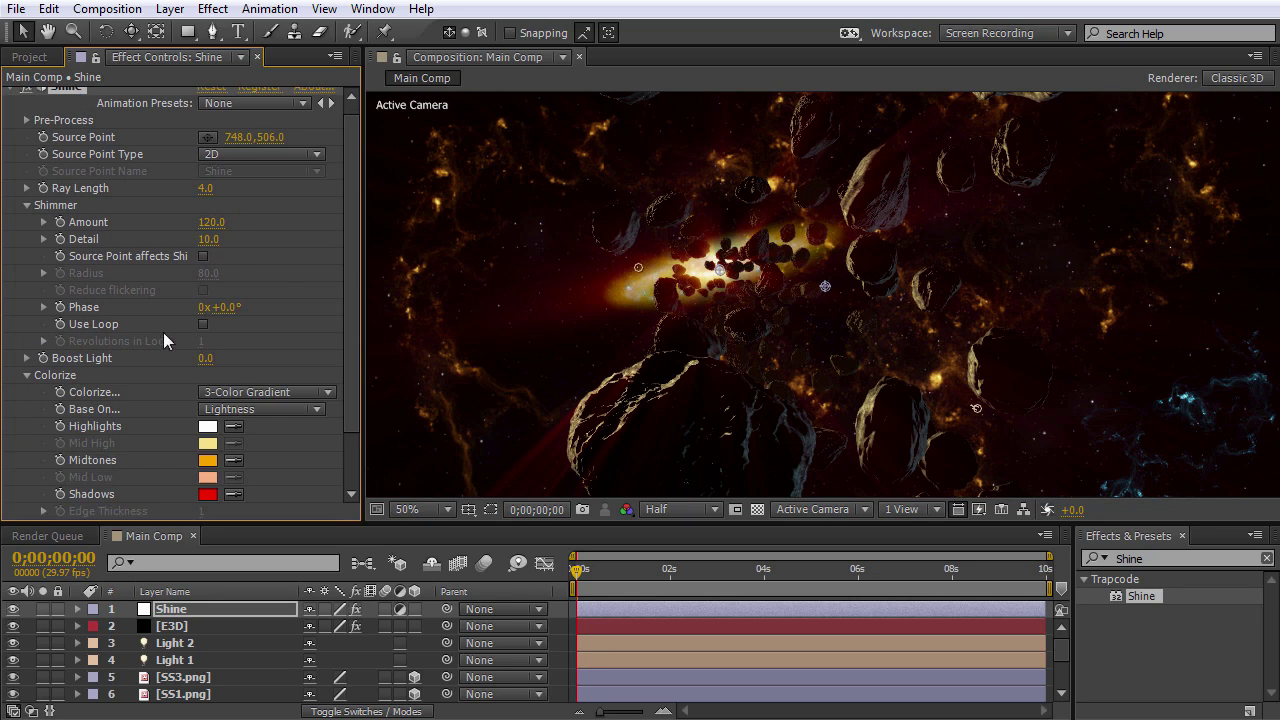
scroll(305, 317, "down", 1)
left_click(211, 451)
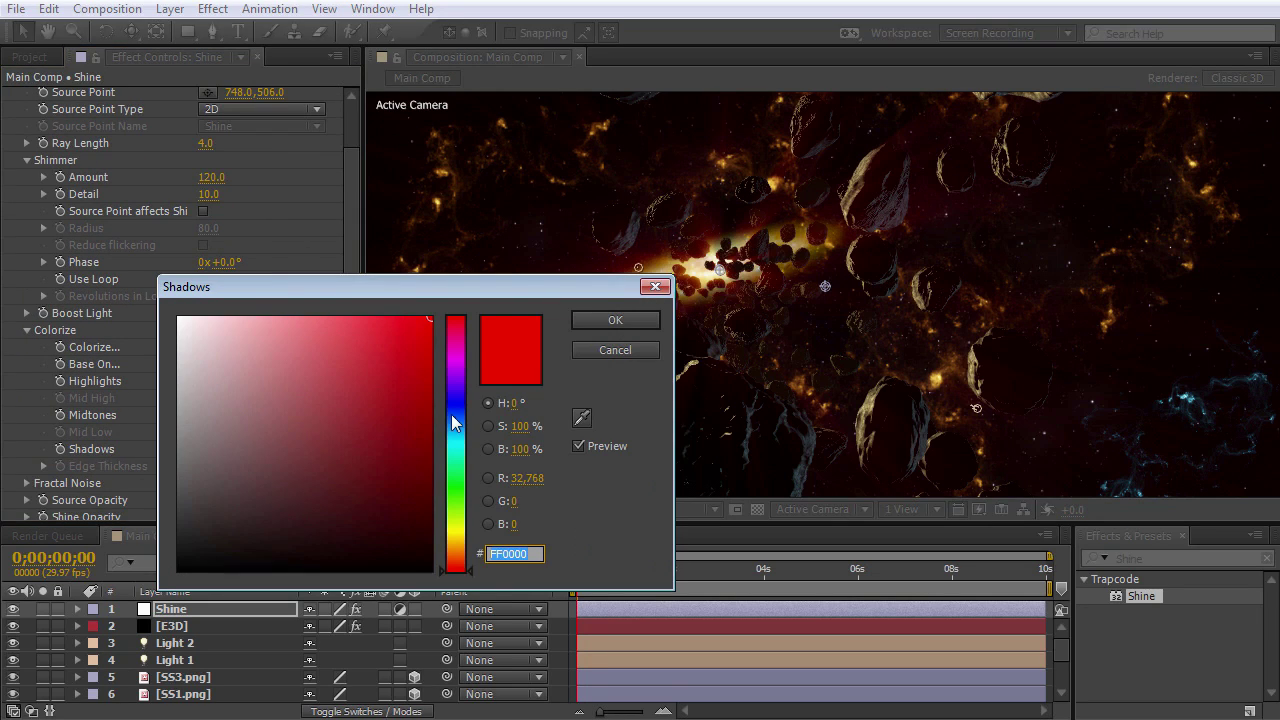
left_click_drag(451, 414, 462, 537)
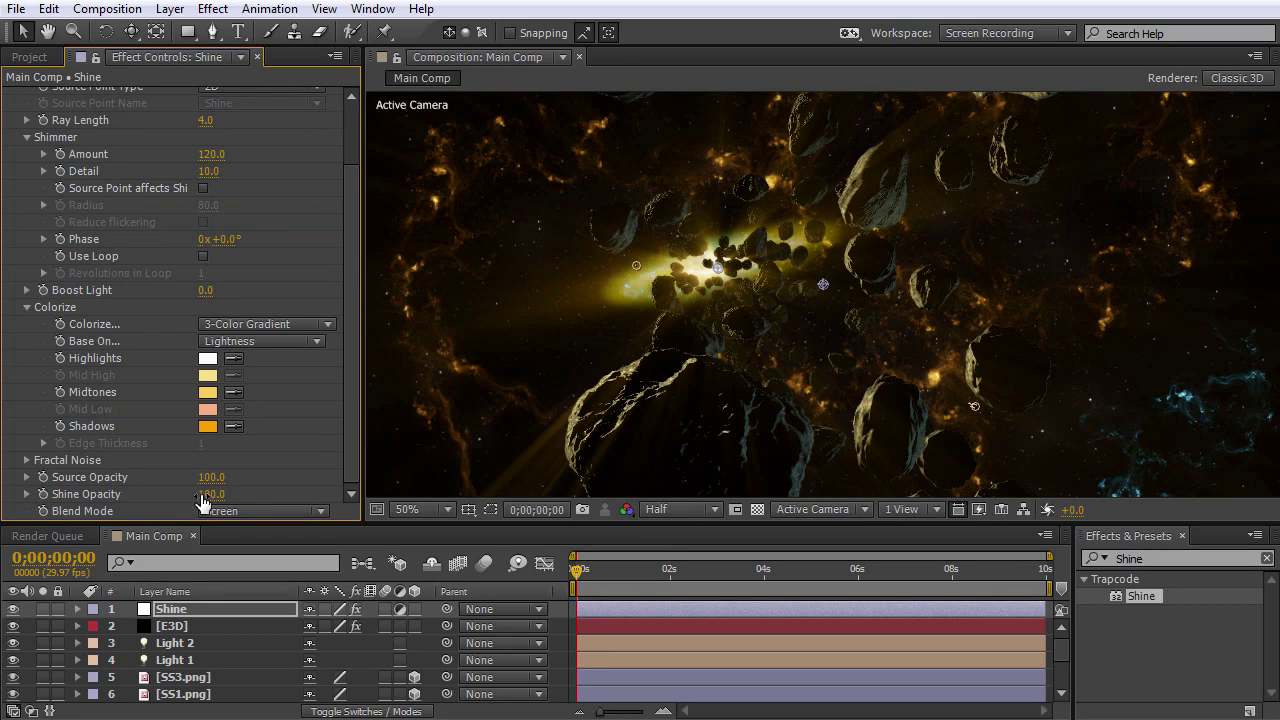
Set the Shine effect's blend mode to Add.
left_click(246, 513)
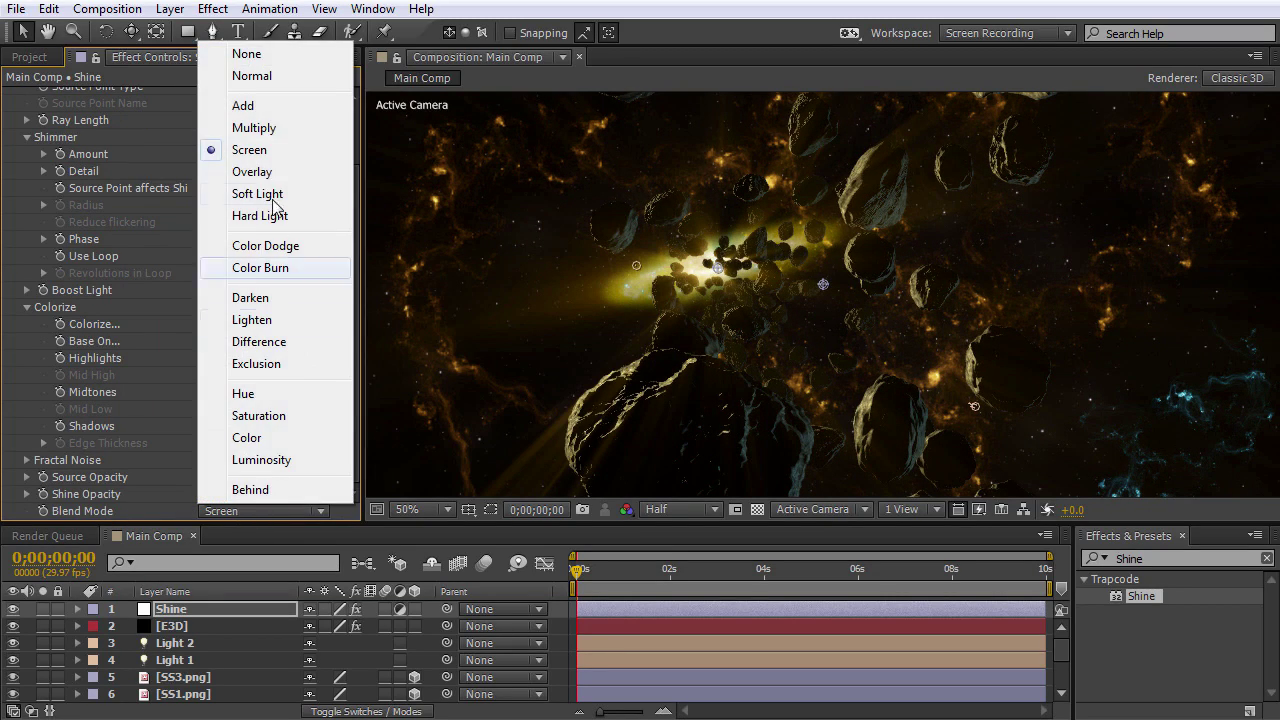
left_click(270, 105)
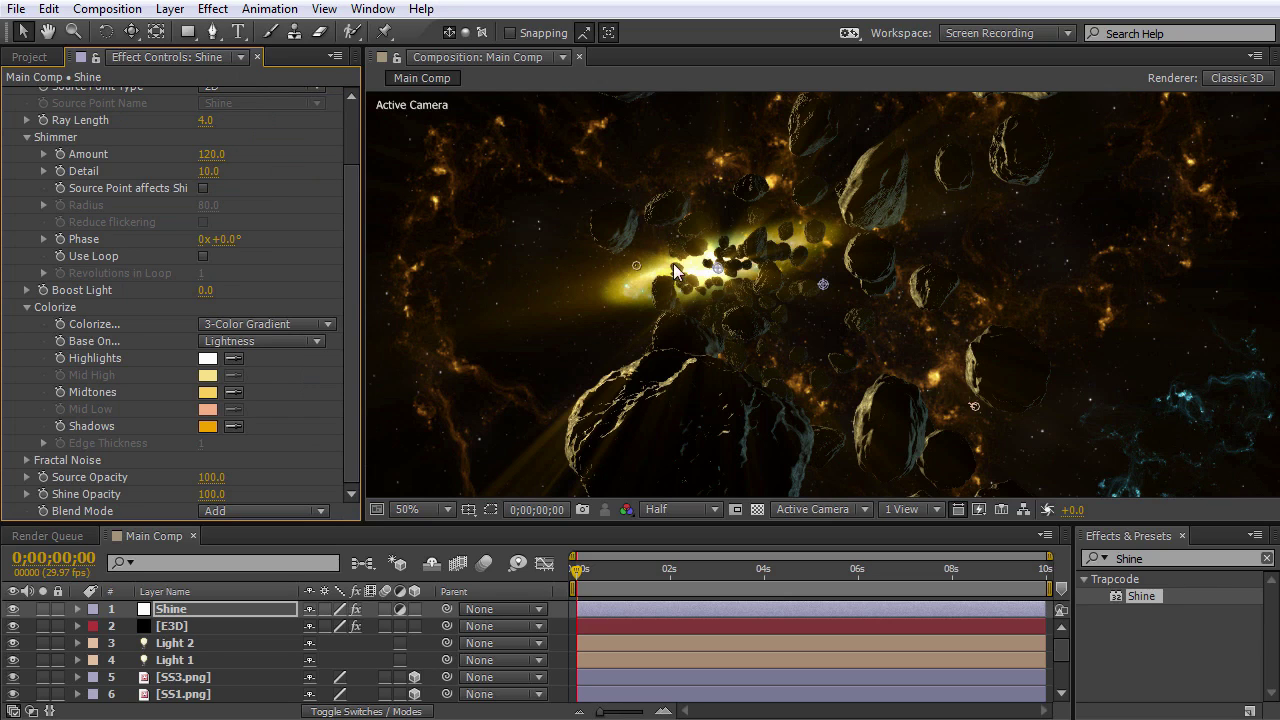
scroll(822, 305, "down", 2)
scroll(860, 334, "up", 2)
Add Atmosphere_05.mov from the project's Misc folder to Main Comp as the topmost layer.
key("ctrl+0")
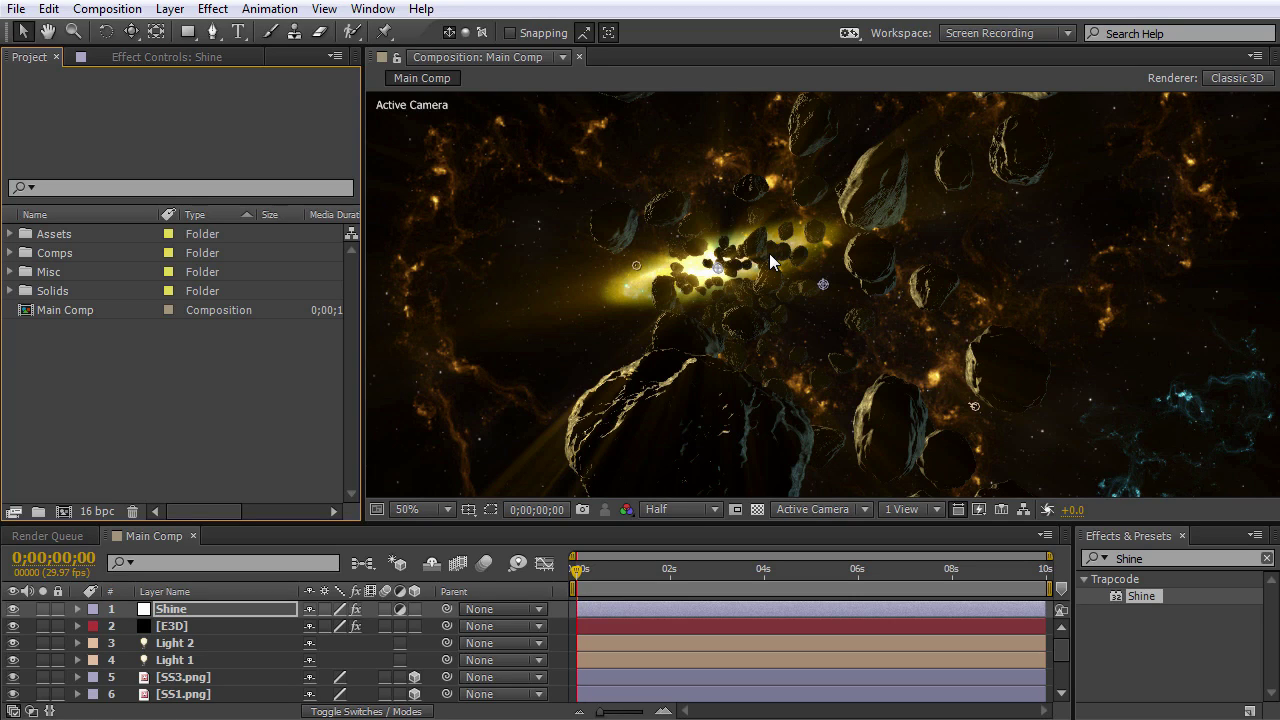
key("comma")
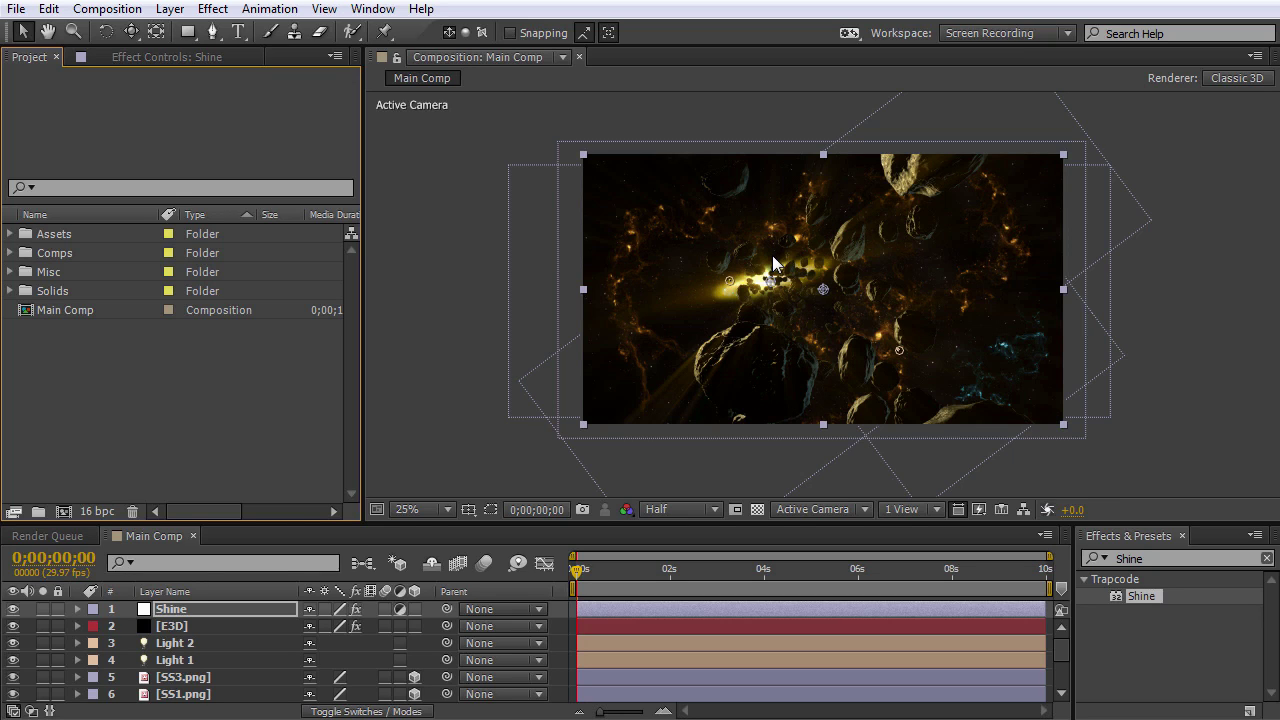
key("period")
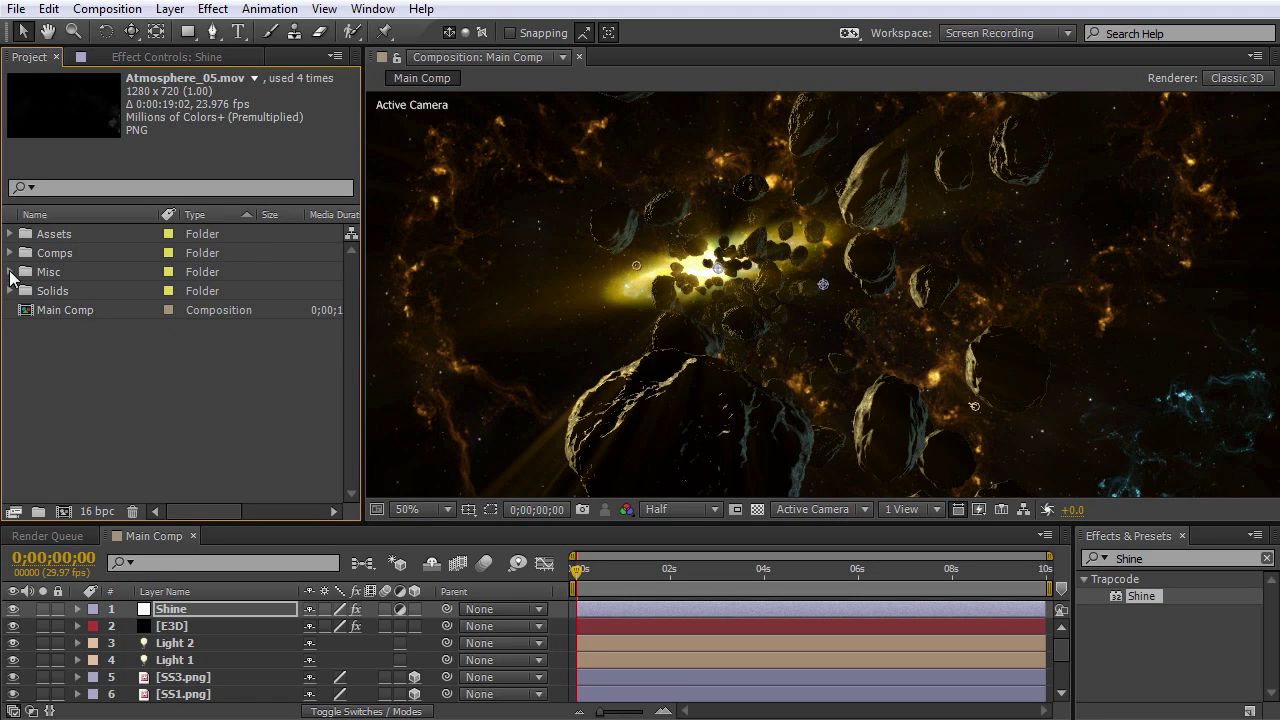
left_click(10, 272)
left_click_drag(75, 310, 200, 609)
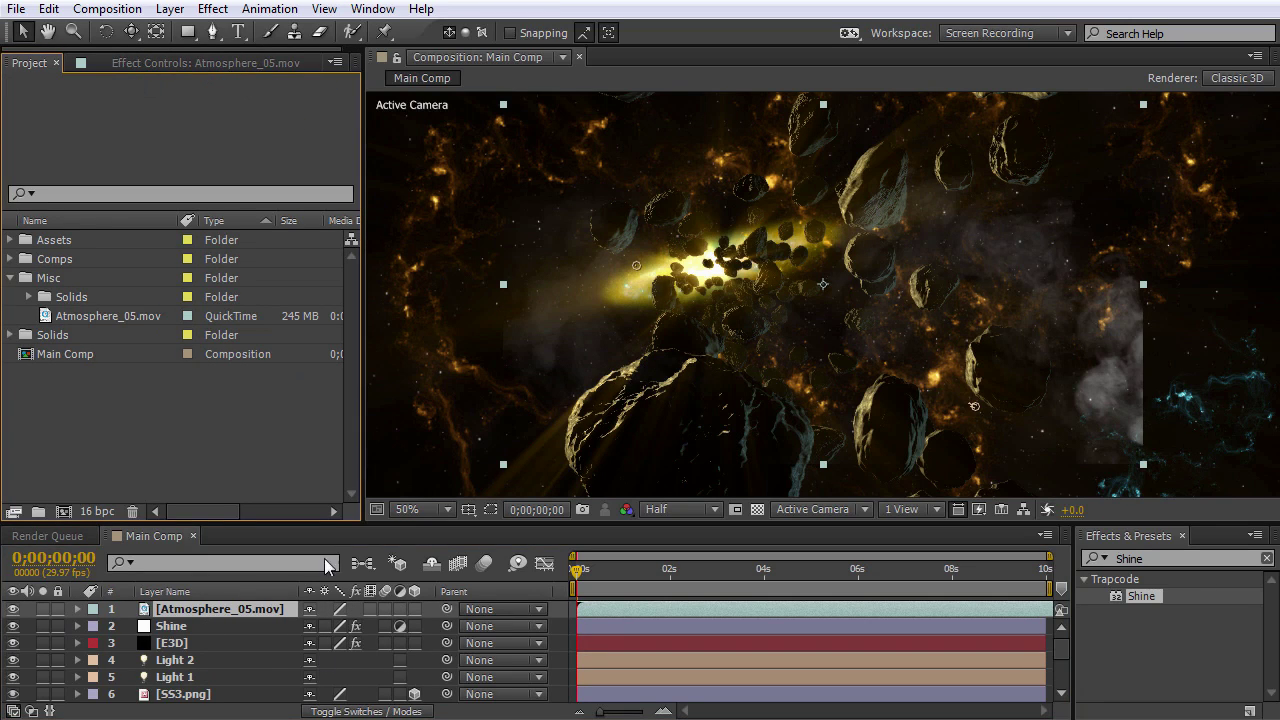
Make the Atmosphere_05.mov layer 3D and turn off Accepts Lights in its Material Options.
left_click(414, 609)
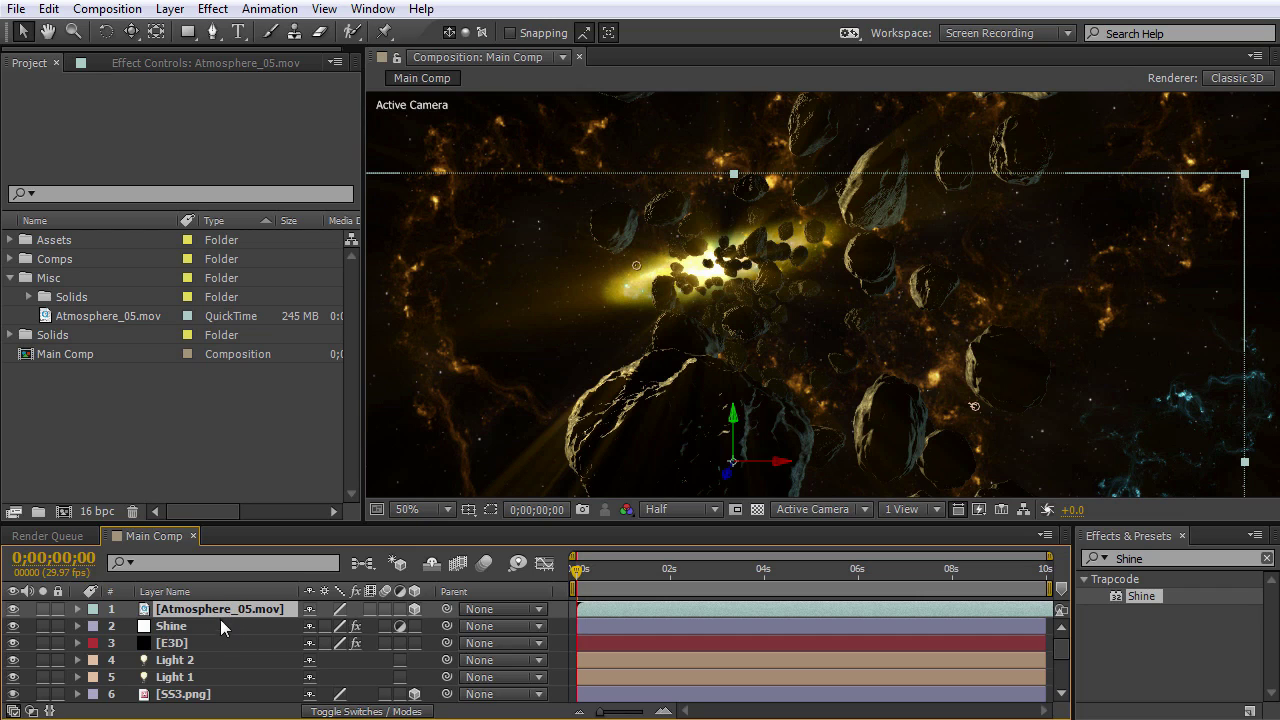
key("a")
key("a")
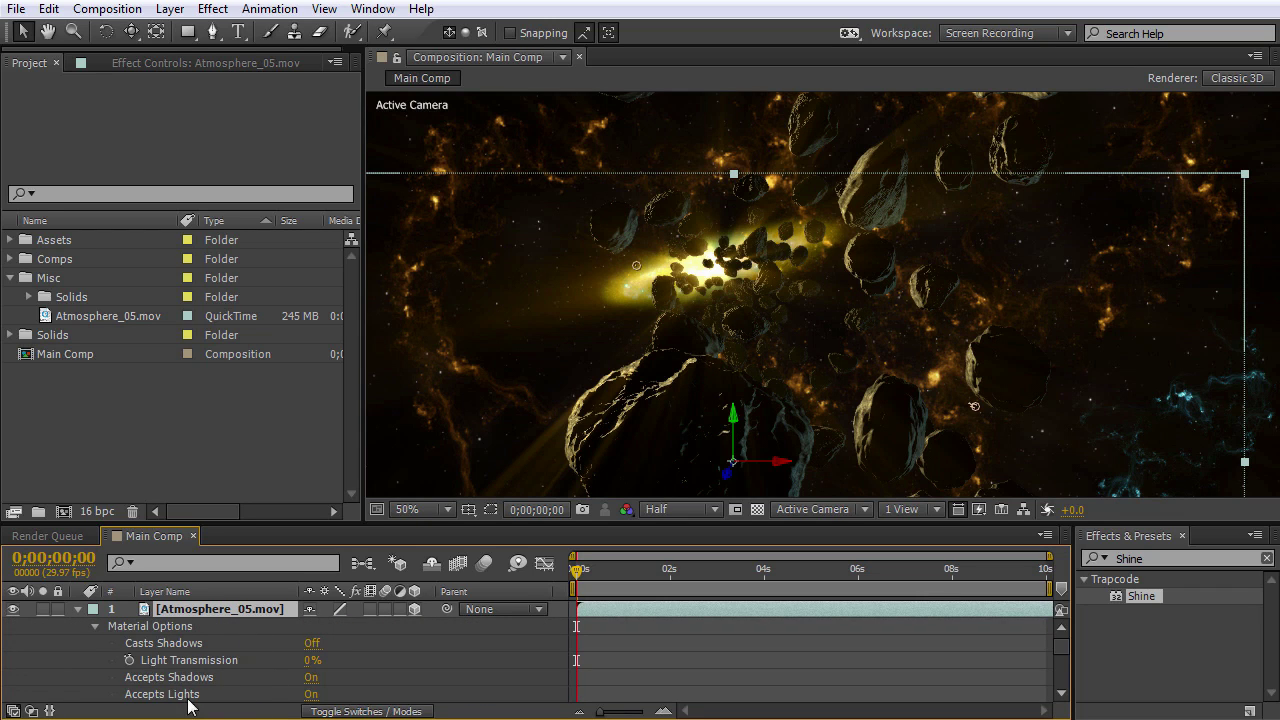
left_click(311, 694)
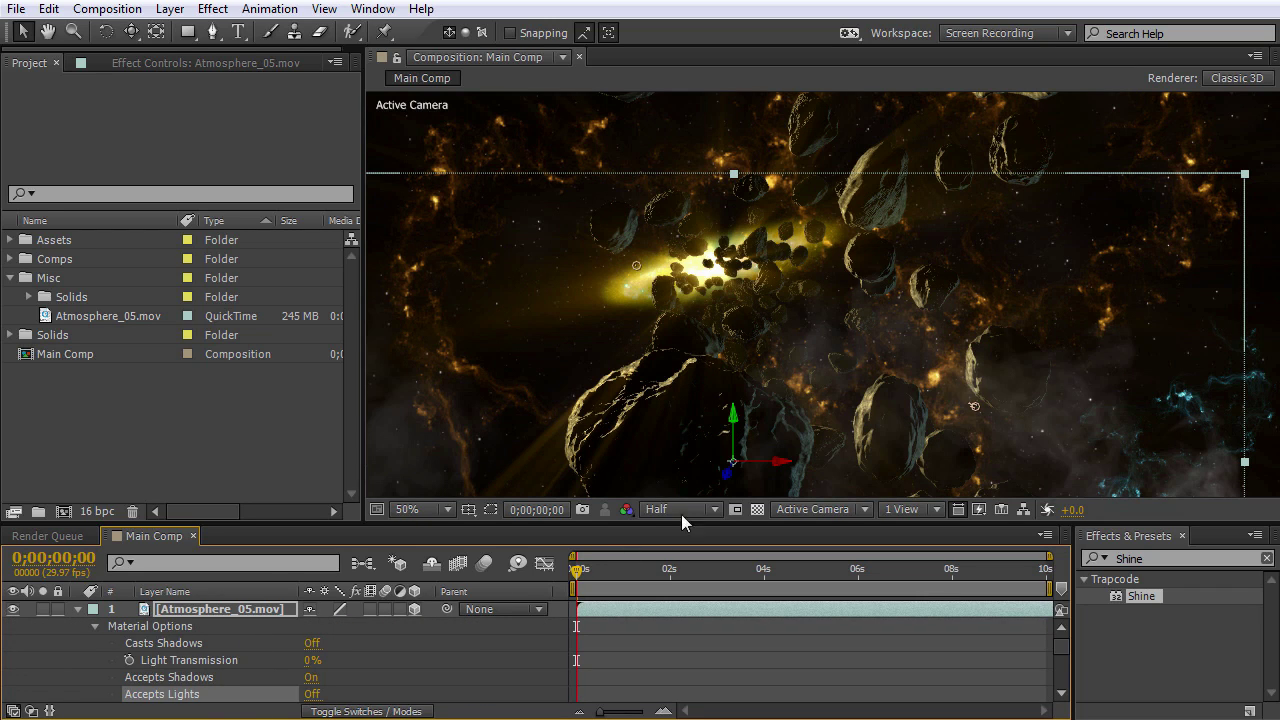
Switch to Custom View 1 and move the Atmosphere_05.mov layer along its Z axis, clear of the nearest asteroids towards the camera.
key("comma")
left_click(815, 515)
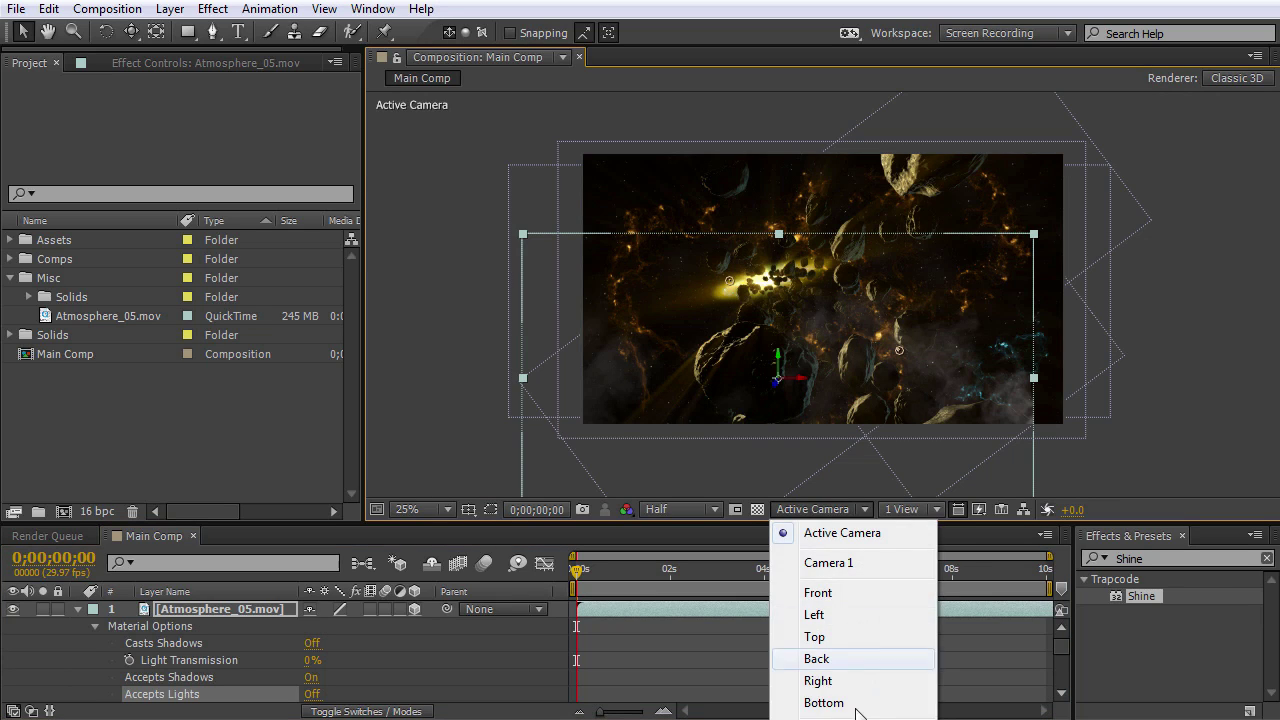
left_click(856, 719)
key("period")
key("c")
left_click_drag(1060, 330, 1049, 393)
key("c")
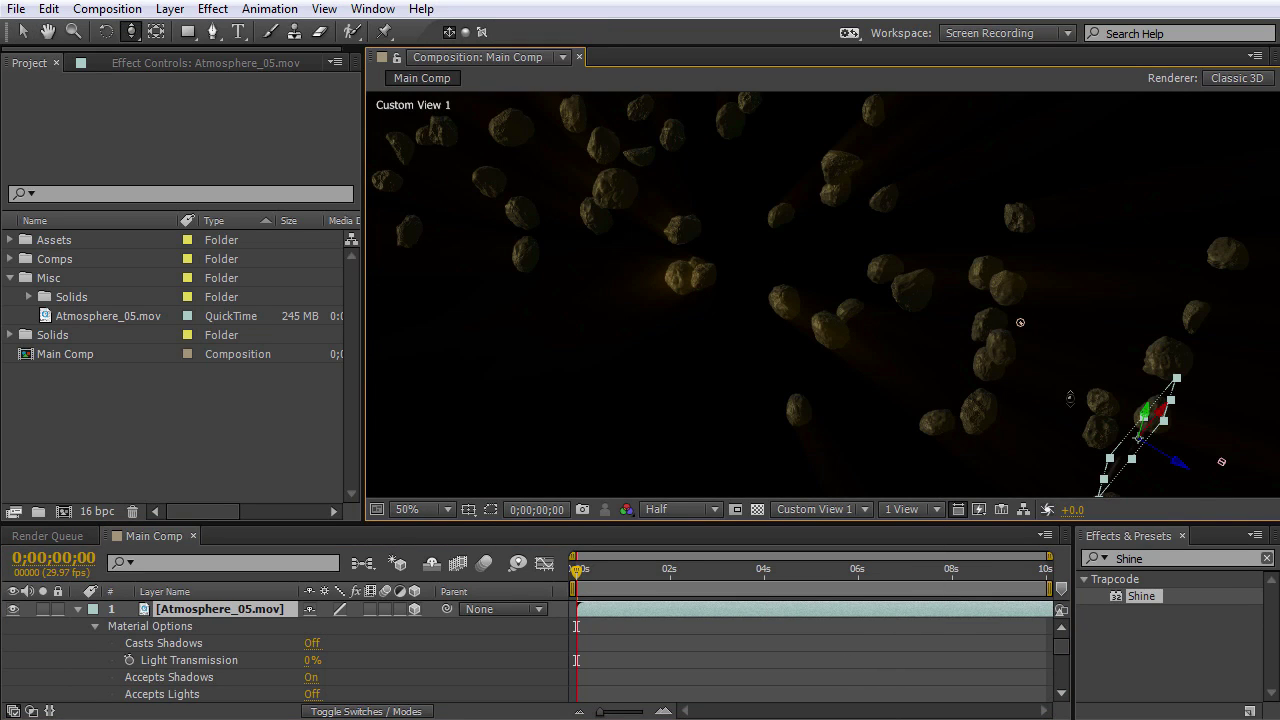
left_click_drag(793, 237, 602, 245)
key("c")
key("c")
key("c")
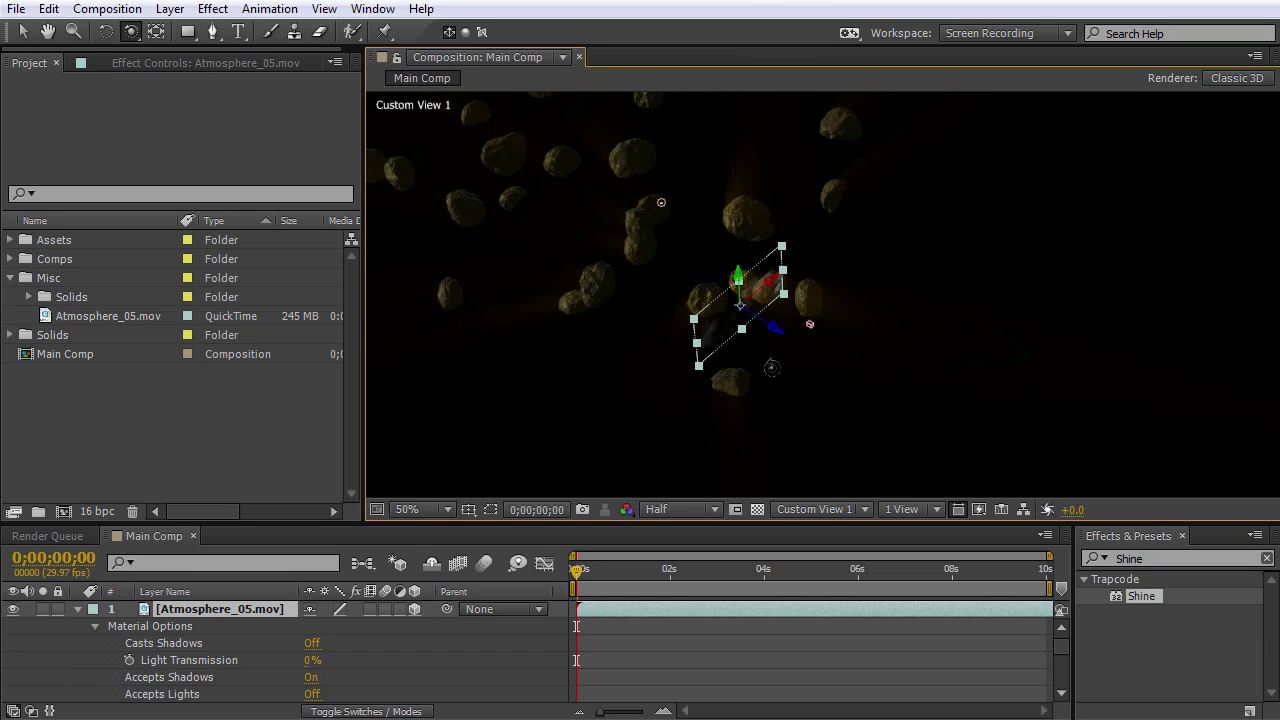
left_click_drag(773, 368, 813, 375)
key("v")
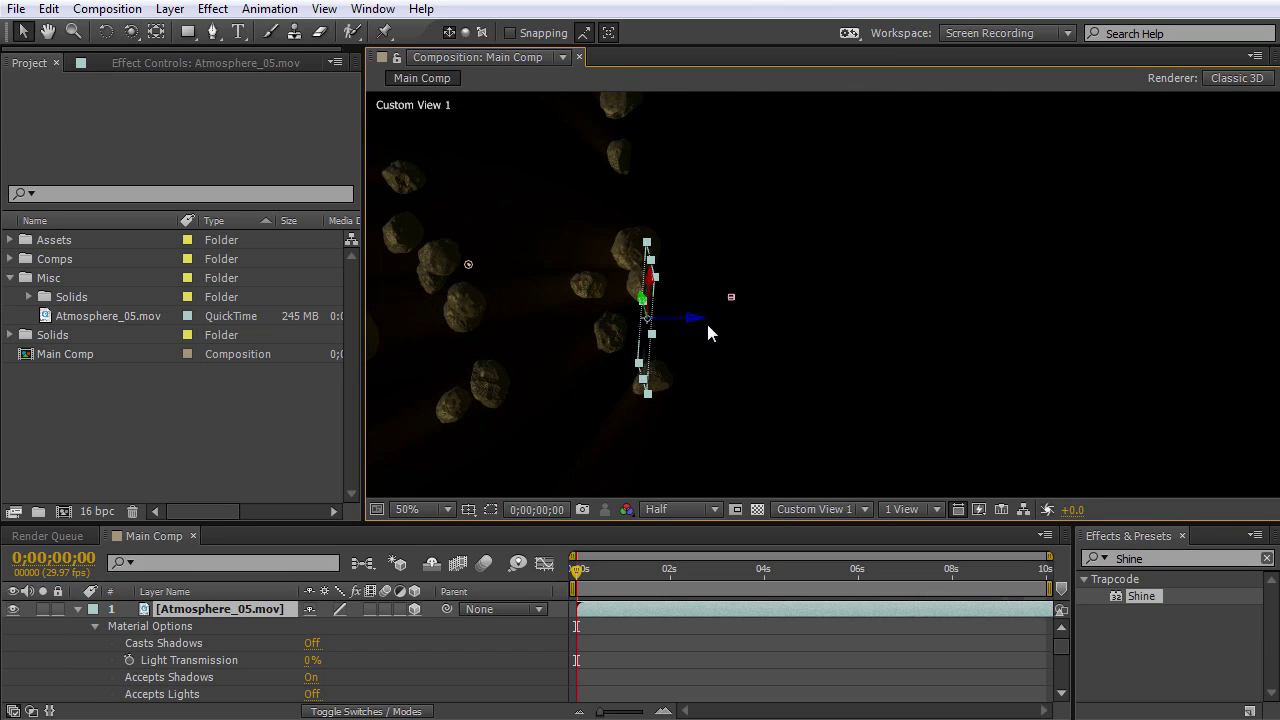
left_click_drag(706, 320, 806, 345)
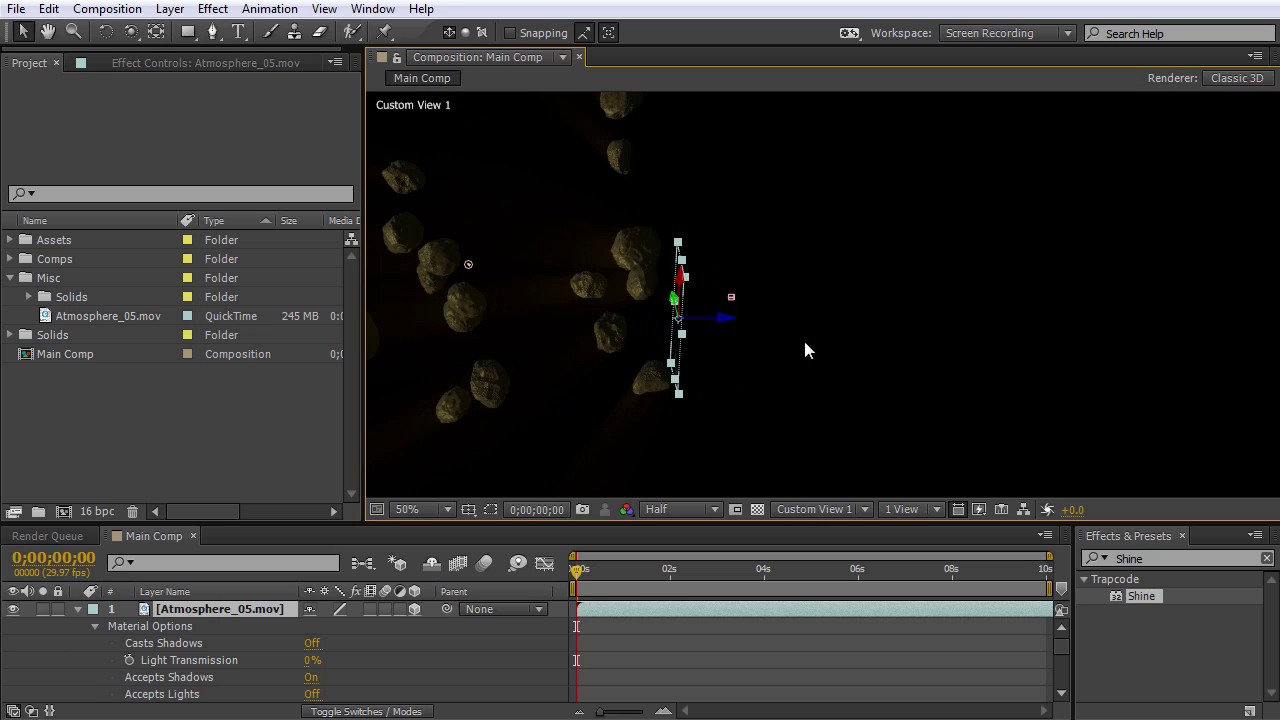
left_click_drag(726, 323, 743, 297)
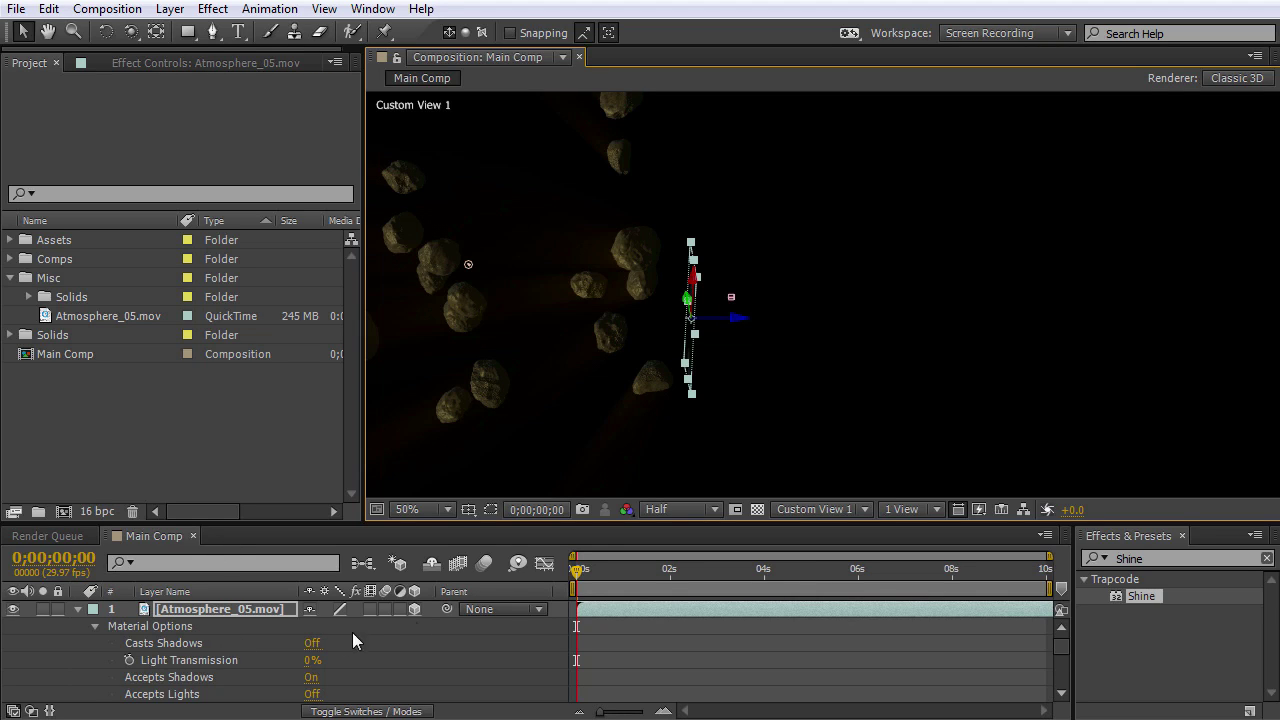
Return to the Active Camera view and raise the Atmosphere_05.mov layer along its Y axis until fog fills the lower part of the frame.
left_click(820, 509)
left_click(840, 536)
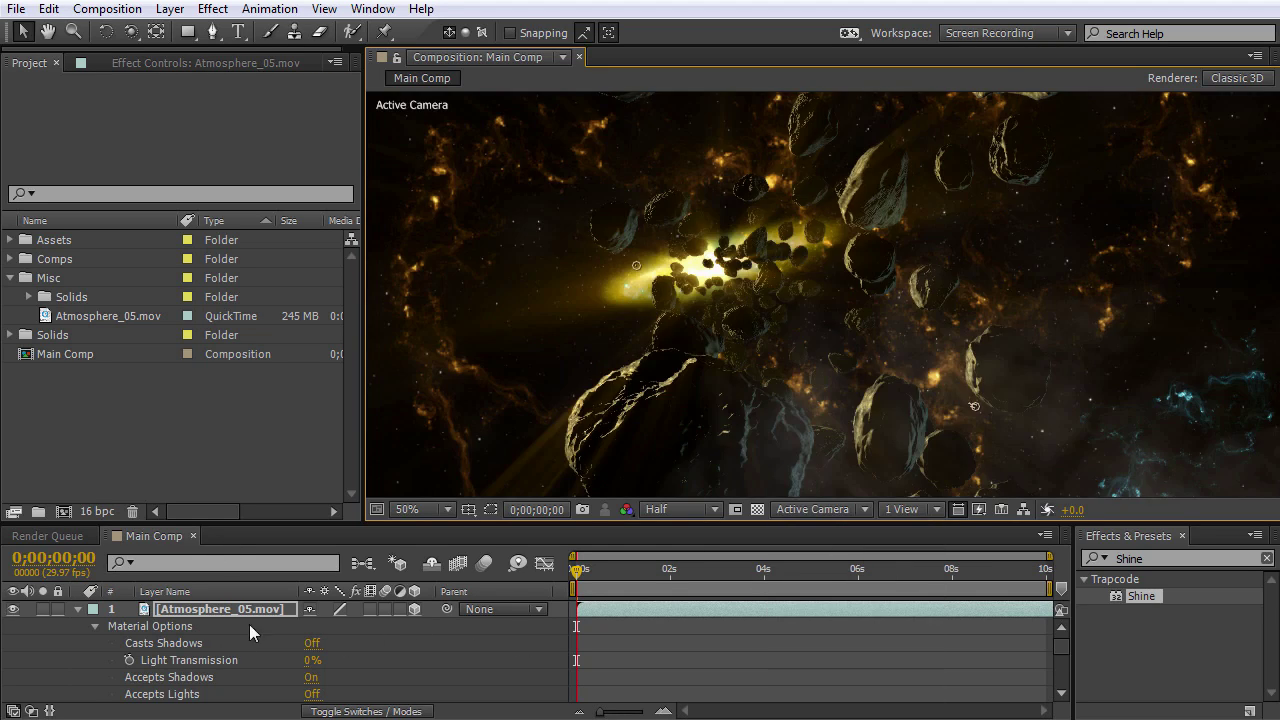
left_click(79, 610)
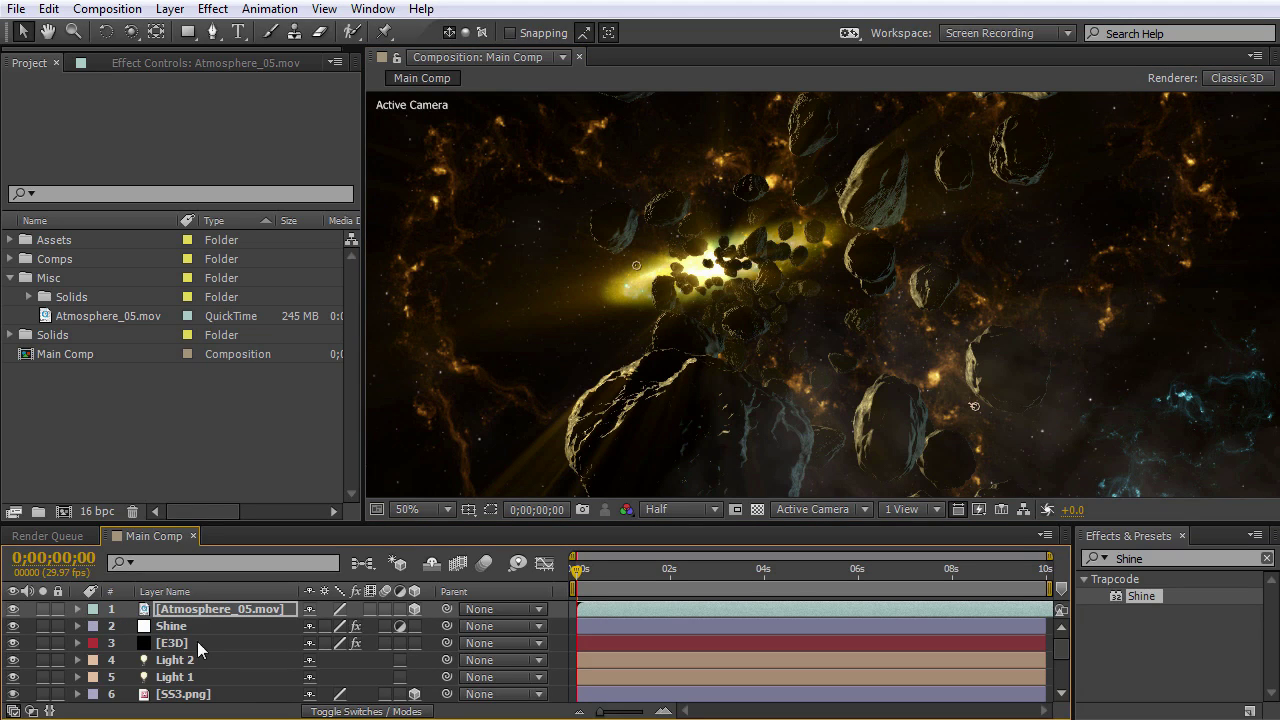
left_click(177, 621)
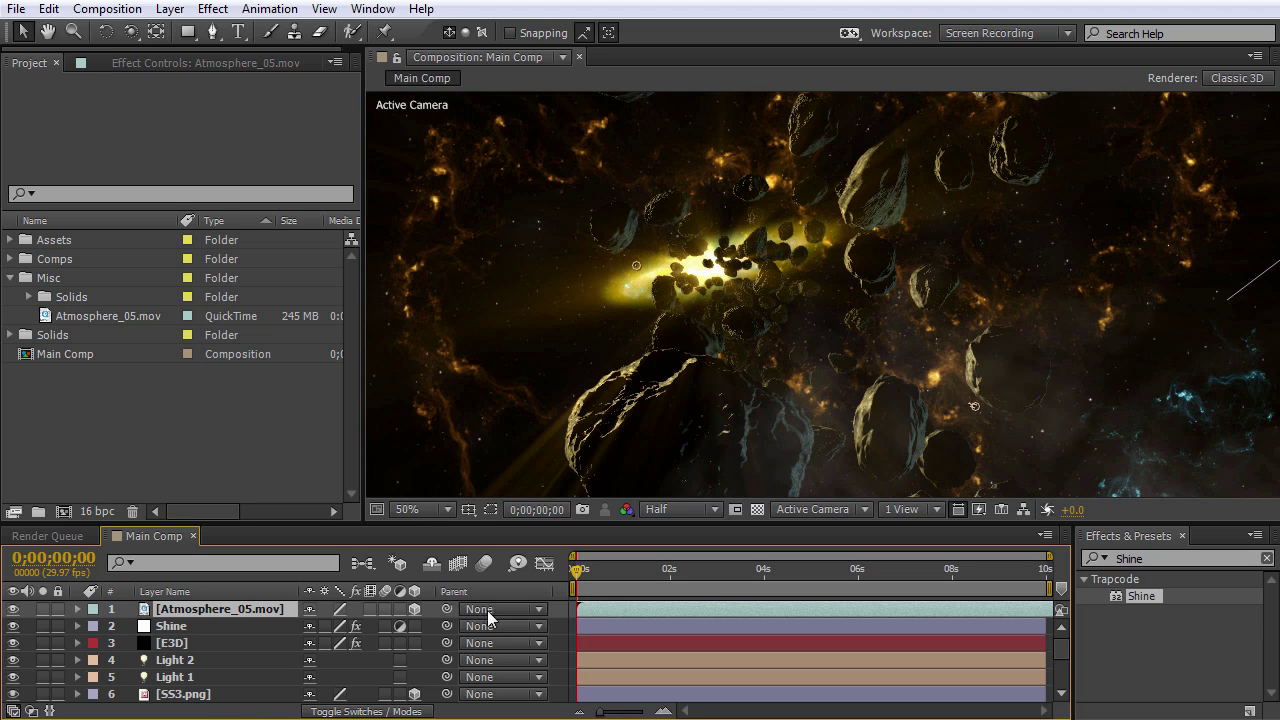
left_click_drag(1088, 403, 1062, 285)
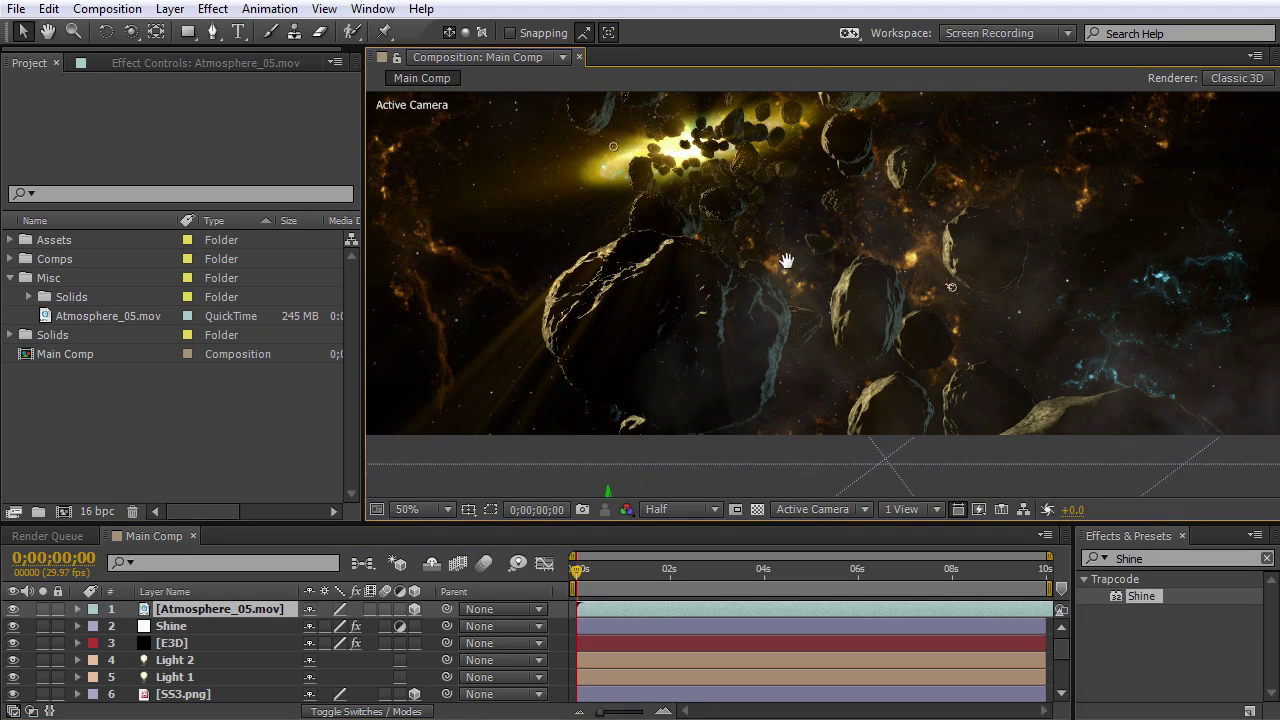
left_click_drag(787, 260, 836, 412)
scroll(835, 357, "down", 2)
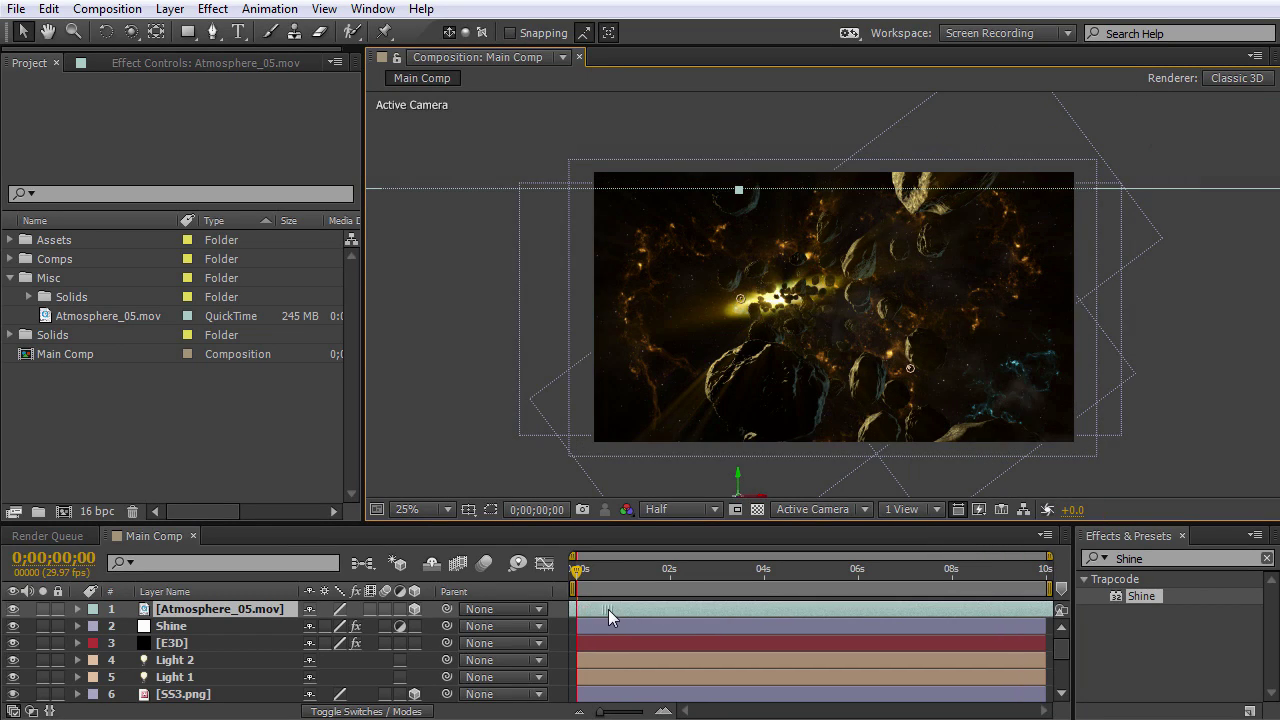
left_click_drag(738, 473, 752, 434)
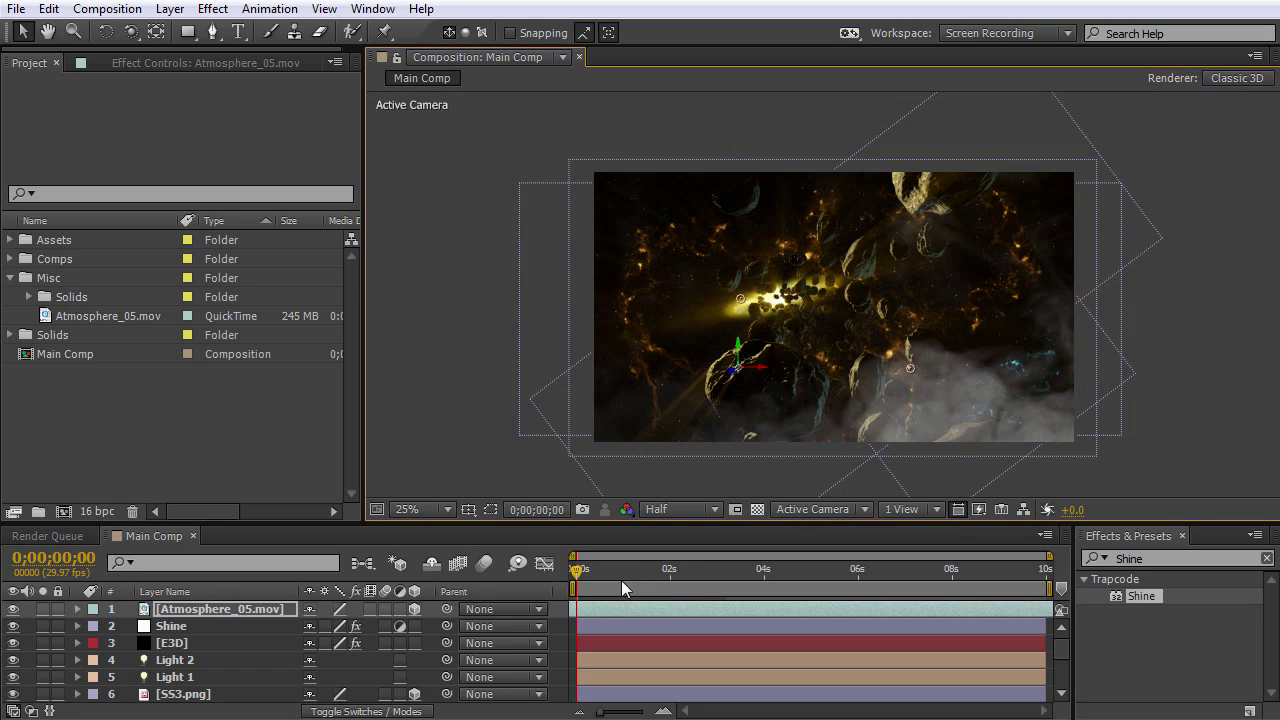
Shift the Atmosphere_05.mov footage earlier in time and freeze its frame at 0:00:02:18.
left_click(619, 607)
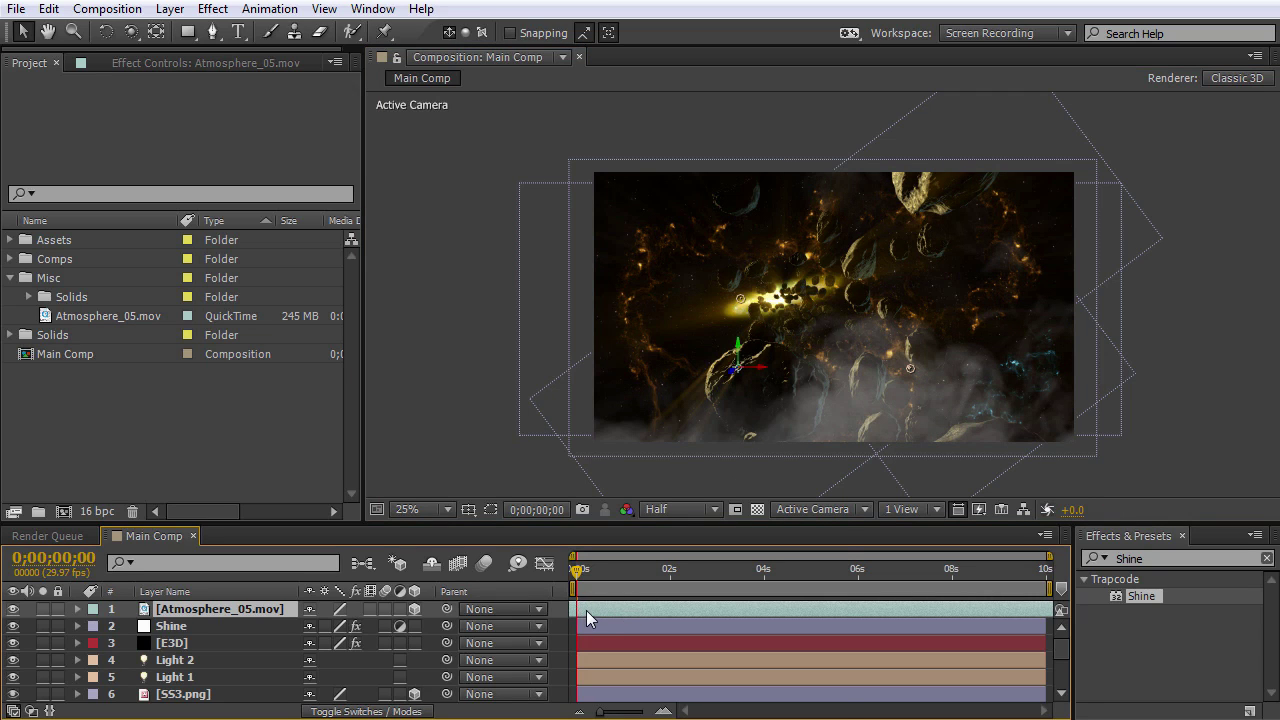
right_click(587, 609)
mouse_move(809, 274)
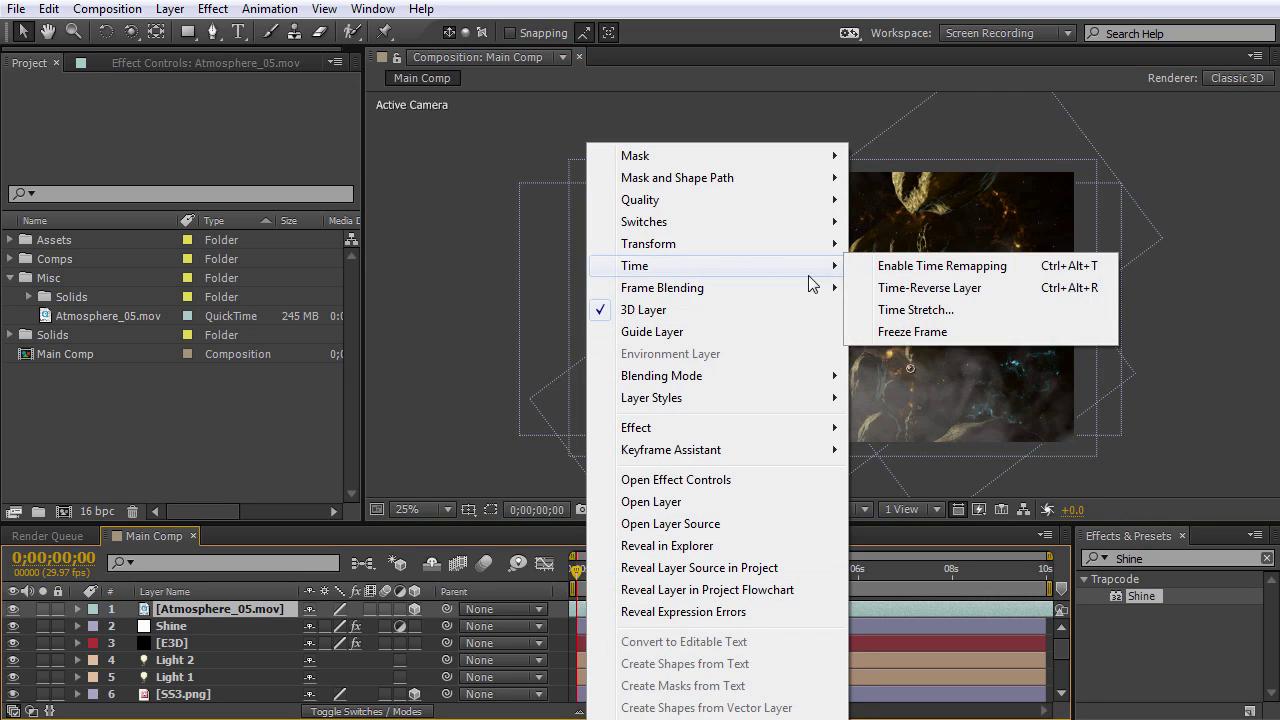
left_click(904, 333)
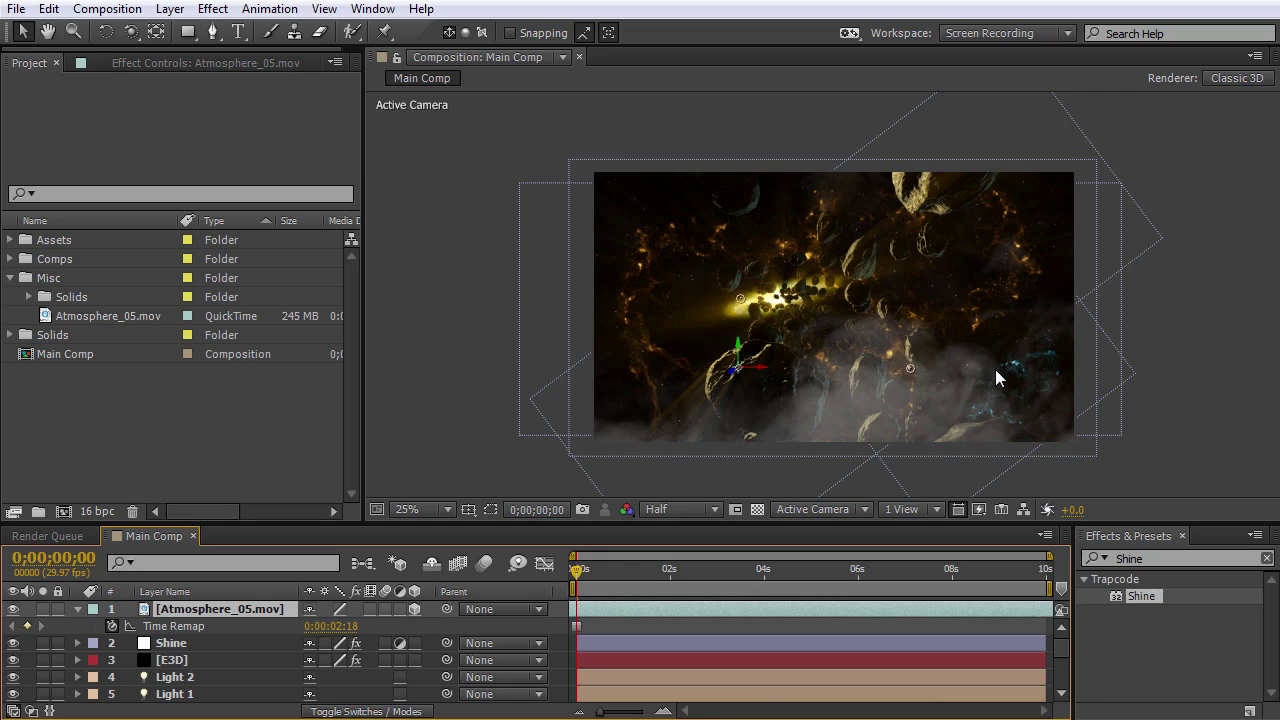
Set the Atmosphere_05.mov layer's opacity to 32%.
scroll(981, 353, "up", 2)
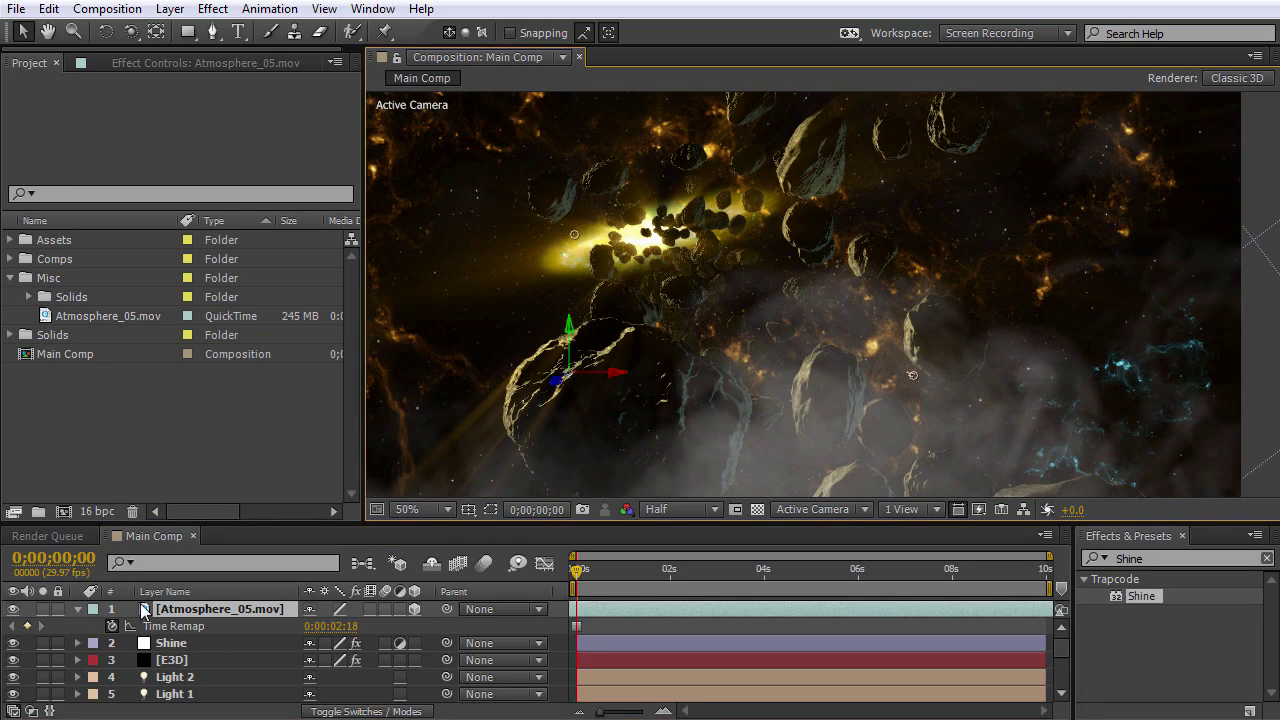
key("t")
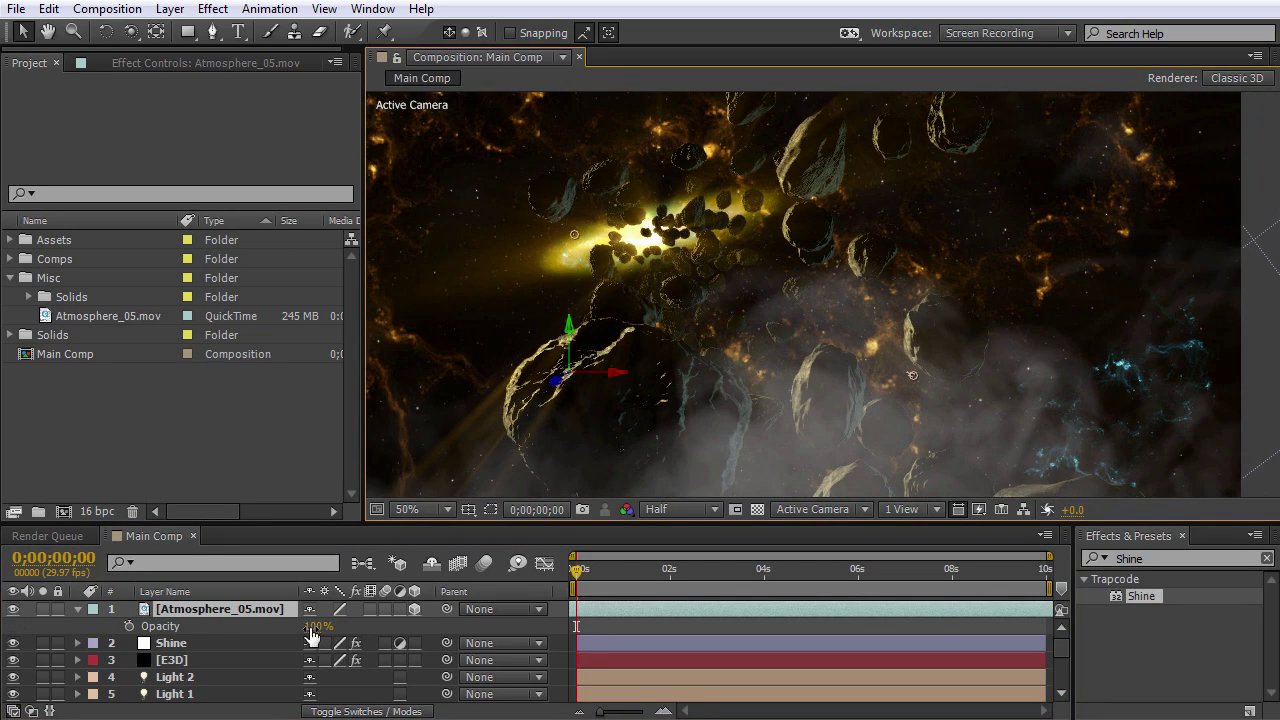
left_click_drag(316, 626, 250, 626)
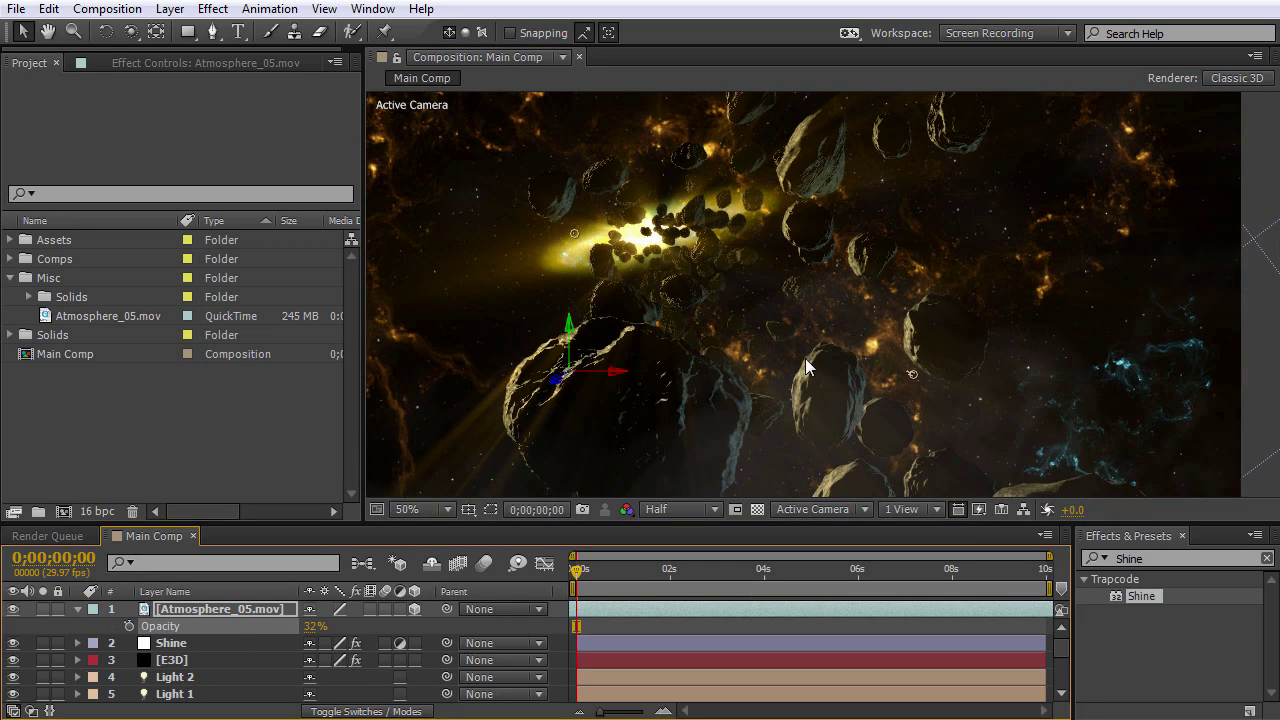
Orbit the camera slightly to check the fog's depth against the asteroids, and undo the camera move.
key("c")
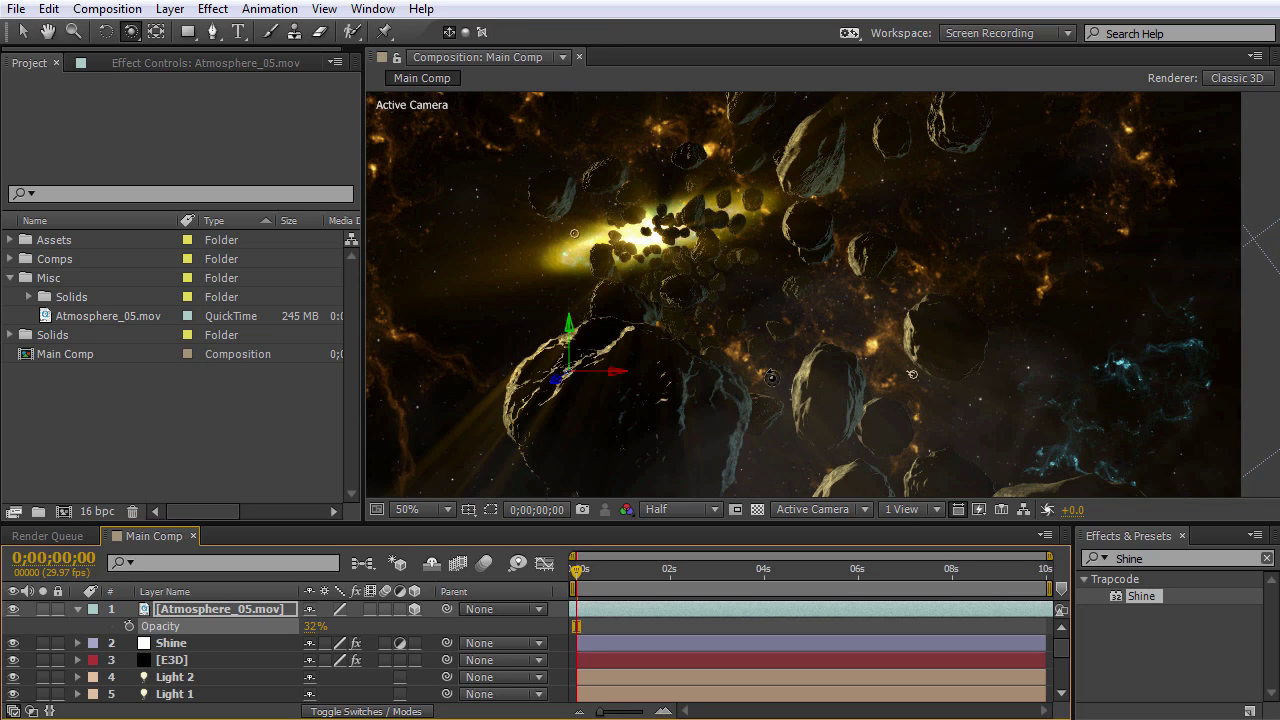
mouse_move(778, 375)
left_mouse_down()
mouse_move(763, 381)
mouse_move(772, 376)
left_mouse_up()
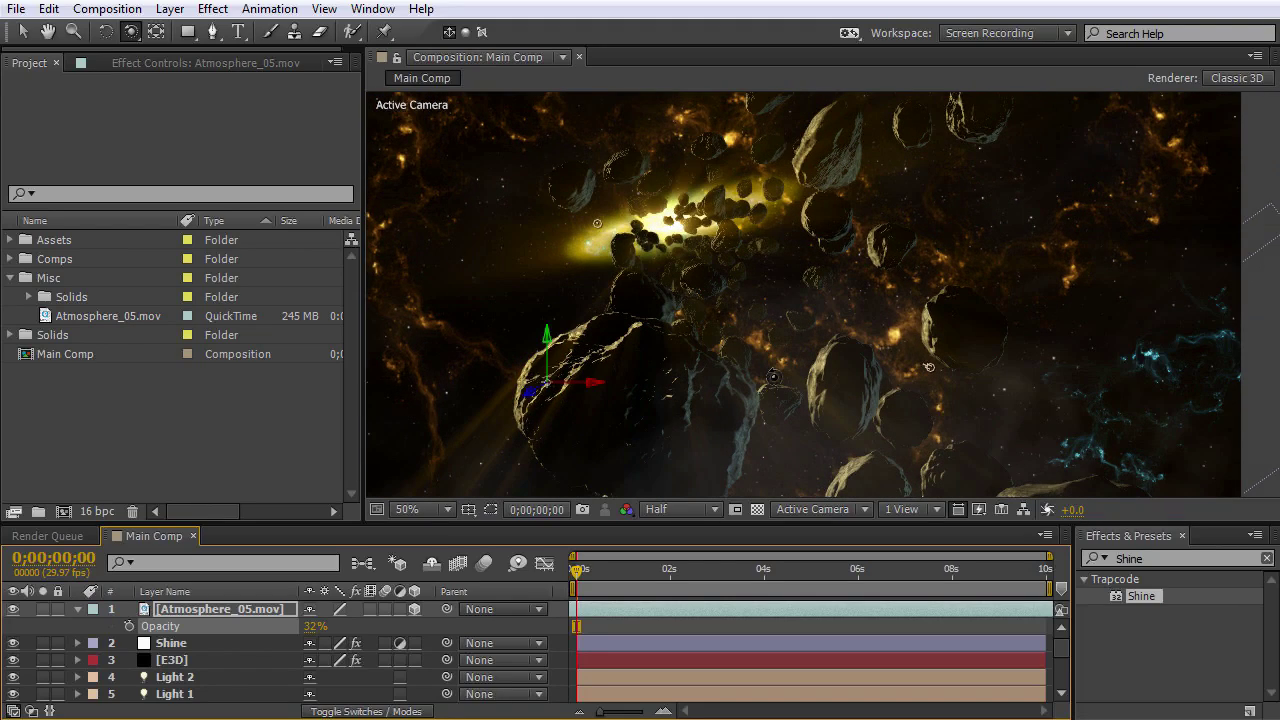
key("ctrl+z")
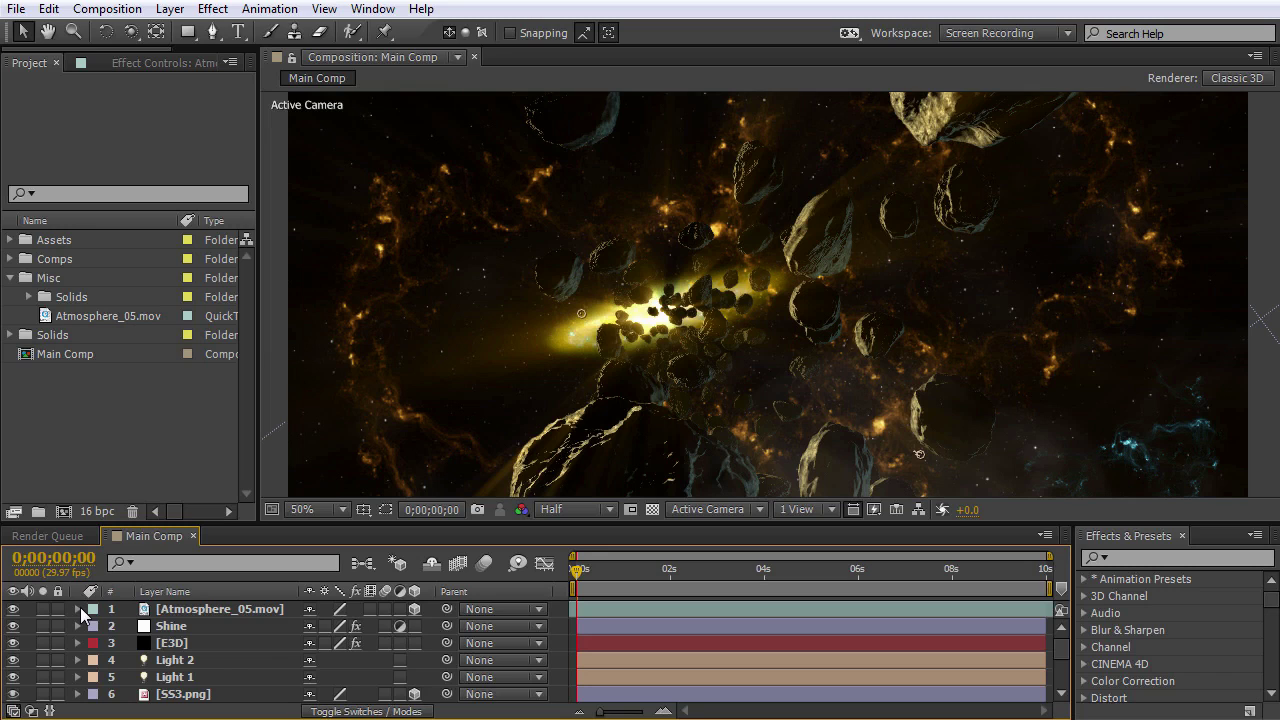
Create a black 1920 x 1080 px solid named Flare in Main Comp.
key("comma")
key("comma")
key("comma")
key("comma")
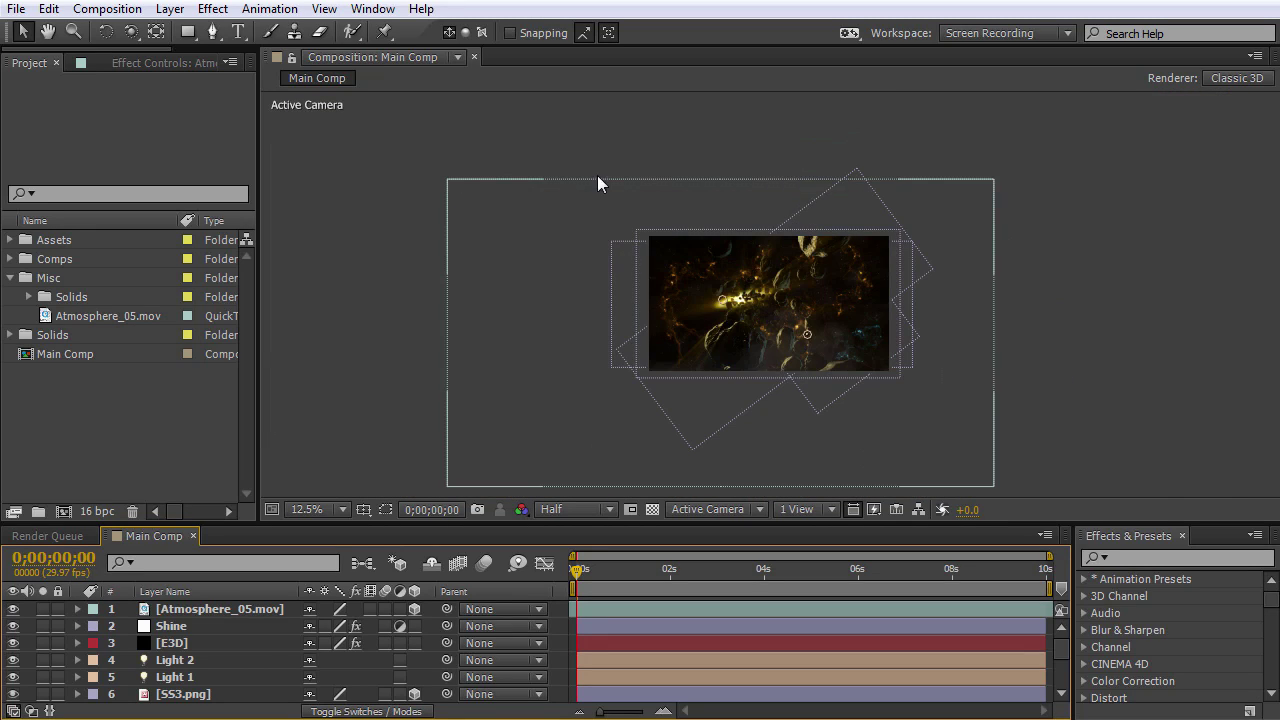
right_click(594, 141)
mouse_move(649, 155)
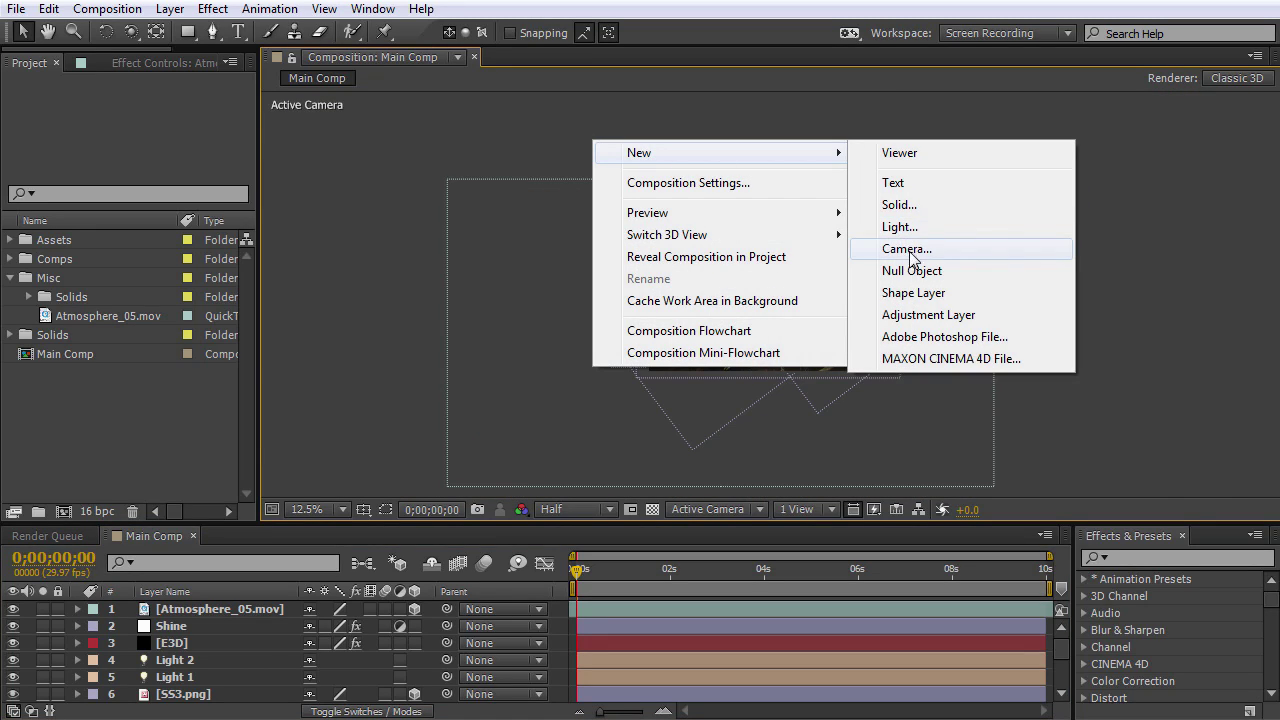
left_click(905, 205)
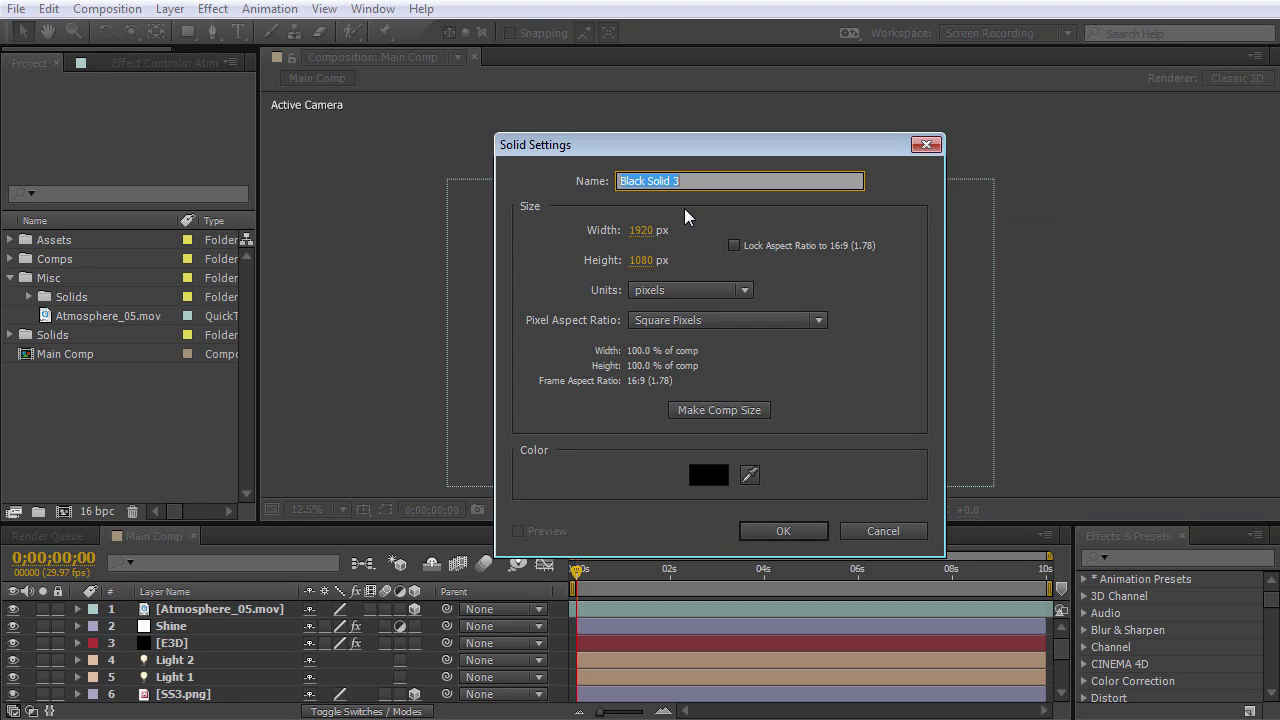
type("Flare")
key("Tab")
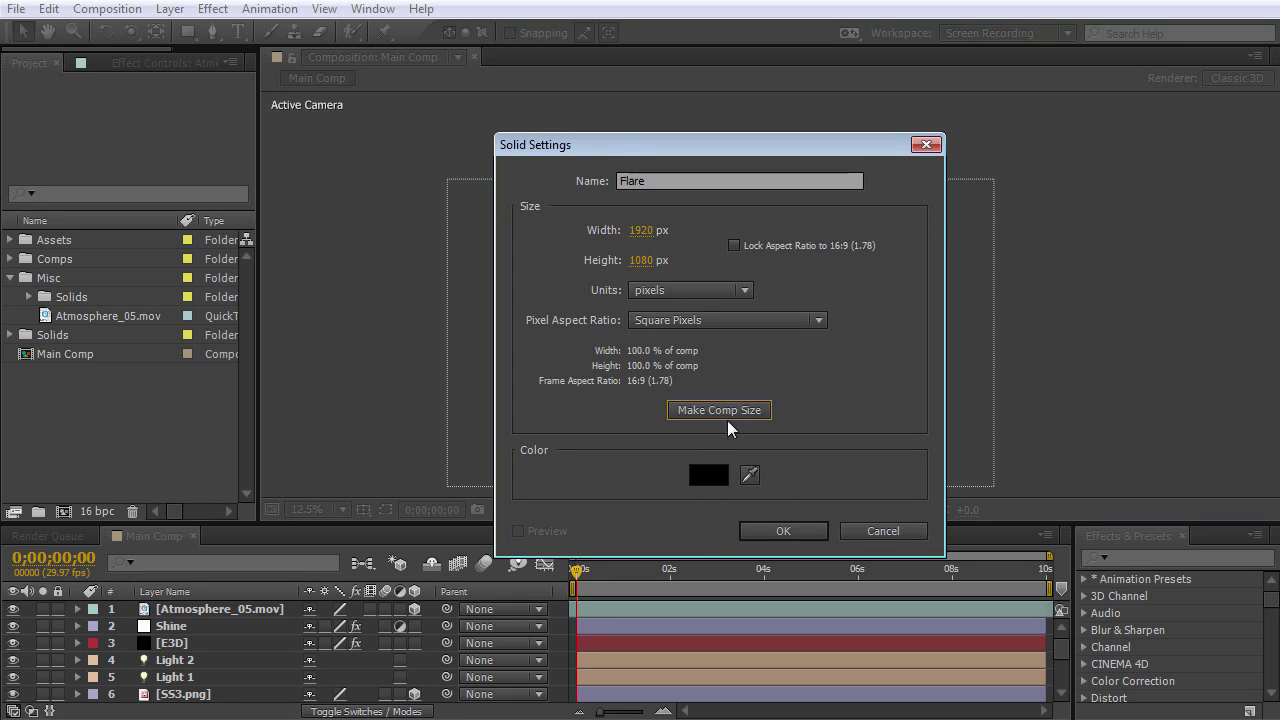
left_click(803, 534)
Apply the Video Copilot Optical Flares effect to the Flare layer and hide that layer.
key("period")
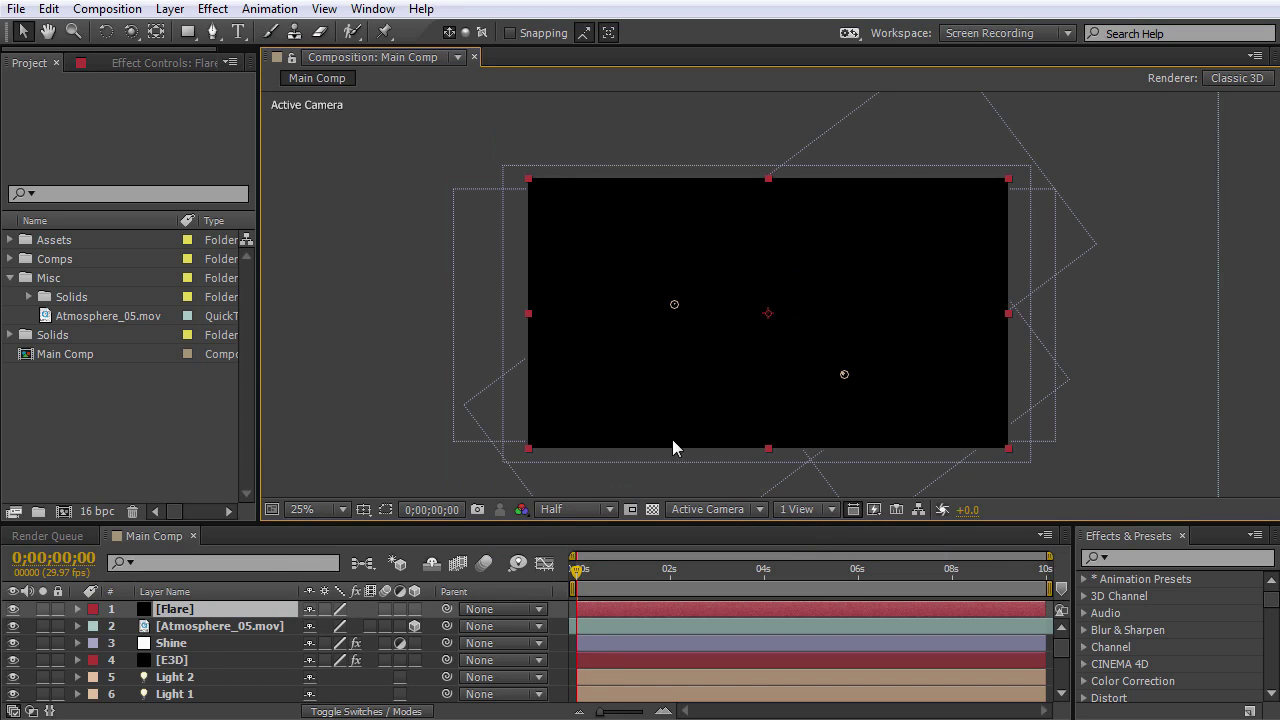
left_click(1153, 561)
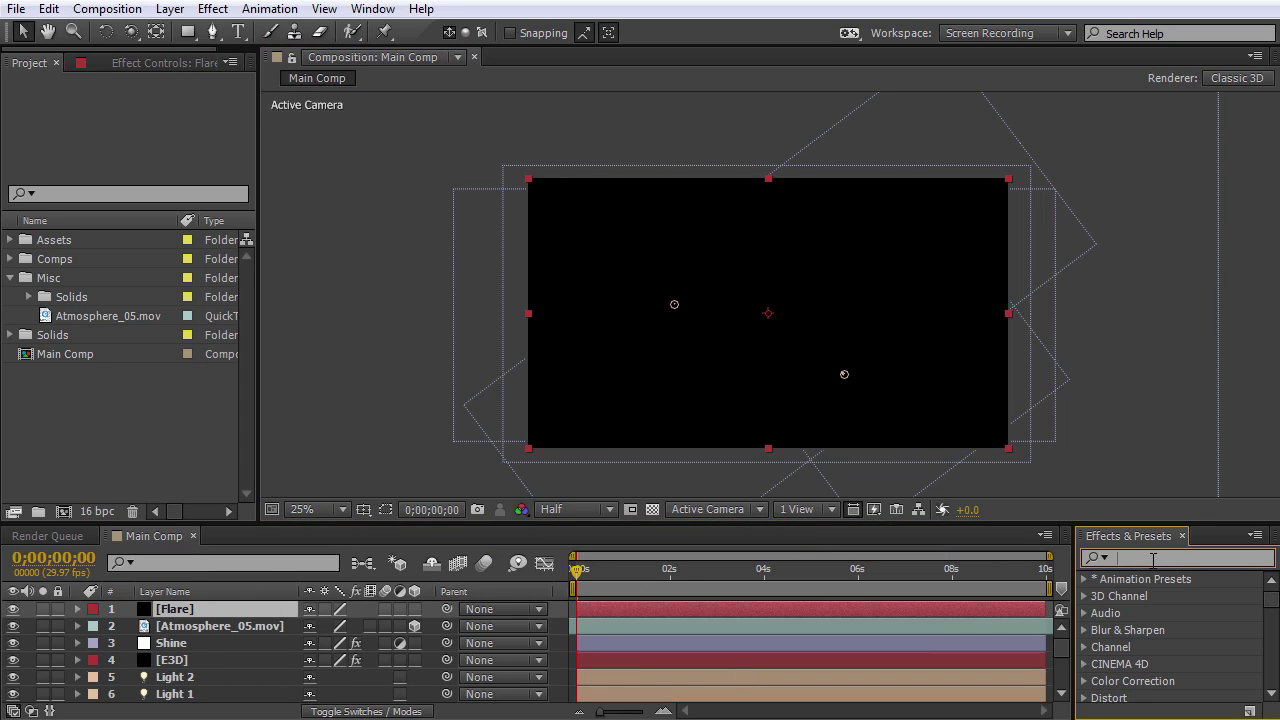
type("optic")
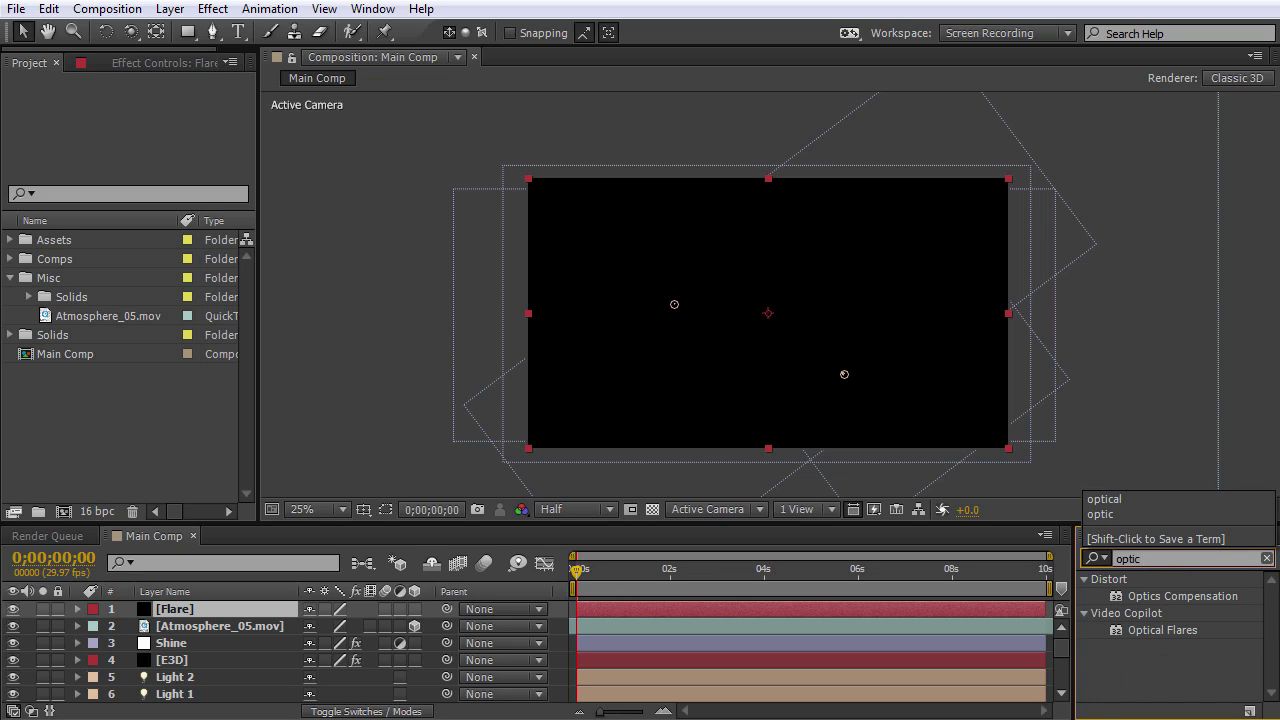
left_click_drag(1172, 633, 176, 612)
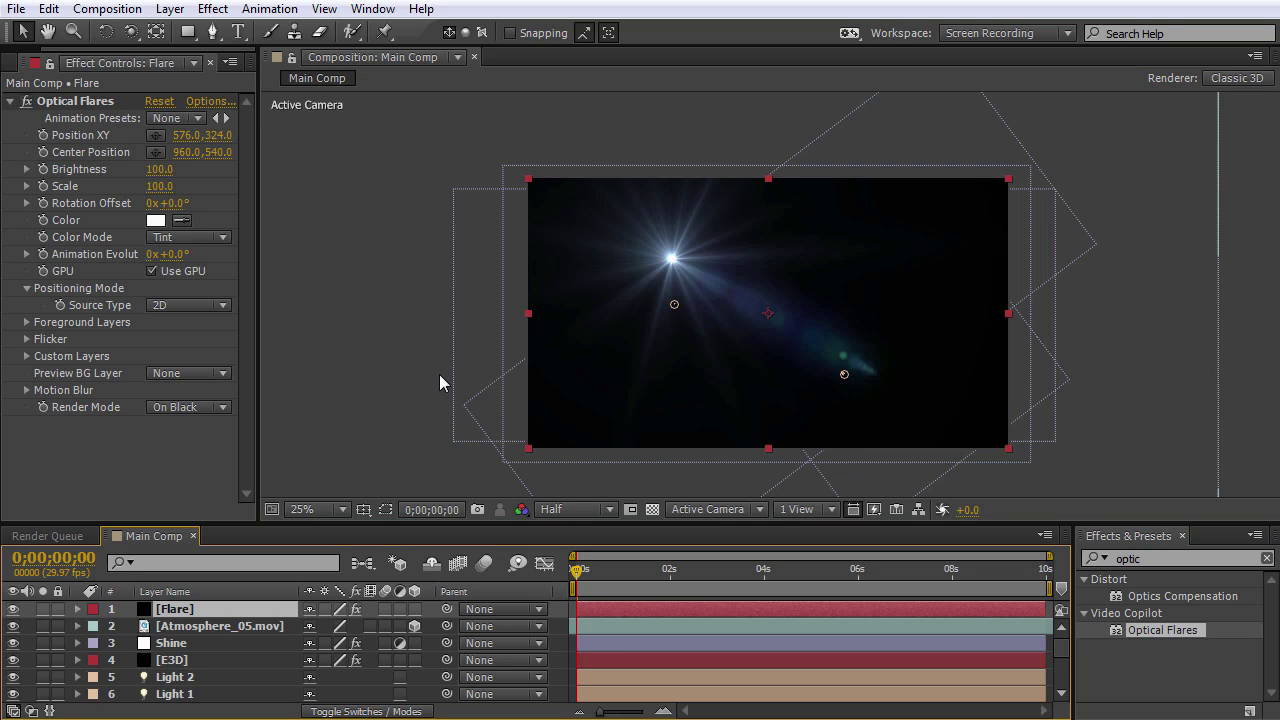
left_click(13, 609)
Start a new light in Main Comp, with light type Point and the name A flare.
scroll(651, 221, "down", 1)
right_click(668, 136)
mouse_move(706, 150)
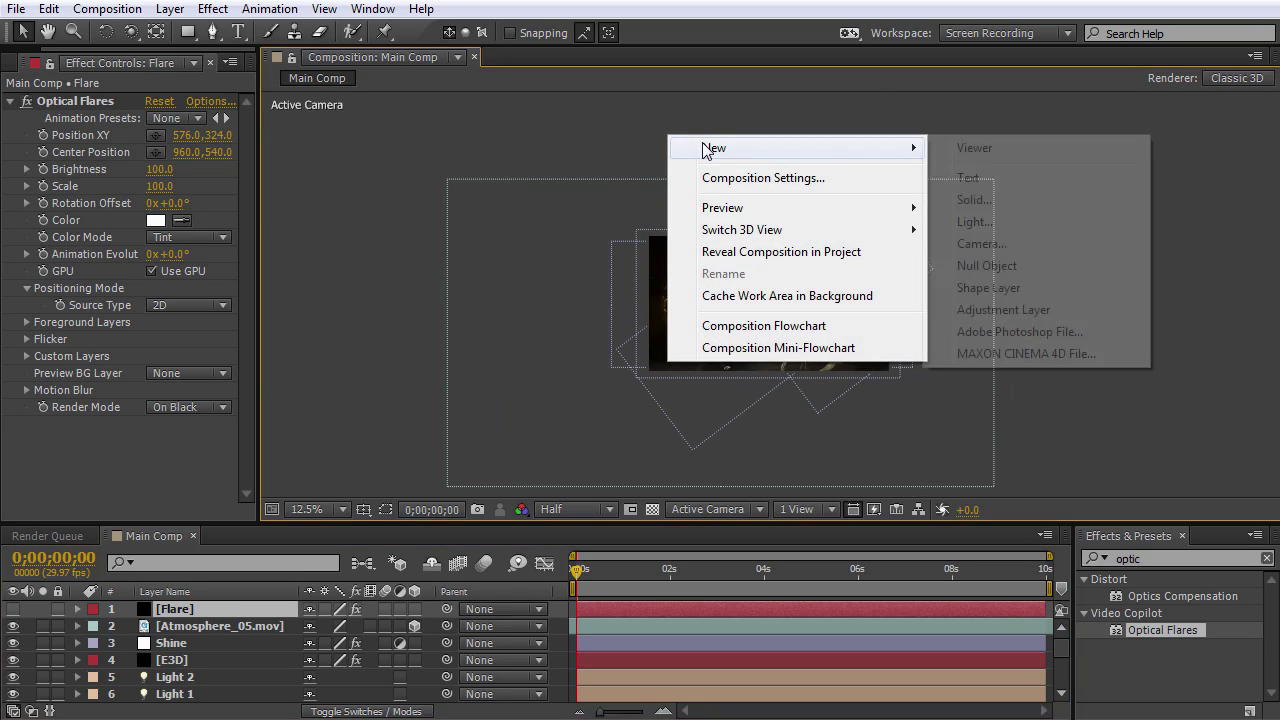
left_click(1008, 218)
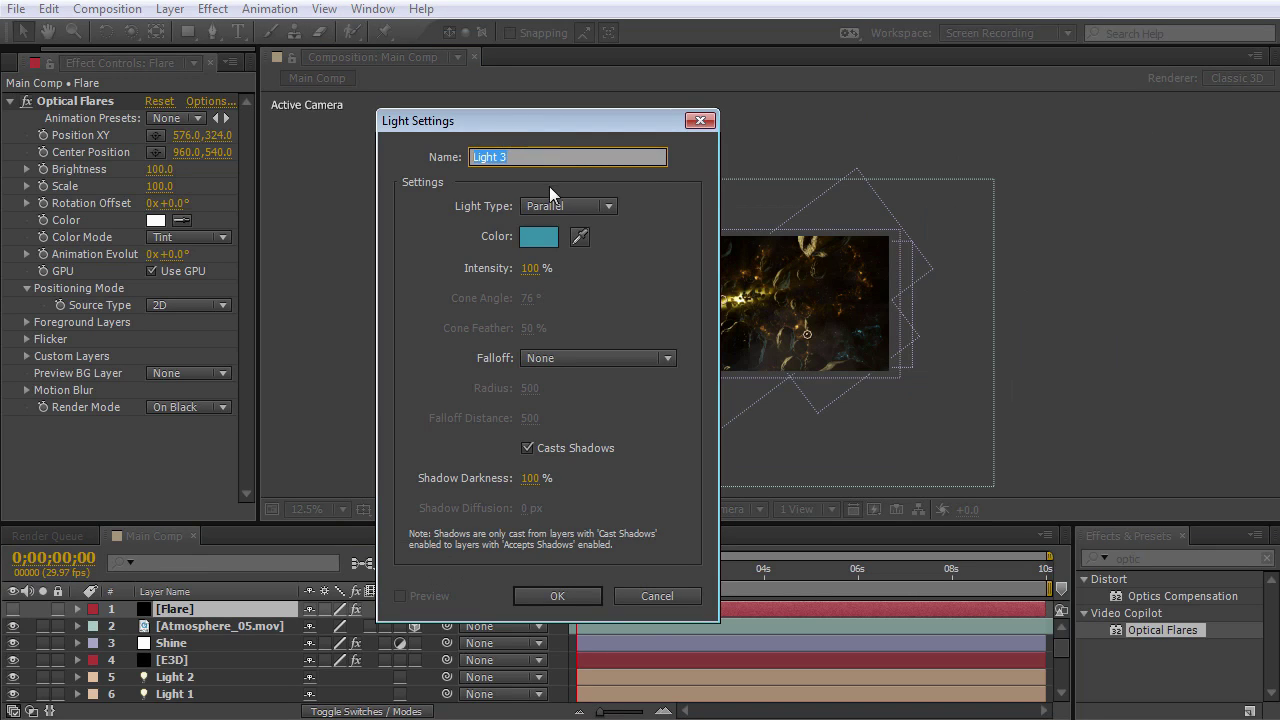
left_click(605, 207)
left_click(592, 272)
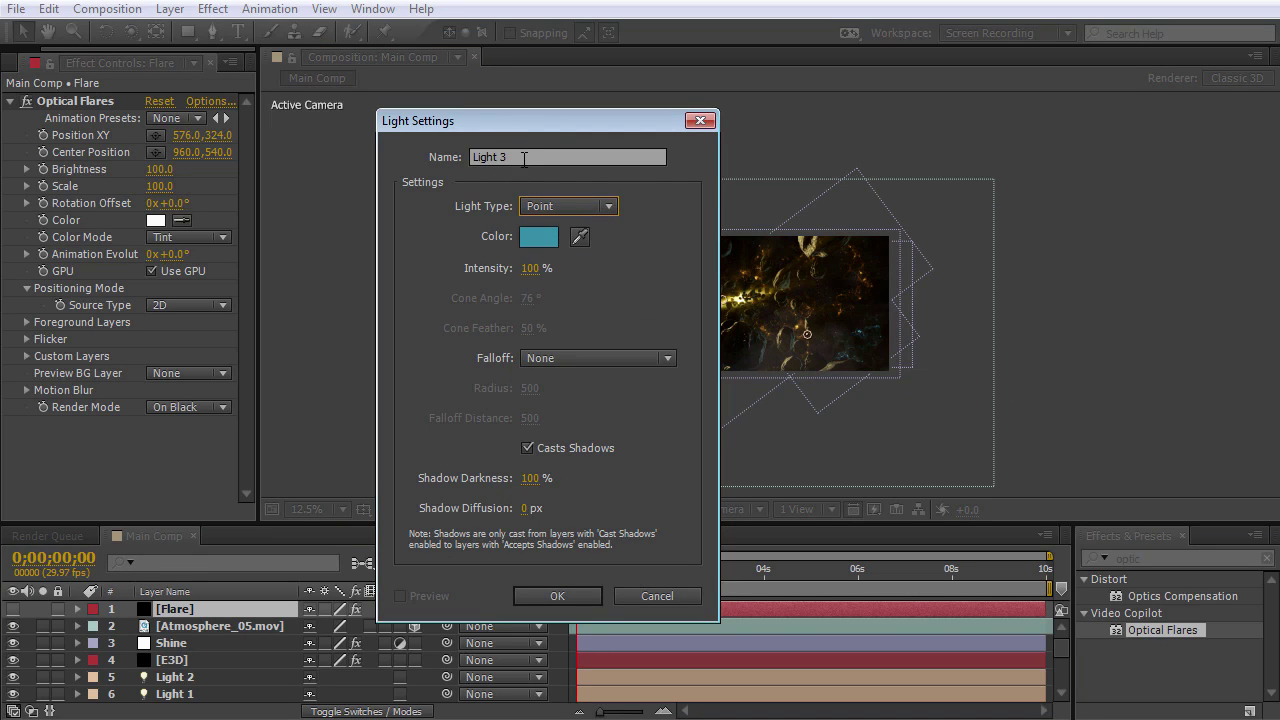
left_click_drag(523, 159, 394, 159)
type("A")
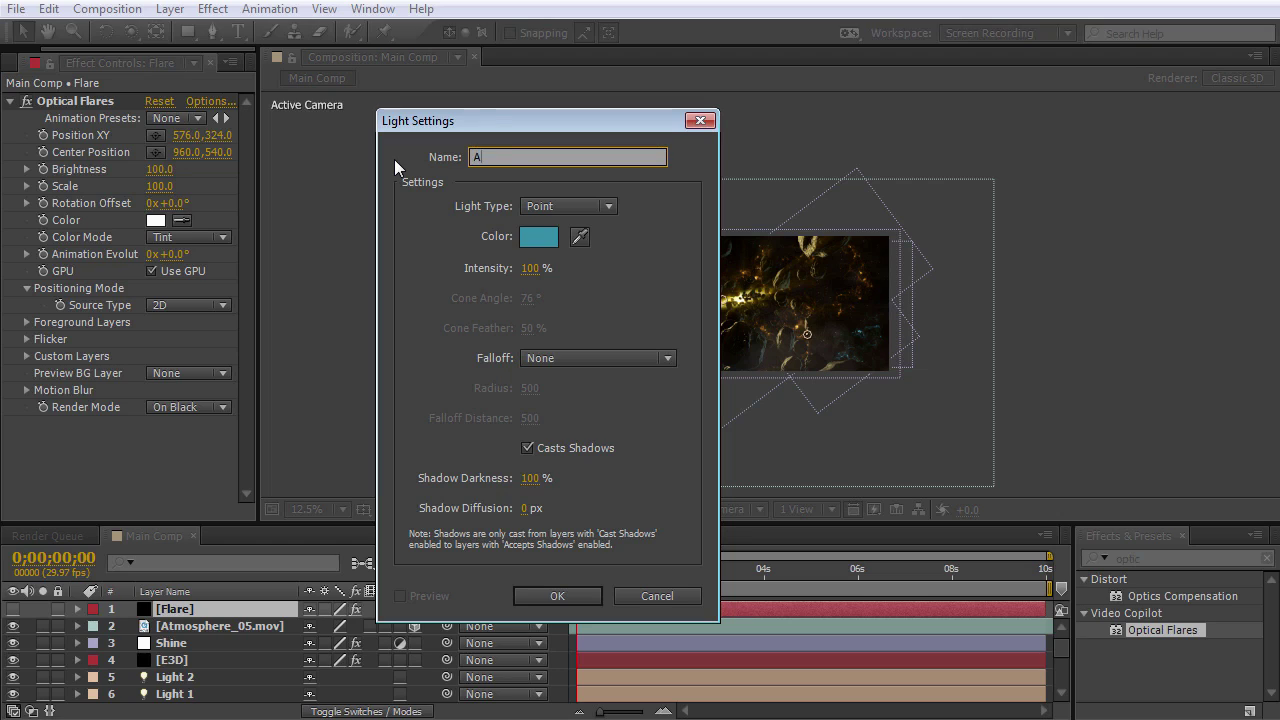
type(" flare")
Set the new light's intensity to 0% and its color to white (FFFFFF), and create it.
left_click(525, 269)
key("BackSpace")
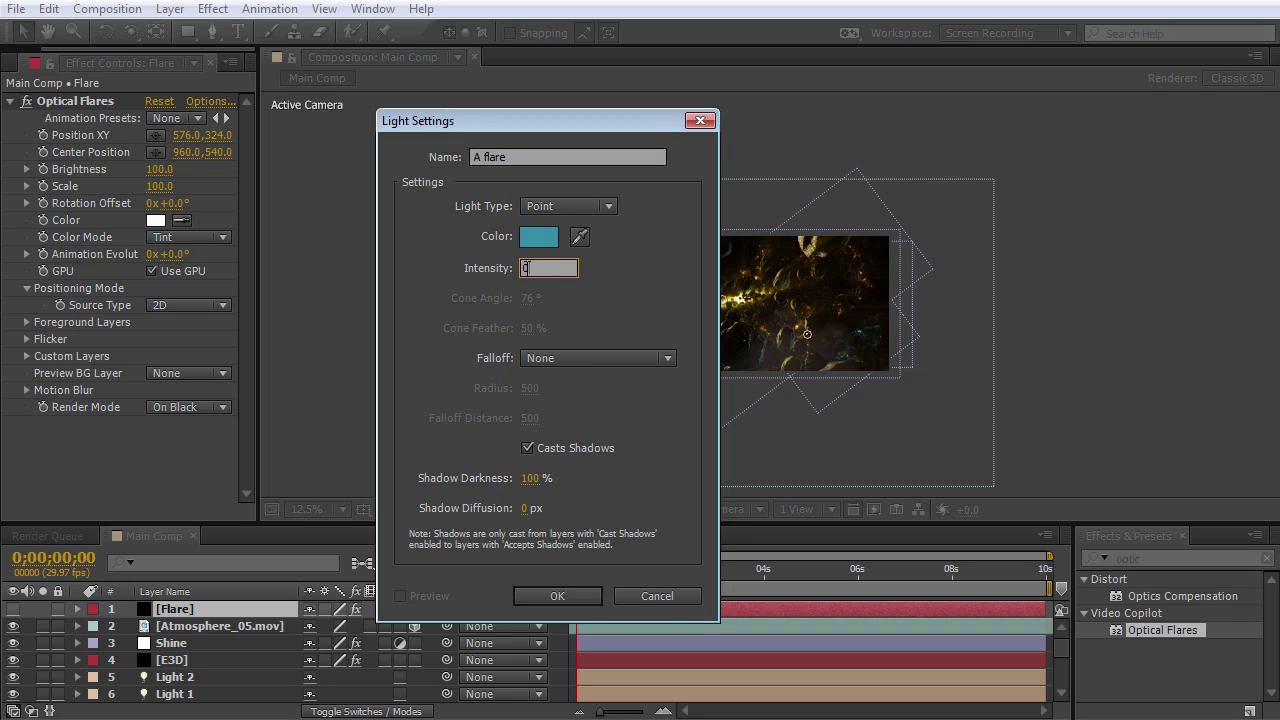
type("0")
left_click(540, 236)
left_click_drag(368, 379, 15, 267)
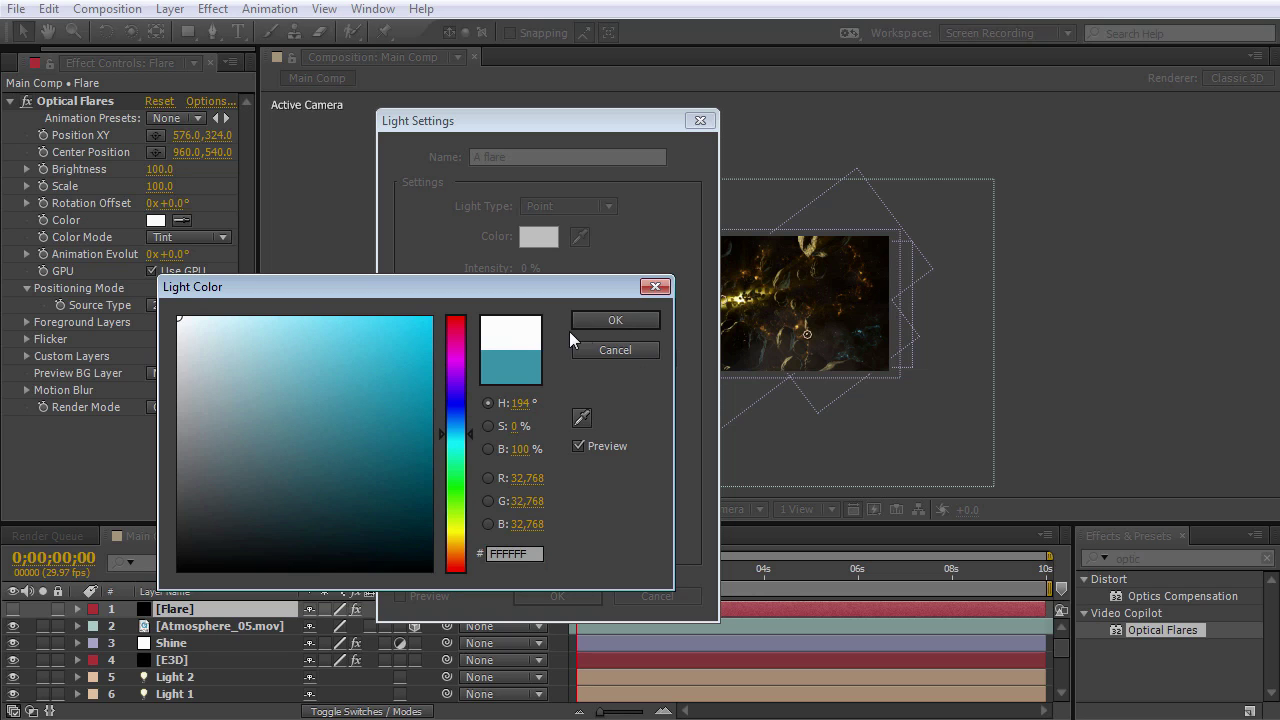
left_click(614, 320)
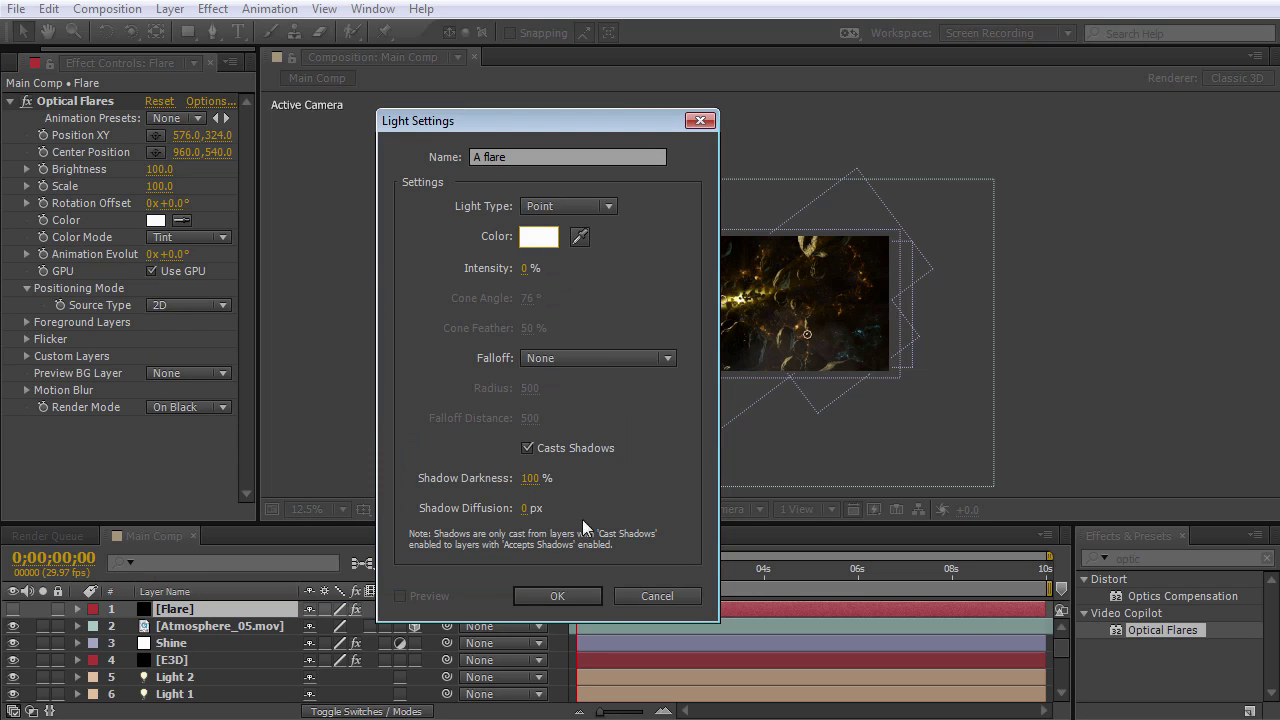
left_click(561, 594)
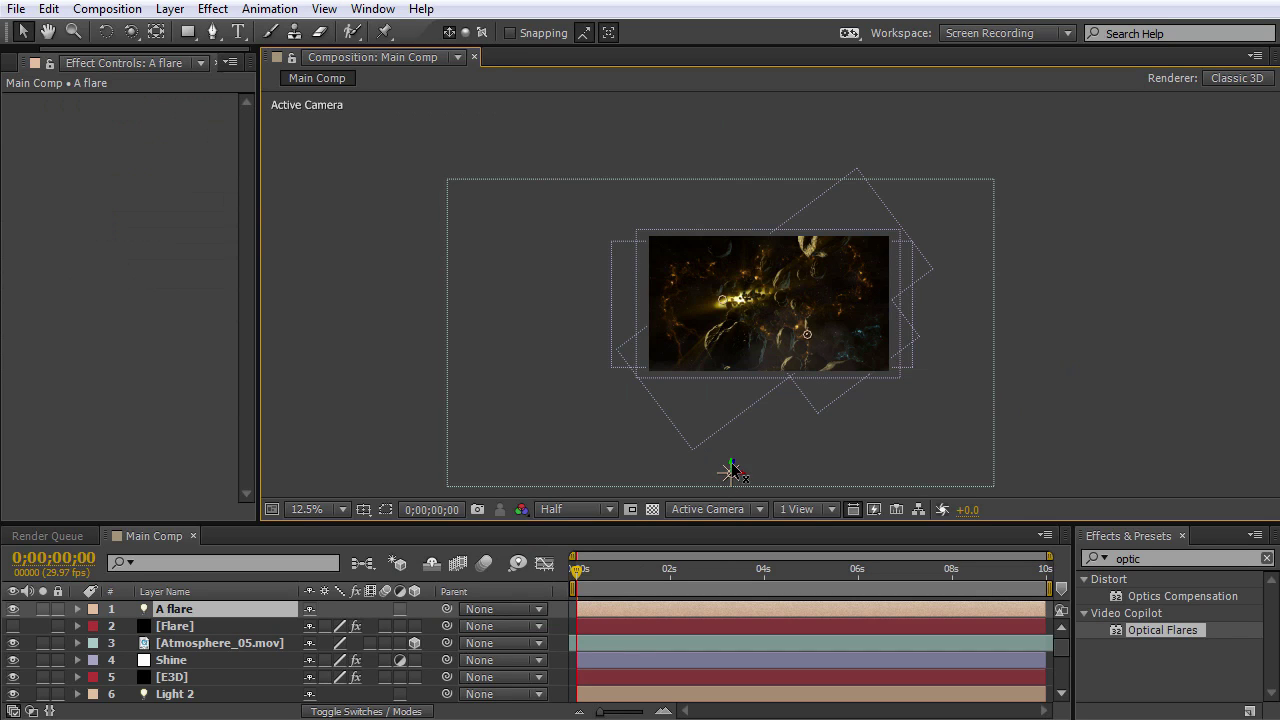
Using Custom View 1, move the A flare light far back along its Z axis to the glowing nebula background.
left_click_drag(750, 325, 523, 385)
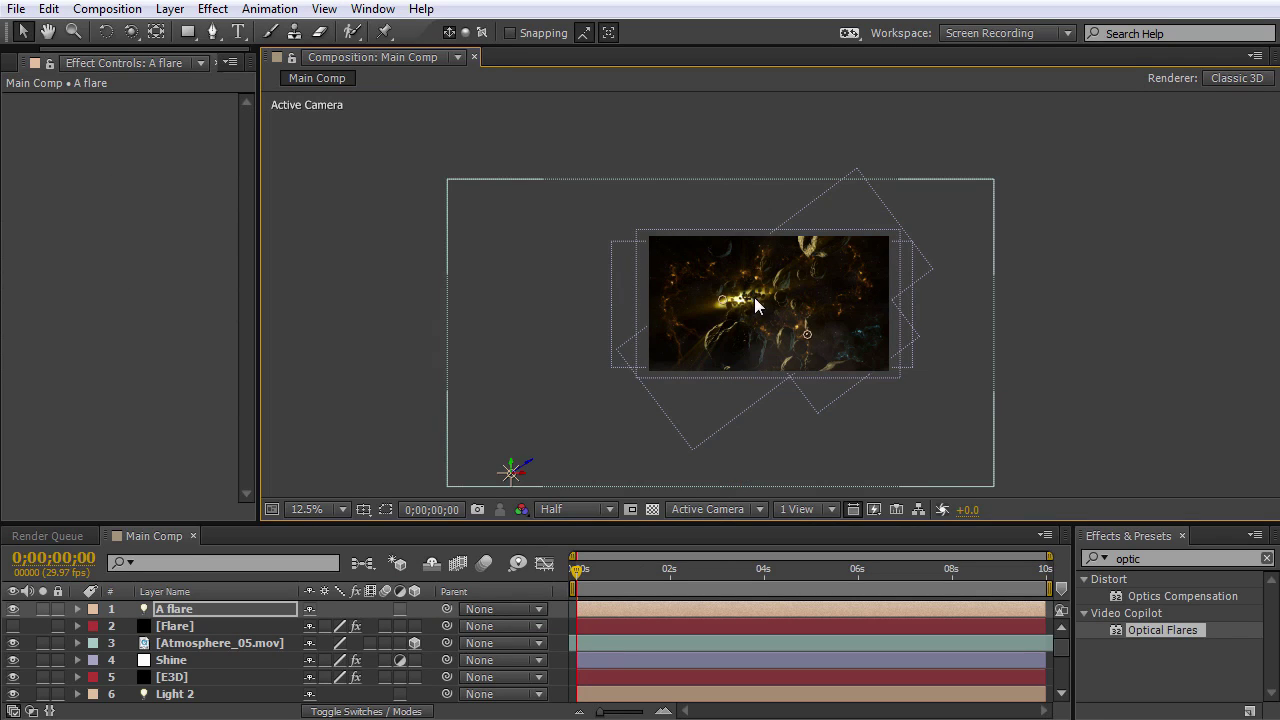
scroll(750, 318, "up", 2)
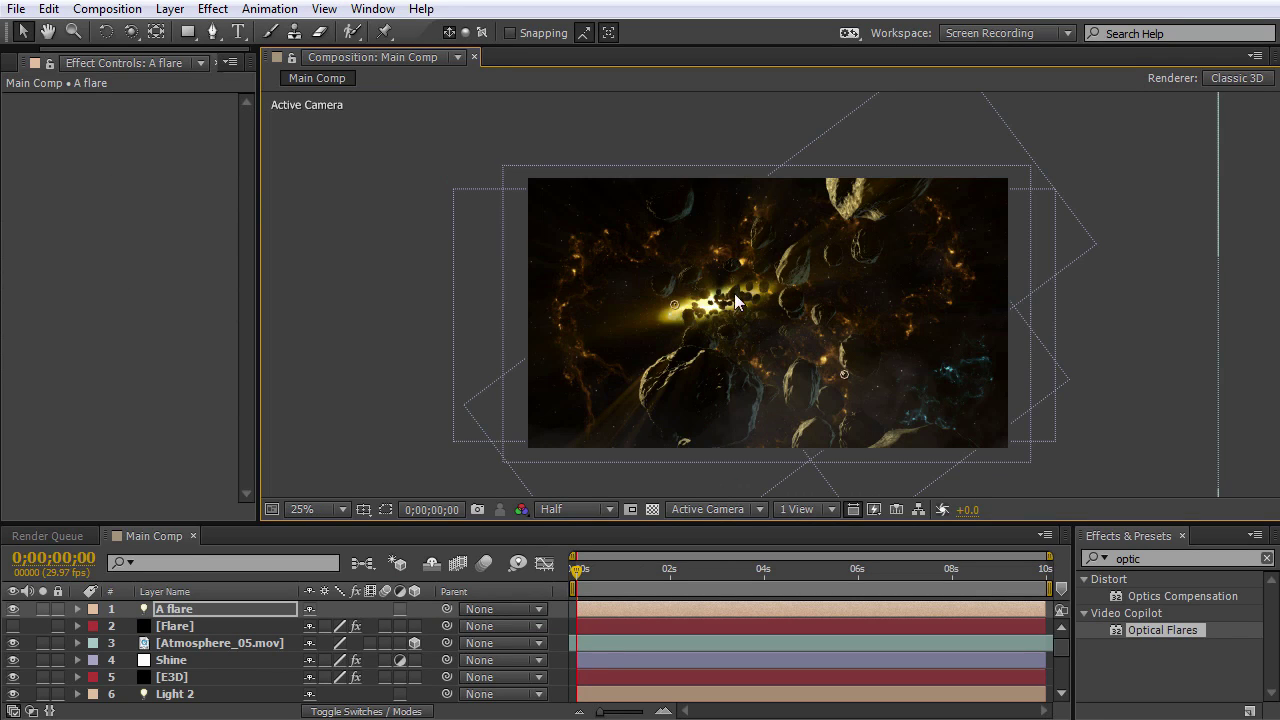
scroll(758, 377, "up", 2)
left_click(720, 508)
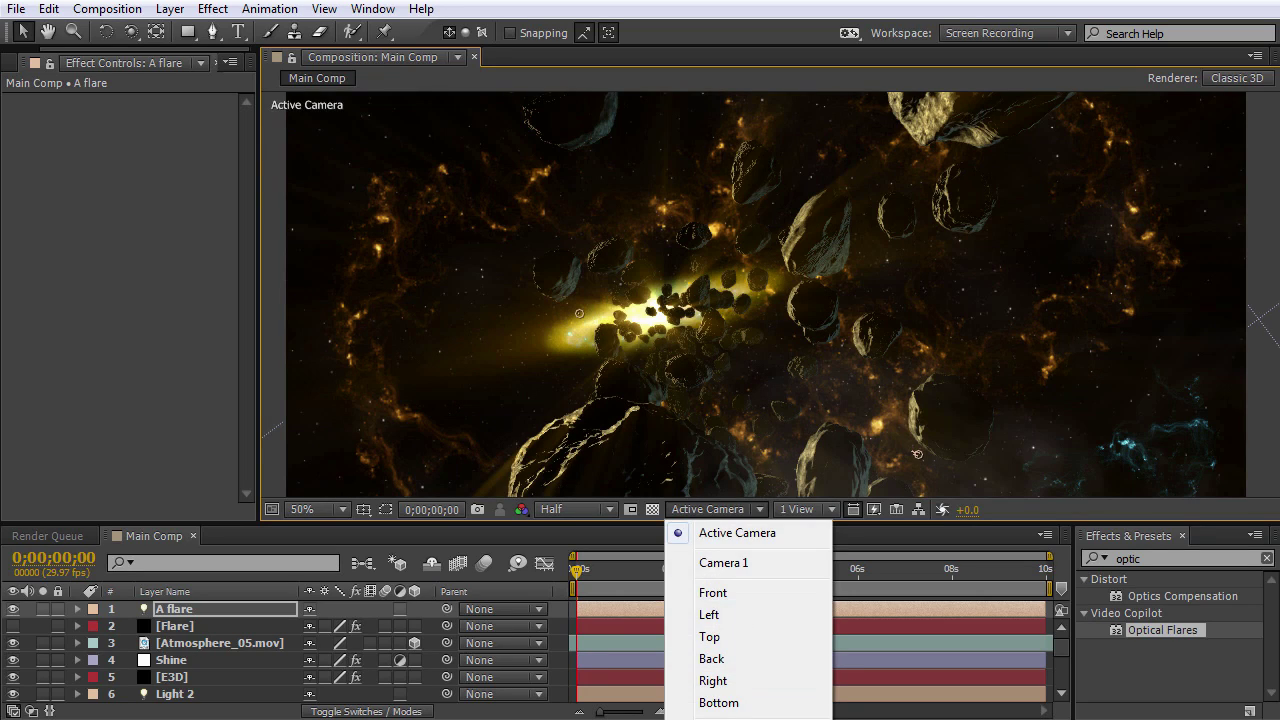
left_click(716, 718)
scroll(766, 331, "down", 2)
scroll(766, 334, "up", 1)
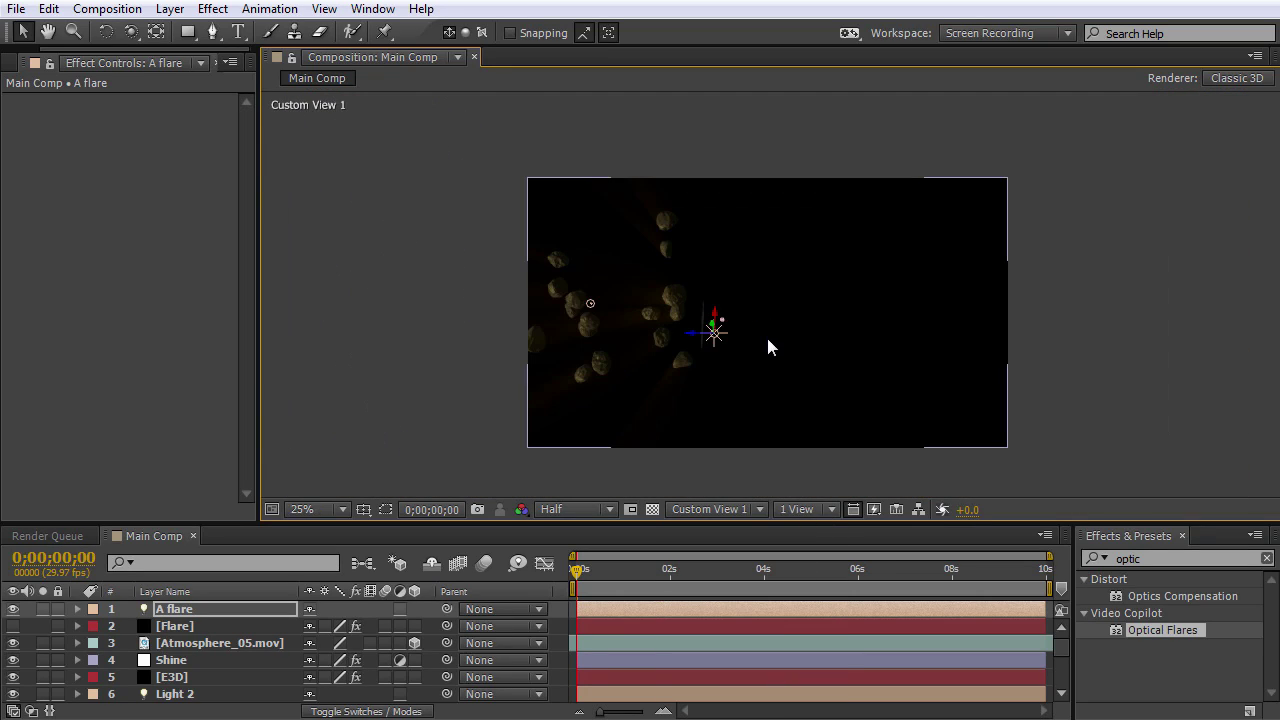
key("c")
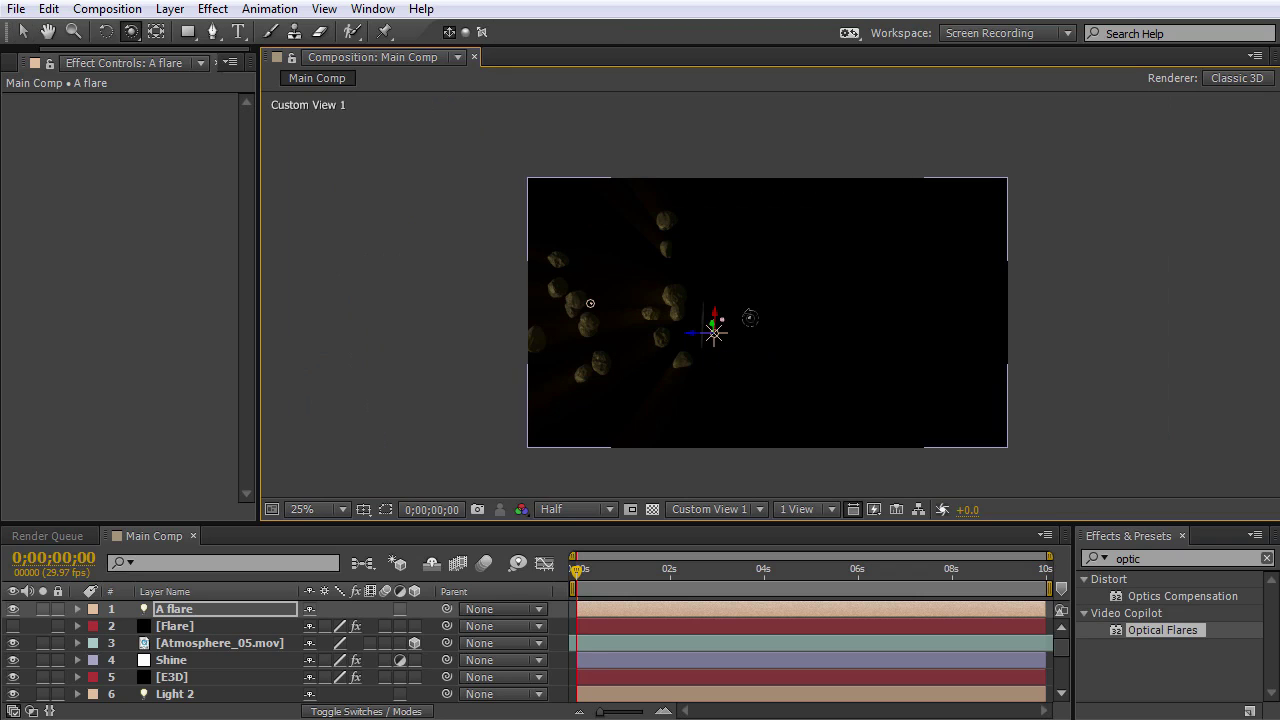
key("c")
left_click_drag(745, 281, 772, 541)
key("v")
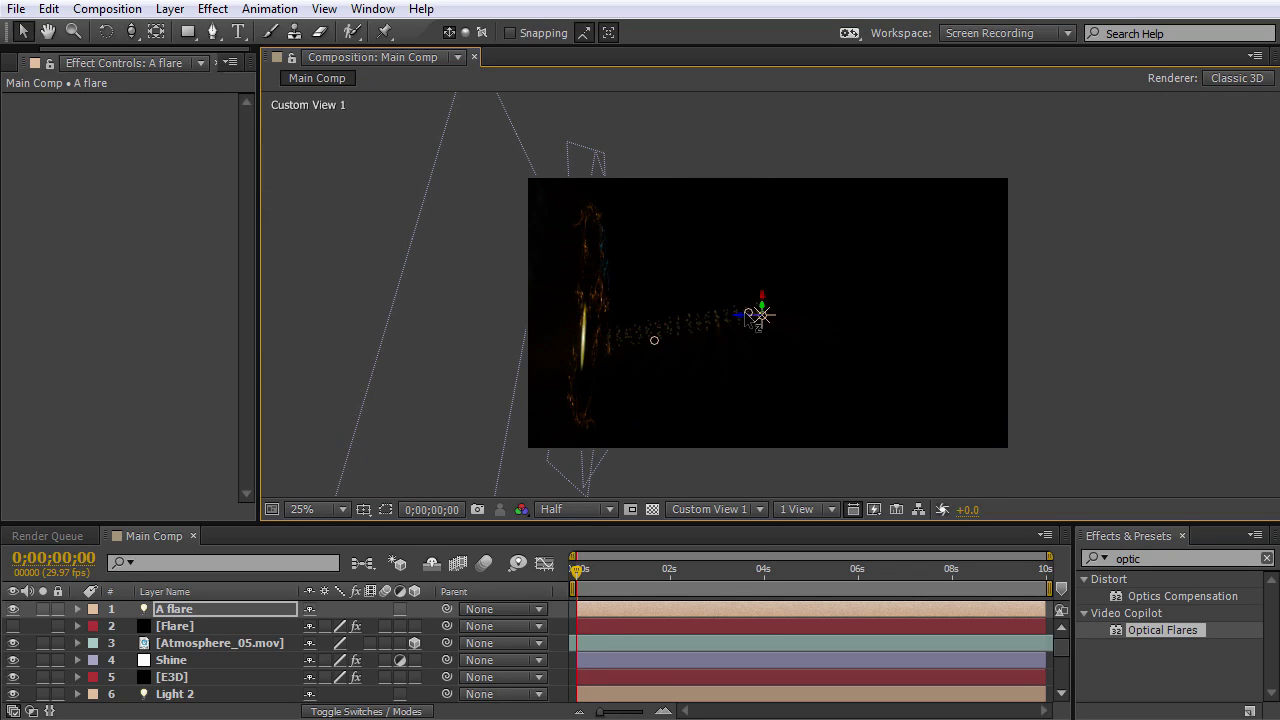
key("period")
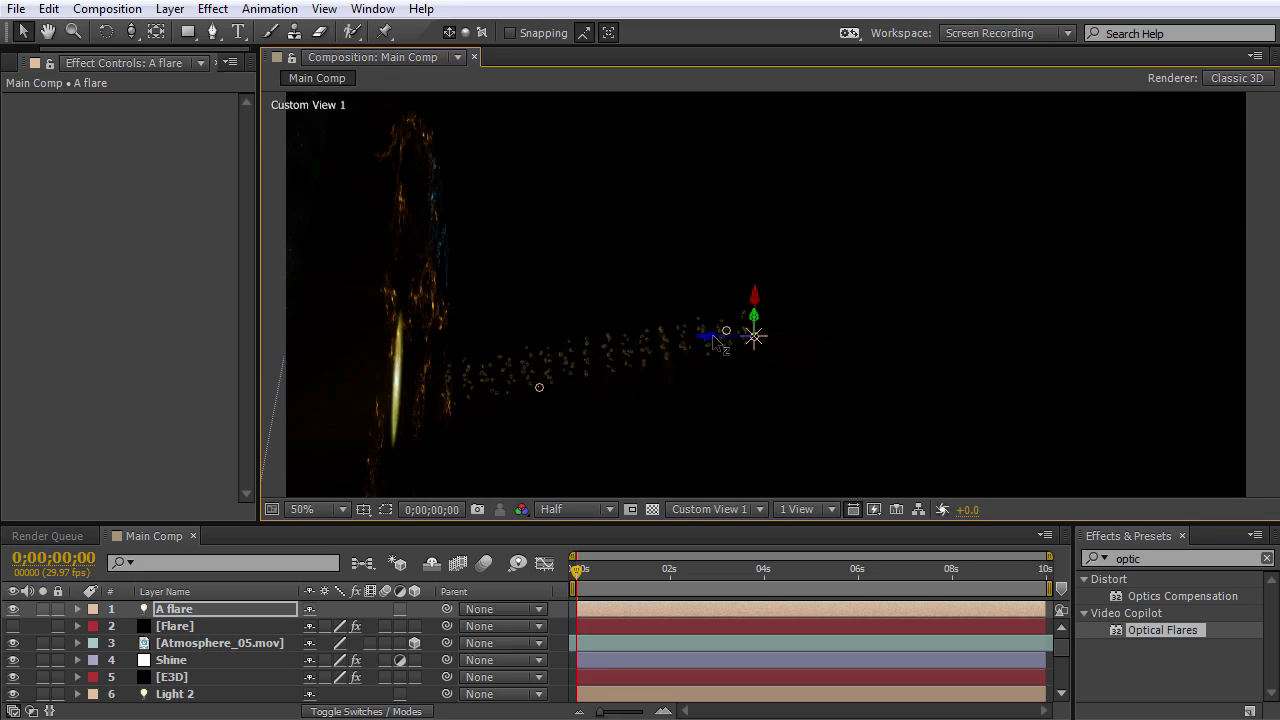
left_click_drag(714, 340, 0, 343)
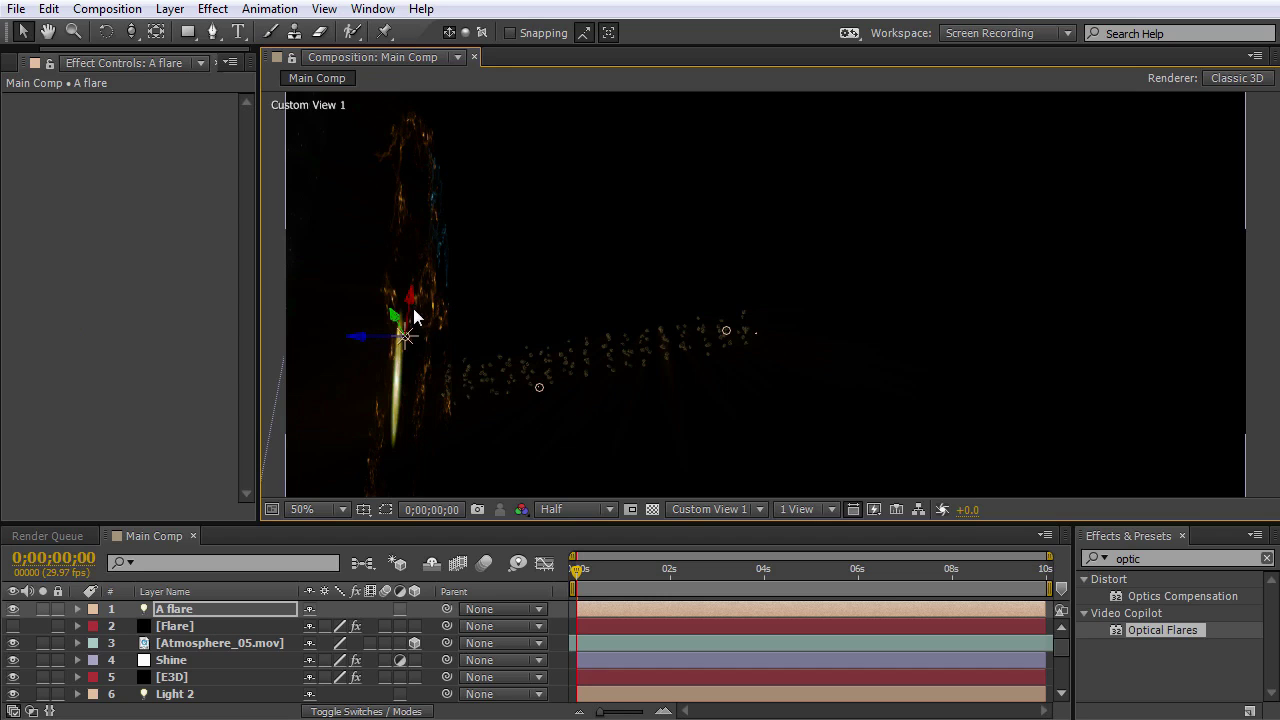
In the Active Camera view, move the A flare light along X and Y onto the bright core of the yellow glow.
left_click(706, 513)
left_click(723, 532)
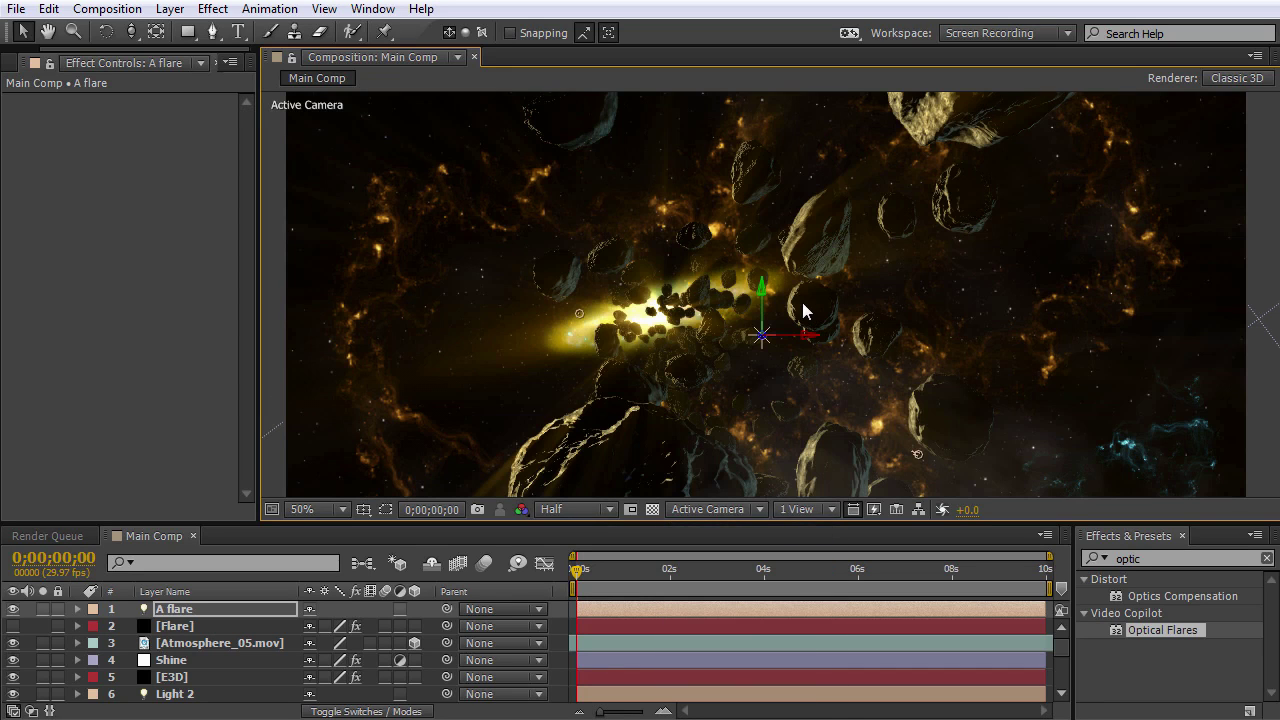
left_click_drag(784, 338, 635, 338)
left_click_drag(660, 288, 657, 250)
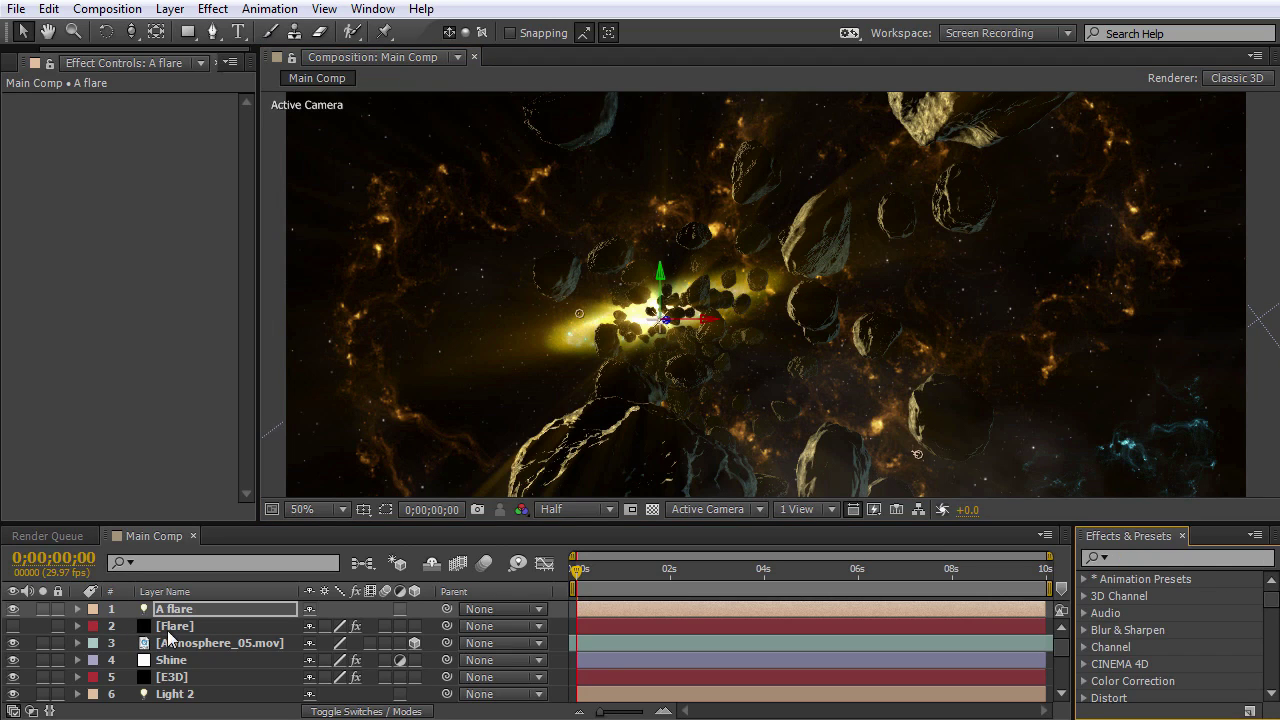
Make the Flare layer visible again and widen the display of its Optical Flares settings.
left_click(172, 626)
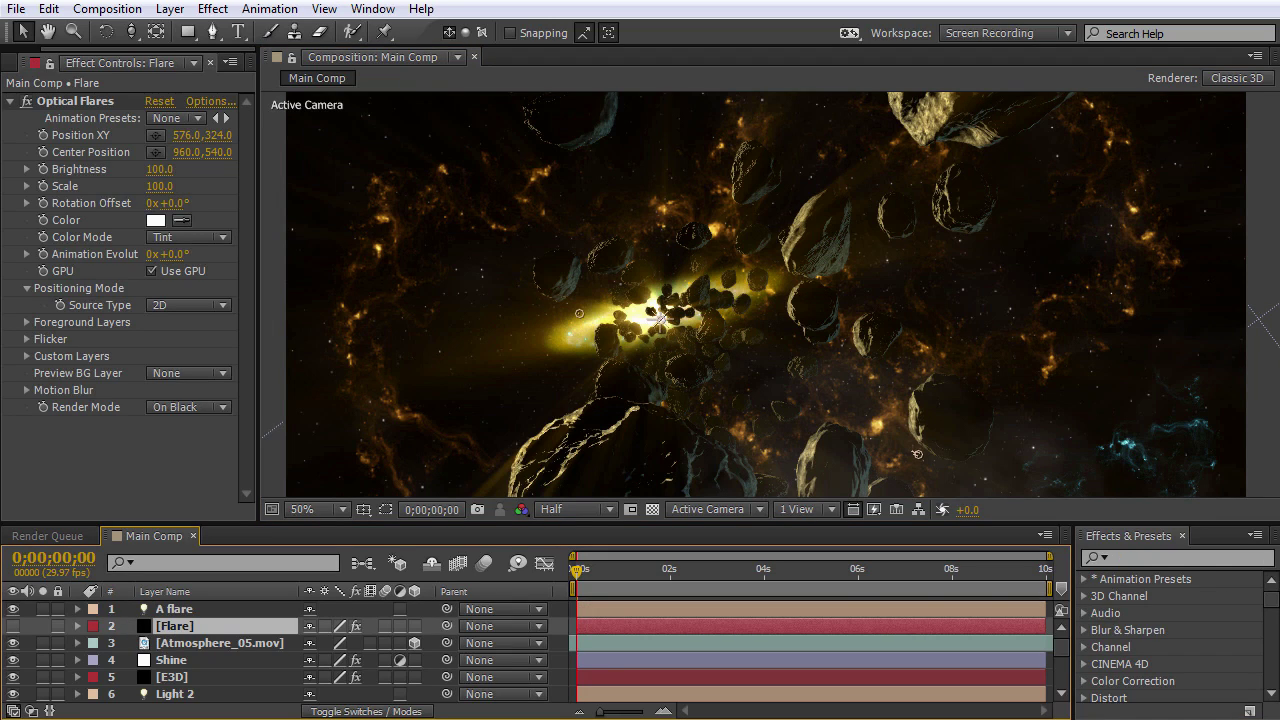
left_click(13, 626)
left_click(43, 626)
left_click_drag(257, 305, 367, 313)
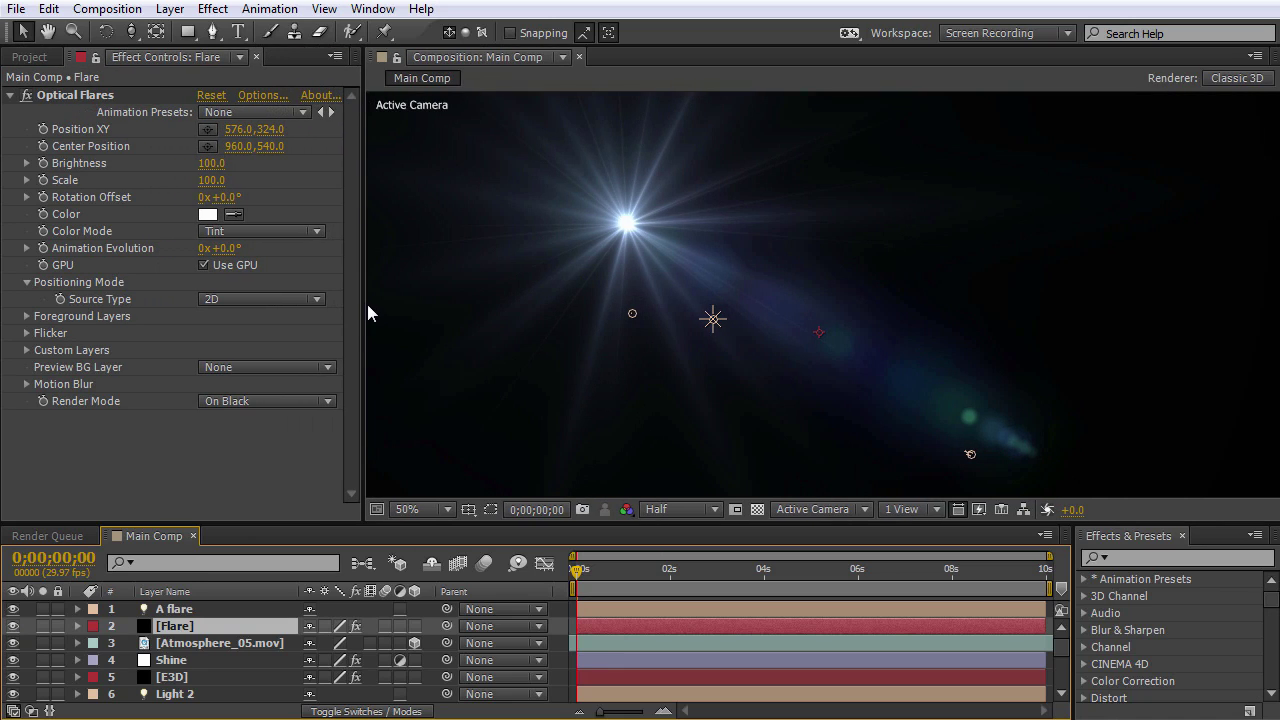
Load the Sarah preset from Pro Presets 2 into the Optical Flares effect and accept it.
left_click(262, 96)
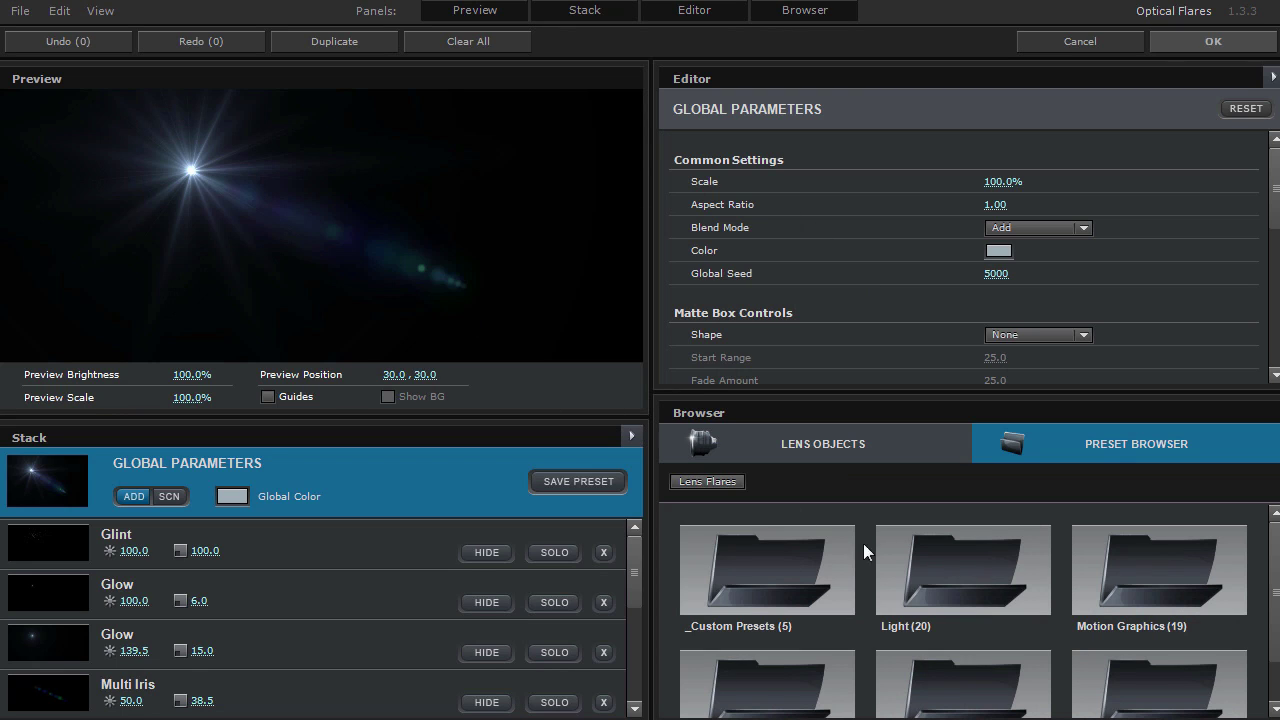
scroll(1145, 611, "down", 1)
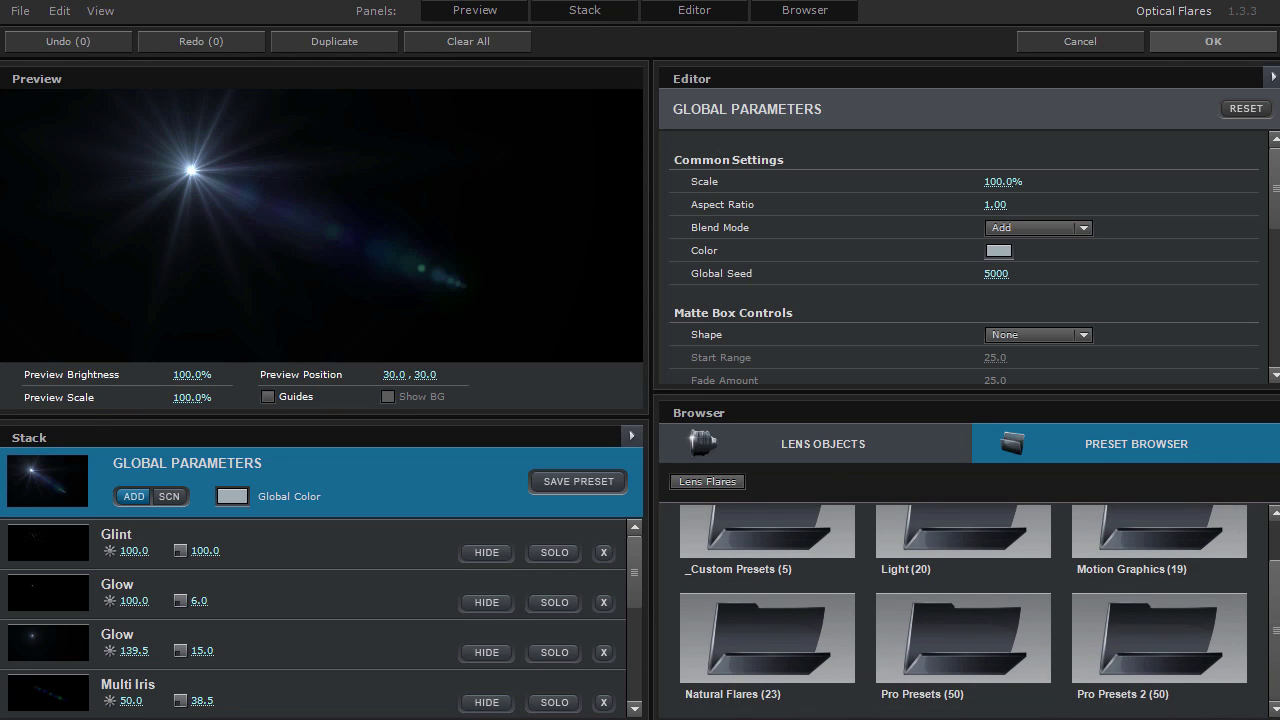
left_click(1145, 651)
left_click_drag(1278, 543, 1277, 650)
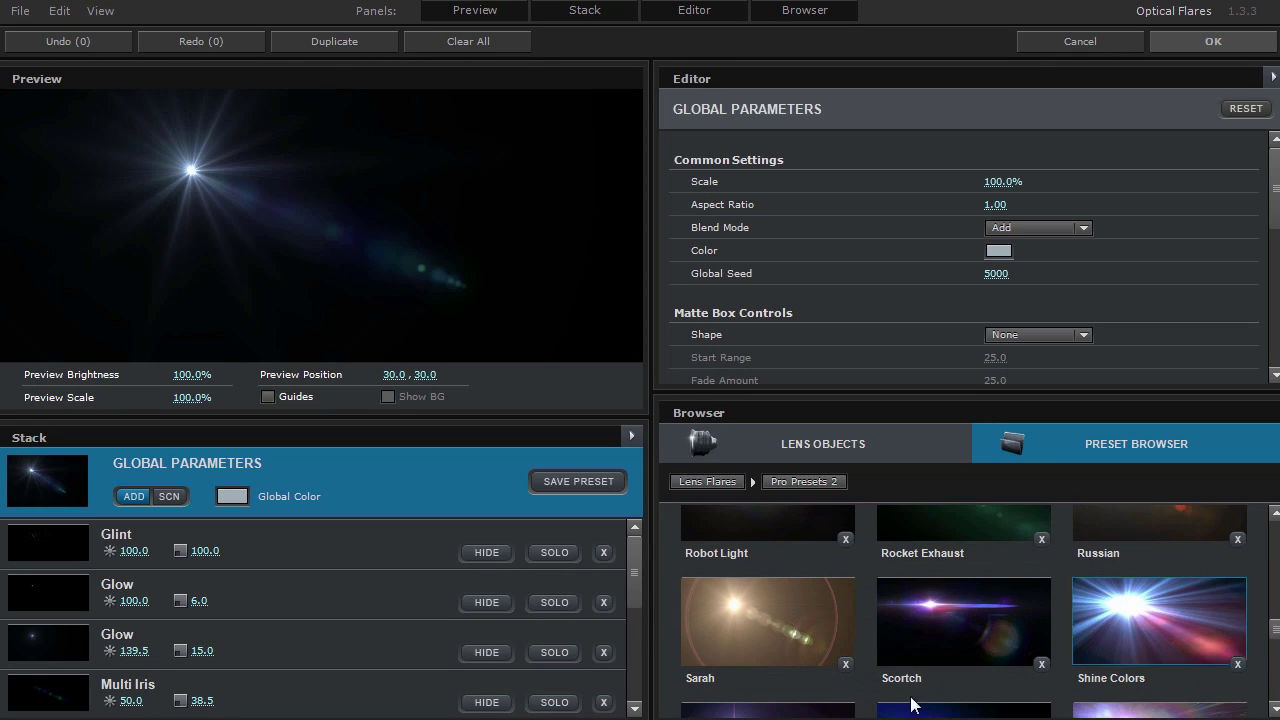
left_click(757, 639)
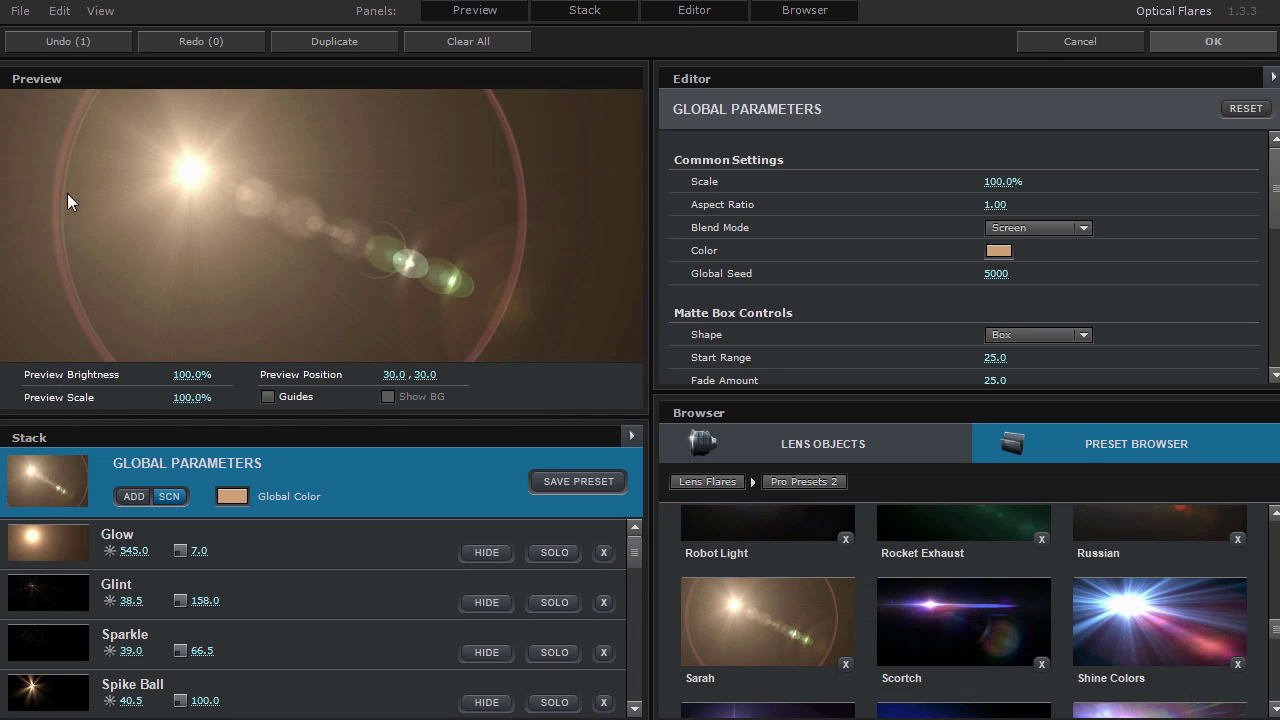
left_click(1199, 43)
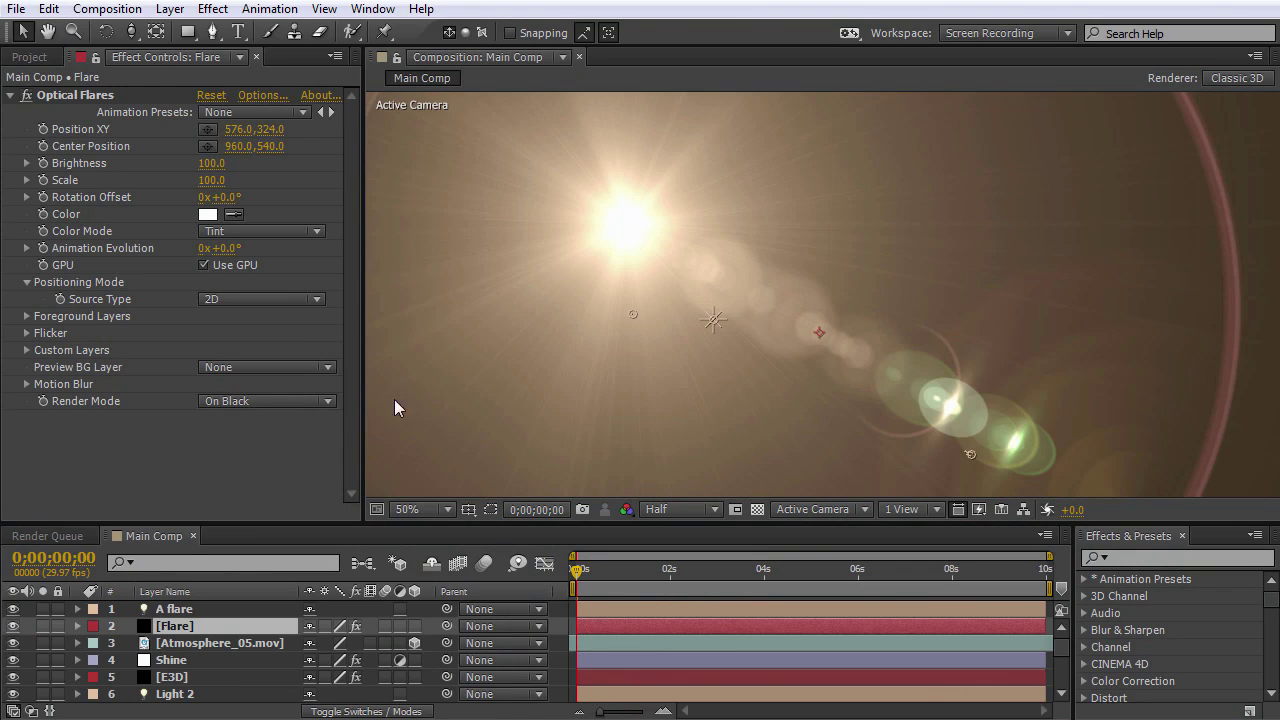
Set the Optical Flares render mode to On Transparent and the Flare layer's blending mode to Screen.
left_click(210, 402)
left_click(268, 443)
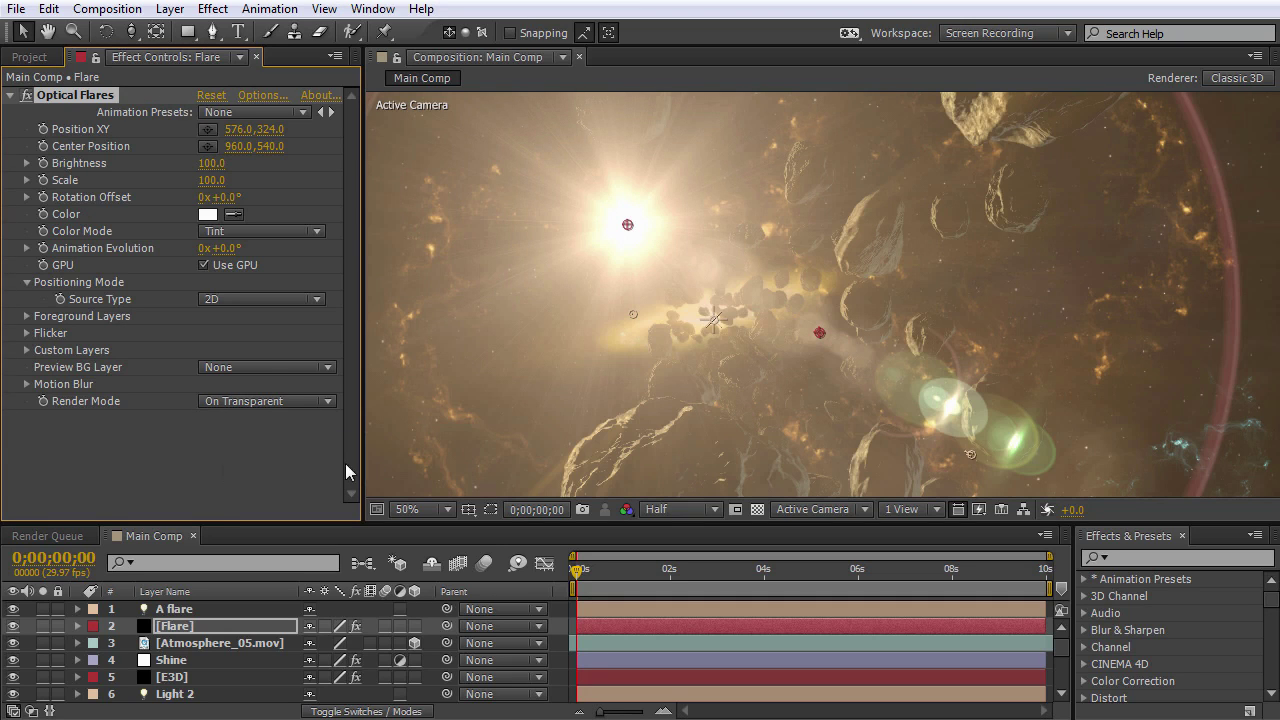
left_click(342, 711)
left_click(330, 627)
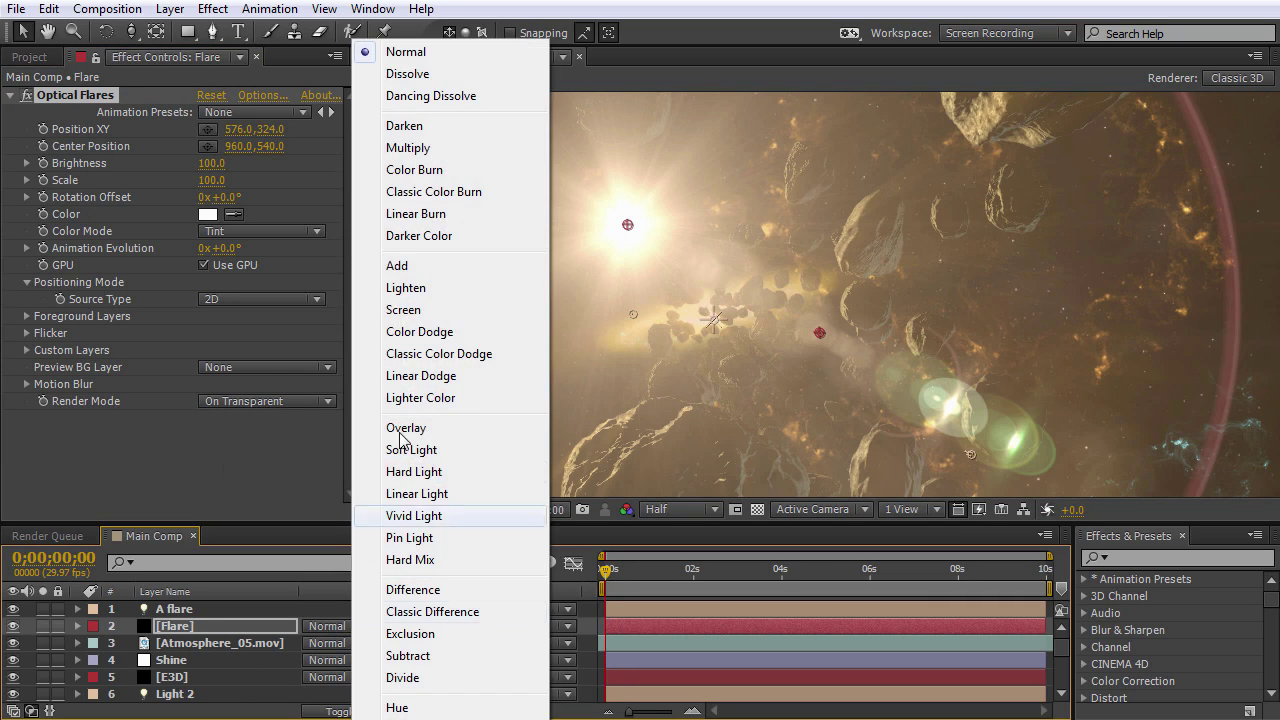
left_click(409, 311)
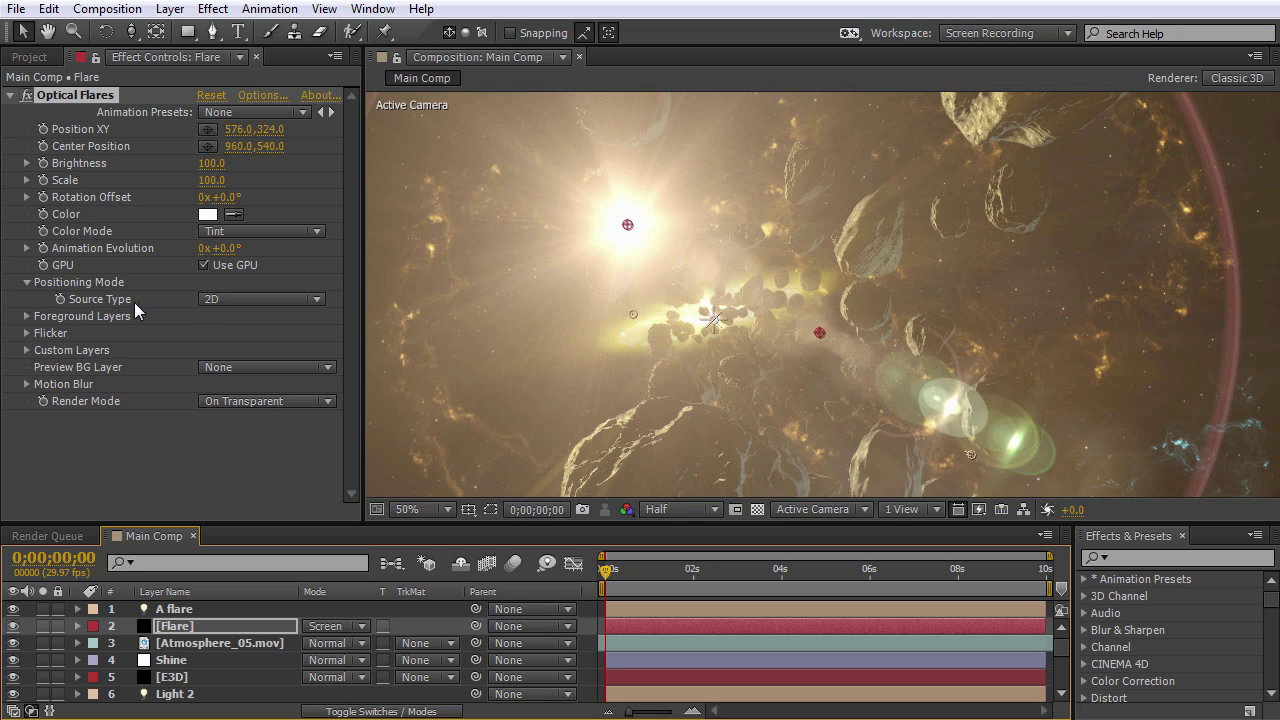
Set the flare's positioning source type to Track Lights, limited to lights whose name starts with A.
left_click(233, 299)
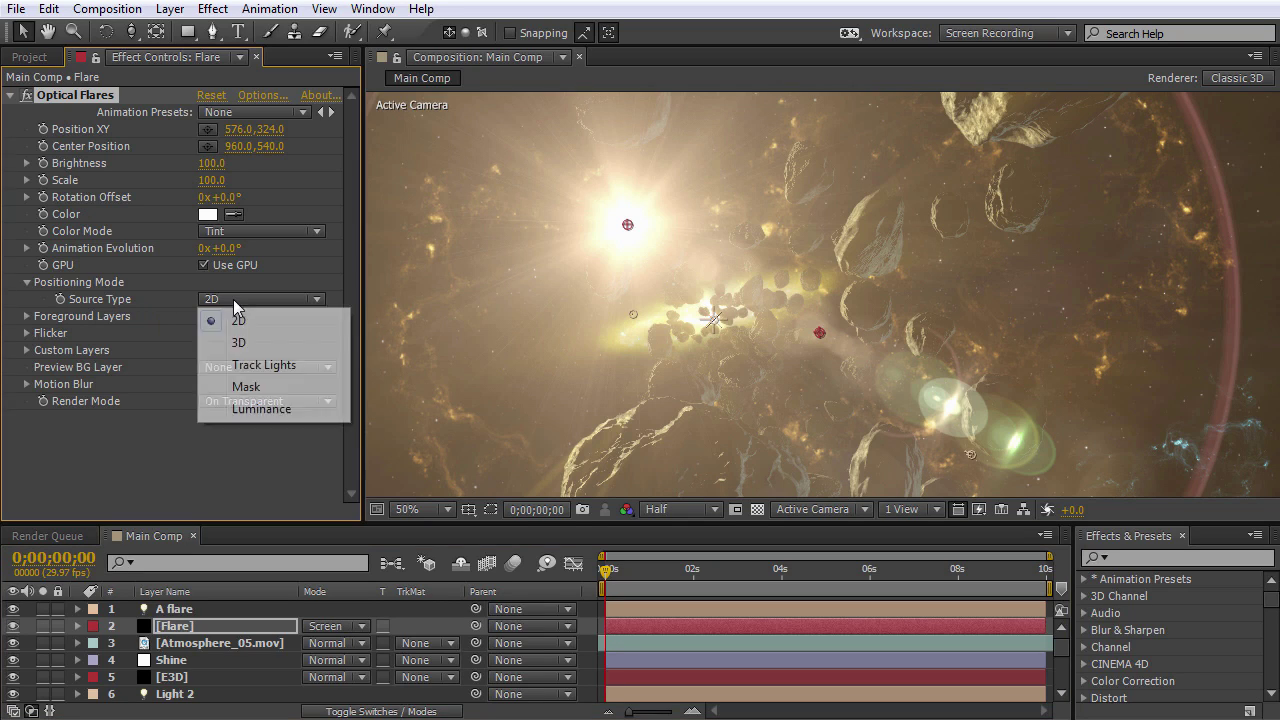
left_click(262, 366)
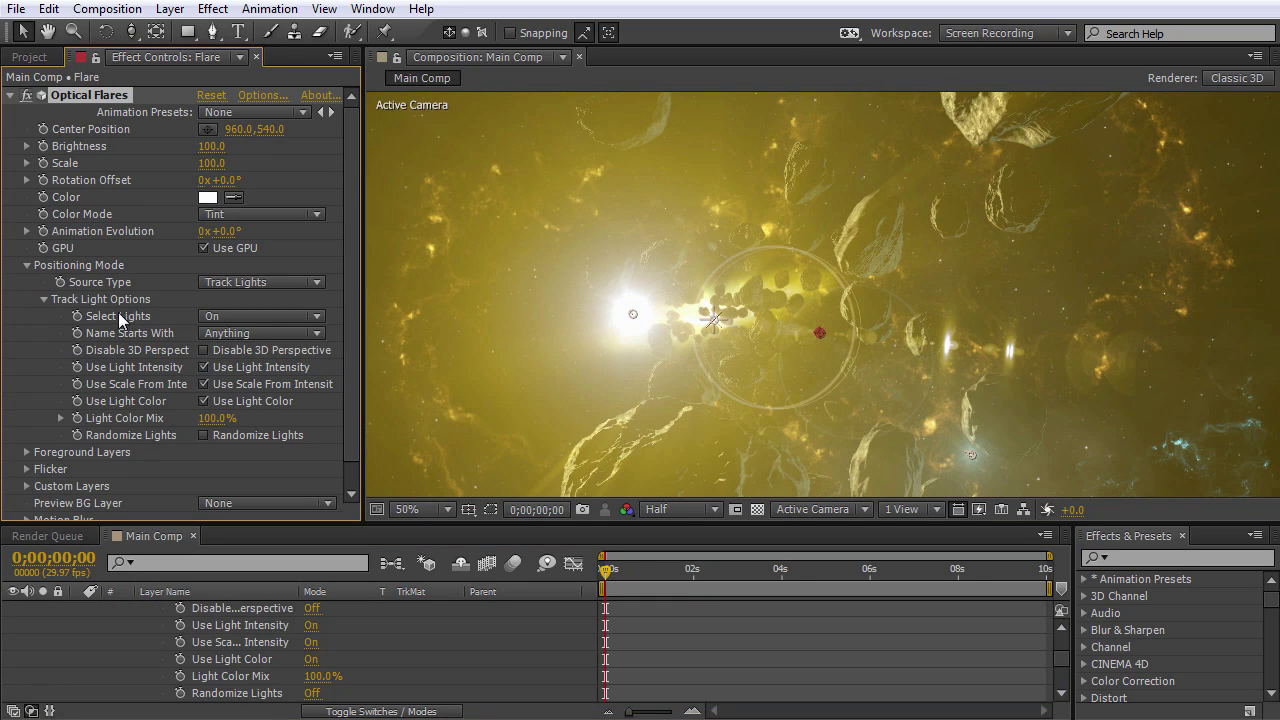
left_click(224, 336)
left_click(240, 378)
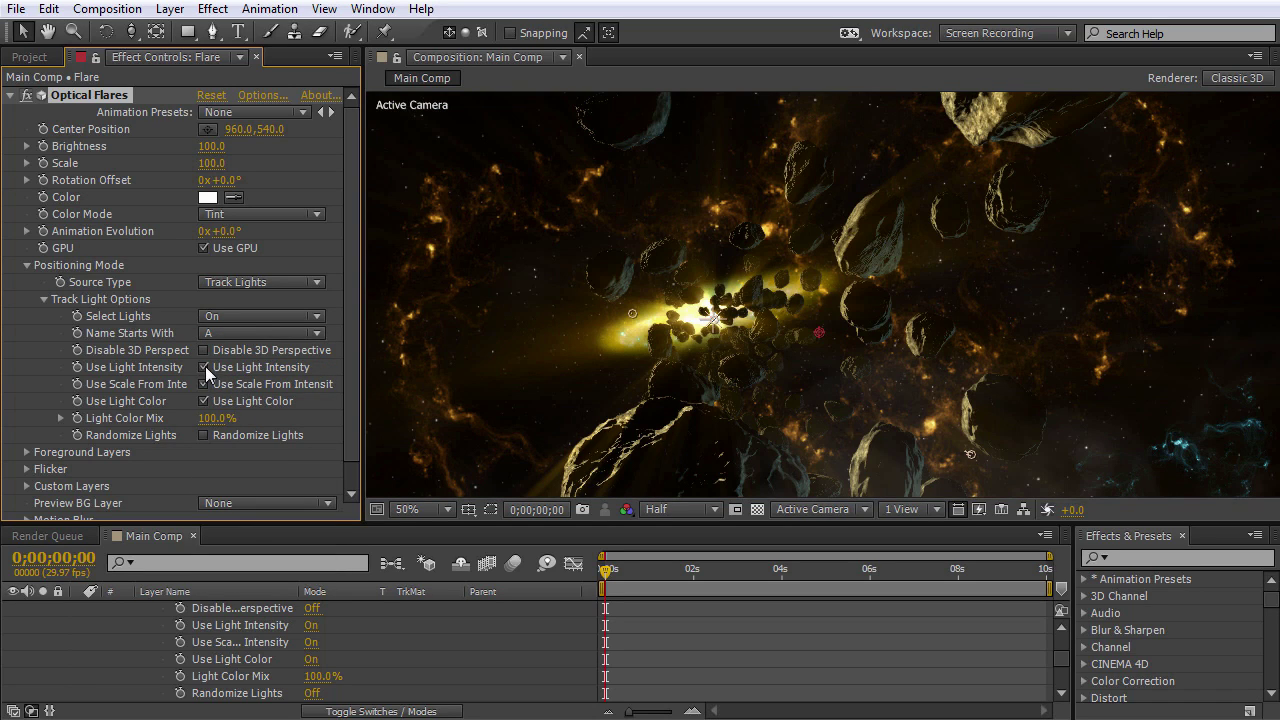
Turn off Use Light Intensity, Use Scale From Intensity and Use Light Color for the tracked light.
left_click(204, 369)
left_click(206, 384)
left_click(205, 400)
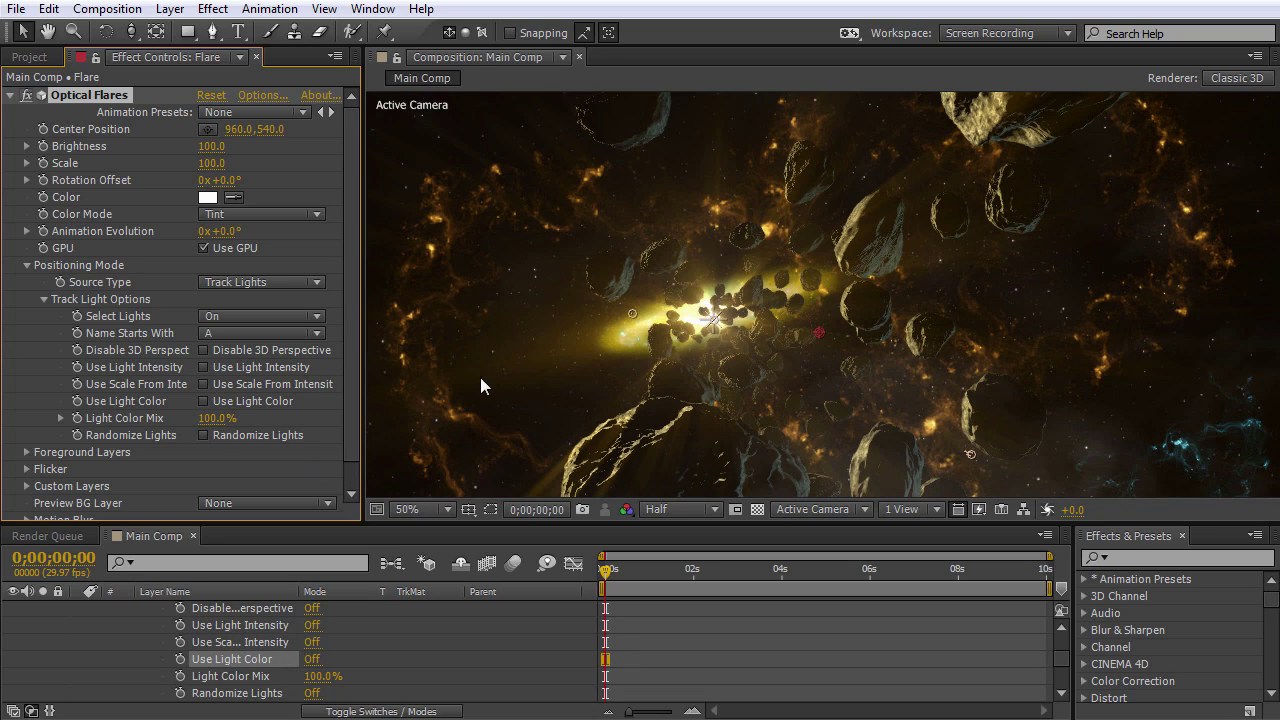
Set the Optical Flares scale to 1900 and its brightness to 50.
left_click(211, 164)
type("1900")
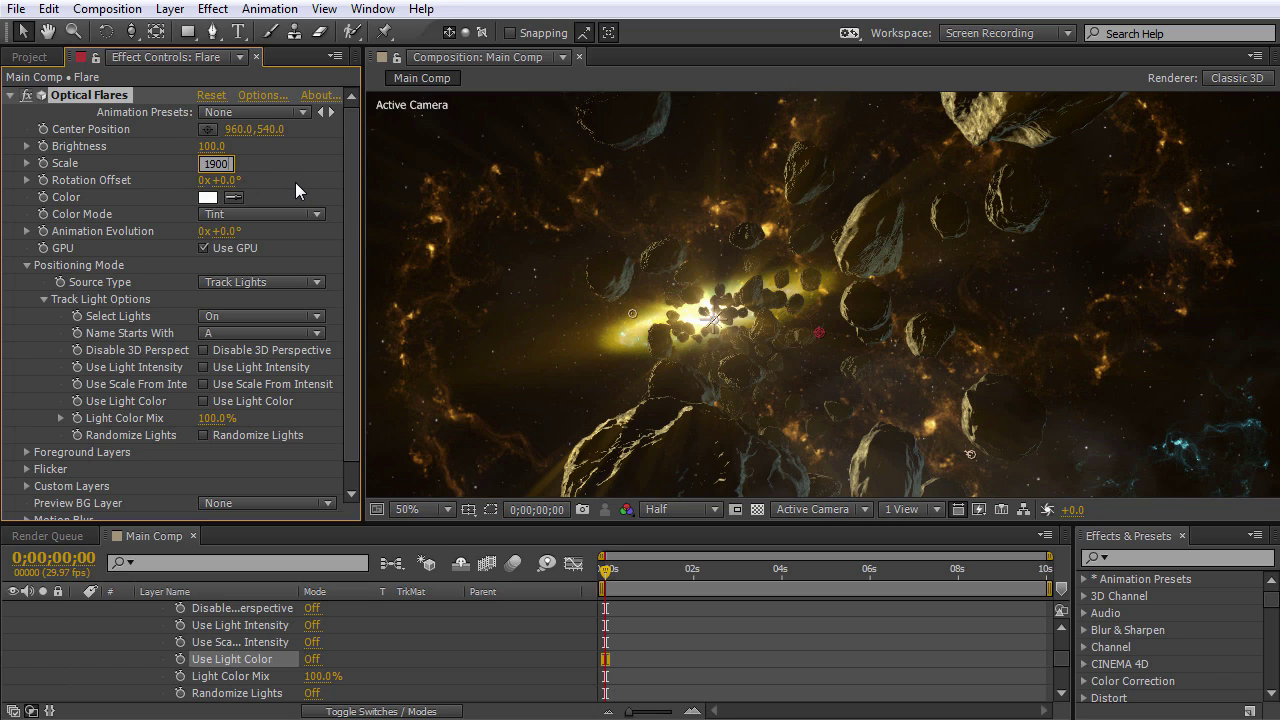
key("Return")
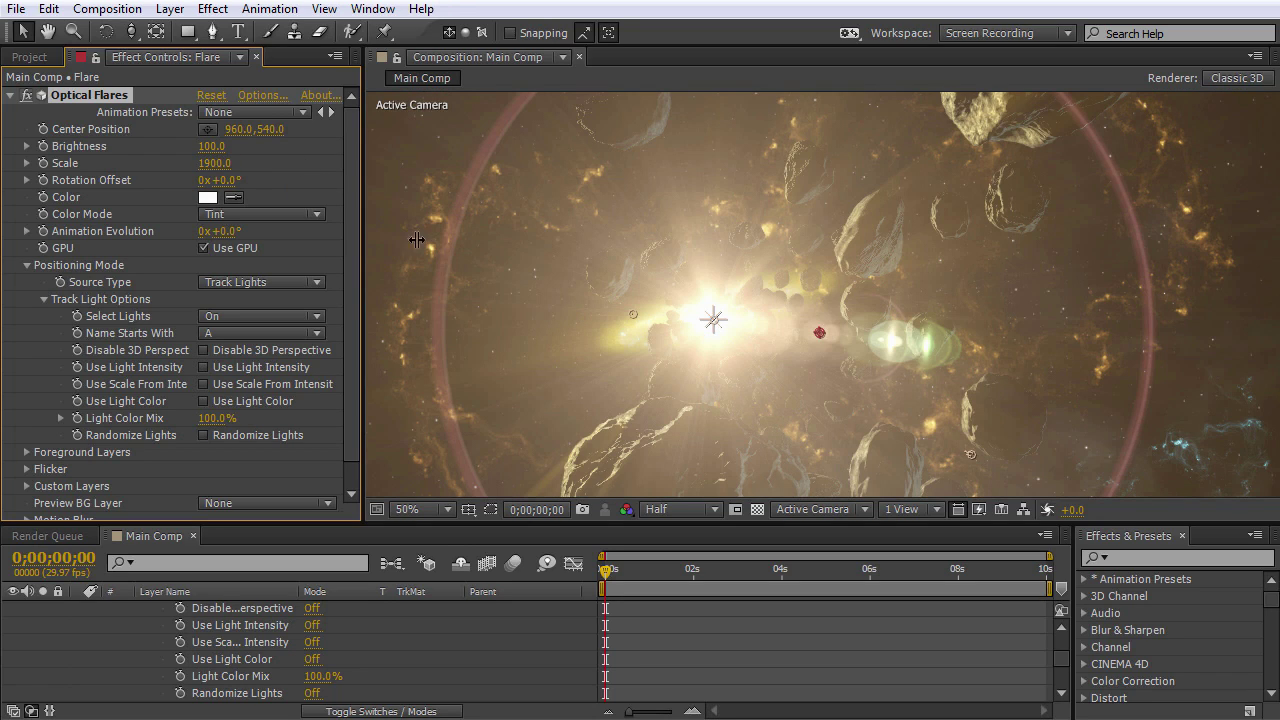
key("comma")
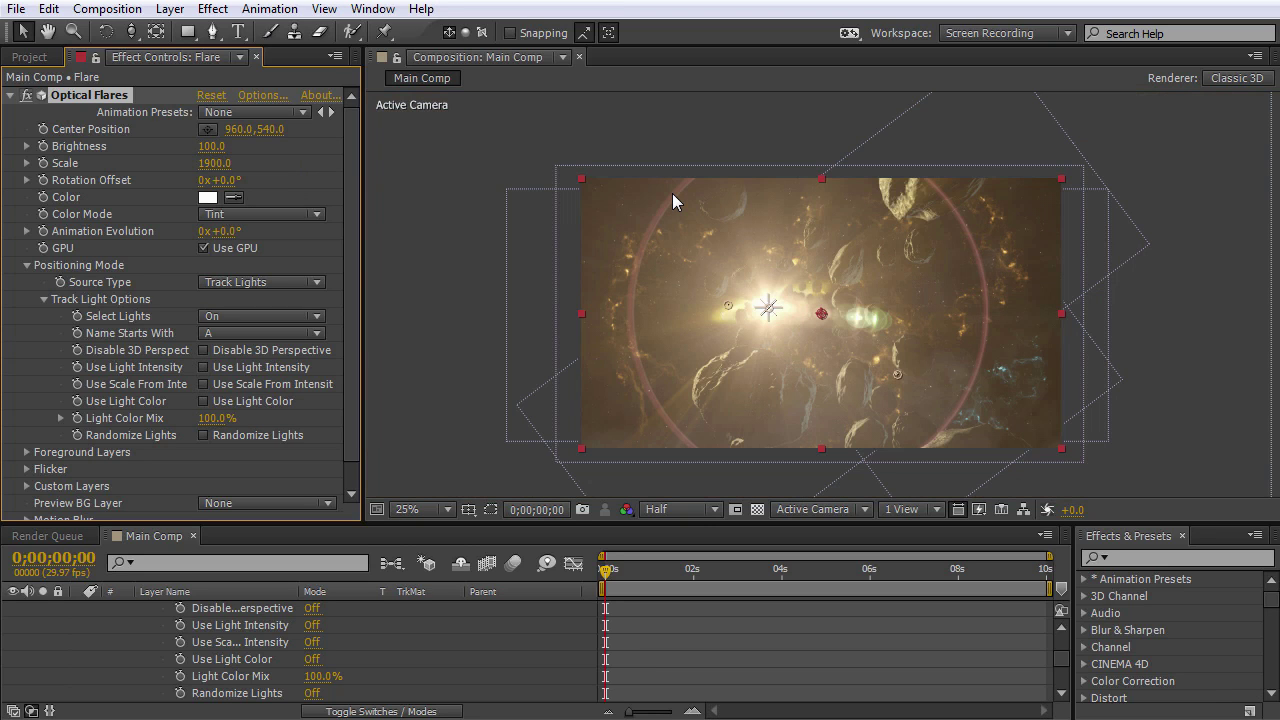
key("period")
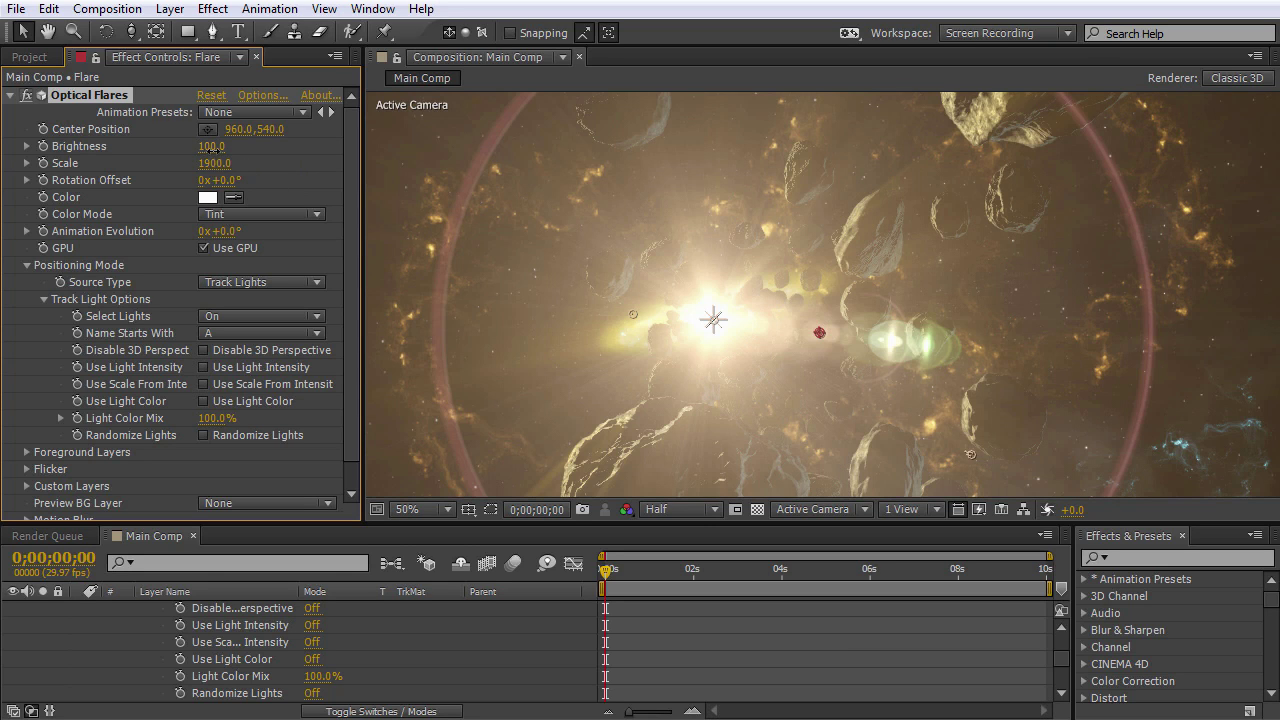
mouse_move(212, 147)
left_mouse_down()
mouse_move(181, 152)
mouse_move(220, 150)
left_mouse_up()
left_click(205, 147)
type("50")
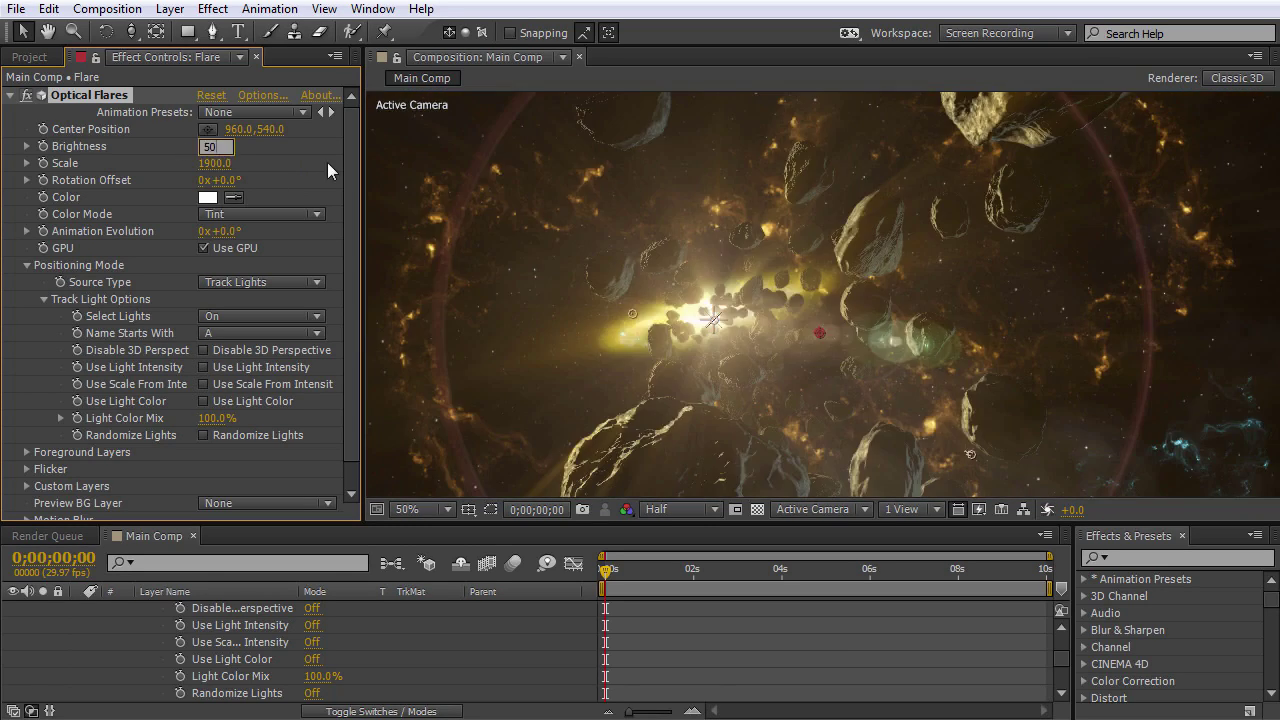
key("Return")
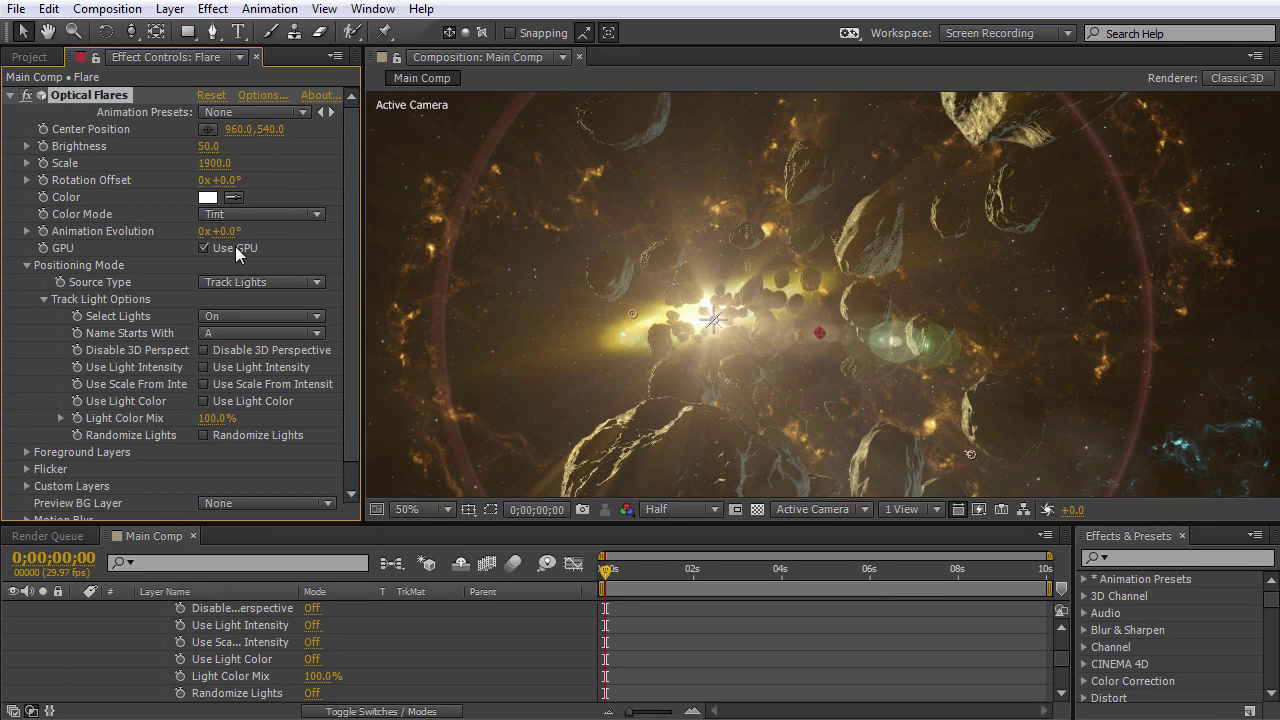
Give the flare a flicker with speed 10 and amount 20.
scroll(200, 320, "down", 1)
left_click(26, 443)
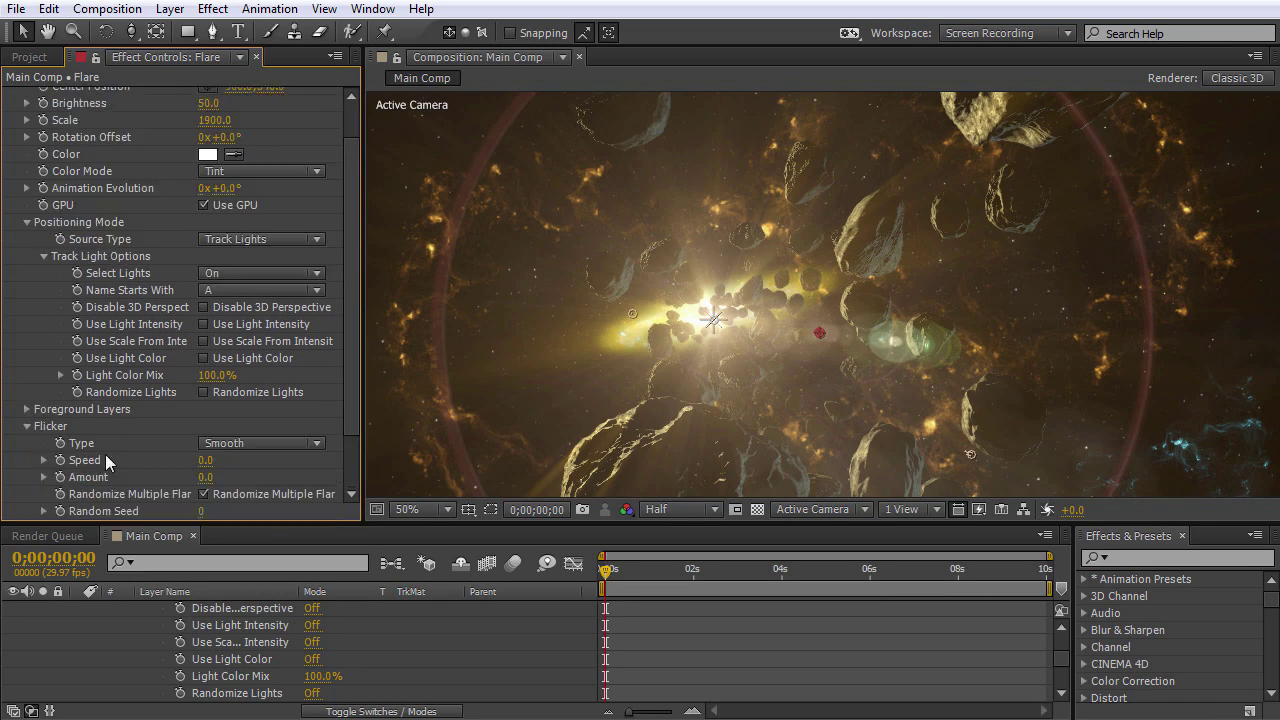
left_click(205, 461)
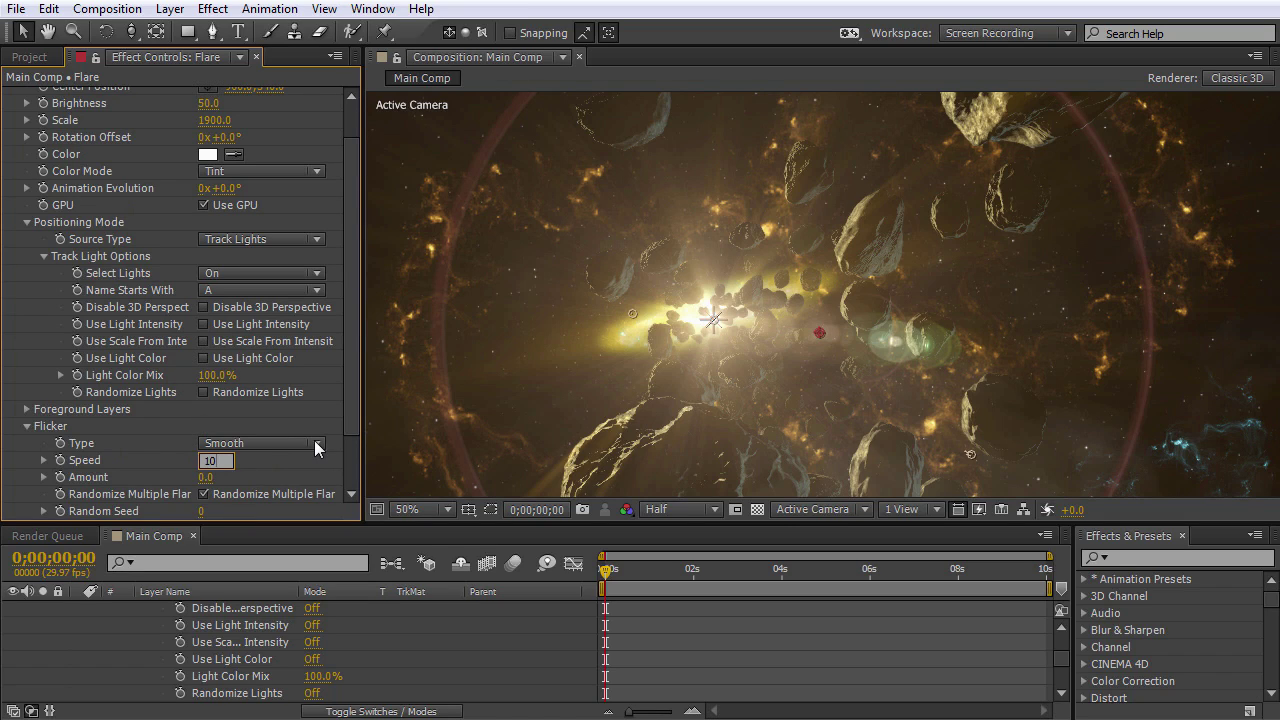
type("10")
left_click(210, 479)
type("2")
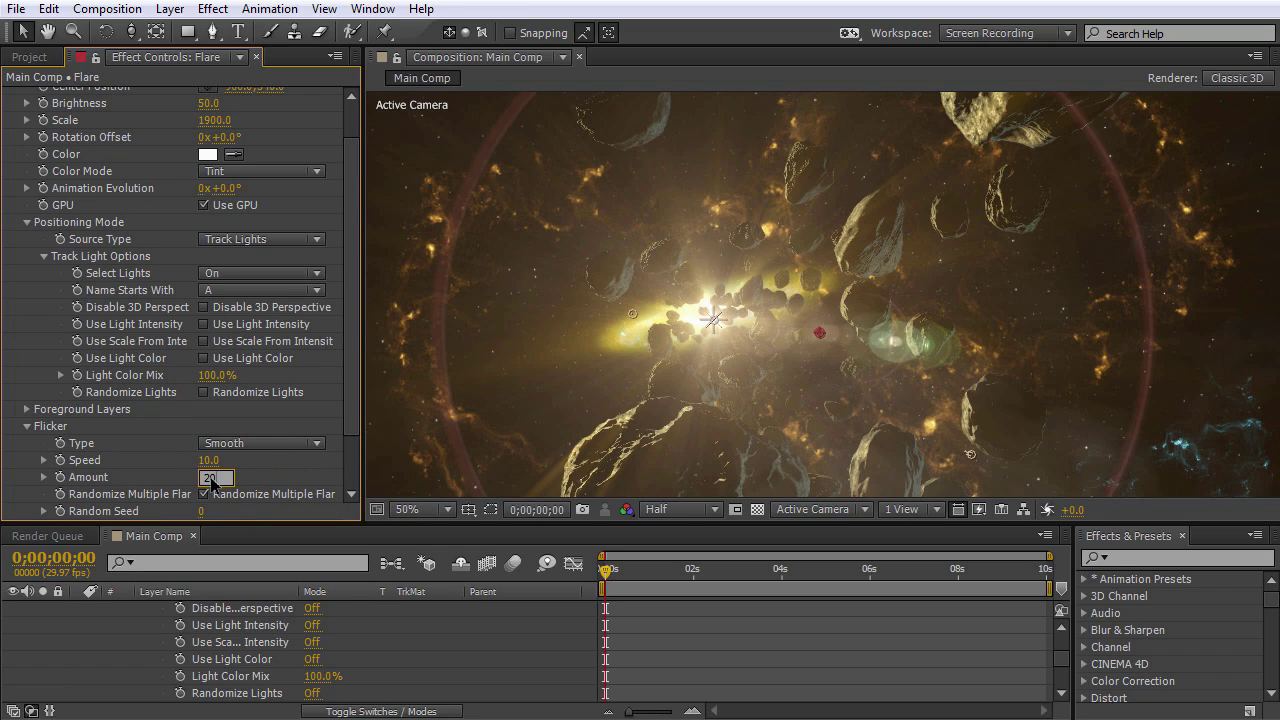
type("0")
key("Return")
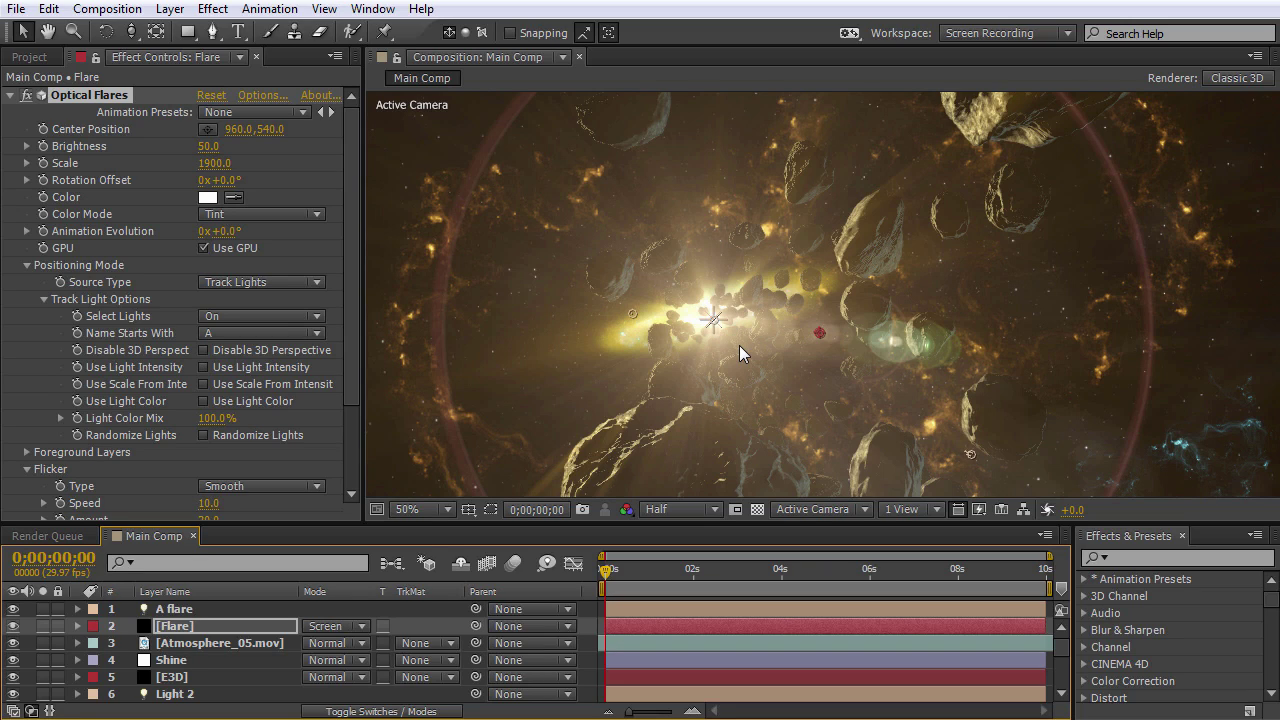
Hide the layer controls in the composition view and select the Flare layer.
key("ctrl+shift+h")
left_click(164, 630)
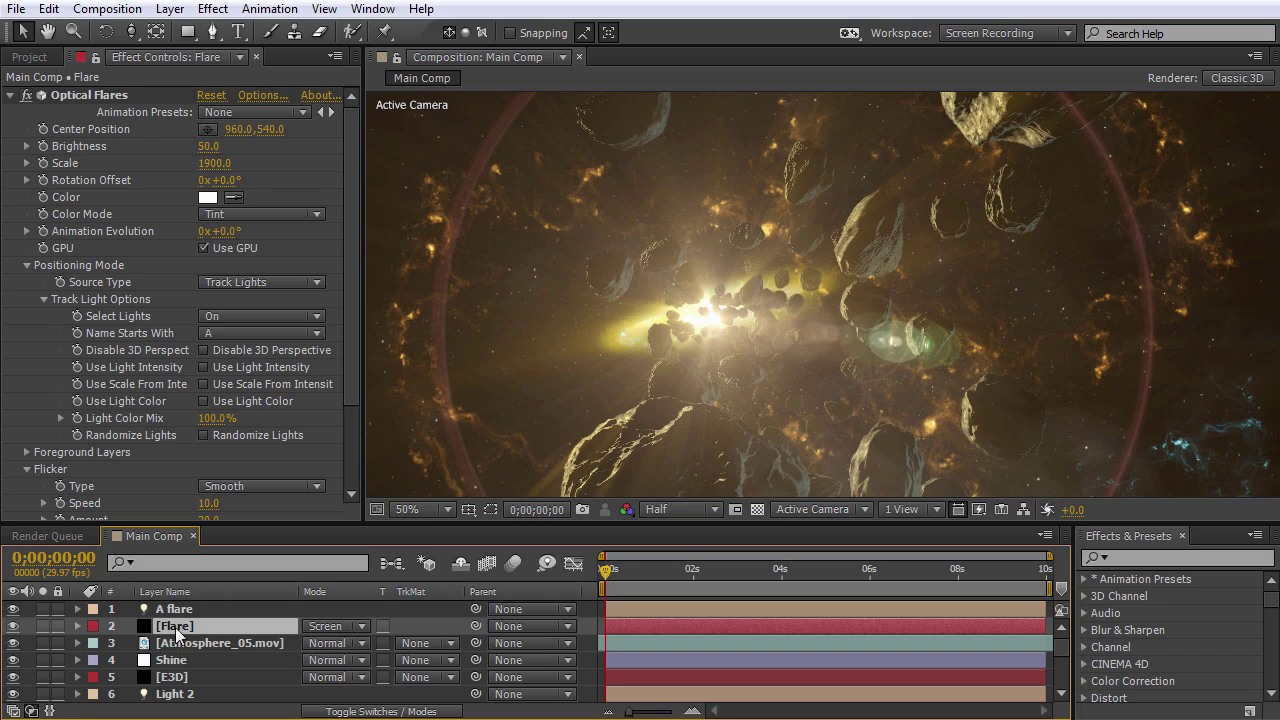
Move the Flare layer below E3D, duplicate it, and place the copy at the top of the layer stack.
left_click_drag(180, 648, 188, 678)
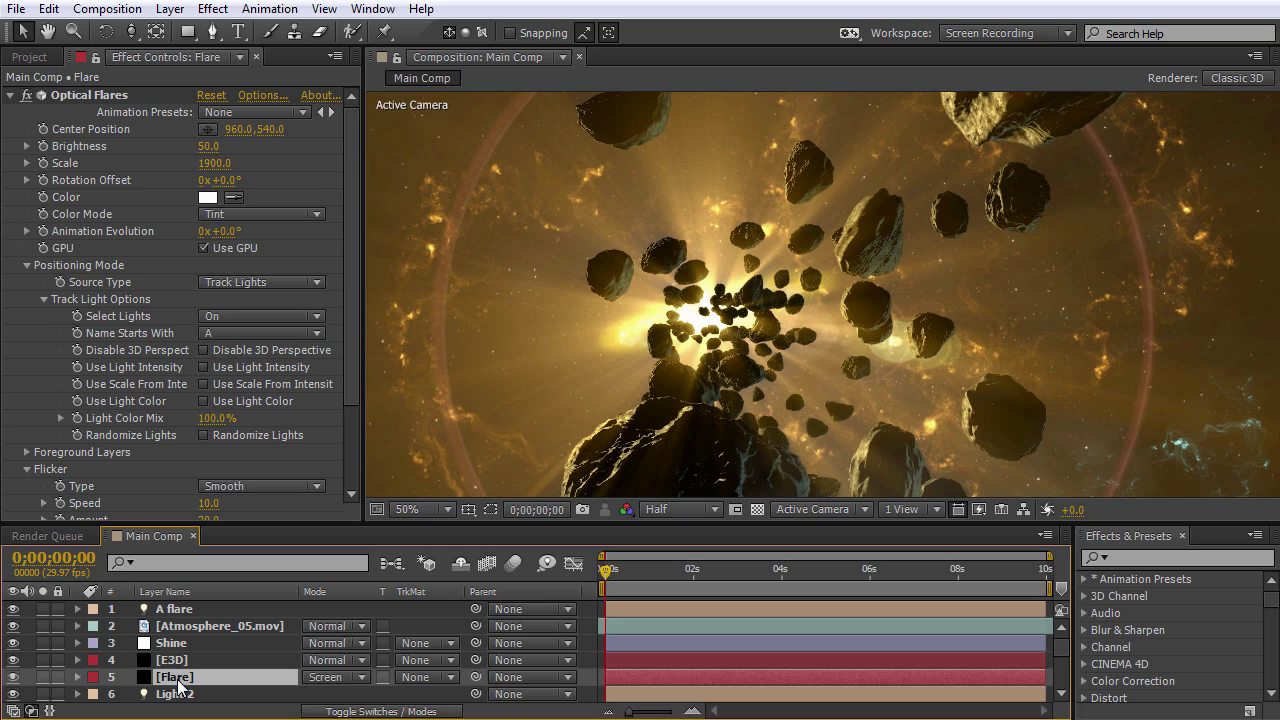
key("ctrl+d")
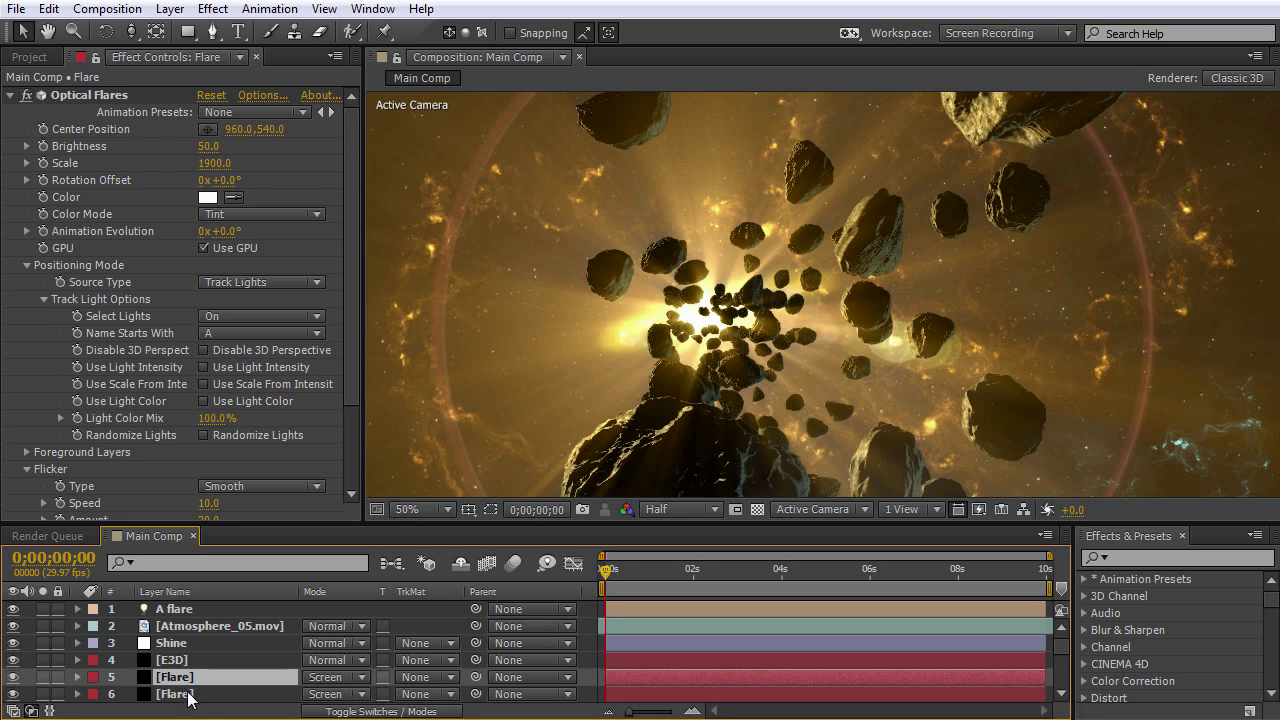
left_click_drag(184, 680, 178, 606)
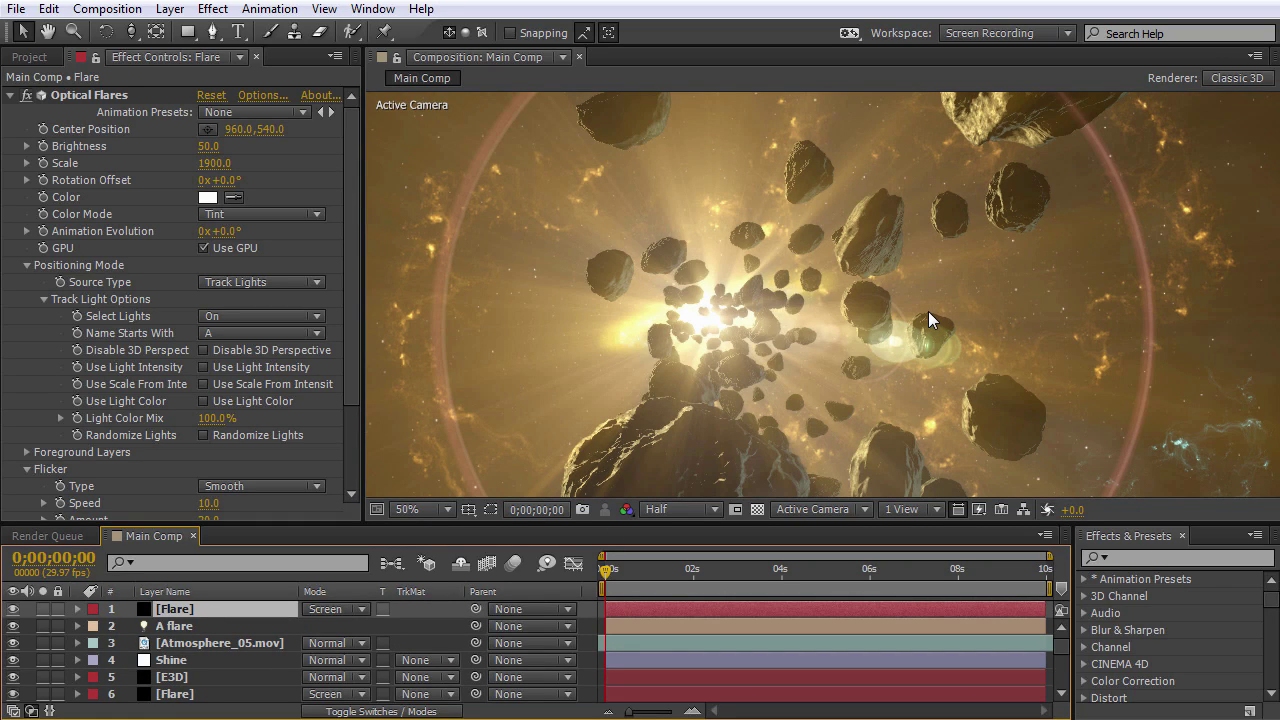
key("comma")
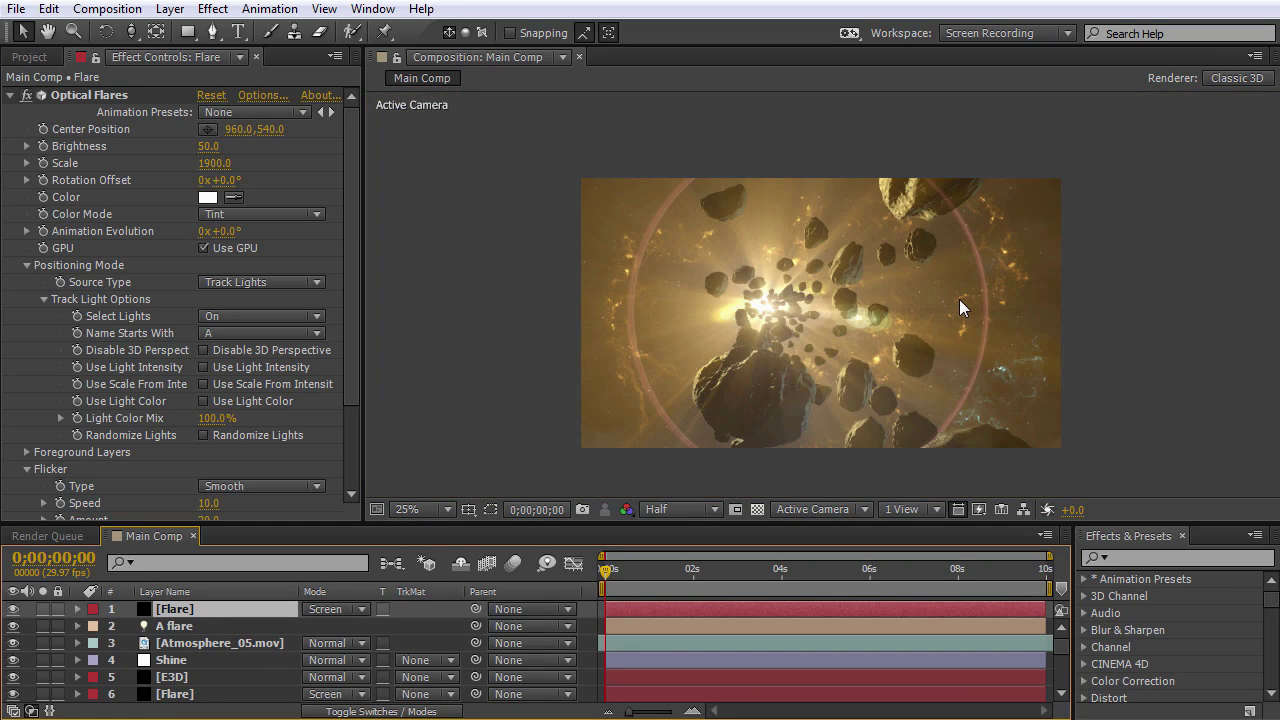
key("period")
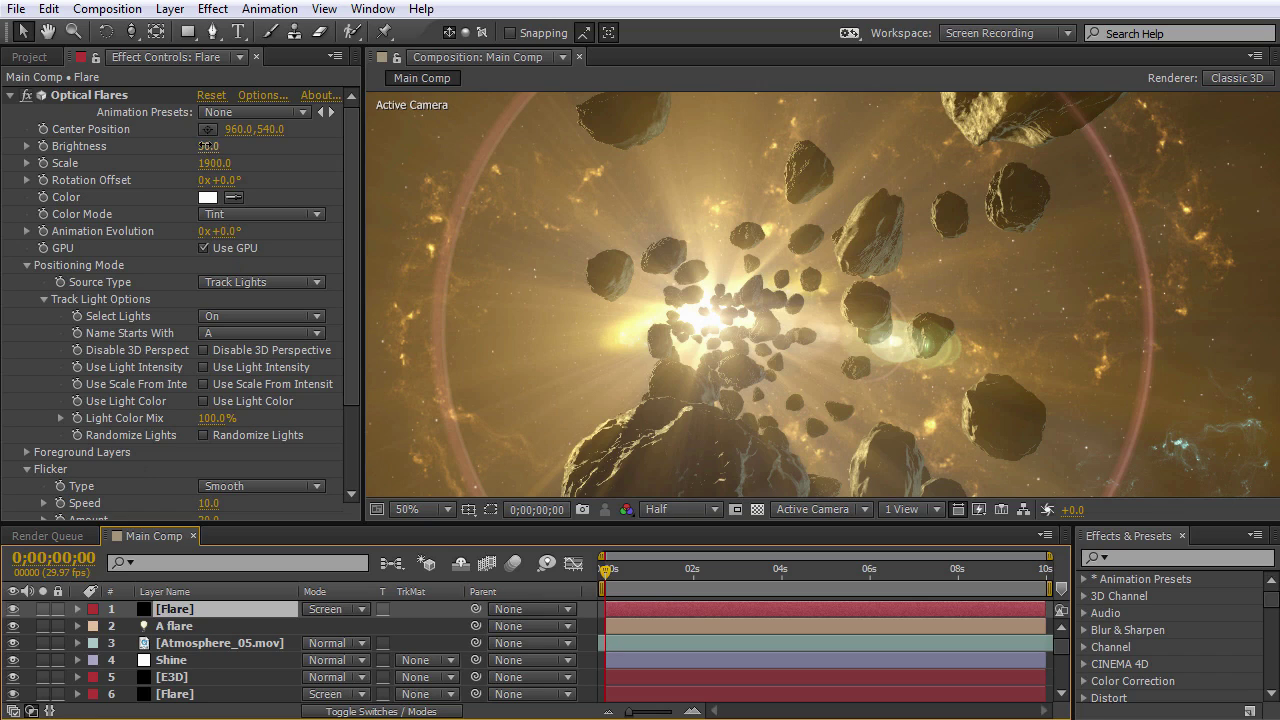
Set the Optical Flares brightness to 20 on the topmost Flare layer and 30 on the Flare layer below E3D.
left_click_drag(206, 145, 203, 143)
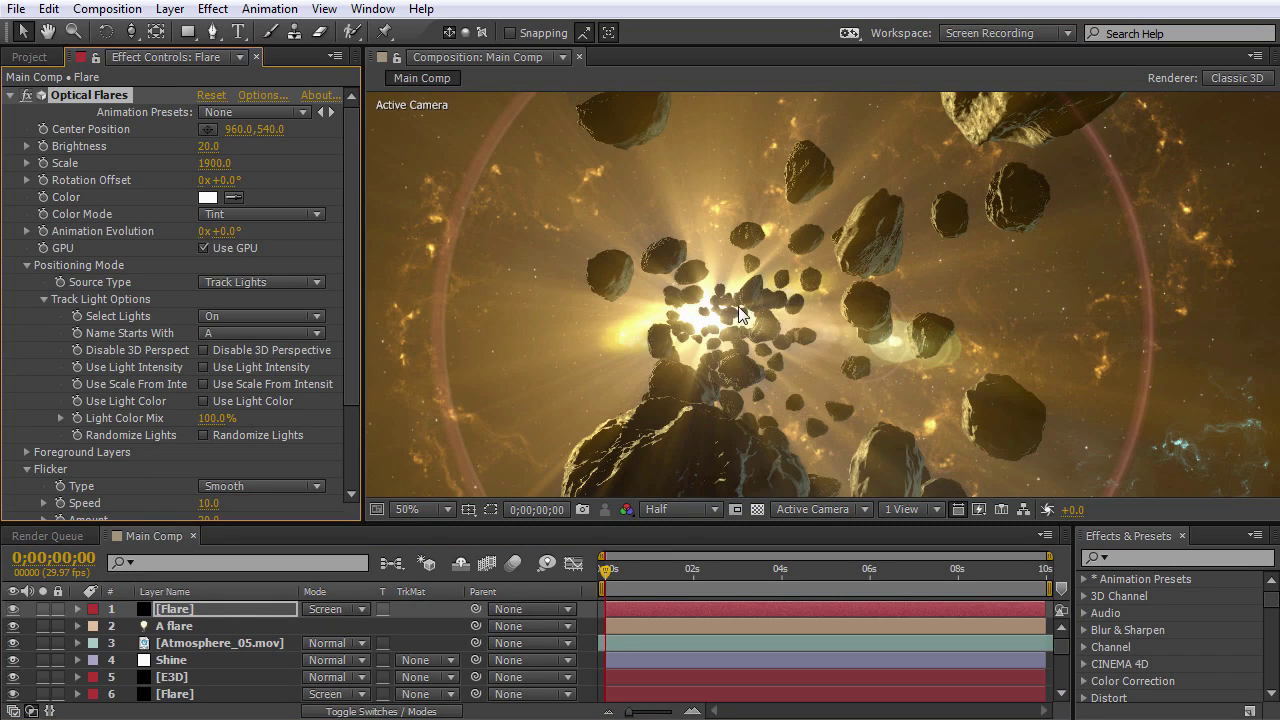
left_click(173, 696)
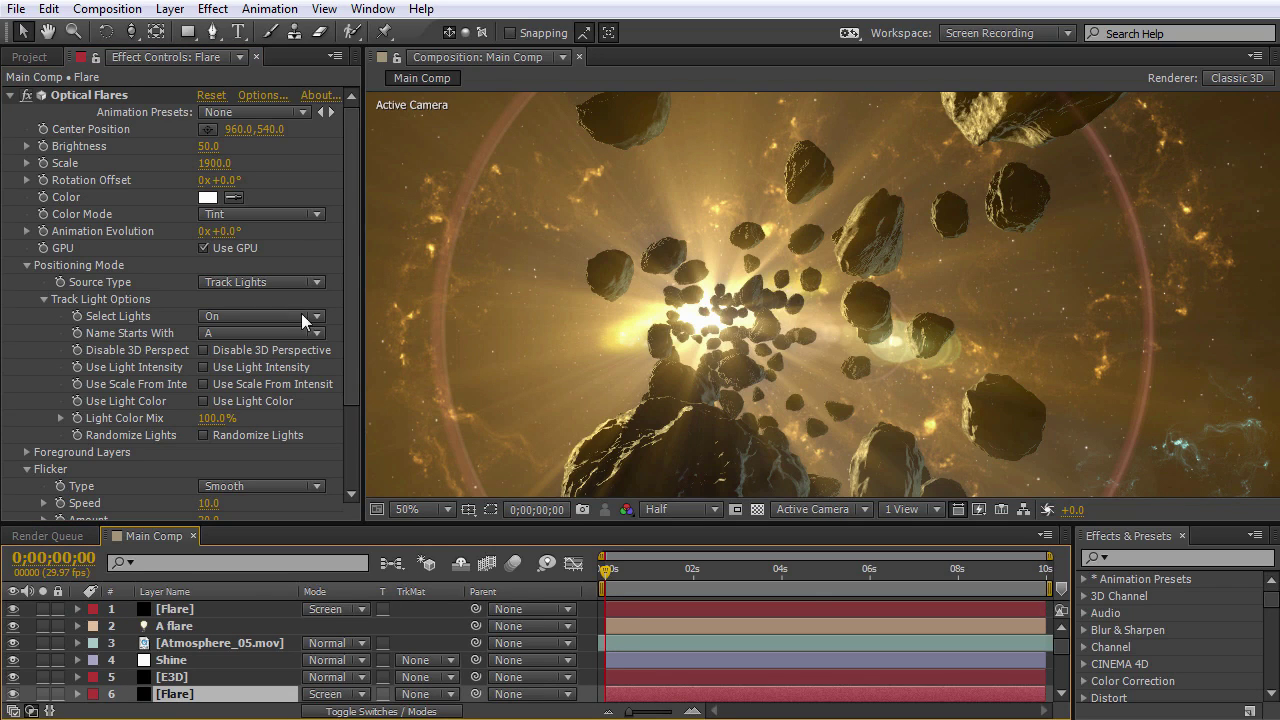
left_click_drag(207, 150, 213, 146)
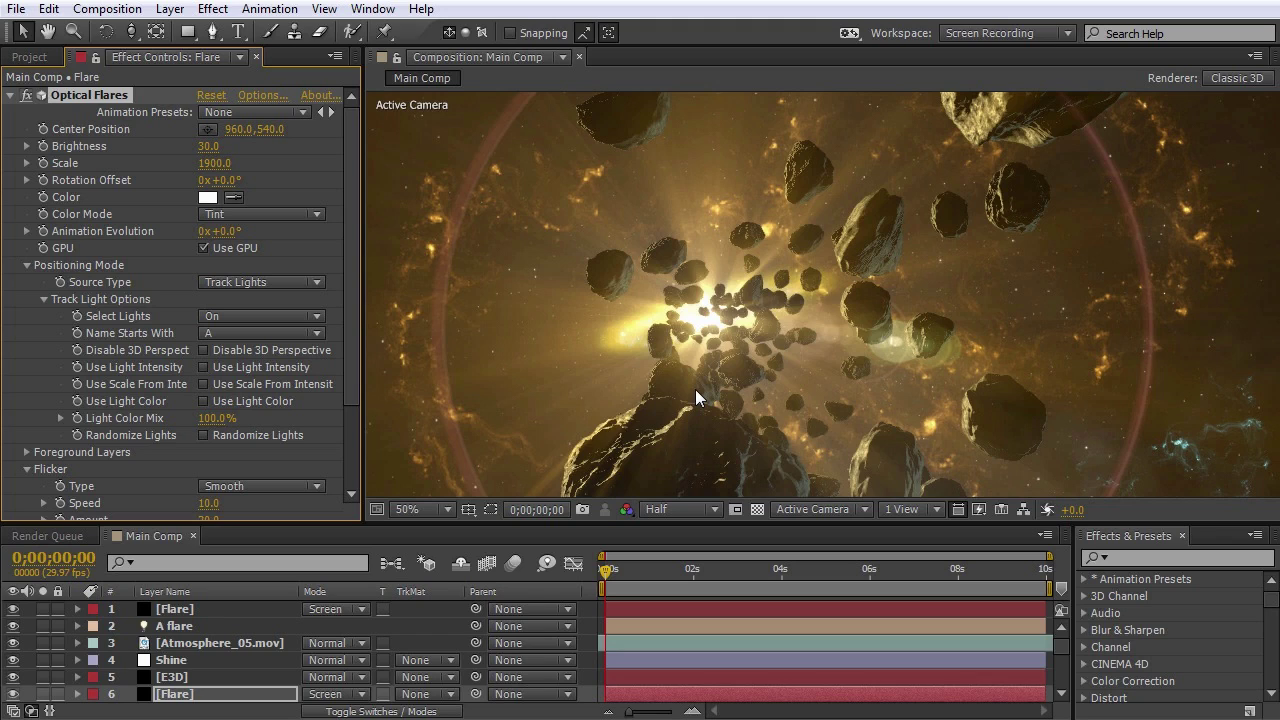
Create a new adjustment layer in Main Comp and move it to the top of the layer stack.
key("comma")
key("comma")
right_click(657, 143)
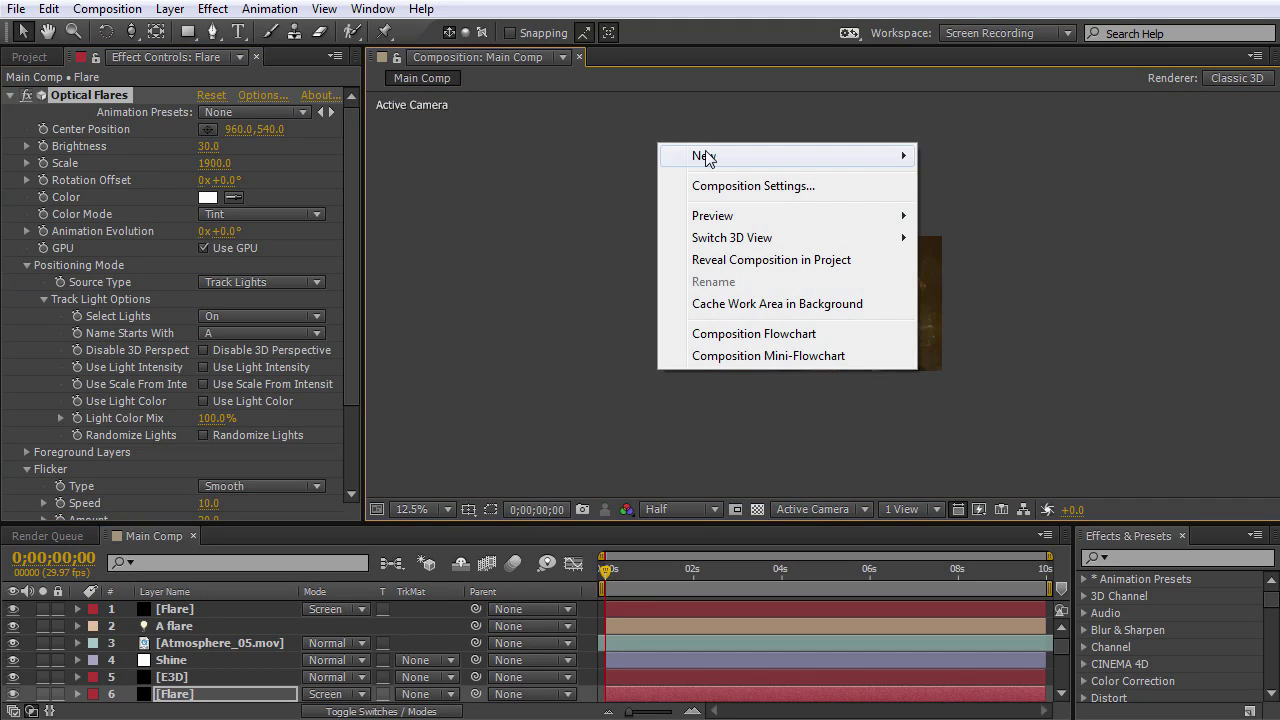
mouse_move(706, 158)
left_click(975, 318)
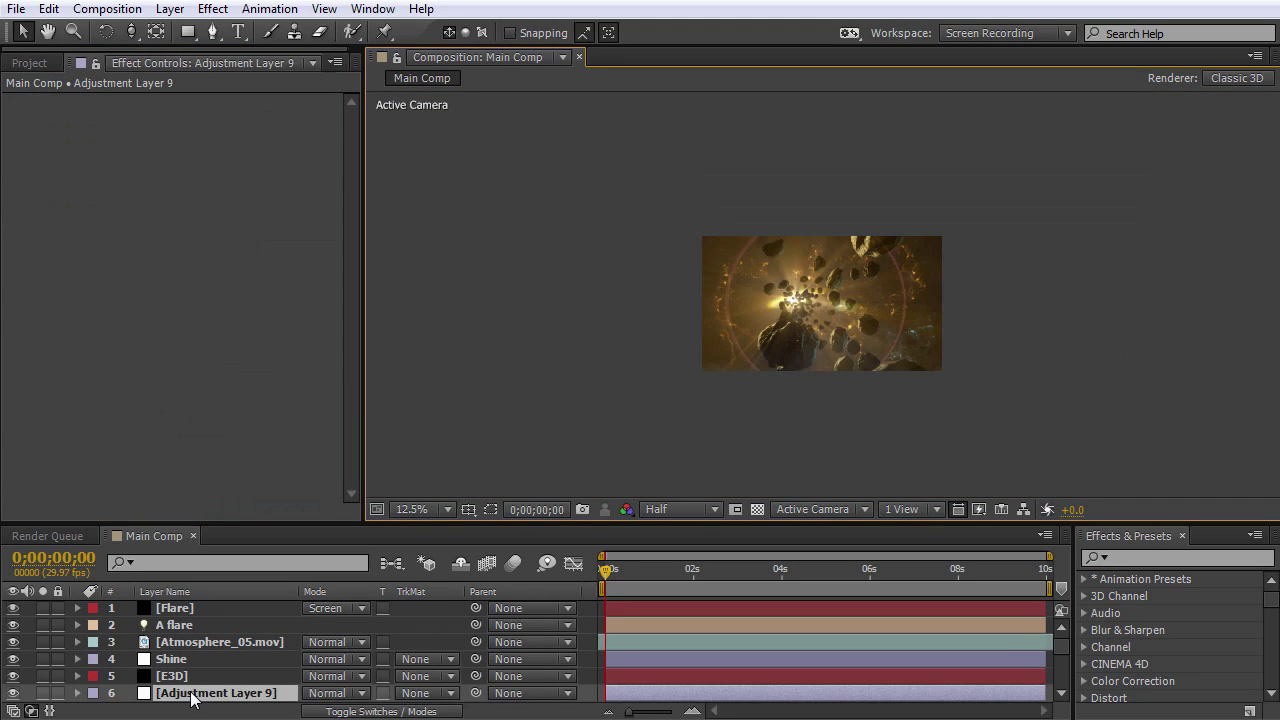
left_click_drag(193, 698, 198, 608)
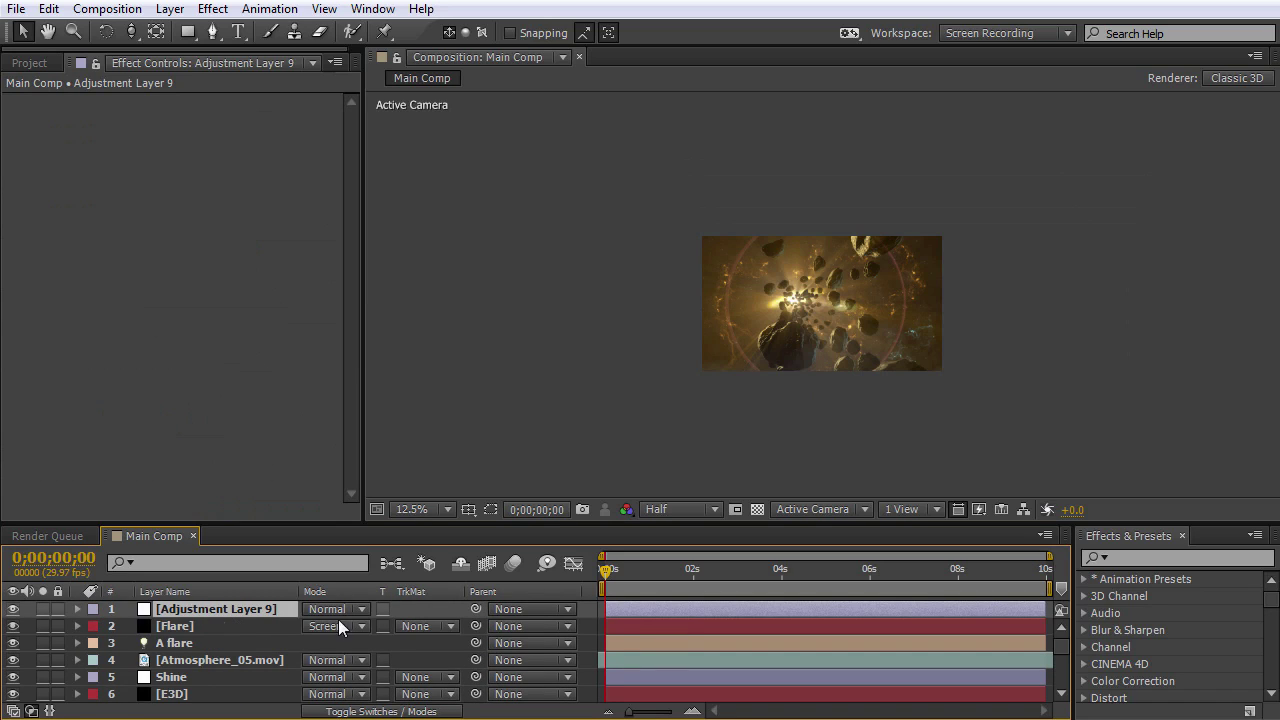
Apply the Curves effect to the new adjustment layer and rename the layer as CC.
left_click(1144, 558)
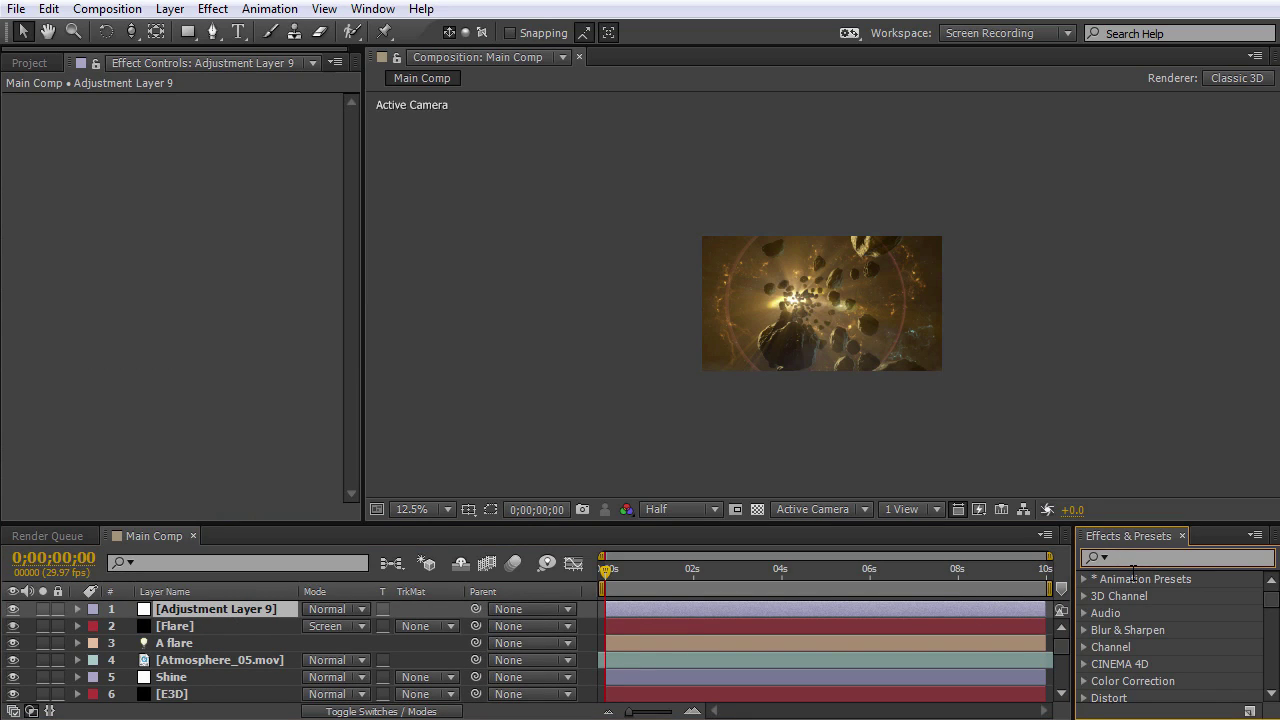
type("curves")
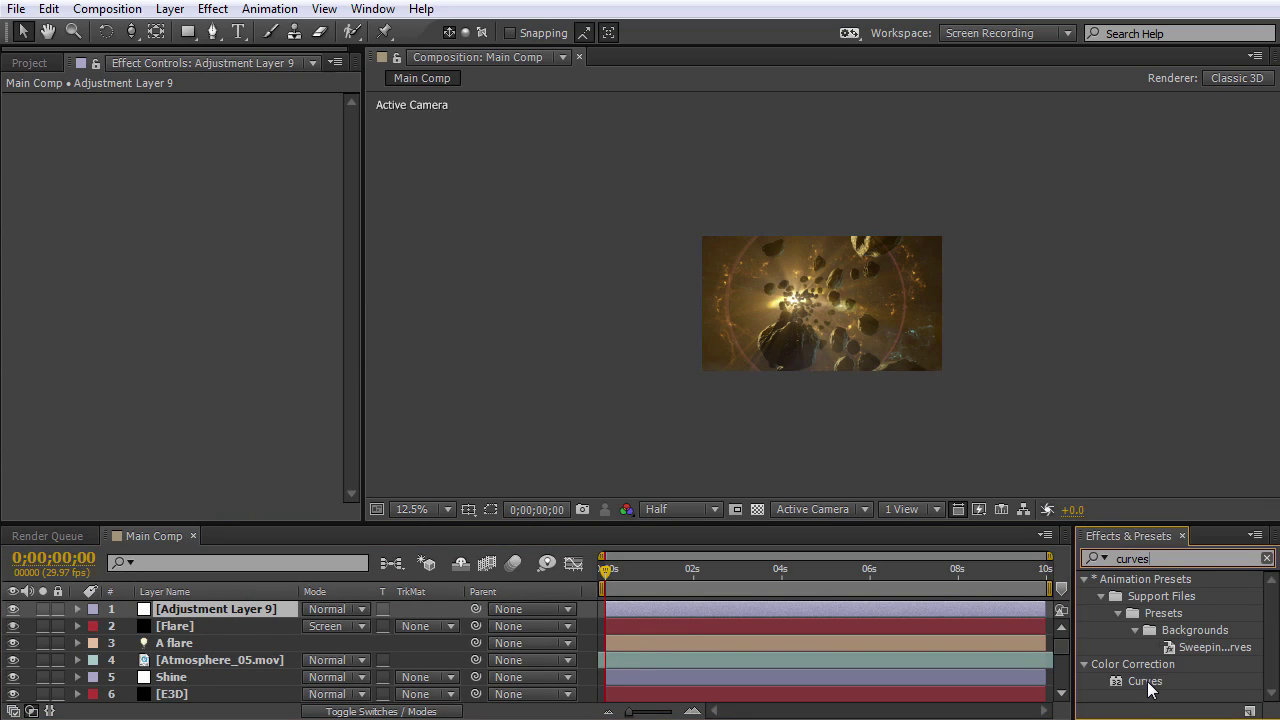
left_click_drag(1145, 681, 270, 611)
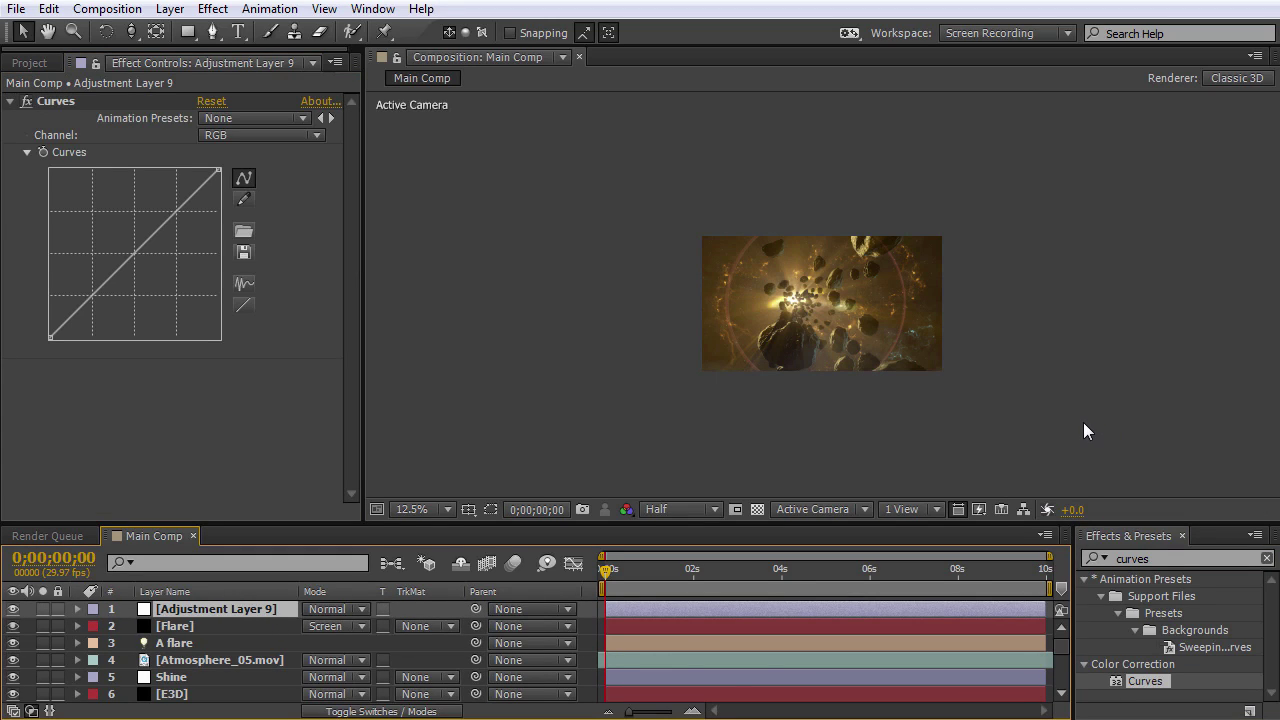
key("Return")
type("CC")
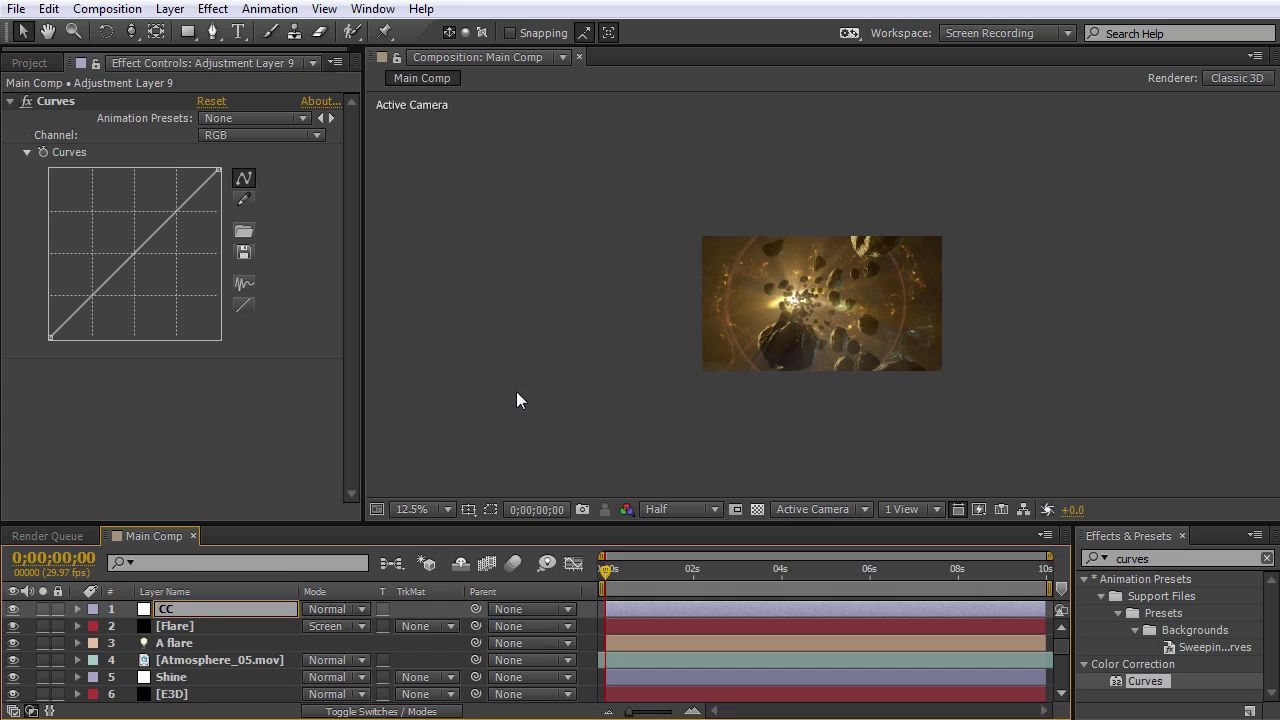
left_click(517, 392)
Pull the lower part of the CC layer's RGB curve down to darken the shadows.
scroll(745, 370, "up", 2)
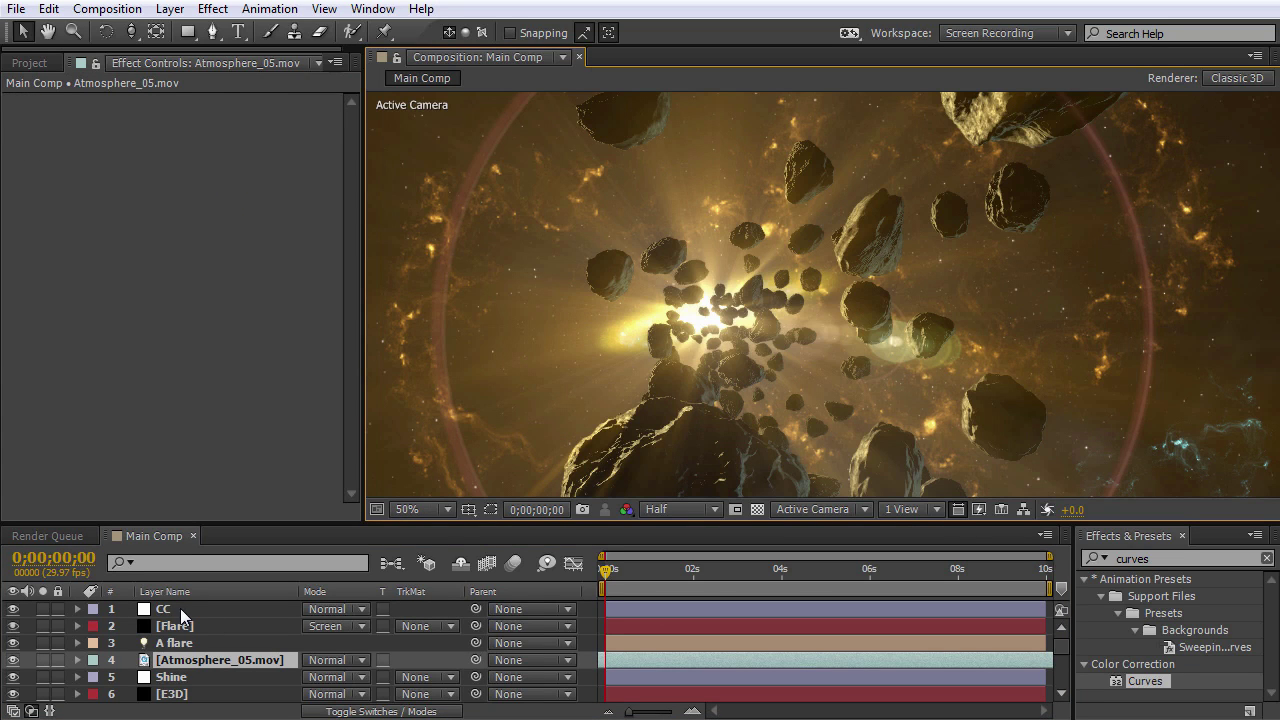
left_click(181, 615)
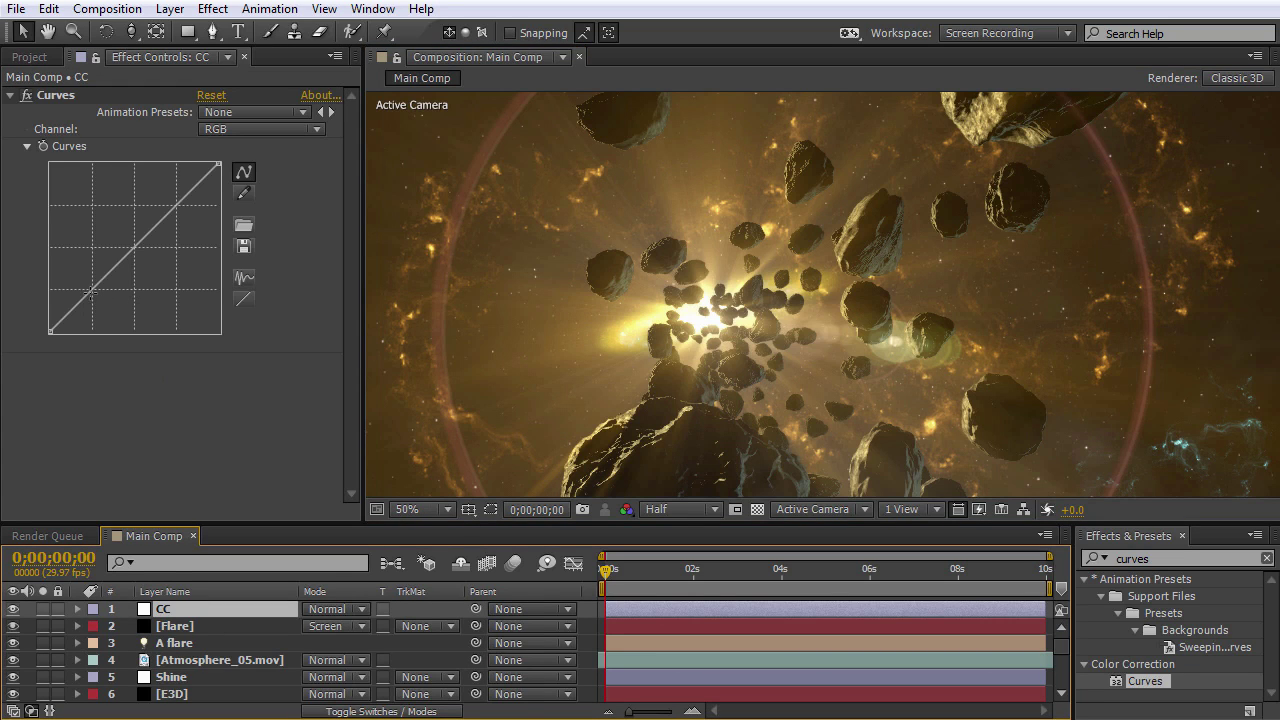
left_click_drag(92, 290, 103, 307)
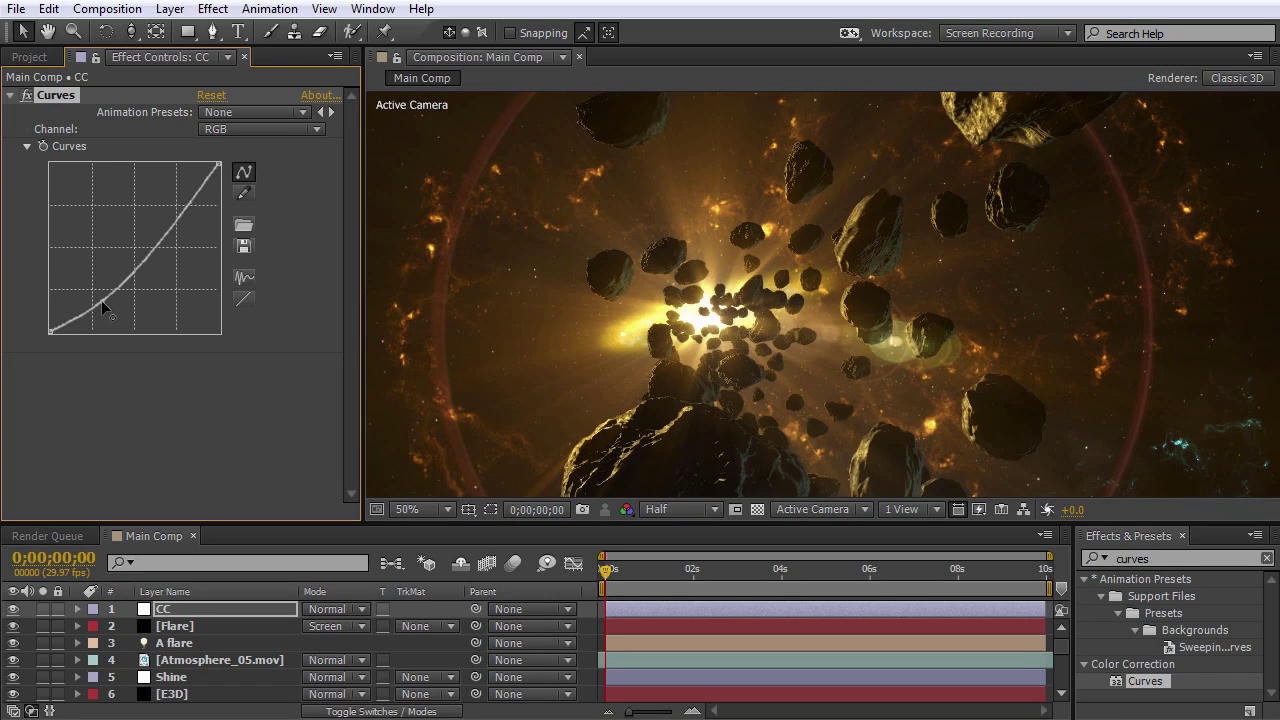
scroll(766, 256, "down", 2)
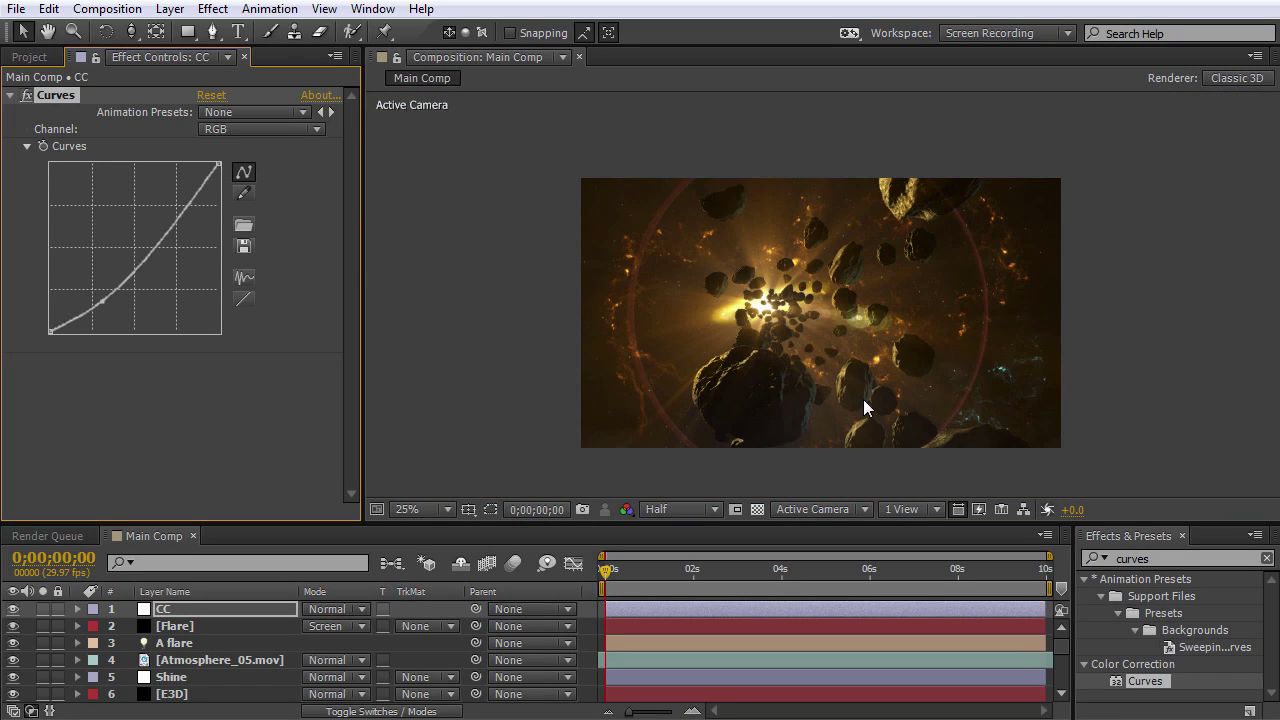
Add 235 Aspect Ratio.png from the Assets folder as the top layer of Main Comp.
left_click(29, 57)
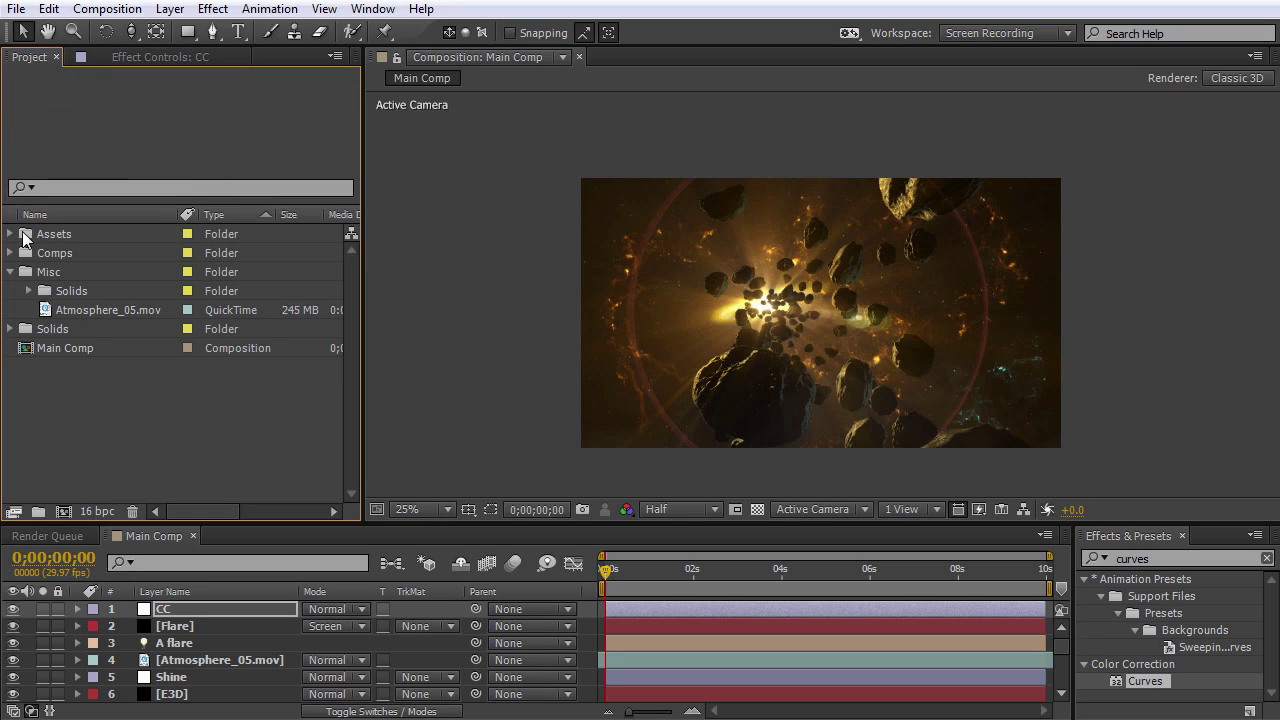
left_click(10, 234)
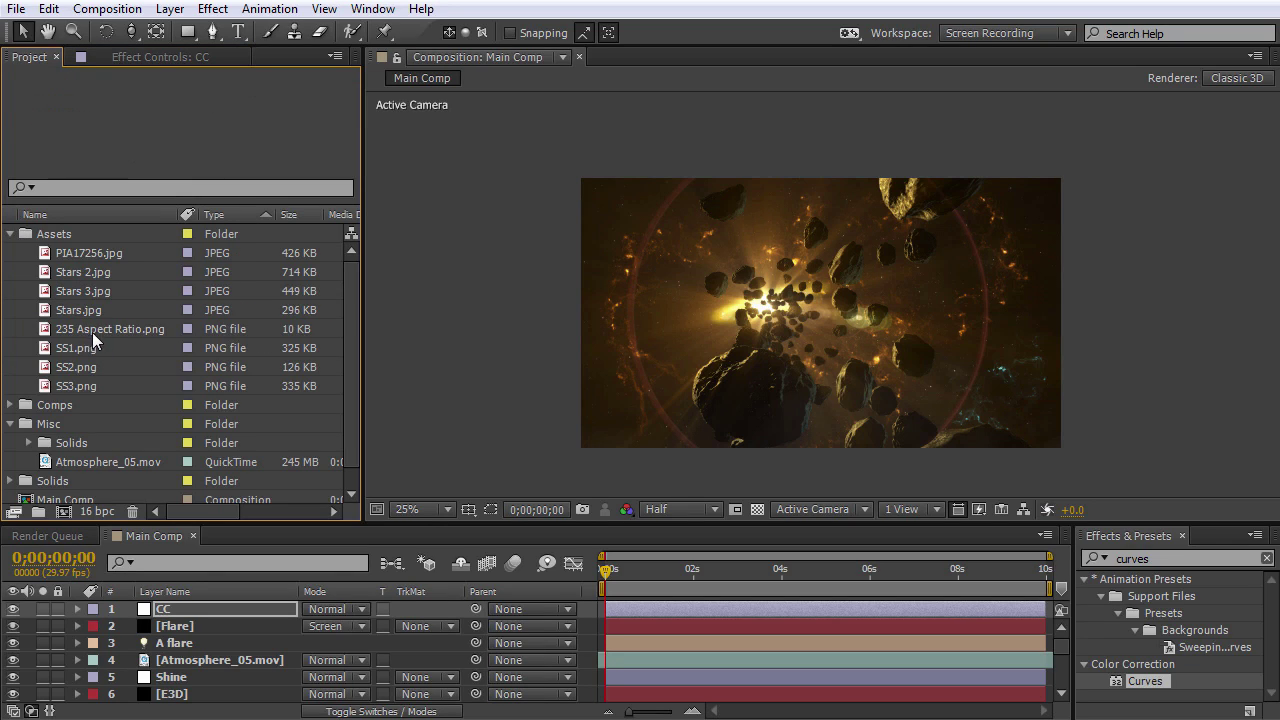
left_click_drag(86, 328, 182, 601)
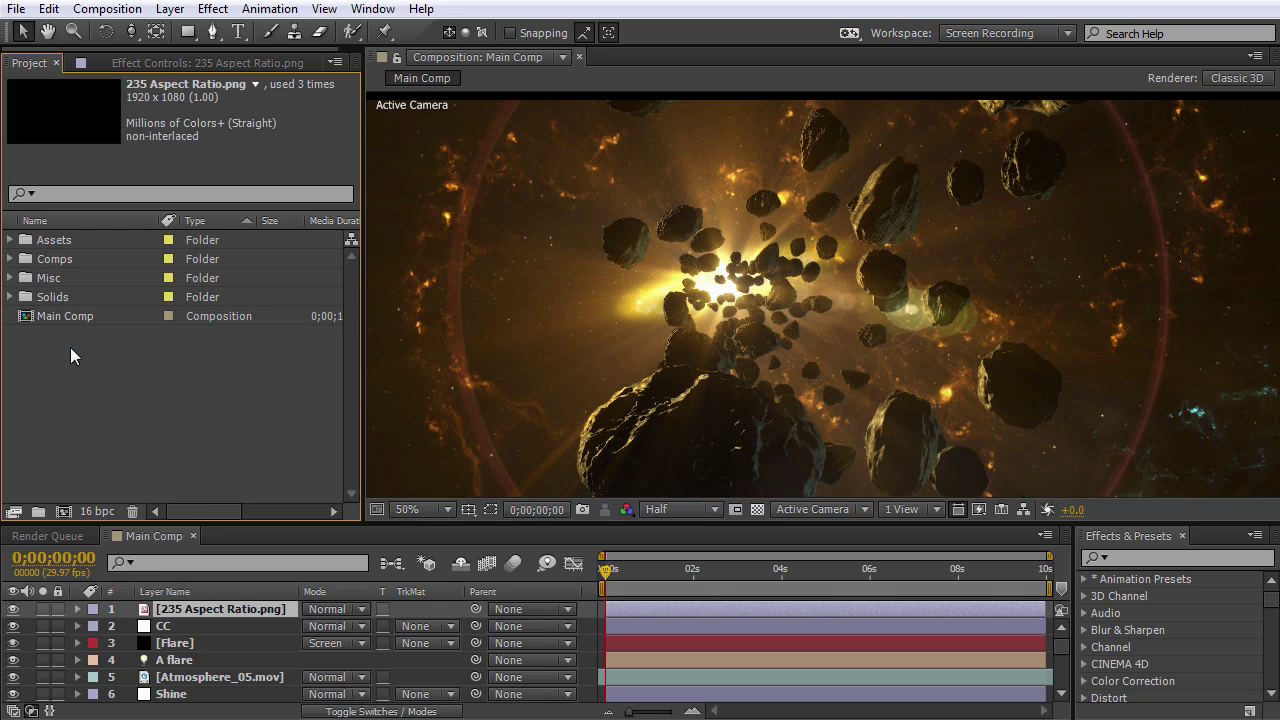
left_click(70, 347)
Turn on keyframing for Camera 1's Point of Interest and Position at the first frame.
scroll(310, 618, "down", 3)
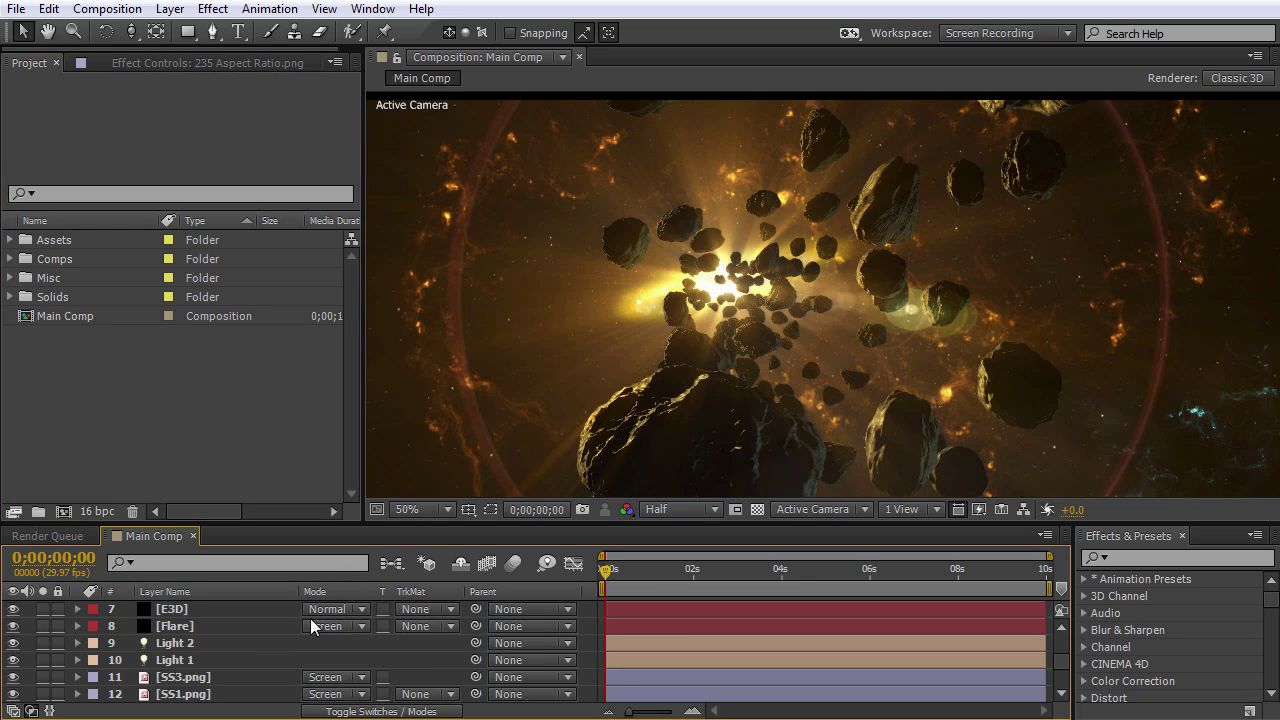
left_click(192, 693)
scroll(225, 664, "down", 1)
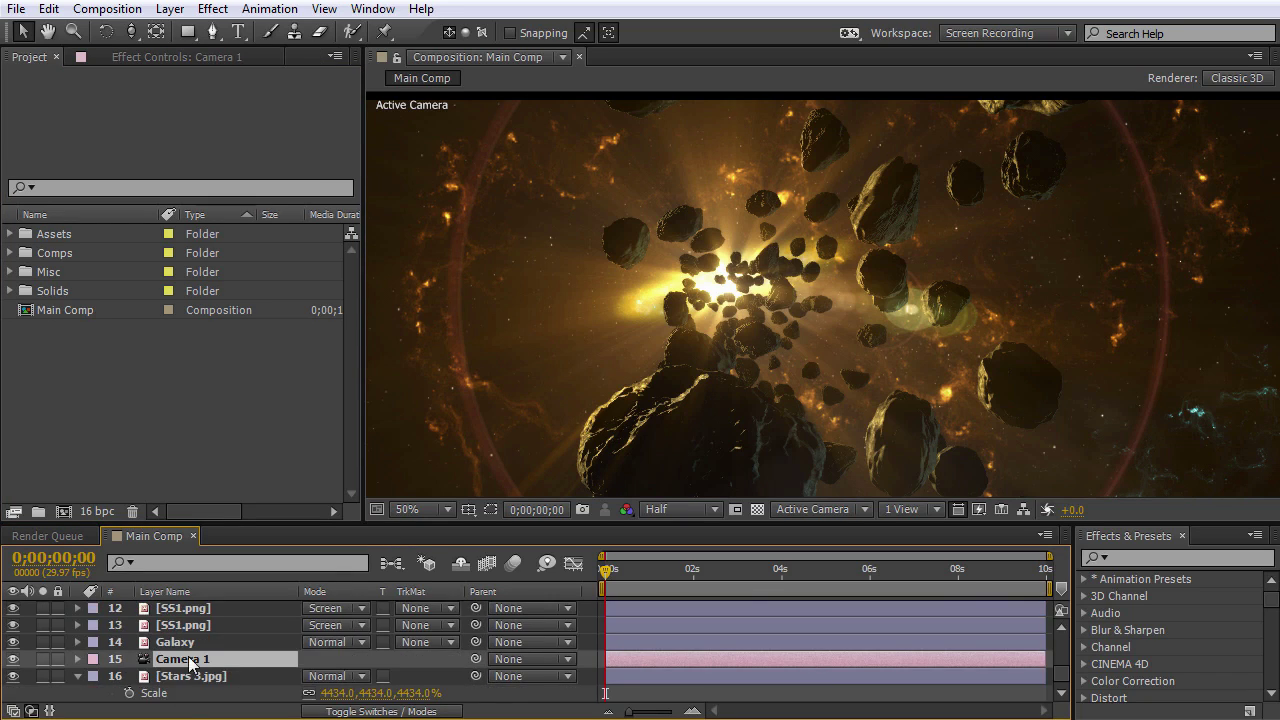
left_click(78, 659)
scroll(125, 670, "down", 2)
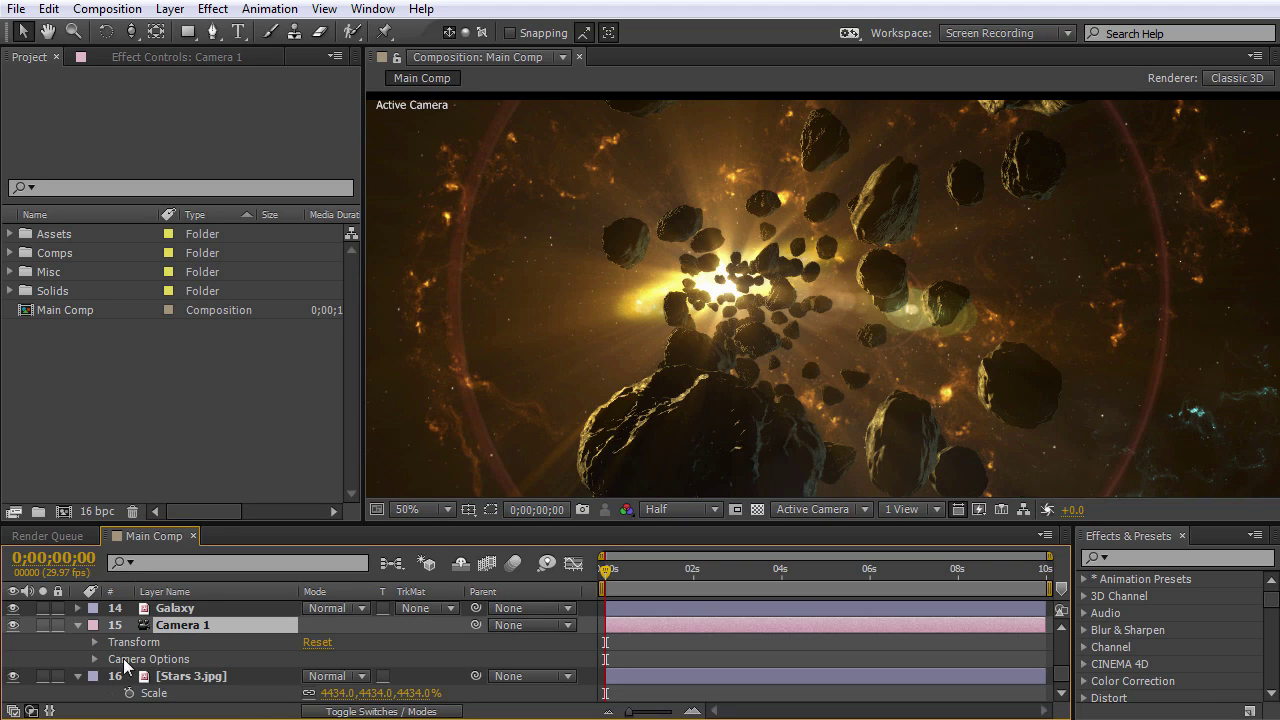
left_click(95, 642)
scroll(110, 650, "down", 2)
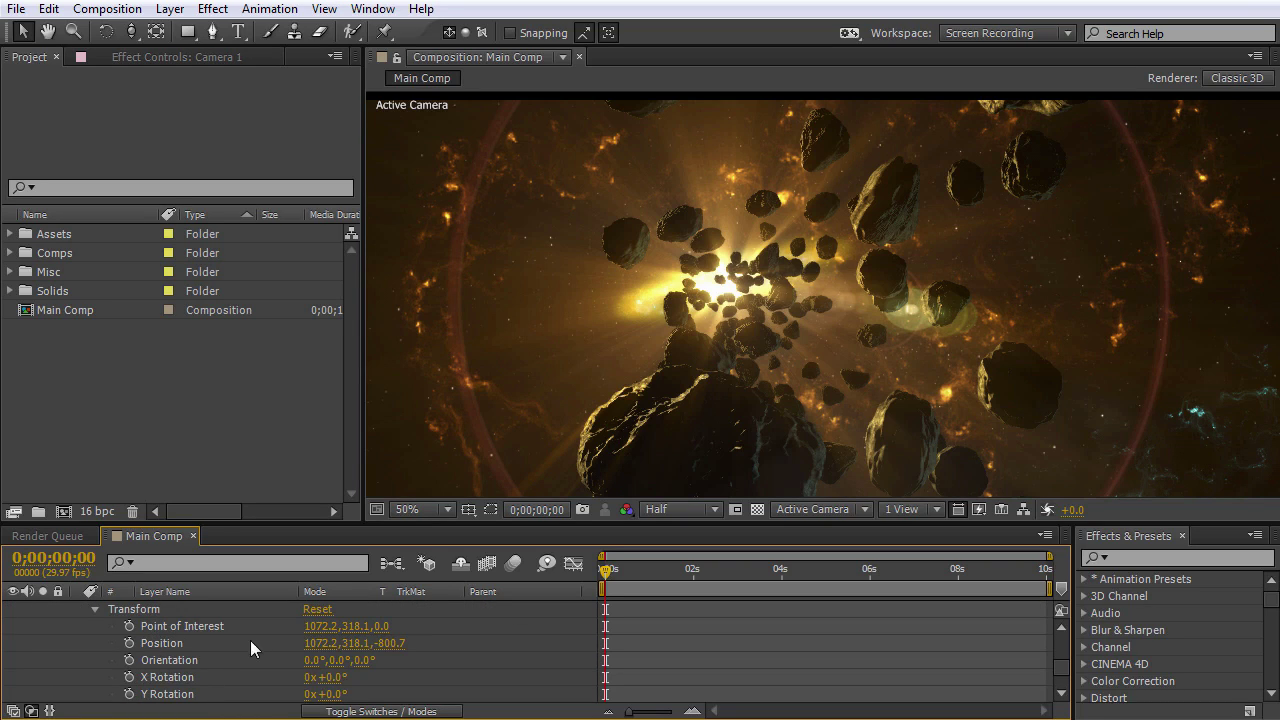
left_click(129, 626)
left_click(129, 643)
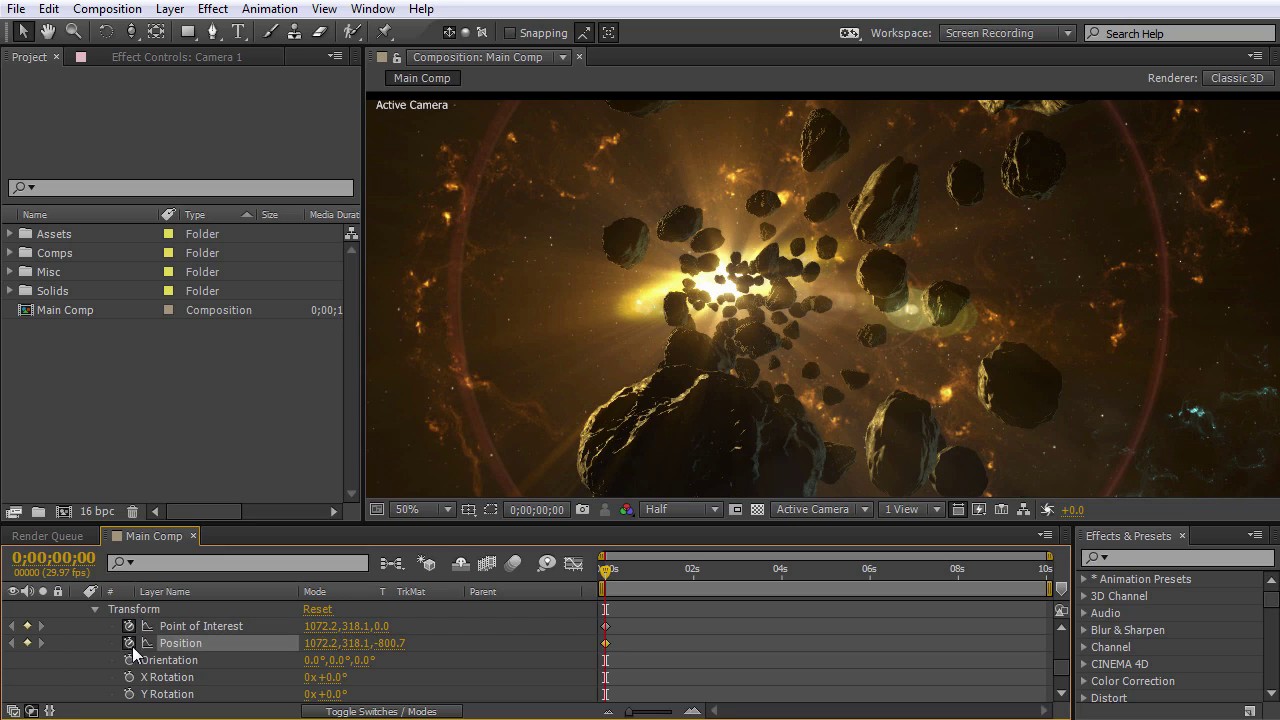
At 0;00;09;29, orbit Camera 1 slightly to a position of about 1100, 304, -800.
left_click_drag(608, 573, 1071, 583)
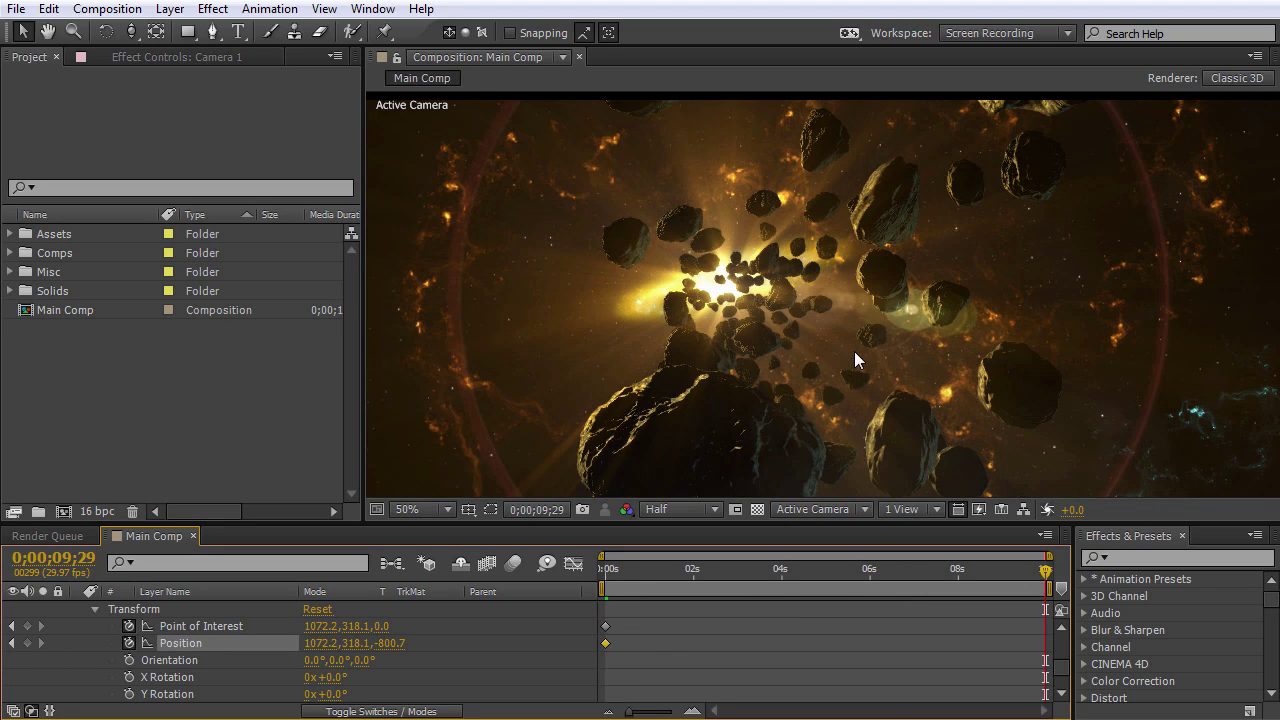
key("c")
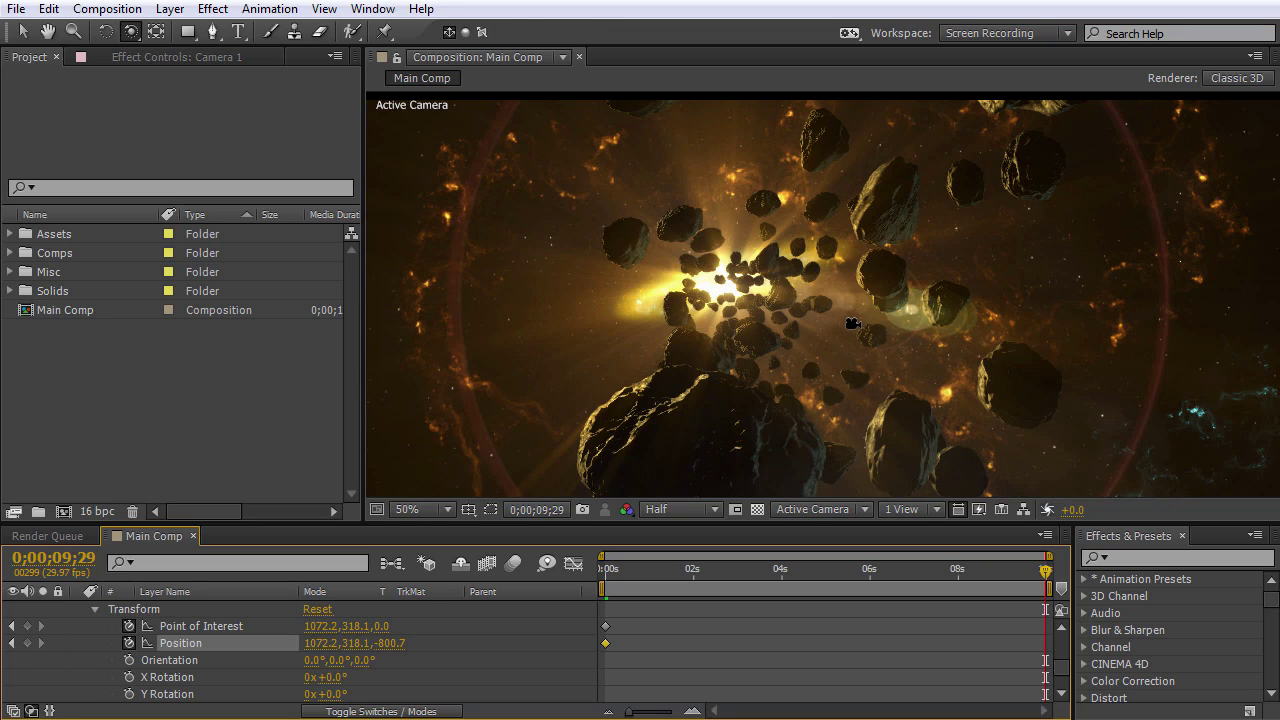
left_click_drag(884, 307, 948, 373)
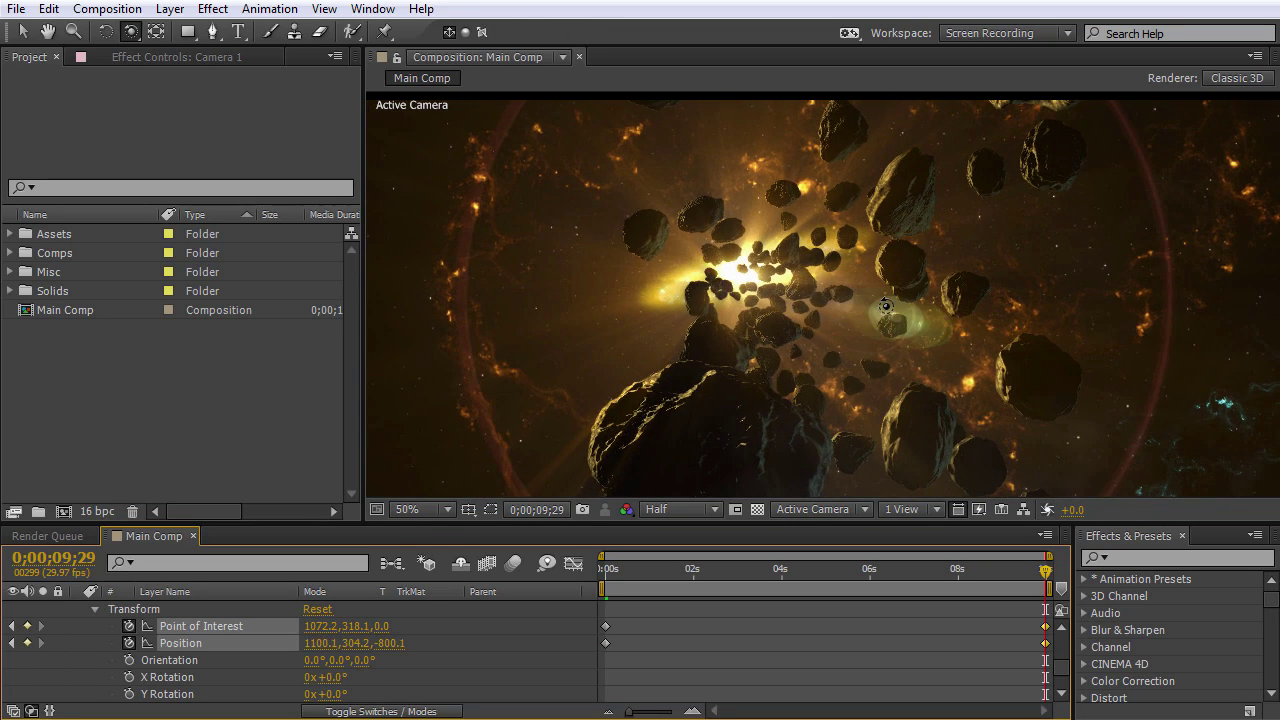
key("comma")
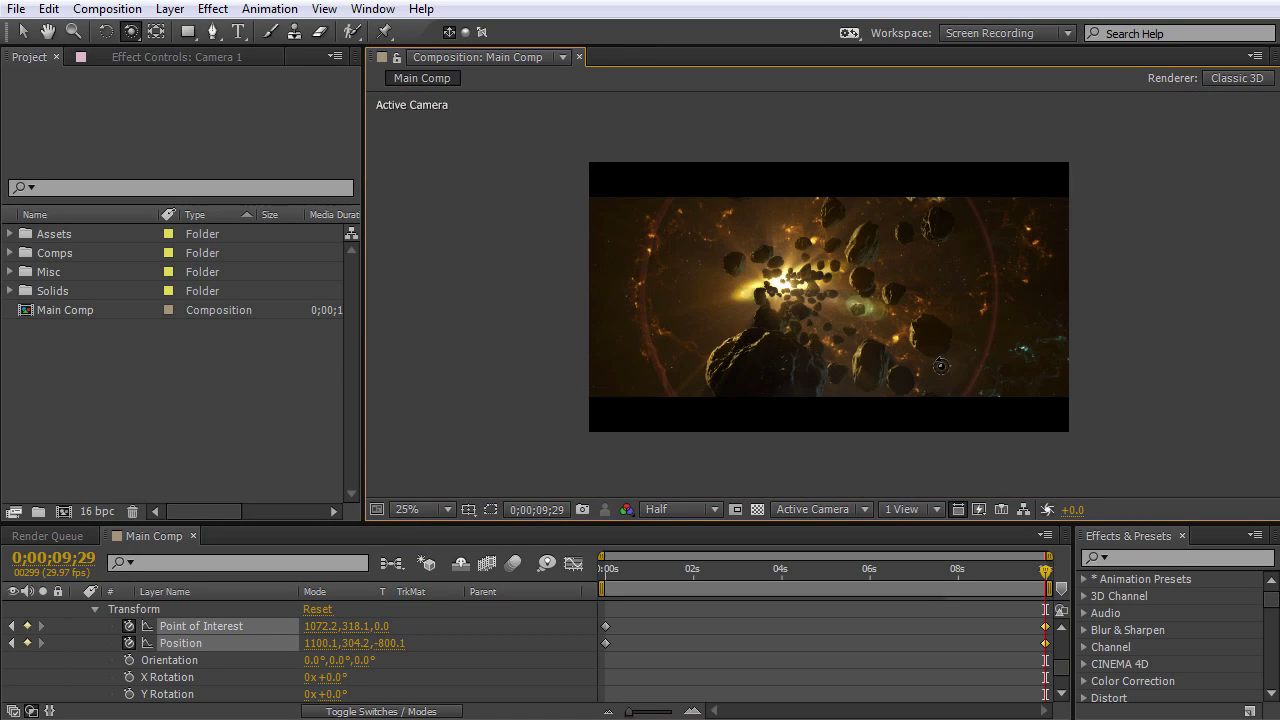
key("period")
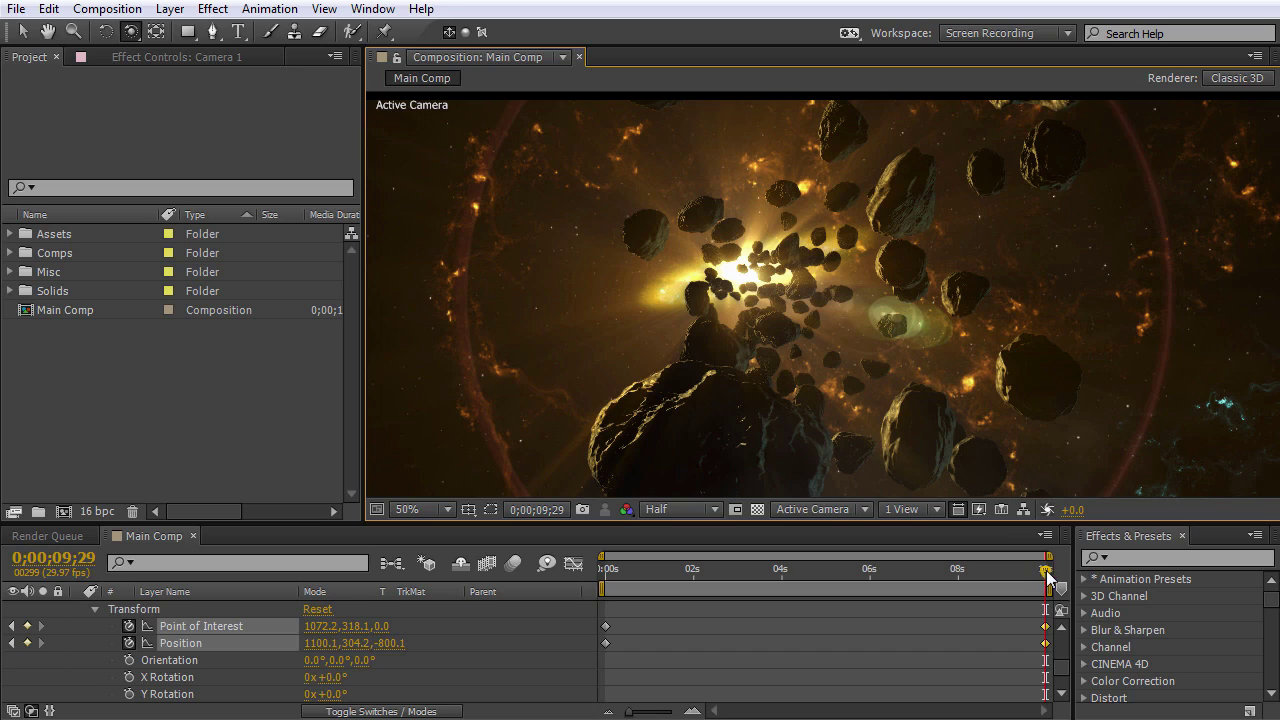
Set the Optical Flares Flicker Amount and Speed to 0 on the Flare layer directly below E3D.
left_click_drag(1045, 572, 723, 577)
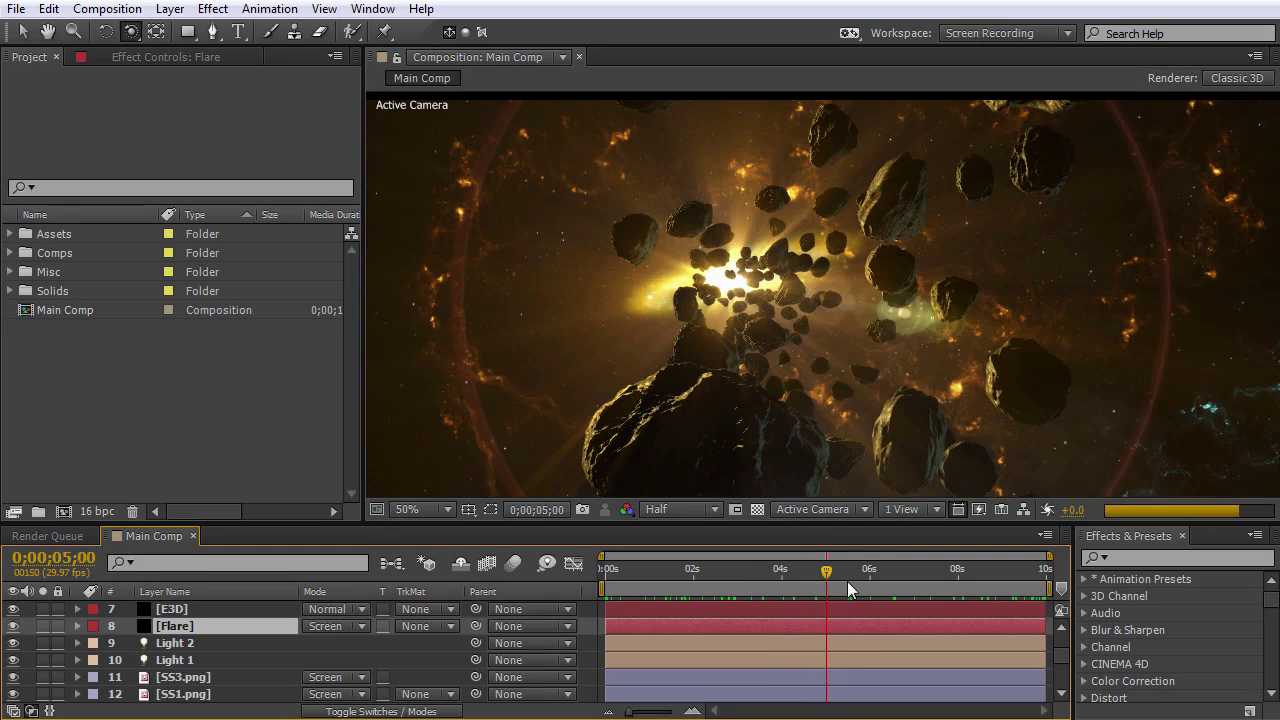
left_click_drag(847, 581, 907, 586)
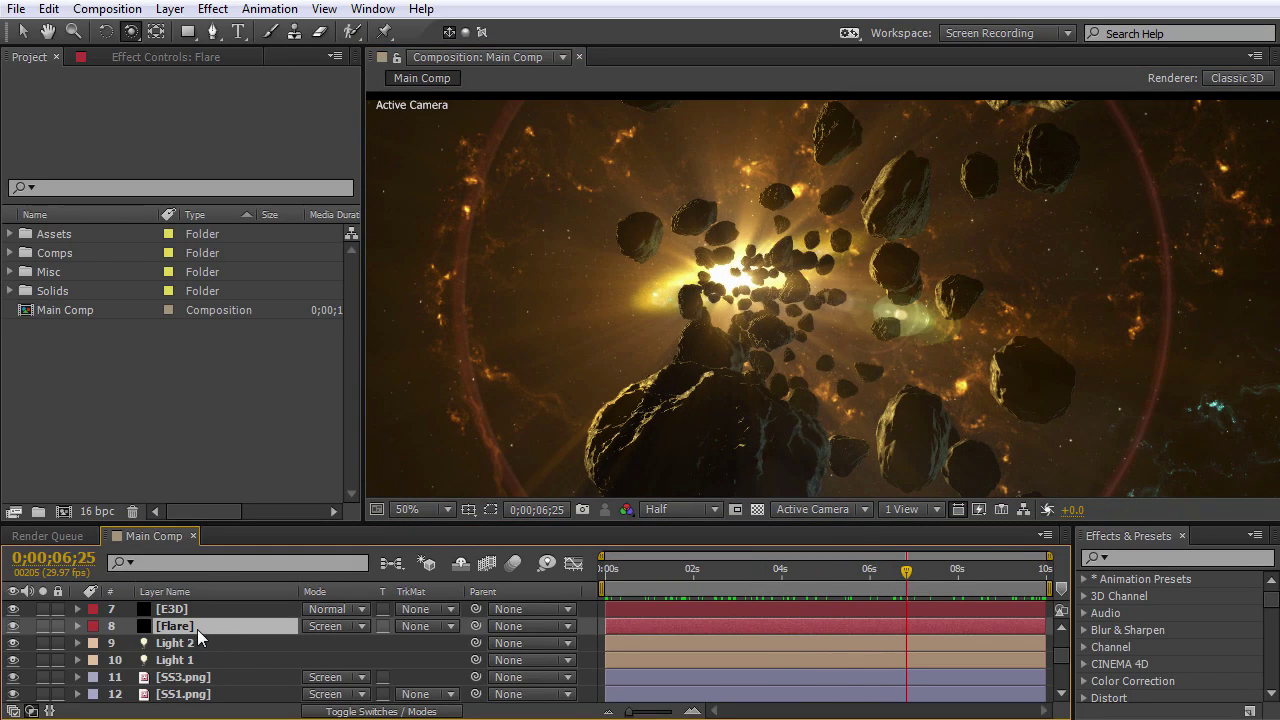
left_click(138, 55)
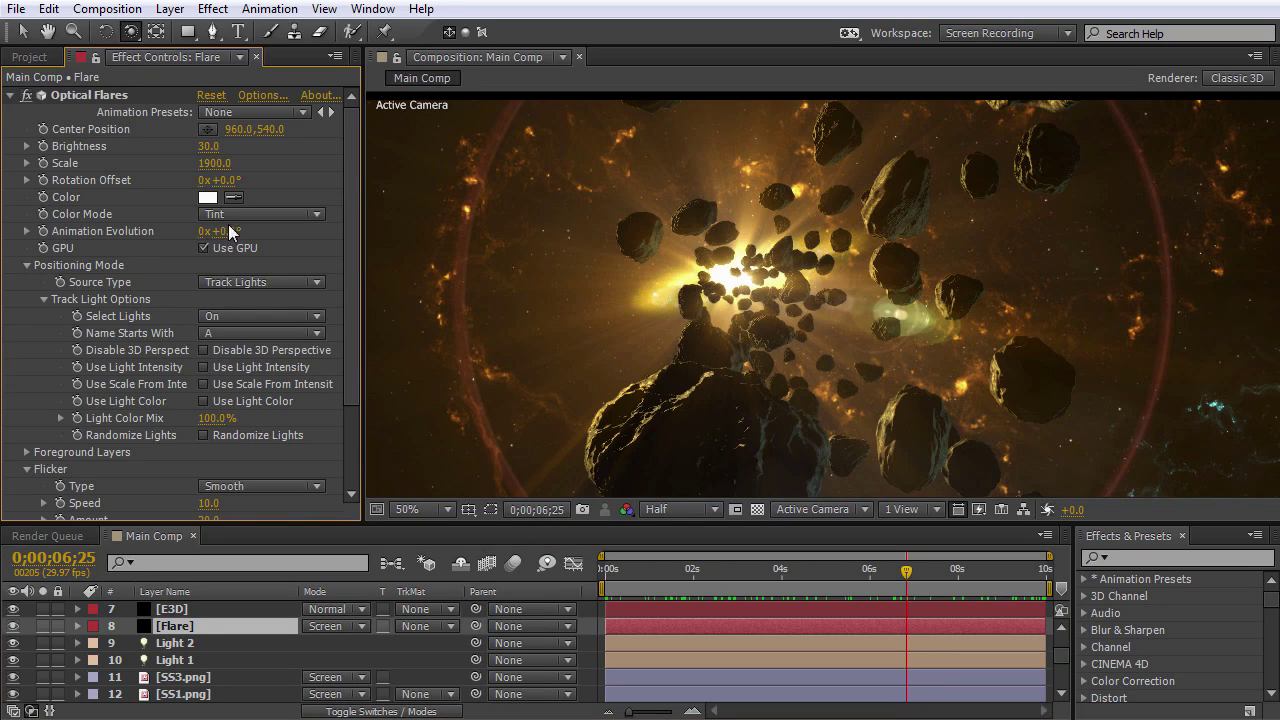
left_click_drag(349, 282, 350, 385)
left_click(289, 416)
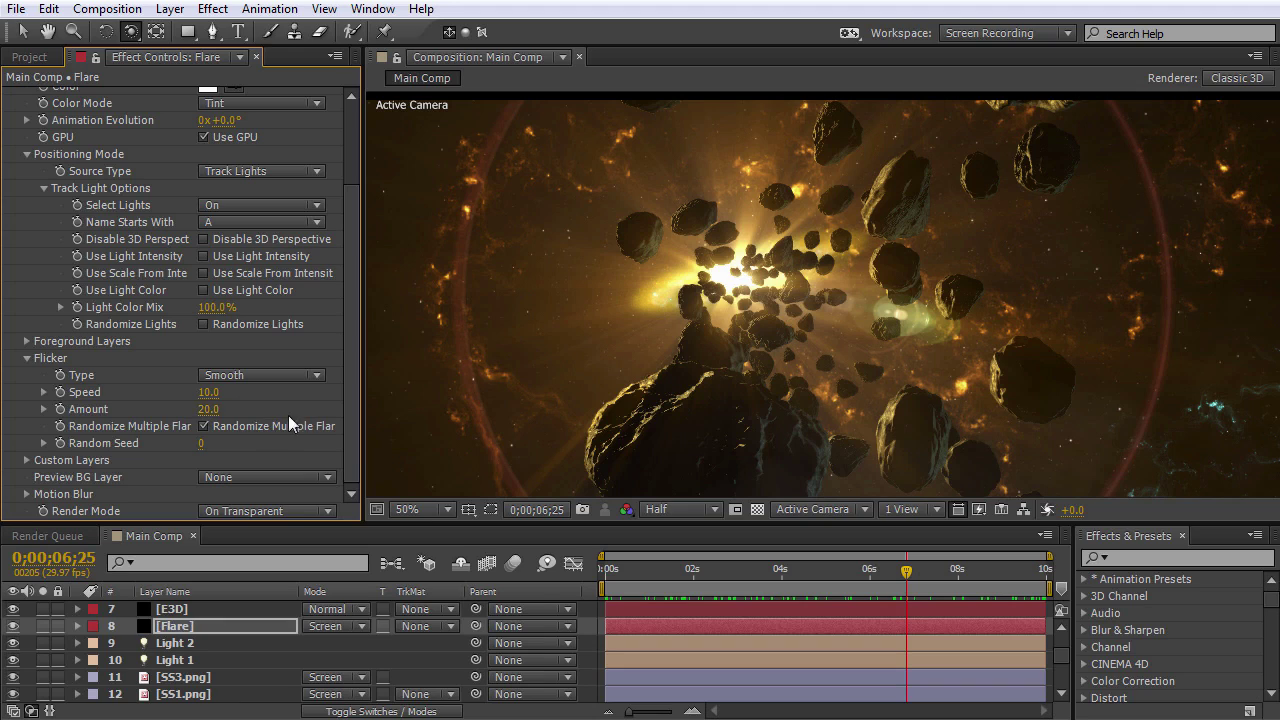
left_click(208, 409)
type("0")
key("Return")
left_click(206, 392)
type("0")
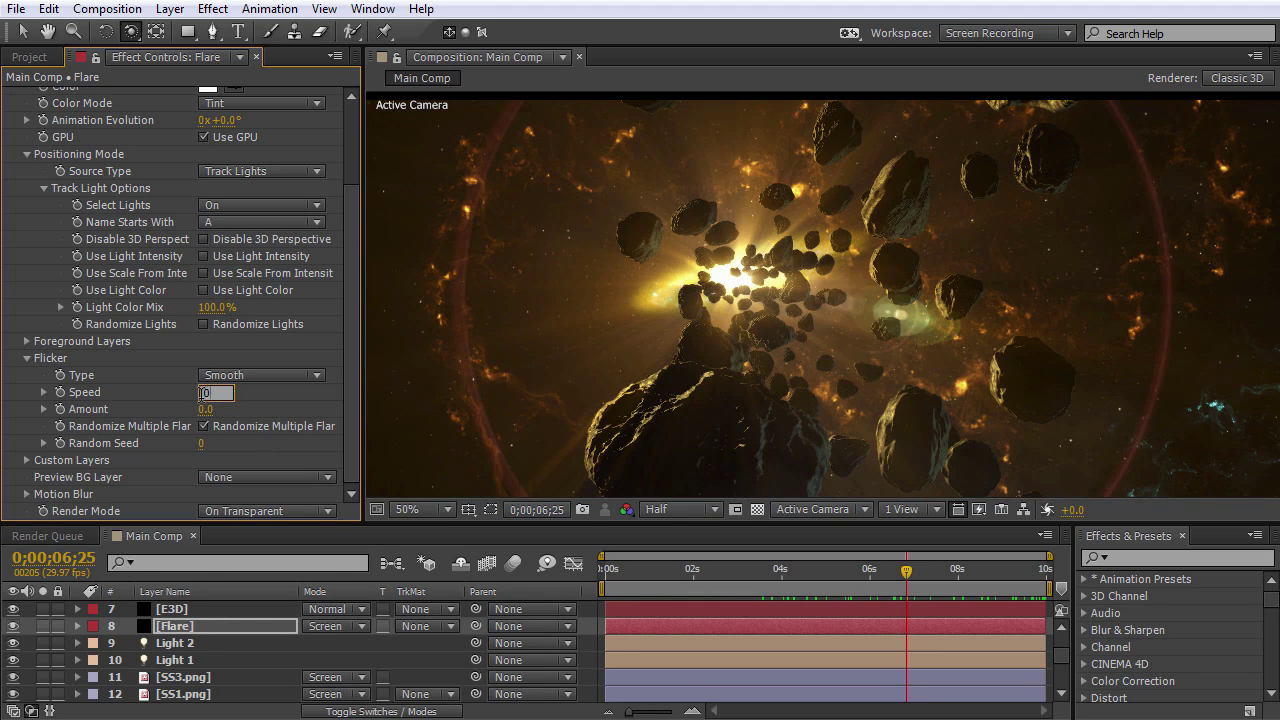
key("Return")
Set the Optical Flares Flicker Speed and Amount to 0 on the Flare layer directly below CC.
scroll(202, 630, "up", 3)
key("ctrl+z")
key("ctrl+z")
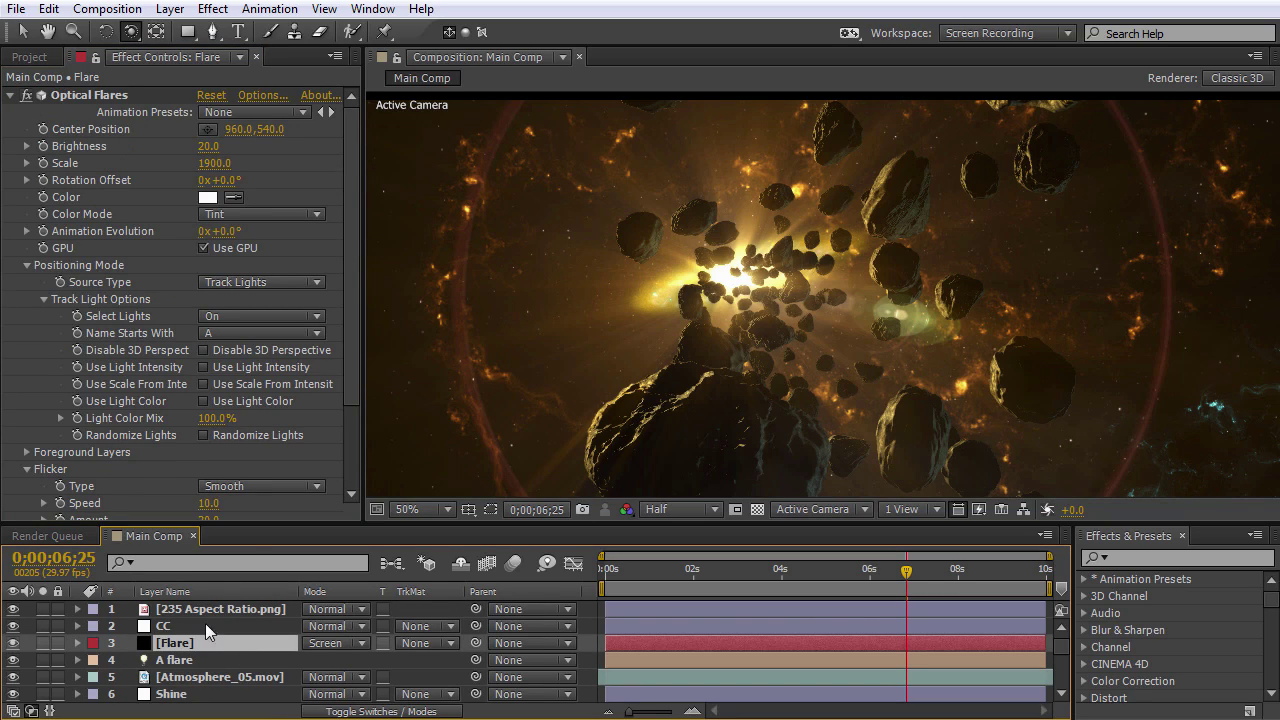
scroll(258, 441, "down", 3)
left_click(208, 392)
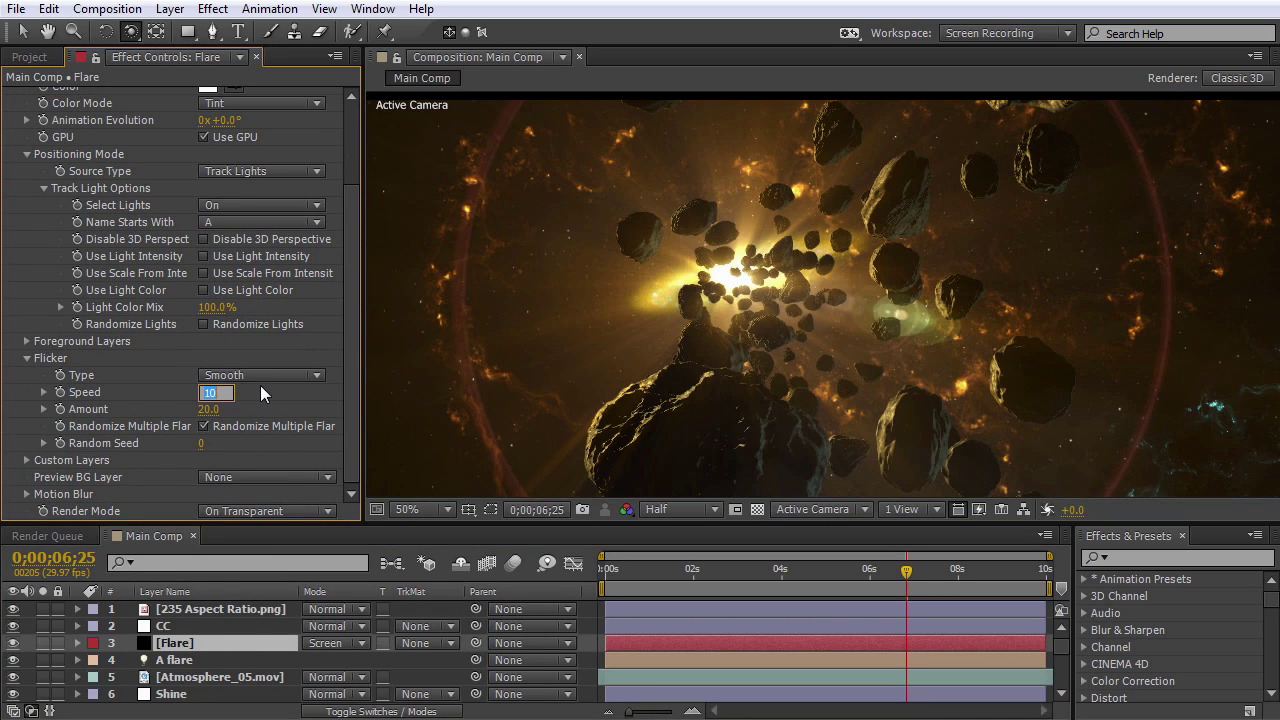
type("0")
key("Return")
left_click(206, 410)
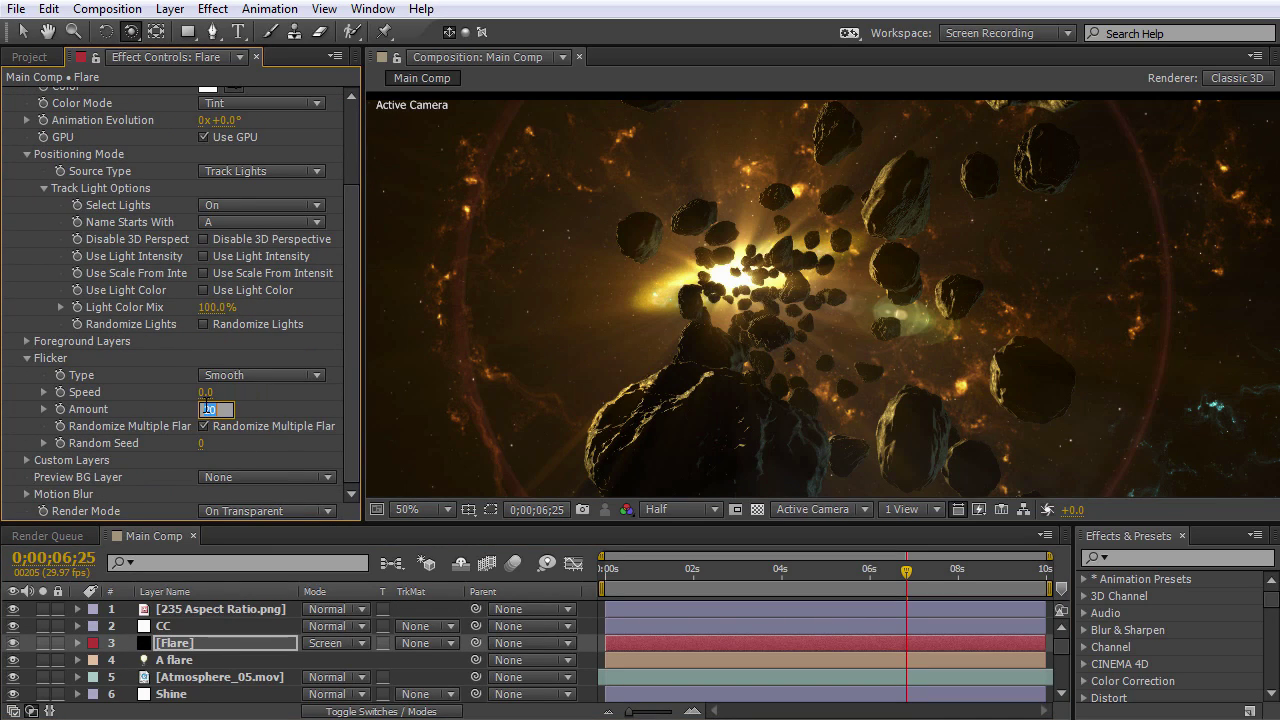
type("0")
key("Return")
key("space")
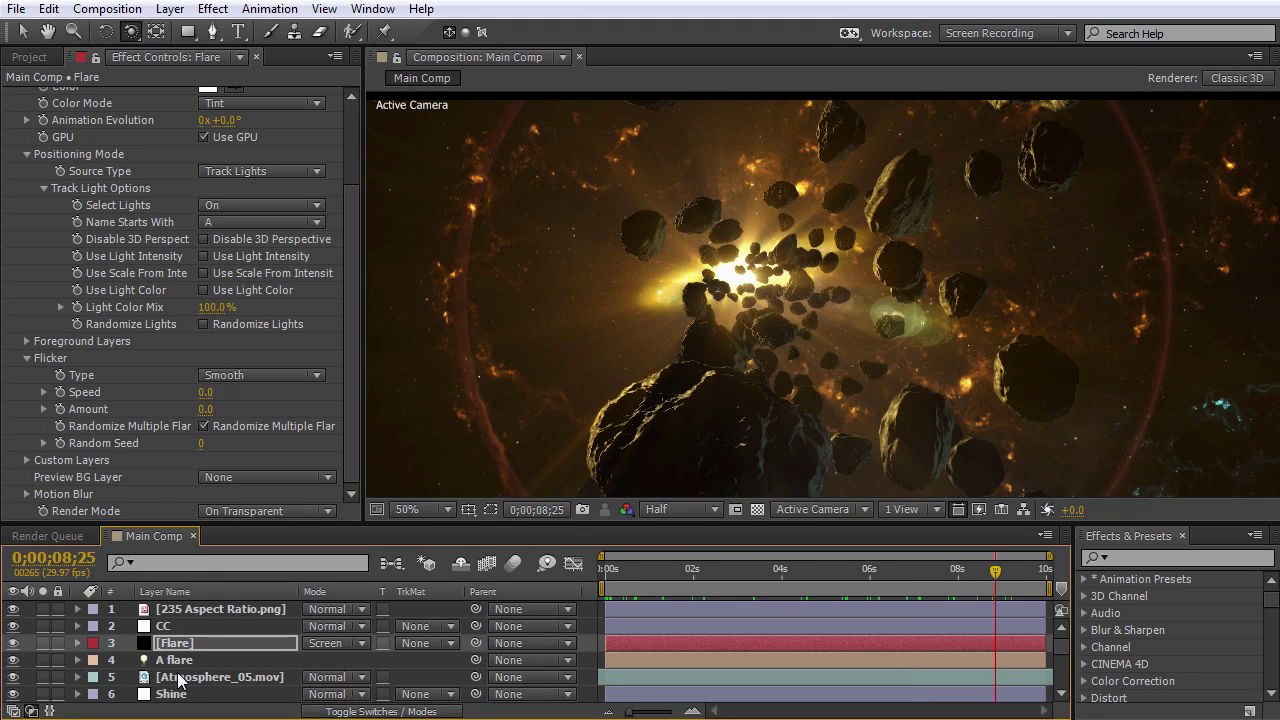
Set the opacity of the Atmosphere_05.mov layer to 56%.
left_click(178, 677)
key("t")
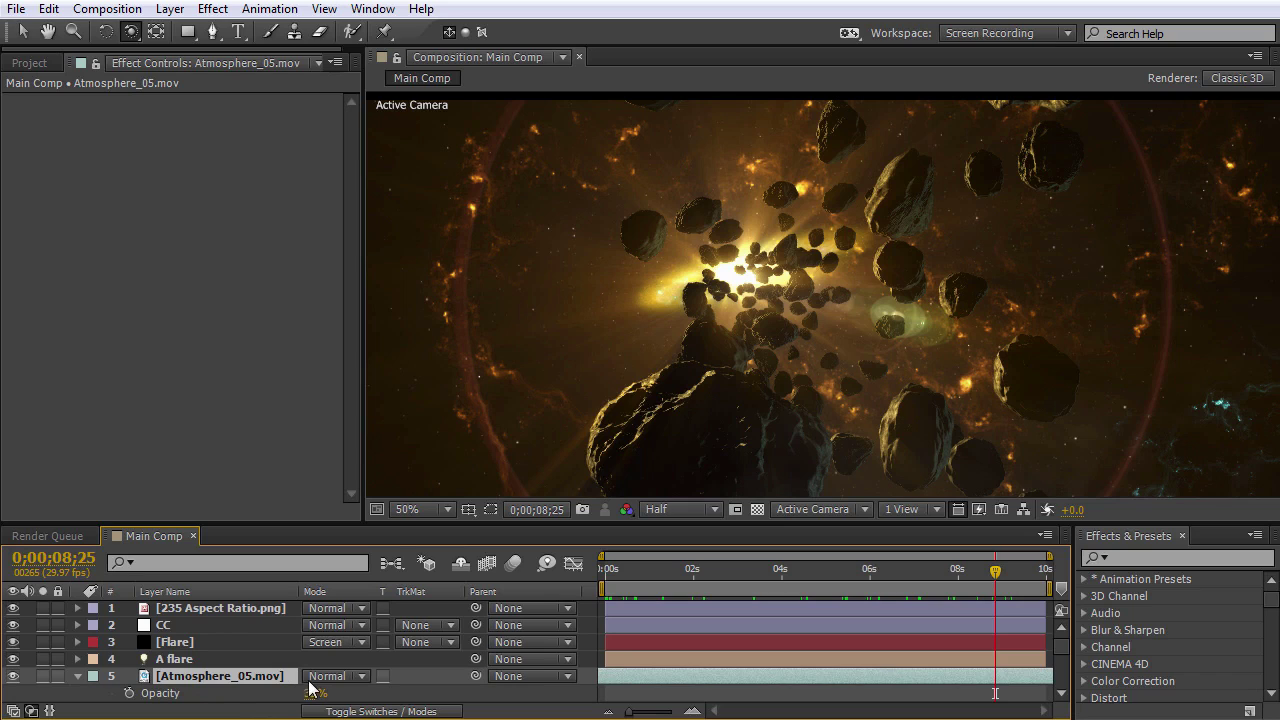
left_click_drag(306, 693, 330, 693)
key("comma")
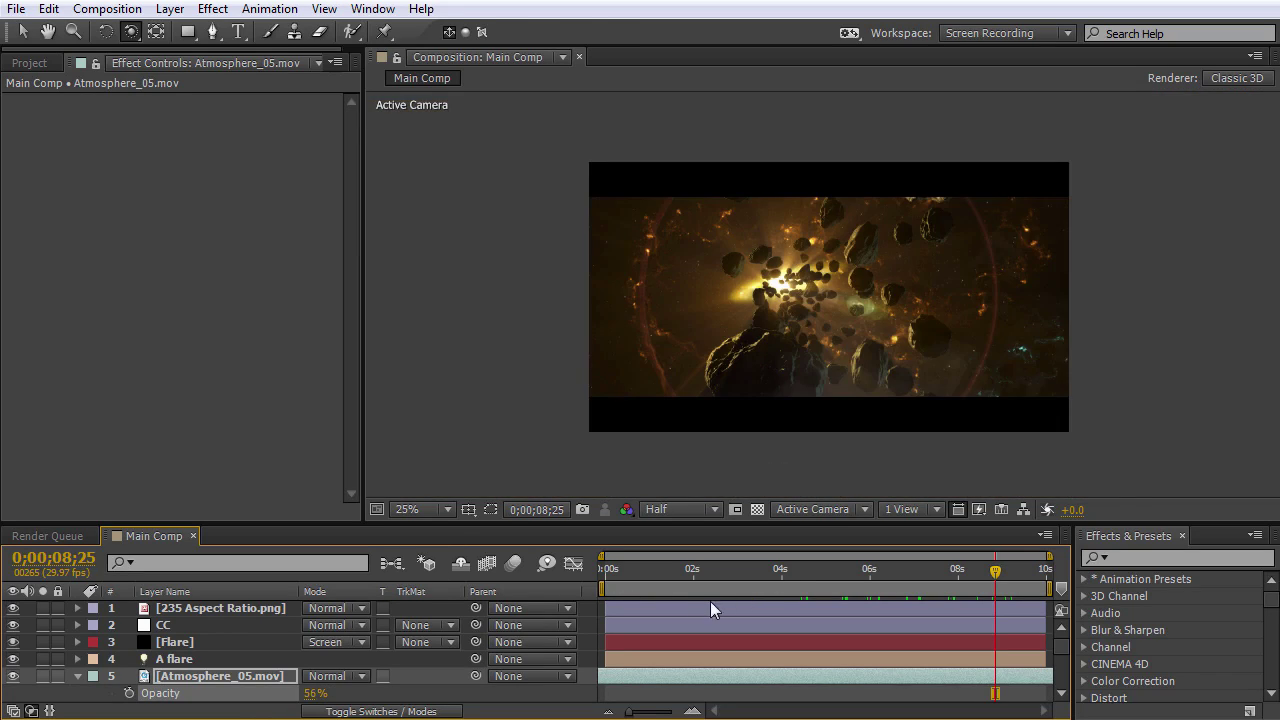